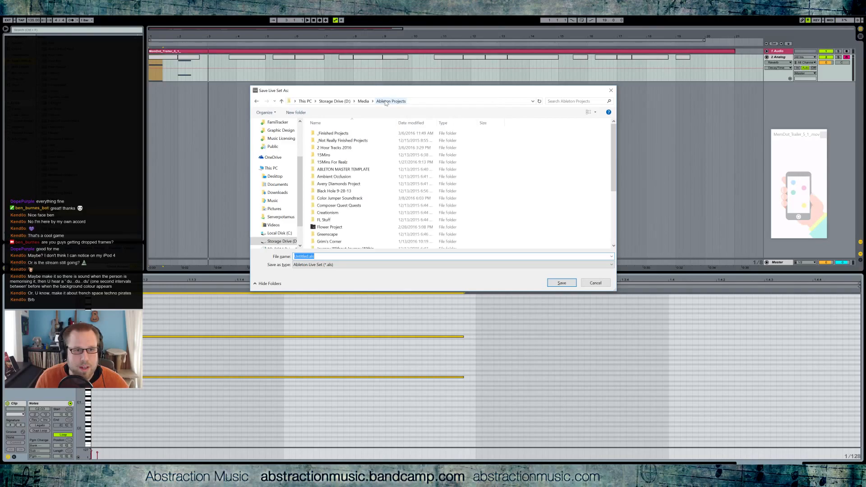
# Step: Save the Live Set as Memdot and create a new Live Set
pyautogui.click(50, 471)
pyautogui.click(48, 454)
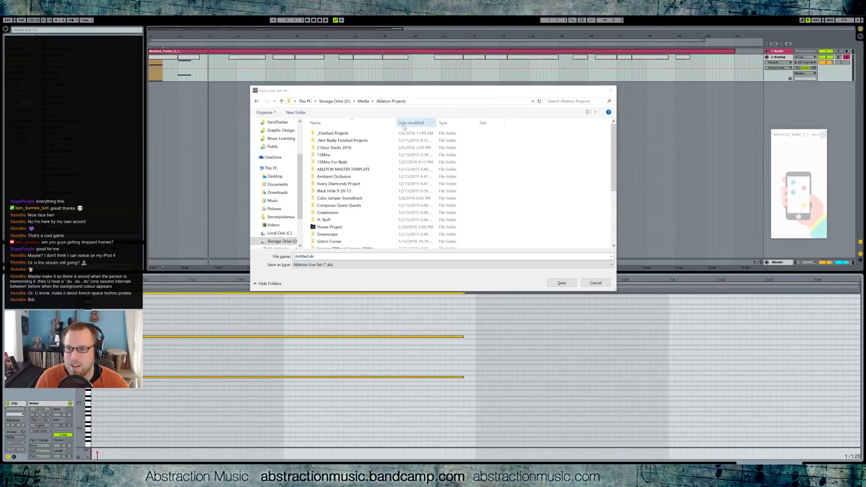
pyautogui.click(315, 256)
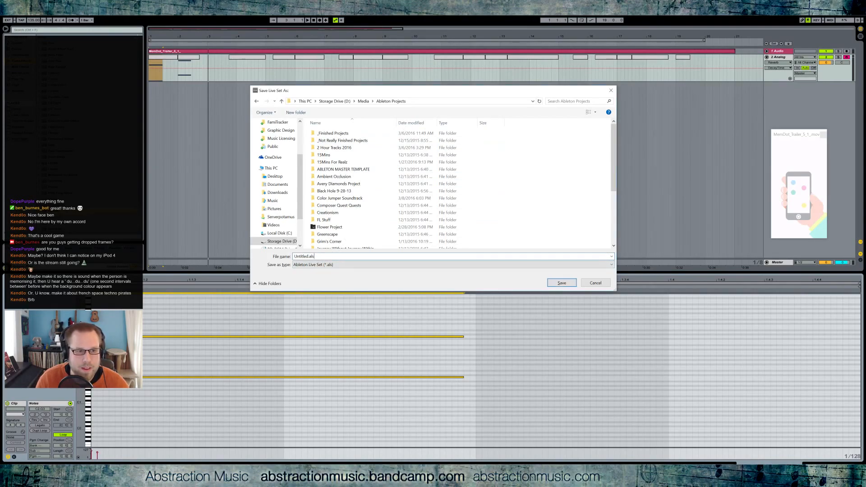
pyautogui.hotkey('ctrl', 'a')
pyautogui.write('Memdot')
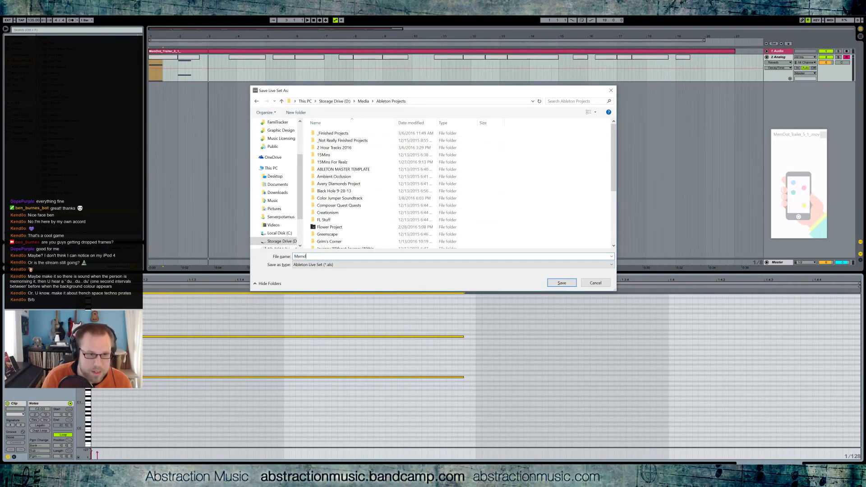
pyautogui.press('Return')
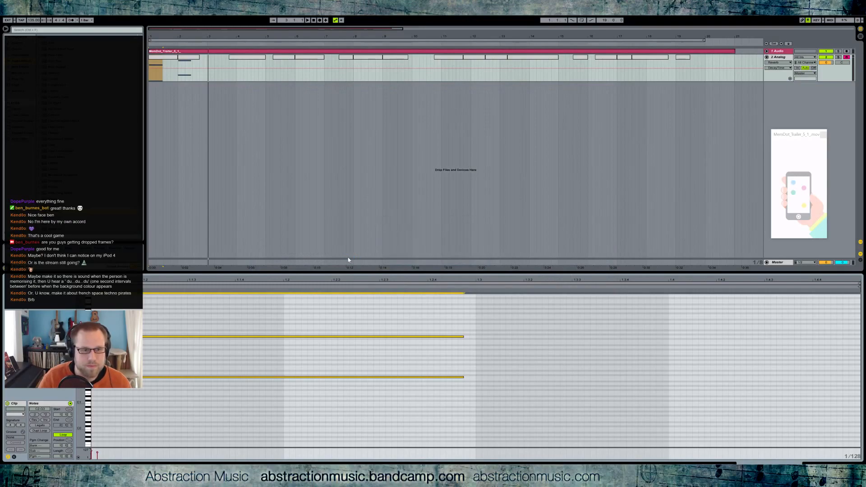
pyautogui.click(5, 17)
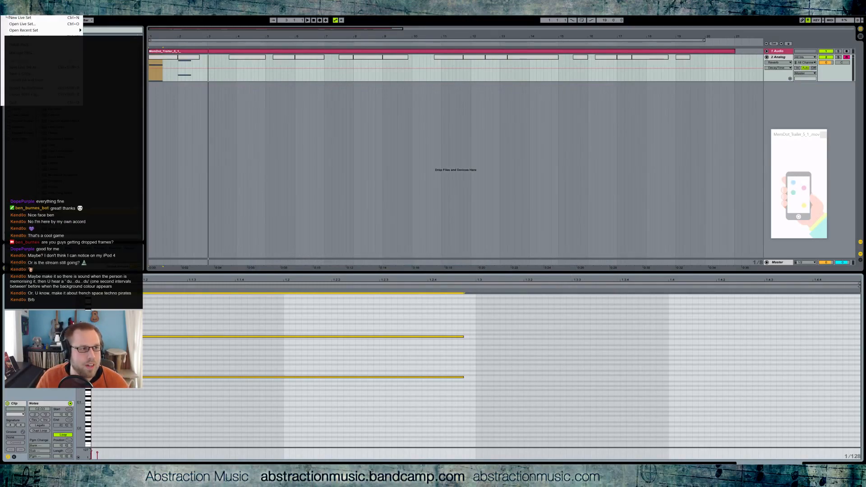
pyautogui.click(7, 18)
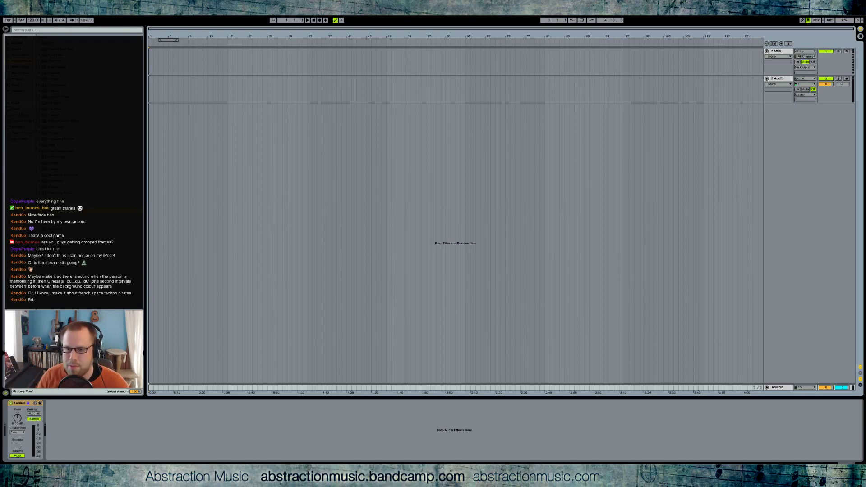
# Step: Load Kontakt 5 on a new track and open The Giant piano instrument in it
pyautogui.click(16, 79)
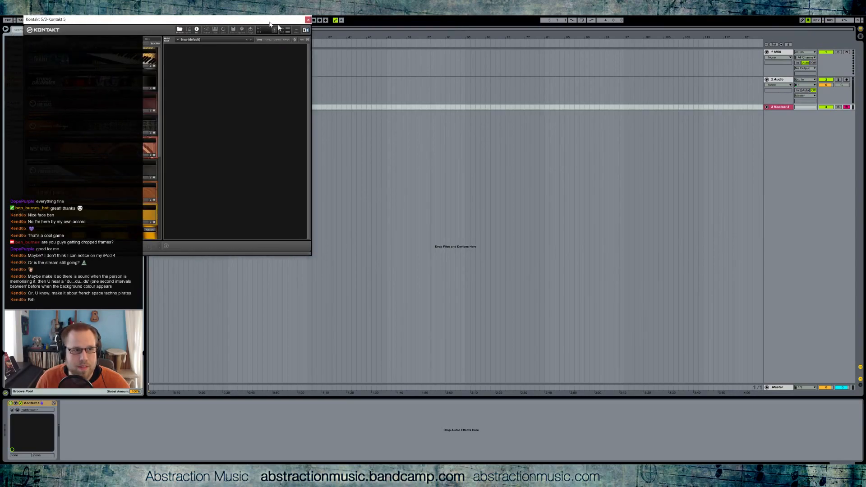
pyautogui.click(246, 135)
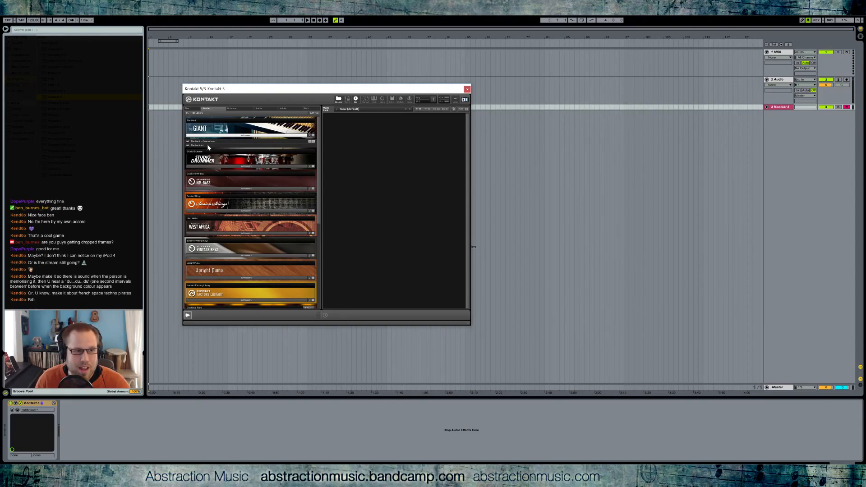
pyautogui.doubleClick(212, 145)
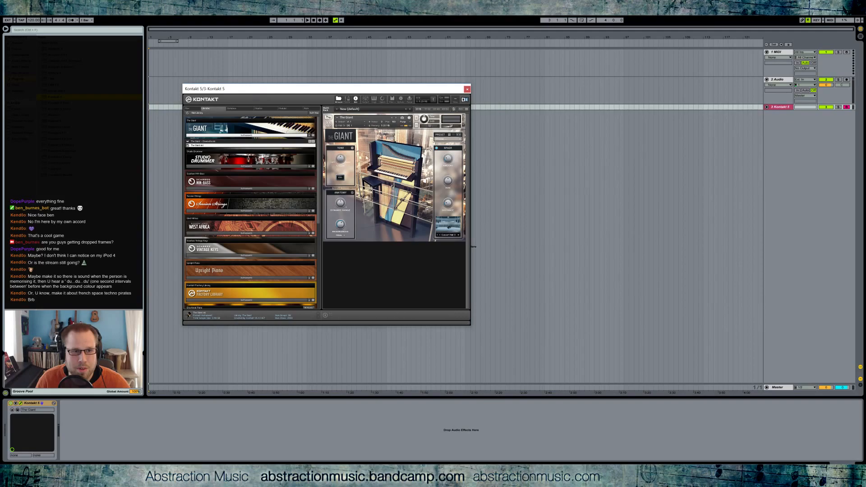
pyautogui.click(341, 177)
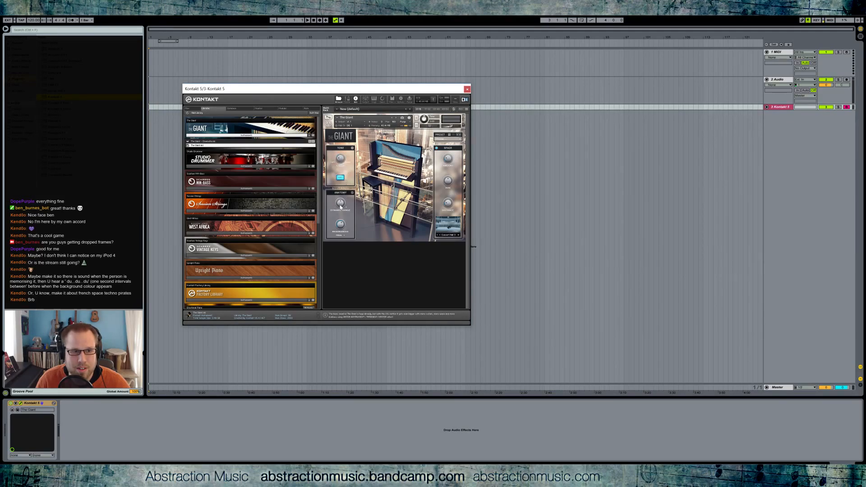
pyautogui.moveTo(444, 90); pyautogui.dragTo(501, 136)
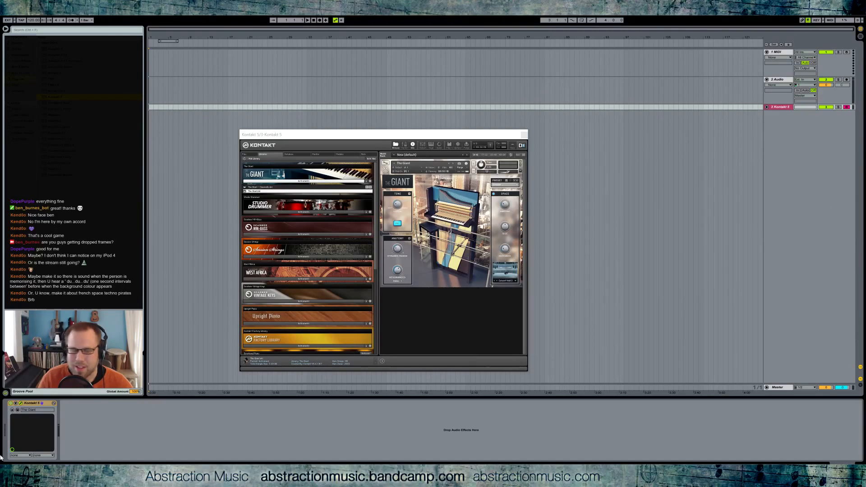
# Step: Switch to Firefox and open the bookmarked countdown timer page
pyautogui.press('super')
pyautogui.click(224, 373)
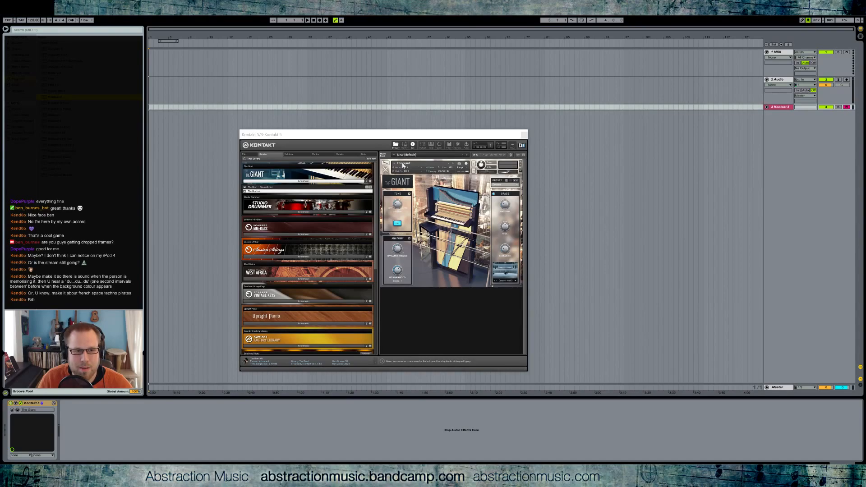
pyautogui.click(280, 100)
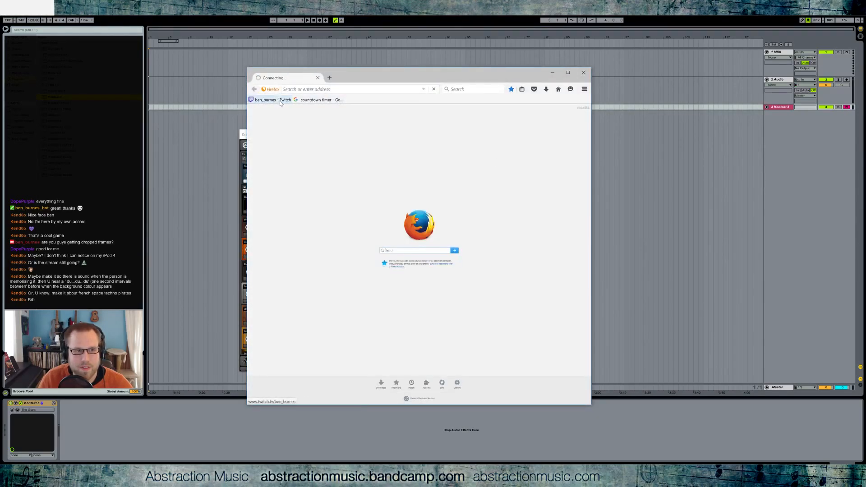
pyautogui.click(307, 101)
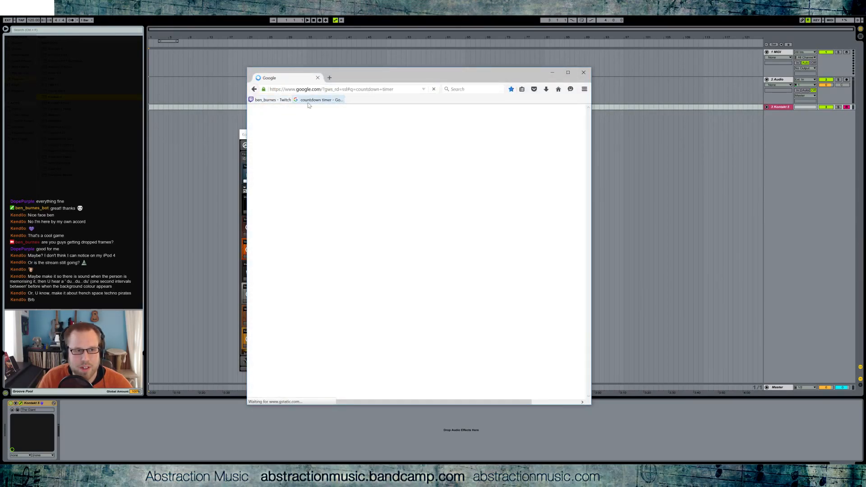
# Step: Set the countdown timer to 2 hours and leave it stopped and reset to the full duration
pyautogui.click(369, 212)
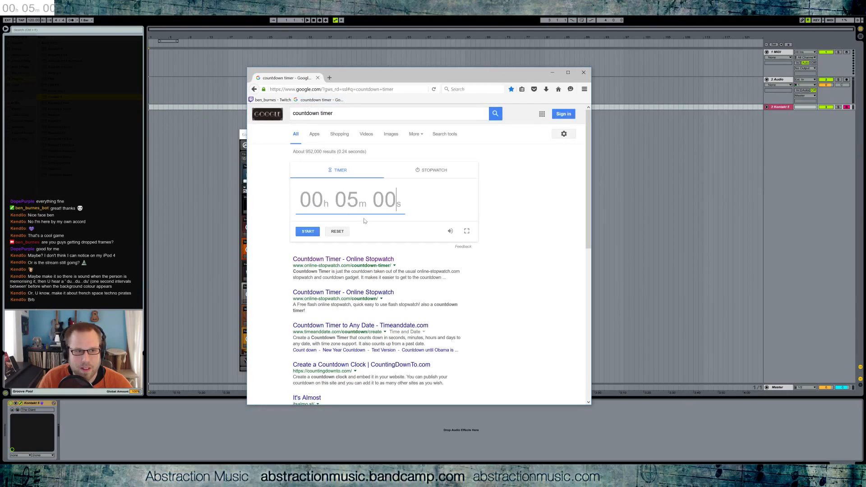
pyautogui.write('20000')
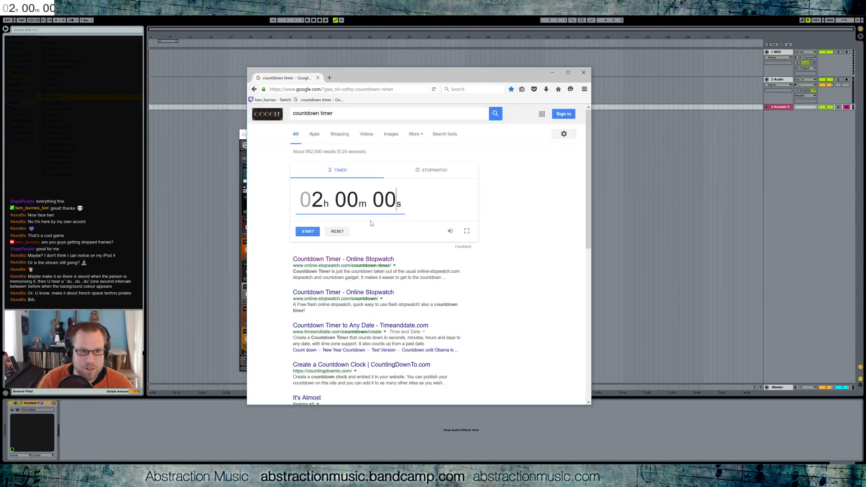
pyautogui.press('Return')
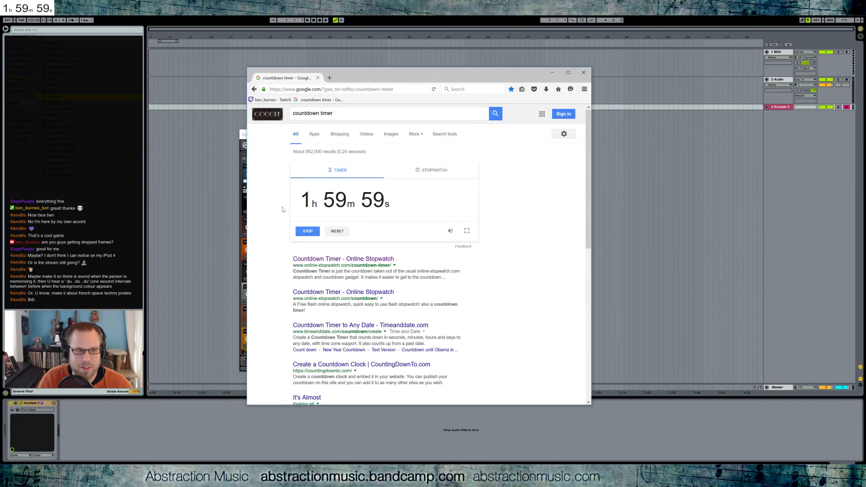
pyautogui.click(311, 232)
pyautogui.click(342, 233)
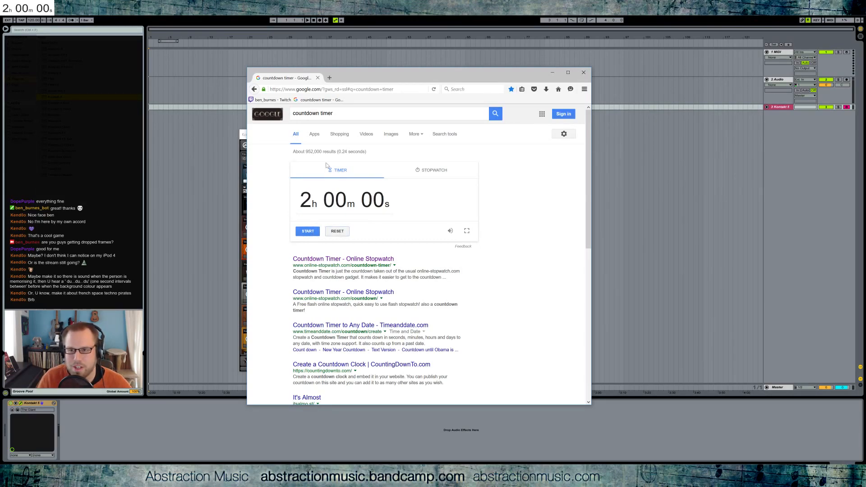
# Step: Start the two-hour countdown and return to Ableton Live
pyautogui.click(518, 17)
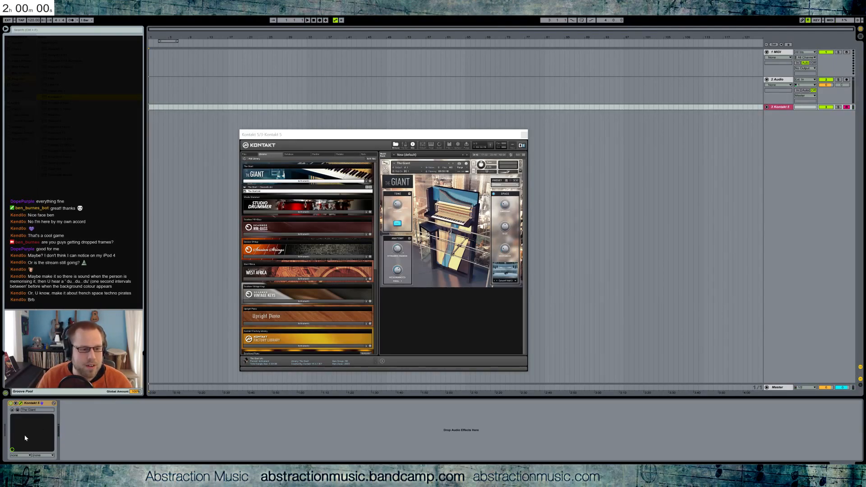
pyautogui.hotkey('alt', 'Tab')
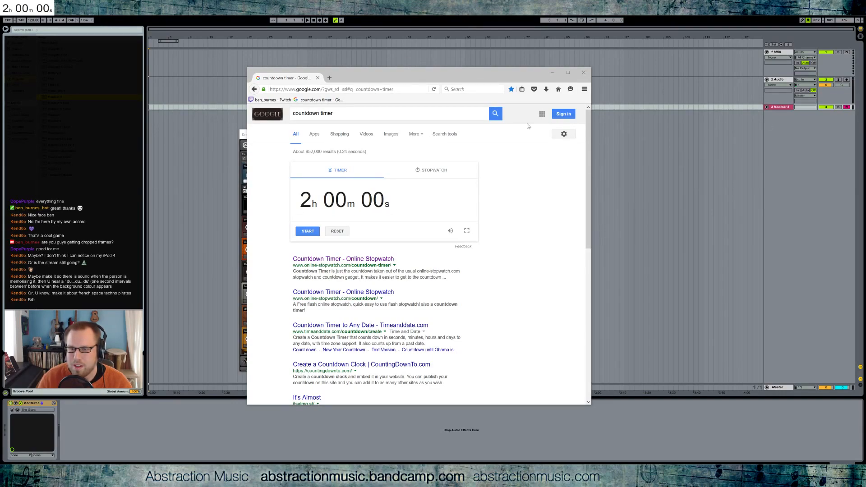
pyautogui.click(307, 231)
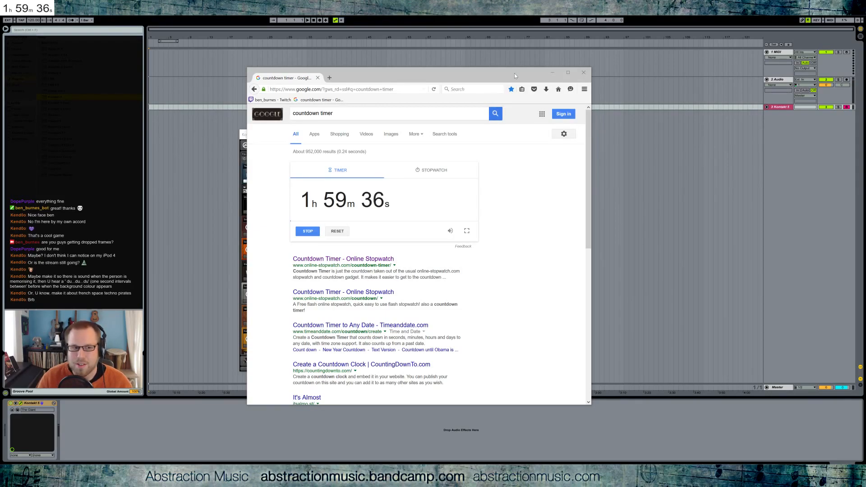
pyautogui.click(552, 72)
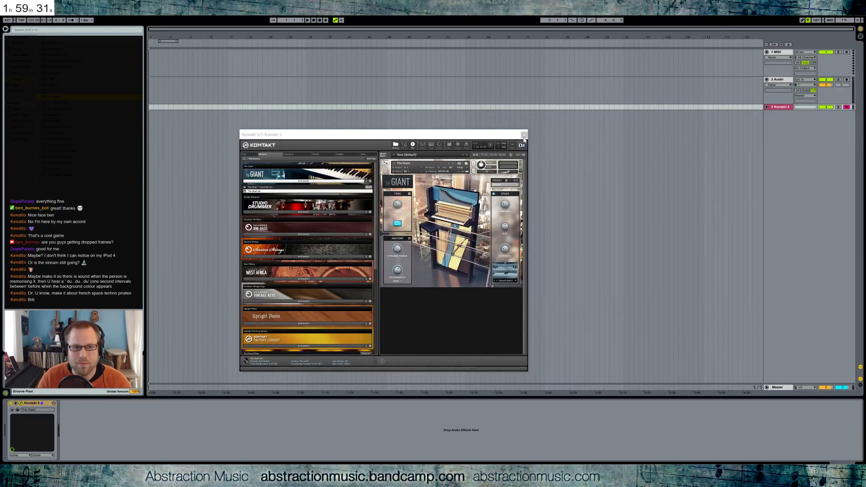
# Step: Close the Kontakt window and delete the Kontakt 5 track
pyautogui.click(523, 135)
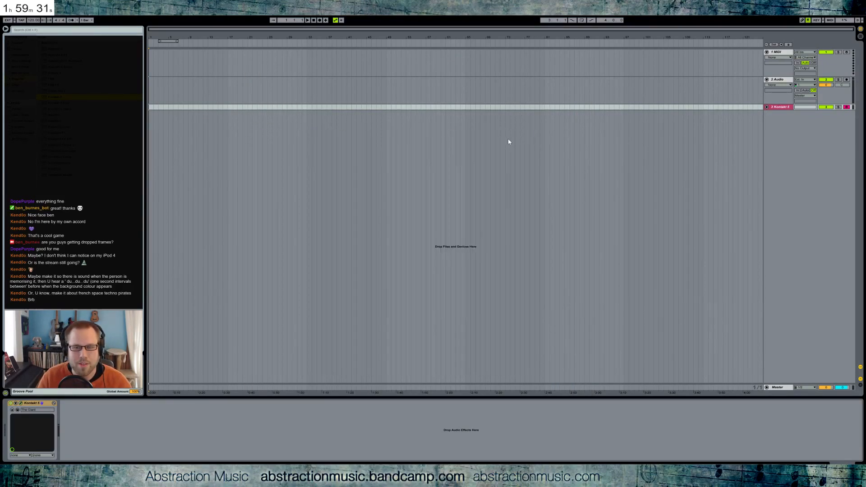
pyautogui.click(787, 107)
pyautogui.press('Delete')
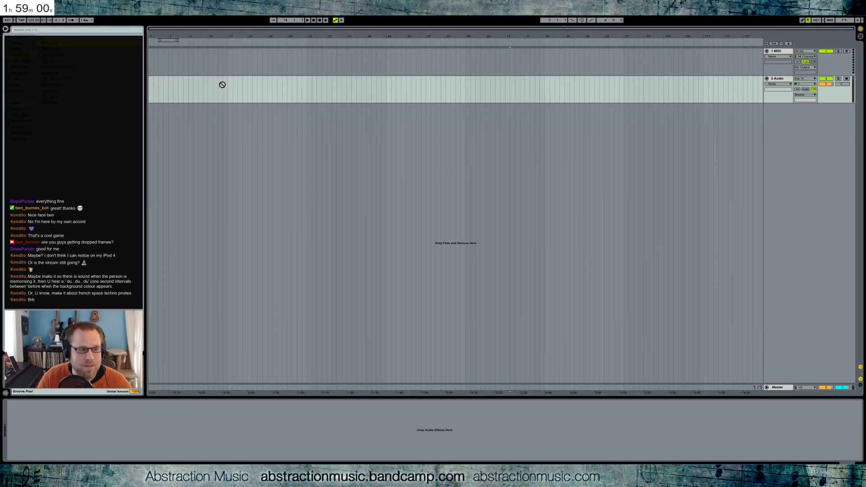
# Step: Load the Analog instrument onto the MIDI track and delete the empty audio track
pyautogui.moveTo(49, 42); pyautogui.dragTo(789, 61)
pyautogui.click(779, 79)
pyautogui.press('Delete')
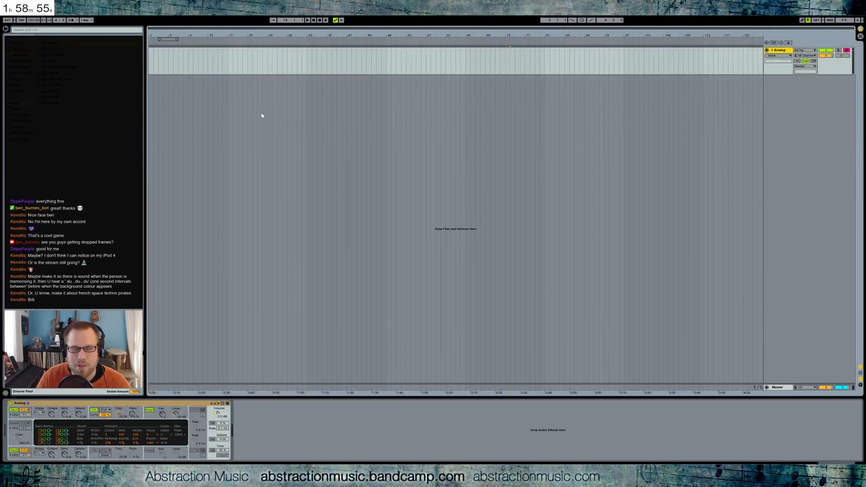
# Step: Set the shape of Analog's first oscillator to a sine wave
pyautogui.click(212, 61)
pyautogui.click(40, 413)
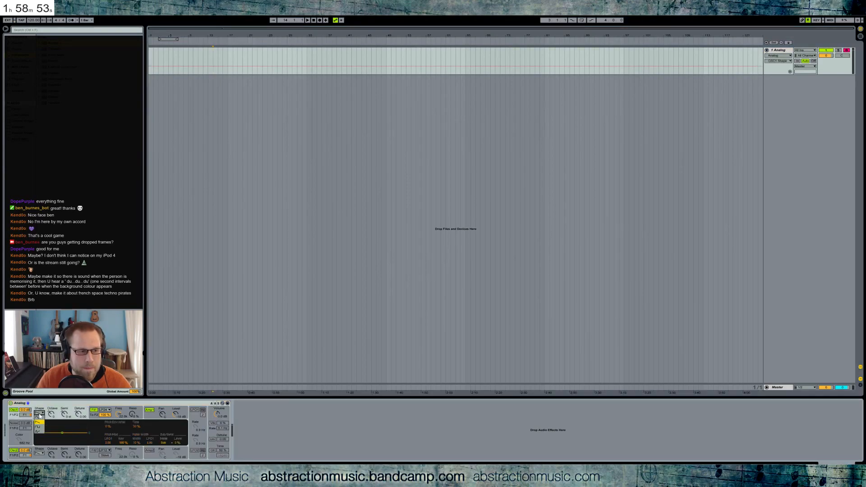
pyautogui.click(39, 418)
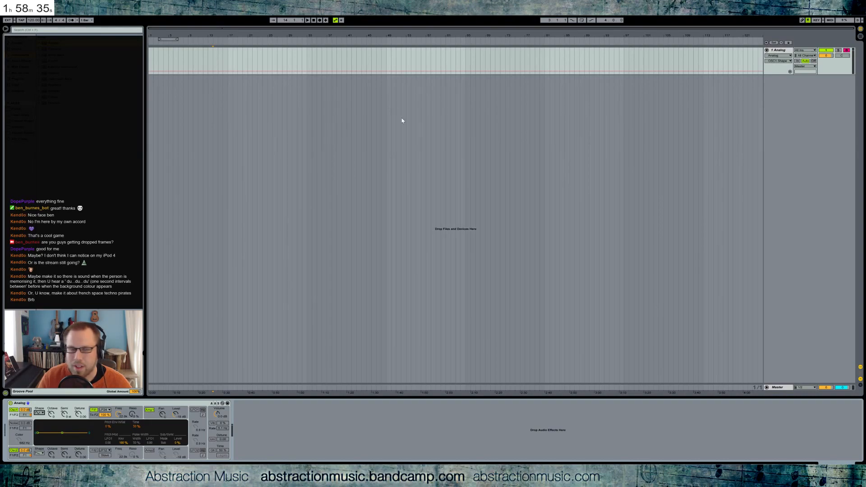
# Step: Move the four-bar loop region to start at bar 5 and place the insert marker at its start
pyautogui.moveTo(170, 39); pyautogui.dragTo(180, 39)
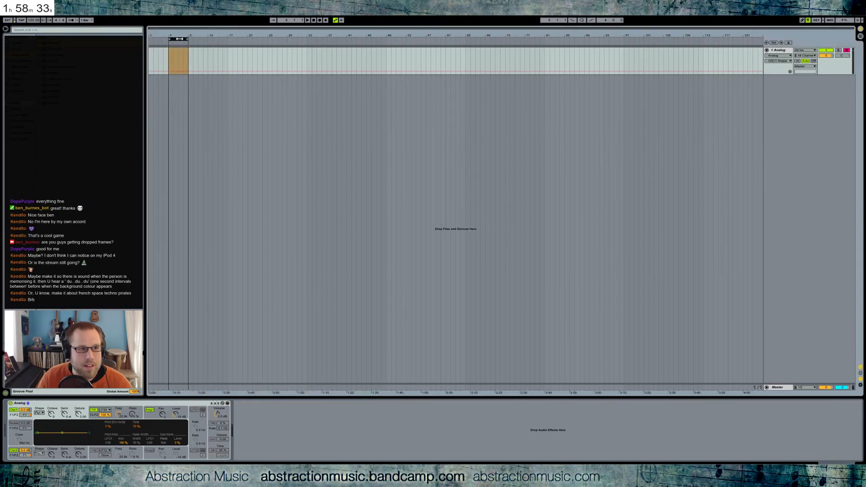
pyautogui.click(169, 64)
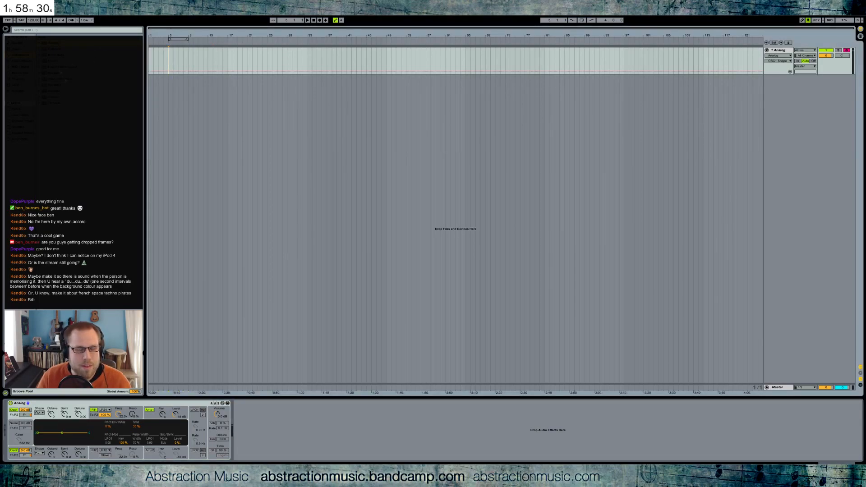
# Step: Add a Reverb effect after Analog and insert a Ping Pong Delay between the two
pyautogui.click(27, 62)
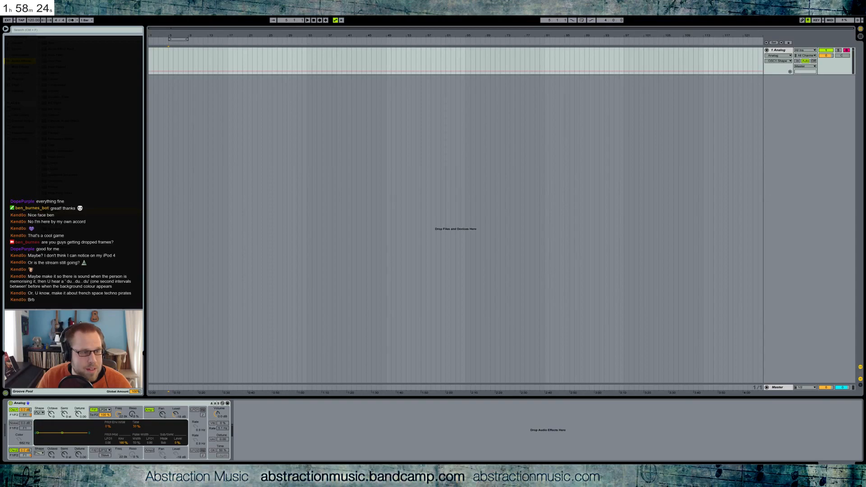
pyautogui.moveTo(53, 211); pyautogui.dragTo(287, 427)
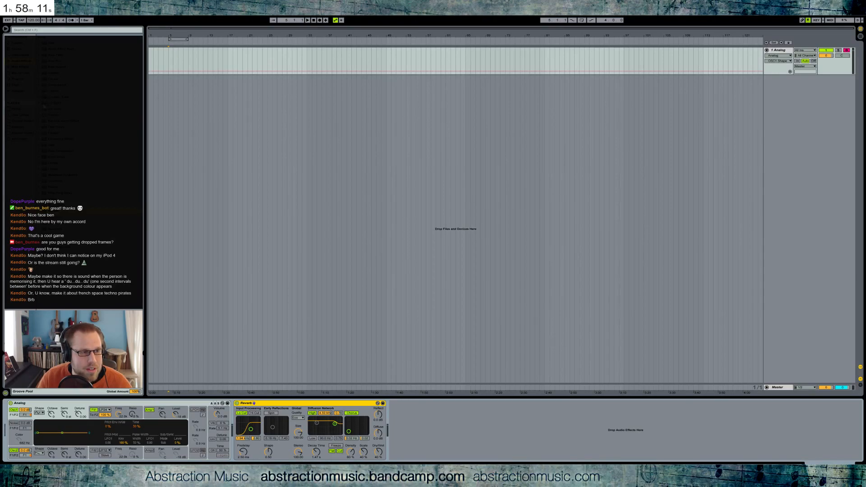
pyautogui.moveTo(59, 193); pyautogui.dragTo(243, 412)
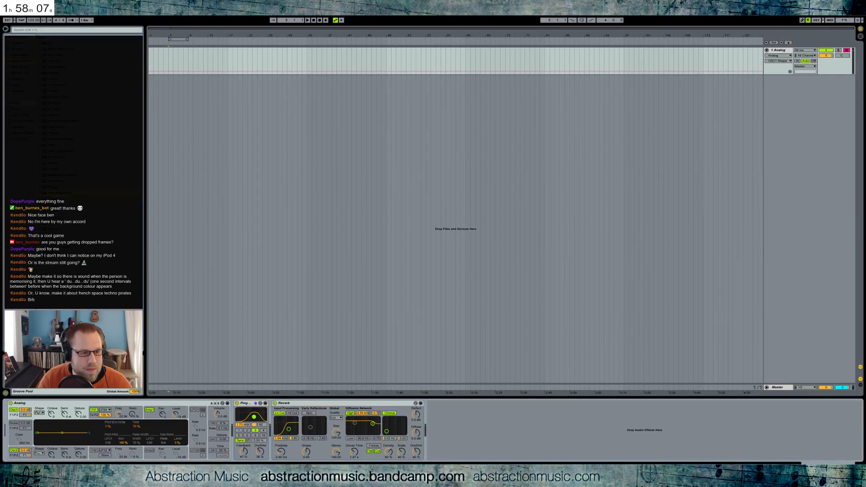
# Step: Adjust the Ping Pong Delay's dry/wet mix and remove the Reverb effect from the Analog track
pyautogui.moveTo(249, 460); pyautogui.dragTo(261, 442)
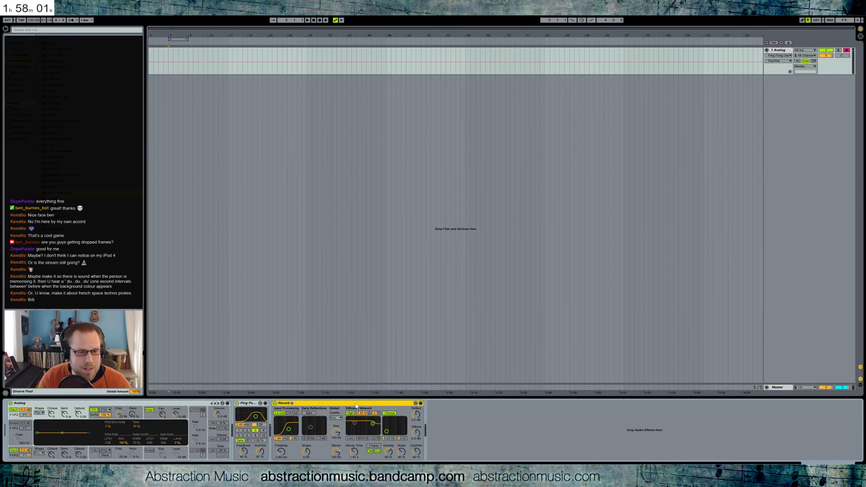
pyautogui.press('Delete')
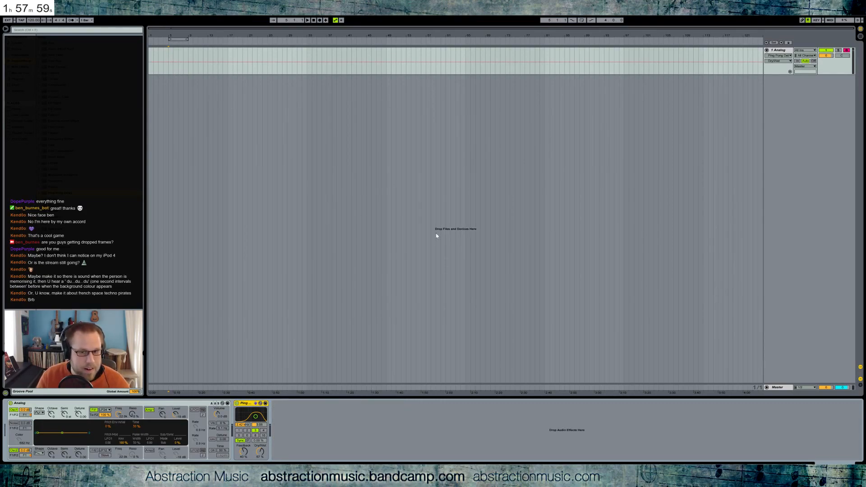
pyautogui.click(782, 375)
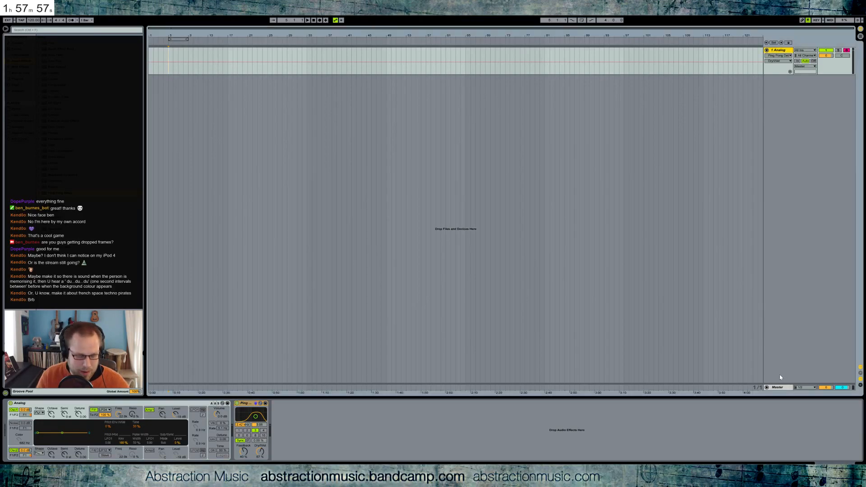
# Step: Insert a return track, unfold it, and load the ValhallaShimmer reverb onto it
pyautogui.hotkey('ctrl', 'alt', 't')
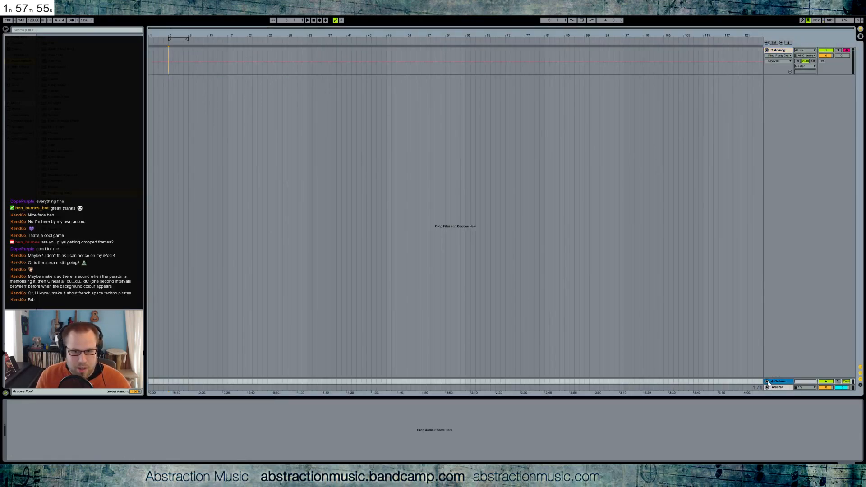
pyautogui.click(767, 381)
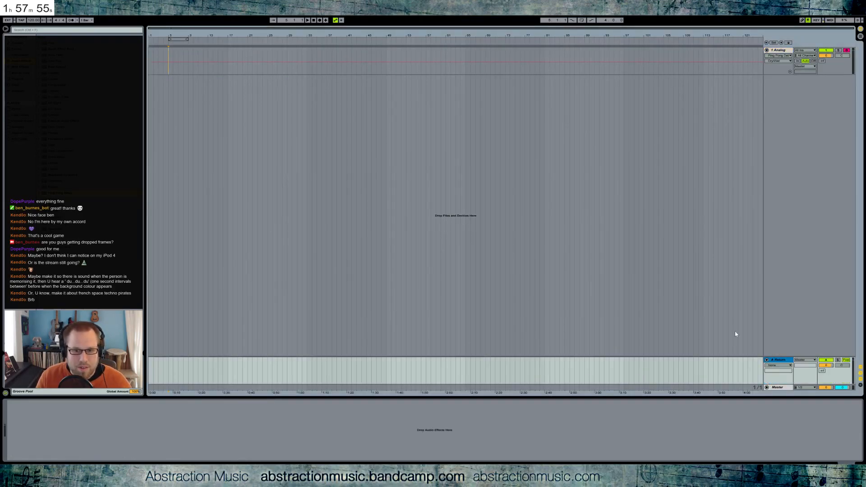
pyautogui.click(21, 80)
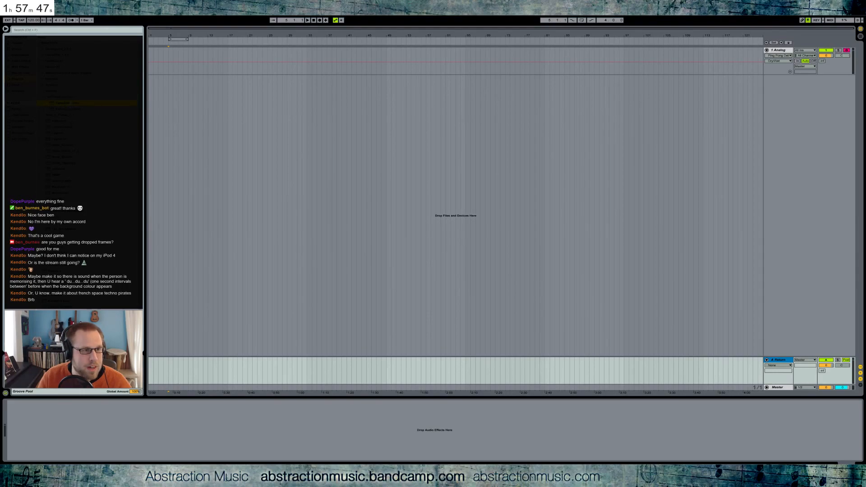
pyautogui.moveTo(67, 103); pyautogui.dragTo(147, 413)
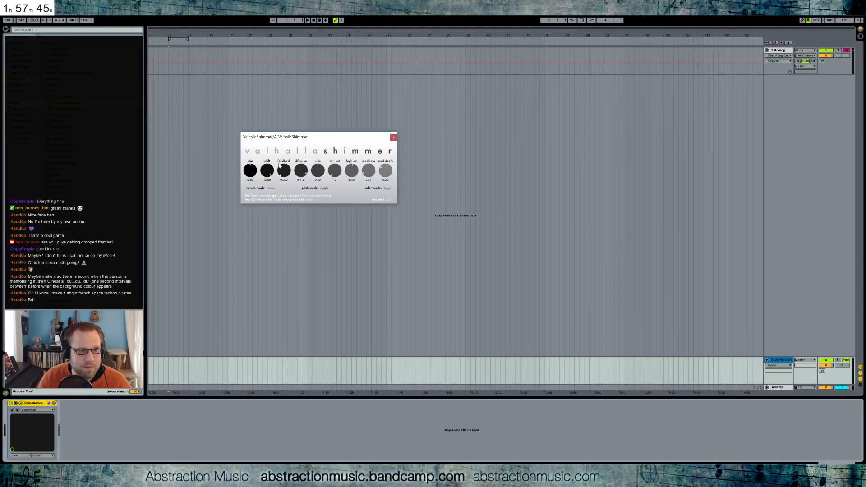
# Step: Create a one-bar MIDI clip at bar 5 on the Analog track
pyautogui.click(780, 53)
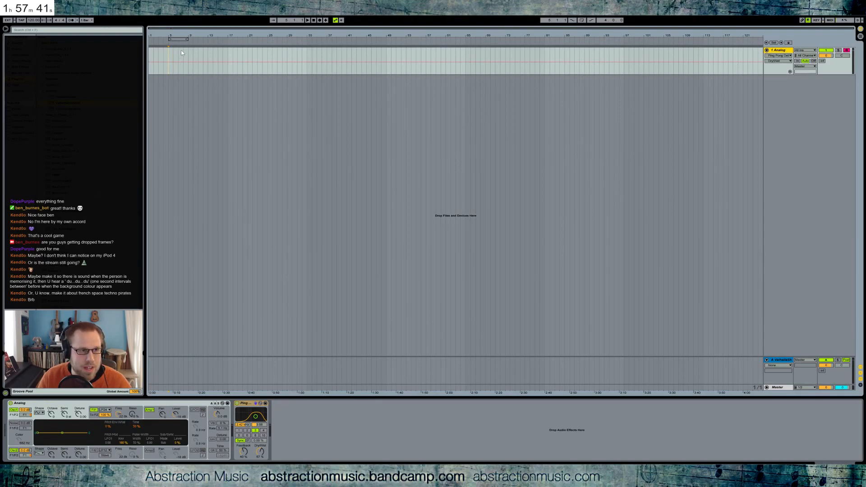
pyautogui.moveTo(169, 55); pyautogui.dragTo(175, 55)
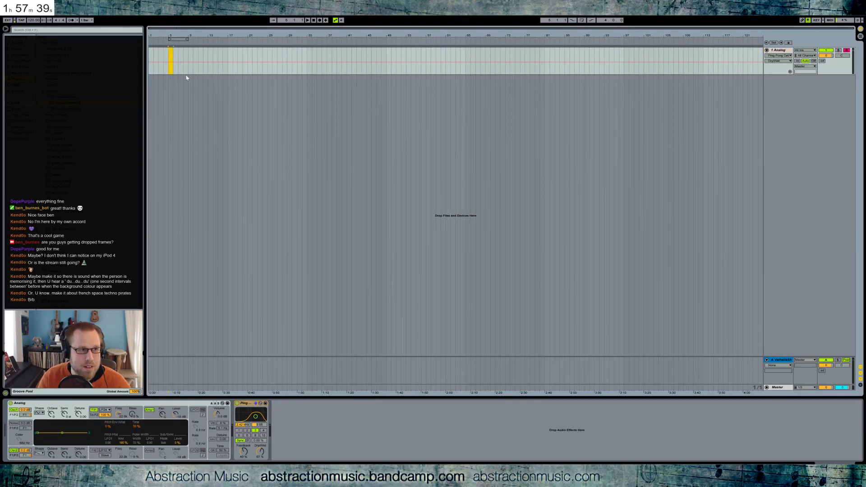
pyautogui.hotkey('ctrl', 'shift', 'm')
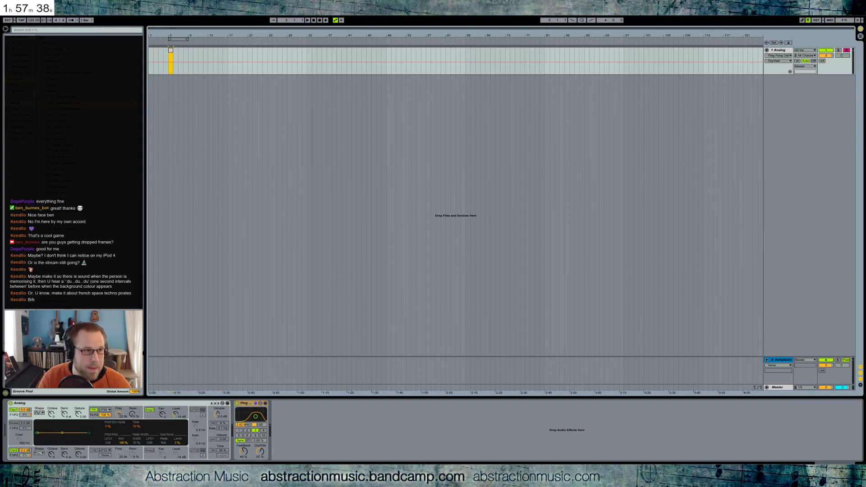
# Step: Tap out a trial tempo and set the song tempo to 105 BPM
pyautogui.click(21, 20)
pyautogui.click(21, 20)
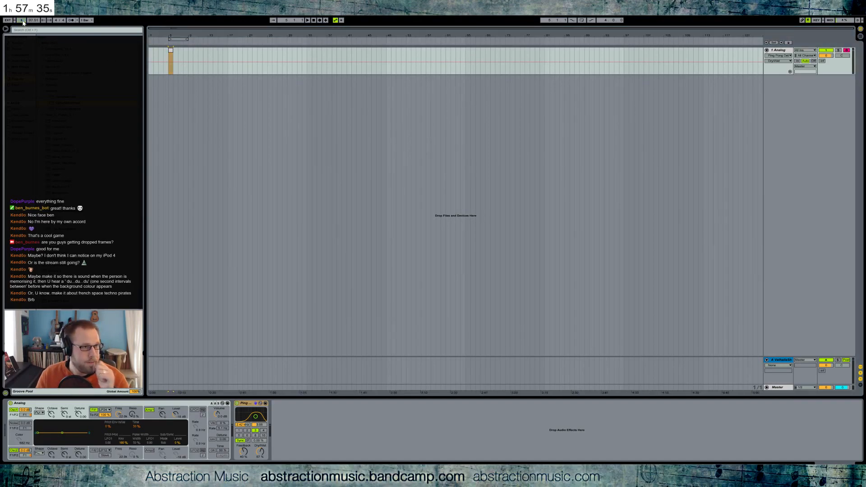
pyautogui.click(33, 20)
pyautogui.write('105')
pyautogui.press('Return')
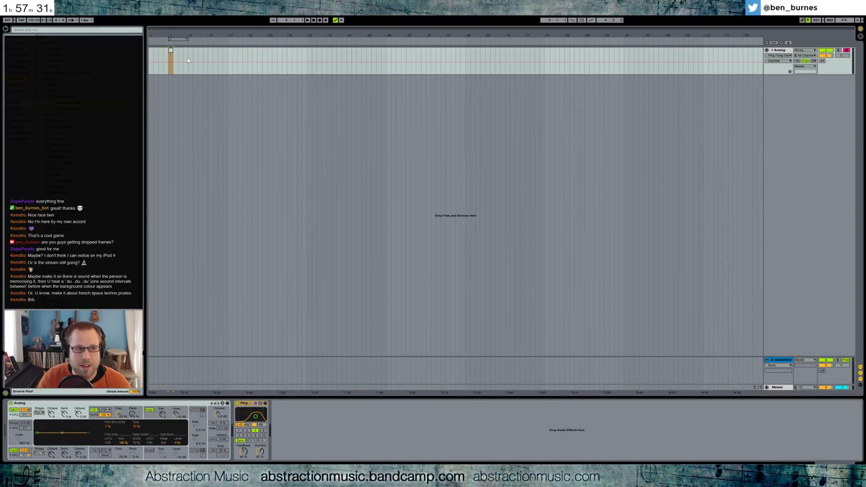
# Step: Open the one-bar Analog clip for editing and step-enter a short rising run of notes from its start
pyautogui.doubleClick(171, 50)
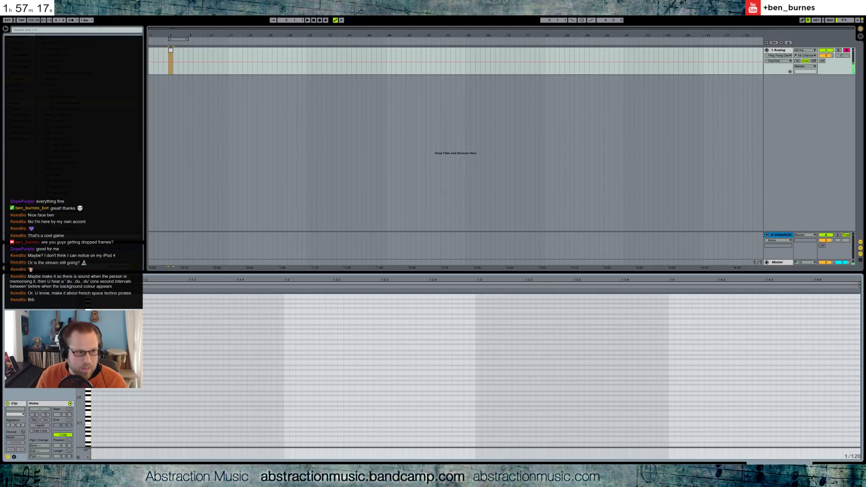
pyautogui.doubleClick(94, 342)
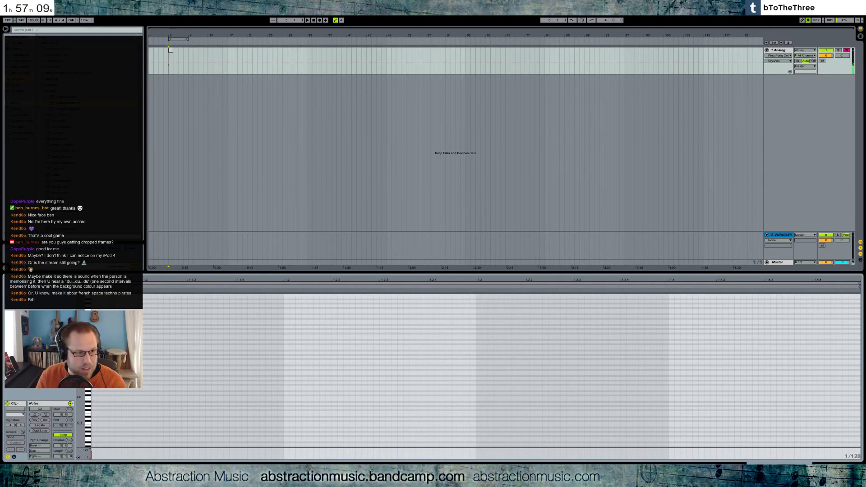
pyautogui.press('Right')
pyautogui.press('Right')
pyautogui.press('Right')
pyautogui.press('Right')
pyautogui.press('Right')
pyautogui.press('Right')
pyautogui.press('Right')
pyautogui.press('Right')
pyautogui.press('Right')
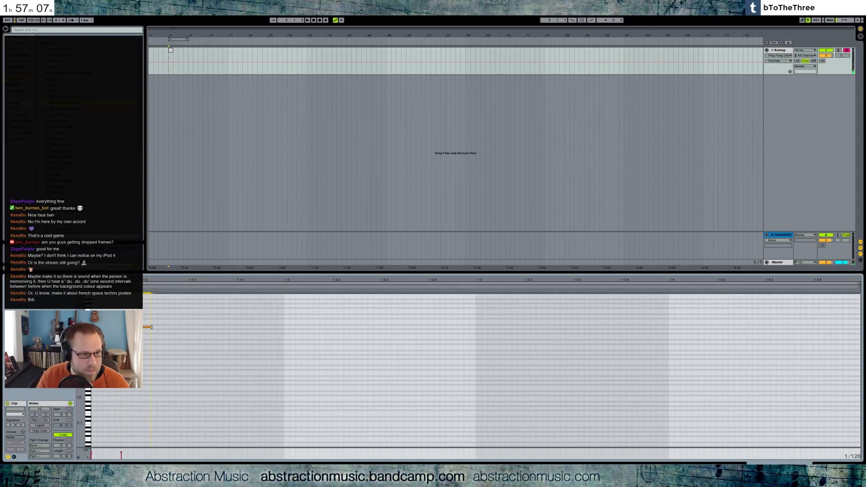
# Step: Shift the second note slightly earlier and stretch the run so its notes start an eighth note apart
pyautogui.click(107, 342)
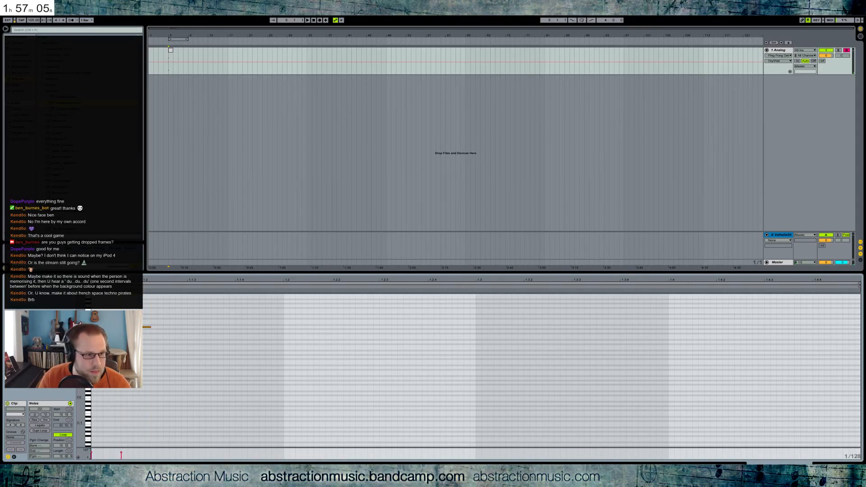
pyautogui.click(135, 327)
pyautogui.press('Left')
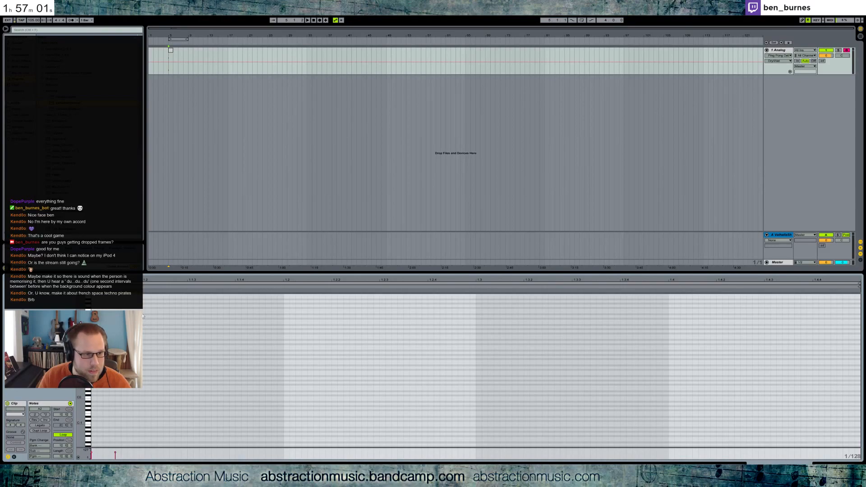
pyautogui.moveTo(156, 313); pyautogui.dragTo(126, 392)
pyautogui.moveTo(144, 290); pyautogui.dragTo(286, 295)
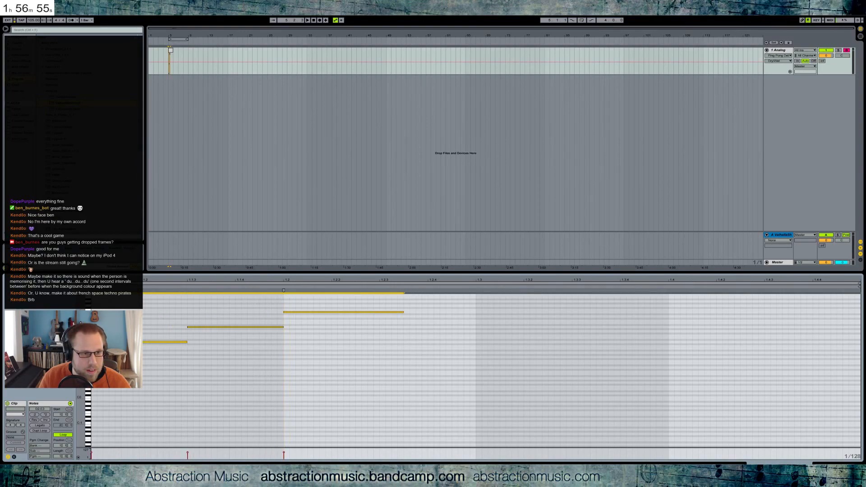
pyautogui.moveTo(80, 319); pyautogui.dragTo(102, 351)
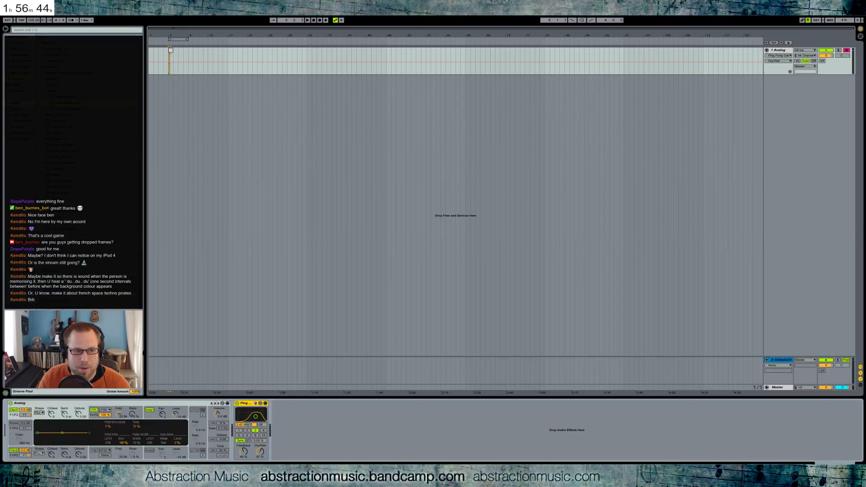
# Step: Shape Analog's filter 1 with a decaying, low-sustain envelope, raise the track's send to the ValhallaShimmer return, and play the clip
pyautogui.hotkey('shift', 'Tab')
pyautogui.click(119, 415)
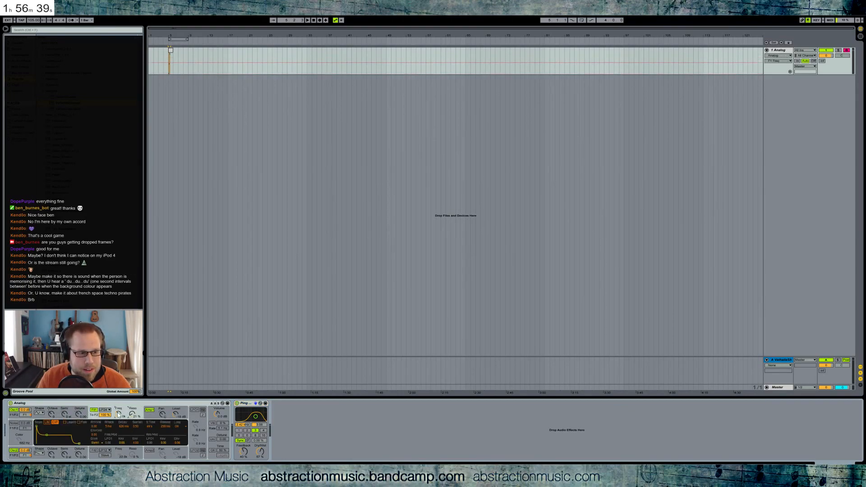
pyautogui.moveTo(47, 436); pyautogui.dragTo(45, 444)
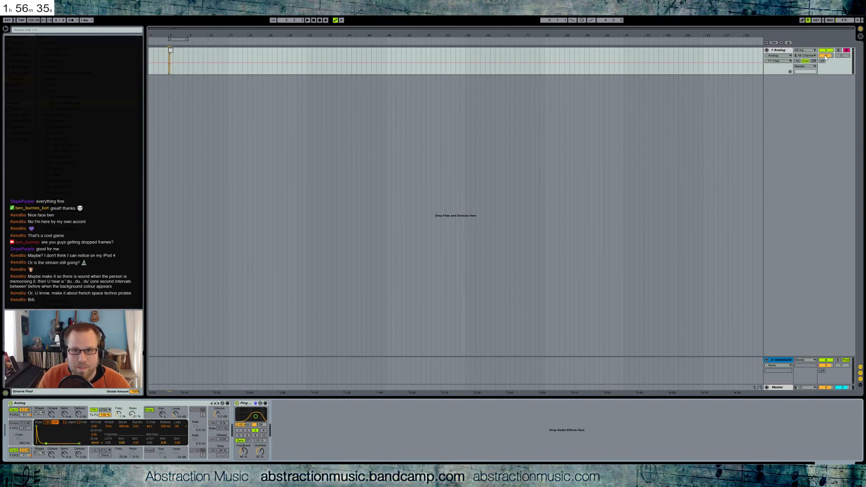
pyautogui.moveTo(821, 60); pyautogui.dragTo(822, 38)
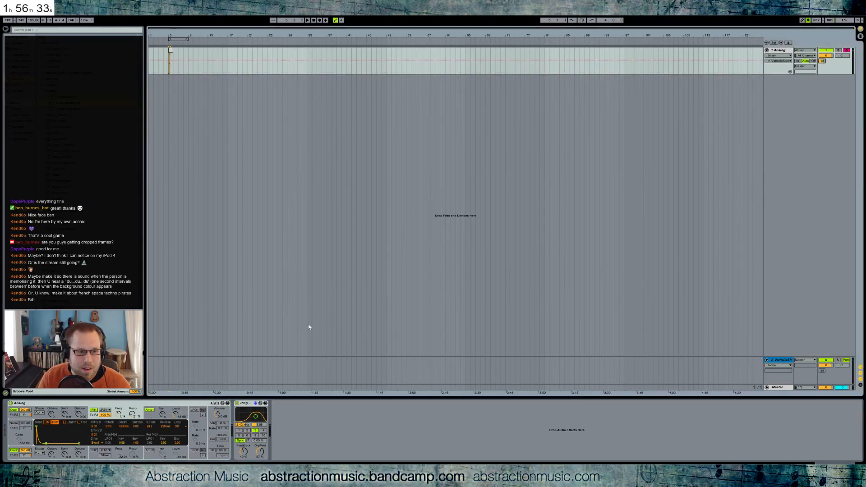
pyautogui.press('space')
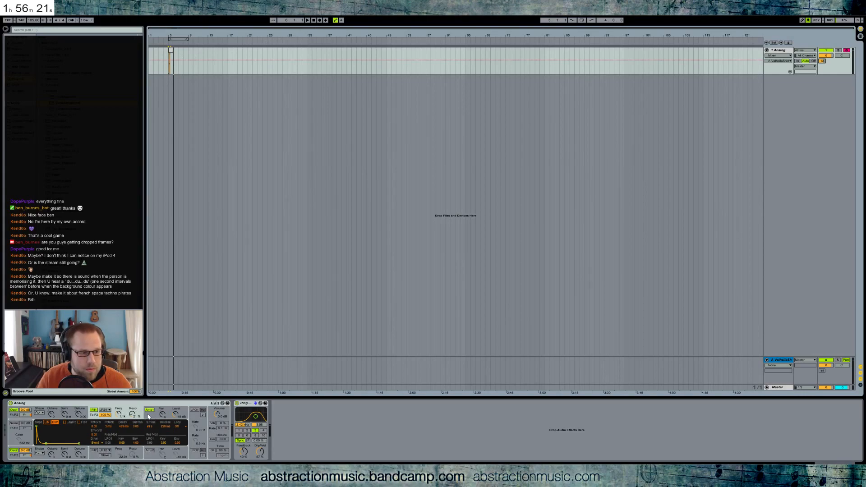
# Step: Adjust the decay and sustain of Analog's amp 1 envelope and tune filter 1's frequency and resonance during playback
pyautogui.click(149, 413)
pyautogui.moveTo(47, 437); pyautogui.dragTo(48, 441)
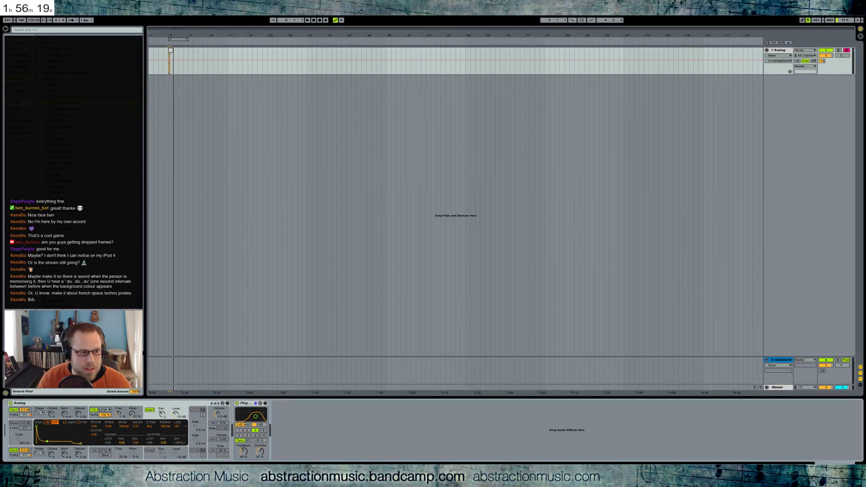
pyautogui.click(95, 416)
pyautogui.moveTo(119, 413); pyautogui.dragTo(118, 423)
pyautogui.click(137, 415)
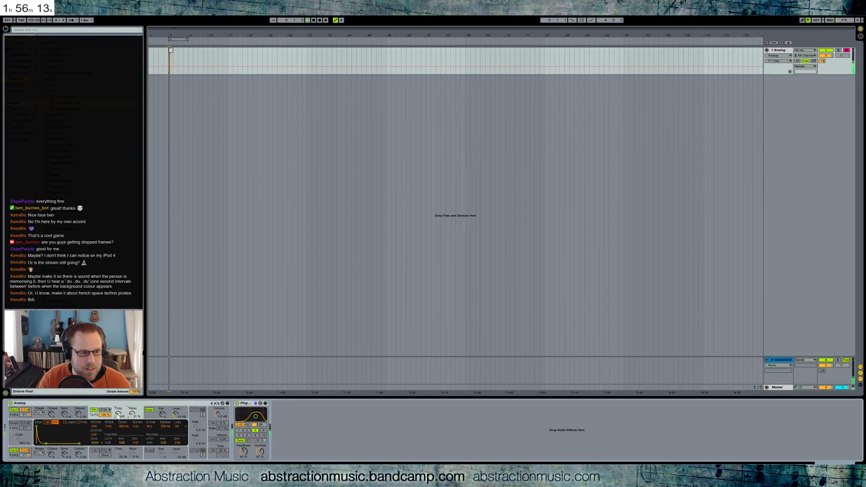
pyautogui.moveTo(118, 417); pyautogui.dragTo(121, 409)
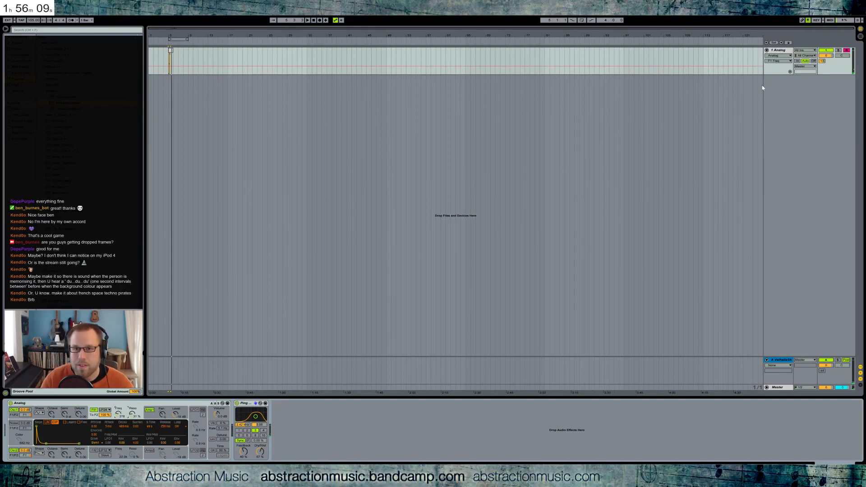
# Step: Raise the Analog track's send to ValhallaShimmer and configure Analog's unison with 4 voices and adjusted detune
pyautogui.click(821, 60)
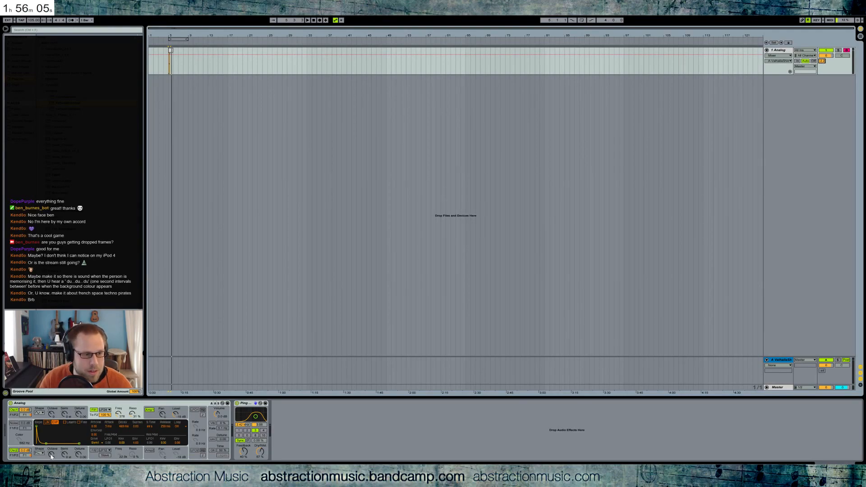
pyautogui.click(222, 439)
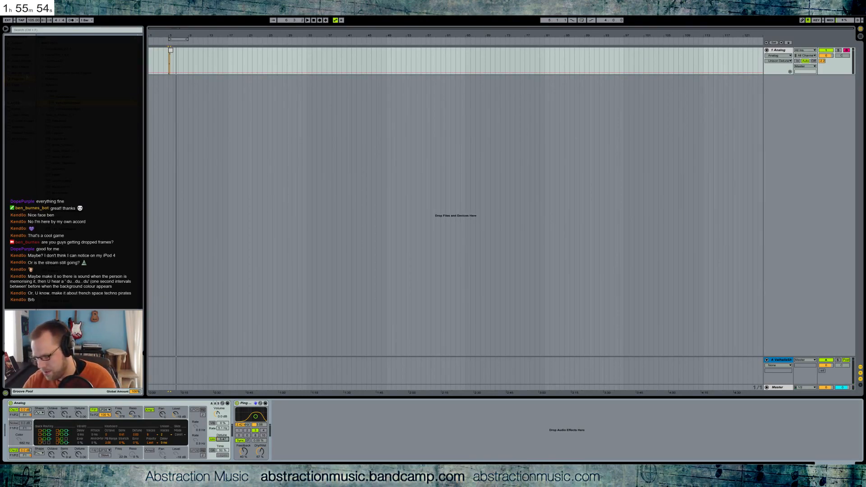
pyautogui.click(167, 436)
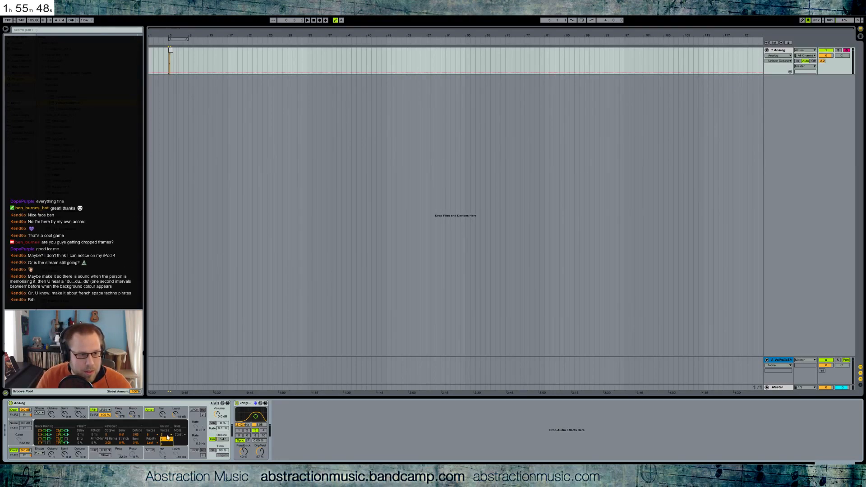
pyautogui.click(165, 445)
pyautogui.press('space')
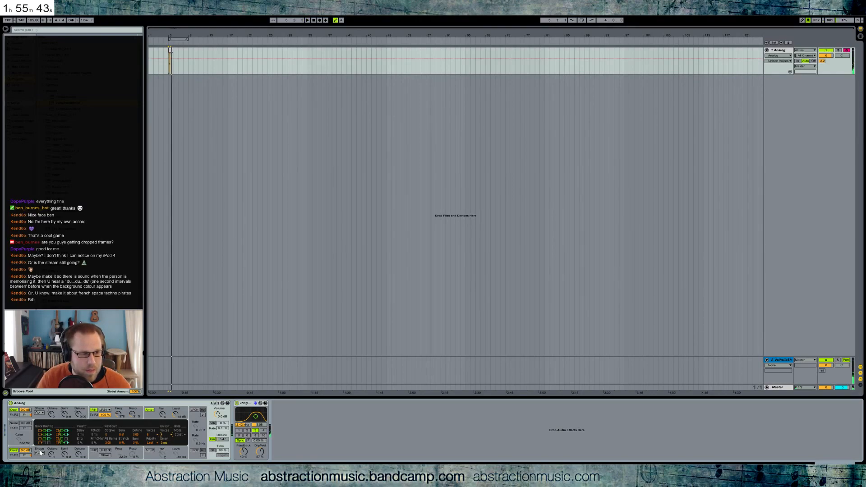
# Step: Try a rectangle wave on Analog's first oscillator and adjust its pulse width
pyautogui.click(41, 413)
pyautogui.click(40, 427)
pyautogui.moveTo(136, 443); pyautogui.dragTo(139, 446)
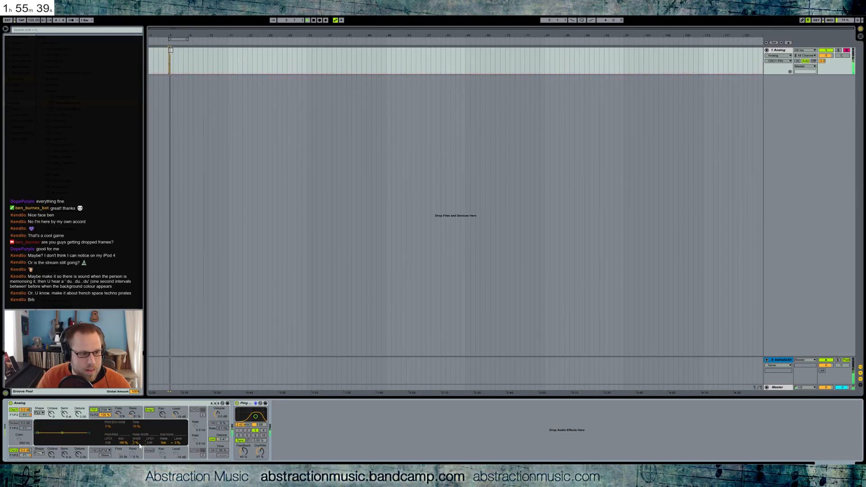
# Step: Set Analog's first oscillator to a sawtooth wave and change the waveform of the second oscillator
pyautogui.click(40, 413)
pyautogui.click(40, 423)
pyautogui.click(39, 454)
pyautogui.click(38, 437)
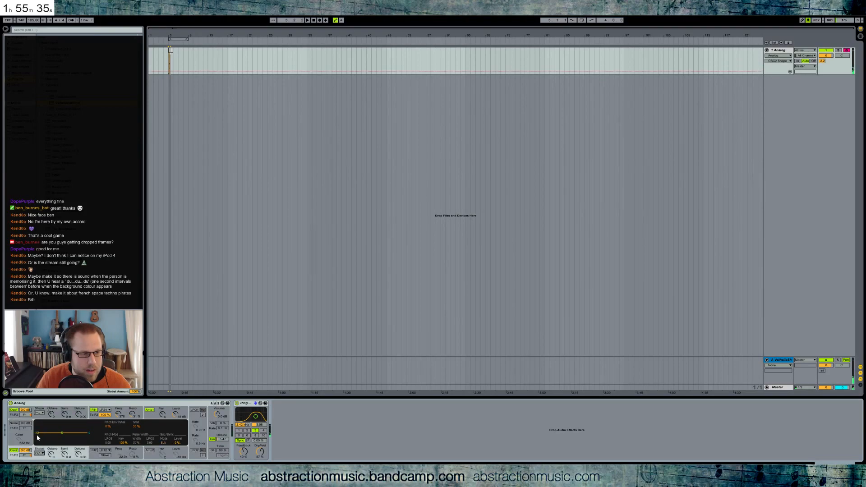
# Step: Lower the octave of Analog's second oscillator and adjust its level while listening to the clip
pyautogui.click(51, 455)
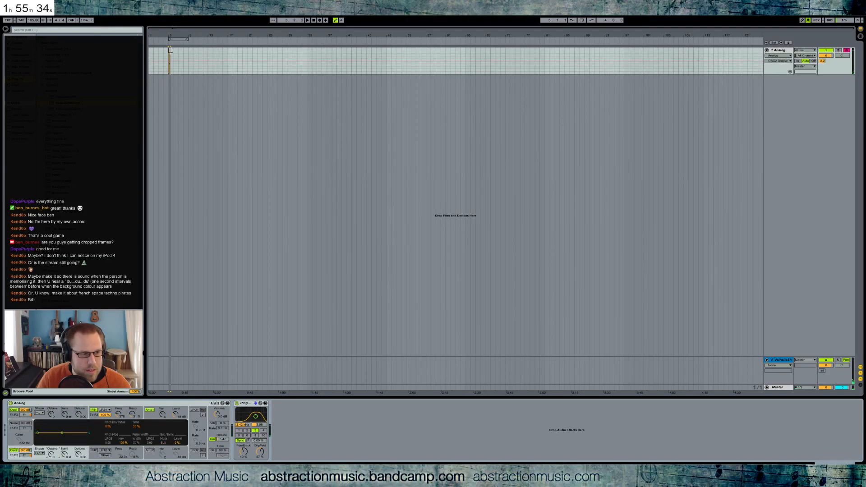
pyautogui.press('space')
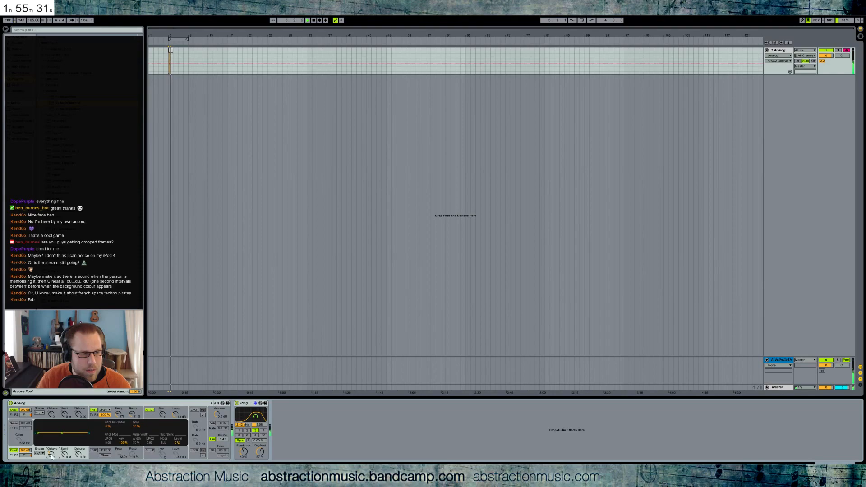
pyautogui.click(25, 450)
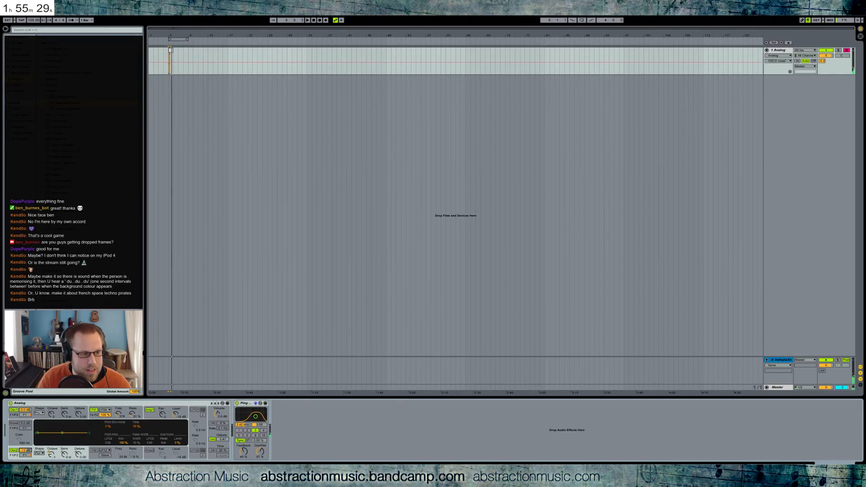
pyautogui.moveTo(25, 451); pyautogui.dragTo(25, 446)
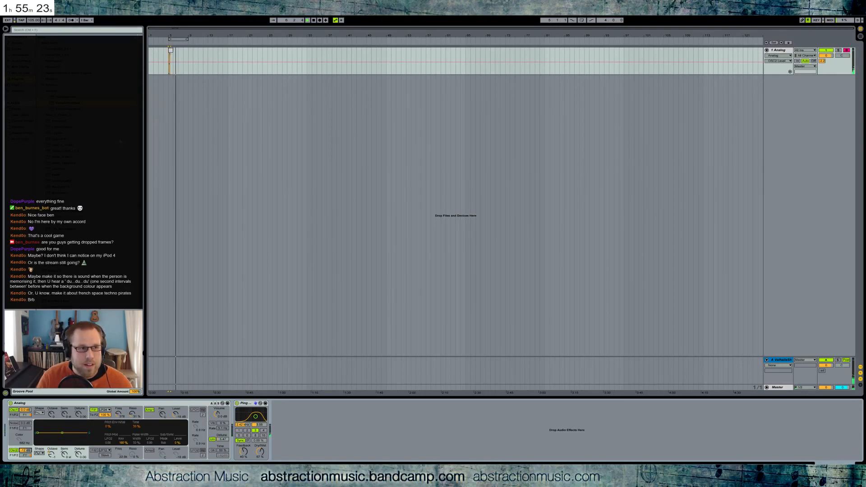
# Step: Stop playback and duplicate the two-bar section starting at bar 5 on the Analog track so it repeats at bar 7
pyautogui.press('space')
pyautogui.moveTo(179, 59); pyautogui.dragTo(169, 59)
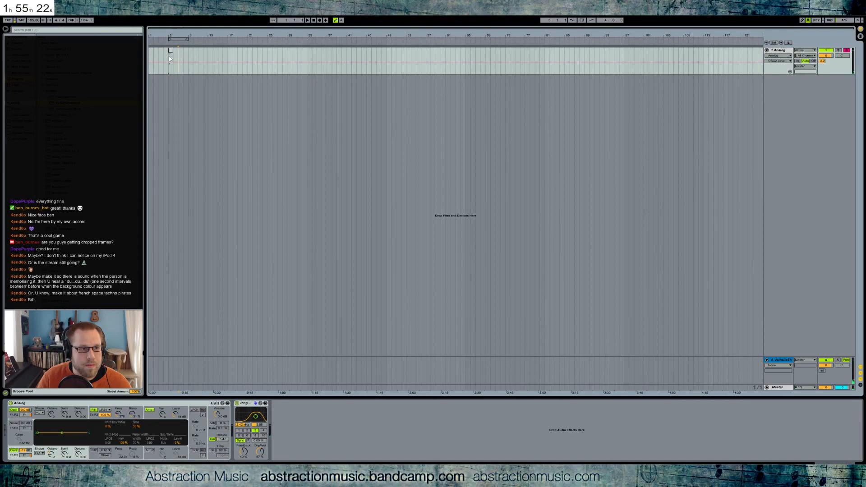
pyautogui.hotkey('ctrl', 'd')
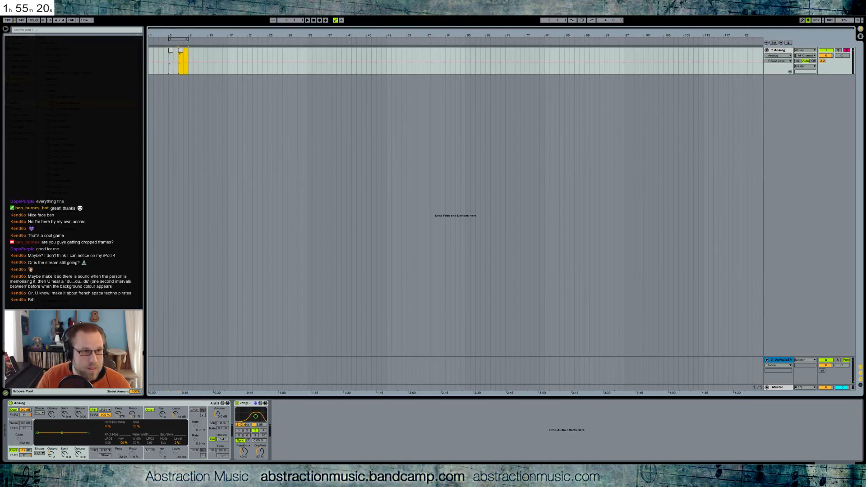
# Step: Raise the last note in the bar 7 clip on the Analog track by five semitones and play it back
pyautogui.doubleClick(180, 50)
pyautogui.click(330, 370)
pyautogui.click(329, 336)
pyautogui.press('Up')
pyautogui.press('Up')
pyautogui.press('Up')
pyautogui.press('Up')
pyautogui.press('Up')
pyautogui.press('space')
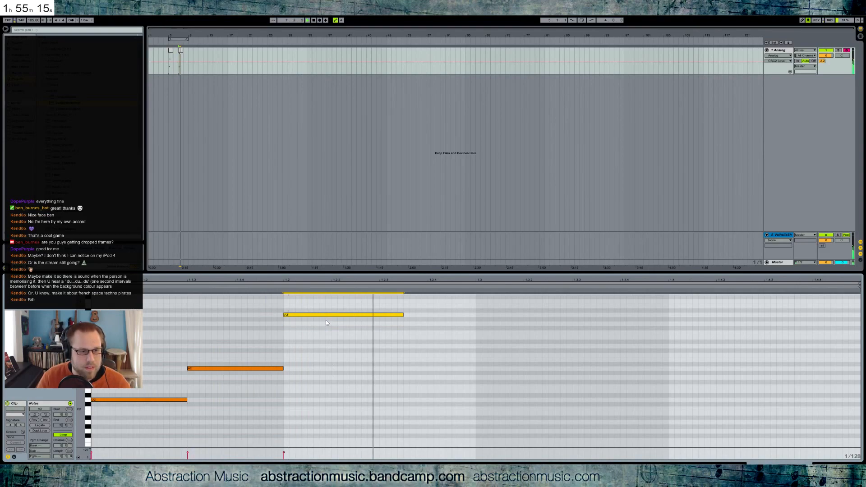
# Step: Try the raised last note two semitones lower during playback, move it back up, and return to the device view
pyautogui.press('Down')
pyautogui.press('Down')
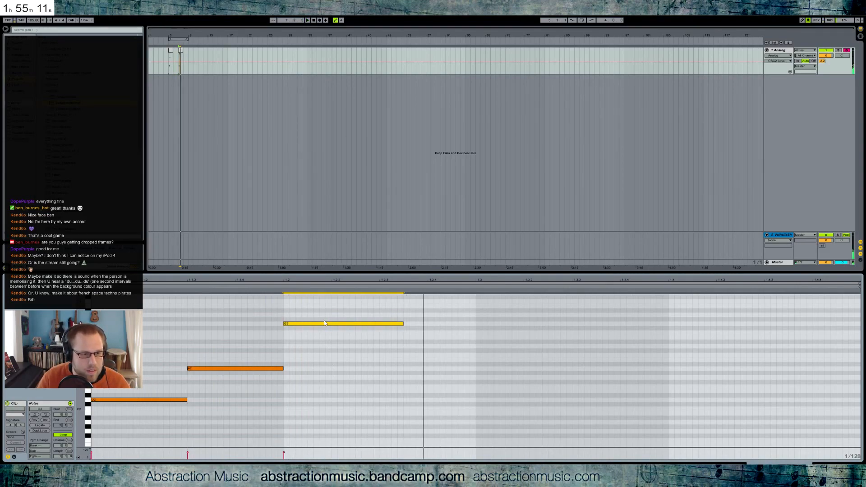
pyautogui.press('Up')
pyautogui.press('Up')
pyautogui.hotkey('shift', 'Tab')
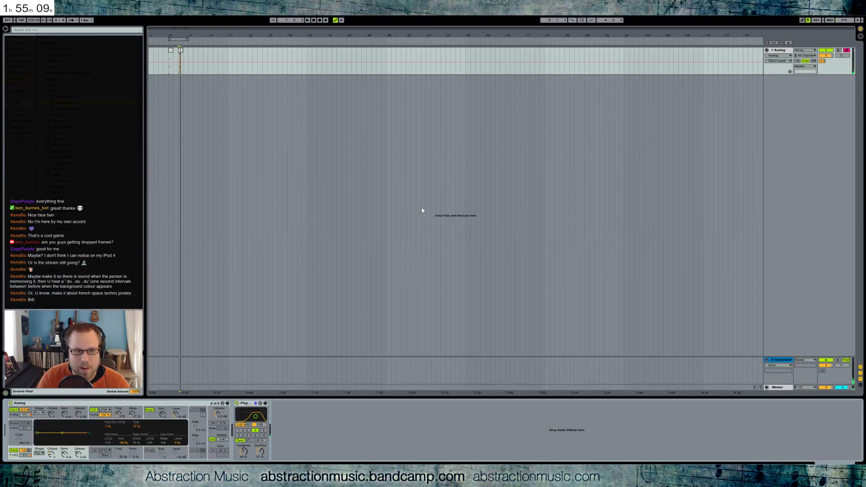
# Step: Loop the four-bar section from bar 5 and change the waveform of Analog's second oscillator while listening
pyautogui.press('space')
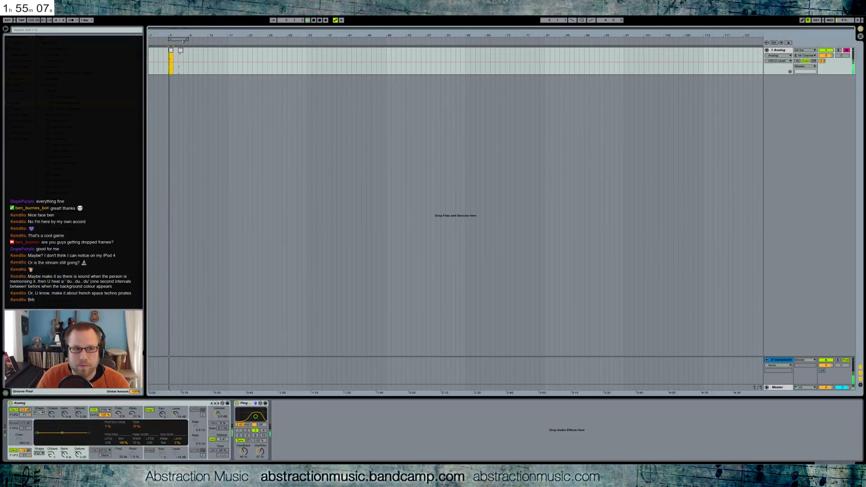
pyautogui.click(581, 20)
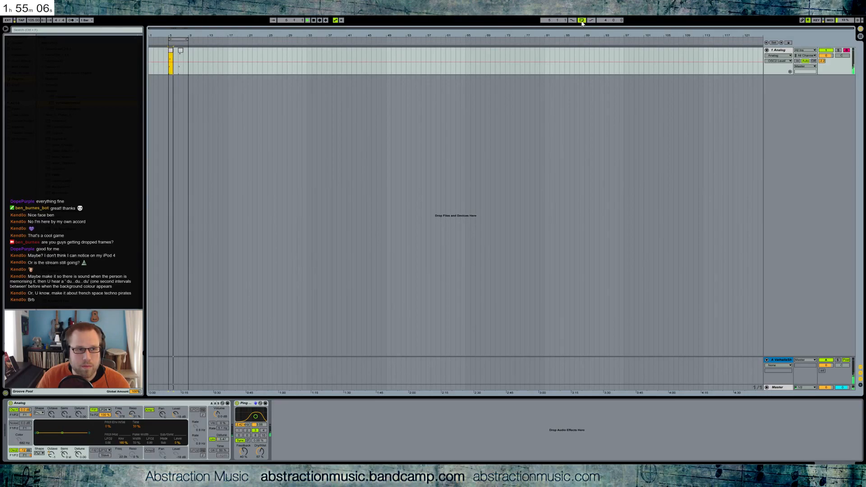
pyautogui.click(169, 53)
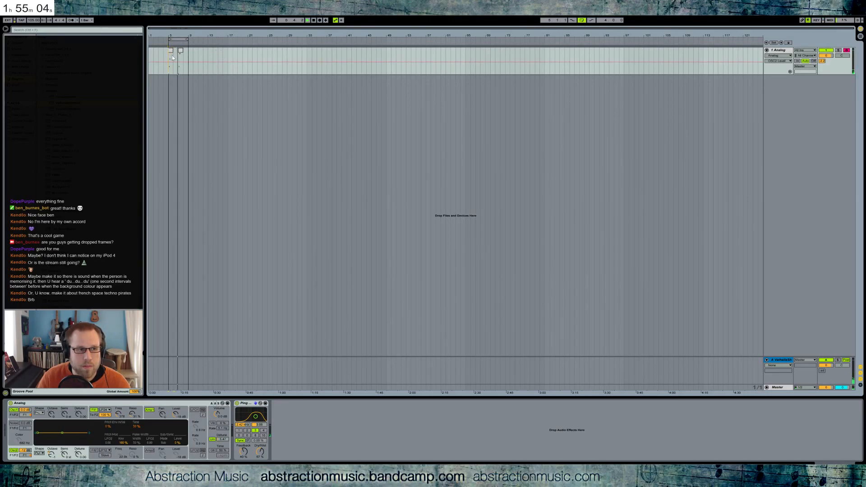
pyautogui.click(39, 453)
pyautogui.click(38, 443)
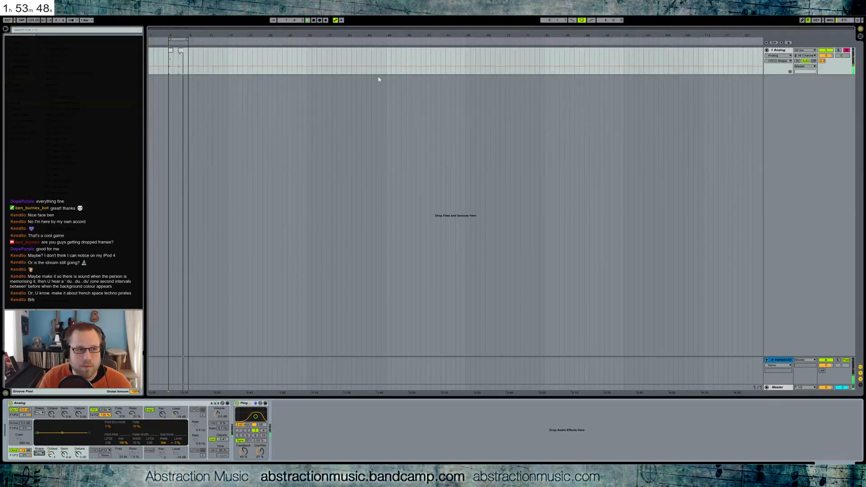
# Step: Insert a second MIDI track and create an empty one-bar clip at bar 5 on it
pyautogui.click(170, 55)
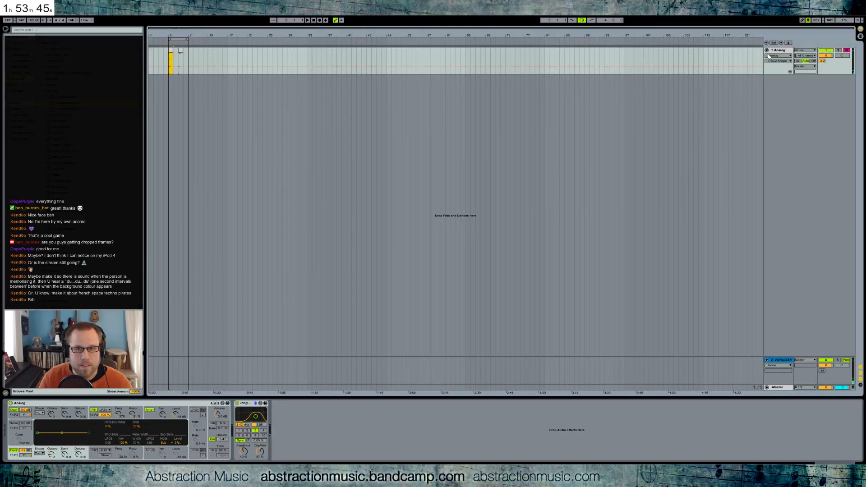
pyautogui.hotkey('ctrl', 'shift', 't')
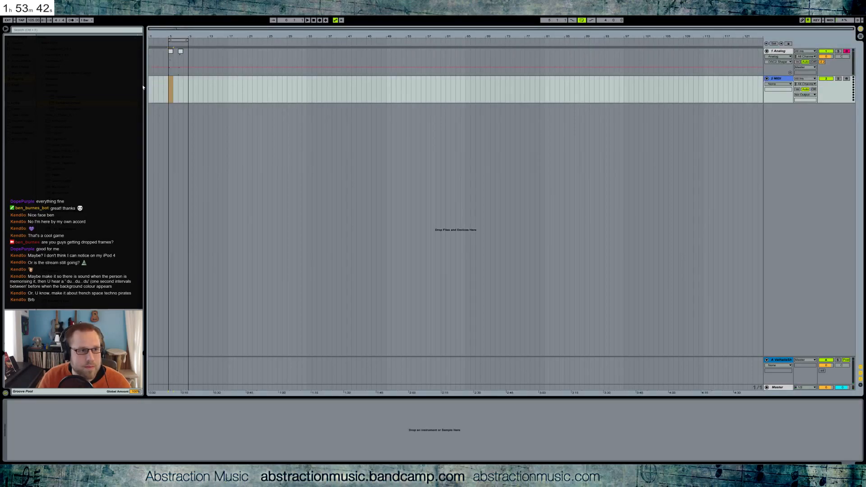
pyautogui.moveTo(170, 86)
pyautogui.mouseDown()
pyautogui.moveTo(188, 85)
pyautogui.moveTo(175, 86)
pyautogui.mouseUp()
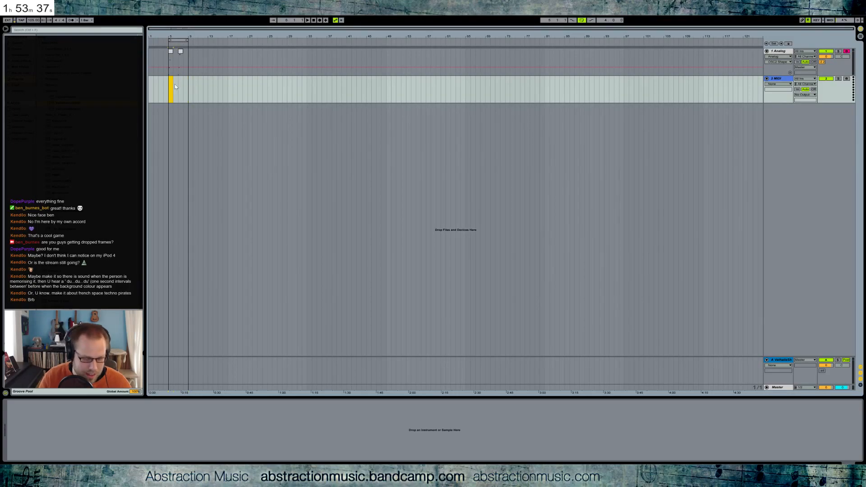
pyautogui.hotkey('ctrl', 'shift', 'm')
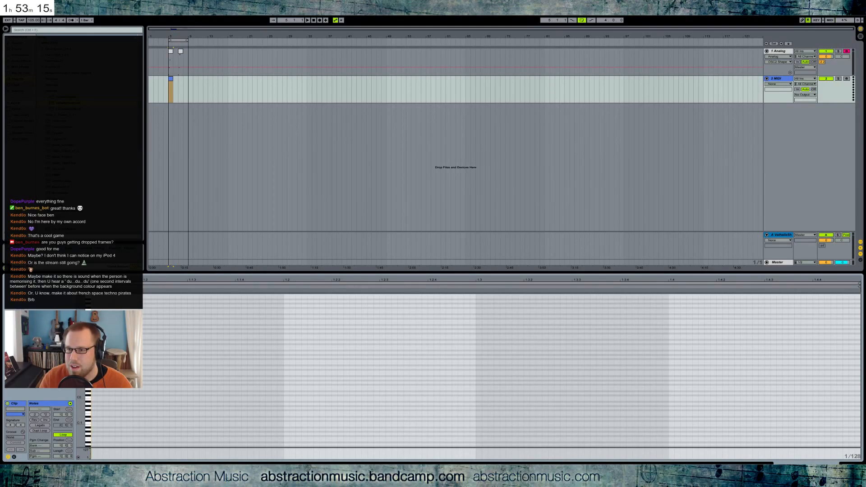
# Step: Duplicate the four-bar Analog section to bar 9, with a four-bar empty clip beneath it on the MIDI track
pyautogui.press('space')
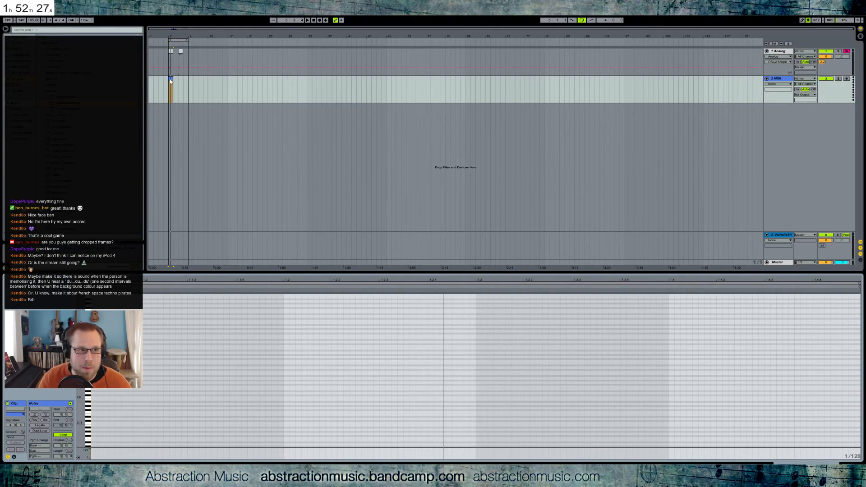
pyautogui.moveTo(173, 80); pyautogui.dragTo(199, 80)
pyautogui.moveTo(188, 40); pyautogui.dragTo(170, 57)
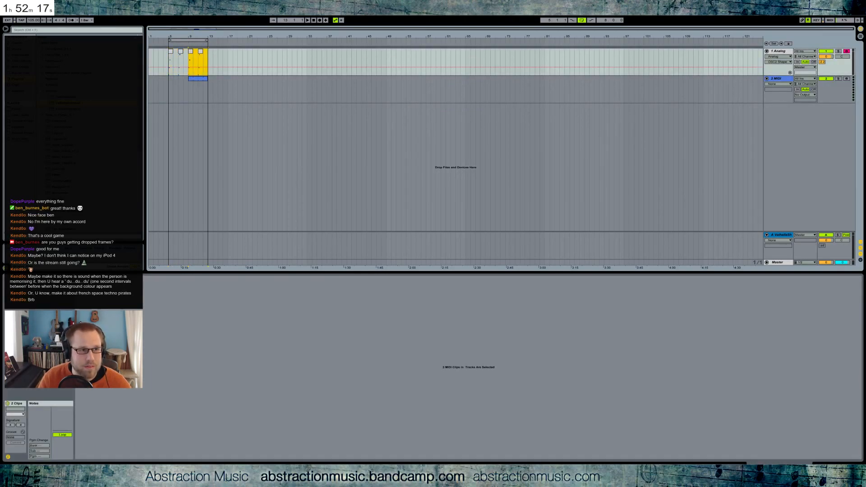
pyautogui.hotkey('ctrl', 'd')
pyautogui.click(196, 80)
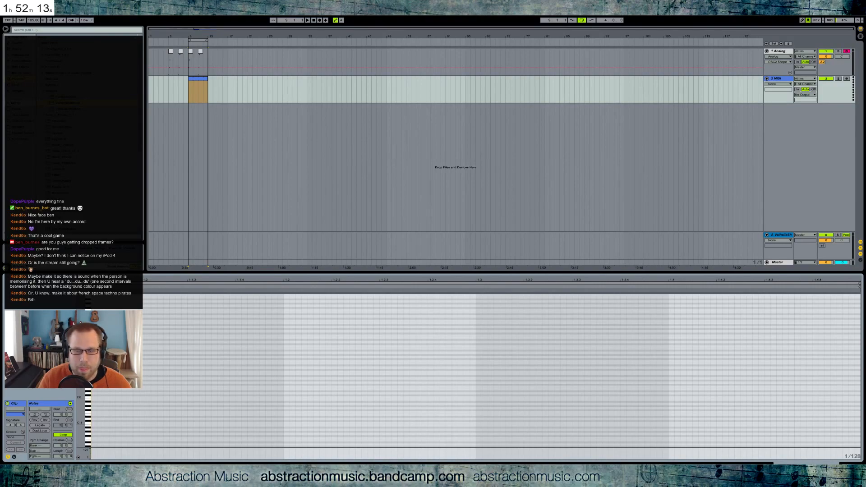
# Step: Draw two notes an octave apart at the start of the MIDI clip and lengthen them to one beat
pyautogui.doubleClick(94, 330)
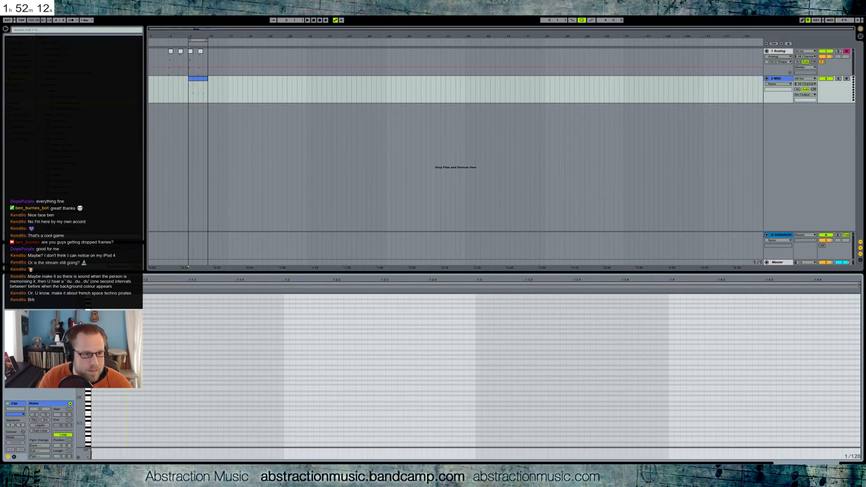
pyautogui.scroll(3, 143, 360)
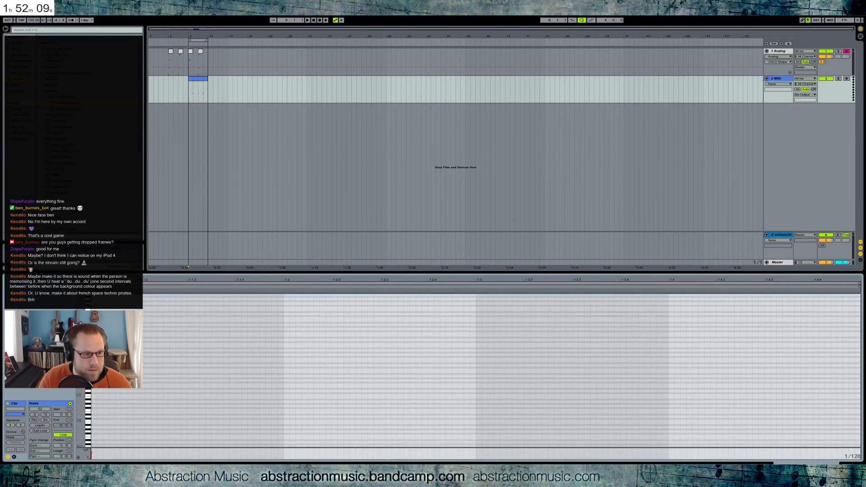
pyautogui.press('space')
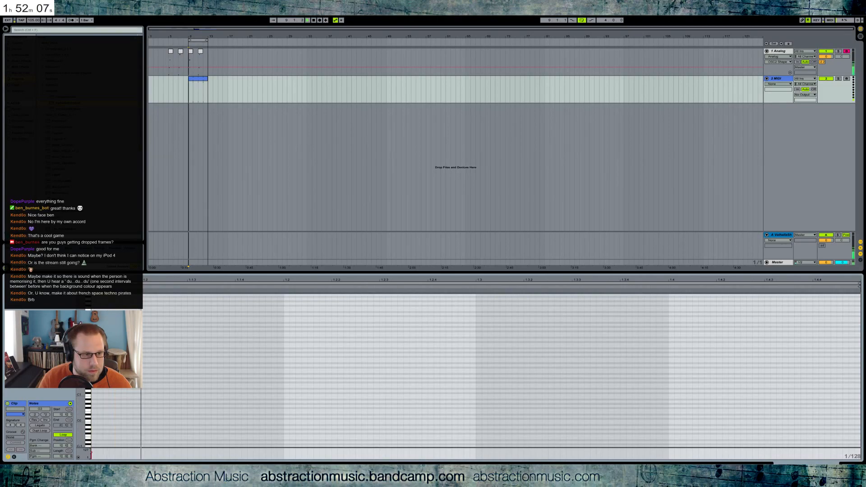
pyautogui.press('space')
pyautogui.moveTo(97, 329); pyautogui.dragTo(284, 331)
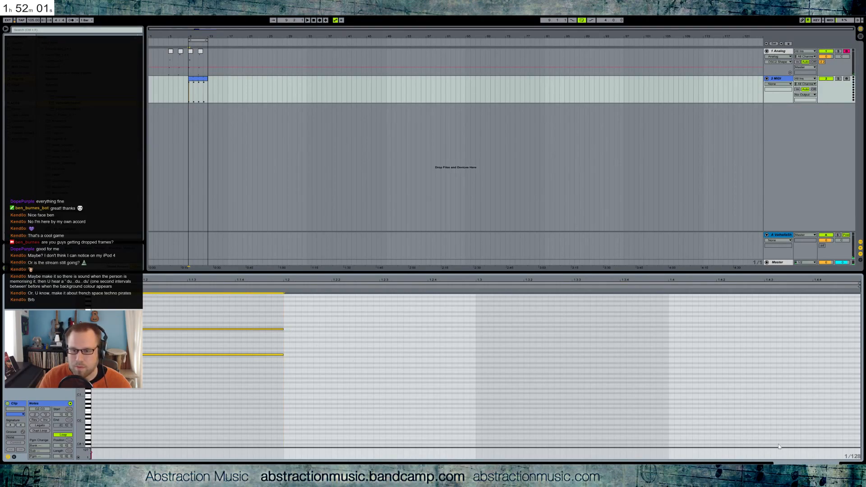
# Step: Load the Analog instrument onto the second MIDI track
pyautogui.hotkey('shift', 'Tab')
pyautogui.click(17, 55)
pyautogui.moveTo(55, 43); pyautogui.dragTo(91, 437)
pyautogui.click(18, 417)
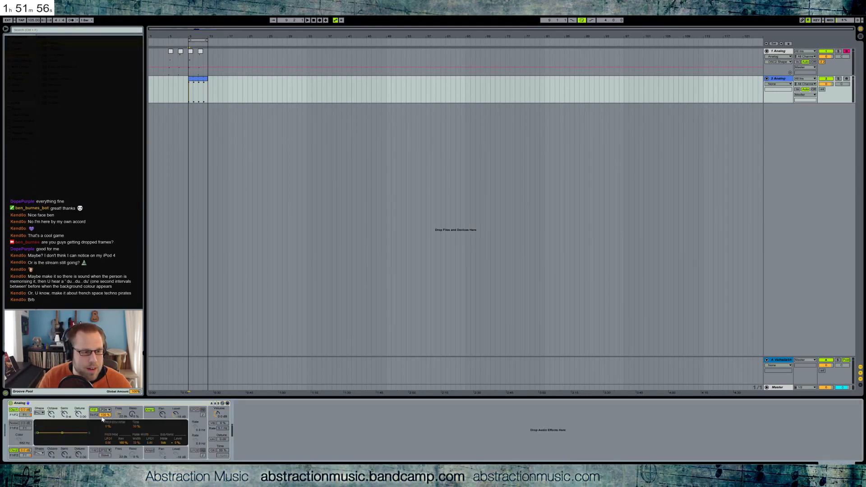
# Step: Adjust the new Analog's first filter: edit its envelope attack, lower the cutoff frequency and raise the resonance
pyautogui.click(100, 417)
pyautogui.moveTo(37, 428)
pyautogui.mouseDown()
pyautogui.moveTo(54, 426)
pyautogui.moveTo(45, 426)
pyautogui.mouseUp()
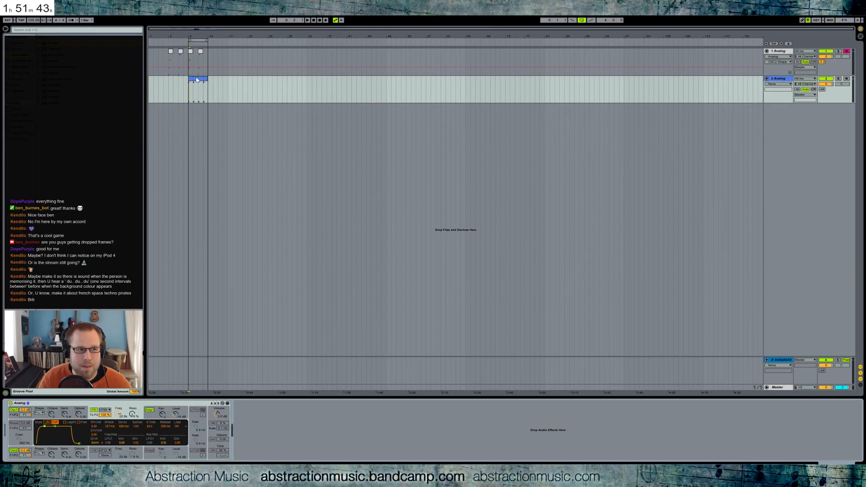
pyautogui.click(191, 92)
pyautogui.moveTo(118, 414); pyautogui.dragTo(118, 448)
pyautogui.moveTo(132, 414); pyautogui.dragTo(133, 411)
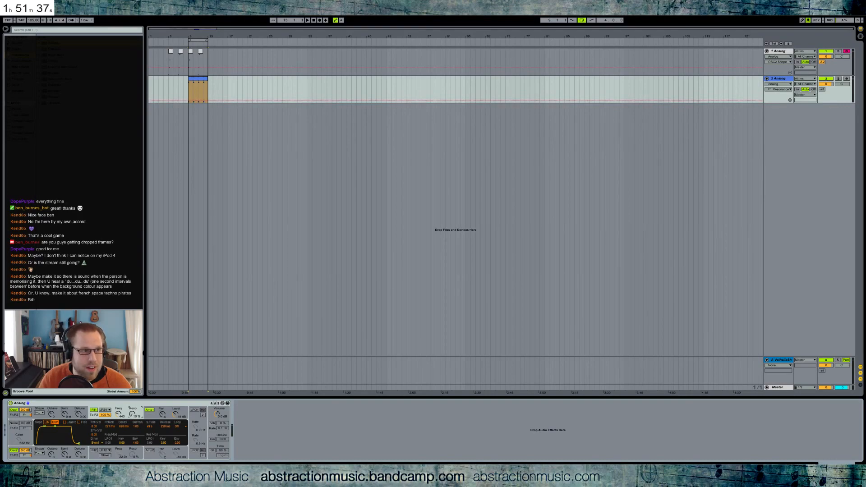
# Step: Add a Filter Delay after the second track's Analog and switch off its left and right input channels
pyautogui.click(21, 61)
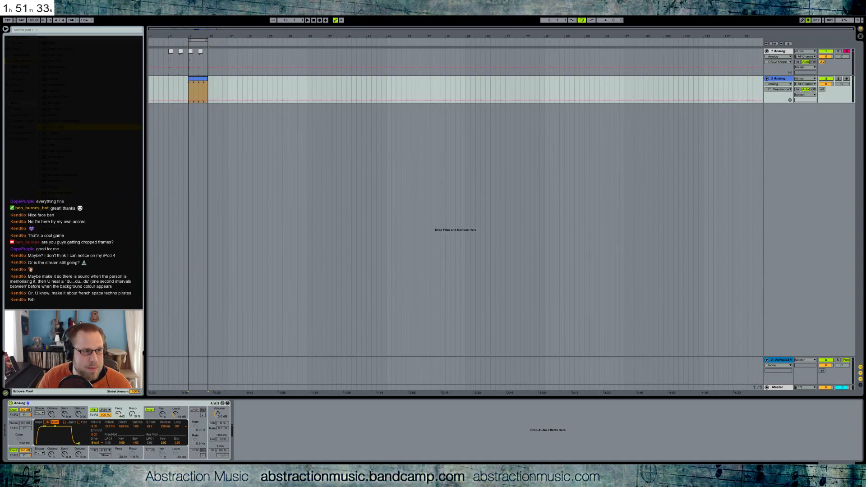
pyautogui.moveTo(268, 439); pyautogui.dragTo(279, 436)
pyautogui.click(240, 414)
pyautogui.click(239, 446)
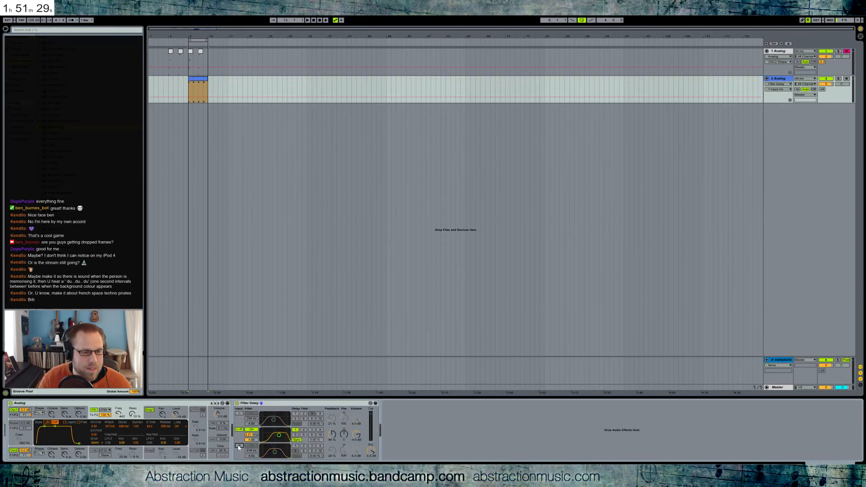
# Step: Add a Ping Pong Delay after the Filter Delay, adjust its filter, beat delay, dry/wet and feedback, and audition it
pyautogui.moveTo(46, 194); pyautogui.dragTo(392, 453)
pyautogui.click(403, 415)
pyautogui.click(387, 430)
pyautogui.moveTo(408, 452); pyautogui.dragTo(408, 445)
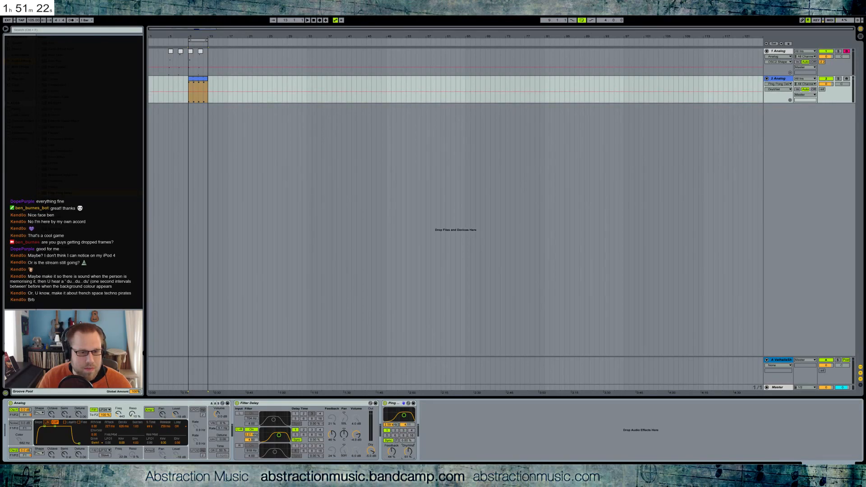
pyautogui.click(386, 432)
pyautogui.moveTo(408, 452); pyautogui.dragTo(393, 454)
pyautogui.press('space')
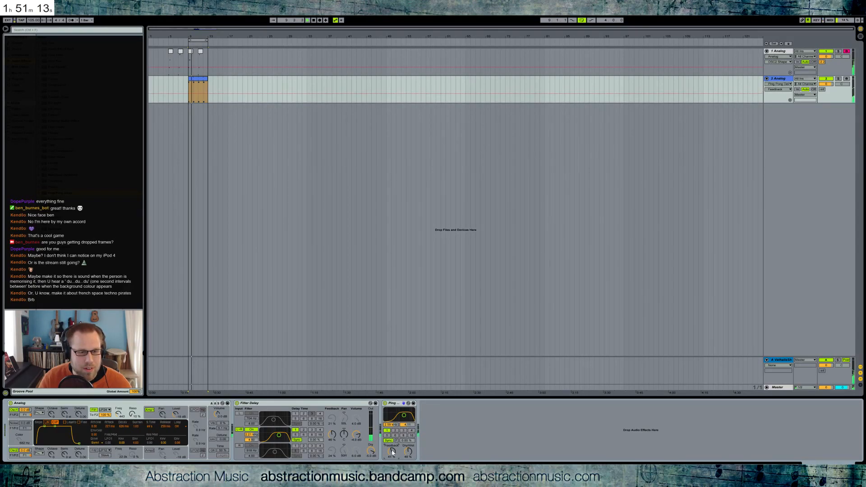
pyautogui.press('space')
# Step: Give the first filter's envelope on the second Analog a short decay with no sustain, and play it back
pyautogui.moveTo(106, 418); pyautogui.dragTo(106, 446)
pyautogui.moveTo(47, 428); pyautogui.dragTo(43, 444)
pyautogui.press('space')
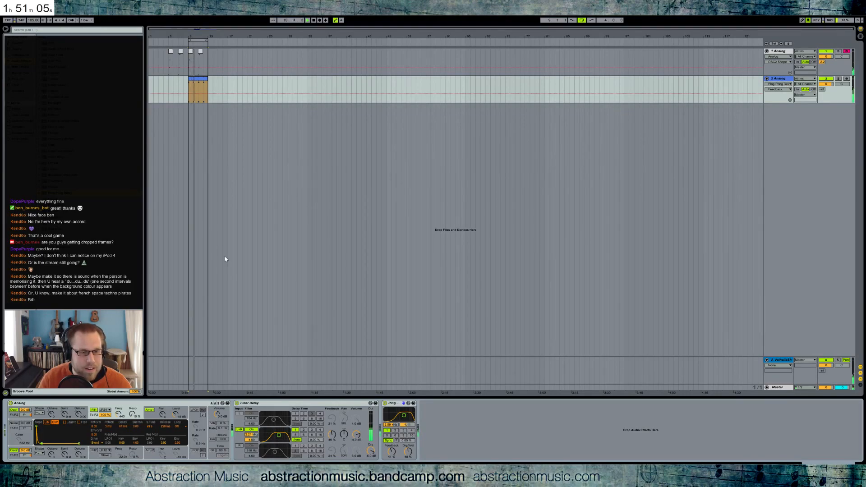
# Step: Lengthen the filter envelope's decay slightly and set the Filter Delay's middle channel beat delay to 3 while listening
pyautogui.doubleClick(197, 85)
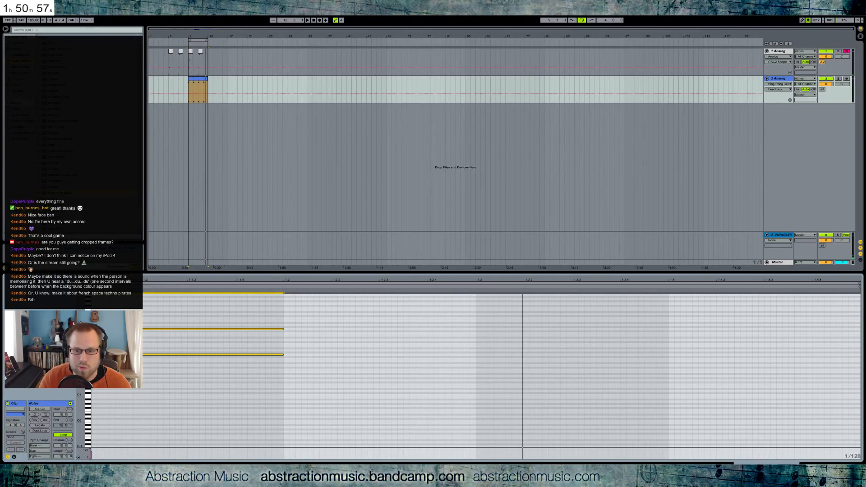
pyautogui.hotkey('shift', 'Tab')
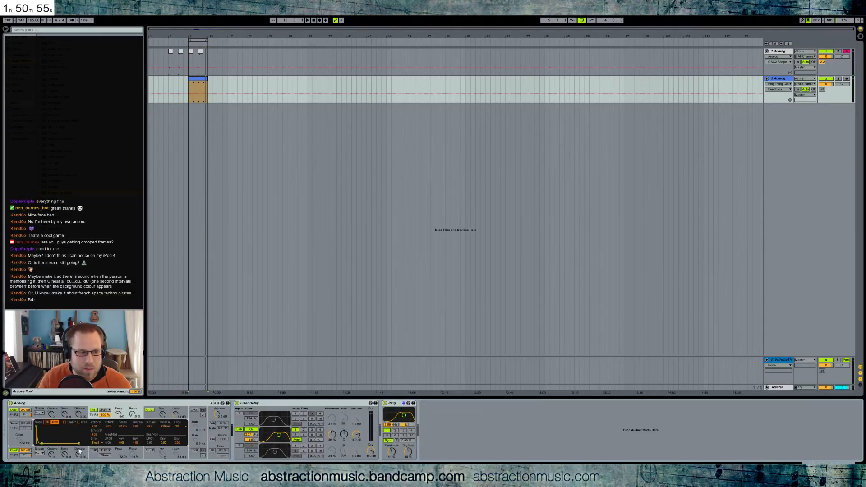
pyautogui.moveTo(43, 446); pyautogui.dragTo(45, 444)
pyautogui.press('space')
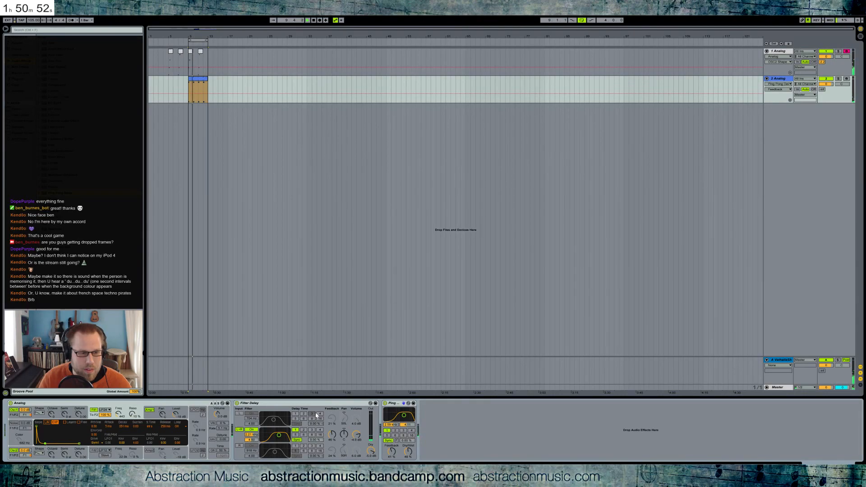
pyautogui.click(311, 430)
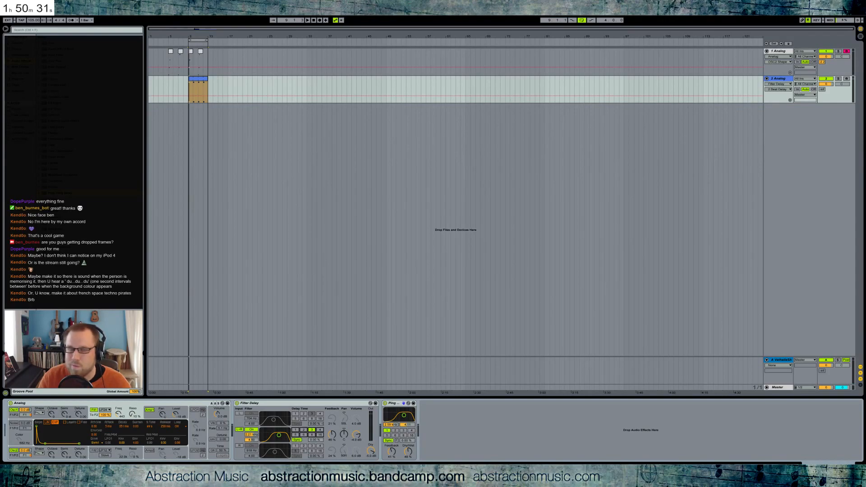
# Step: Delete the four-bar clip at bar 9 on the second Analog track
pyautogui.click(203, 79)
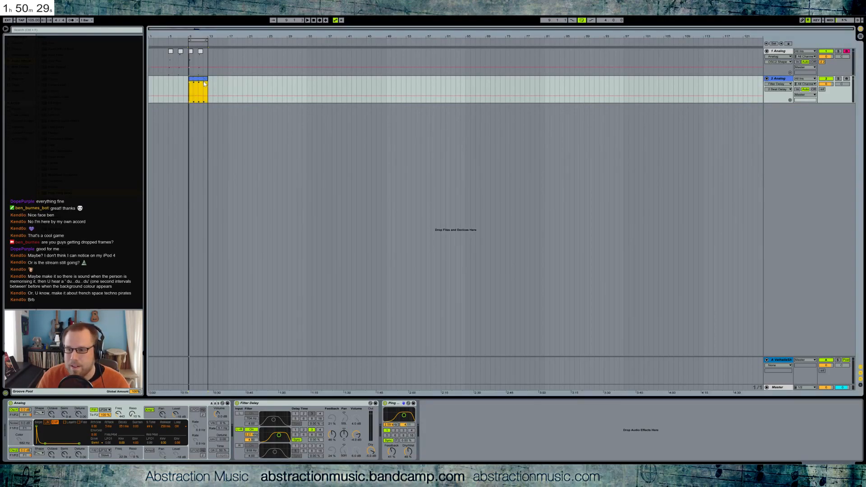
pyautogui.click(184, 110)
pyautogui.click(189, 87)
pyautogui.press('Delete')
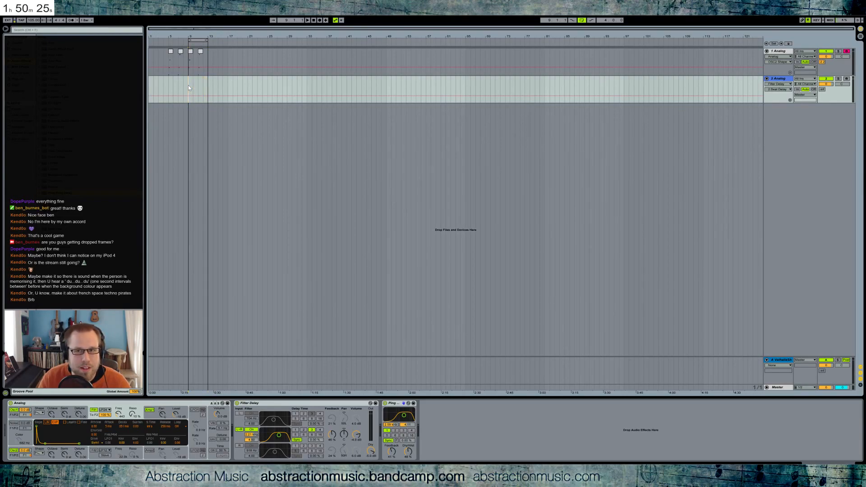
# Step: Play the first Analog track from bar 9, lower the last note in the bar 11 clip by two semitones and replay it
pyautogui.click(189, 63)
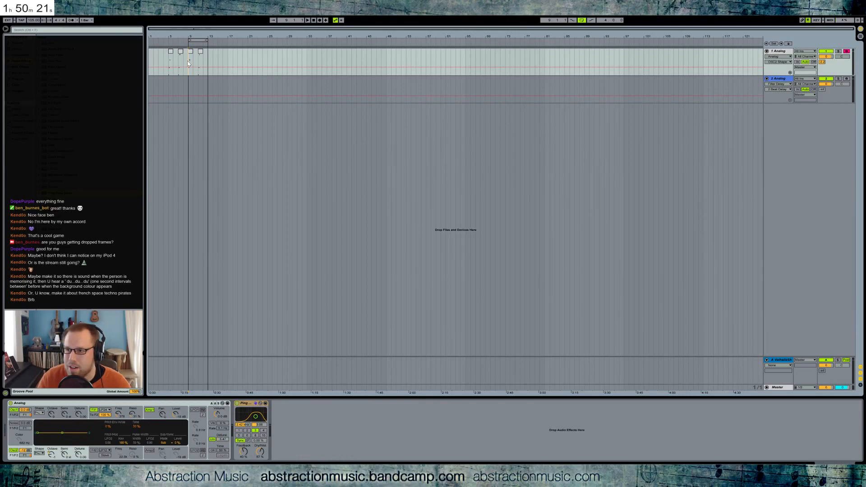
pyautogui.press('space')
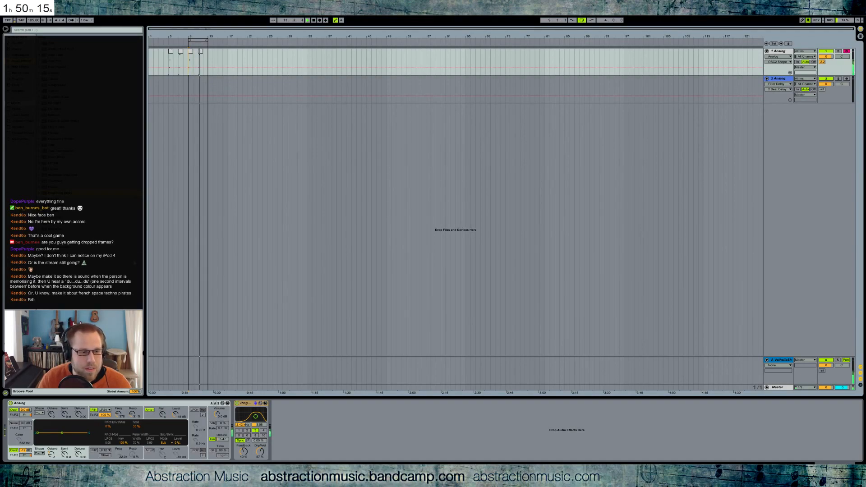
pyautogui.press('space')
pyautogui.doubleClick(201, 51)
pyautogui.moveTo(270, 312); pyautogui.dragTo(315, 329)
pyautogui.press('Down')
pyautogui.press('Down')
pyautogui.press('space')
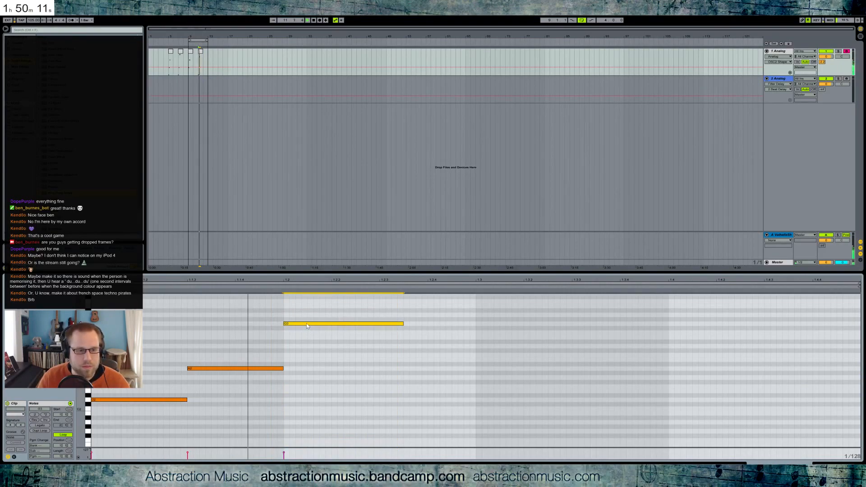
# Step: Lower the last note in the bar 11 clip by one semitone to F#3 and loop playback across all four clips
pyautogui.press('Down')
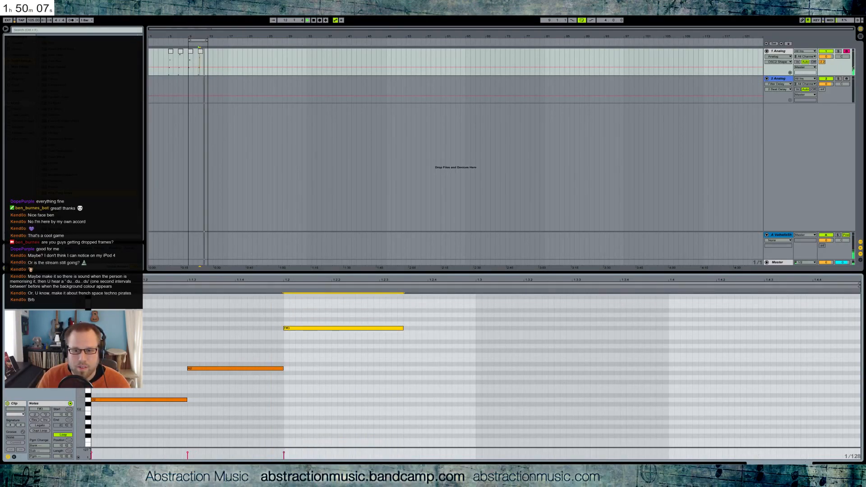
pyautogui.hotkey('shift', 'Tab')
pyautogui.moveTo(208, 66); pyautogui.dragTo(167, 67)
pyautogui.hotkey('ctrl', 'l')
pyautogui.press('space')
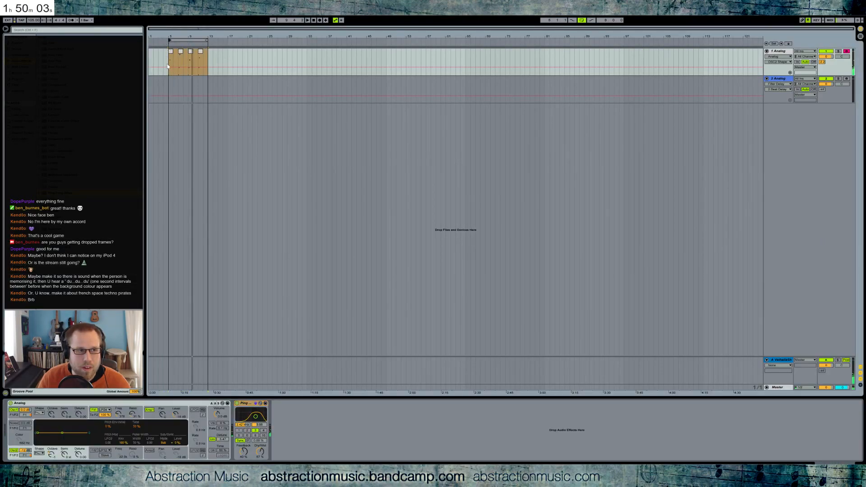
pyautogui.click(168, 67)
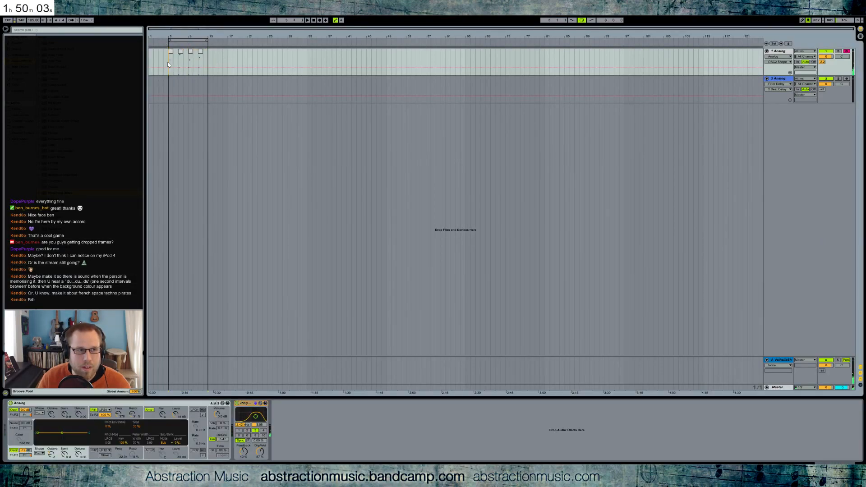
# Step: Arm the second Analog track for recording and switch its Ping Pong Delay from tempo-synced to free time mode
pyautogui.click(168, 86)
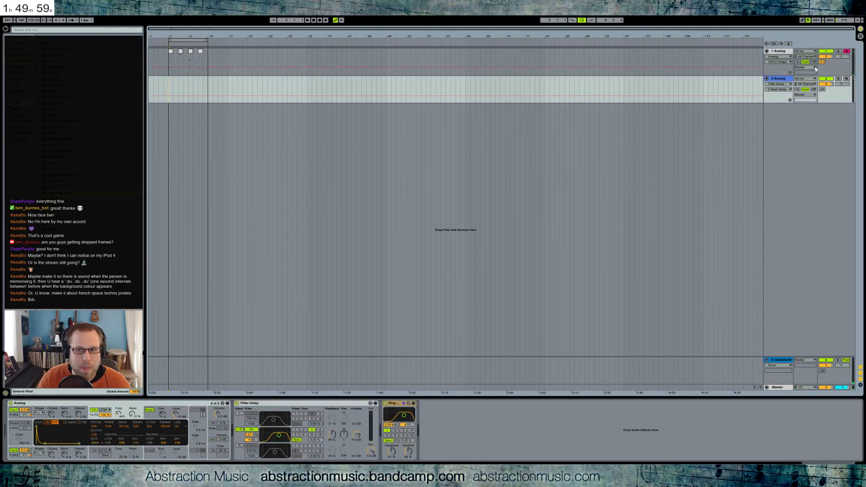
pyautogui.click(846, 79)
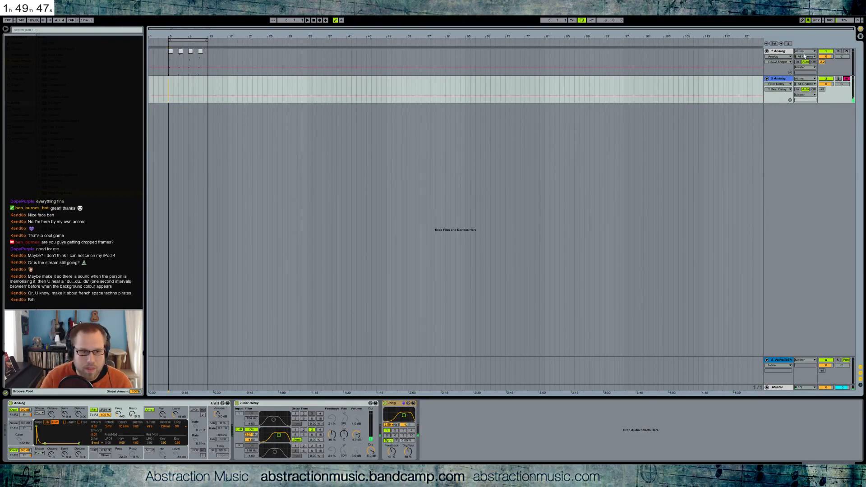
pyautogui.click(399, 451)
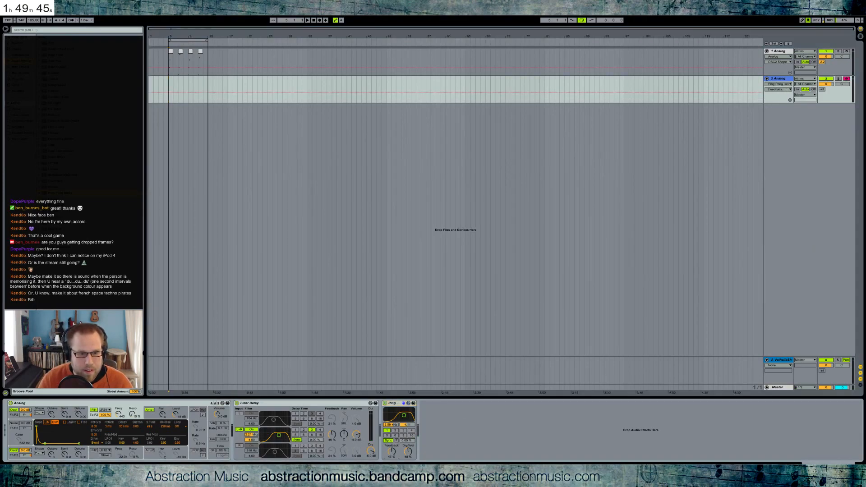
pyautogui.moveTo(391, 451); pyautogui.dragTo(391, 451)
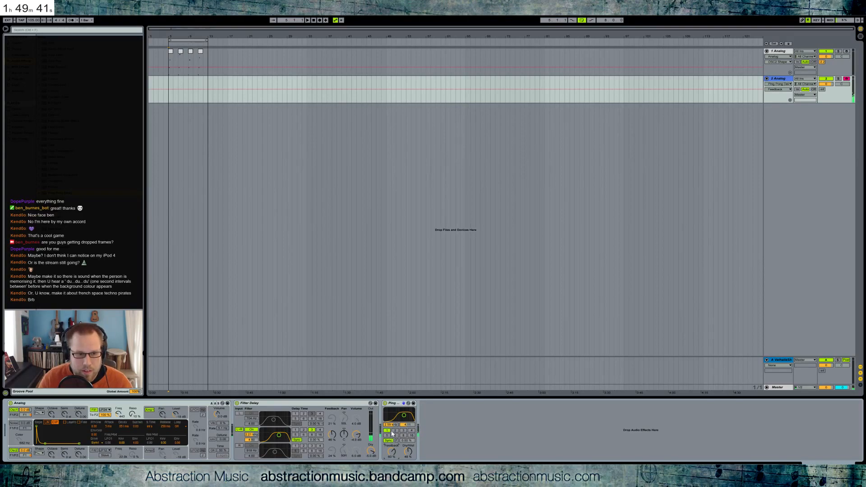
pyautogui.click(388, 441)
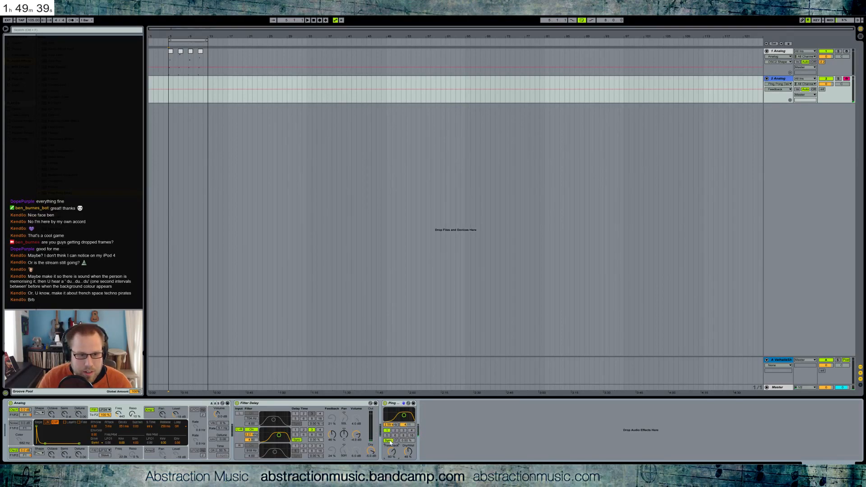
# Step: Set a very short delay time on the second Analog's Ping Pong Delay and shift its filter frequency slightly lower
pyautogui.moveTo(407, 440); pyautogui.dragTo(408, 423)
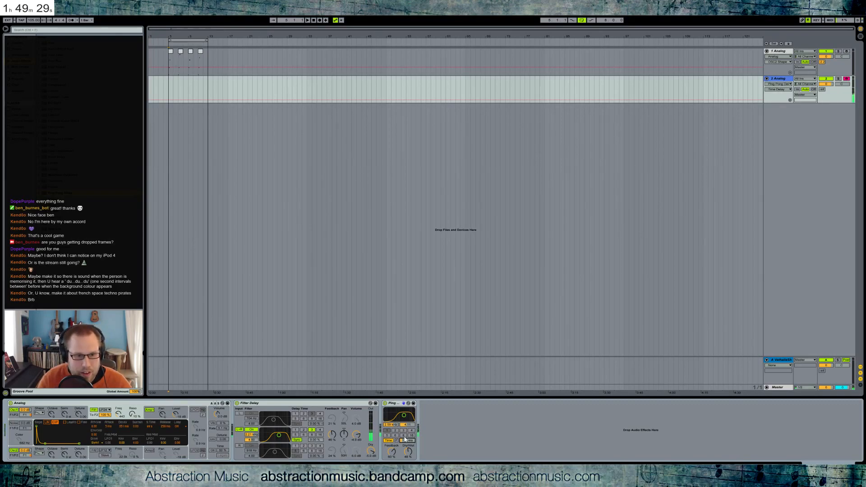
pyautogui.moveTo(404, 416); pyautogui.dragTo(402, 416)
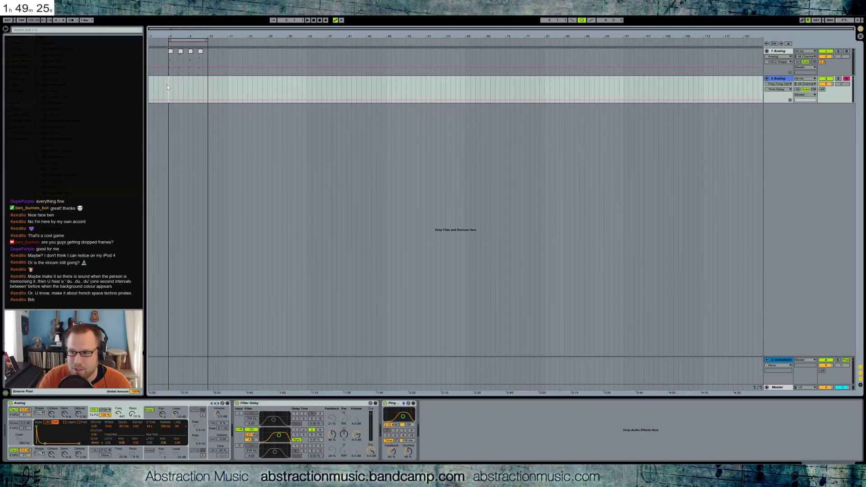
pyautogui.moveTo(404, 443)
pyautogui.mouseDown()
pyautogui.moveTo(404, 451)
pyautogui.moveTo(408, 441)
pyautogui.mouseUp()
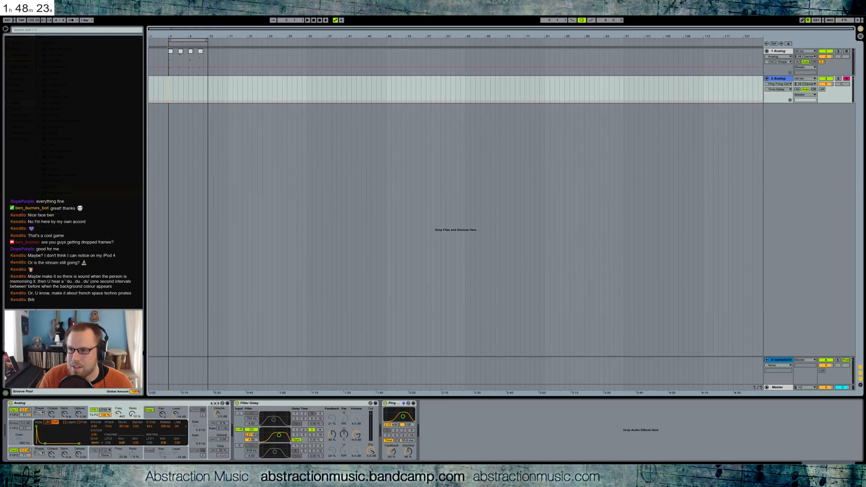
# Step: Play the looped first Analog part from bar 5 and listen to it against the second Analog sound
pyautogui.click(167, 75)
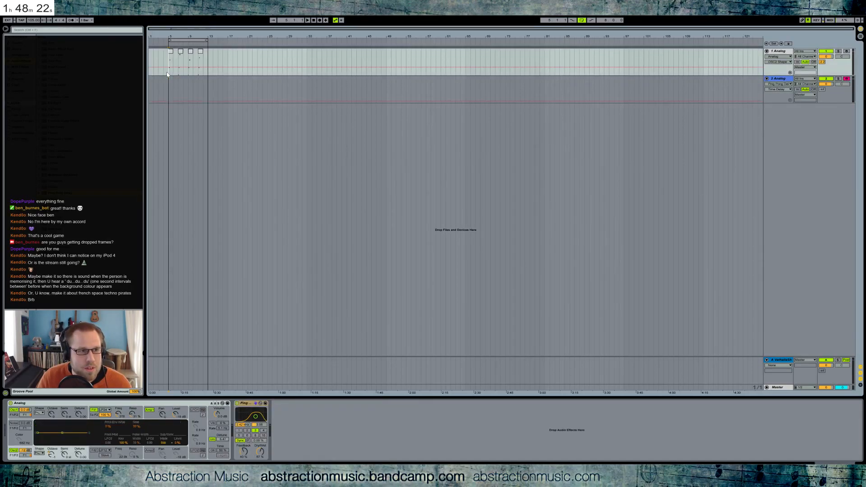
pyautogui.press('space')
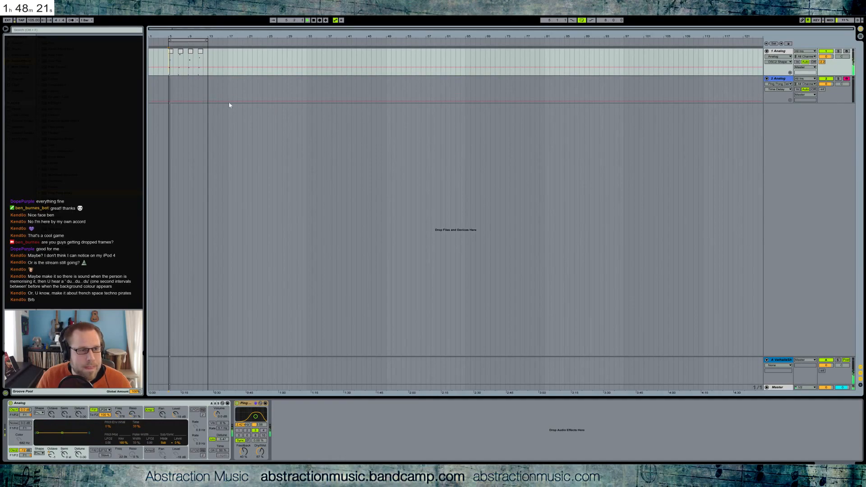
pyautogui.click(169, 88)
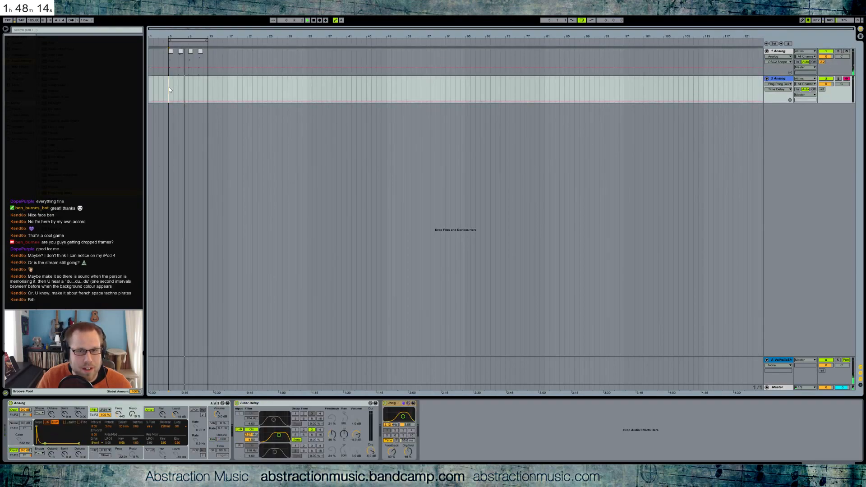
pyautogui.press('space')
# Step: Insert an eight-bar MIDI clip at bar 5 on the second Analog track and step-enter a short note at its start
pyautogui.moveTo(168, 87); pyautogui.dragTo(207, 92)
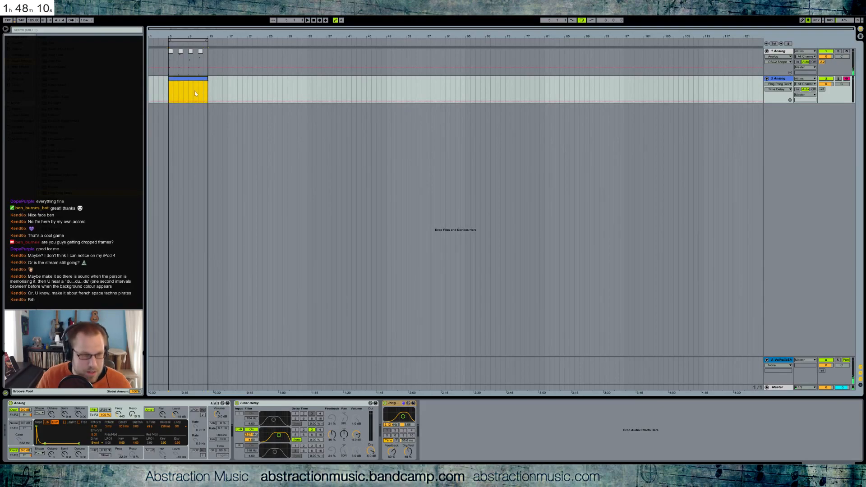
pyautogui.hotkey('ctrl', 'shift', 'm')
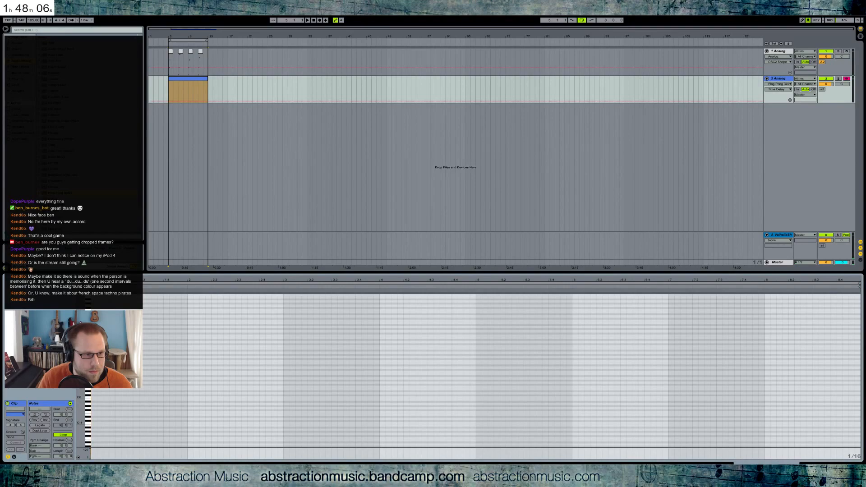
pyautogui.press('Right')
pyautogui.press('Right')
pyautogui.press('Right')
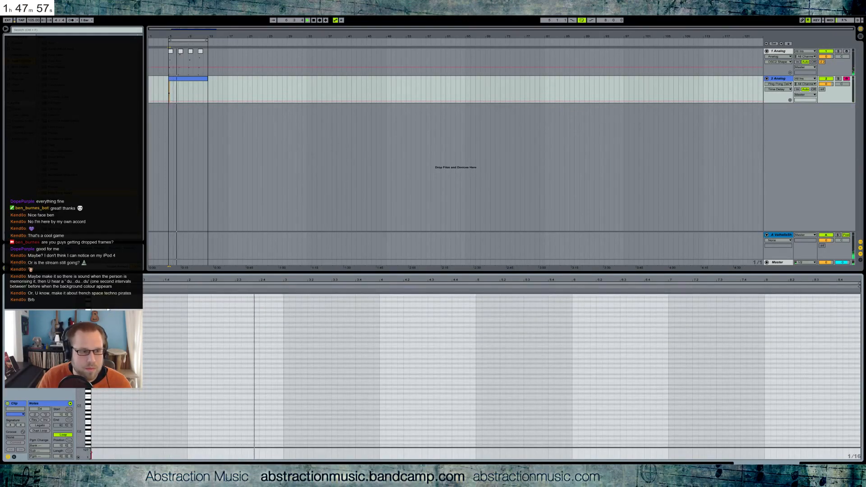
# Step: On the return track's ValhallaShimmer, raise the size to 0.41, add feedback and modulation depth, and set the mix to 1.00
pyautogui.click(792, 245)
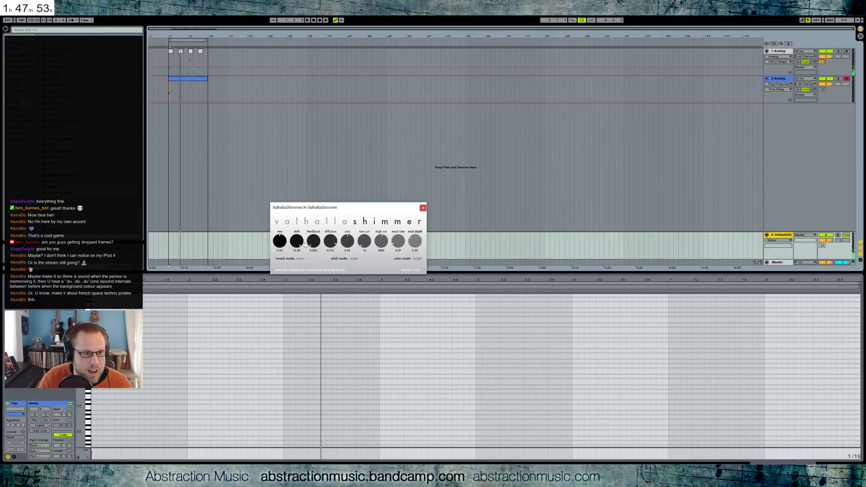
pyautogui.moveTo(347, 243); pyautogui.dragTo(347, 237)
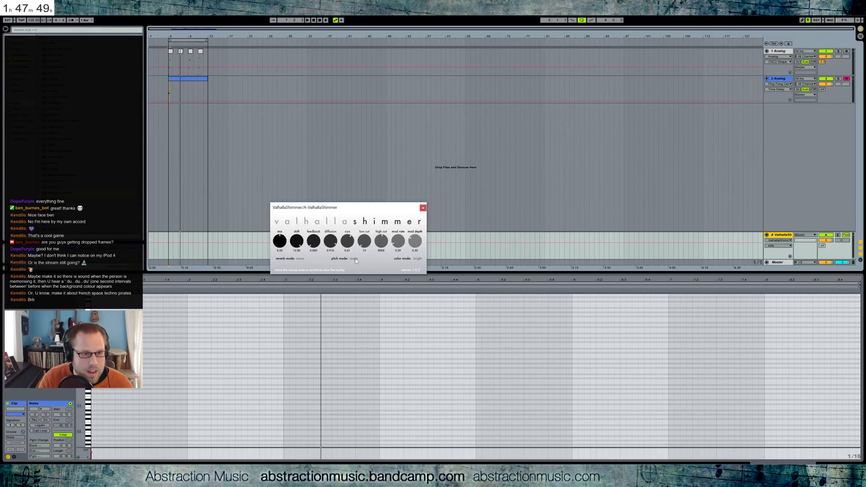
pyautogui.moveTo(331, 243); pyautogui.dragTo(308, 228)
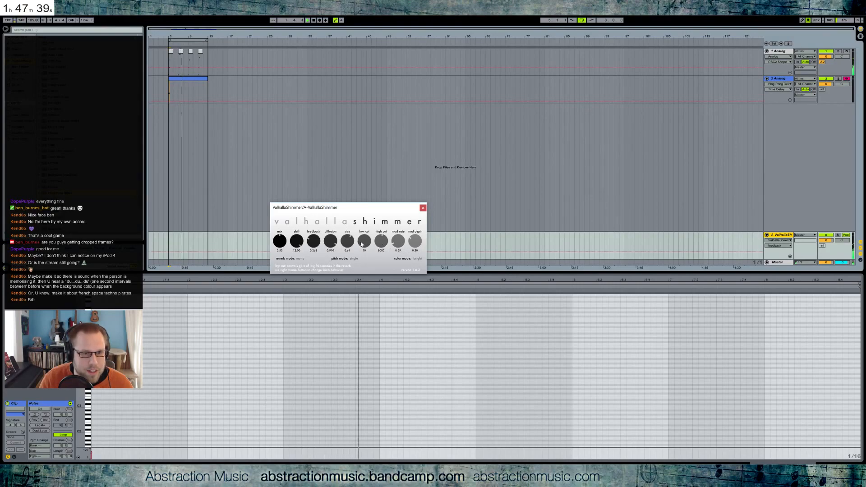
pyautogui.moveTo(411, 241); pyautogui.dragTo(407, 234)
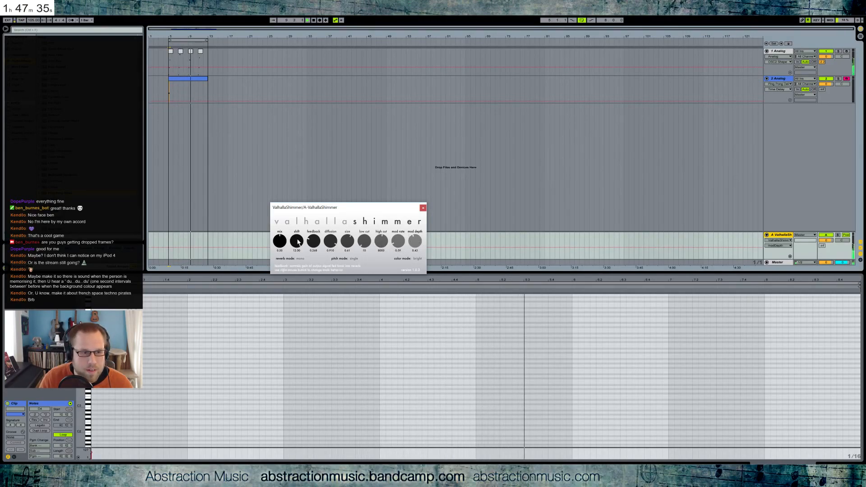
pyautogui.moveTo(284, 242); pyautogui.dragTo(286, 219)
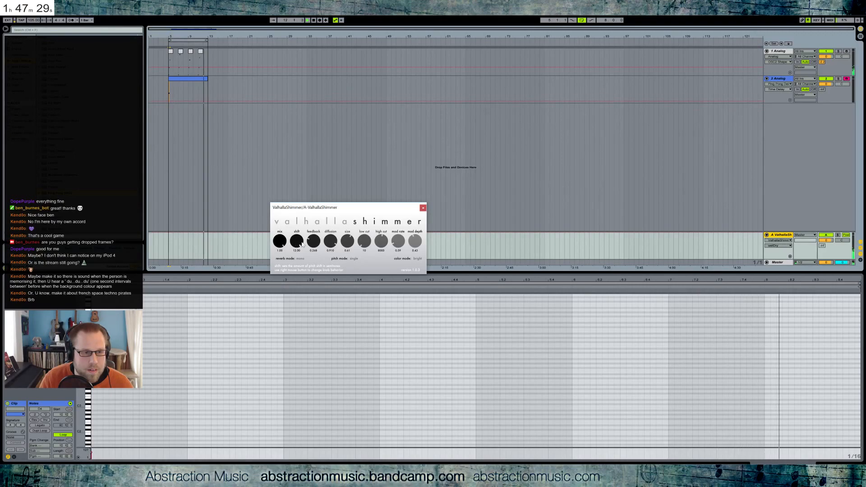
# Step: Raise ValhallaShimmer's feedback and modulation depth further while the loop plays, and close the plug-in window
pyautogui.moveTo(312, 241); pyautogui.dragTo(306, 232)
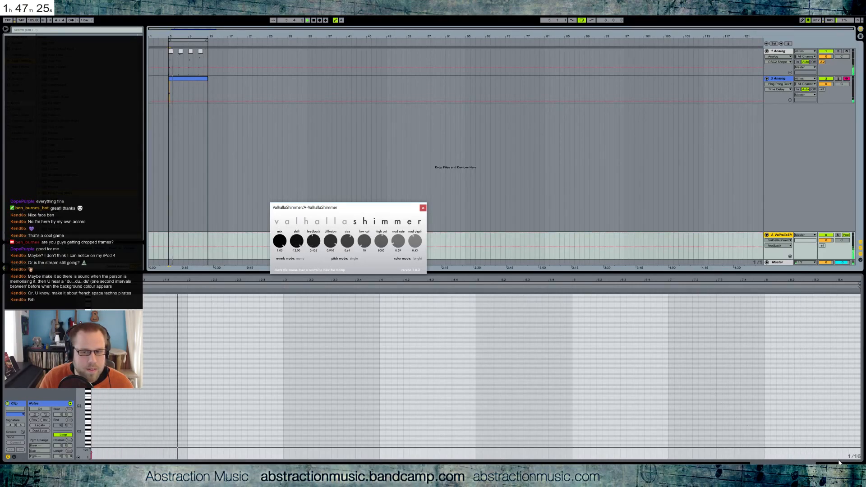
pyautogui.moveTo(362, 212); pyautogui.dragTo(446, 155)
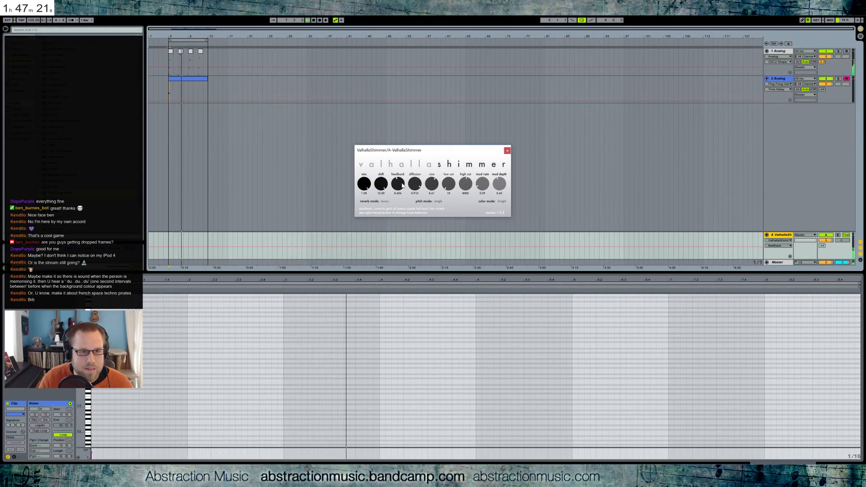
pyautogui.moveTo(398, 184); pyautogui.dragTo(429, 184)
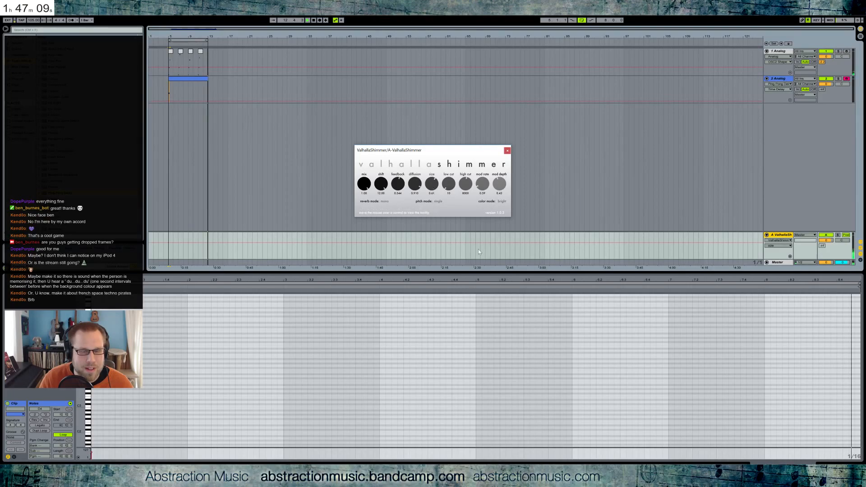
pyautogui.hotkey('shift', 'Tab')
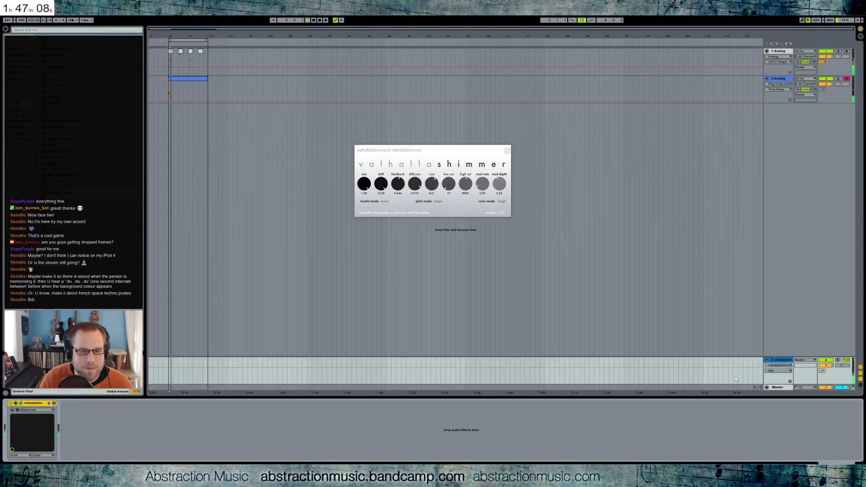
pyautogui.click(507, 150)
# Step: Repeat the short note every two bars through the second Analog's eight-bar clip
pyautogui.click(188, 84)
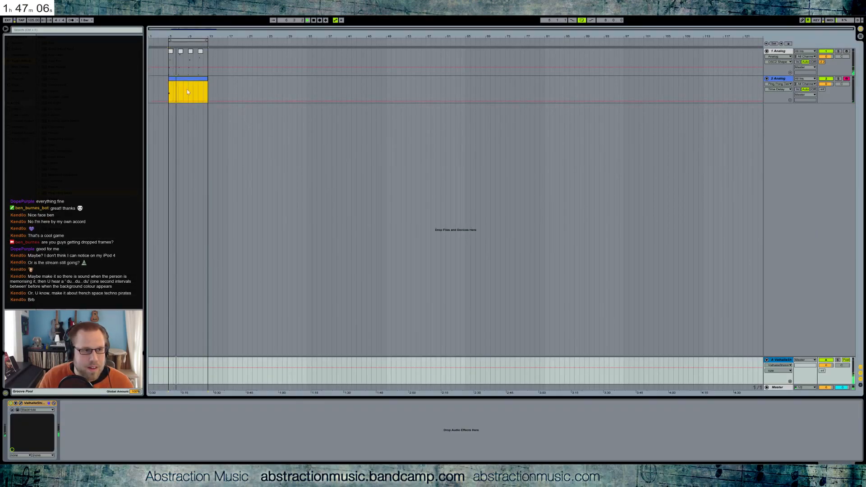
pyautogui.doubleClick(188, 83)
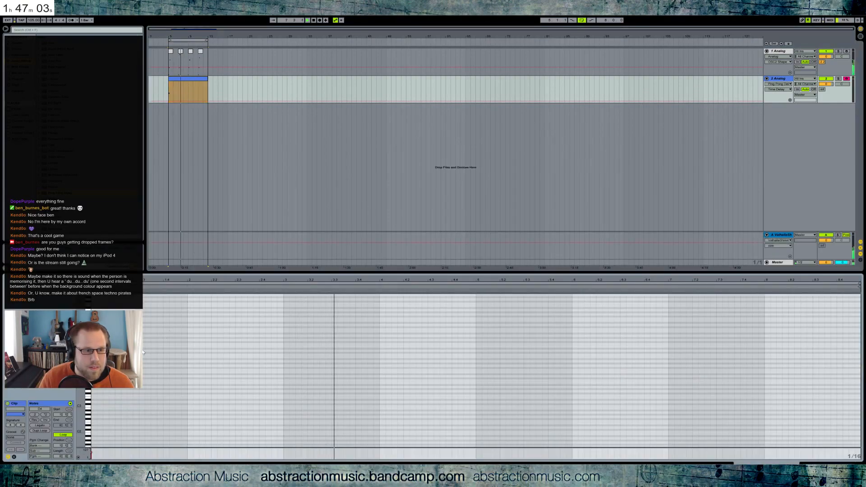
pyautogui.moveTo(267, 422); pyautogui.dragTo(285, 416)
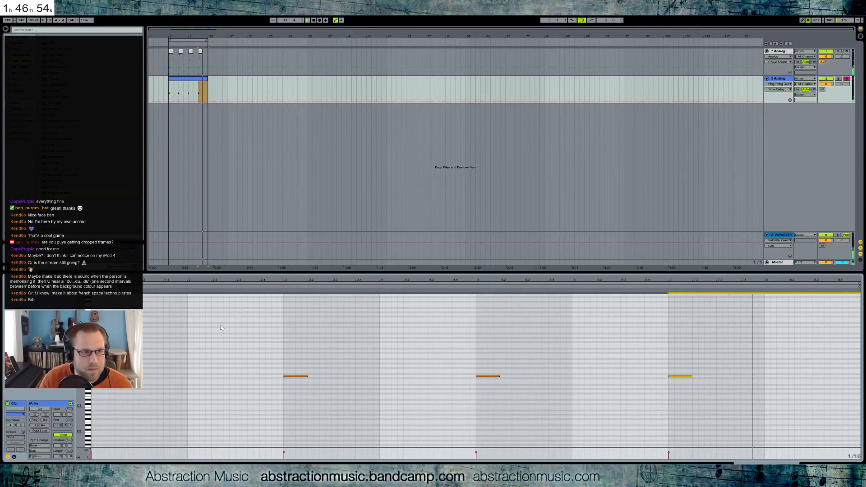
# Step: Raise the second Analog track's send to the ValhallaShimmer return
pyautogui.hotkey('shift', 'Tab')
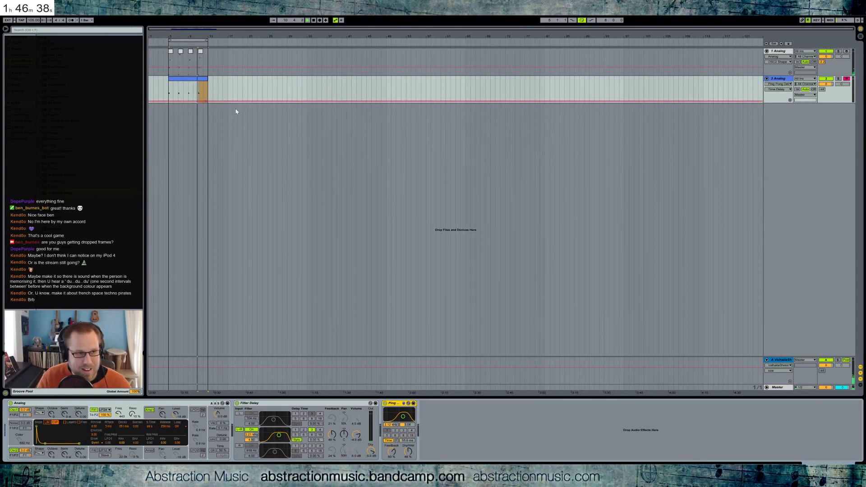
pyautogui.click(202, 79)
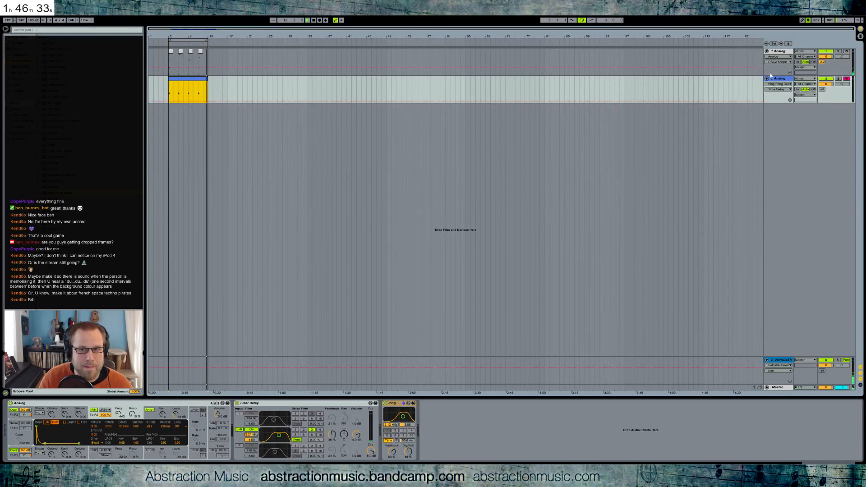
pyautogui.moveTo(821, 89); pyautogui.dragTo(821, 84)
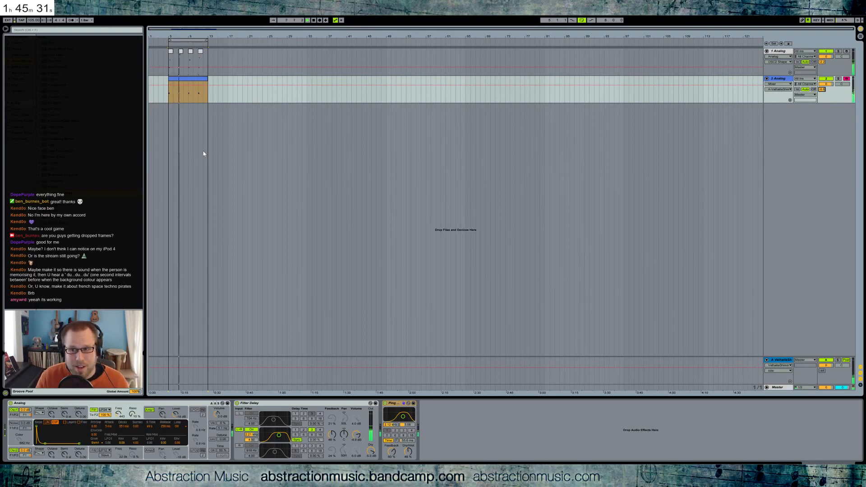
# Step: Open the second Analog's clip to check its notes against the looped arpeggio
pyautogui.click(185, 80)
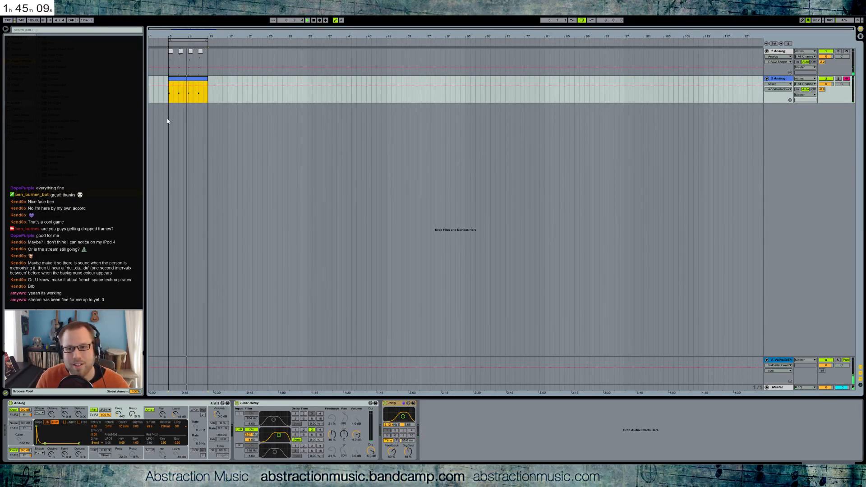
pyautogui.doubleClick(183, 100)
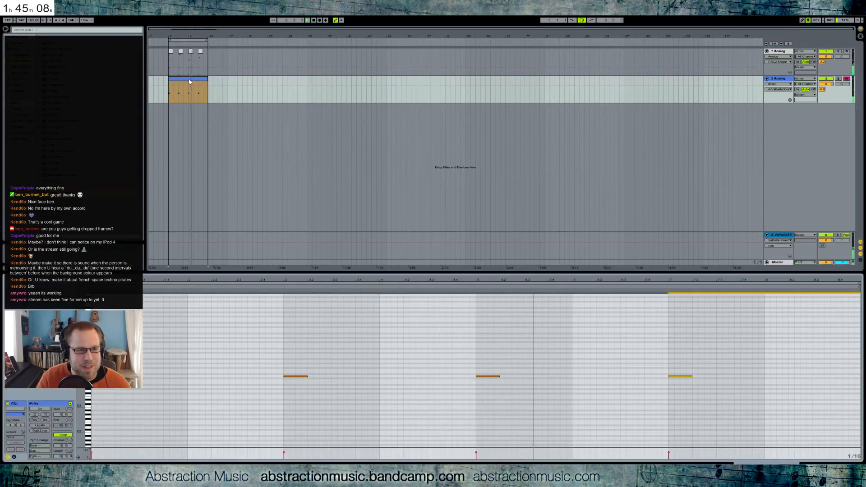
pyautogui.click(293, 197)
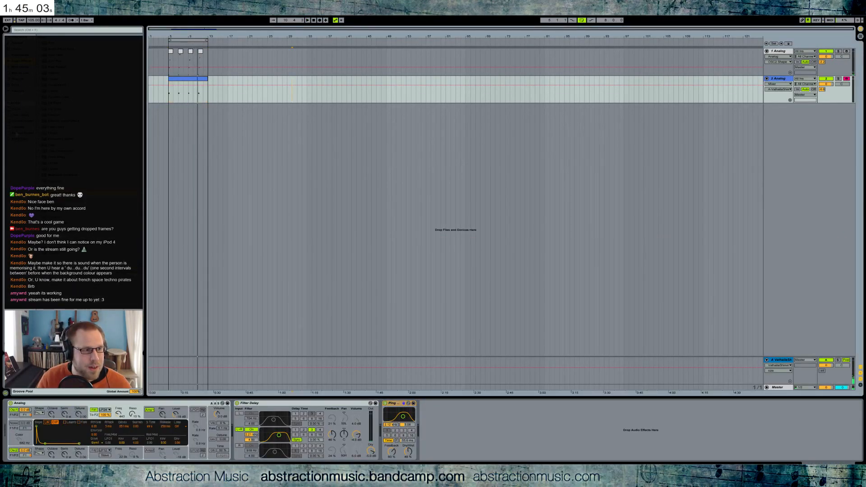
# Step: Place a long audio sample from the library on a new audio track, starting at bar 5
pyautogui.click(19, 128)
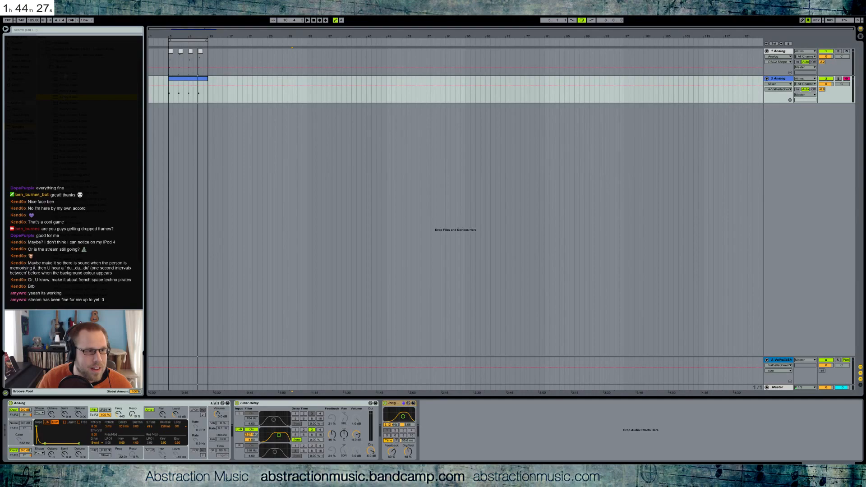
pyautogui.moveTo(158, 149)
pyautogui.mouseDown()
pyautogui.moveTo(175, 148)
pyautogui.moveTo(169, 144)
pyautogui.mouseUp()
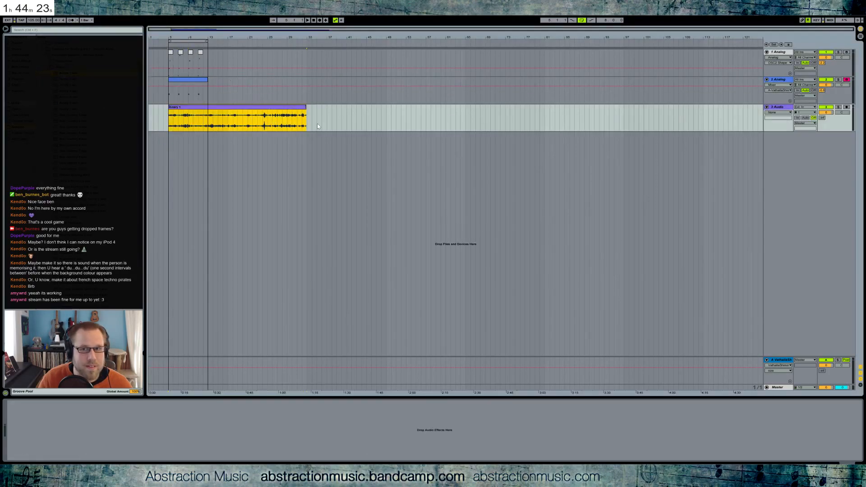
# Step: Double the sample's Seg. BPM to stretch the clip to twice its length, and move the clip one bar earlier
pyautogui.doubleClick(289, 109)
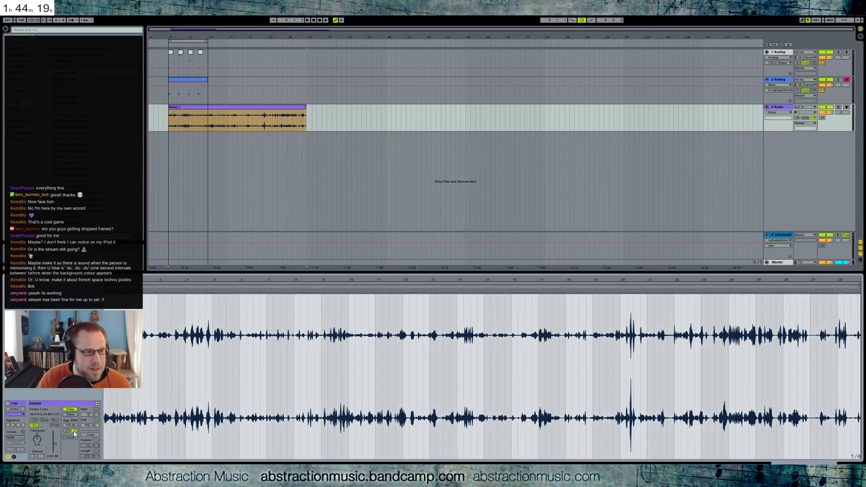
pyautogui.click(74, 431)
pyautogui.click(427, 109)
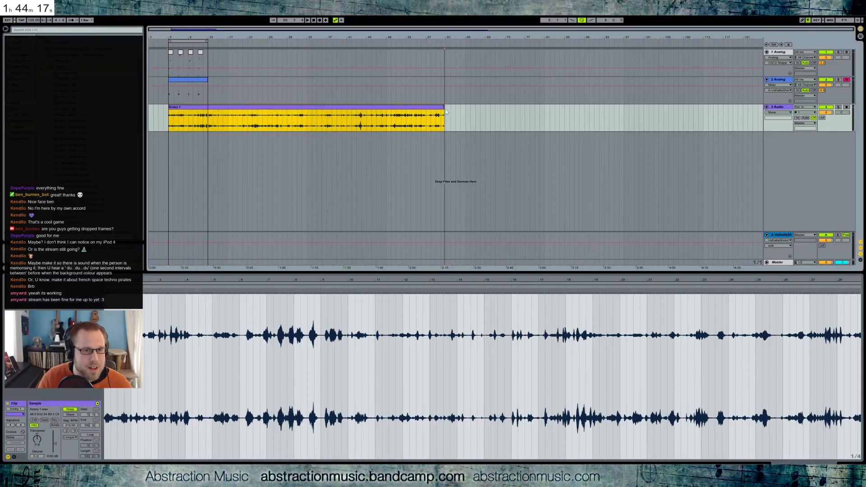
pyautogui.moveTo(307, 109); pyautogui.dragTo(303, 109)
pyautogui.click(846, 466)
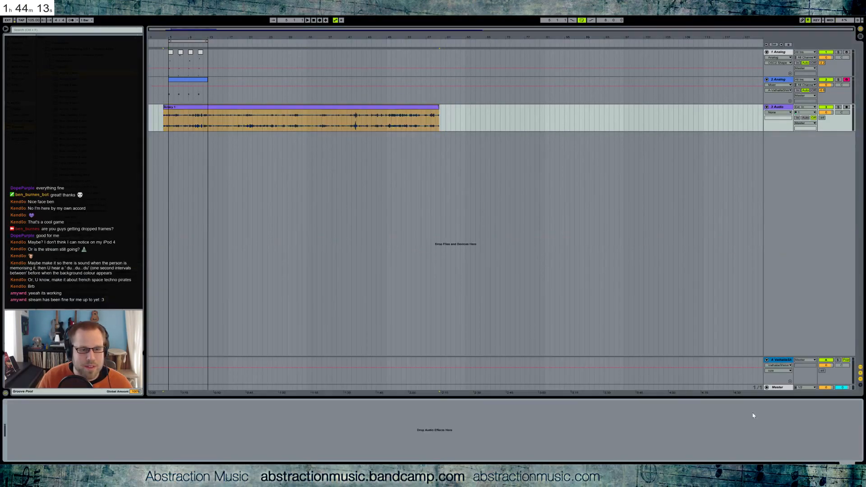
# Step: Add Resonators and Reverb to the sample track, adjust the Reverb's dry/wet, and place the Reverb after the Resonators
pyautogui.click(18, 62)
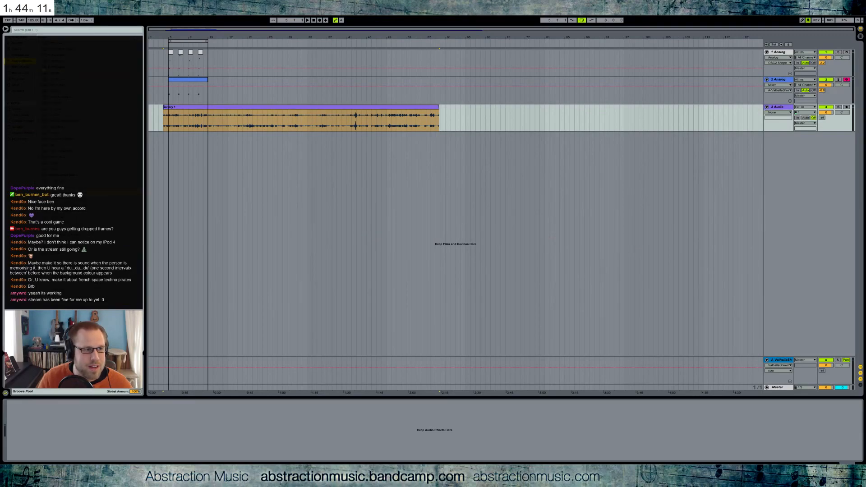
pyautogui.moveTo(58, 205)
pyautogui.mouseDown()
pyautogui.moveTo(172, 447)
pyautogui.moveTo(49, 434)
pyautogui.moveTo(92, 456)
pyautogui.mouseUp()
pyautogui.click(51, 211)
pyautogui.moveTo(149, 454); pyautogui.dragTo(151, 450)
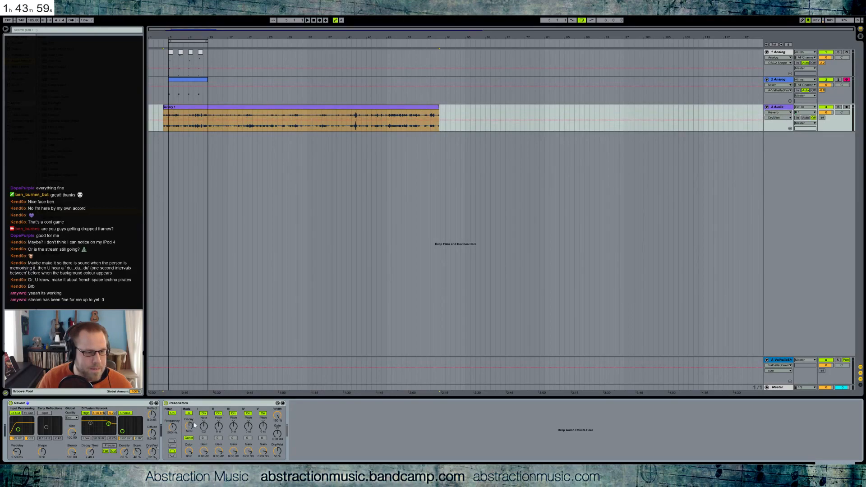
pyautogui.moveTo(139, 404); pyautogui.dragTo(269, 423)
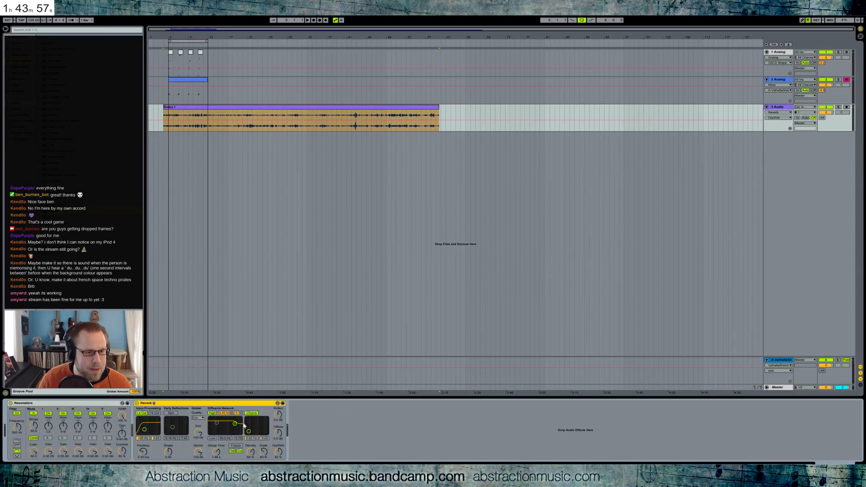
# Step: Tune Resonators I to III, switch off resonators IV and V, and start loop playback
pyautogui.moveTo(52, 432); pyautogui.dragTo(52, 430)
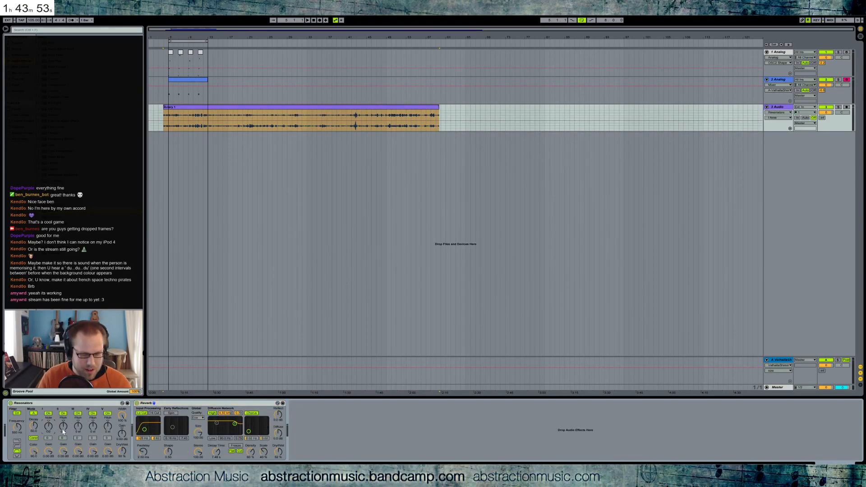
pyautogui.moveTo(64, 428); pyautogui.dragTo(64, 422)
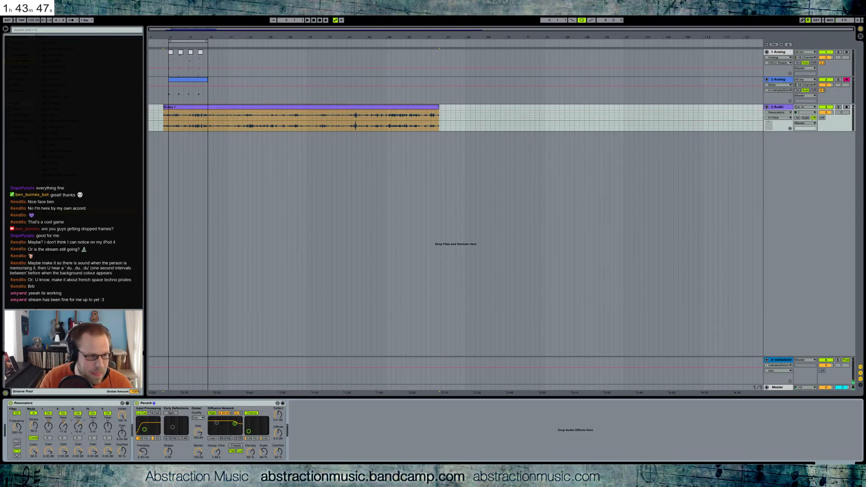
pyautogui.click(93, 414)
pyautogui.press('space')
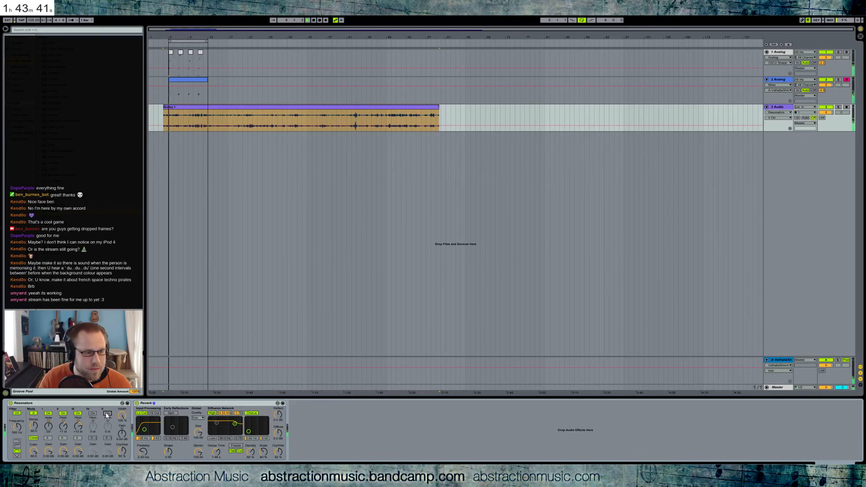
# Step: Raise the Resonators' dry/wet and the sample track's send to the ValhallaShimmer return
pyautogui.moveTo(121, 450); pyautogui.dragTo(121, 432)
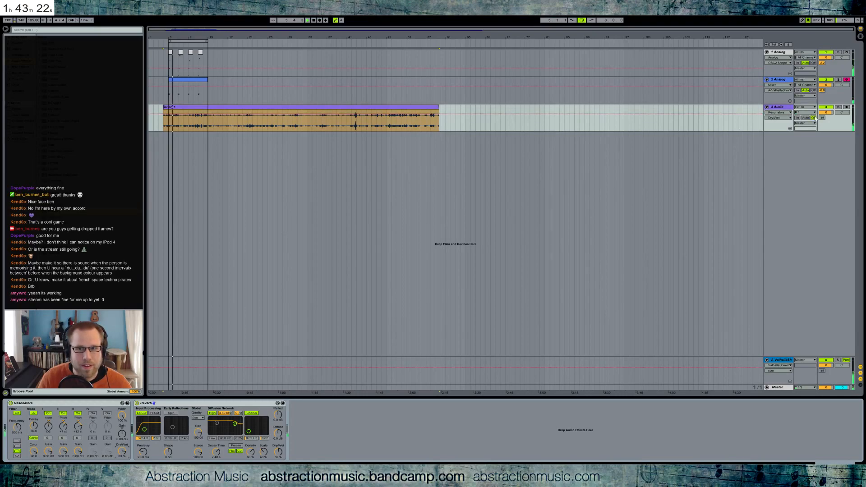
pyautogui.click(753, 129)
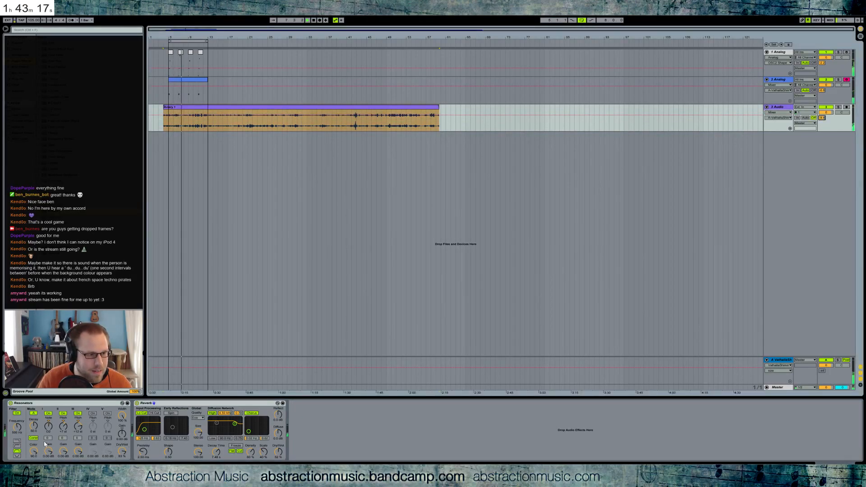
# Step: Narrow the Resonators' width, adjust their filter frequency and decay, and fine-tune the Reverb's dry/wet while the loop plays
pyautogui.click(121, 416)
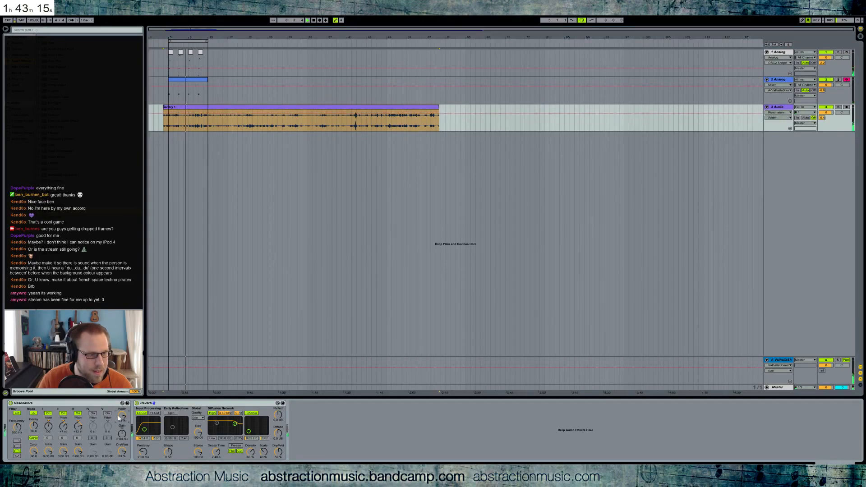
pyautogui.moveTo(18, 428); pyautogui.dragTo(35, 427)
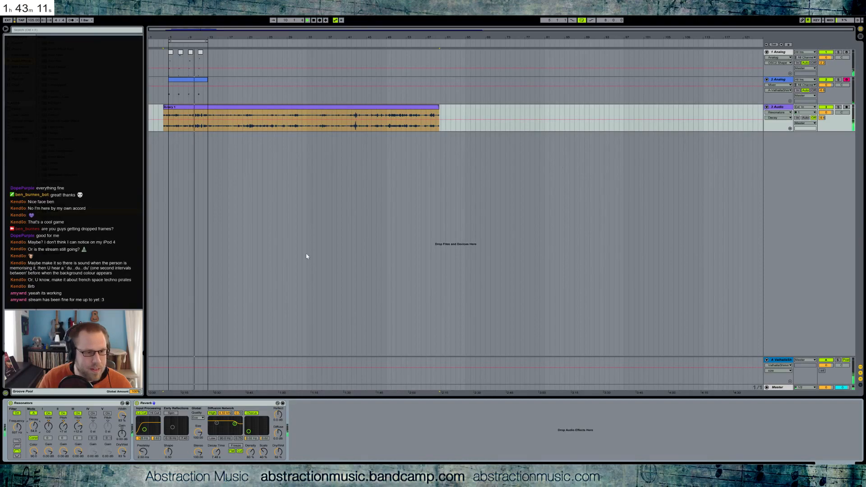
pyautogui.moveTo(279, 451); pyautogui.dragTo(278, 452)
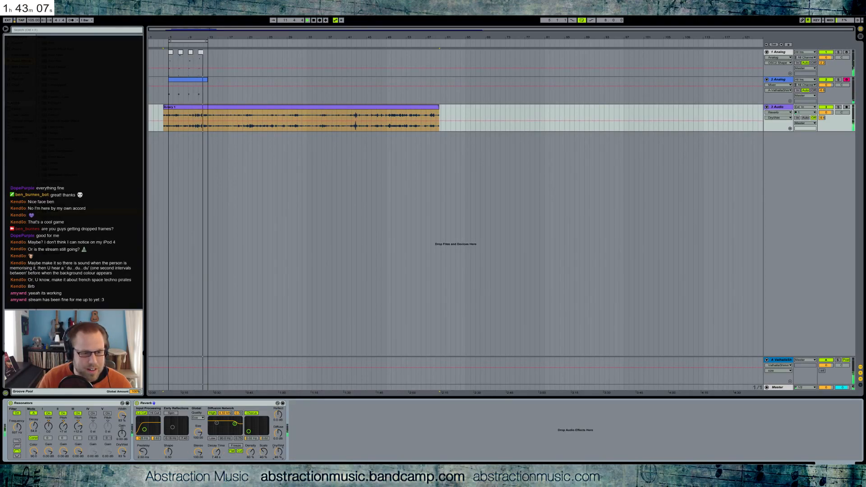
pyautogui.moveTo(279, 453); pyautogui.dragTo(279, 452)
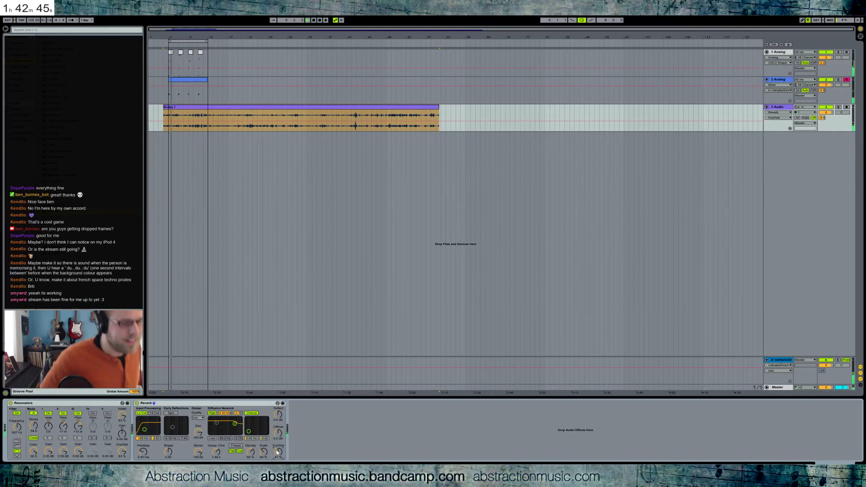
# Step: Insert a new audio track, set its external input to channel 2 with monitoring on Auto, and arm it for recording
pyautogui.hotkey('ctrl', 't')
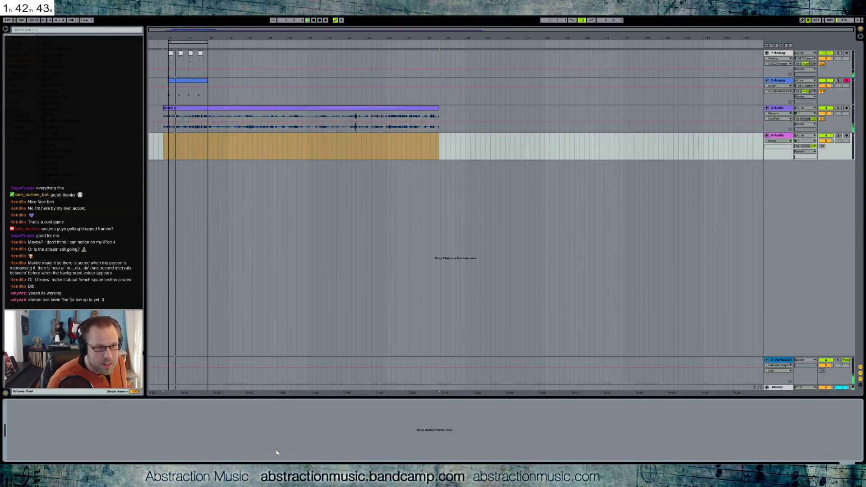
pyautogui.click(804, 141)
pyautogui.click(802, 156)
pyautogui.click(807, 146)
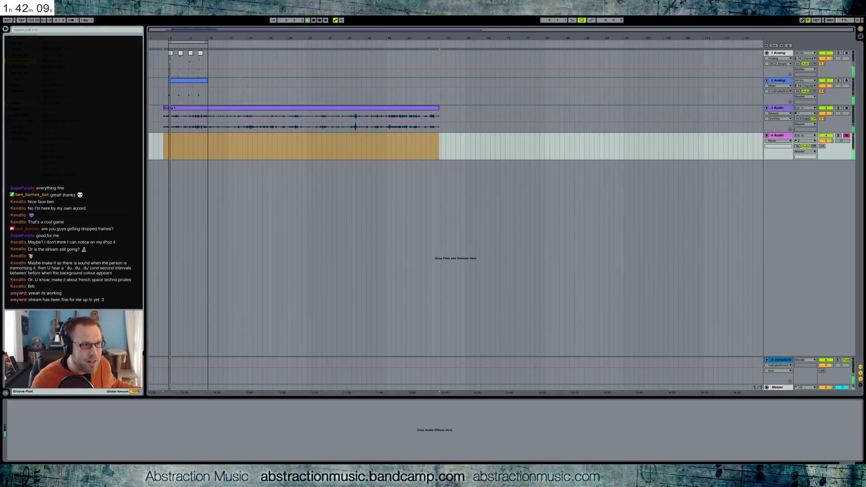
# Step: Add a Compressor and a Soft Sine Saturator to the armed track, lowering the Saturator's output and the Compressor's threshold
pyautogui.moveTo(56, 85); pyautogui.dragTo(36, 434)
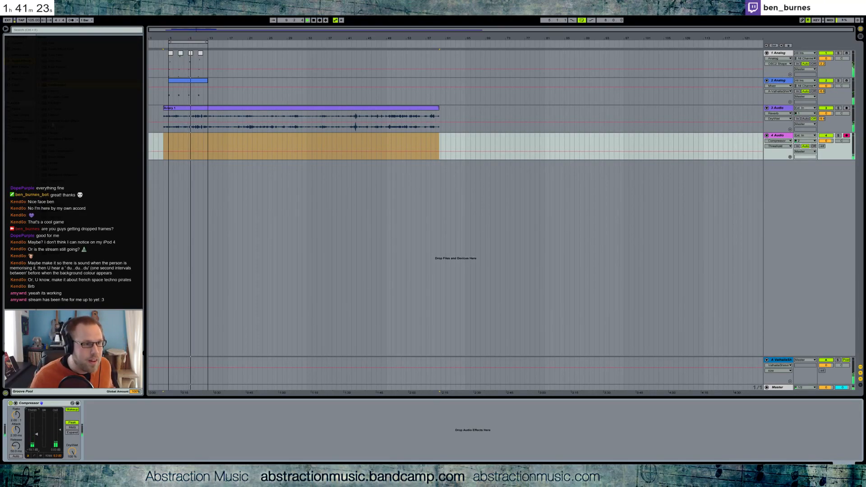
pyautogui.moveTo(55, 217); pyautogui.dragTo(91, 400)
pyautogui.moveTo(147, 435); pyautogui.dragTo(146, 453)
pyautogui.click(118, 436)
pyautogui.click(117, 445)
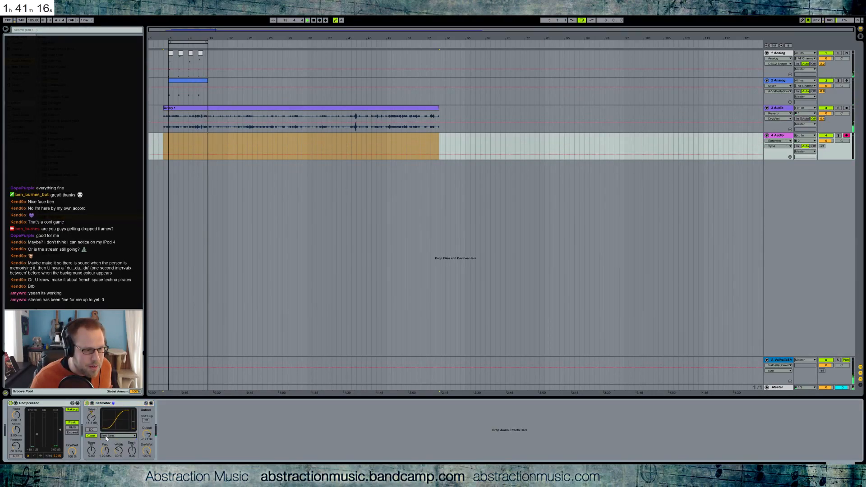
pyautogui.moveTo(34, 434); pyautogui.dragTo(37, 441)
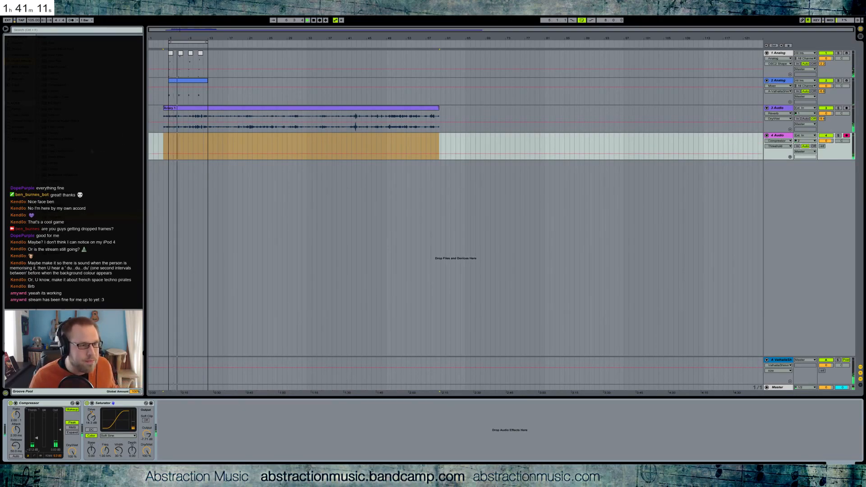
# Step: Add a Reverb with shorter decay, adjusted input filter and lower dry/wet to the armed track, and raise its send to ValhallaShimmer
pyautogui.moveTo(52, 211); pyautogui.dragTo(196, 407)
pyautogui.moveTo(240, 451); pyautogui.dragTo(240, 457)
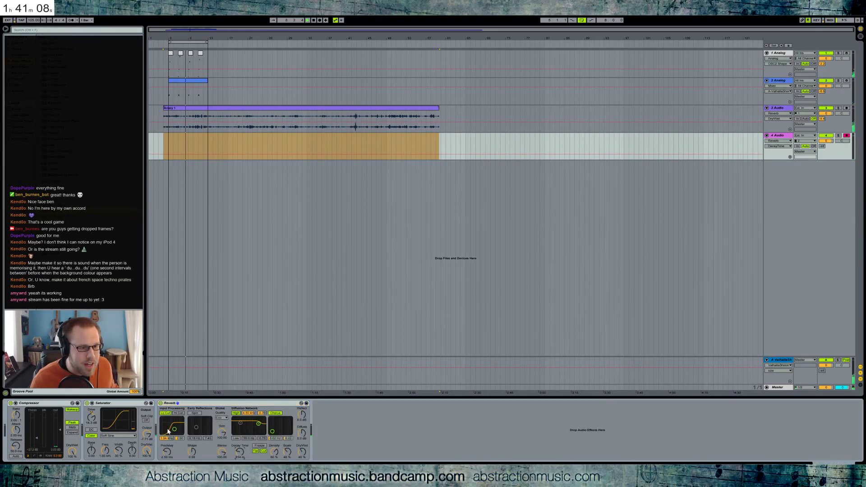
pyautogui.moveTo(174, 429); pyautogui.dragTo(172, 429)
pyautogui.moveTo(301, 451); pyautogui.dragTo(302, 453)
pyautogui.moveTo(823, 147); pyautogui.dragTo(823, 136)
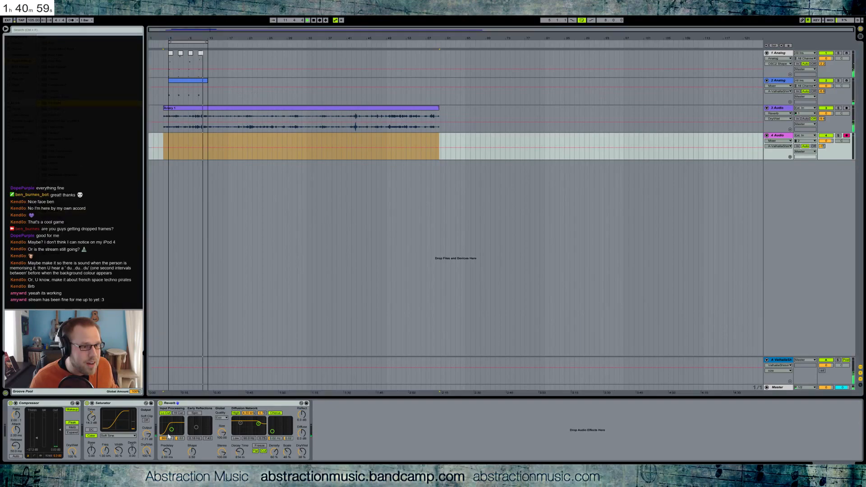
# Step: Insert an EQ Eight between the Saturator and Reverb, cutting the lows, dipping the mids and lifting the highs
pyautogui.click(158, 434)
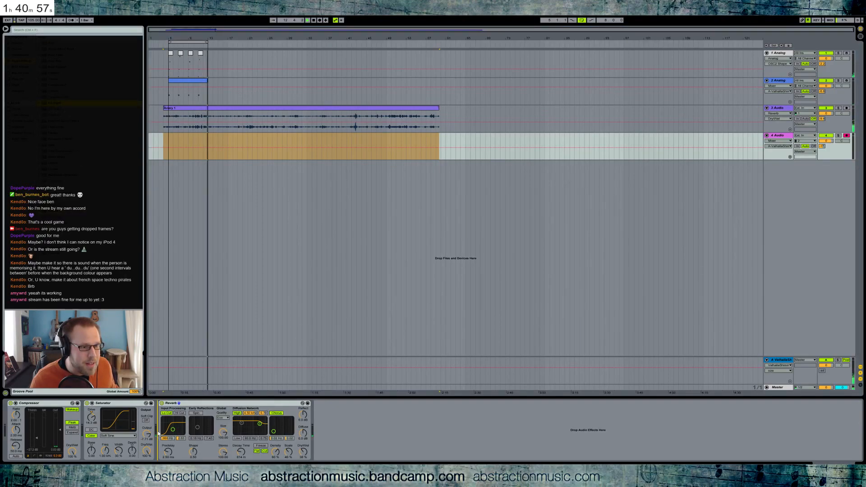
pyautogui.moveTo(158, 431); pyautogui.dragTo(158, 433)
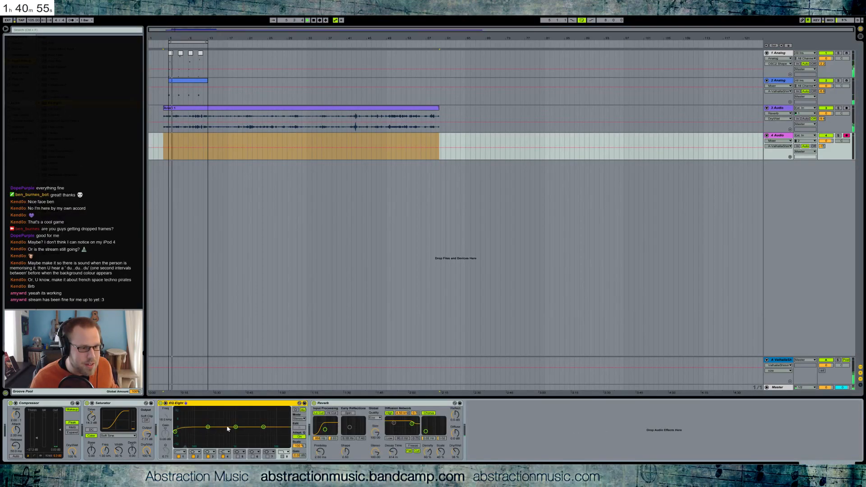
pyautogui.moveTo(210, 429)
pyautogui.mouseDown()
pyautogui.moveTo(210, 441)
pyautogui.moveTo(182, 430)
pyautogui.moveTo(194, 429)
pyautogui.mouseUp()
pyautogui.click(166, 452)
pyautogui.moveTo(264, 426); pyautogui.dragTo(221, 438)
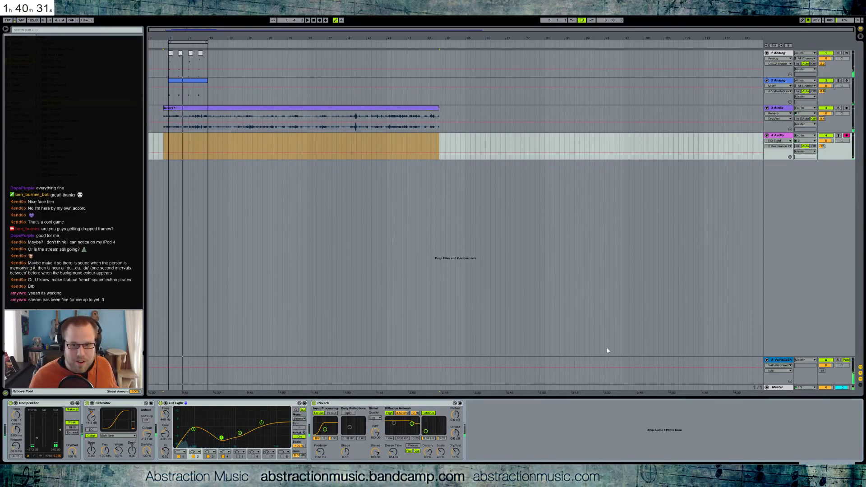
# Step: Solo the ValhallaShimmer return and the armed audio track in turn to check the sound of the live input
pyautogui.click(837, 359)
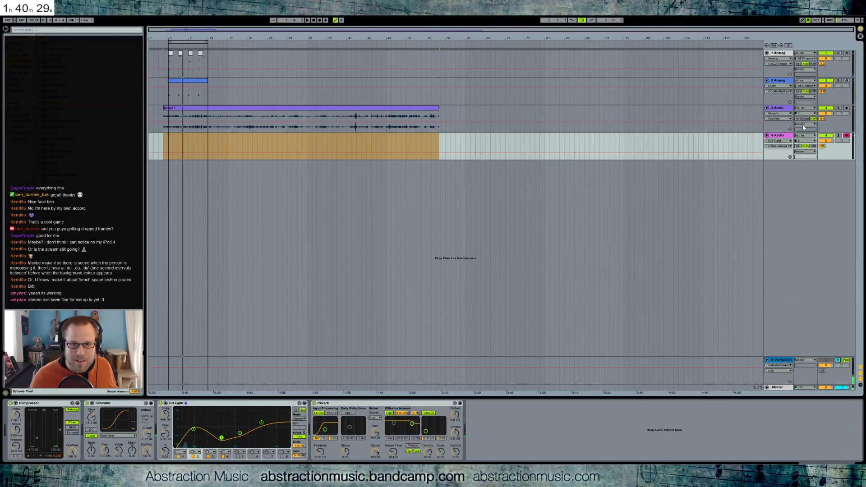
pyautogui.click(837, 137)
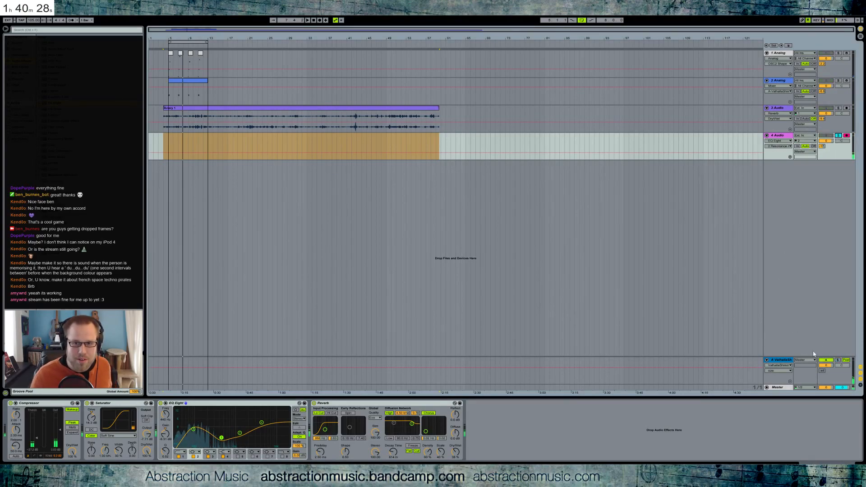
pyautogui.click(837, 360)
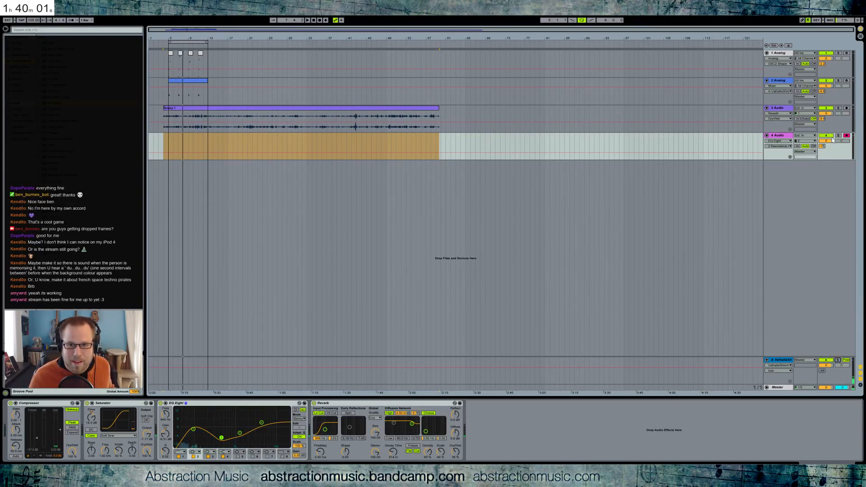
# Step: Record the live input onto the armed audio track over the looped section from bar 5
pyautogui.press('space')
pyautogui.hotkey('ctrl', 'z')
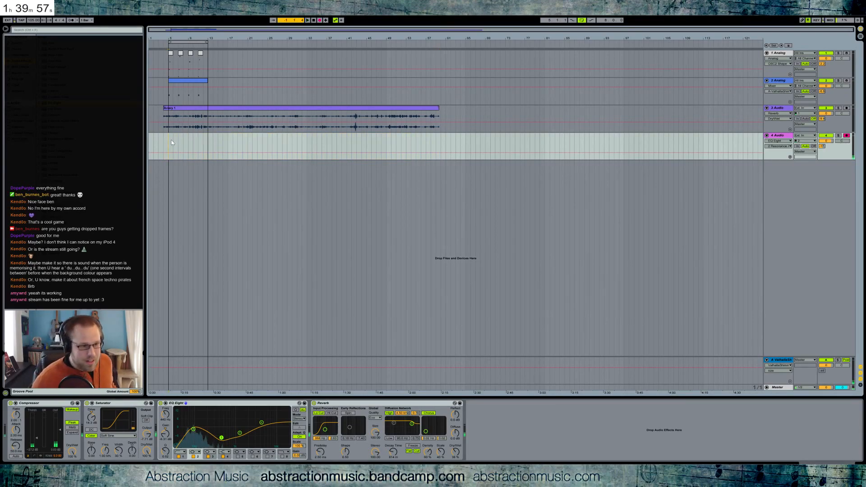
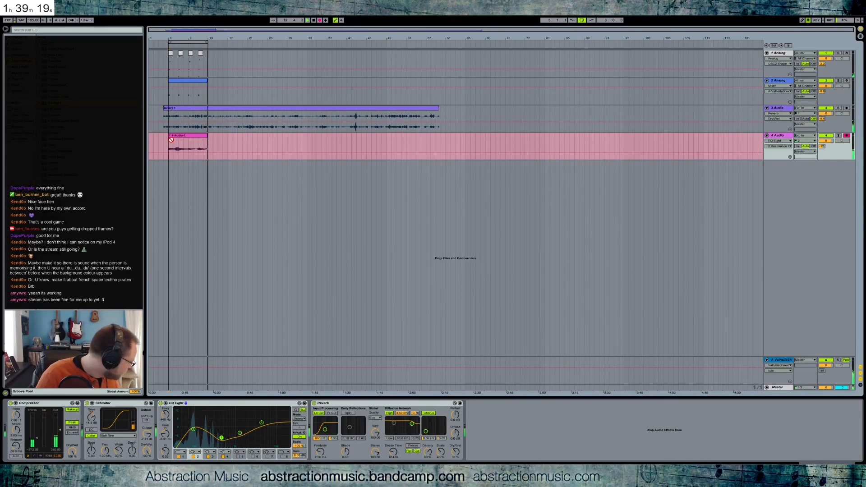
pyautogui.press('F9')
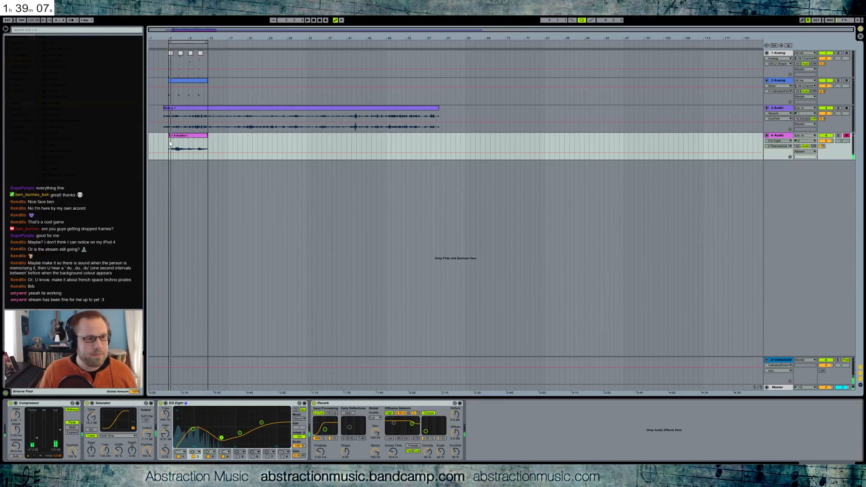
# Step: Play the loop from the start of the recorded take and open its clip to check the waveform
pyautogui.click(171, 140)
pyautogui.press('space')
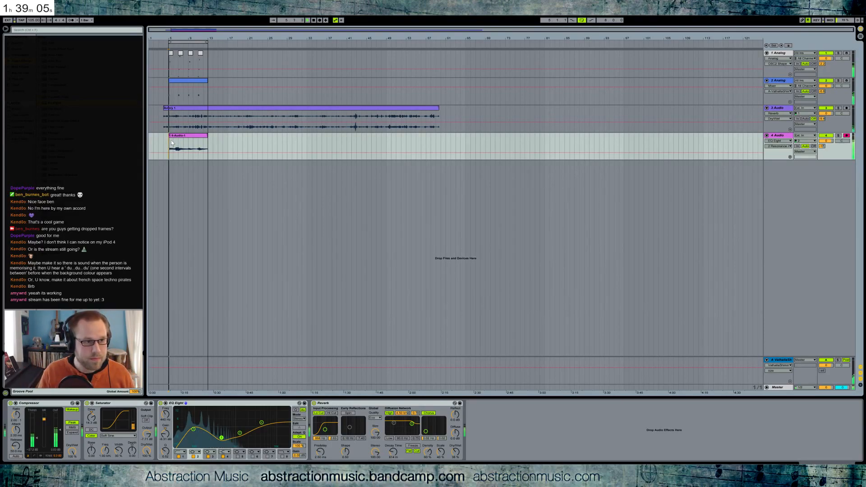
pyautogui.doubleClick(175, 139)
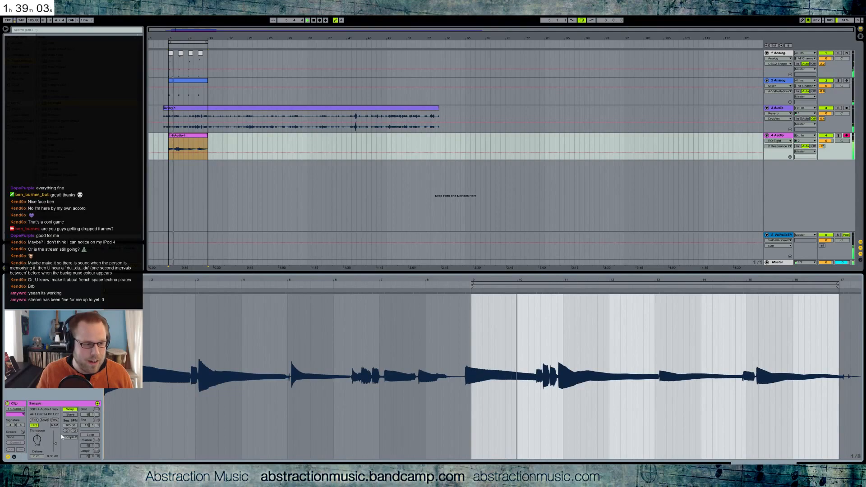
# Step: Lower the recorded audio clip's gain and warp its opening note to bar 9 and the next strong hit to bar 11
pyautogui.moveTo(55, 446); pyautogui.dragTo(54, 451)
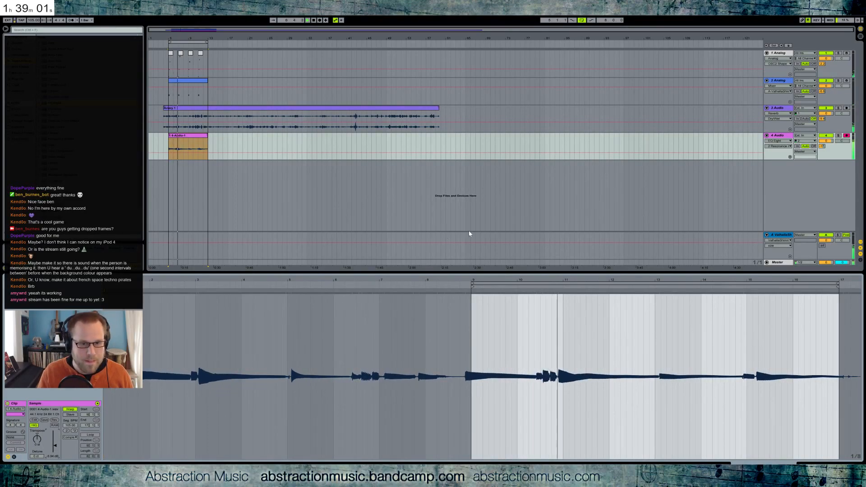
pyautogui.doubleClick(558, 291)
pyautogui.moveTo(558, 291); pyautogui.dragTo(563, 291)
pyautogui.doubleClick(469, 291)
pyautogui.moveTo(469, 291); pyautogui.dragTo(471, 291)
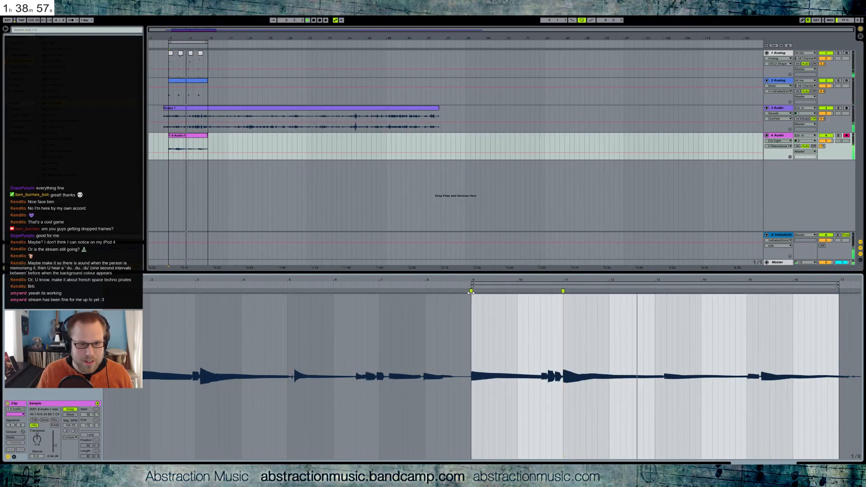
# Step: Warp the recorded take's remaining notes onto the grid: the short run before bar 11, the hits around bars 13 and 15, and the end at bar 17
pyautogui.click(560, 282)
pyautogui.moveTo(568, 279)
pyautogui.mouseDown()
pyautogui.moveTo(567, 293)
pyautogui.moveTo(505, 291)
pyautogui.moveTo(529, 292)
pyautogui.mouseUp()
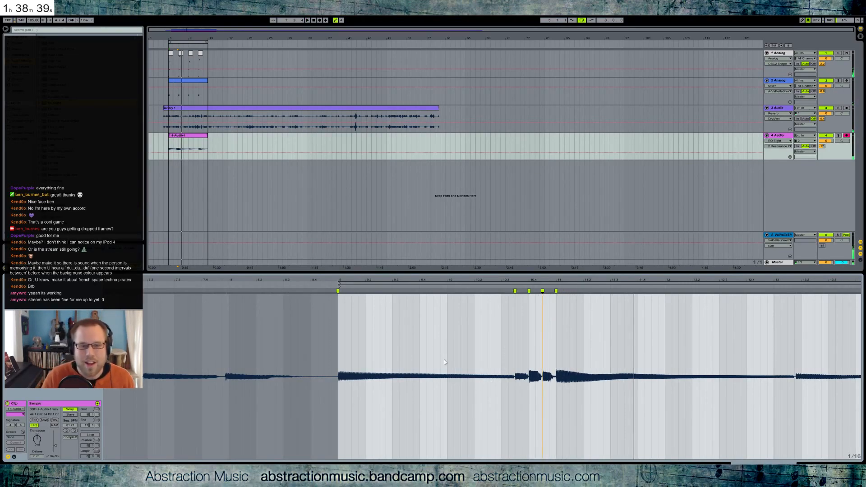
pyautogui.moveTo(662, 278); pyautogui.dragTo(508, 278)
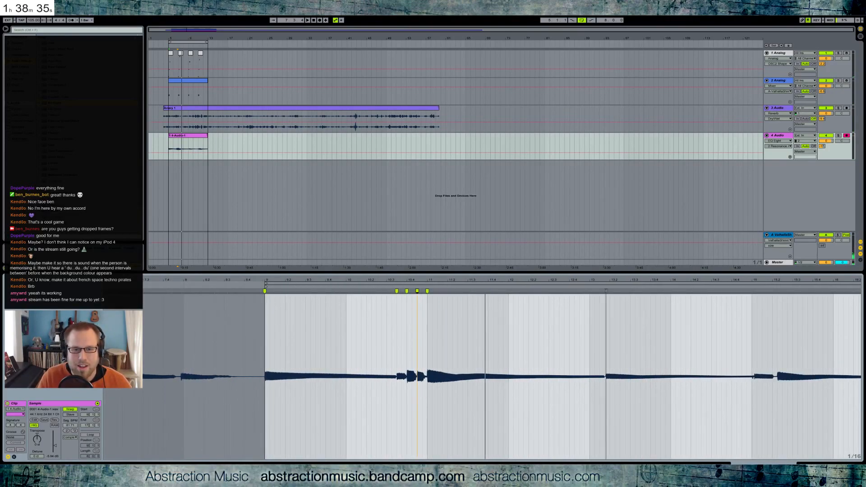
pyautogui.moveTo(606, 291); pyautogui.dragTo(589, 290)
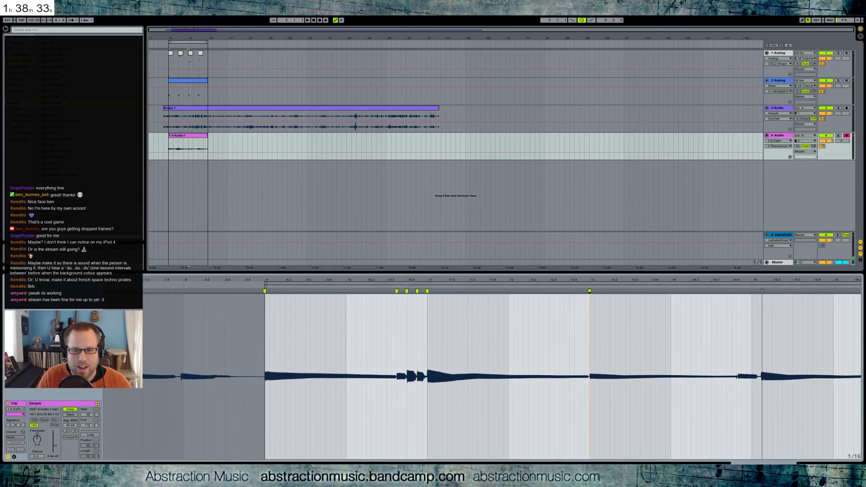
pyautogui.moveTo(762, 291); pyautogui.dragTo(681, 278)
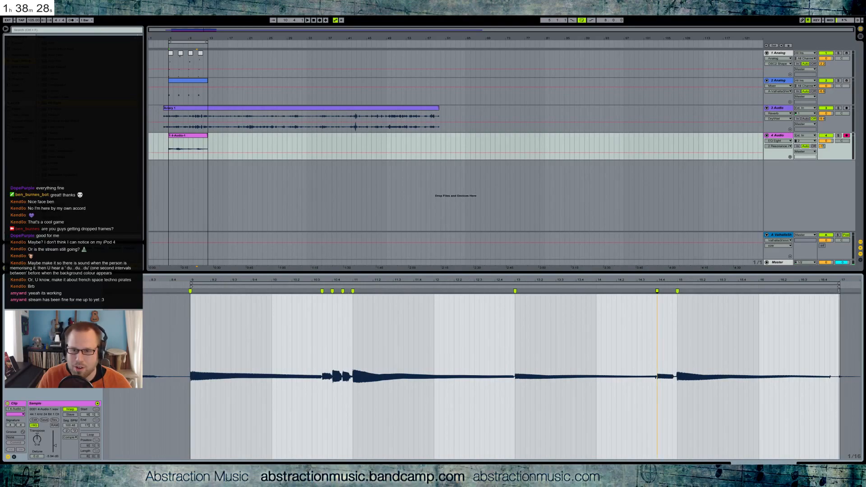
pyautogui.moveTo(839, 291); pyautogui.dragTo(839, 291)
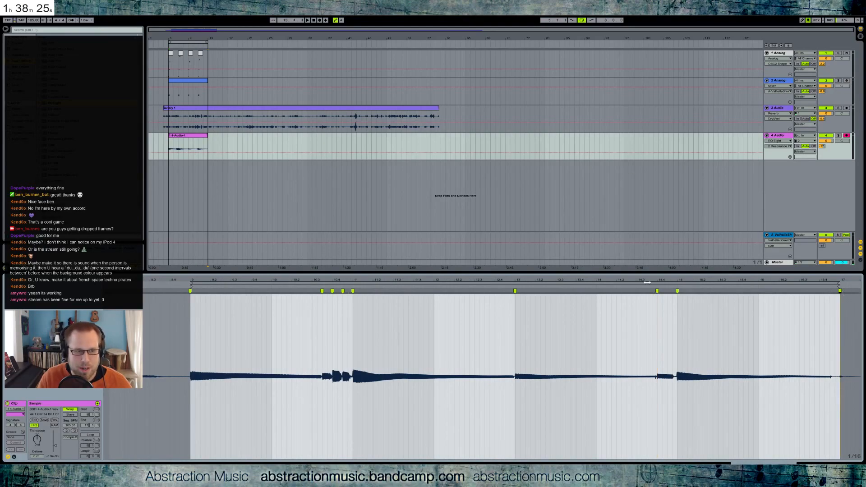
# Step: Play the loop while fine-tuning the recorded clip's gain, and bring back its track's effect chain
pyautogui.press('space')
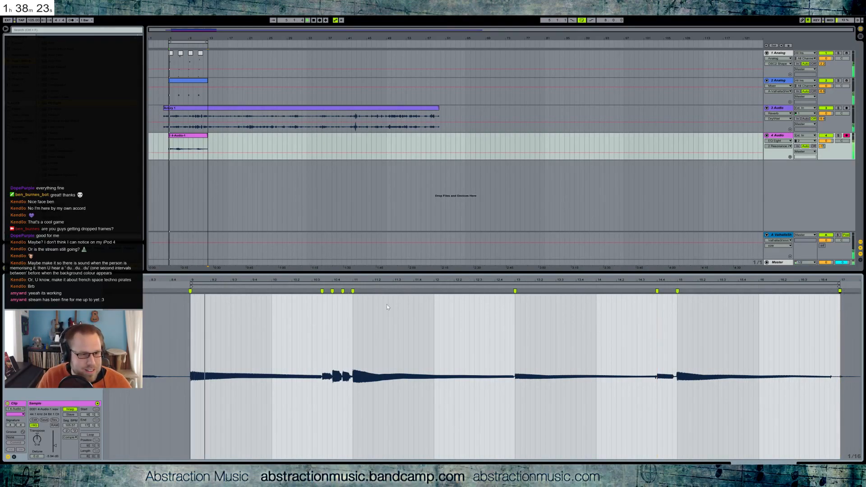
pyautogui.moveTo(55, 446); pyautogui.dragTo(55, 447)
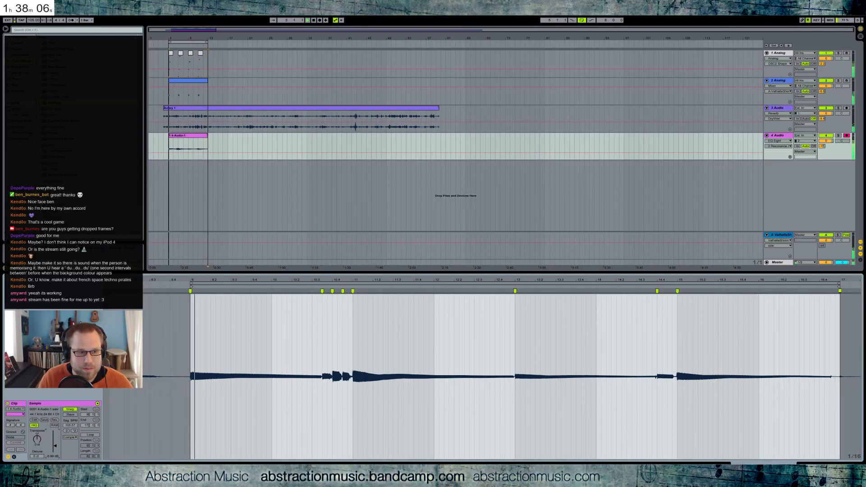
pyautogui.hotkey('shift', 'Tab')
pyautogui.click(184, 143)
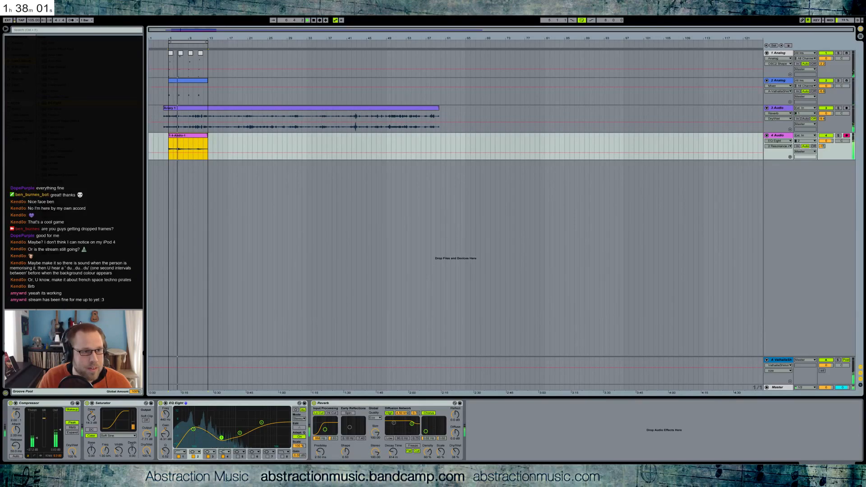
# Step: Check the devices on the second Analog and the recorded audio tracks, and add an empty Drum Rack on a new track
pyautogui.click(19, 68)
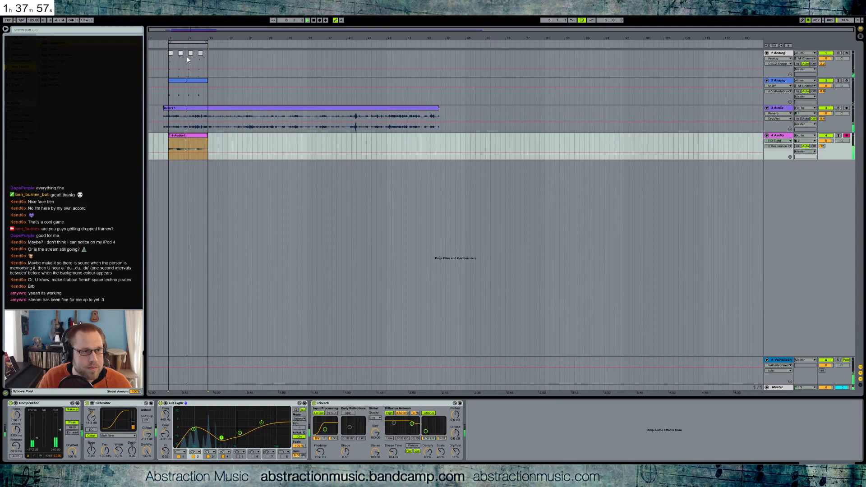
pyautogui.click(202, 82)
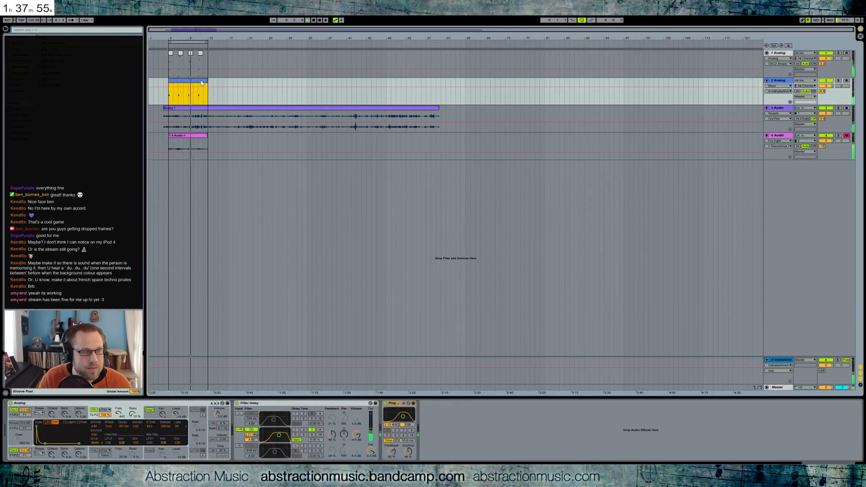
pyautogui.click(194, 140)
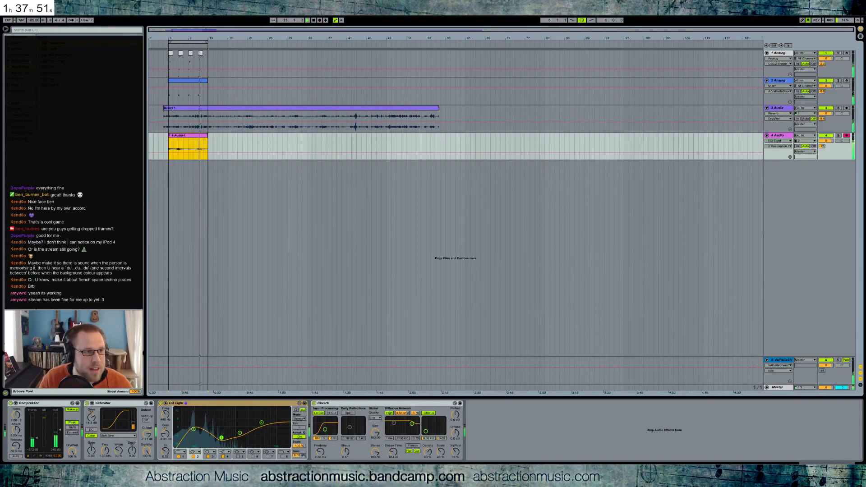
pyautogui.click(23, 55)
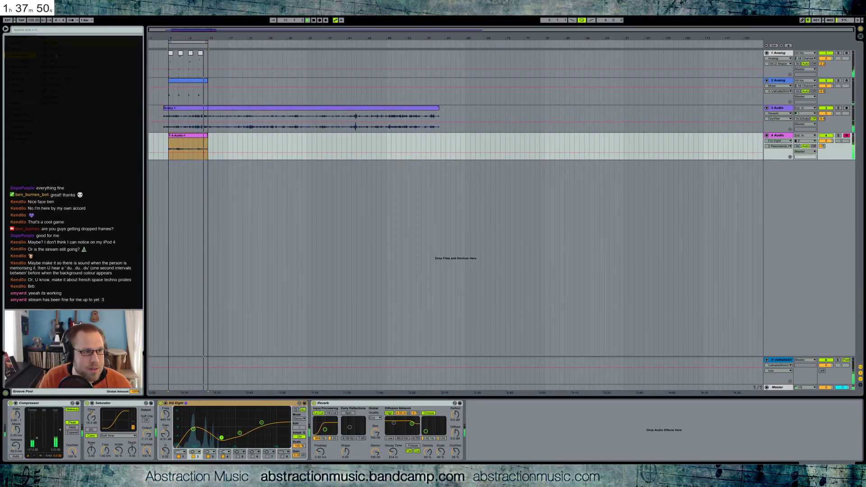
pyautogui.doubleClick(60, 55)
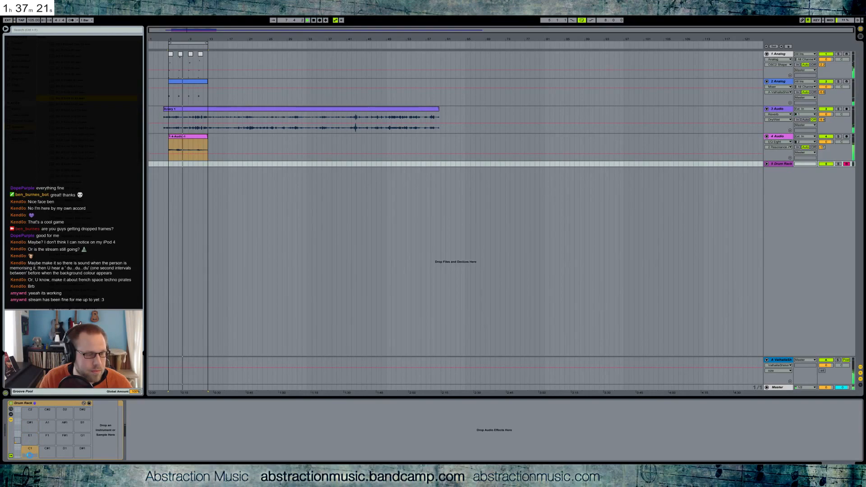
# Step: Load a kick sample onto the C1 pad, enable its filter with a lowered frequency, and audition the pad over the loop
pyautogui.moveTo(29, 454); pyautogui.dragTo(30, 455)
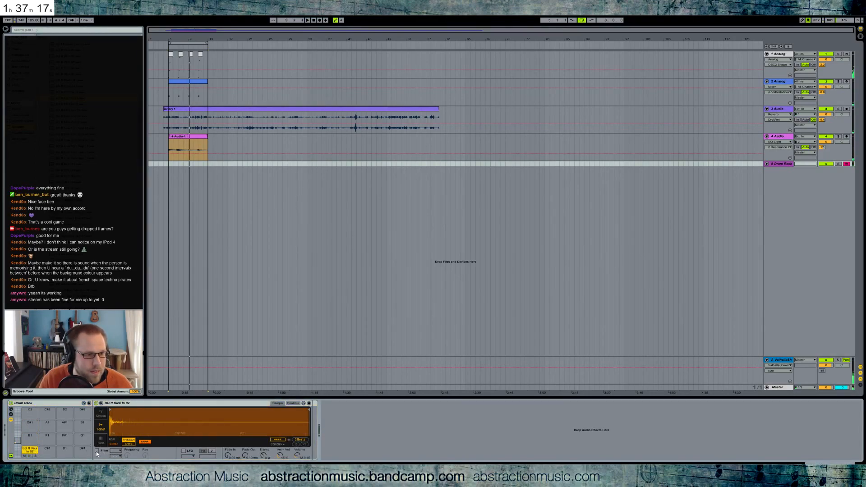
pyautogui.click(116, 451)
pyautogui.click(114, 431)
pyautogui.moveTo(128, 456); pyautogui.dragTo(128, 478)
pyautogui.press('space')
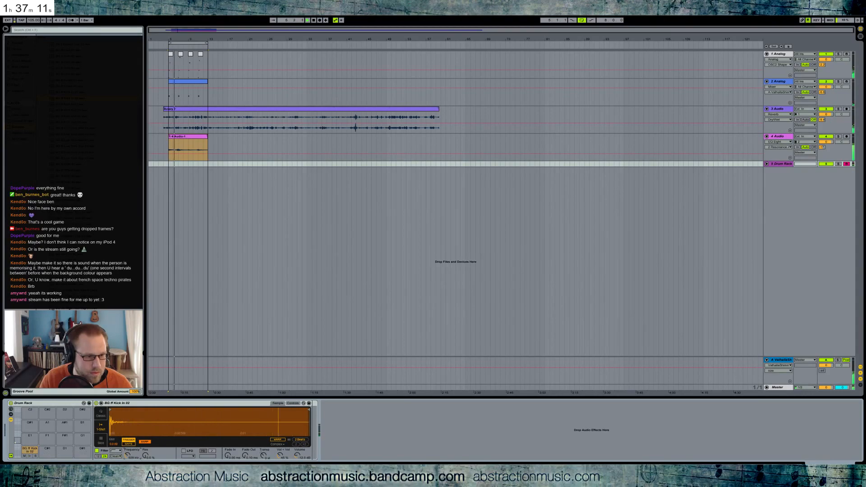
pyautogui.click(30, 455)
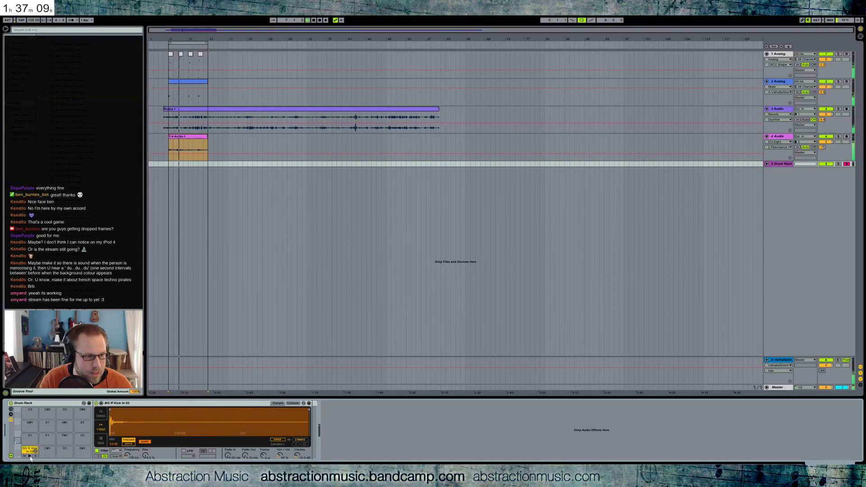
# Step: Deactivate the recorded clip on the 4 Audio track and reselect the Drum Rack track at the loop start
pyautogui.click(197, 140)
pyautogui.press('0')
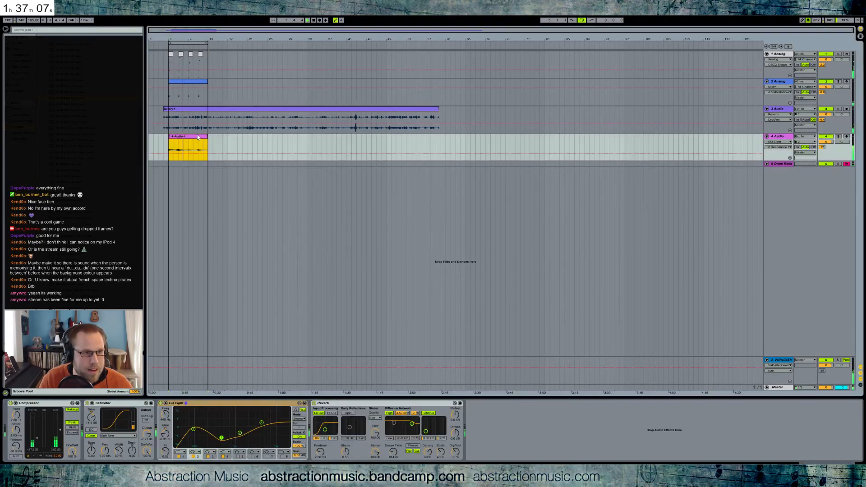
pyautogui.click(170, 164)
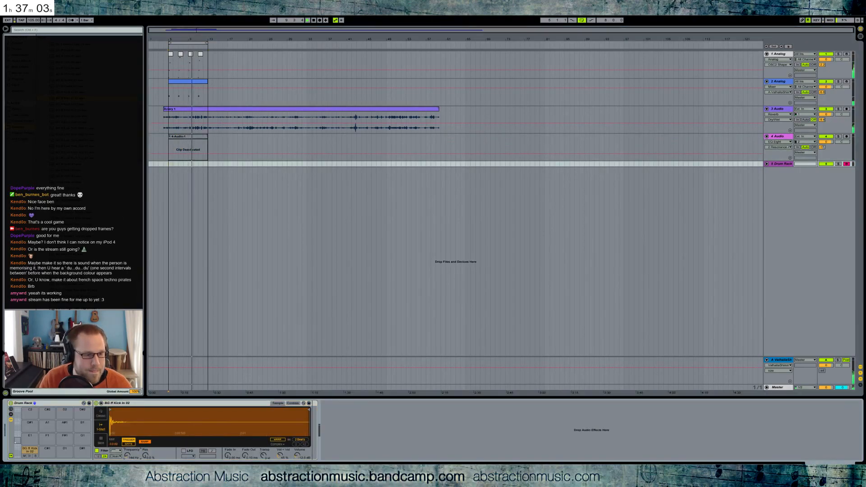
# Step: Audition the kick pad over the loop with its filter on and then turned off
pyautogui.click(30, 455)
pyautogui.click(30, 455)
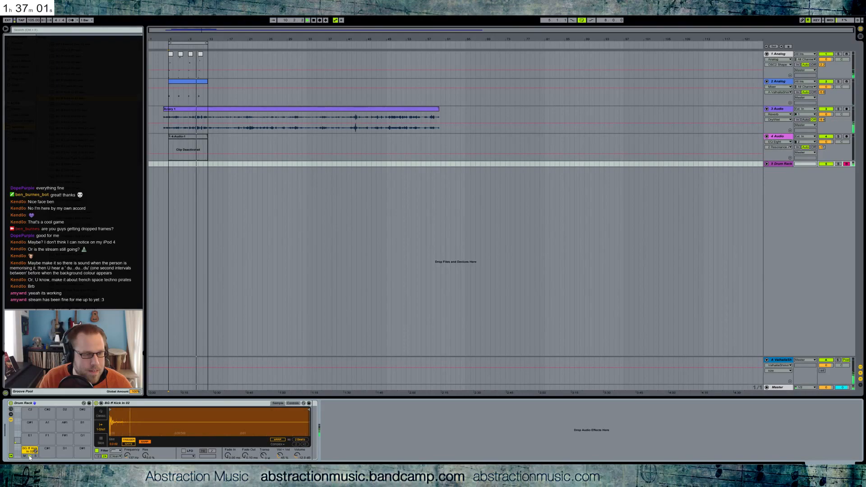
pyautogui.click(97, 450)
pyautogui.click(30, 456)
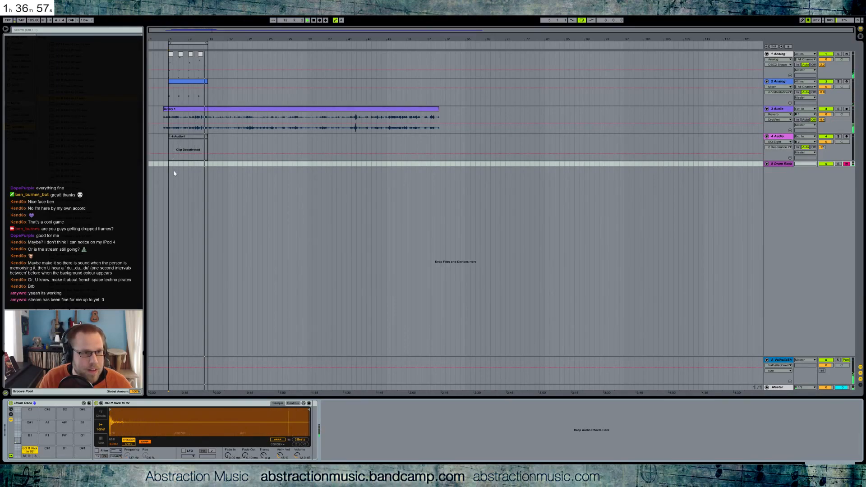
# Step: Browse the kick samples and replace the kick on the C1 pad with the HardcoreKick sample
pyautogui.click(85, 176)
pyautogui.click(86, 201)
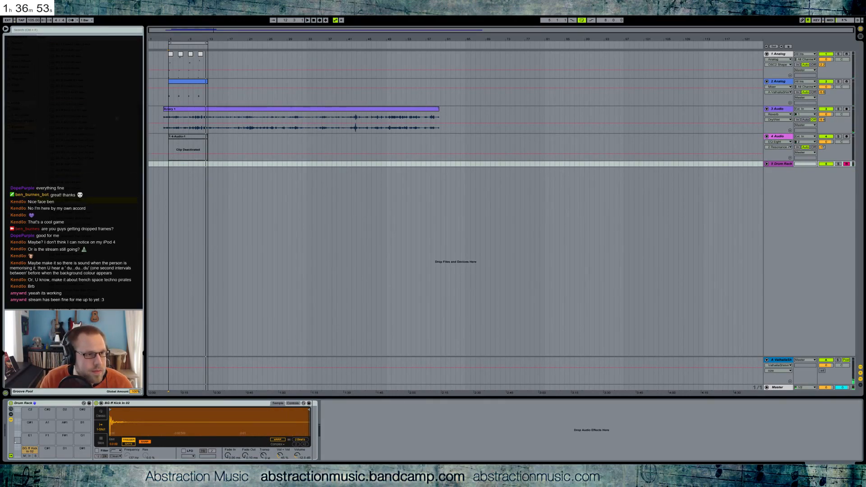
pyautogui.click(86, 66)
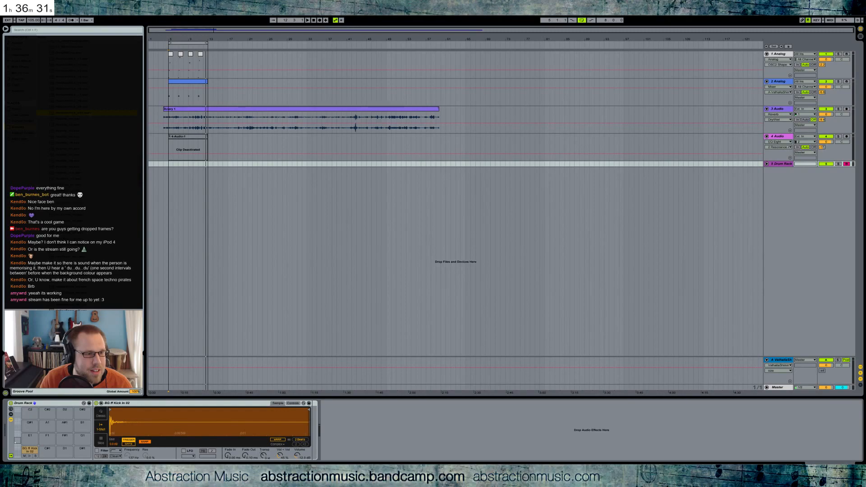
pyautogui.moveTo(84, 113); pyautogui.dragTo(29, 449)
# Step: Create a two-bar MIDI clip at bar 5 on the Drum Rack track and open its note editor
pyautogui.click(173, 165)
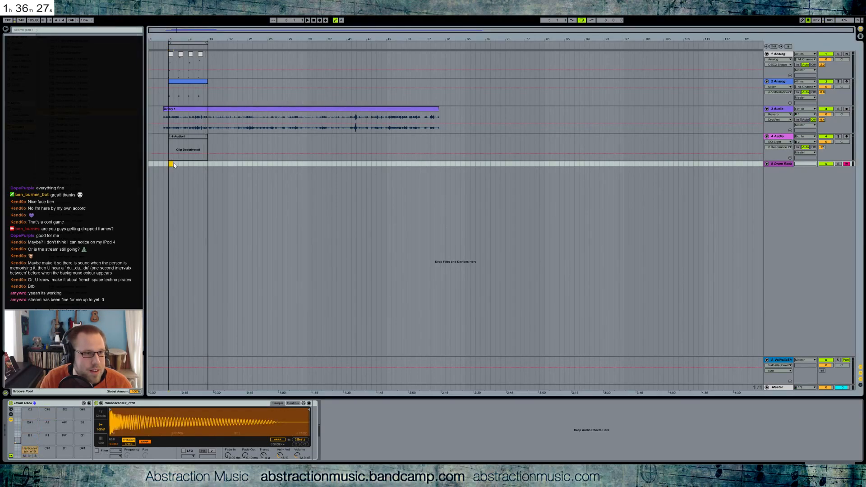
pyautogui.hotkey('ctrl', 'shift', 'm')
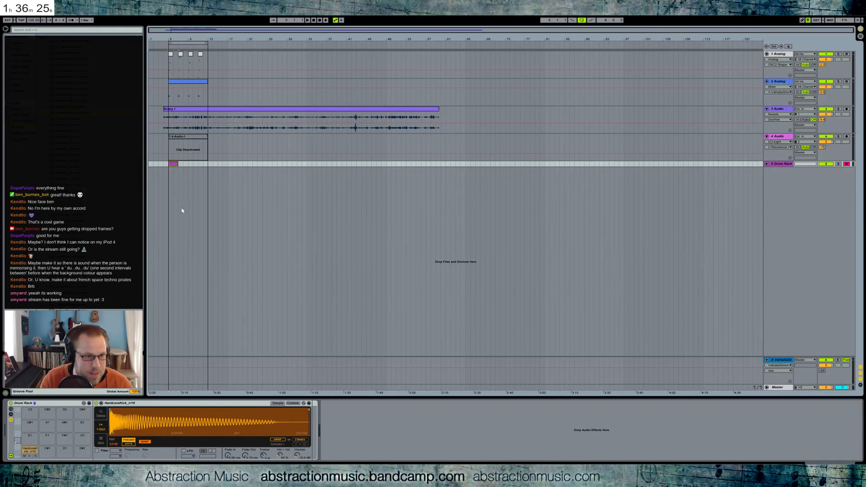
pyautogui.doubleClick(175, 164)
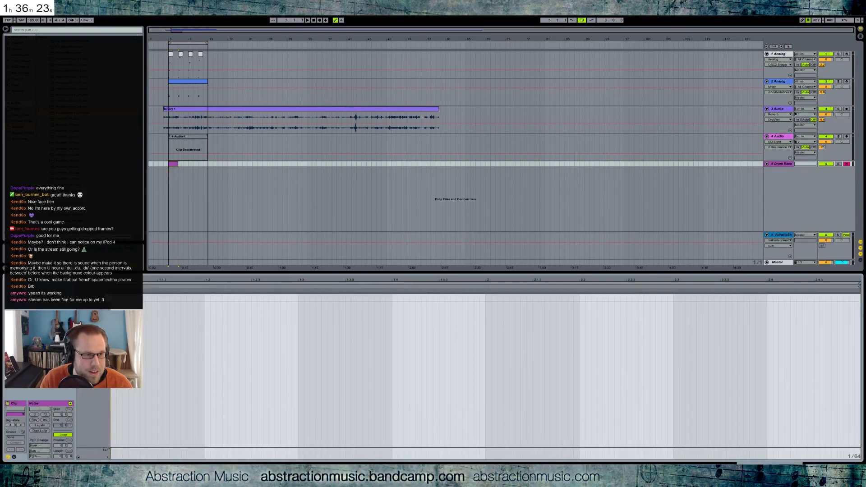
# Step: Enter a one-beat kick note on every beat of the two-bar clip, splitting the final beat into two half-beat notes
pyautogui.moveTo(251, 297); pyautogui.dragTo(204, 298)
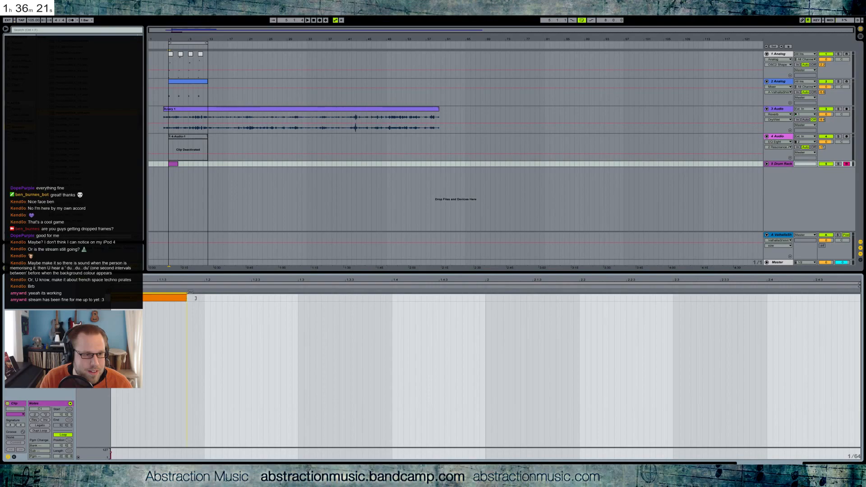
pyautogui.hotkey('ctrl', 'd')
pyautogui.hotkey('ctrl', 'd')
pyautogui.hotkey('ctrl', 'd')
pyautogui.hotkey('ctrl', 'd')
pyautogui.hotkey('ctrl', 'd')
pyautogui.hotkey('ctrl', 'd')
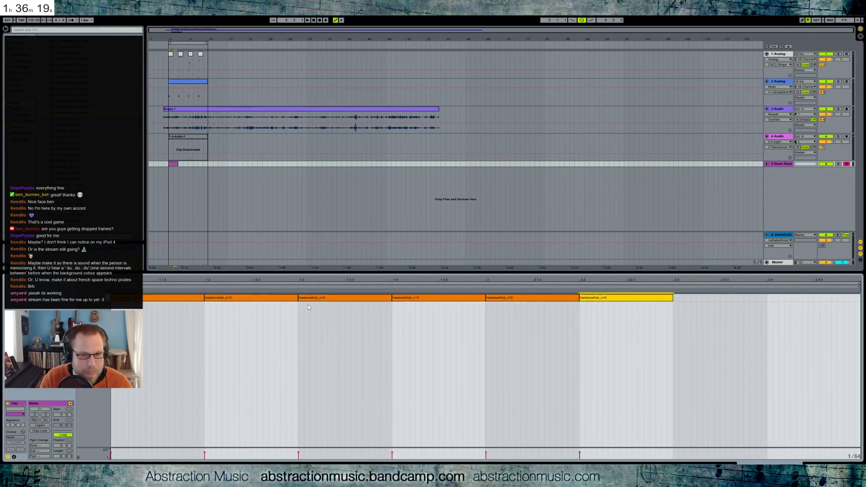
pyautogui.hotkey('ctrl', 'd')
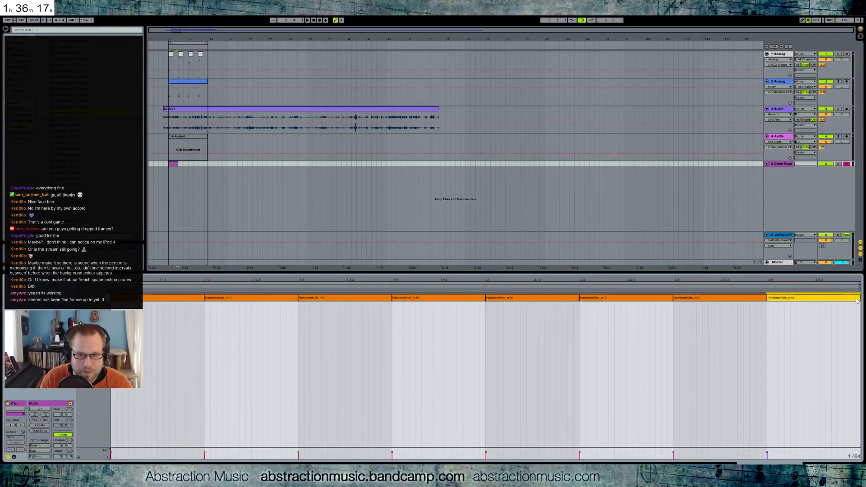
pyautogui.moveTo(859, 297); pyautogui.dragTo(814, 297)
pyautogui.hotkey('ctrl', 'd')
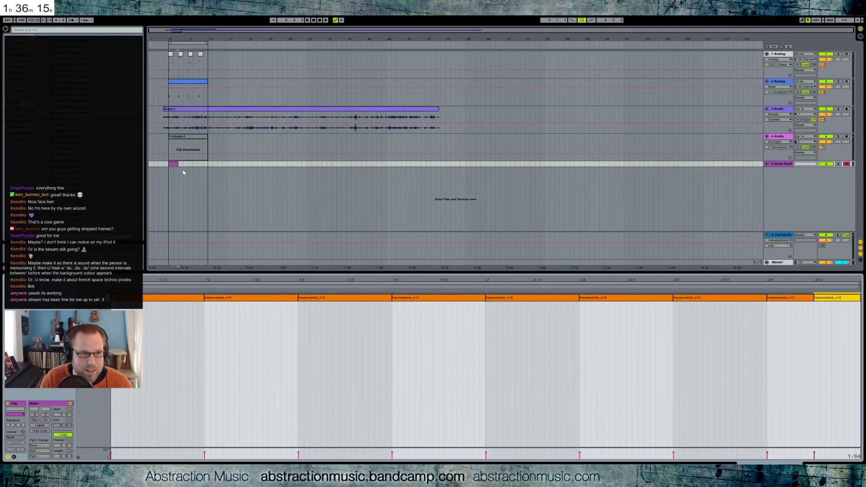
# Step: Extend the kick clip across the whole eight-bar loop and play it against the other parts
pyautogui.moveTo(178, 166); pyautogui.dragTo(209, 169)
pyautogui.press('space')
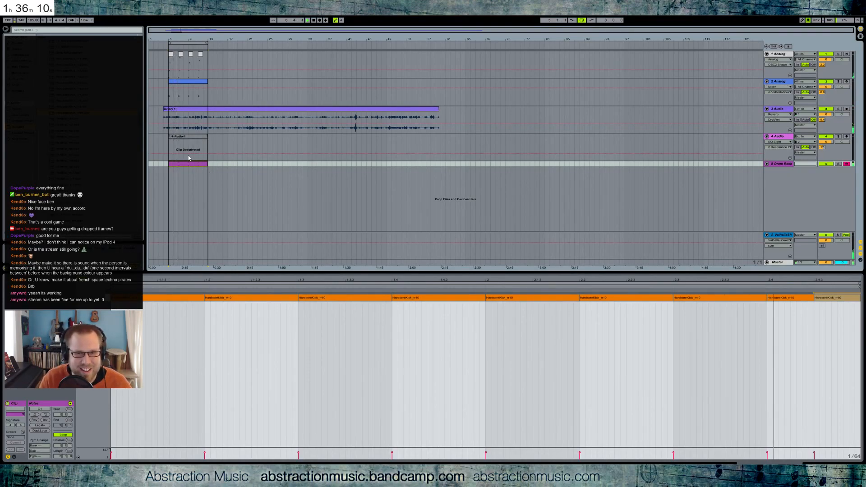
pyautogui.press('space')
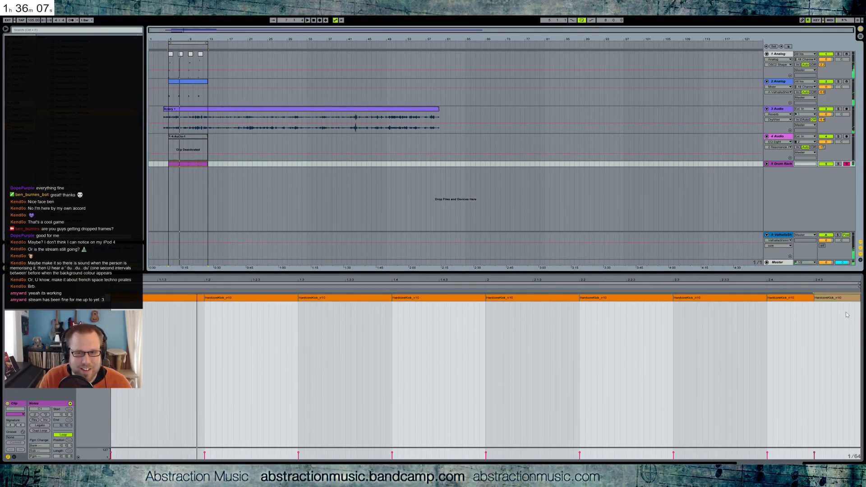
pyautogui.moveTo(846, 311); pyautogui.dragTo(177, 237)
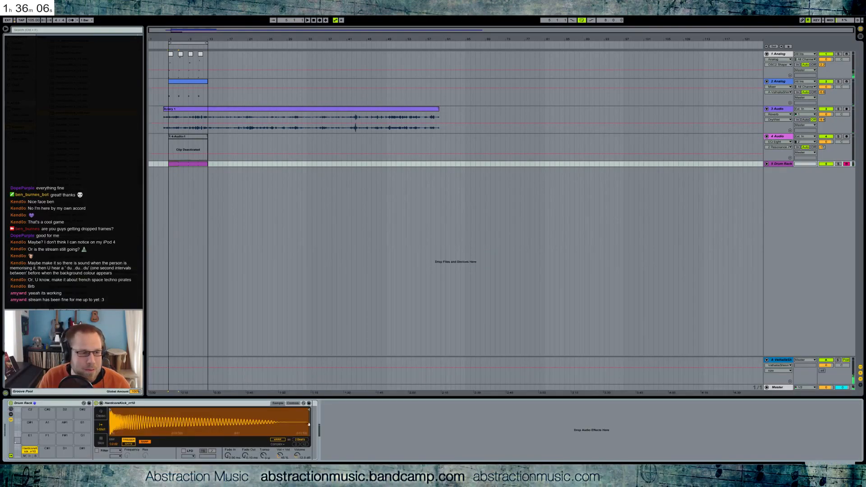
# Step: Load two hat samples and a tonal percussion sample onto the E1, F1 and F#1 pads, then browse further samples
pyautogui.hotkey('shift', 'Tab')
pyautogui.click(67, 125)
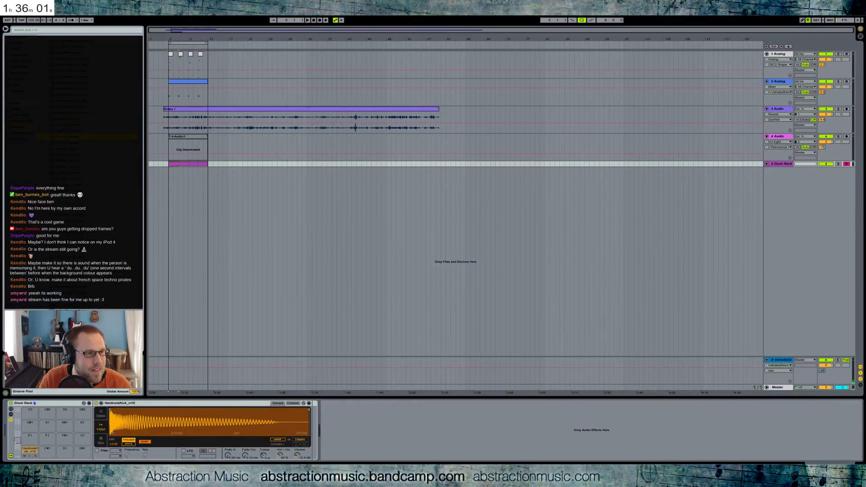
pyautogui.moveTo(30, 432); pyautogui.dragTo(30, 436)
pyautogui.moveTo(66, 143); pyautogui.dragTo(48, 444)
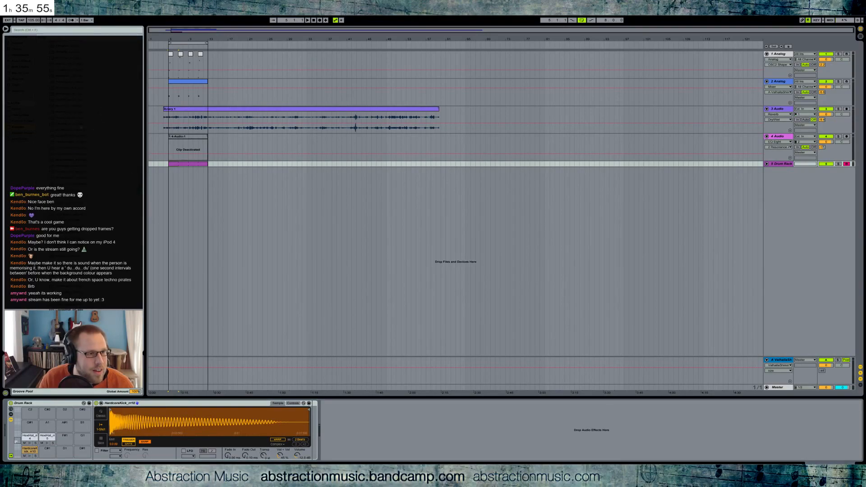
pyautogui.click(89, 88)
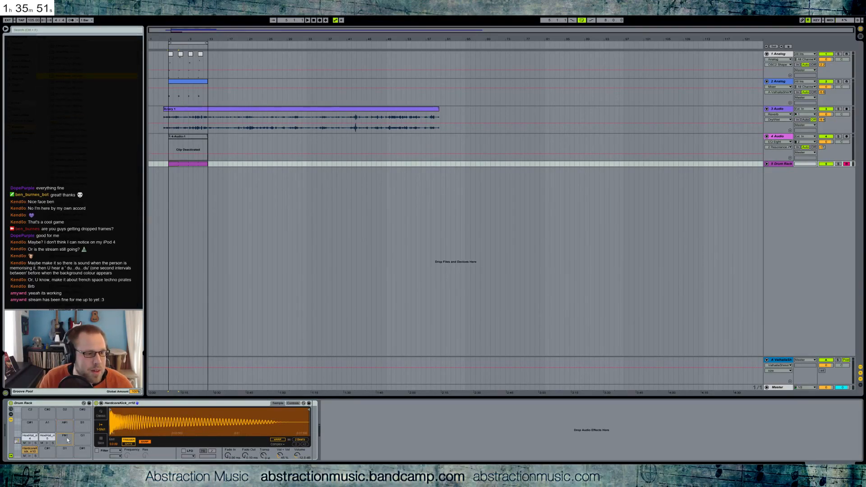
pyautogui.moveTo(69, 76); pyautogui.dragTo(65, 437)
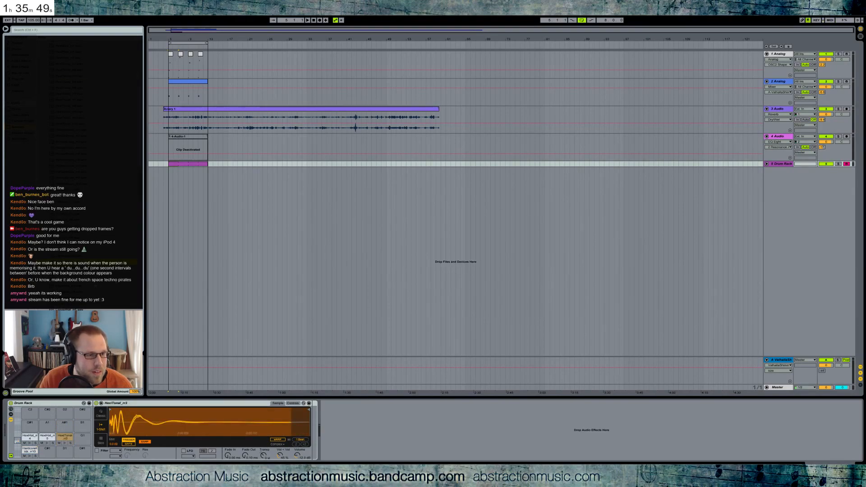
pyautogui.moveTo(141, 214); pyautogui.dragTo(144, 225)
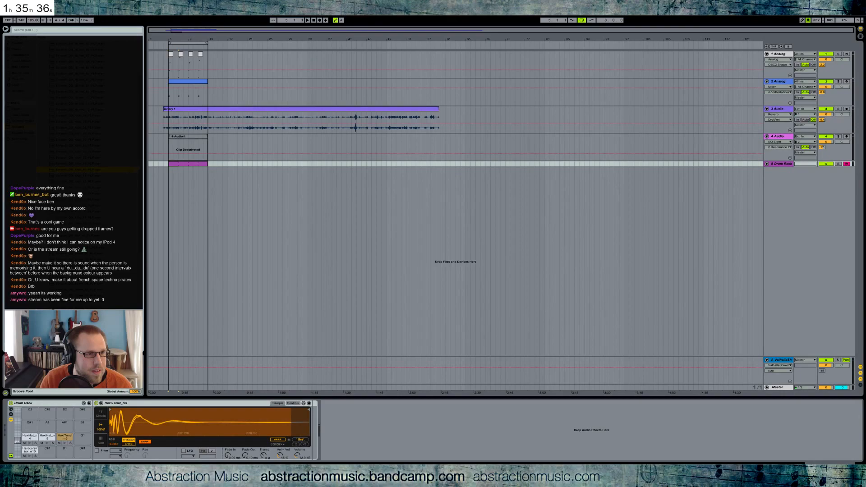
pyautogui.press('Left')
pyautogui.press('Left')
pyautogui.press('Up')
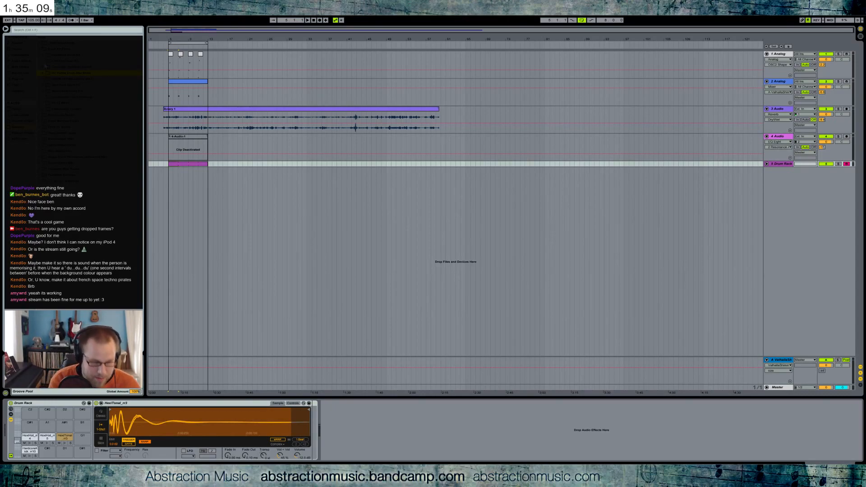
# Step: Add an audio track below the Drum Rack, arm it and record a short live percussive sound from bar 5
pyautogui.hotkey('ctrl', 't')
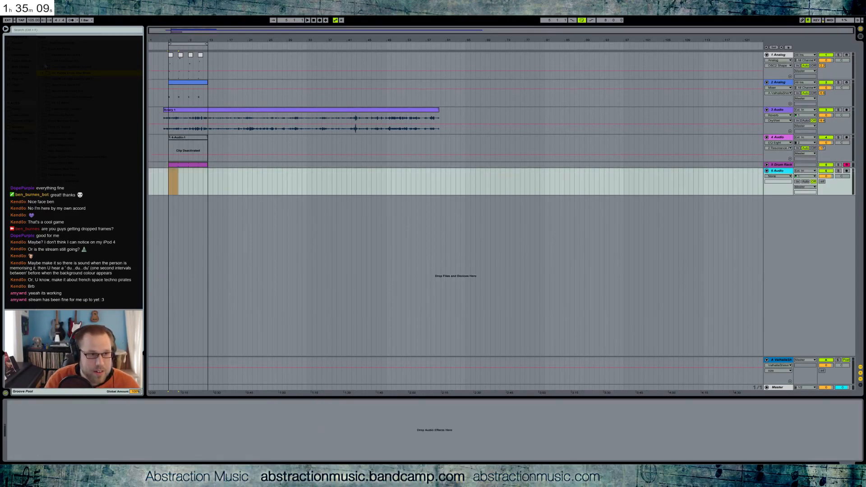
pyautogui.click(847, 171)
pyautogui.click(319, 20)
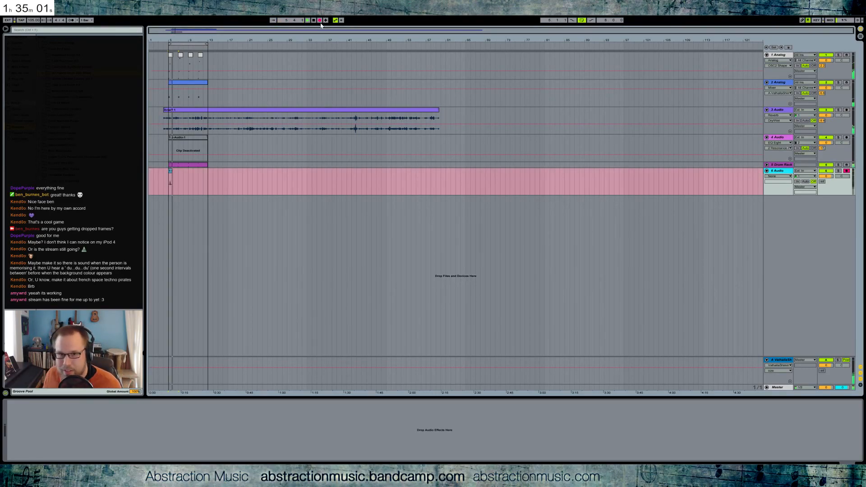
pyautogui.click(319, 21)
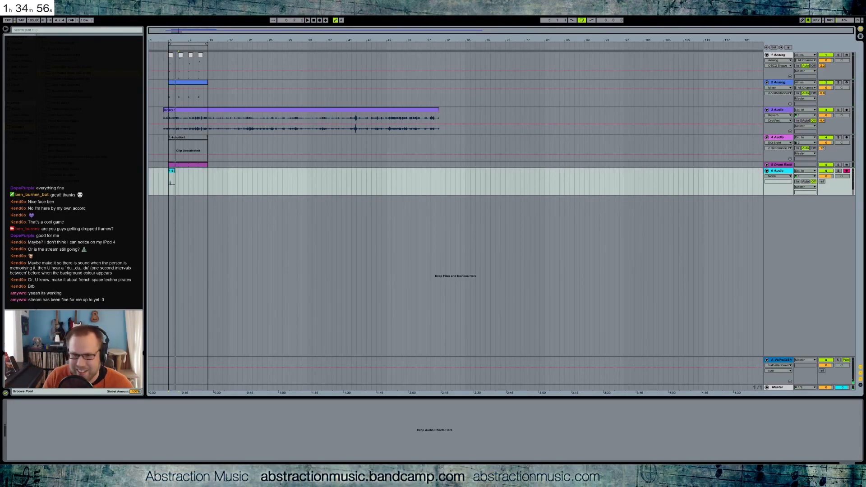
pyautogui.click(185, 165)
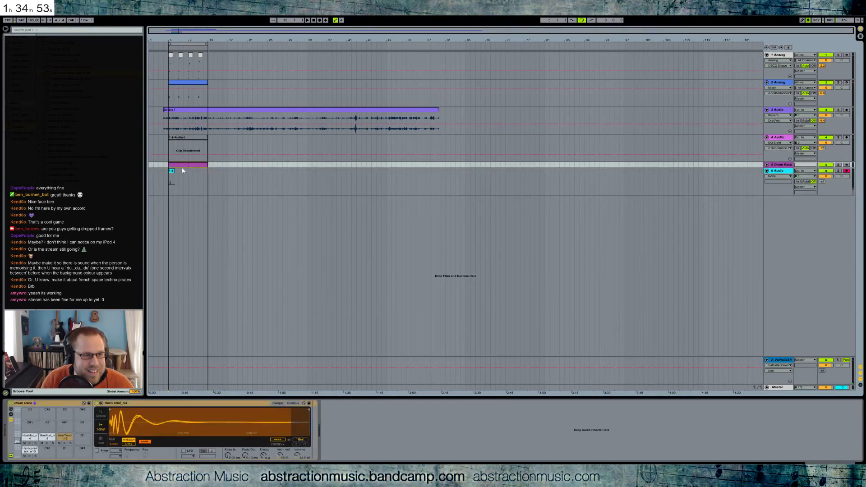
pyautogui.click(28, 451)
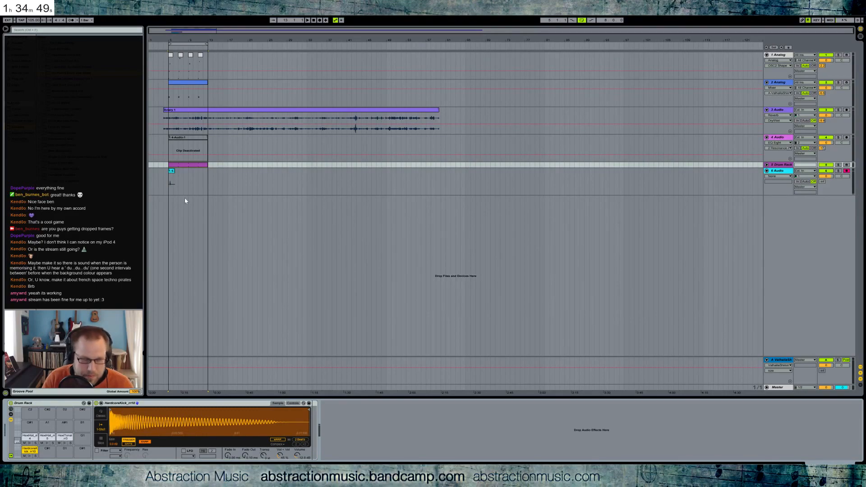
# Step: Trim the new recording to its first hit, with the start right at the transient and the end after its decay
pyautogui.click(172, 171)
pyautogui.doubleClick(172, 172)
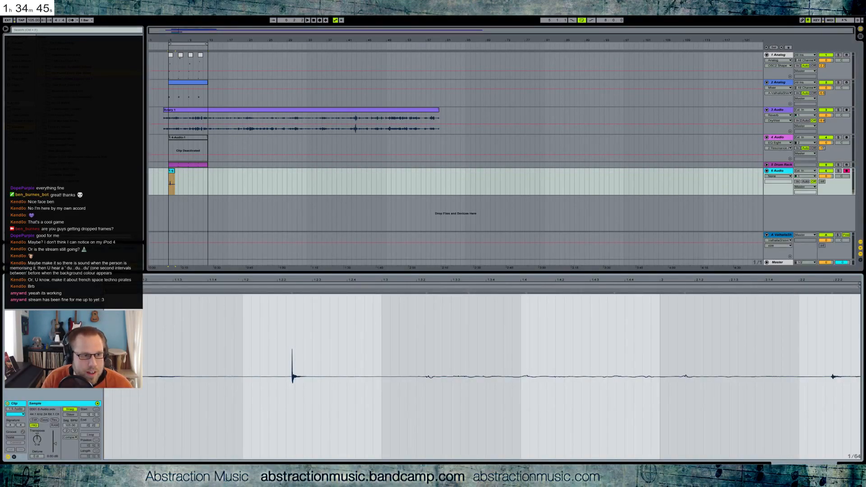
pyautogui.moveTo(105, 287); pyautogui.dragTo(230, 306)
pyautogui.moveTo(283, 317); pyautogui.dragTo(284, 318)
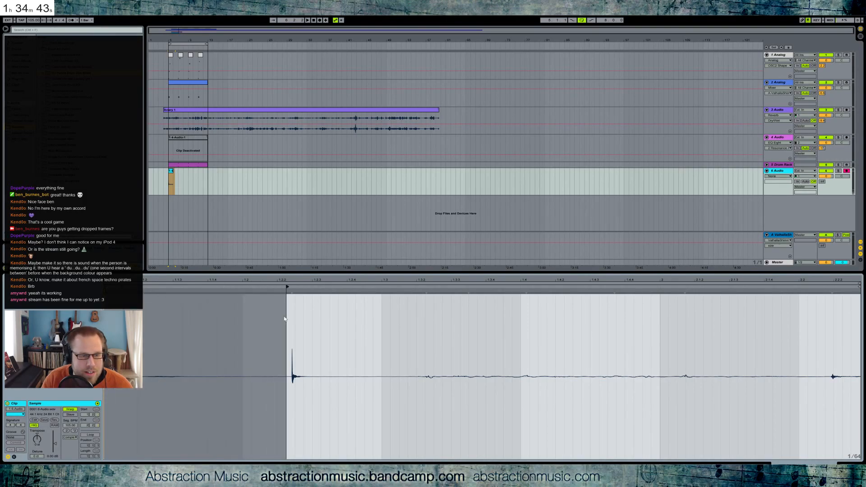
pyautogui.press('space')
pyautogui.moveTo(859, 287)
pyautogui.mouseDown()
pyautogui.moveTo(812, 298)
pyautogui.moveTo(298, 318)
pyautogui.mouseUp()
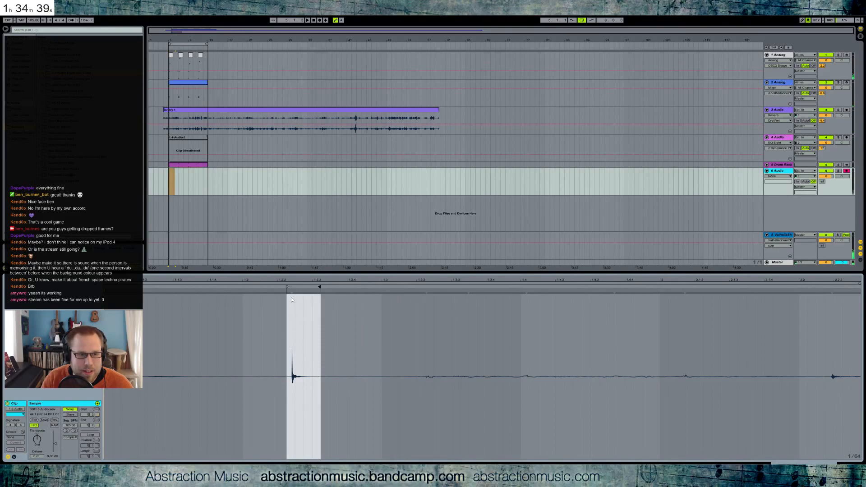
pyautogui.moveTo(303, 280); pyautogui.dragTo(253, 293)
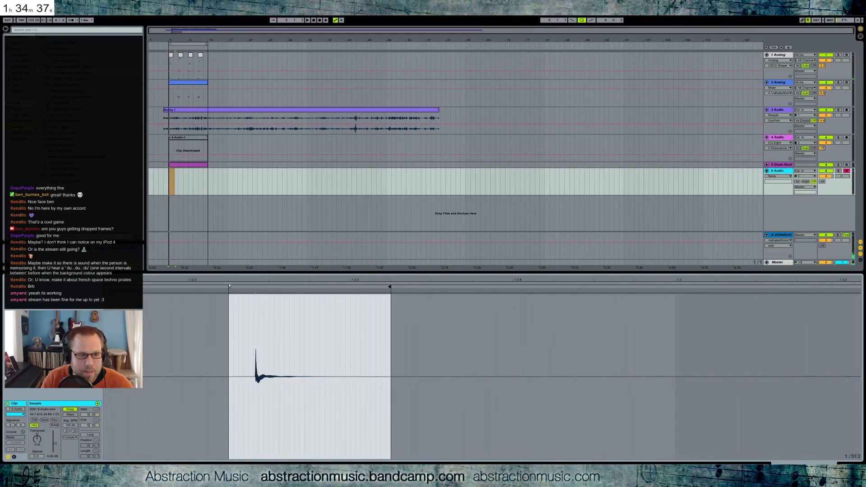
pyautogui.moveTo(390, 286); pyautogui.dragTo(533, 287)
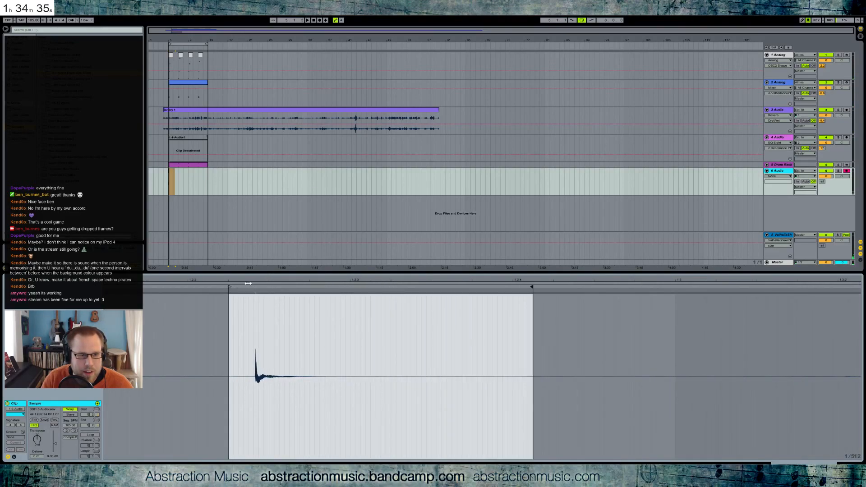
pyautogui.moveTo(236, 287); pyautogui.dragTo(257, 291)
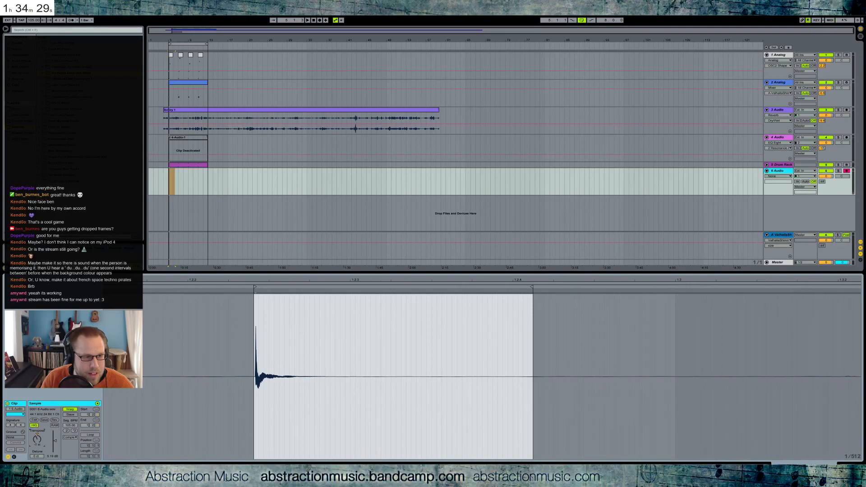
# Step: Solo the newly recorded audio track and focus the arrangement on the trimmed hit at bar 5
pyautogui.click(838, 171)
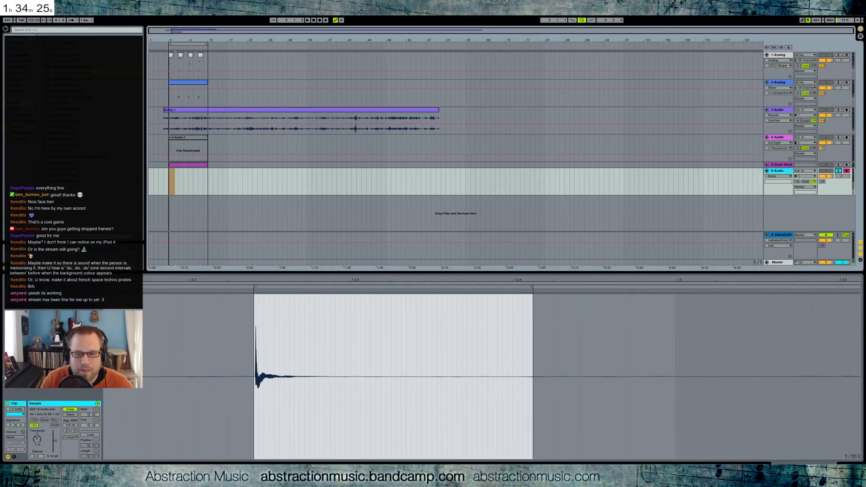
pyautogui.hotkey('shift', 'Tab')
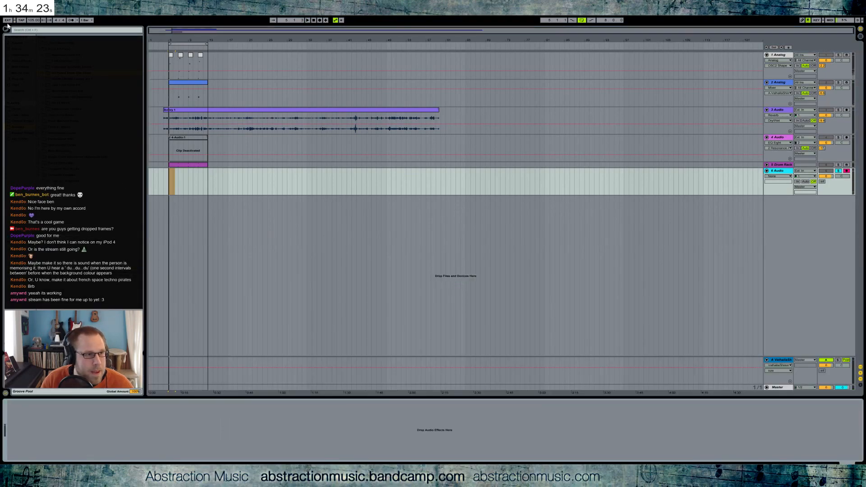
pyautogui.click(183, 170)
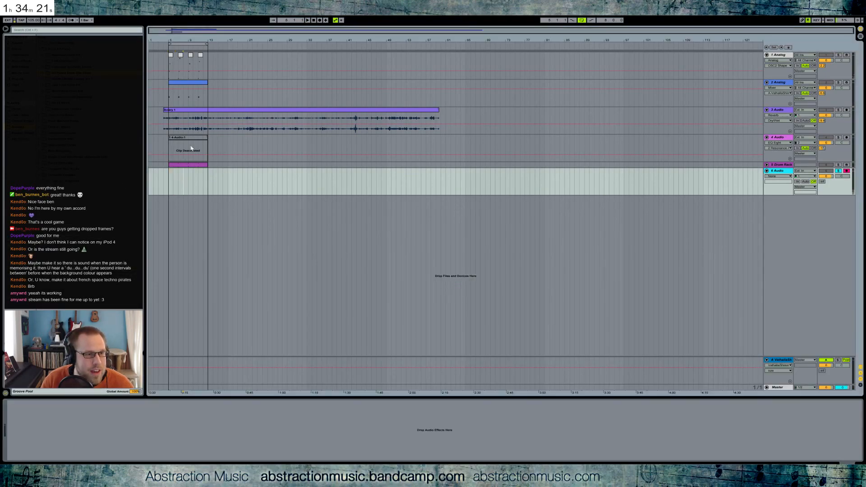
pyautogui.moveTo(182, 32); pyautogui.dragTo(409, 231)
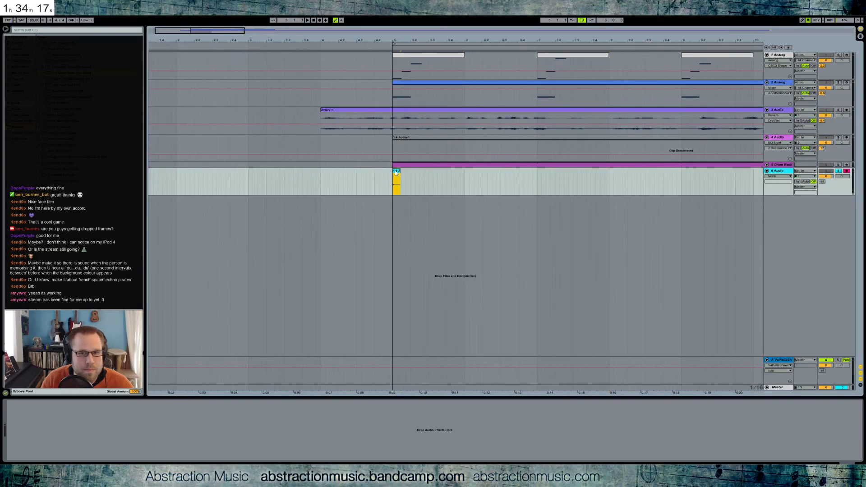
pyautogui.click(23, 56)
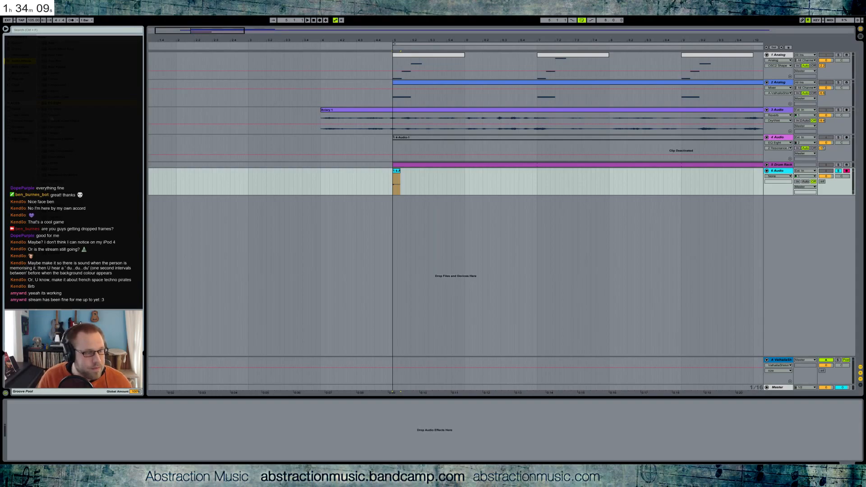
# Step: Lower the trimmed hit's transposition, auditioning the soloed clip repeatedly to compare the pitch
pyautogui.doubleClick(397, 173)
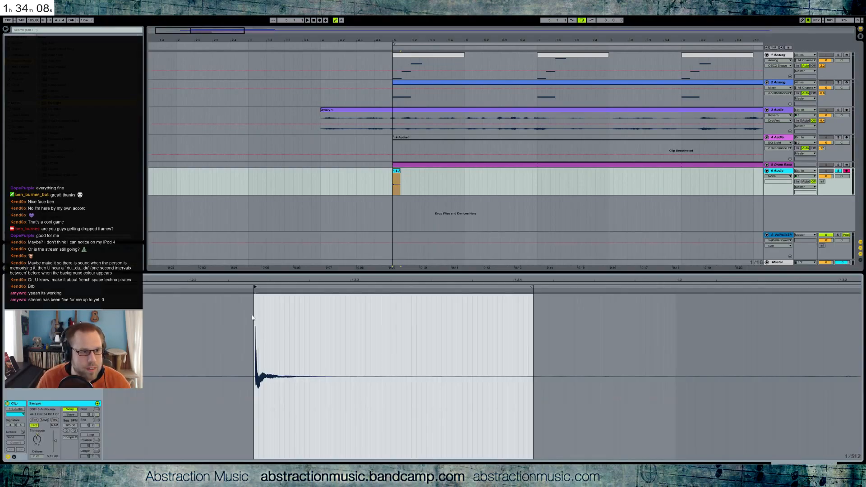
pyautogui.press('space')
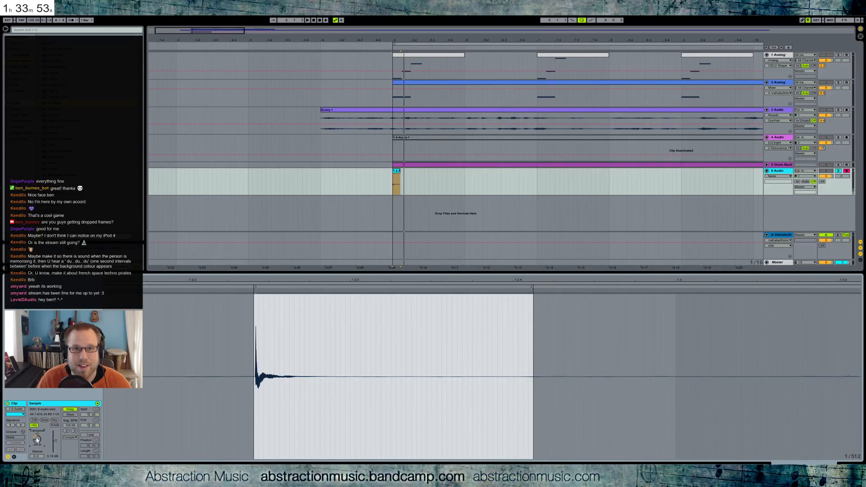
pyautogui.press('space')
pyautogui.press('space')
pyautogui.press('space')
pyautogui.moveTo(36, 437); pyautogui.dragTo(35, 440)
pyautogui.press('space')
pyautogui.press('space')
pyautogui.press('space')
pyautogui.press('space')
pyautogui.press('space')
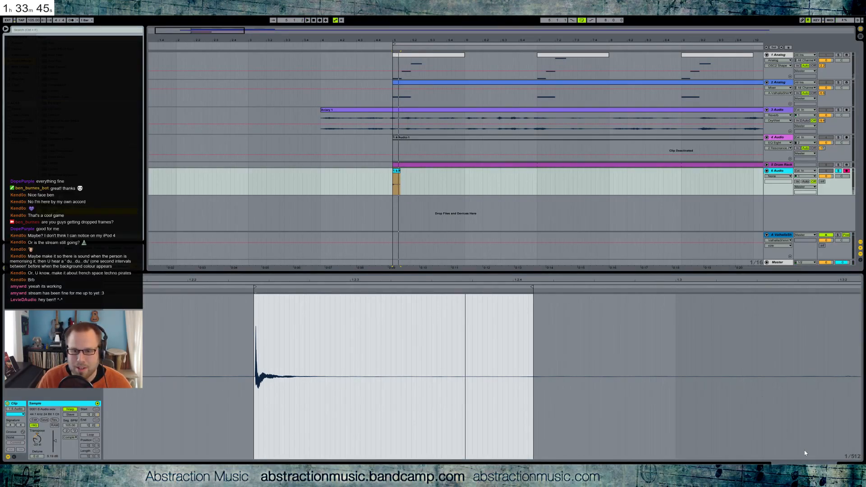
# Step: Add a Reverb to the new audio track, shorten its decay time, lower its dry/wet mix and audition it
pyautogui.hotkey('shift', 'Tab')
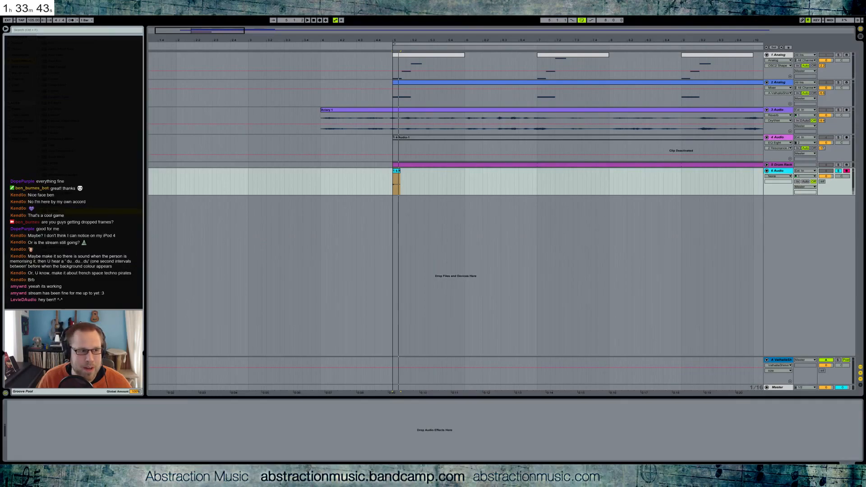
pyautogui.hotkey('ctrl', 'v')
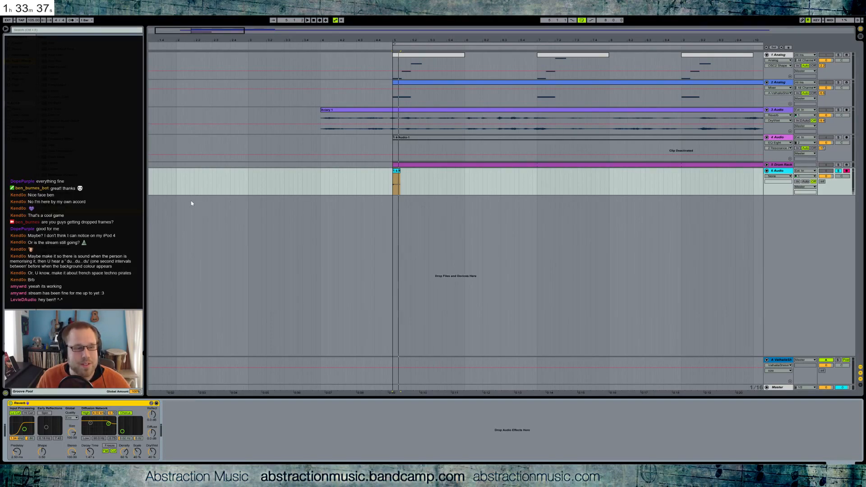
pyautogui.moveTo(97, 454); pyautogui.dragTo(97, 428)
pyautogui.moveTo(152, 452); pyautogui.dragTo(152, 455)
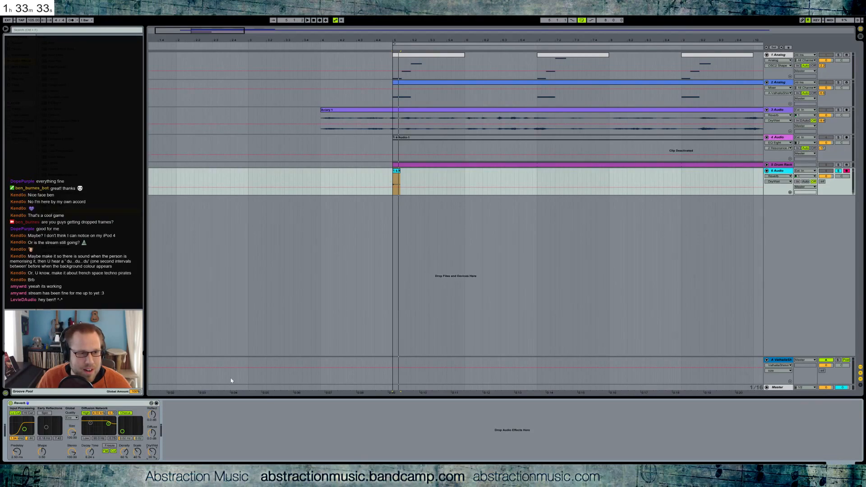
pyautogui.press('space')
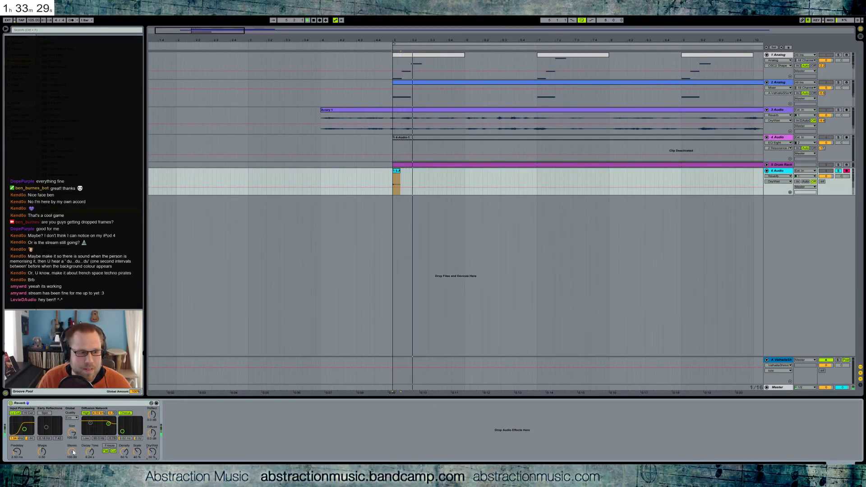
# Step: Refine the Reverb with a higher quality setting, a decay time of about 0.21 s and adjusted density and scale
pyautogui.click(72, 418)
pyautogui.click(72, 427)
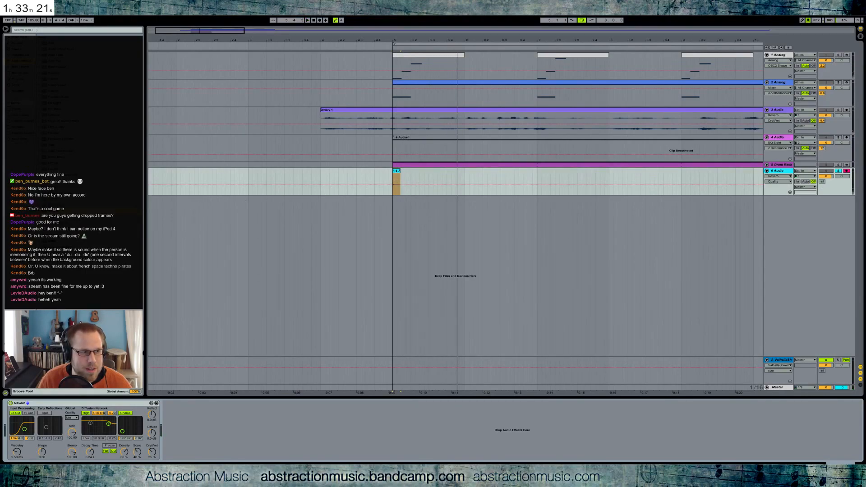
pyautogui.click(90, 453)
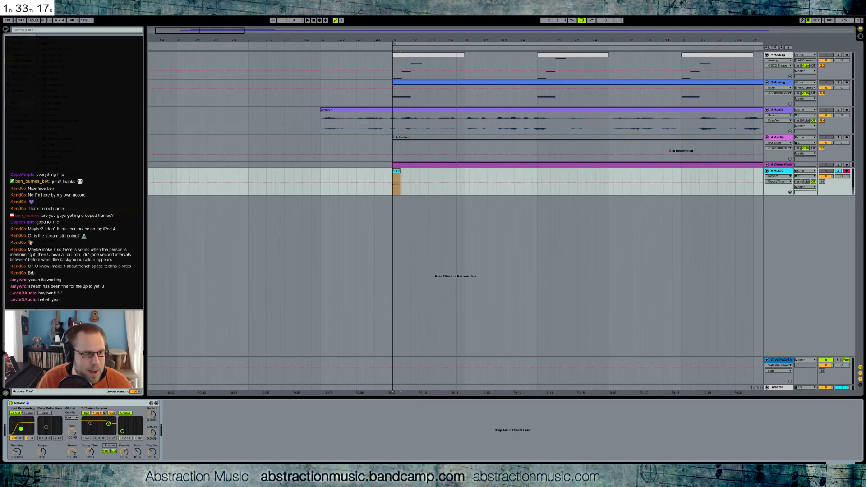
pyautogui.moveTo(124, 451); pyautogui.dragTo(137, 453)
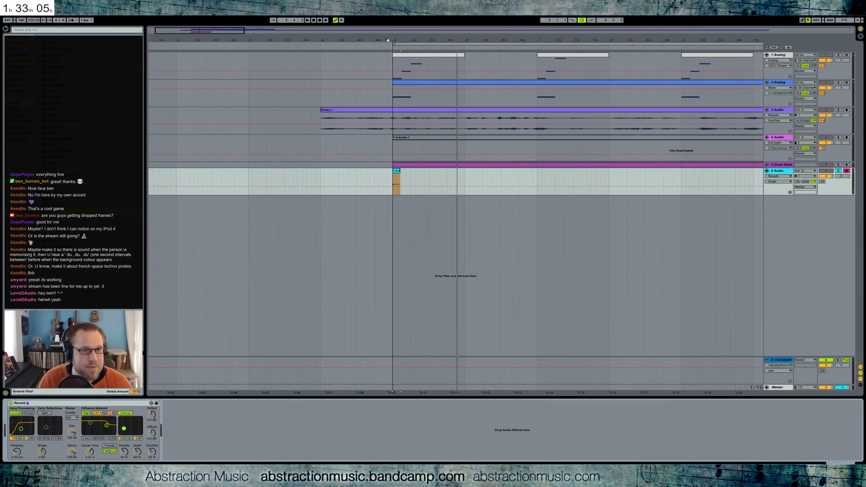
# Step: Move the reverberated hit to bar 6, repeat it every two bars through bar 12, and select the Drum Rack track
pyautogui.moveTo(219, 38); pyautogui.dragTo(212, 61)
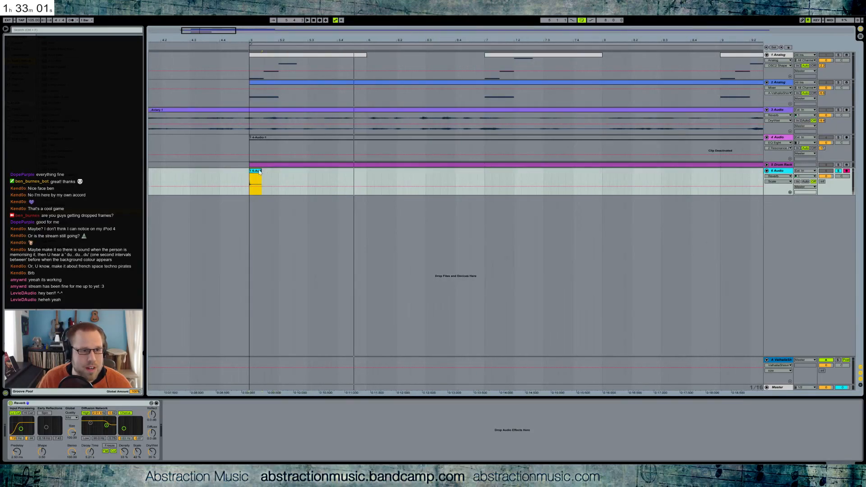
pyautogui.moveTo(255, 174); pyautogui.dragTo(369, 178)
pyautogui.moveTo(212, 28); pyautogui.dragTo(205, 169)
pyautogui.moveTo(317, 179); pyautogui.dragTo(198, 184)
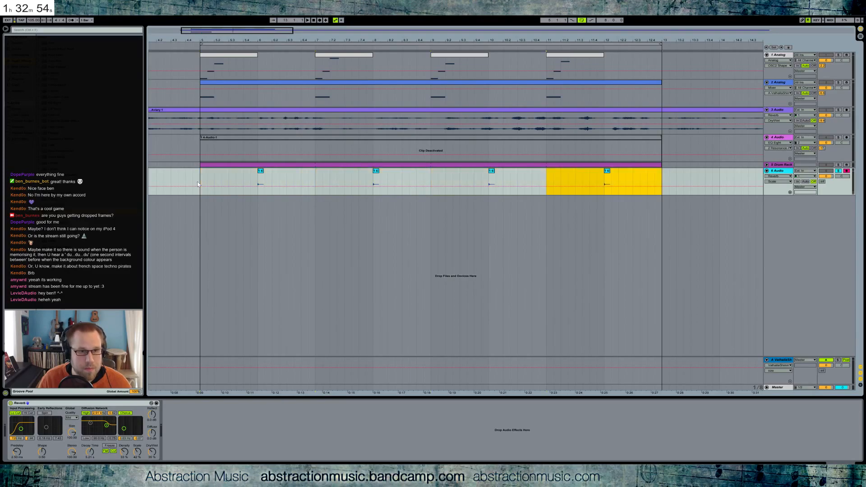
pyautogui.click(779, 165)
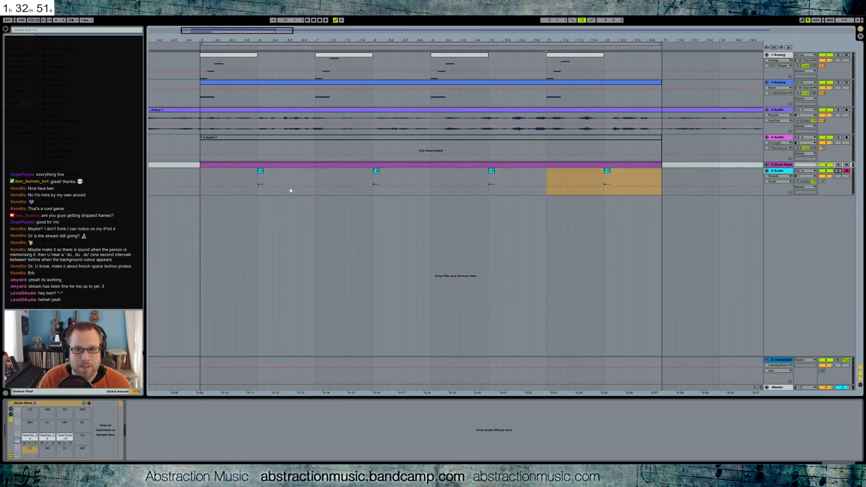
# Step: Play the arrangement from bar 5 and adjust the track volume of the repeated reverberated hits
pyautogui.click(200, 178)
pyautogui.press('space')
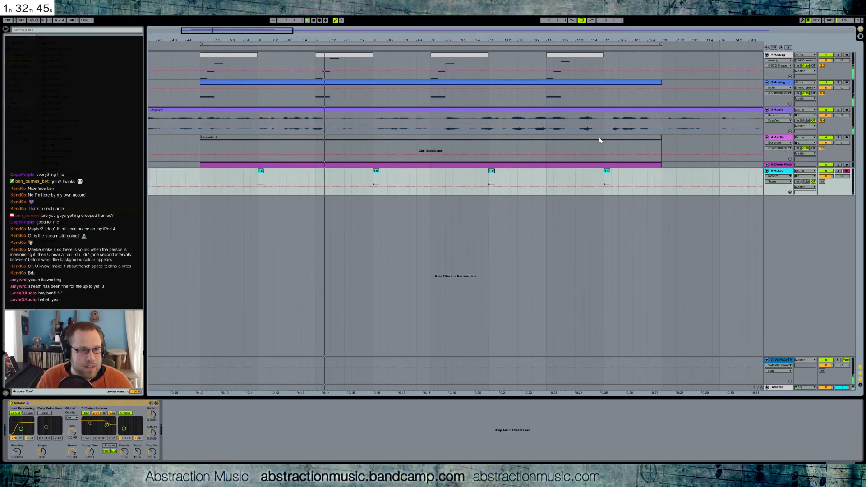
pyautogui.click(828, 177)
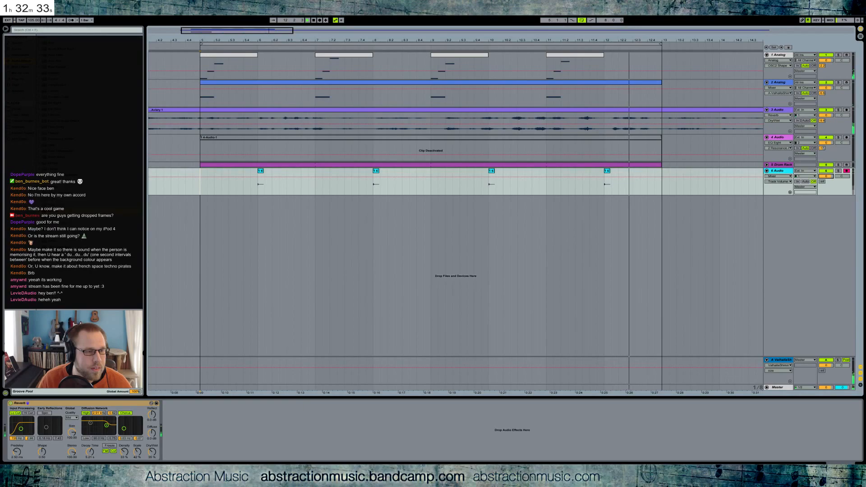
# Step: Insert an Overdrive ahead of the Reverb on the hit's track, lower its band frequency and adjust the drive and dry/wet amounts
pyautogui.press('Return')
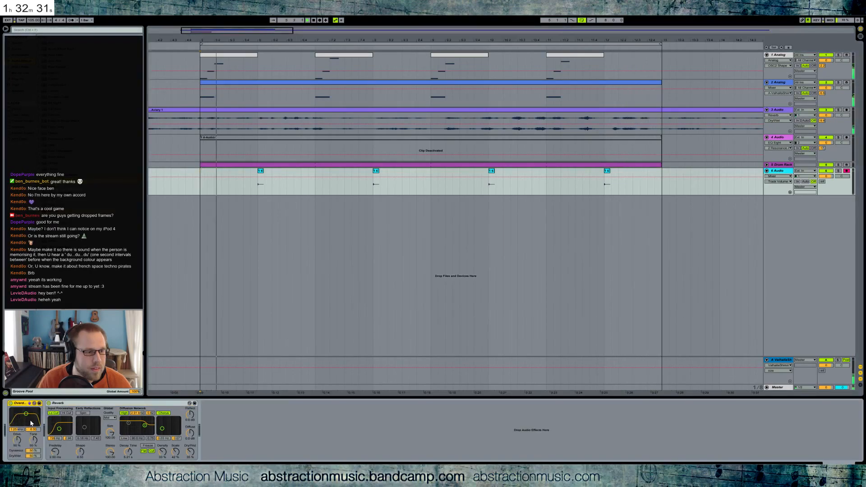
pyautogui.moveTo(32, 429); pyautogui.dragTo(32, 466)
pyautogui.moveTo(17, 440); pyautogui.dragTo(33, 448)
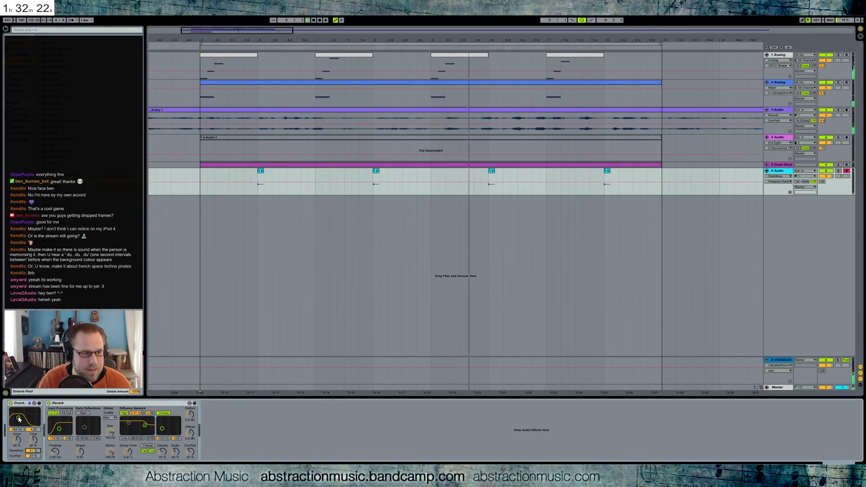
pyautogui.moveTo(18, 419); pyautogui.dragTo(19, 419)
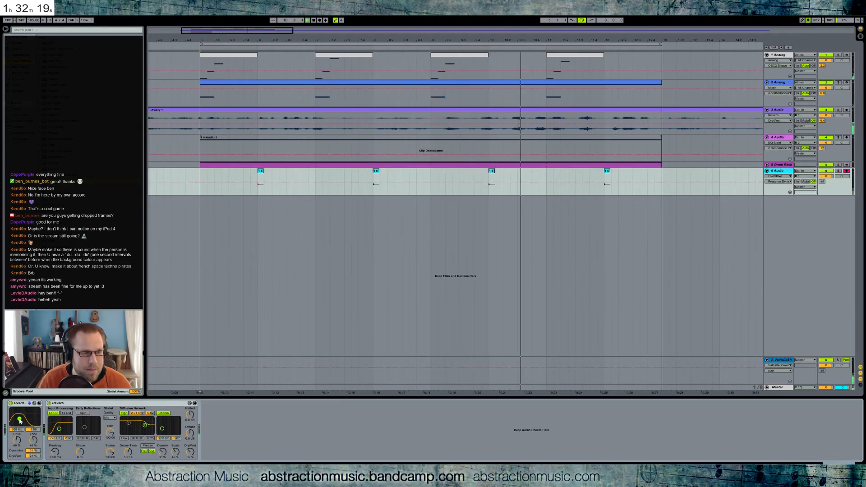
pyautogui.click(17, 441)
pyautogui.click(34, 456)
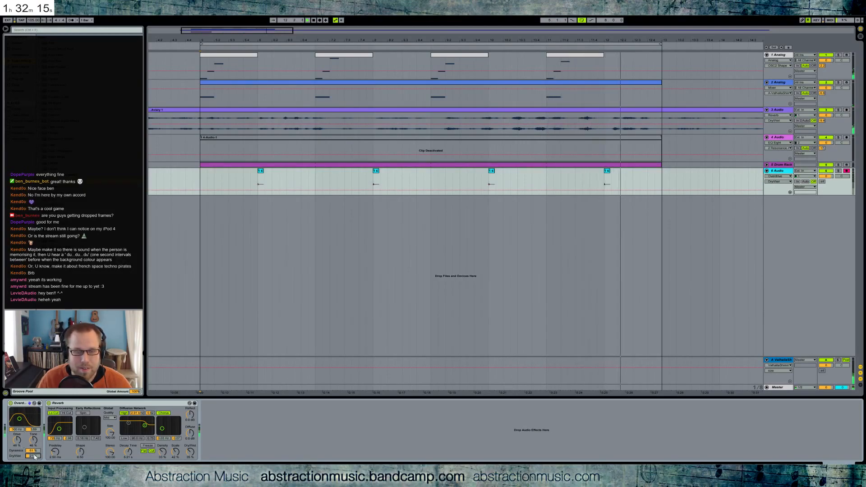
pyautogui.moveTo(19, 419); pyautogui.dragTo(21, 420)
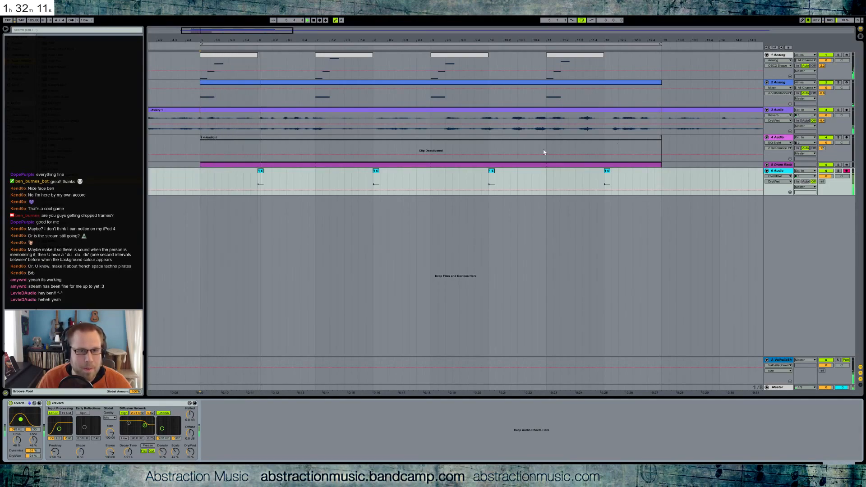
# Step: Expand the Drum Rack track and add an eighth-note tonal hit on every beat of its two-bar looped clip
pyautogui.click(766, 165)
pyautogui.doubleClick(535, 178)
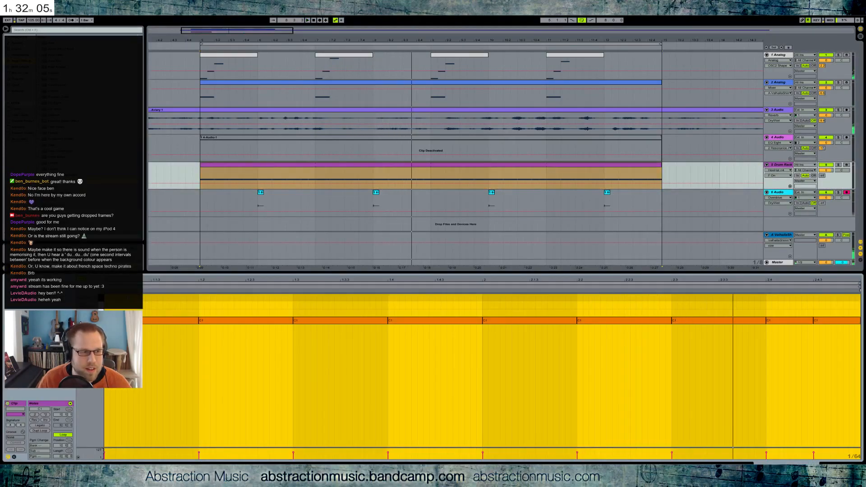
pyautogui.moveTo(106, 298); pyautogui.dragTo(137, 297)
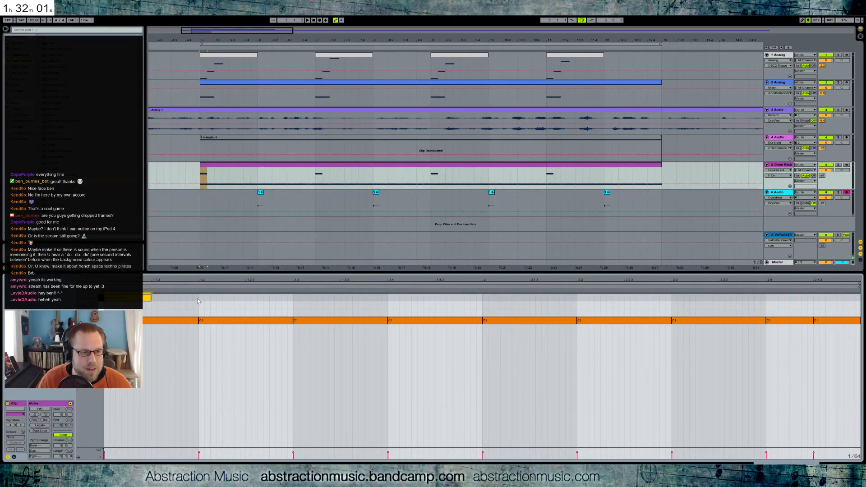
pyautogui.hotkey('ctrl', 'd')
pyautogui.hotkey('ctrl', 'd')
pyautogui.hotkey('ctrl', 'd')
pyautogui.hotkey('ctrl', 'd')
pyautogui.hotkey('ctrl', 'd')
pyautogui.hotkey('ctrl', 'd')
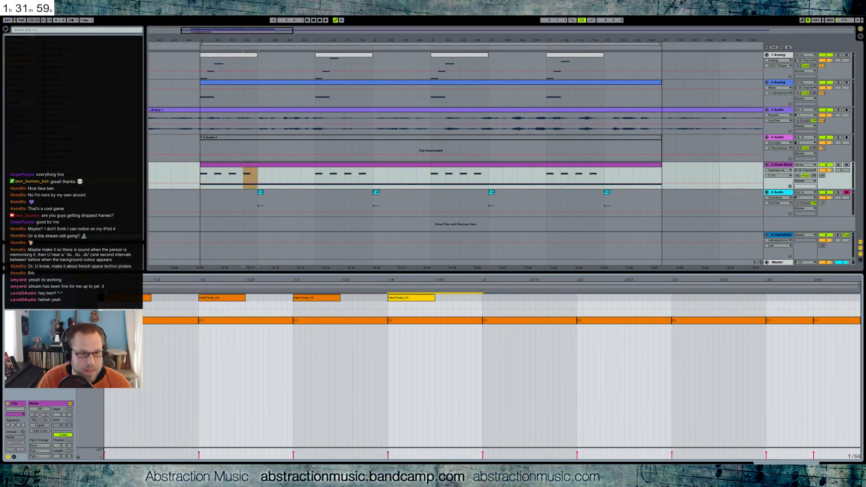
pyautogui.hotkey('ctrl', 'd')
pyautogui.press('space')
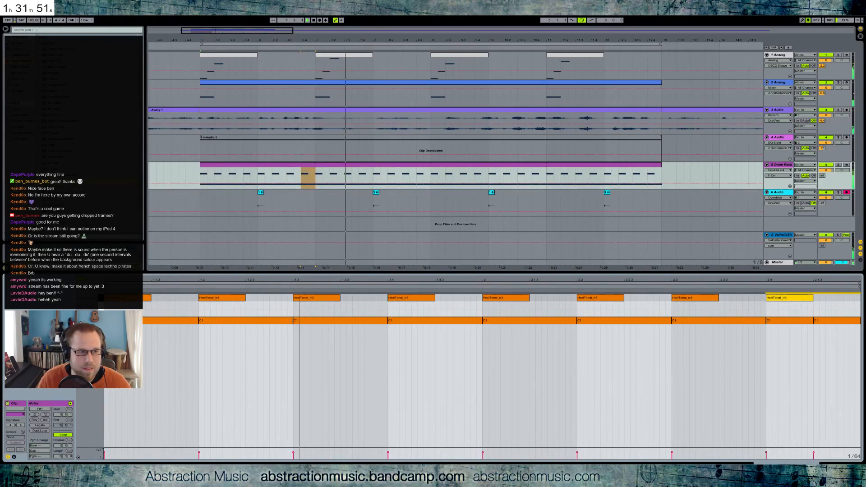
# Step: Add eighth-note v5 hat notes on every offbeat of the two-bar drum clip, between the tonal hits
pyautogui.doubleClick(133, 312)
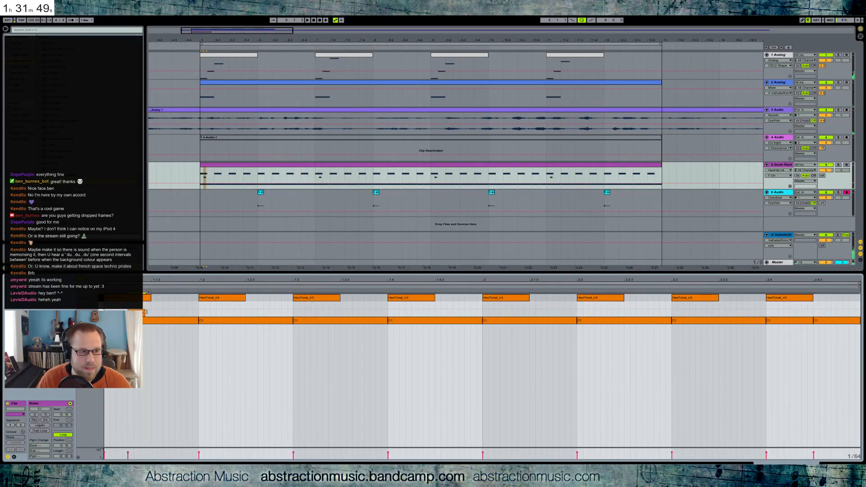
pyautogui.moveTo(145, 313); pyautogui.dragTo(156, 315)
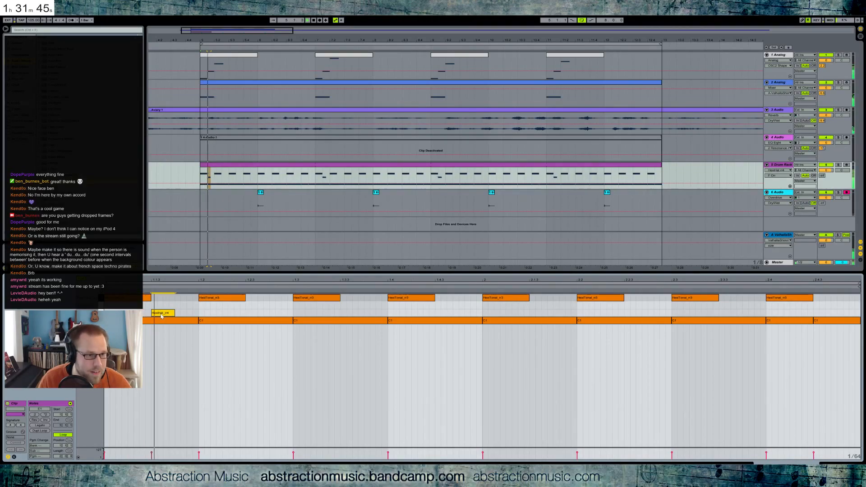
pyautogui.moveTo(165, 316); pyautogui.dragTo(195, 306)
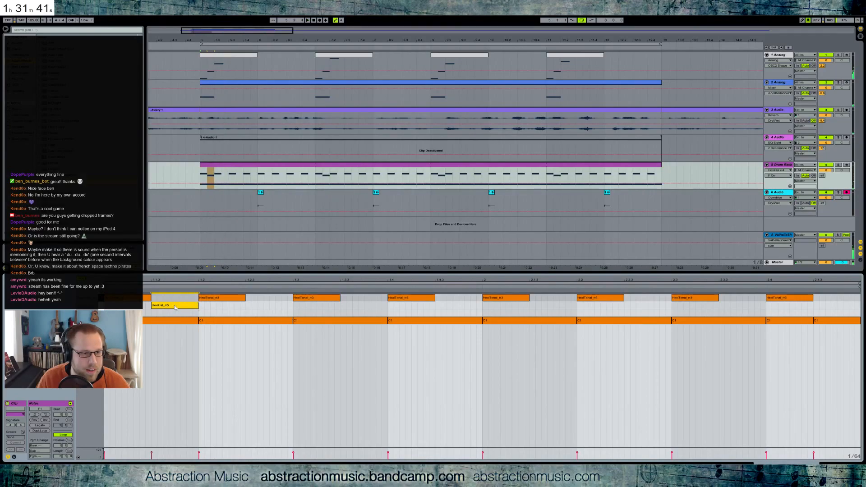
pyautogui.moveTo(105, 306); pyautogui.dragTo(173, 308)
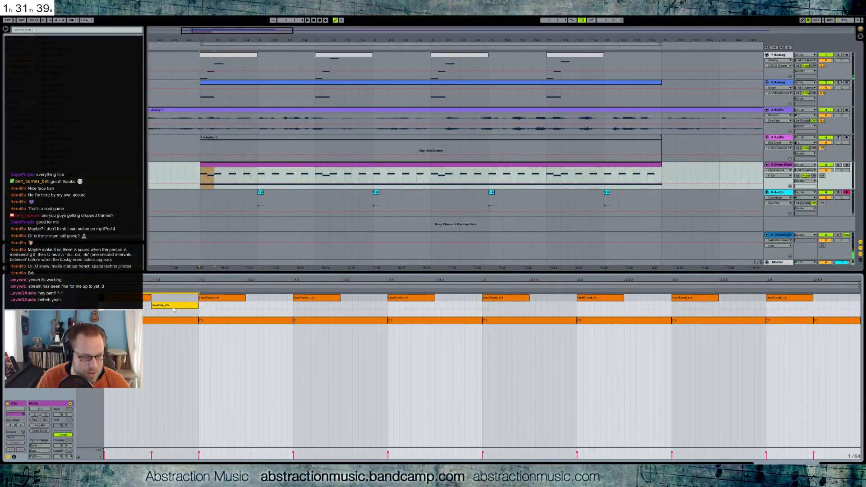
pyautogui.hotkey('ctrl', 'd')
pyautogui.hotkey('ctrl', 'd')
pyautogui.hotkey('ctrl', 'd')
pyautogui.hotkey('ctrl', 'd')
pyautogui.hotkey('ctrl', 'd')
pyautogui.hotkey('ctrl', 'd')
pyautogui.hotkey('ctrl', 'd')
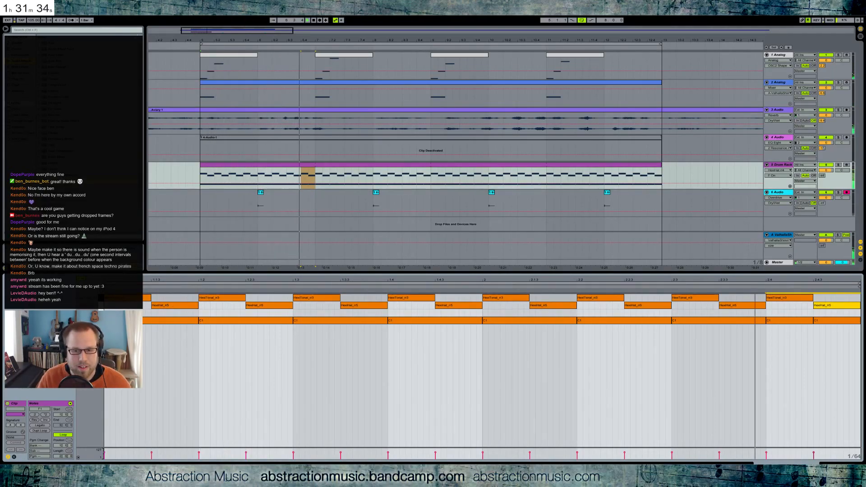
# Step: Add a one-beat v4 hat note at the start of the drum clip's second bar, and select all the offbeat hats
pyautogui.hotkey('shift', 'Tab')
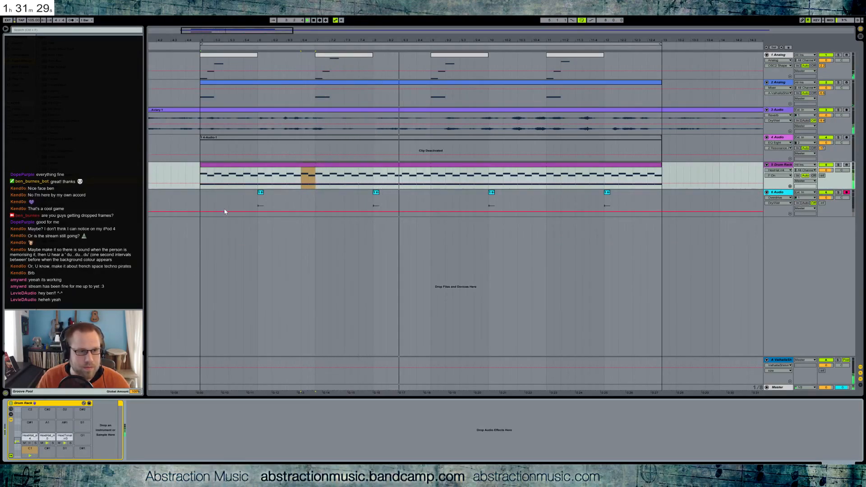
pyautogui.doubleClick(302, 165)
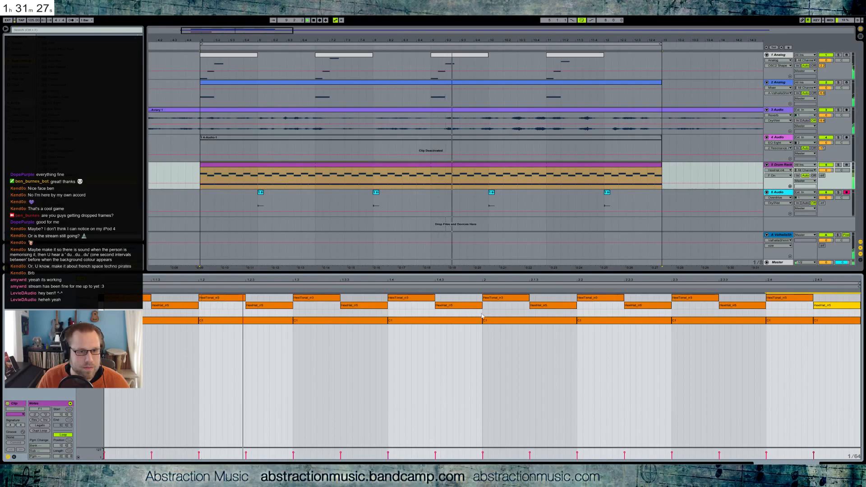
pyautogui.moveTo(482, 314); pyautogui.dragTo(577, 313)
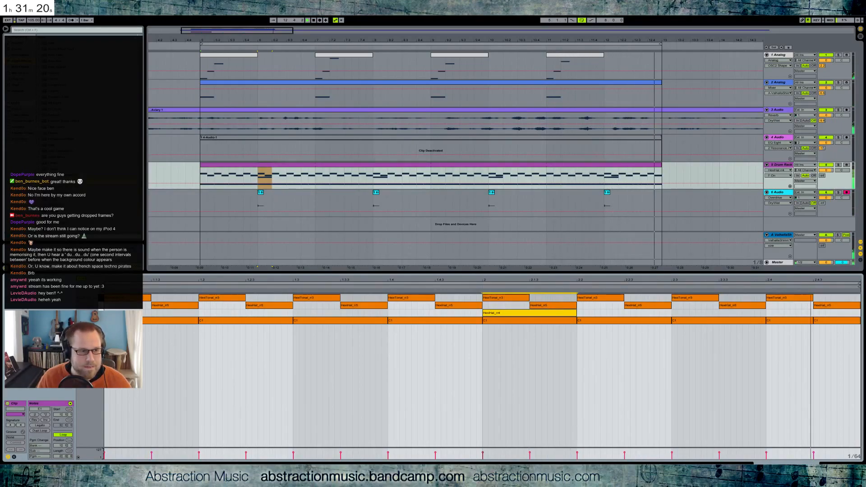
pyautogui.click(90, 306)
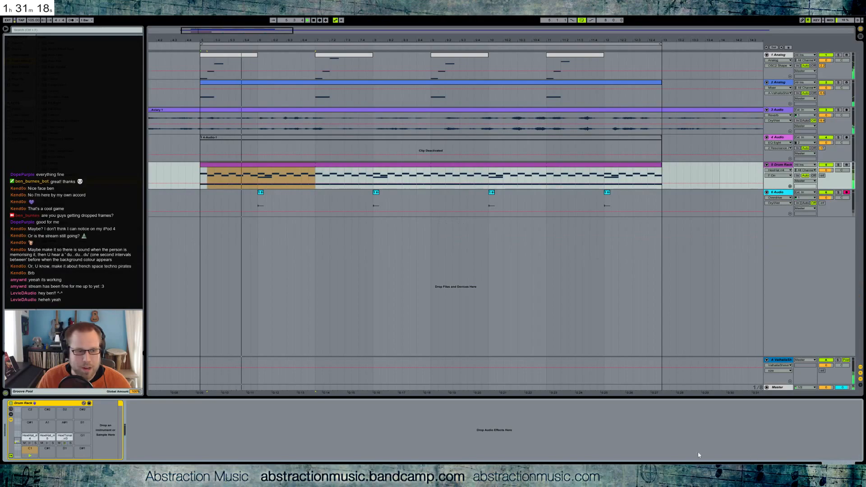
# Step: Enable the filter on the Drum Rack's v5 hat pad, choose its filter type and lower the filter frequency
pyautogui.hotkey('shift', 'Tab')
pyautogui.click(46, 437)
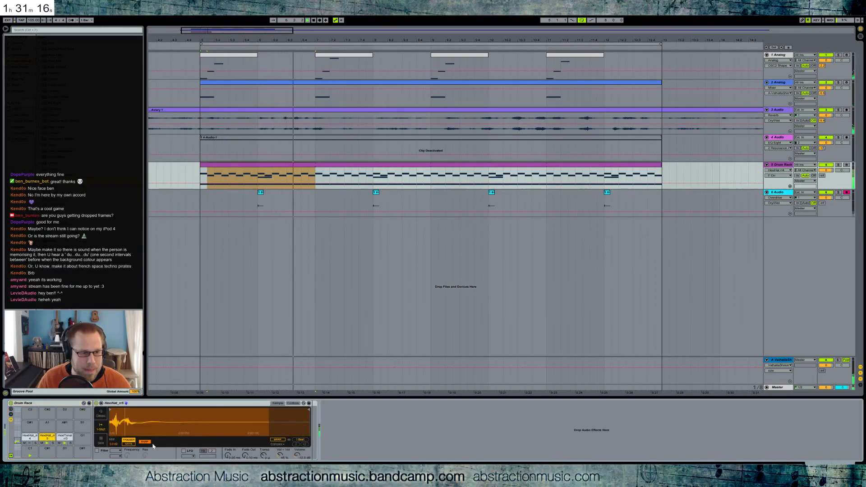
pyautogui.click(96, 450)
pyautogui.click(116, 451)
pyautogui.click(116, 451)
pyautogui.click(116, 451)
pyautogui.click(117, 432)
pyautogui.moveTo(128, 456); pyautogui.dragTo(128, 468)
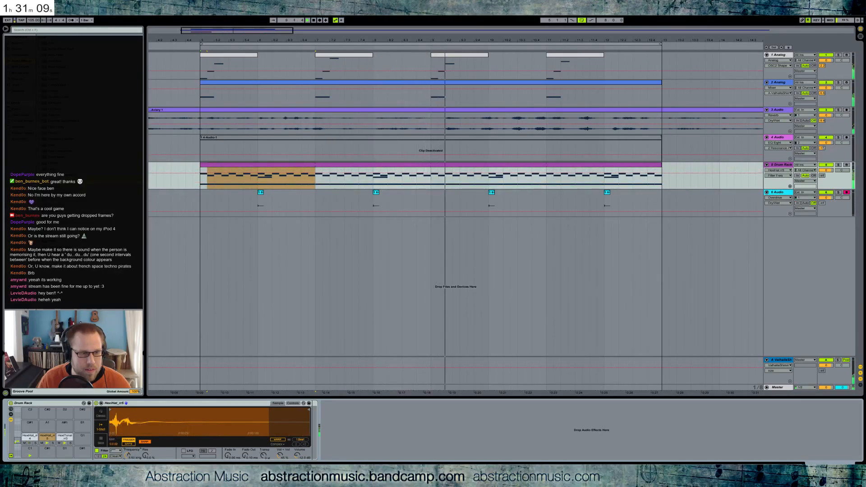
# Step: Enable the filter on the Drum Rack's tonal pad, check its filter type and lower the filter frequency
pyautogui.click(65, 437)
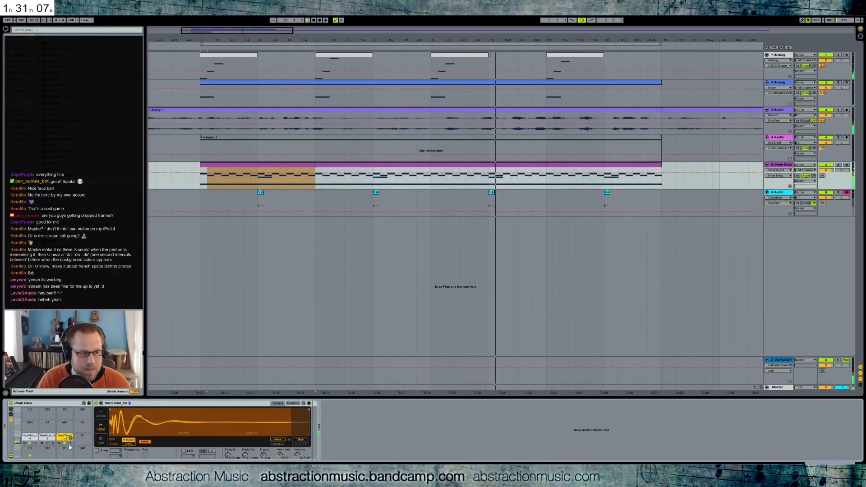
pyautogui.click(96, 450)
pyautogui.click(118, 451)
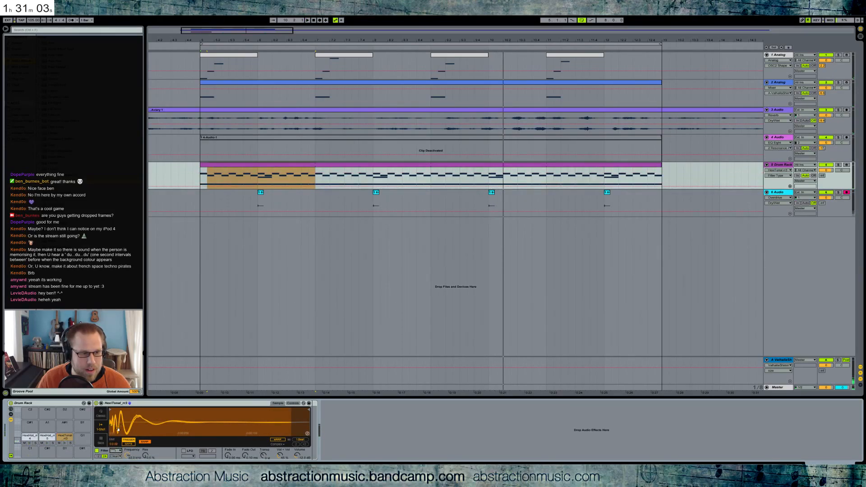
pyautogui.moveTo(127, 455); pyautogui.dragTo(127, 471)
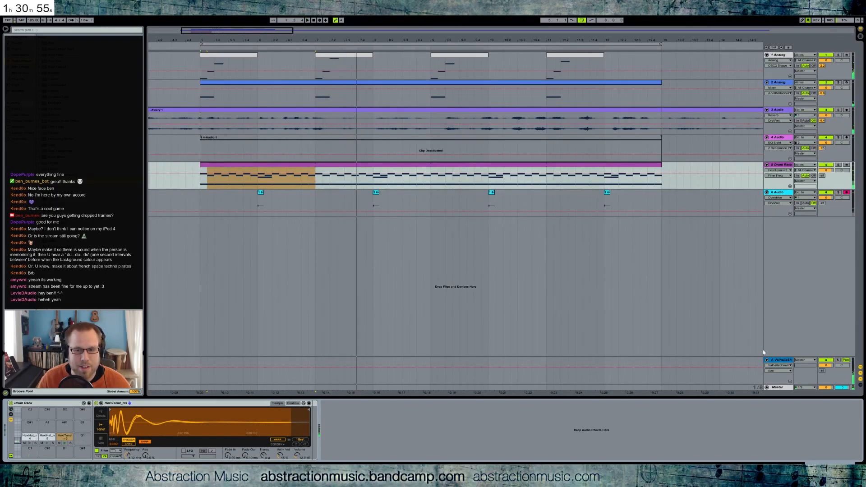
# Step: Add a Compressor ahead of the Valhalla reverb on return track A and sidechain it from the Drum Rack track
pyautogui.click(781, 360)
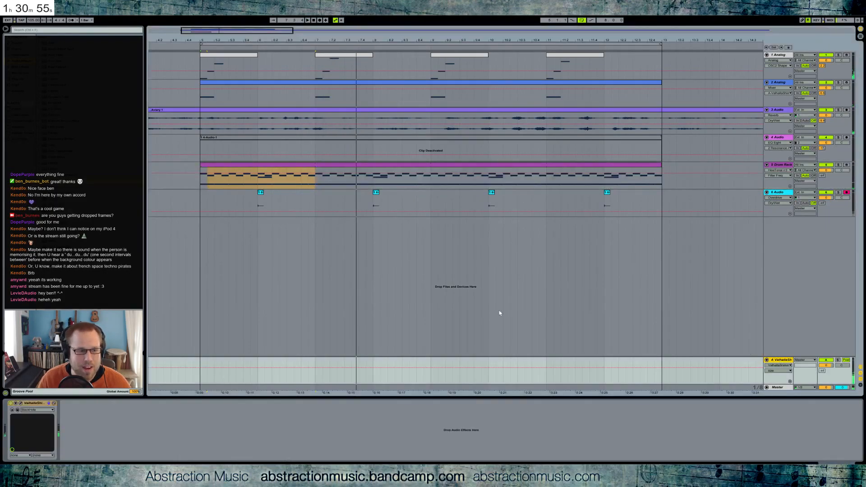
pyautogui.click(257, 164)
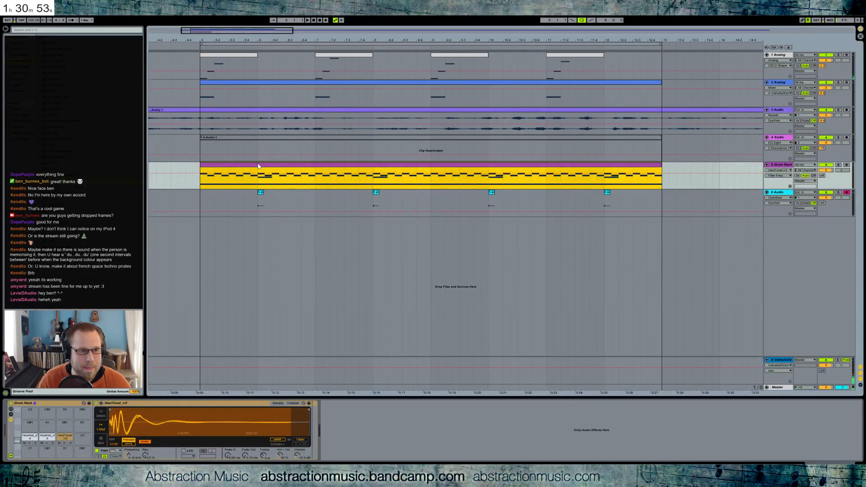
pyautogui.click(774, 360)
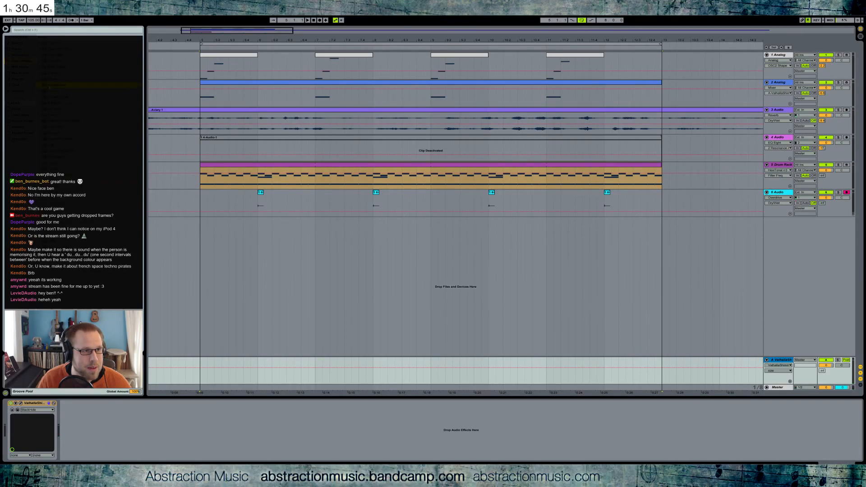
pyautogui.moveTo(57, 85); pyautogui.dragTo(7, 424)
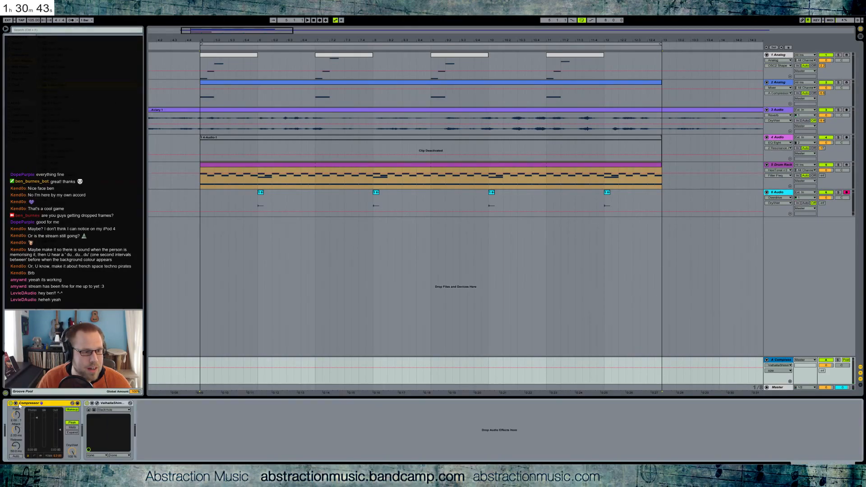
pyautogui.click(16, 404)
pyautogui.click(23, 410)
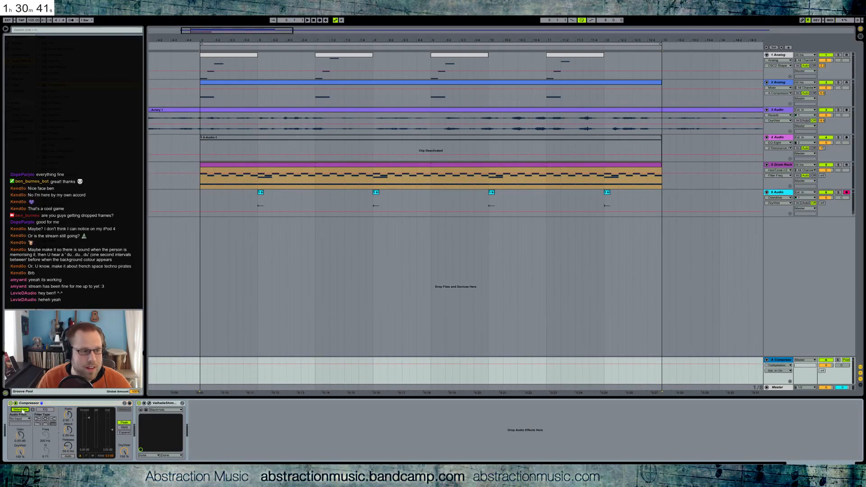
pyautogui.click(26, 418)
pyautogui.click(30, 447)
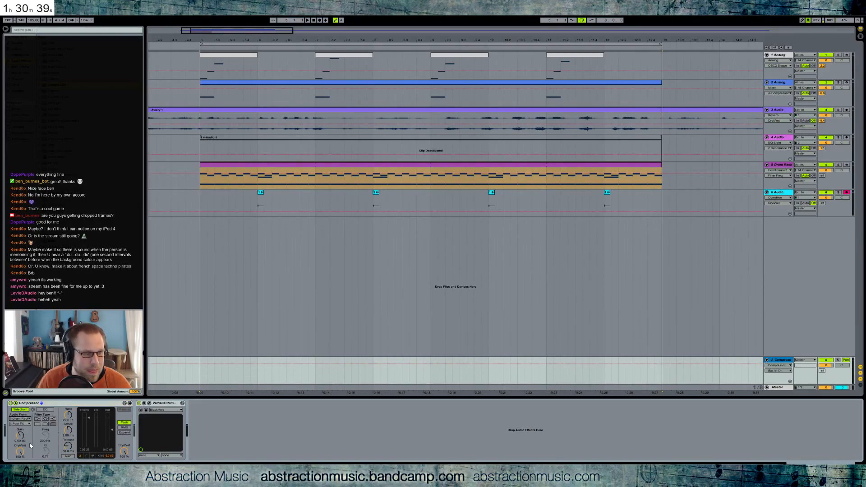
# Step: Check the Drum Rack's pads and tap the return A Compressor's sidechain from the rack's tonal pad, Pre FX
pyautogui.click(26, 424)
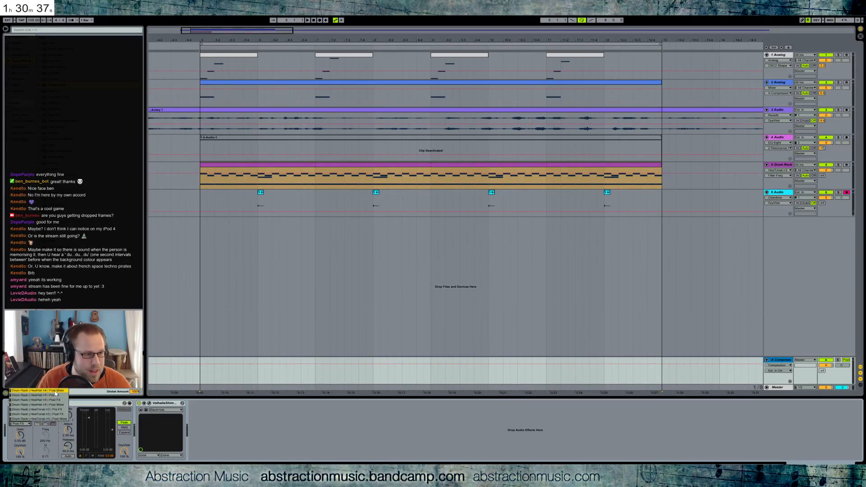
pyautogui.click(401, 165)
pyautogui.click(402, 165)
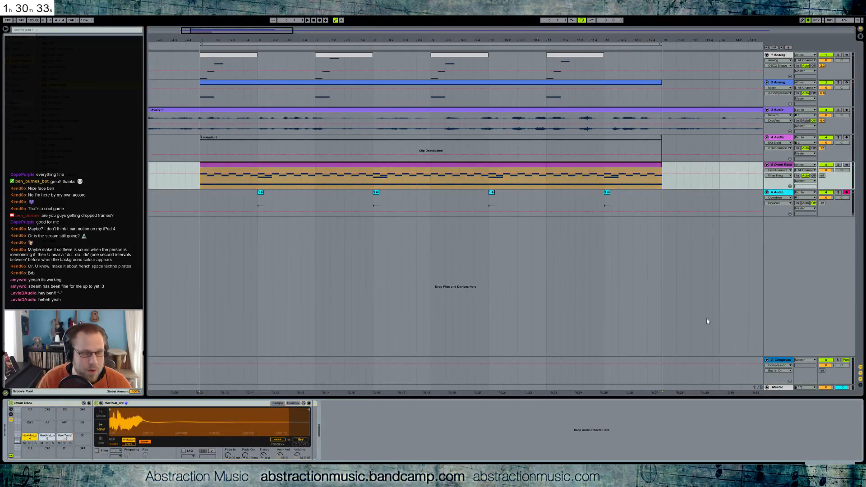
pyautogui.click(274, 372)
pyautogui.click(23, 419)
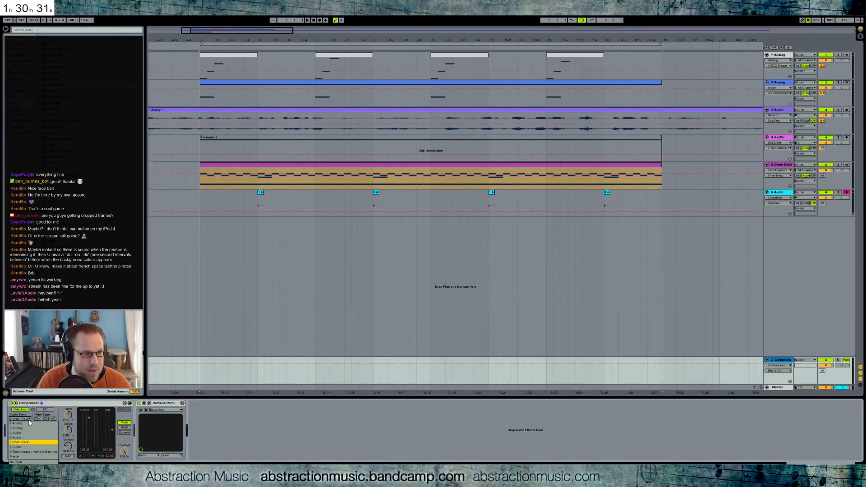
pyautogui.click(26, 419)
pyautogui.click(21, 424)
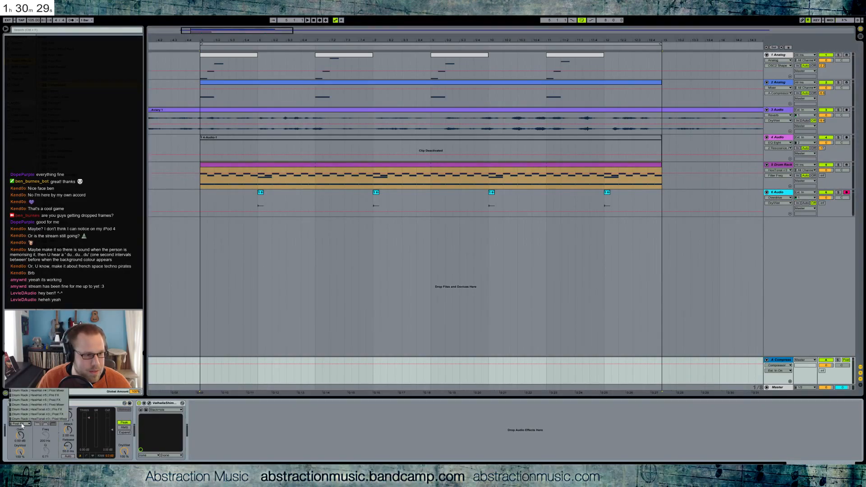
pyautogui.click(52, 409)
# Step: Raise the return A Compressor's sidechain gain, lower its threshold, and switch its sidechain tap to the tonal pad's Post FX signal
pyautogui.moveTo(20, 435); pyautogui.dragTo(20, 432)
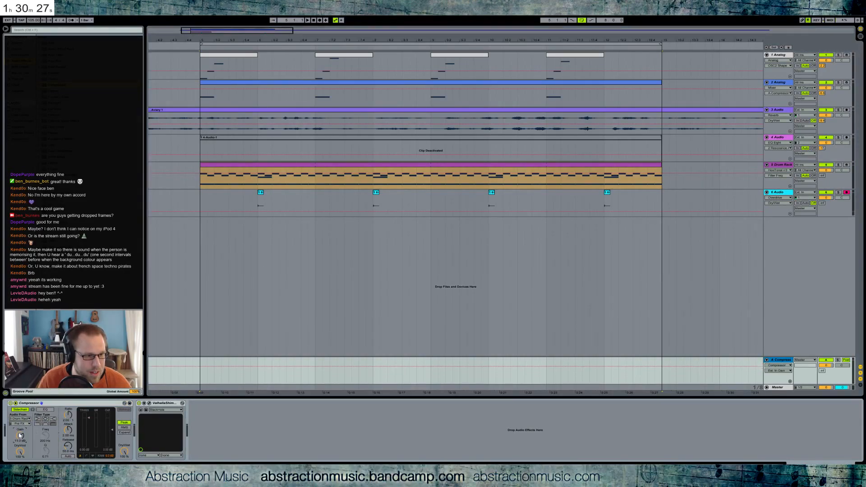
pyautogui.moveTo(89, 418); pyautogui.dragTo(89, 428)
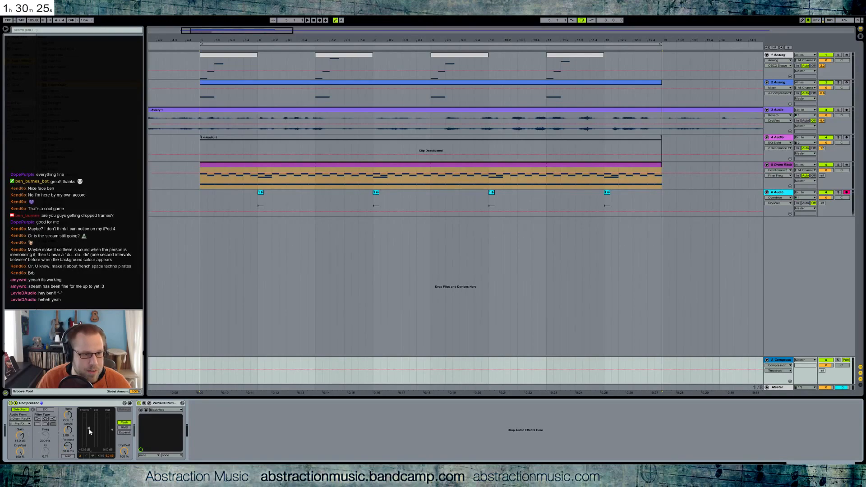
pyautogui.click(25, 418)
pyautogui.click(27, 441)
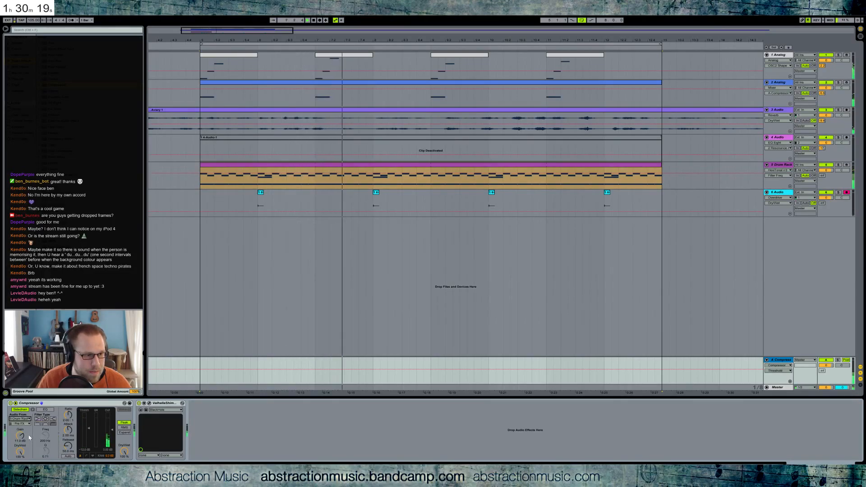
pyautogui.click(21, 424)
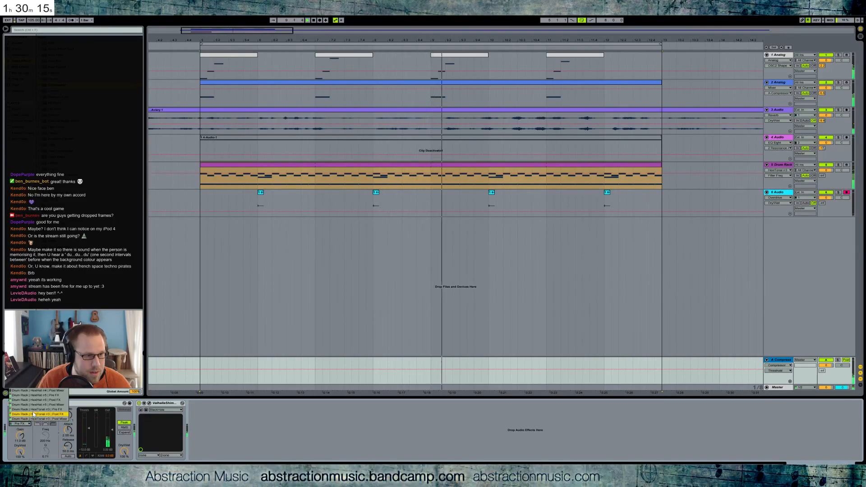
pyautogui.click(34, 414)
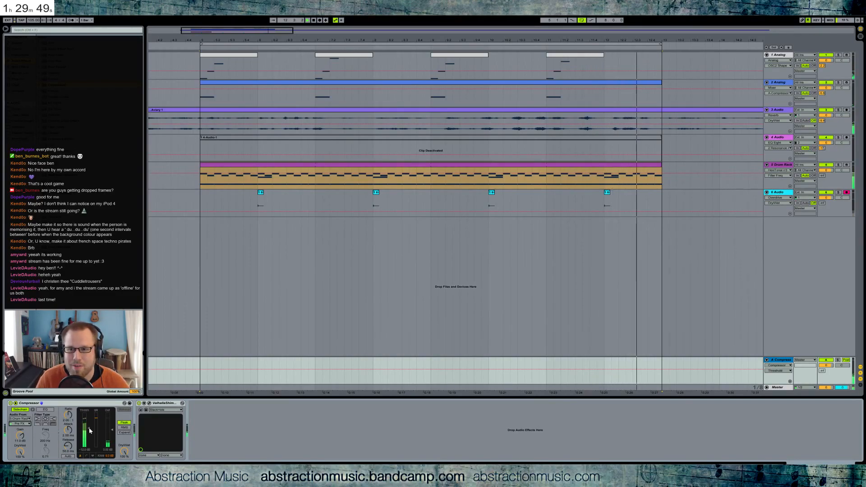
# Step: Open the Drum Rack clip and delete the v4 hat note at the start of its second bar
pyautogui.click(202, 193)
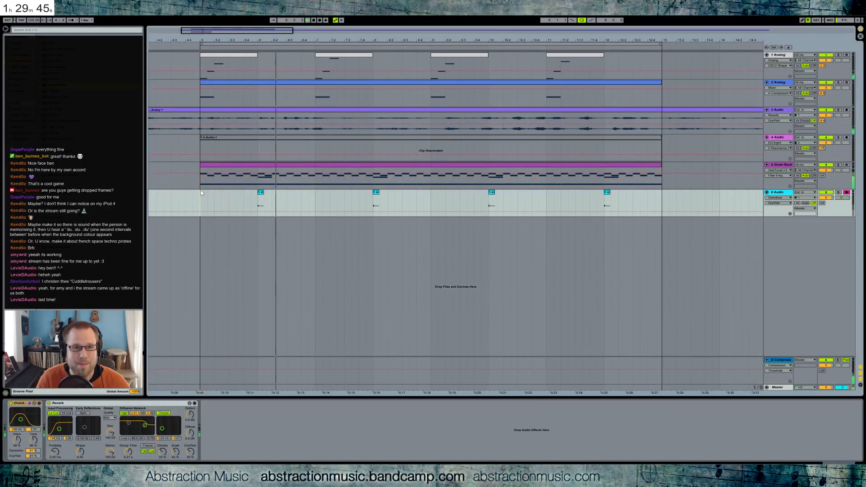
pyautogui.click(260, 192)
pyautogui.doubleClick(553, 169)
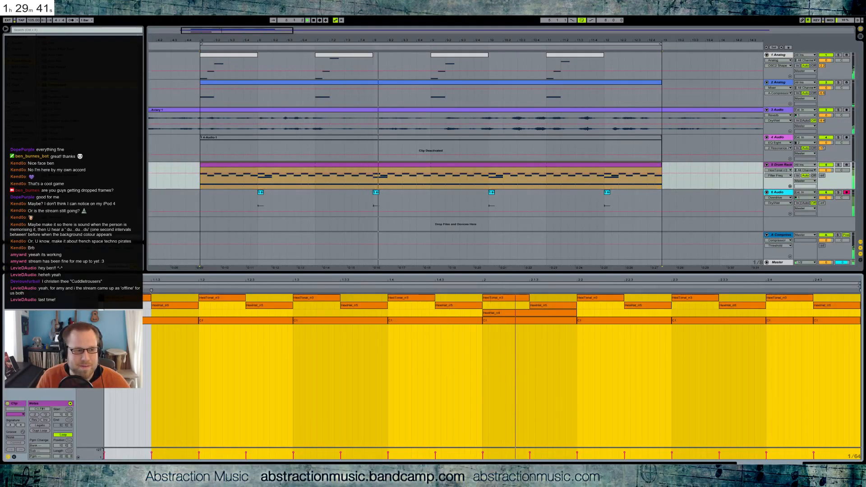
pyautogui.doubleClick(520, 317)
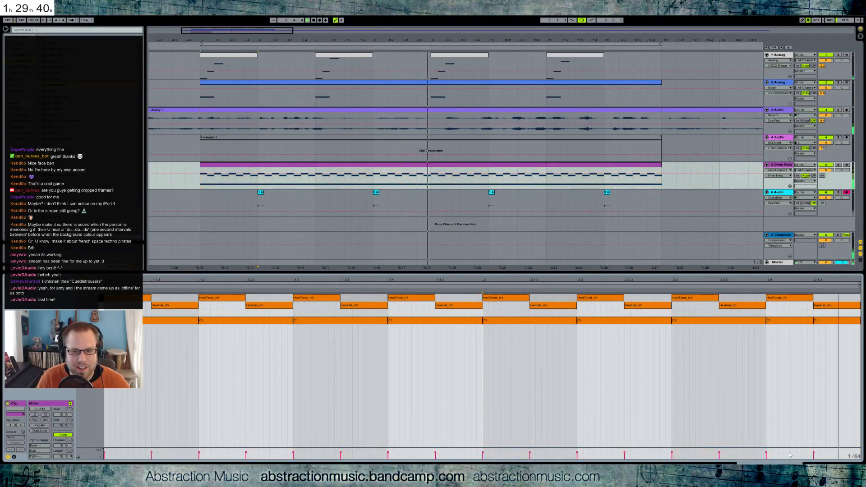
# Step: Return to the Drum Rack's devices and remove the v4 hat sample from its pad
pyautogui.click(841, 464)
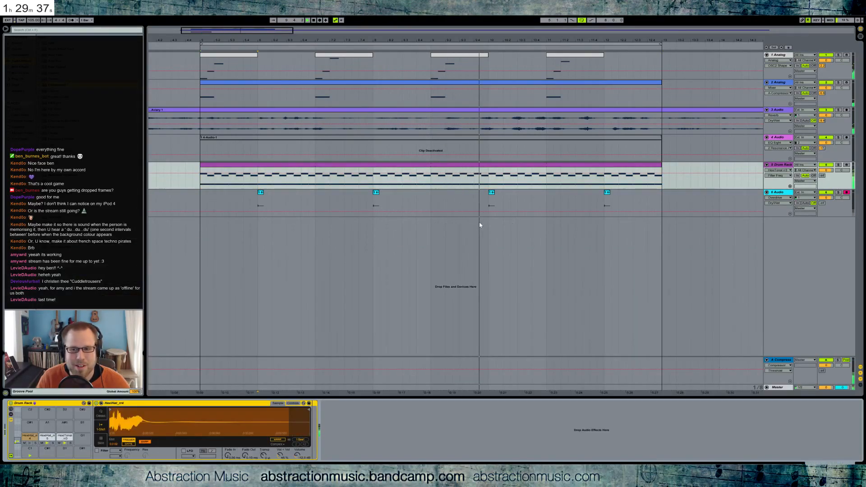
pyautogui.click(201, 203)
pyautogui.click(251, 165)
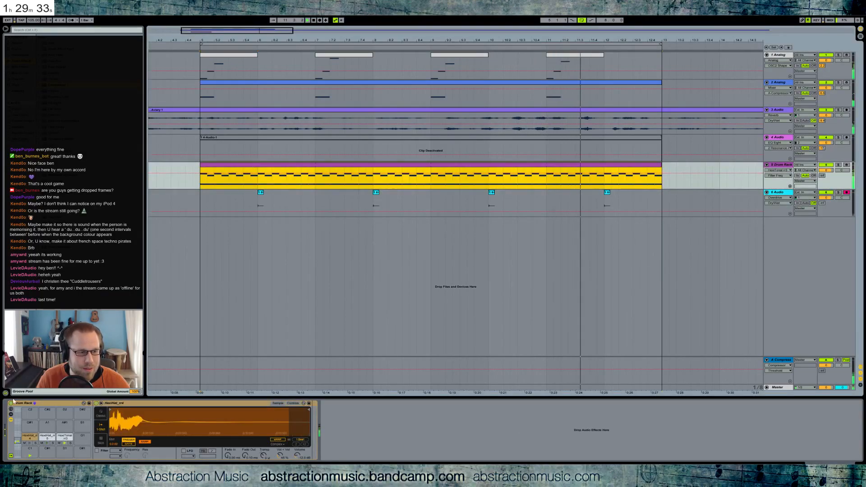
pyautogui.click(29, 449)
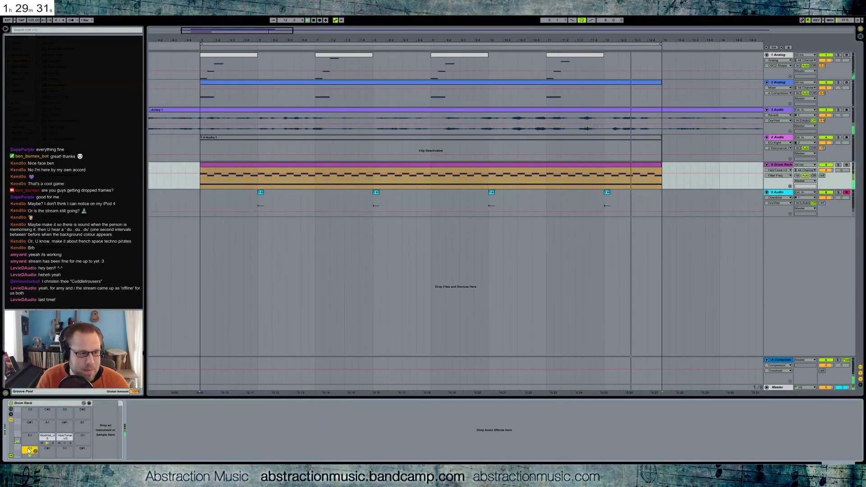
# Step: Solo return track A and lower the threshold of its Compressor further
pyautogui.click(837, 359)
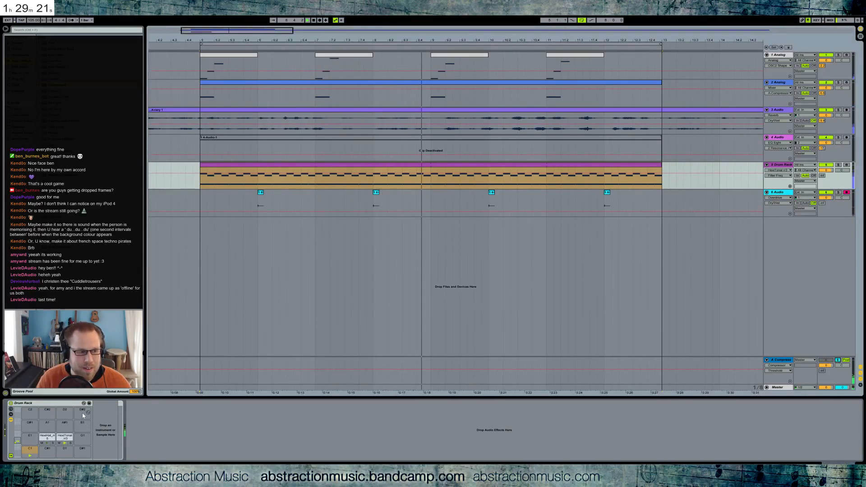
pyautogui.click(725, 363)
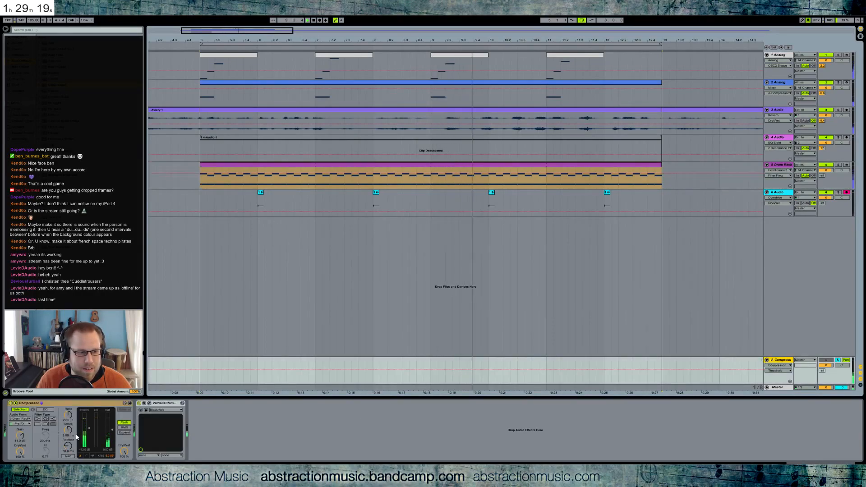
pyautogui.moveTo(89, 428); pyautogui.dragTo(91, 437)
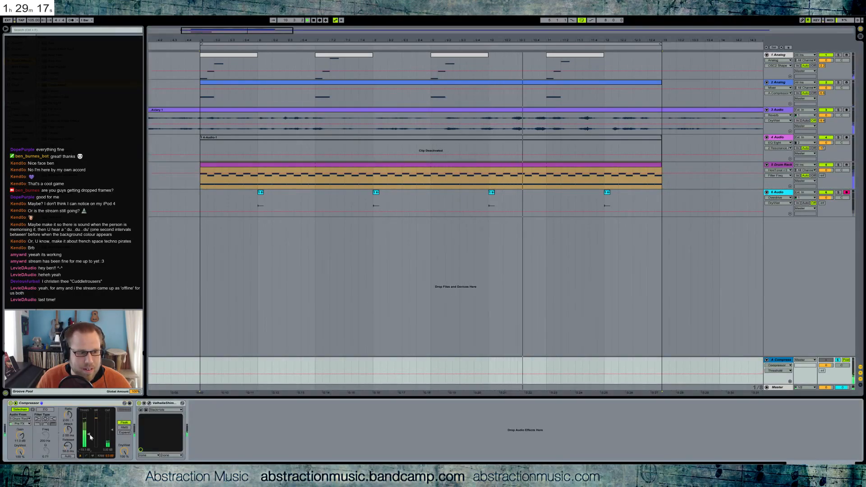
# Step: Raise the sidechain gain, move the Compressor behind the Valhalla reverb, readjust its threshold, and take return A out of solo
pyautogui.moveTo(20, 436); pyautogui.dragTo(235, 408)
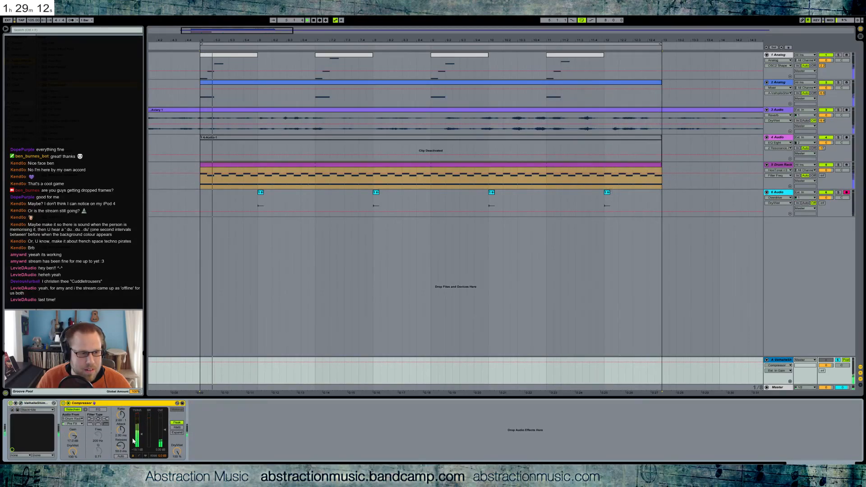
pyautogui.moveTo(134, 440); pyautogui.dragTo(142, 432)
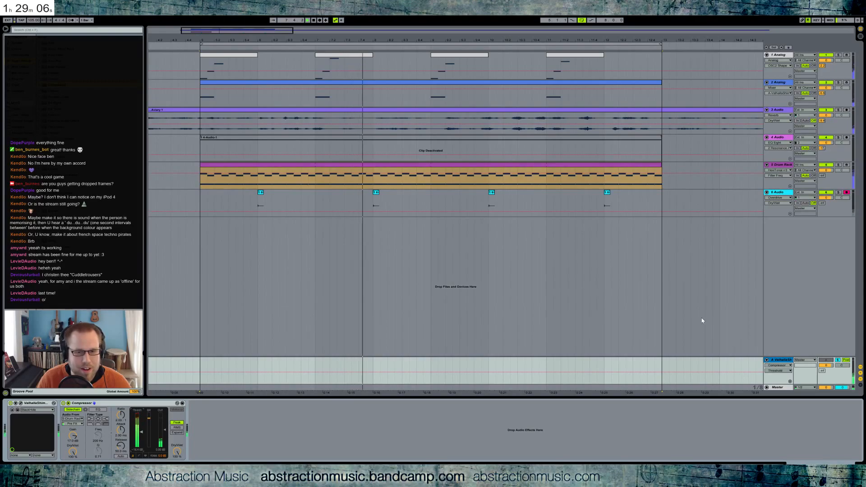
pyautogui.click(838, 360)
pyautogui.click(827, 360)
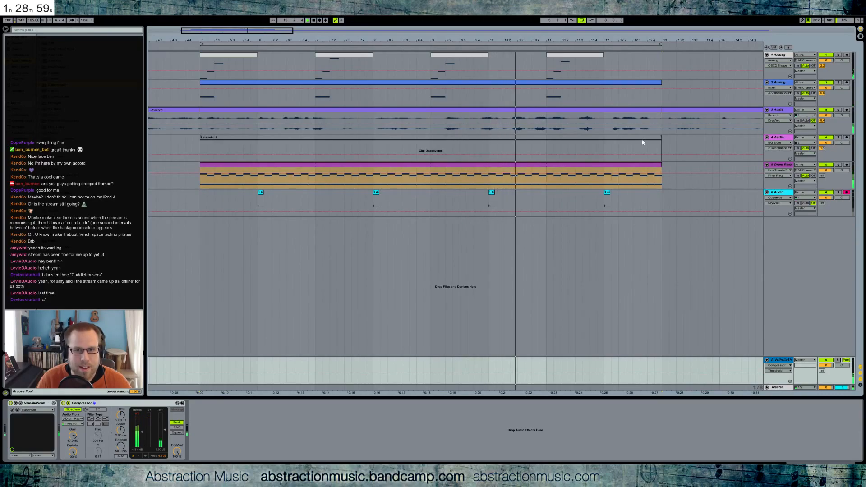
# Step: Reactivate the deactivated clip on the 4 Audio track to hear it, and delete it
pyautogui.click(625, 143)
pyautogui.press('0')
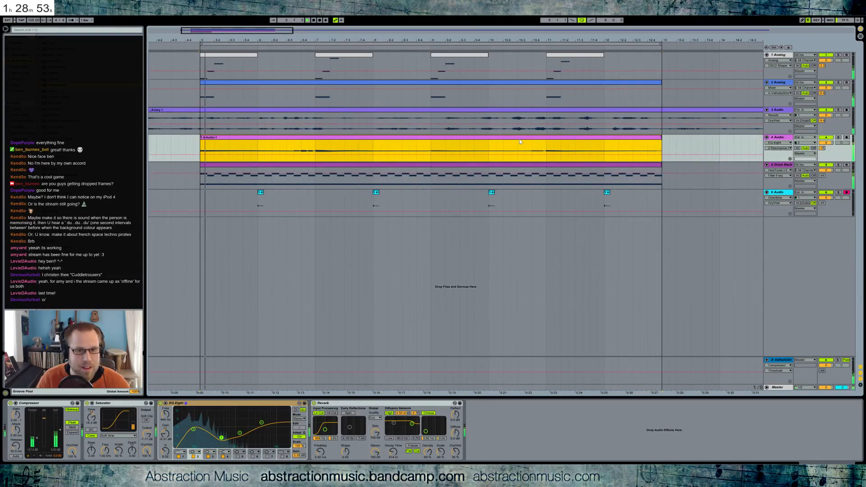
pyautogui.press('Delete')
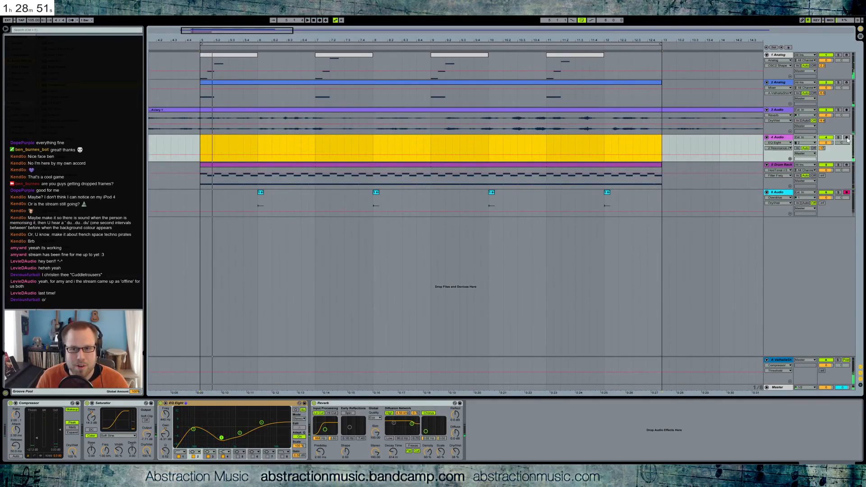
# Step: Arm the 4 Audio track with its output set to Sends Only and send A raised, and record a new take over the loop
pyautogui.click(846, 137)
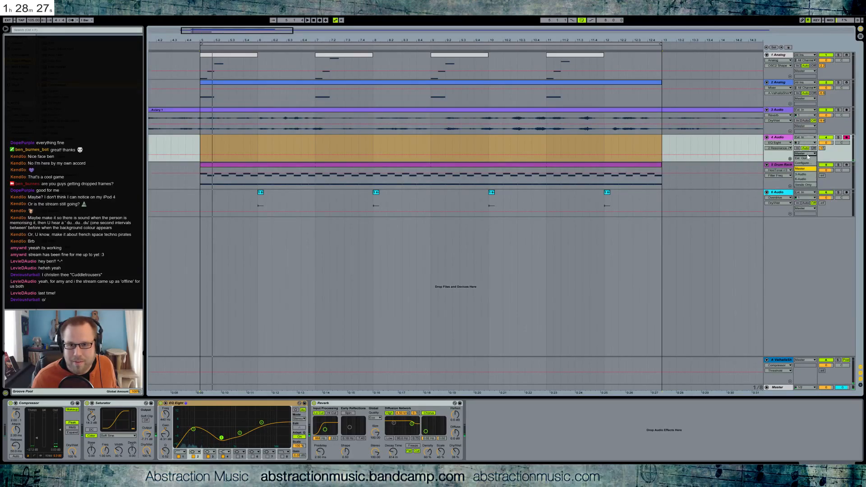
pyautogui.moveTo(822, 148); pyautogui.dragTo(823, 121)
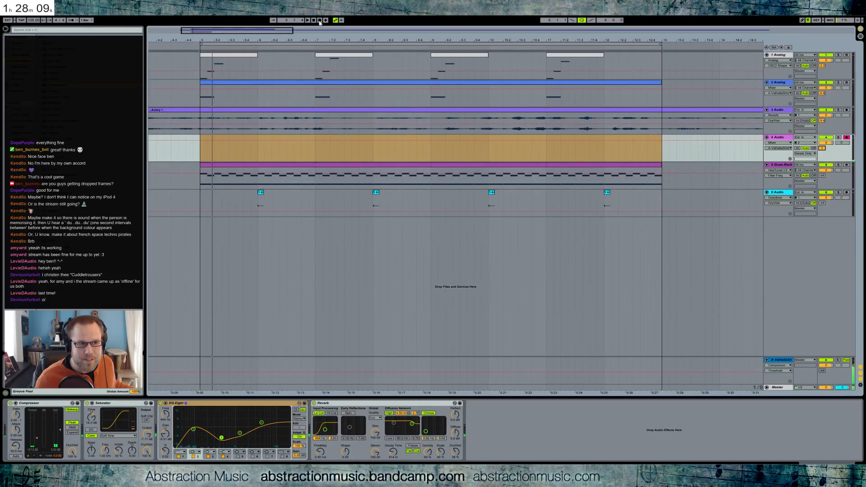
pyautogui.click(200, 155)
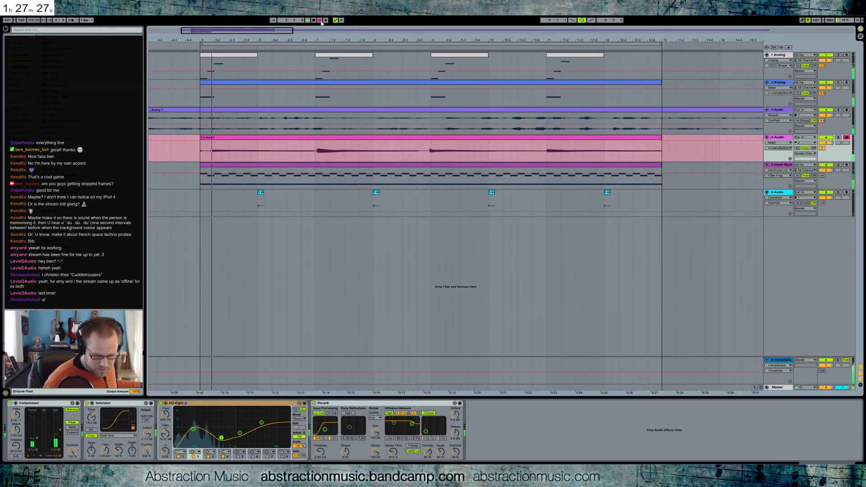
pyautogui.click(320, 21)
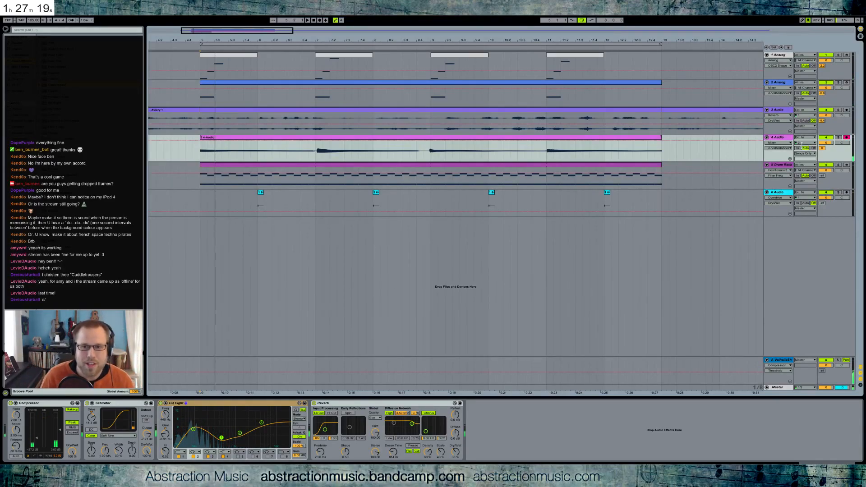
# Step: Lower the 4 Audio track's send A level during playback and align the recorded notes to the beat with warp markers
pyautogui.moveTo(824, 143); pyautogui.dragTo(822, 159)
pyautogui.press('space')
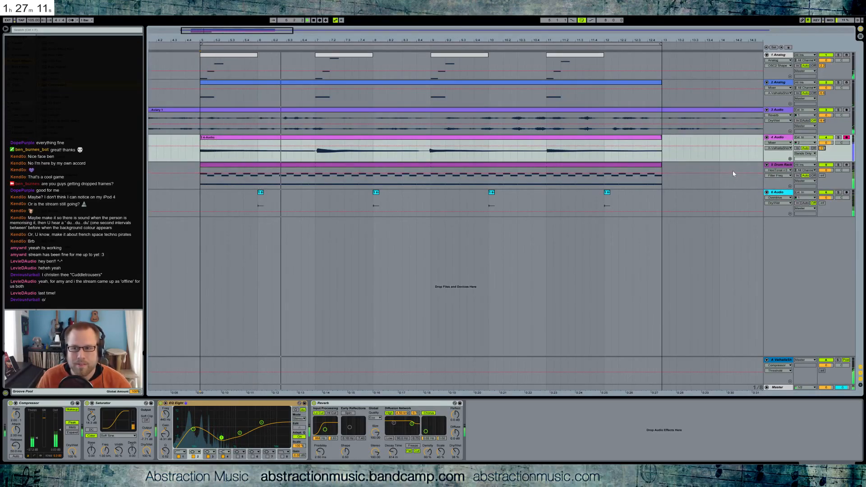
pyautogui.doubleClick(365, 142)
pyautogui.moveTo(571, 292); pyautogui.dragTo(569, 292)
pyautogui.moveTo(660, 291); pyautogui.dragTo(663, 291)
pyautogui.moveTo(757, 292); pyautogui.dragTo(755, 292)
pyautogui.hotkey('shift', 'Tab')
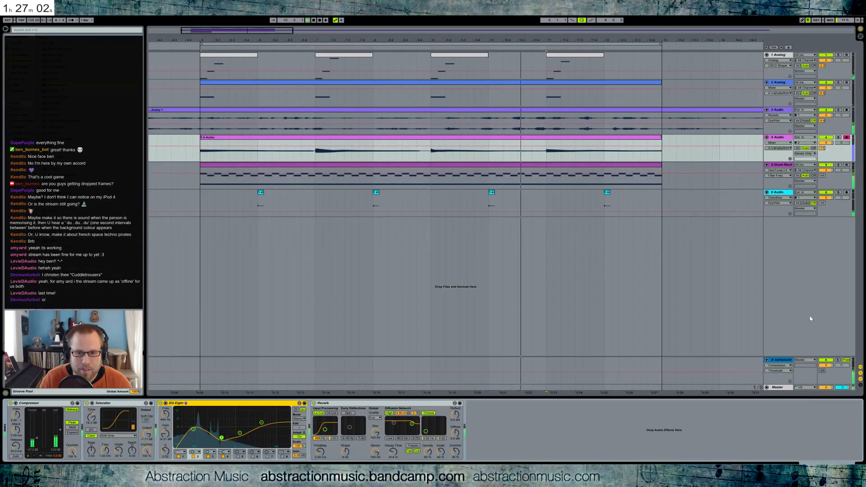
# Step: Insert a Saturator between the Valhalla reverb and the Compressor on return A, and set its curve type to Hard Curve
pyautogui.click(785, 383)
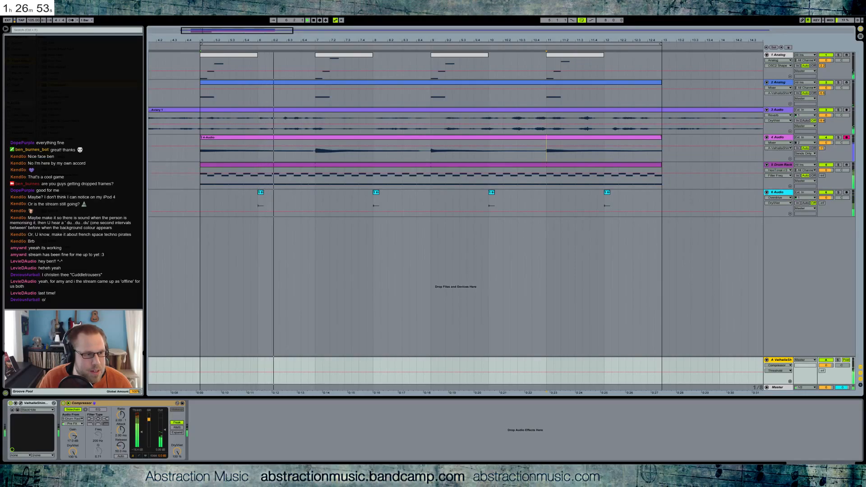
pyautogui.click(62, 404)
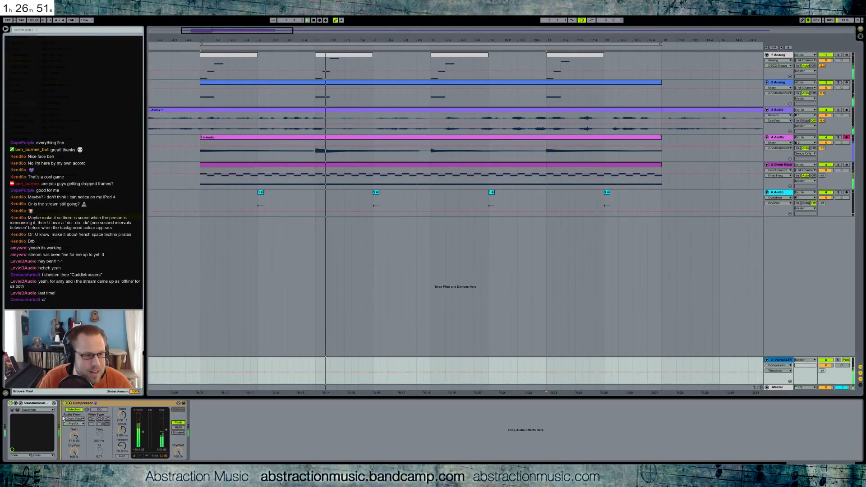
pyautogui.moveTo(63, 419); pyautogui.dragTo(73, 427)
pyautogui.click(94, 436)
pyautogui.click(94, 450)
# Step: Raise the return A Saturator's drive and lower its output to compensate, fine-tuning both while the loop plays
pyautogui.moveTo(67, 417); pyautogui.dragTo(68, 418)
pyautogui.moveTo(123, 434); pyautogui.dragTo(122, 442)
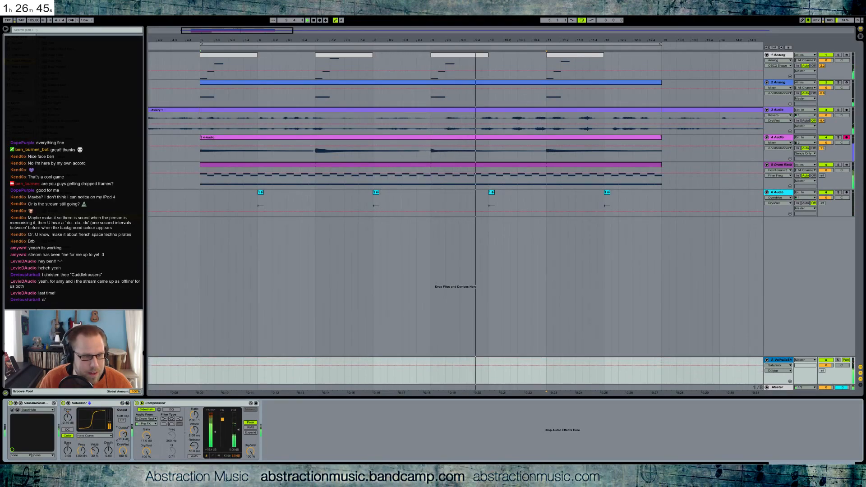
pyautogui.moveTo(68, 418); pyautogui.dragTo(67, 415)
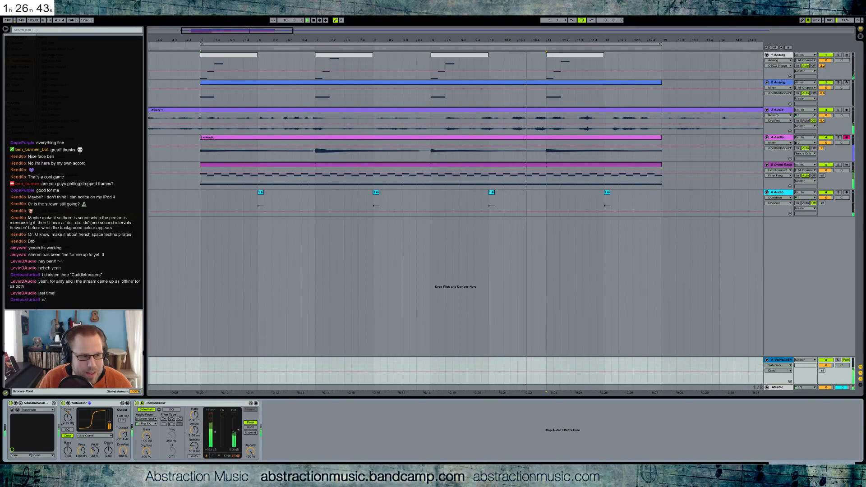
pyautogui.click(123, 433)
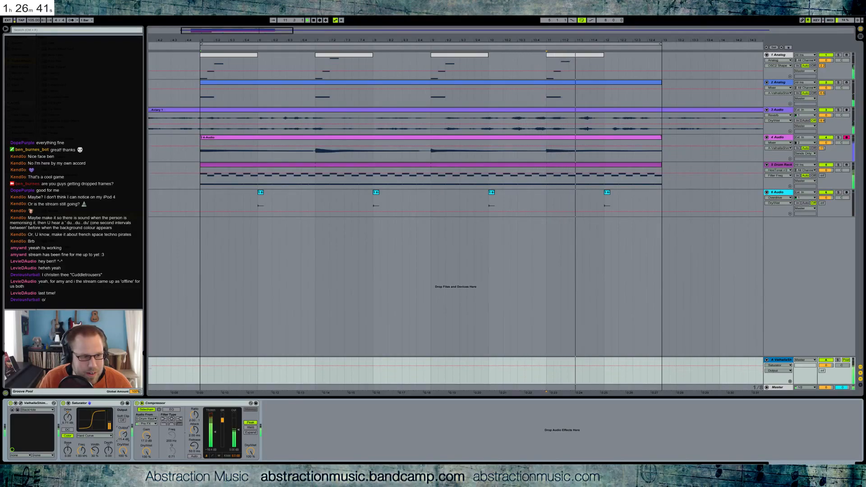
pyautogui.moveTo(67, 418); pyautogui.dragTo(67, 419)
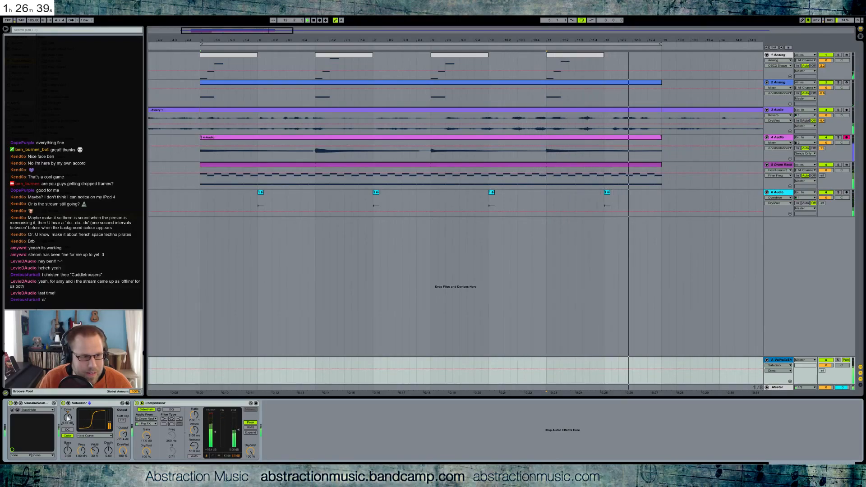
# Step: Try grouping the return A Saturator into an Audio Effect Rack with a second parallel chain at a lowered volume
pyautogui.hotkey('ctrl', 'g')
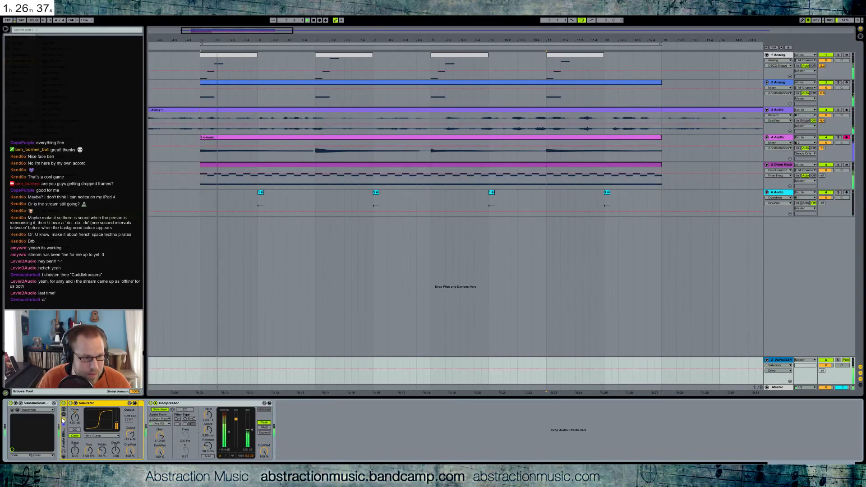
pyautogui.click(64, 413)
pyautogui.click(84, 422)
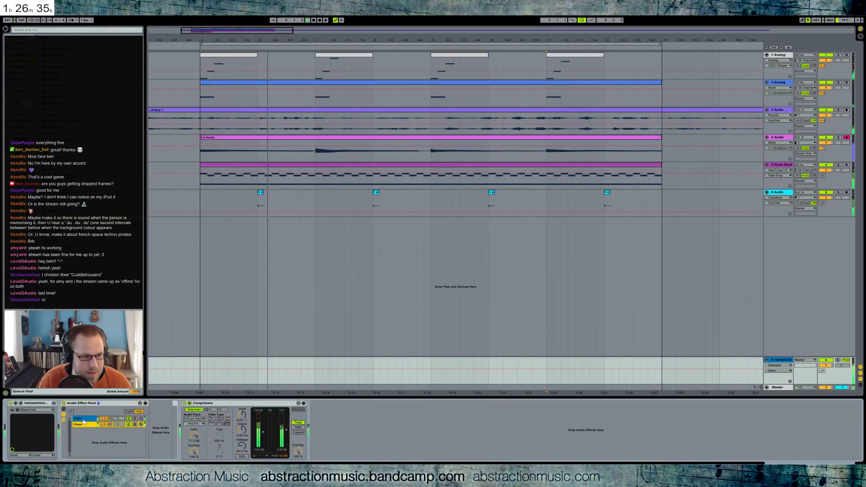
pyautogui.click(84, 423)
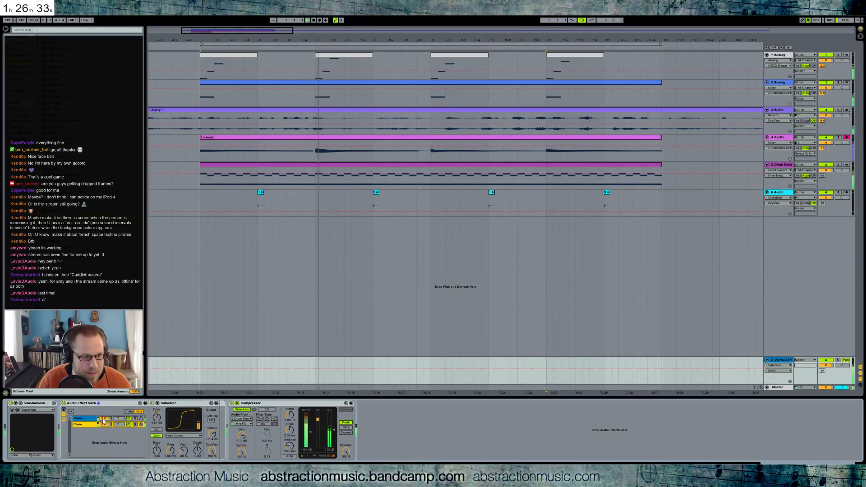
pyautogui.click(84, 419)
pyautogui.moveTo(104, 424); pyautogui.dragTo(104, 446)
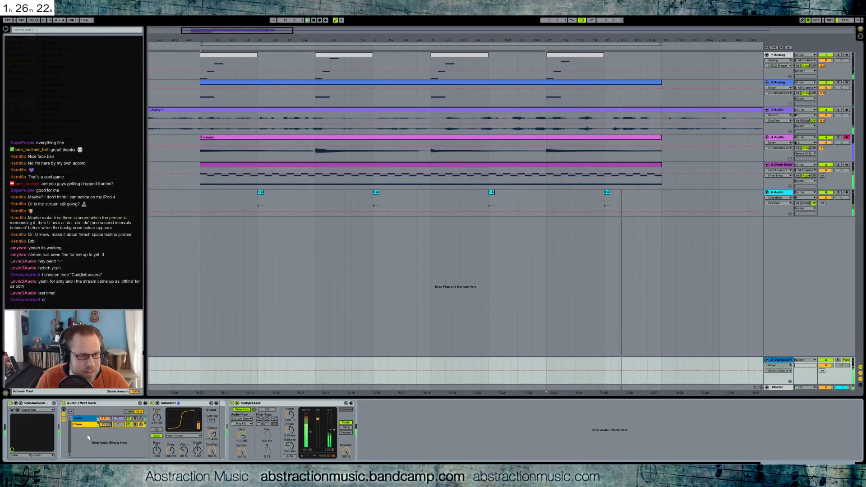
# Step: Delete the rack's second chain and dissolve the rack, leaving the Saturator on its own on return A
pyautogui.click(93, 423)
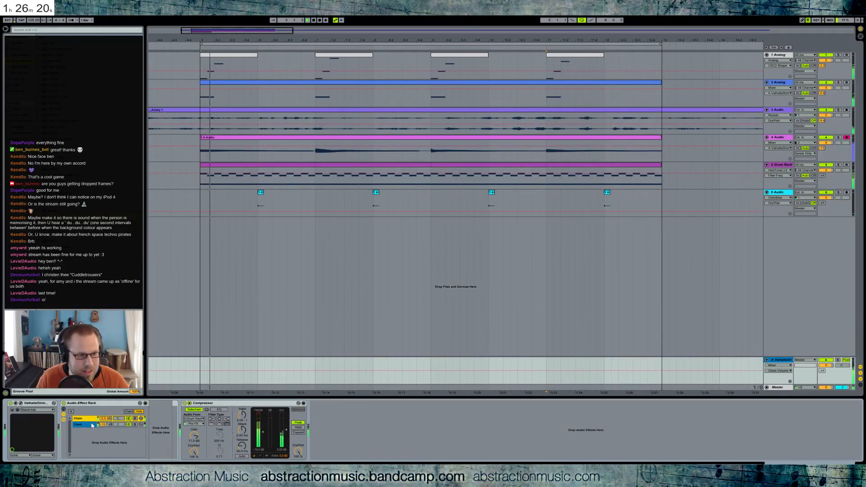
pyautogui.press('Delete')
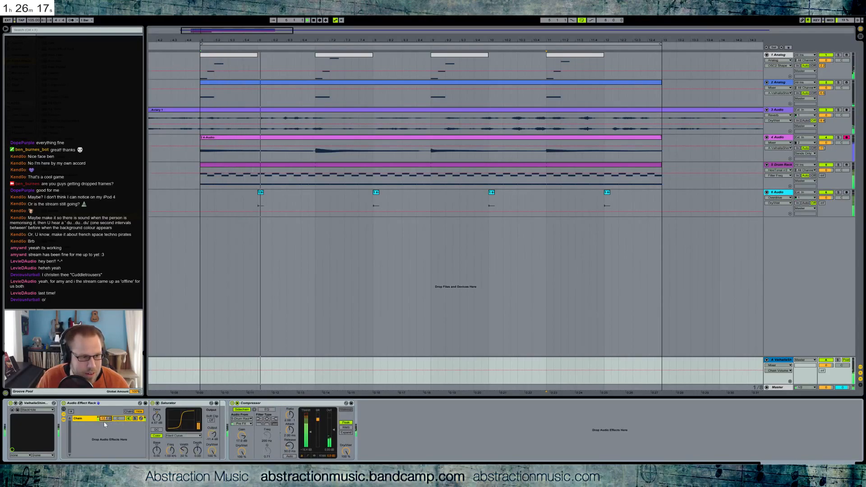
pyautogui.click(109, 405)
pyautogui.press('Delete')
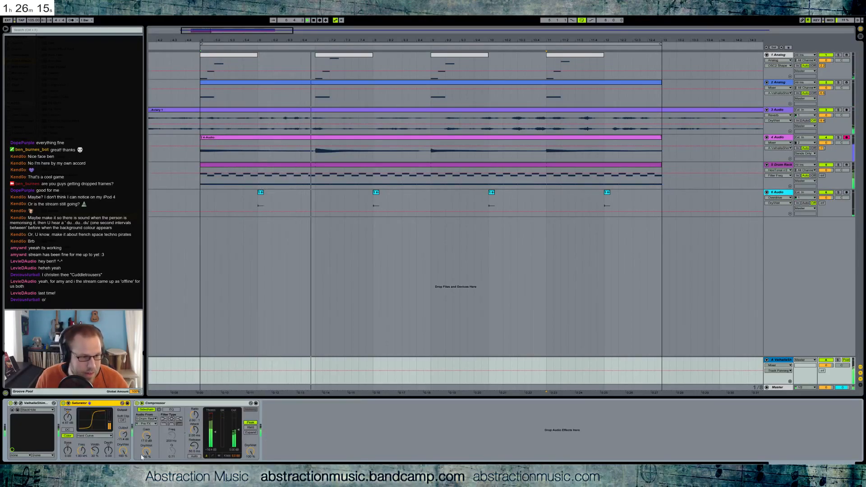
# Step: Lower the return A Saturator's dry/wet mix and fine-tune its output, Base and Width while the loop plays
pyautogui.moveTo(121, 453); pyautogui.dragTo(128, 456)
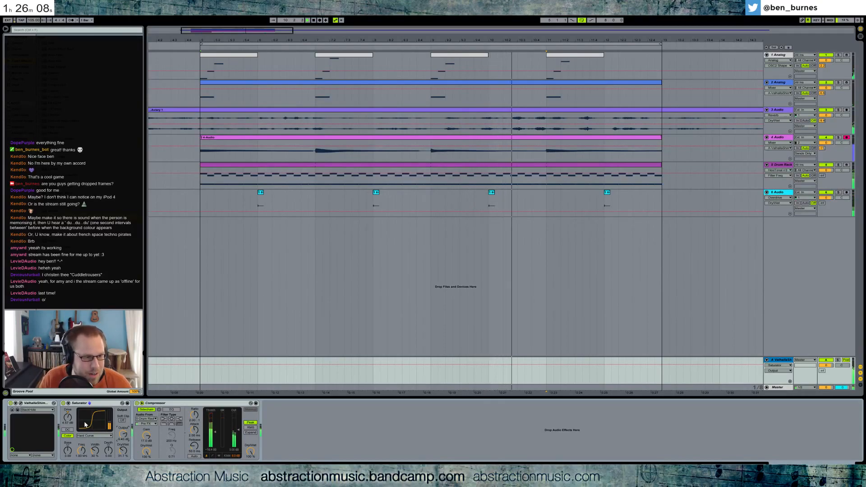
pyautogui.click(67, 451)
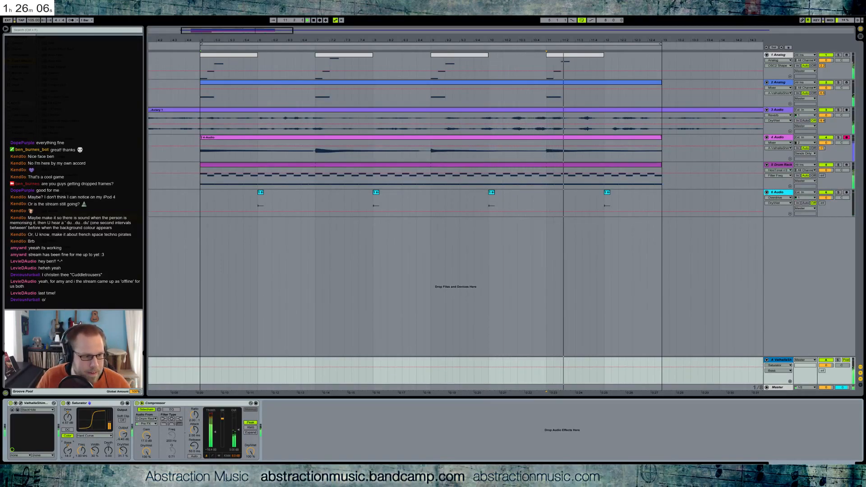
pyautogui.moveTo(67, 450); pyautogui.dragTo(67, 469)
pyautogui.moveTo(108, 451)
pyautogui.mouseDown()
pyautogui.moveTo(108, 439)
pyautogui.moveTo(81, 445)
pyautogui.moveTo(94, 449)
pyautogui.moveTo(67, 445)
pyautogui.moveTo(81, 466)
pyautogui.moveTo(95, 449)
pyautogui.mouseUp()
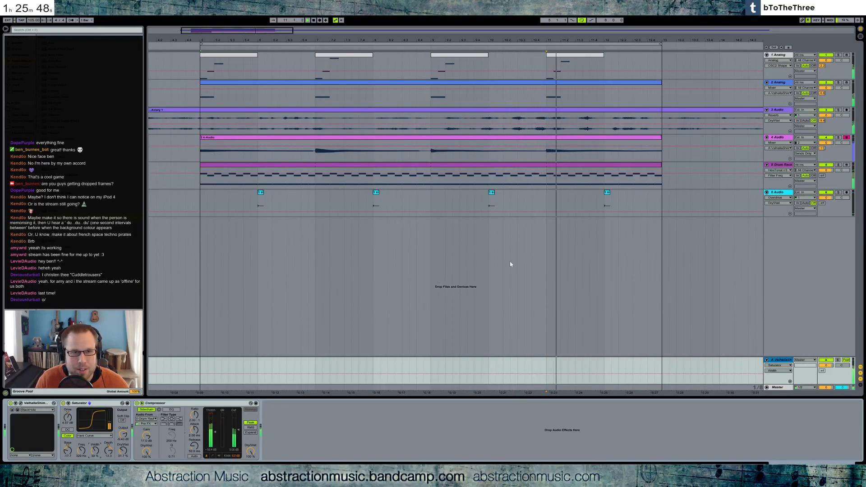
# Step: Show the chain list of the 5 Drum Rack and raise the volume of its second chain
pyautogui.click(242, 60)
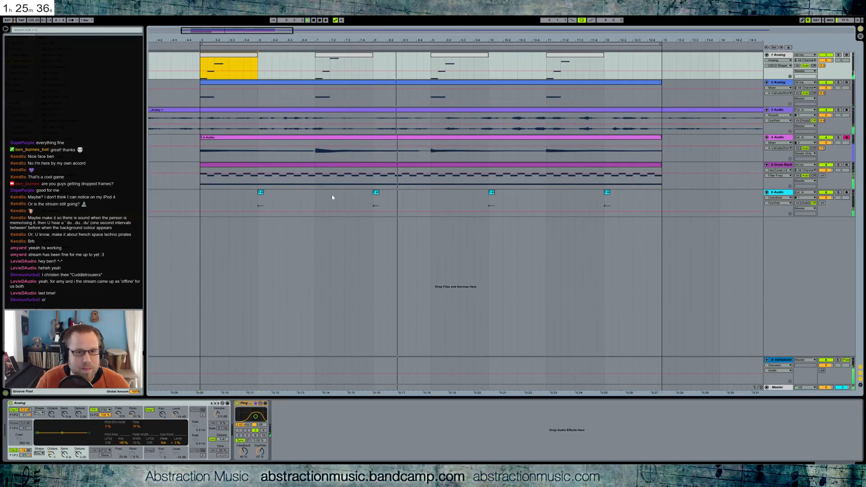
pyautogui.click(379, 174)
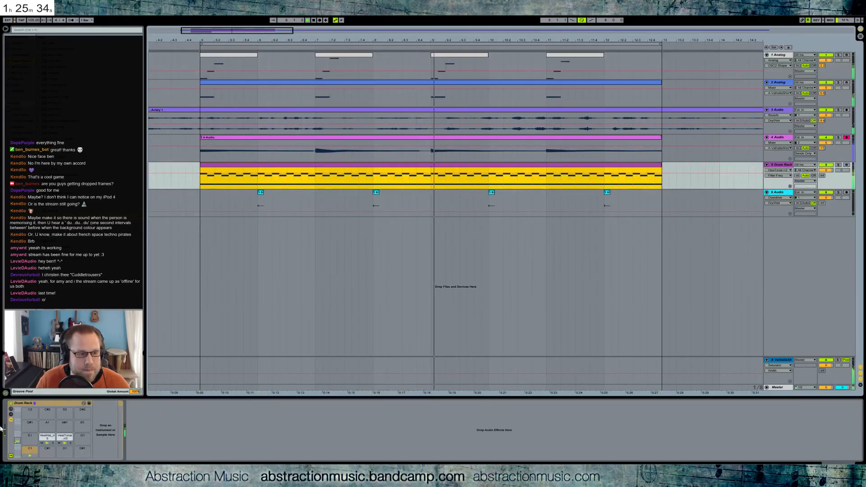
pyautogui.click(47, 442)
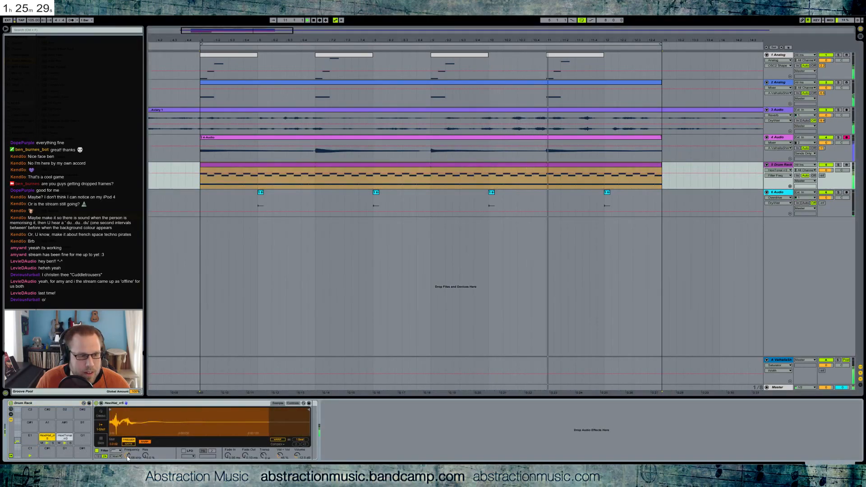
pyautogui.click(11, 419)
pyautogui.moveTo(136, 421)
pyautogui.mouseDown()
pyautogui.moveTo(136, 429)
pyautogui.moveTo(136, 409)
pyautogui.mouseUp()
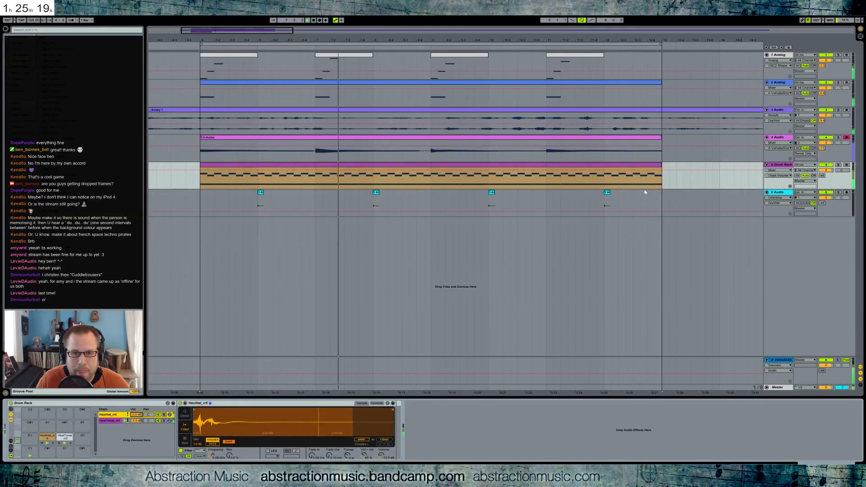
# Step: Lengthen the decay time of the Reverb on 6 Audio to about 5.7 s and raise the track's send A level
pyautogui.click(774, 193)
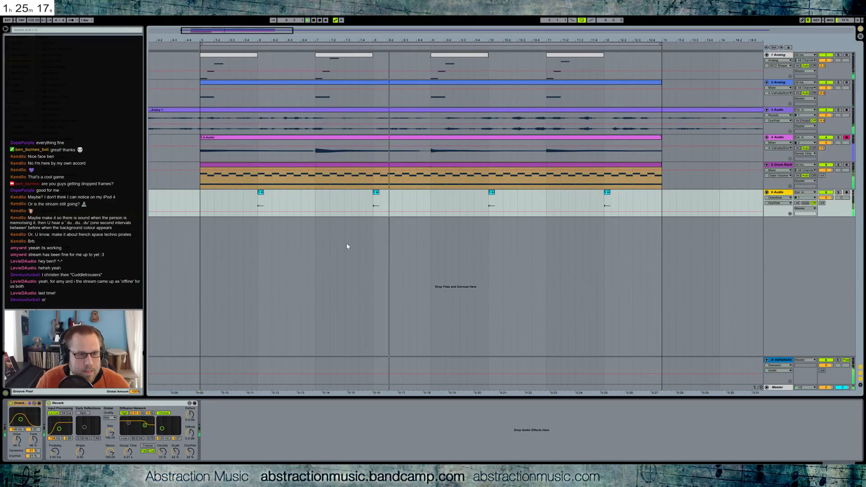
pyautogui.moveTo(128, 453); pyautogui.dragTo(128, 448)
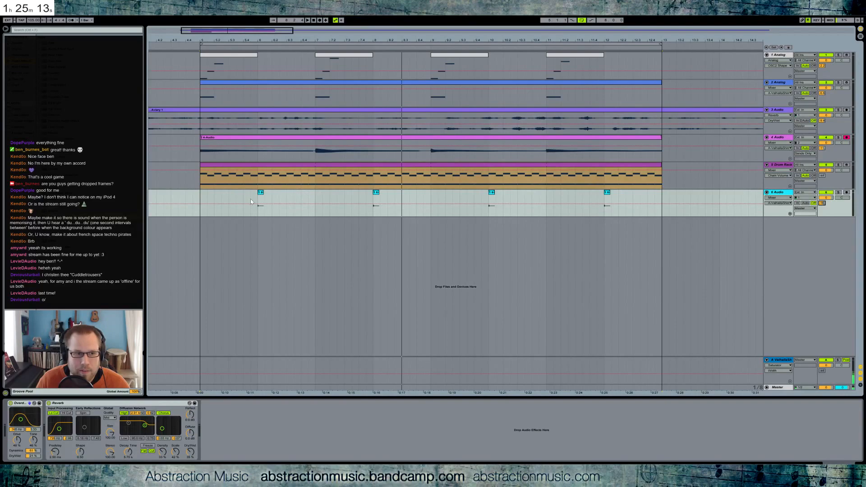
pyautogui.click(257, 202)
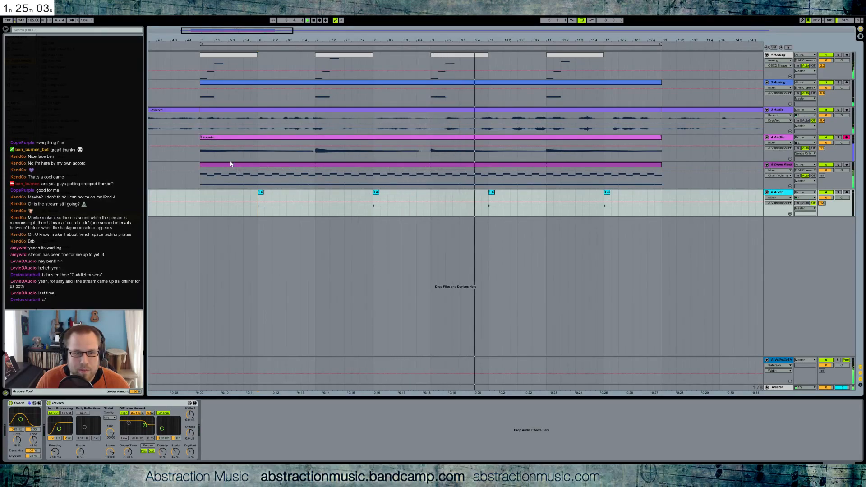
# Step: Open the ValhallaShimmer plug-in window on return A to inspect its reverb settings
pyautogui.click(784, 360)
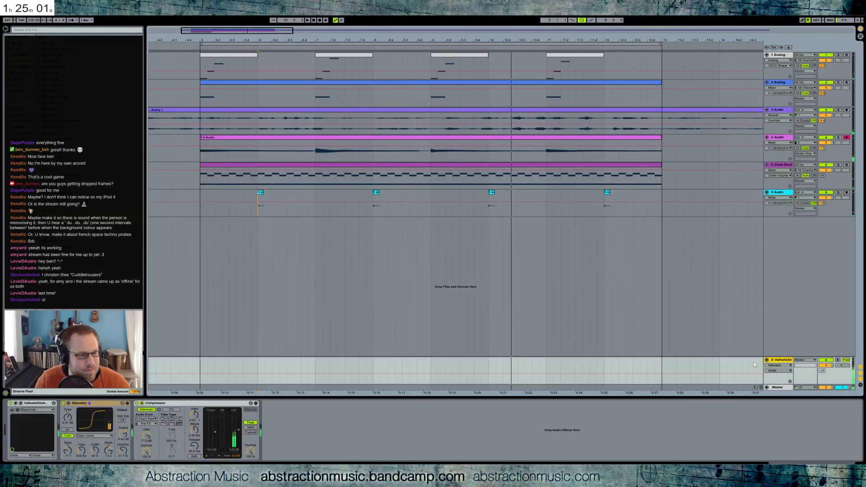
pyautogui.click(21, 404)
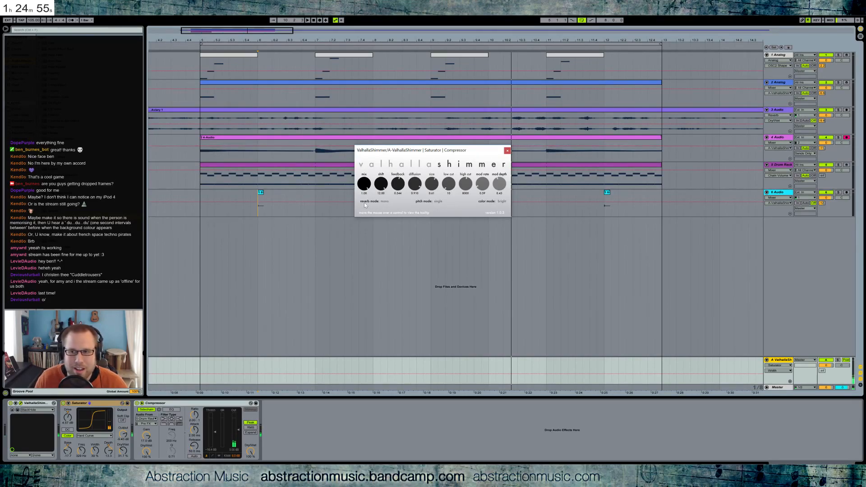
pyautogui.moveTo(472, 152); pyautogui.dragTo(467, 175)
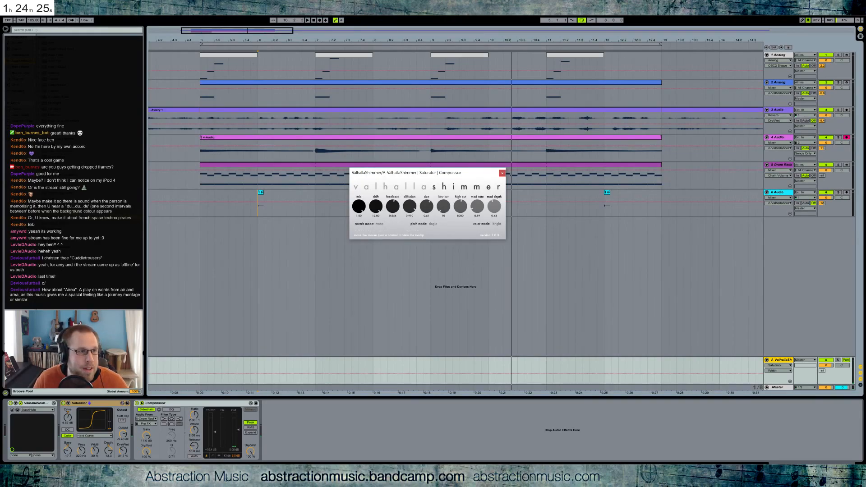
# Step: Save the Live Set as "2016-03-09 Airea" in the 2 Hour Tracks 2016 folder of Ableton Projects
pyautogui.hotkey('ctrl', 'shift', 's')
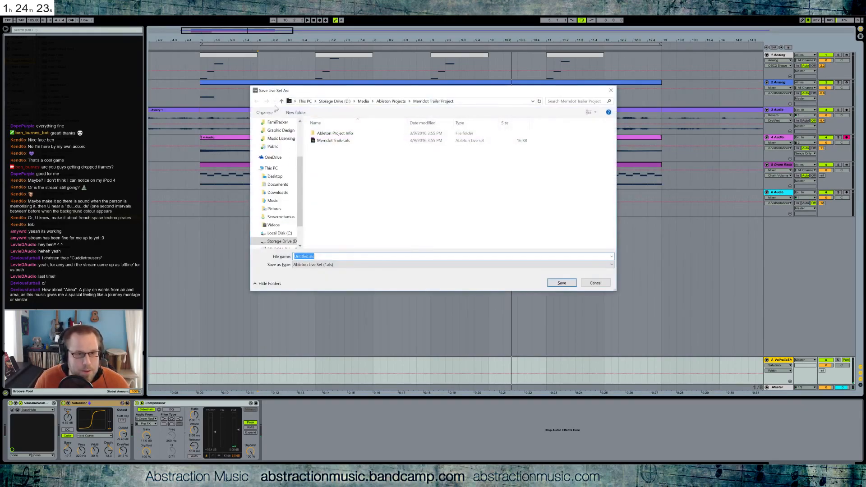
pyautogui.click(391, 101)
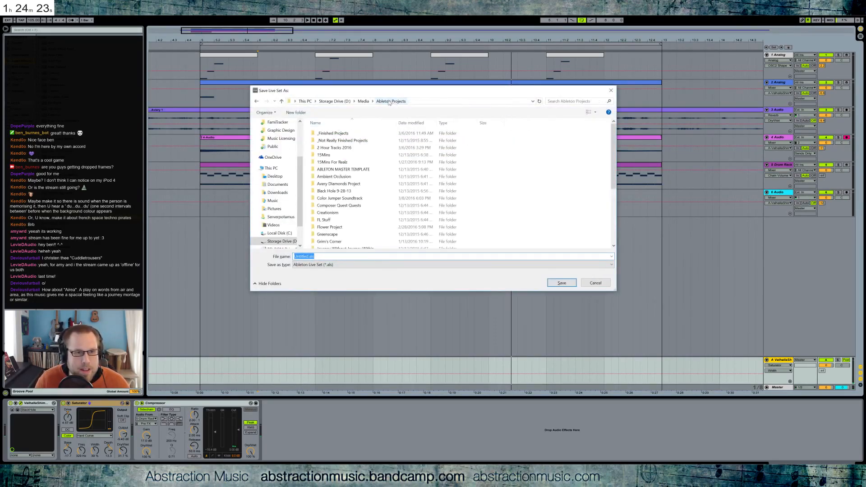
pyautogui.doubleClick(334, 148)
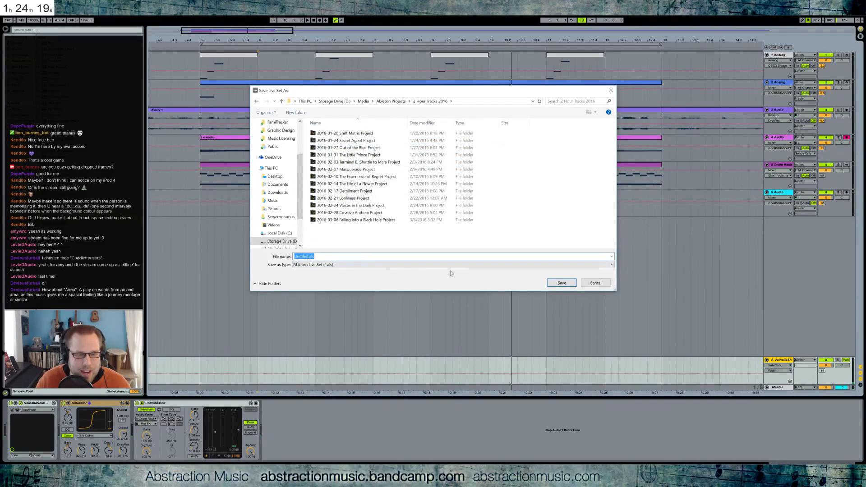
pyautogui.write('2016-03-09')
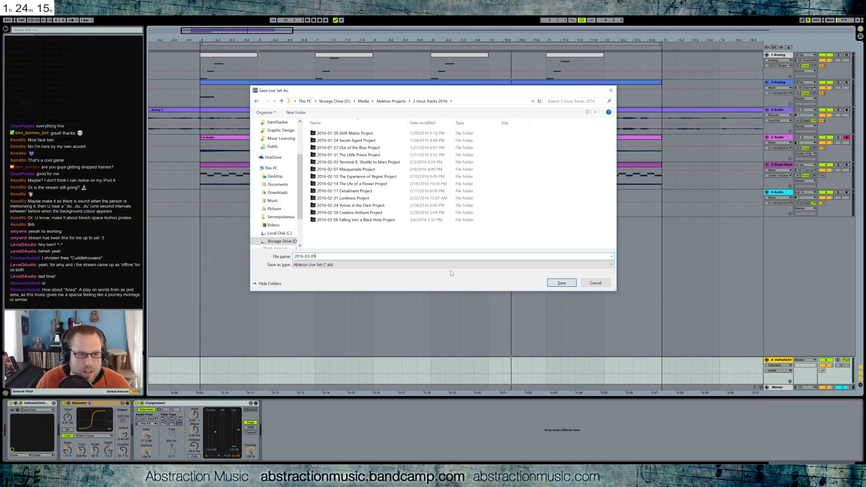
pyautogui.write(' Aire')
pyautogui.press('Return')
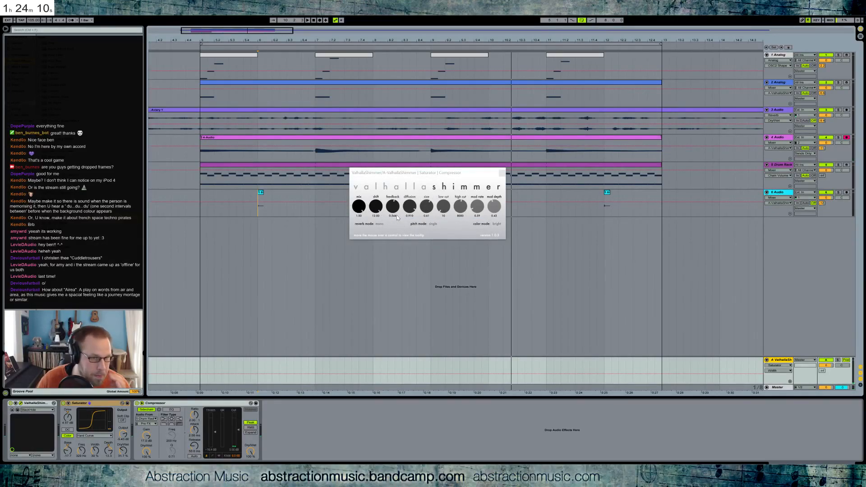
# Step: Add a fade-in to the 3 Audio clip from its start at bar 4 to about bar 5, and audition it
pyautogui.click(777, 110)
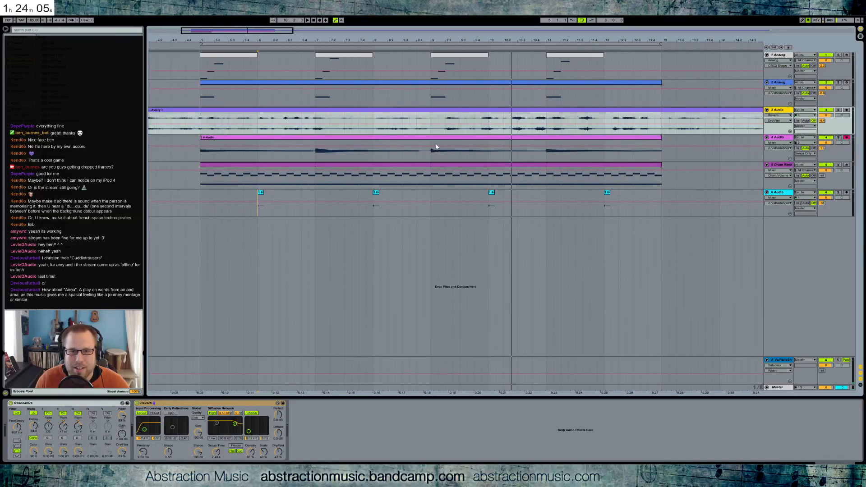
pyautogui.moveTo(233, 34); pyautogui.dragTo(238, 33)
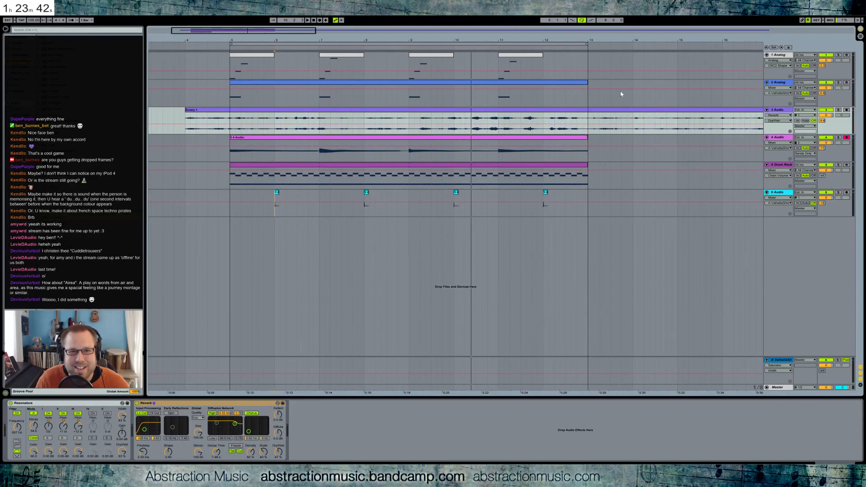
pyautogui.click(251, 56)
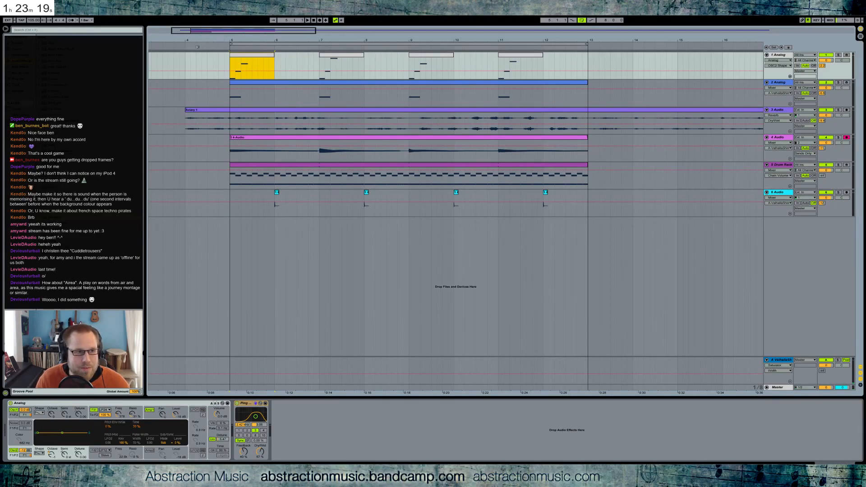
pyautogui.click(205, 109)
pyautogui.click(195, 116)
pyautogui.moveTo(186, 116); pyautogui.dragTo(226, 113)
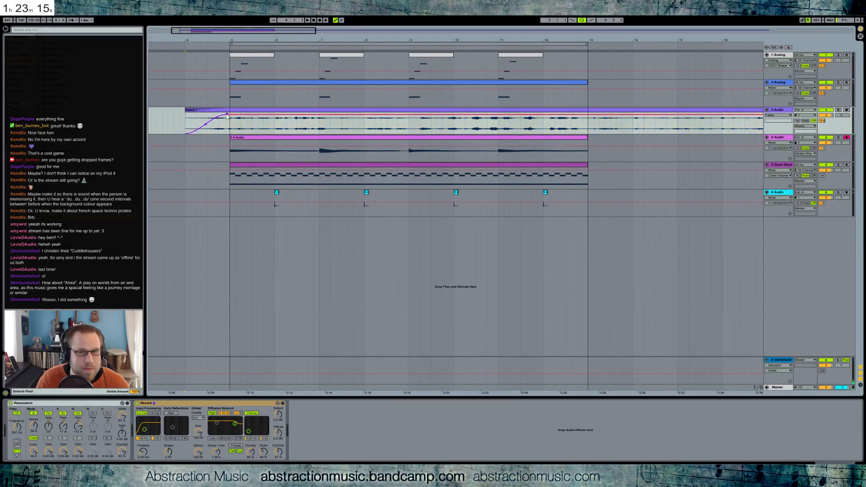
pyautogui.press('space')
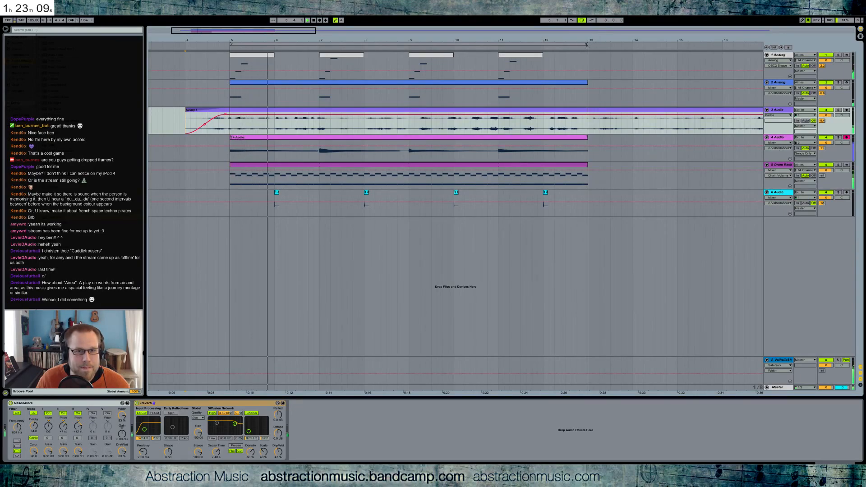
pyautogui.moveTo(326, 30); pyautogui.dragTo(336, 22)
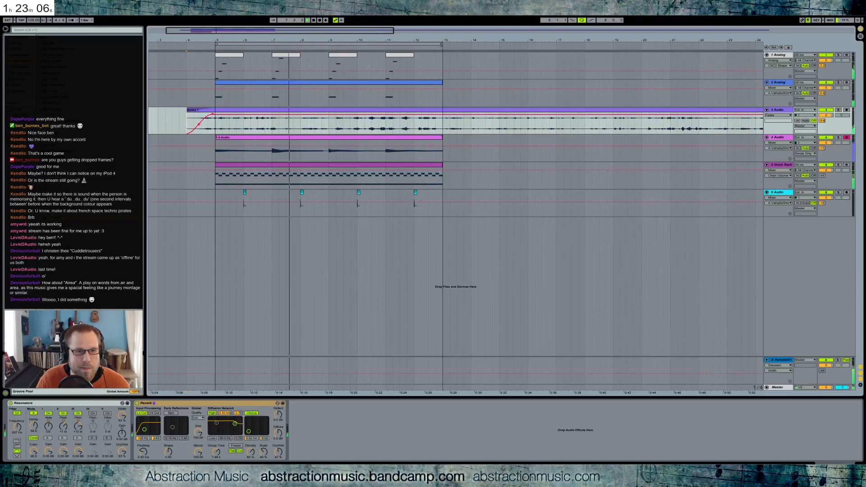
pyautogui.press('space')
# Step: Duplicate the 2 Analog clip and the group of 1 Analog clips so both parts continue from bar 13 to bar 21
pyautogui.click(382, 86)
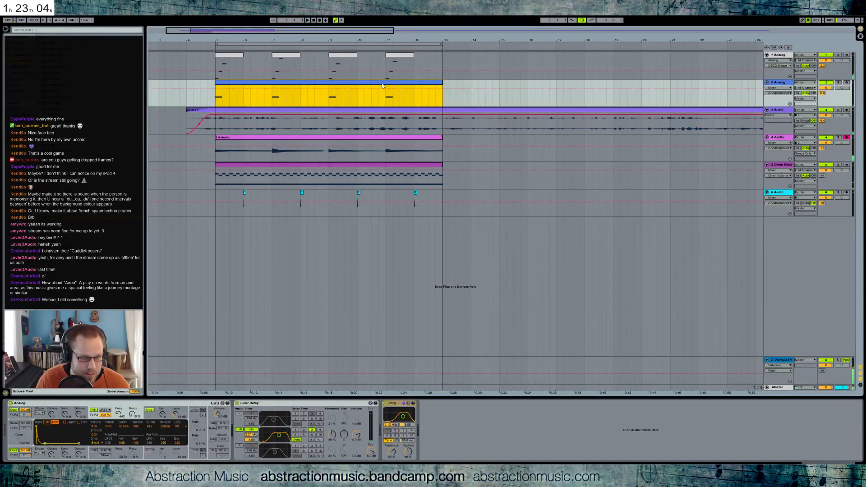
pyautogui.hotkey('ctrl', 'd')
pyautogui.keyDown('shift'); pyautogui.click(439, 86); pyautogui.keyUp('shift')
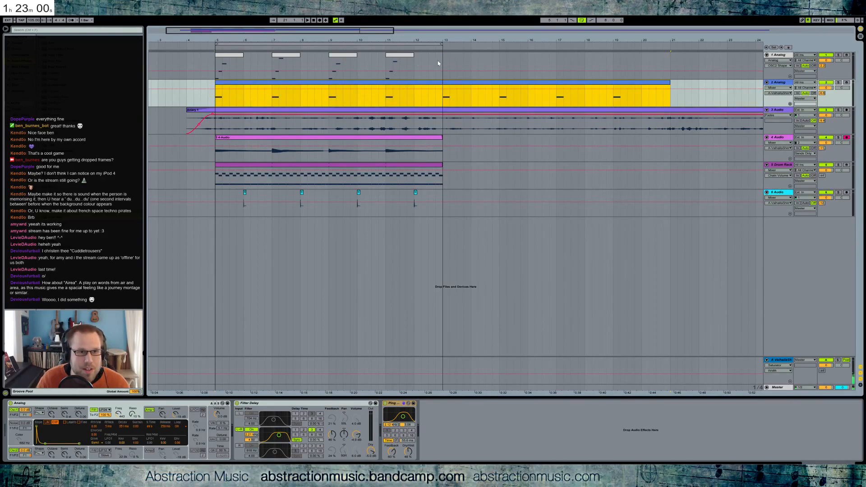
pyautogui.moveTo(442, 66); pyautogui.dragTo(218, 68)
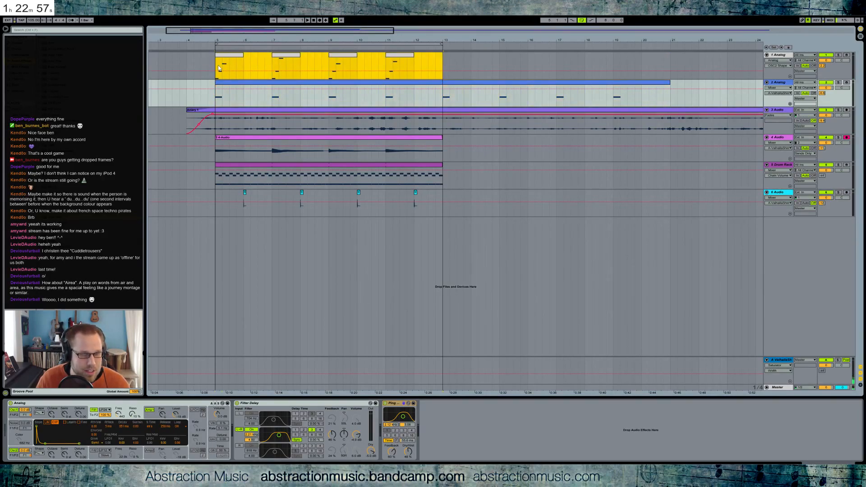
pyautogui.hotkey('ctrl', 'd')
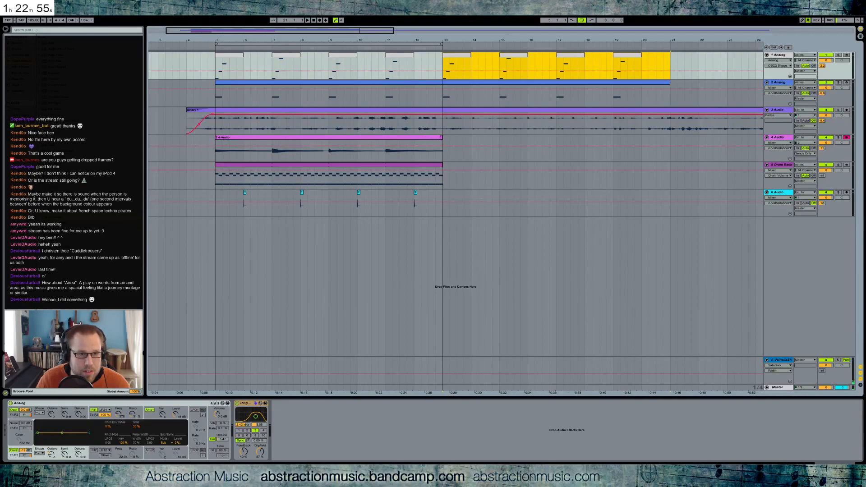
# Step: Extend the 4 Audio, Drum Rack and 6 Audio parts from bar 13 to bar 21, and lengthen the arrangement loop to bar 21
pyautogui.click(440, 139)
pyautogui.hotkey('ctrl', 'd')
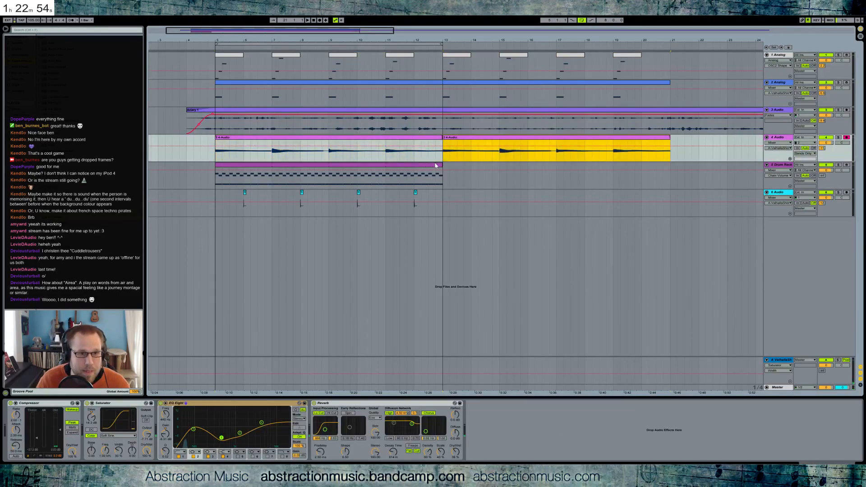
pyautogui.moveTo(441, 165); pyautogui.dragTo(671, 171)
pyautogui.moveTo(443, 196); pyautogui.dragTo(215, 198)
pyautogui.hotkey('ctrl', 'd')
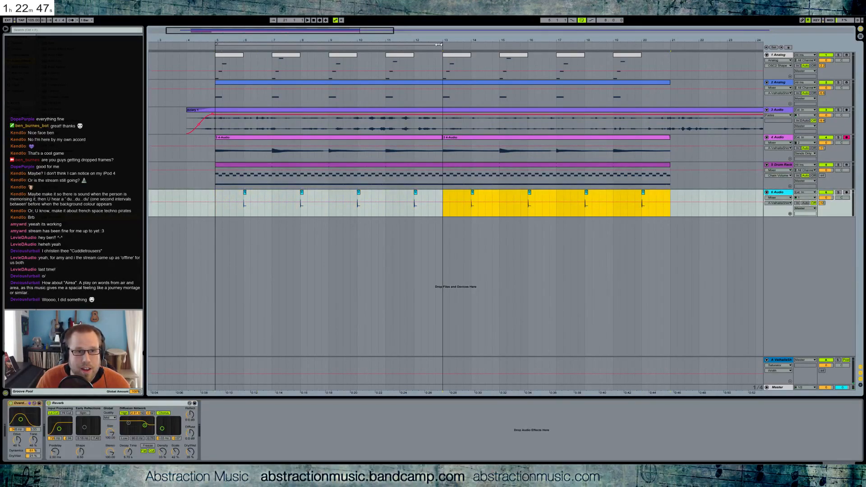
pyautogui.moveTo(441, 43); pyautogui.dragTo(669, 44)
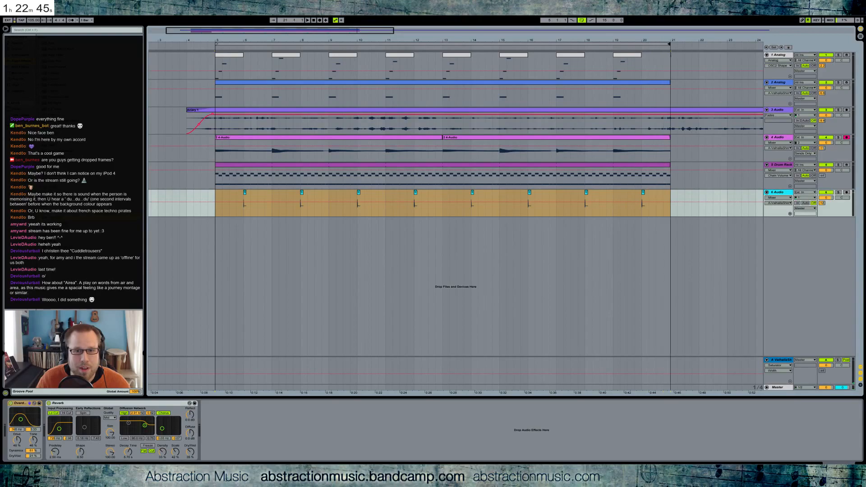
# Step: Solo the 4 Audio track and audition it from bar 5 and again from bar 7
pyautogui.click(417, 140)
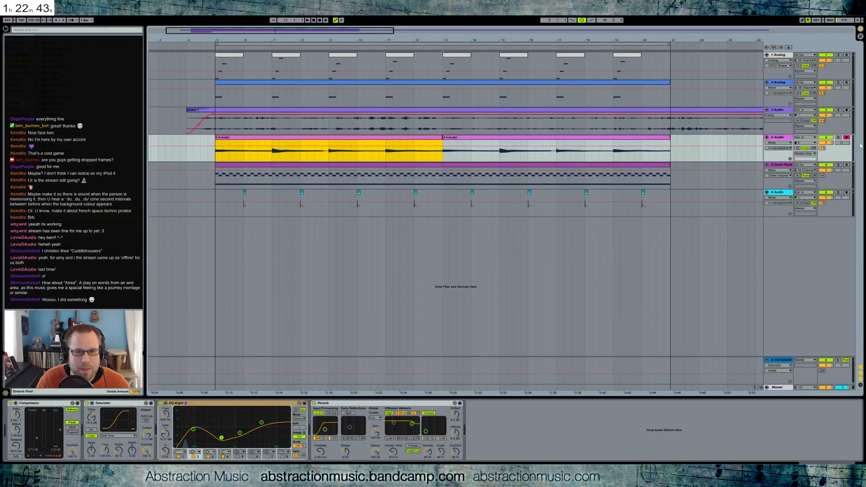
pyautogui.click(837, 138)
pyautogui.press('space')
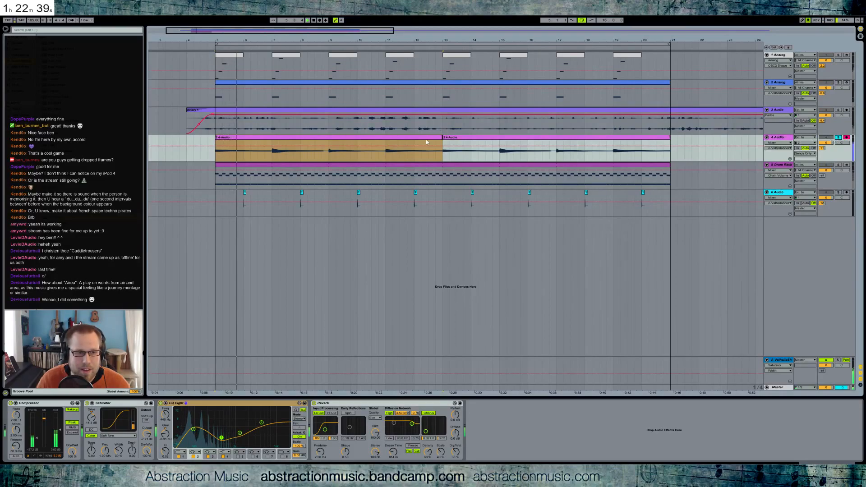
pyautogui.click(272, 153)
pyautogui.click(273, 153)
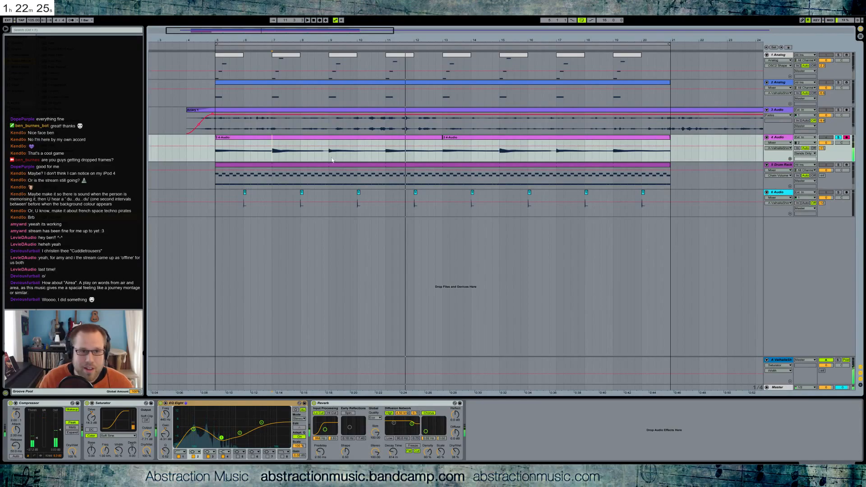
pyautogui.press('space')
# Step: Open the 1 Analog clip at bar 19 for note editing, arm the 1 Analog track and unsolo 4 Audio
pyautogui.click(387, 147)
pyautogui.click(387, 54)
pyautogui.click(620, 59)
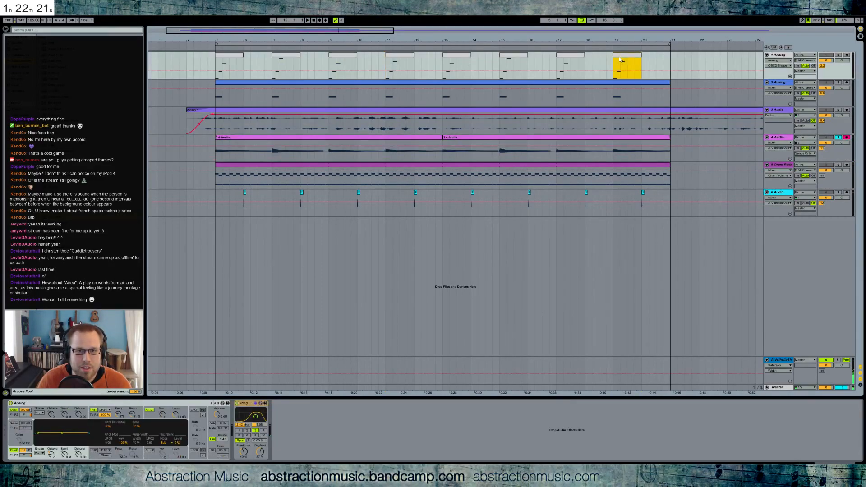
pyautogui.doubleClick(620, 59)
pyautogui.click(846, 56)
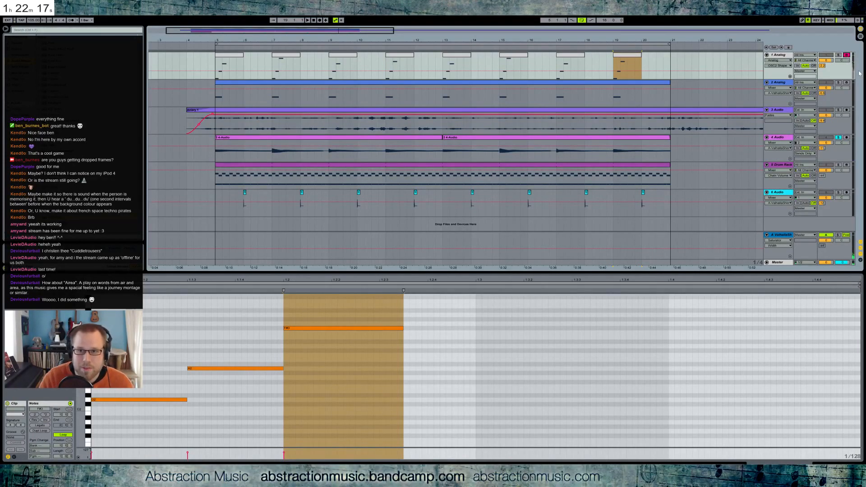
pyautogui.click(837, 138)
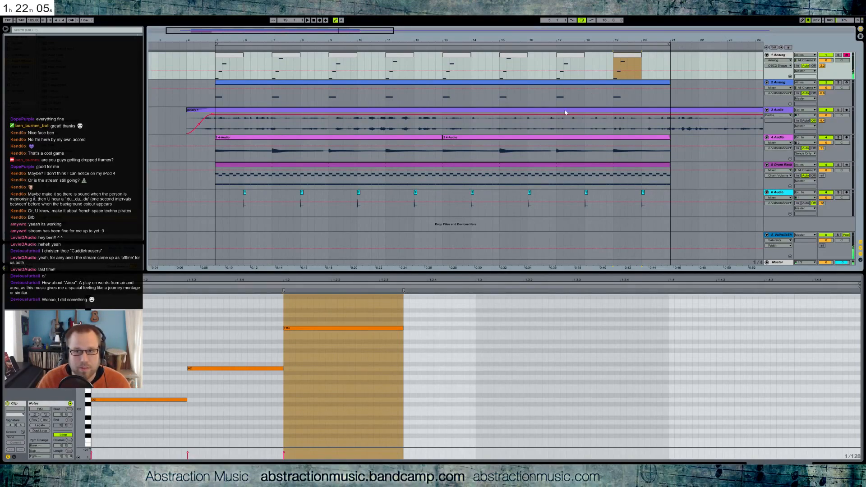
# Step: Lower the bar 19 clip's middle note to G2 and its last note to B2, and play the loop
pyautogui.click(125, 400)
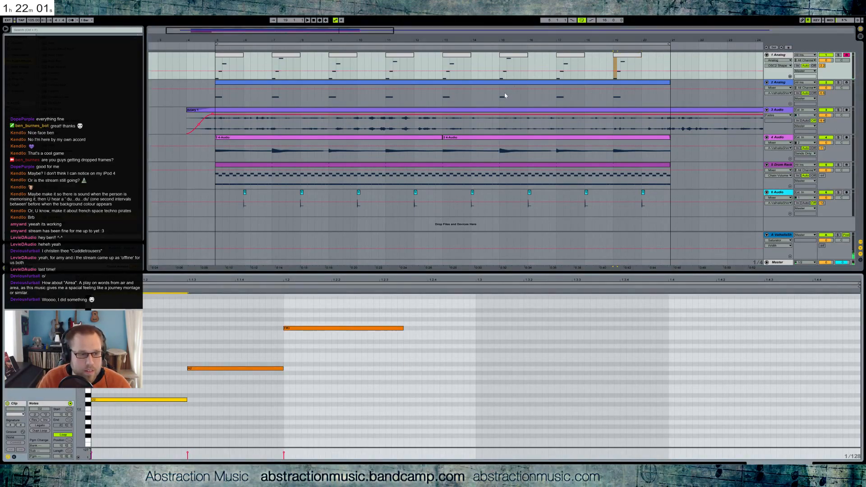
pyautogui.click(225, 386)
pyautogui.moveTo(225, 368); pyautogui.dragTo(225, 377)
pyautogui.click(315, 328)
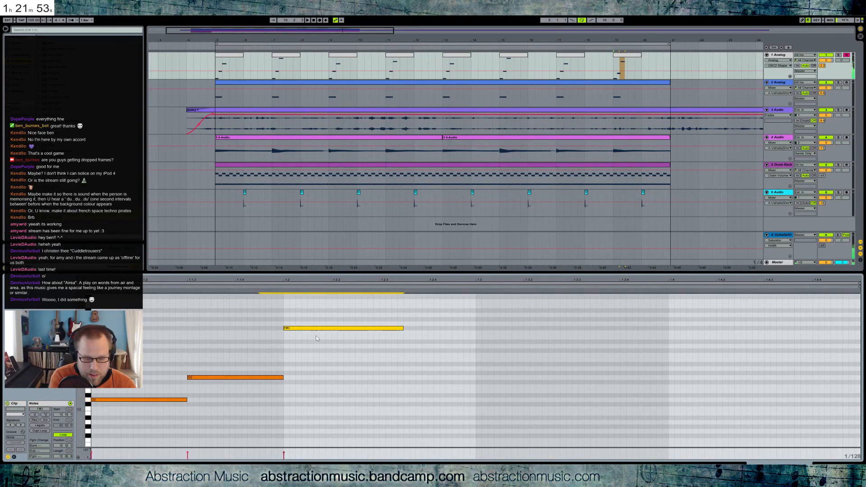
pyautogui.press('Down')
pyautogui.press('Down')
pyautogui.press('Down')
pyautogui.press('Down')
pyautogui.press('Down')
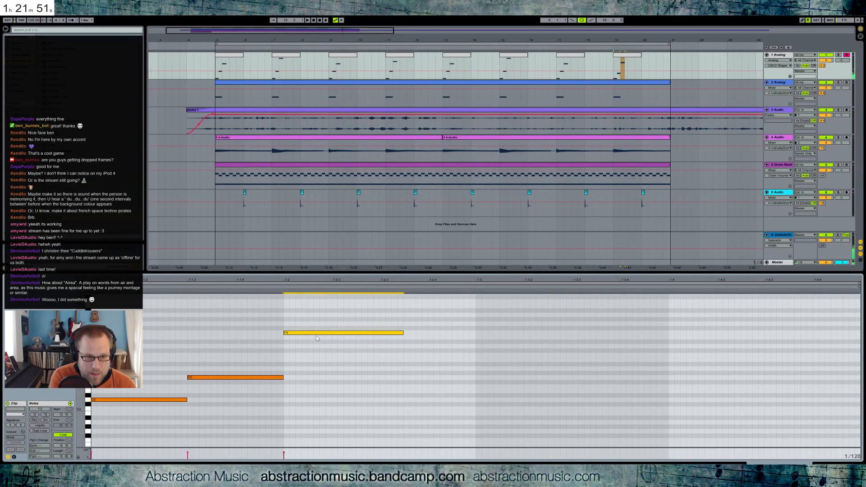
pyautogui.press('Down')
pyautogui.press('Down')
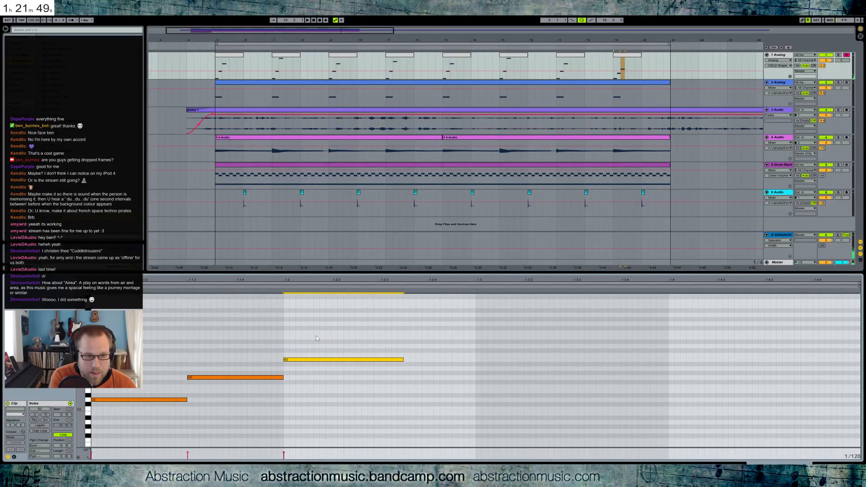
pyautogui.press('space')
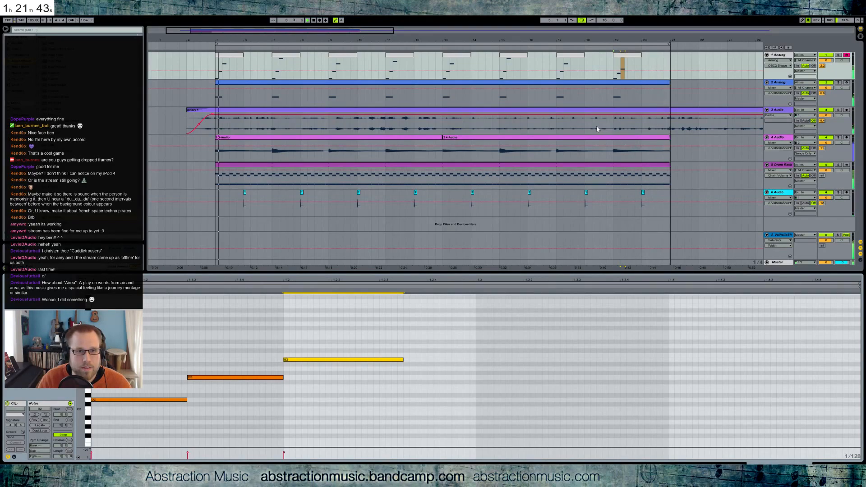
# Step: Revoice the bar 19 clip to B2 for the middle note and G3 for the last, trimming their overlap and lengthening the last note
pyautogui.moveTo(324, 360); pyautogui.dragTo(327, 328)
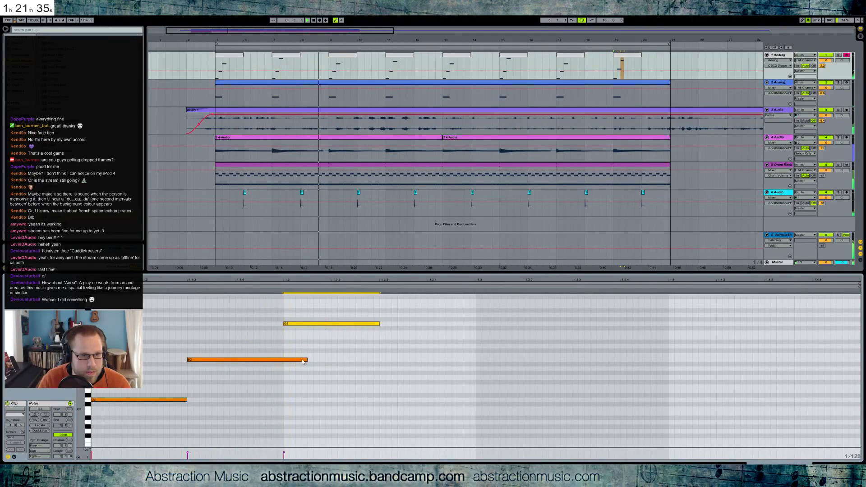
pyautogui.moveTo(307, 359); pyautogui.dragTo(283, 362)
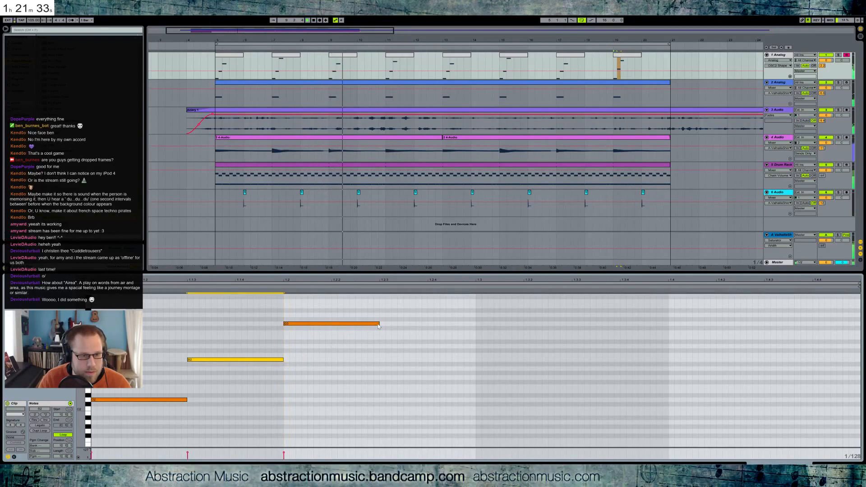
pyautogui.moveTo(379, 323); pyautogui.dragTo(429, 326)
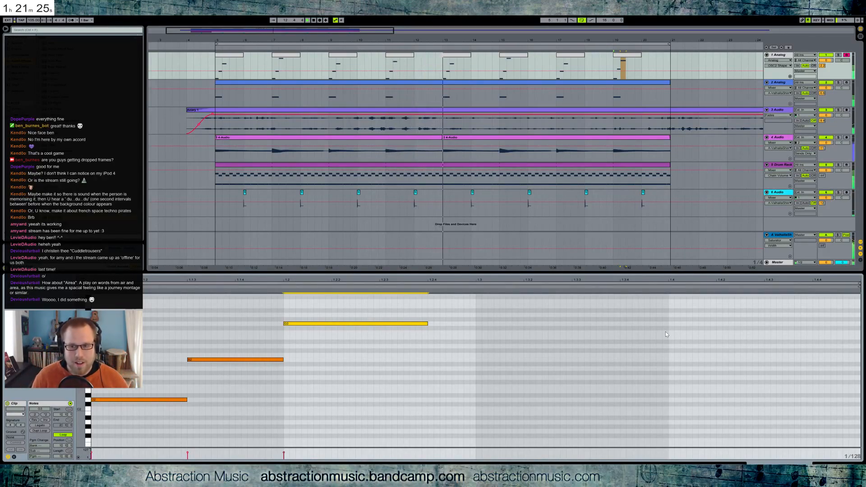
# Step: Try raising the middle note of the 1 Analog clip at bar 13 to B2 and its last note to G3, and audition it
pyautogui.click(461, 56)
pyautogui.moveTo(223, 321); pyautogui.dragTo(234, 403)
pyautogui.press('Up')
pyautogui.press('Up')
pyautogui.press('Up')
pyautogui.click(310, 344)
pyautogui.moveTo(308, 329); pyautogui.dragTo(321, 344)
pyautogui.press('Up')
pyautogui.press('Up')
pyautogui.press('Up')
pyautogui.press('space')
# Step: Try lowering the bar 13 clip's middle note to A2, and toggle the Valhalla return track during playback
pyautogui.moveTo(245, 358); pyautogui.dragTo(243, 363)
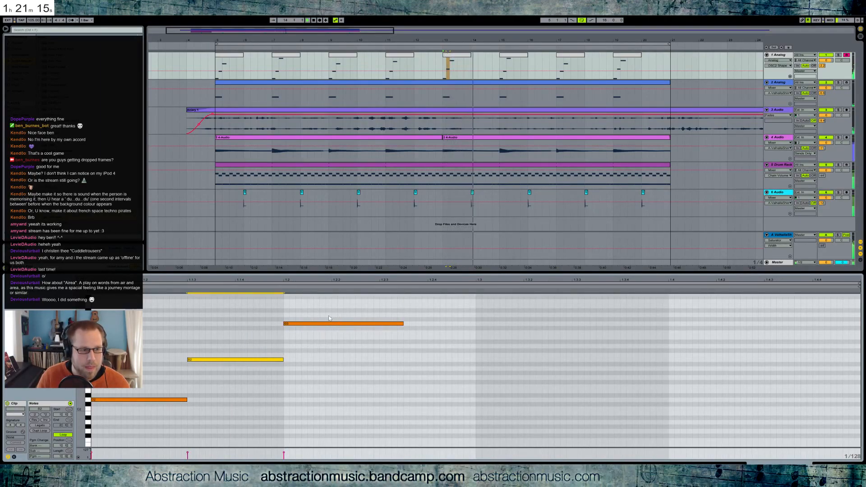
pyautogui.press('Down')
pyautogui.press('Down')
pyautogui.click(825, 235)
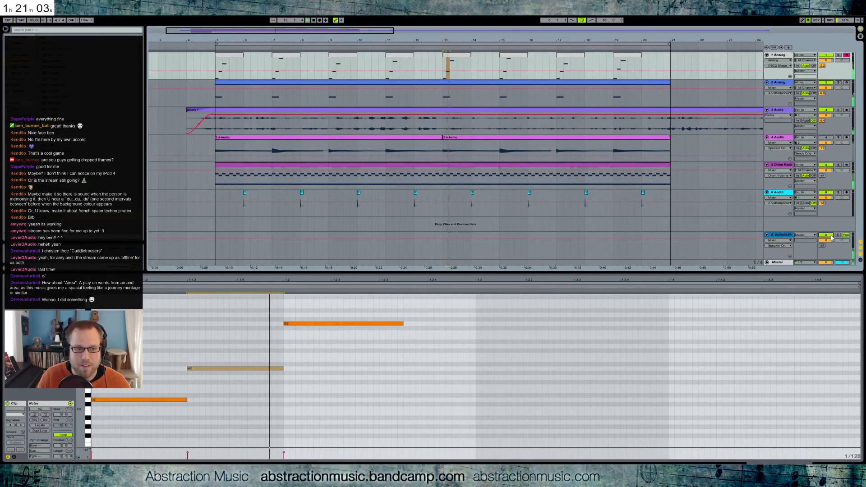
# Step: Try lowering the bar 13 clip's middle note to G2 and its last note to E3, and audition the change
pyautogui.moveTo(265, 313); pyautogui.dragTo(289, 329)
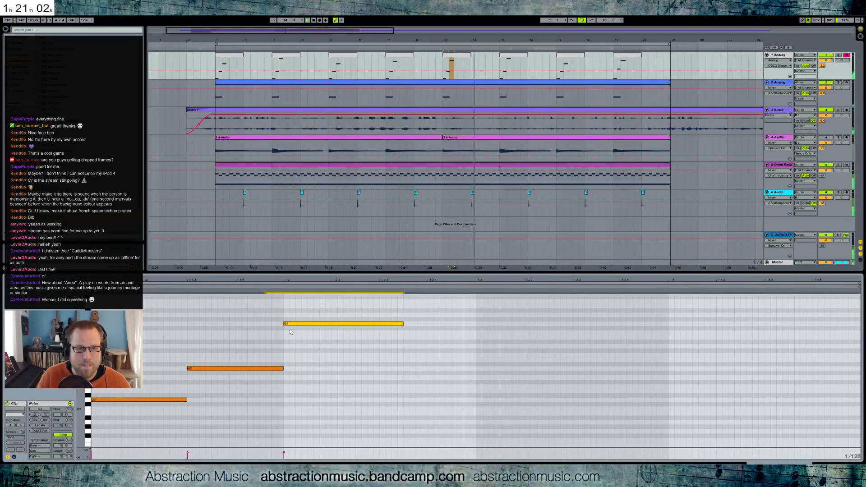
pyautogui.press('Down')
pyautogui.click(404, 58)
pyautogui.click(462, 55)
pyautogui.moveTo(221, 316); pyautogui.dragTo(247, 387)
pyautogui.press('Down')
pyautogui.press('Down')
pyautogui.moveTo(301, 315); pyautogui.dragTo(318, 335)
pyautogui.press('Down')
pyautogui.press('Down')
pyautogui.press('Down')
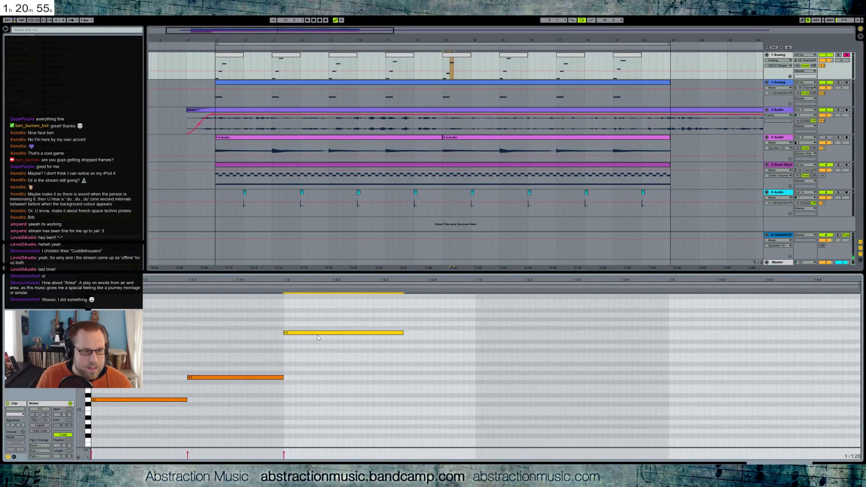
pyautogui.press('space')
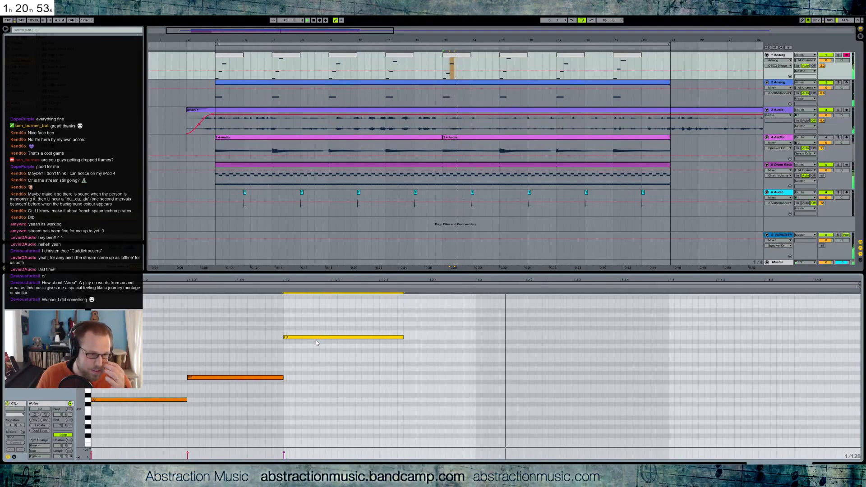
# Step: Try raising the bar 13 clip's middle note to A2 and its last note to F#3
pyautogui.click(255, 377)
pyautogui.press('Up')
pyautogui.press('Up')
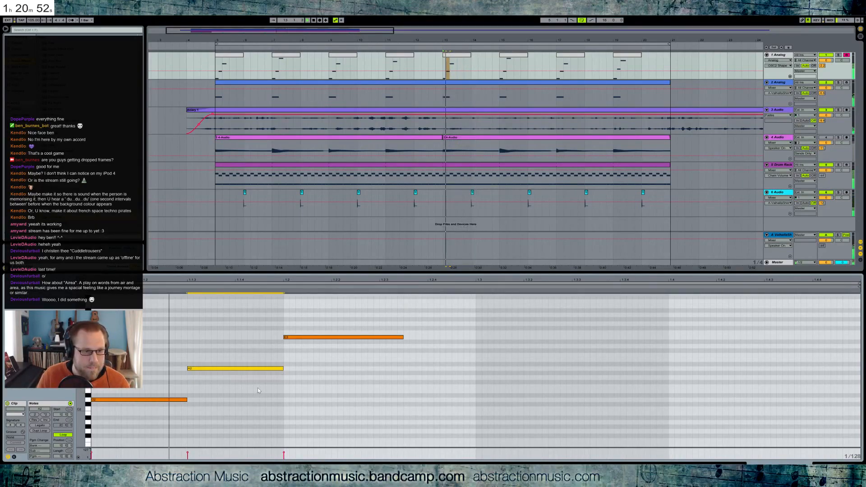
pyautogui.moveTo(336, 320); pyautogui.dragTo(347, 350)
pyautogui.press('Up')
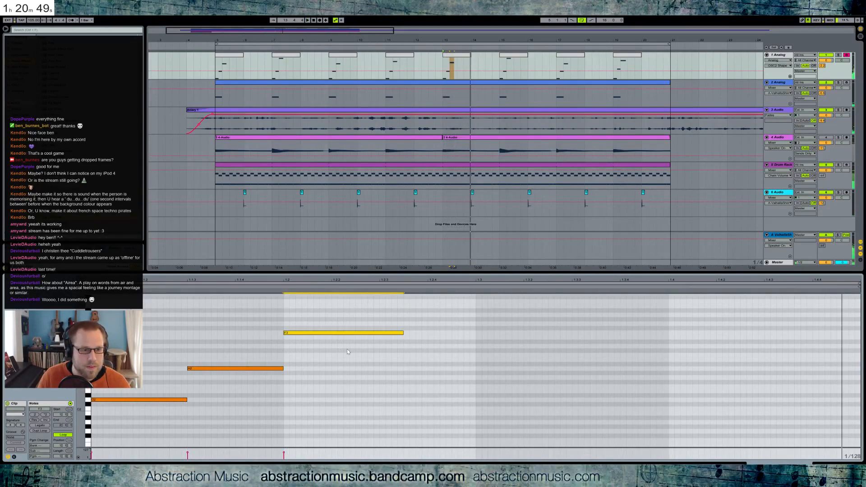
pyautogui.press('Up')
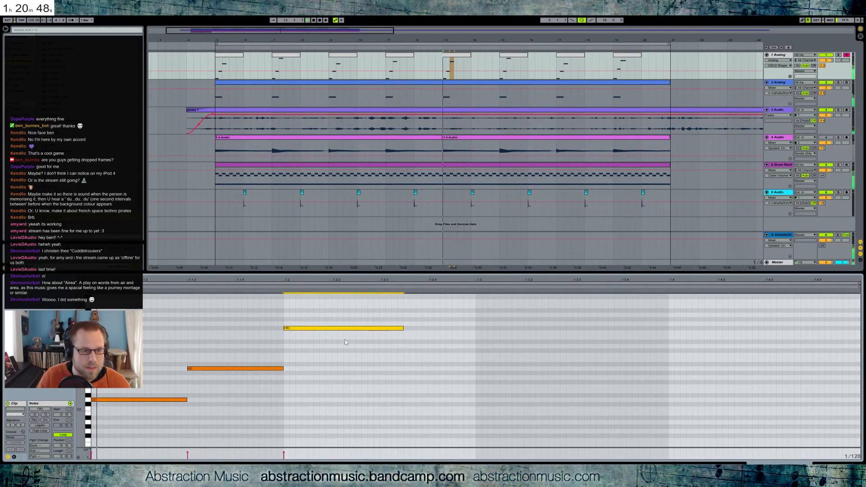
pyautogui.click(404, 58)
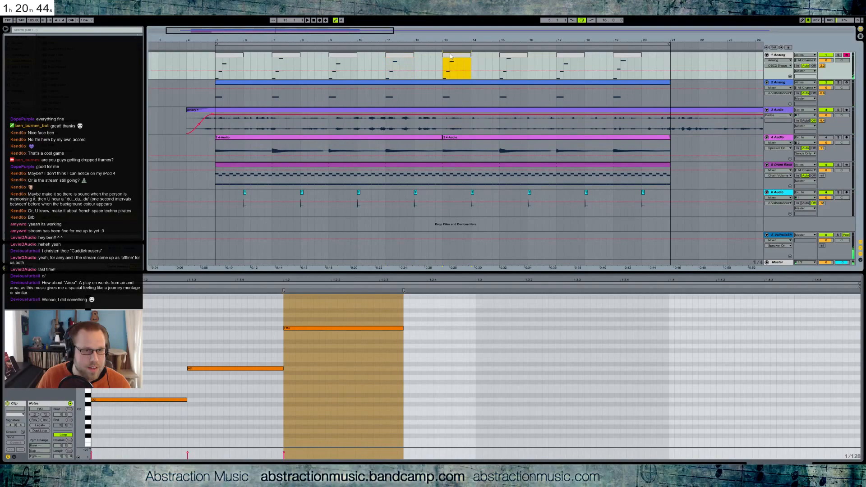
# Step: Replace the 1 Analog clip at bar 13 with a copy of the bar 5 clip and audition it
pyautogui.click(236, 57)
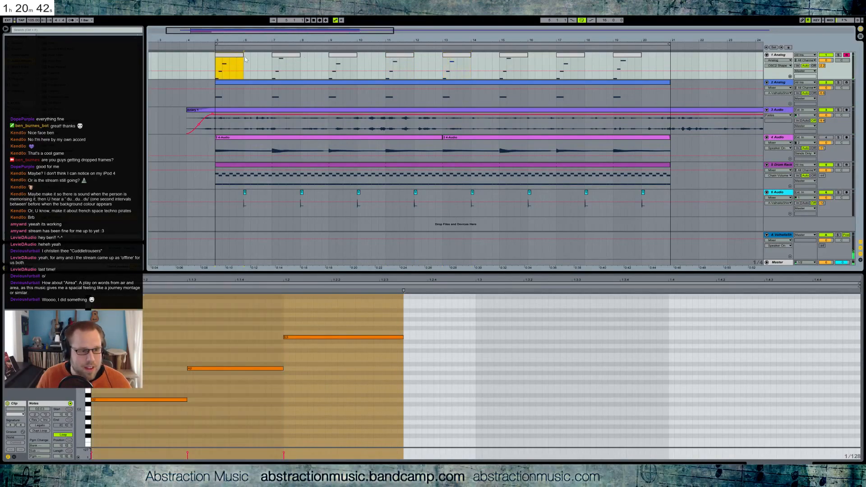
pyautogui.click(443, 65)
pyautogui.press('space')
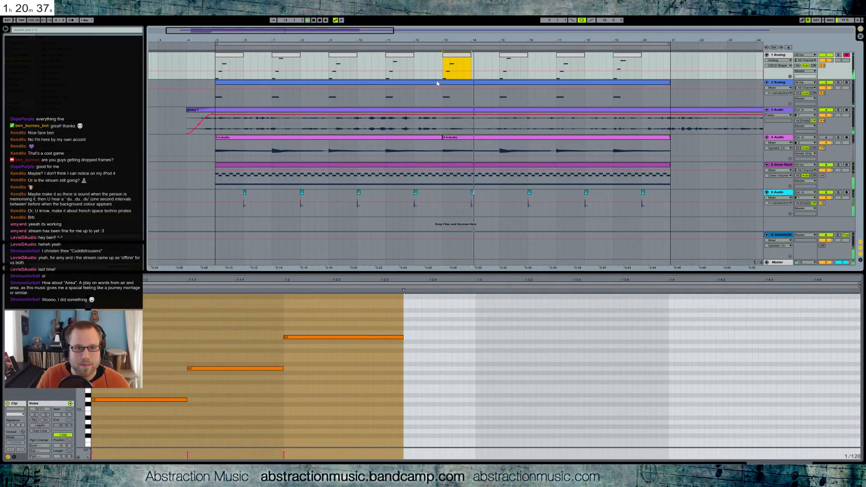
# Step: Set the middle note of the 1 Analog clip at bar 15 to B2 and its last note to G3, and audition it
pyautogui.click(506, 62)
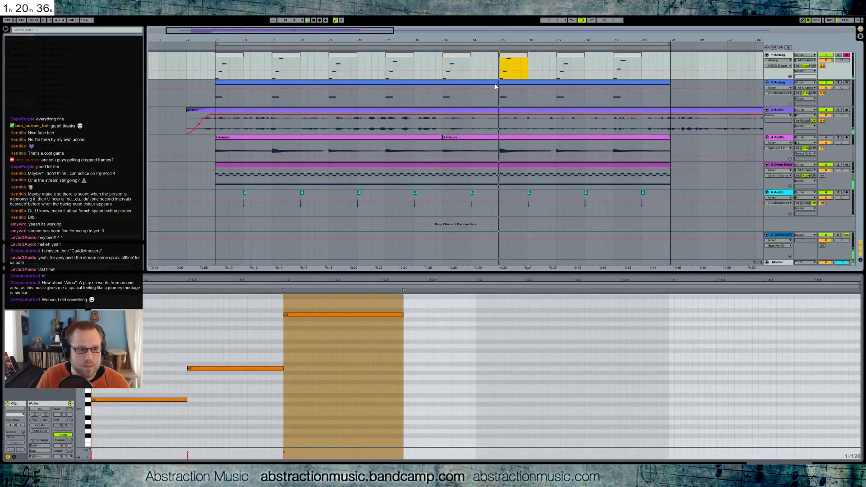
pyautogui.press('space')
pyautogui.moveTo(277, 369); pyautogui.dragTo(282, 356)
pyautogui.press('space')
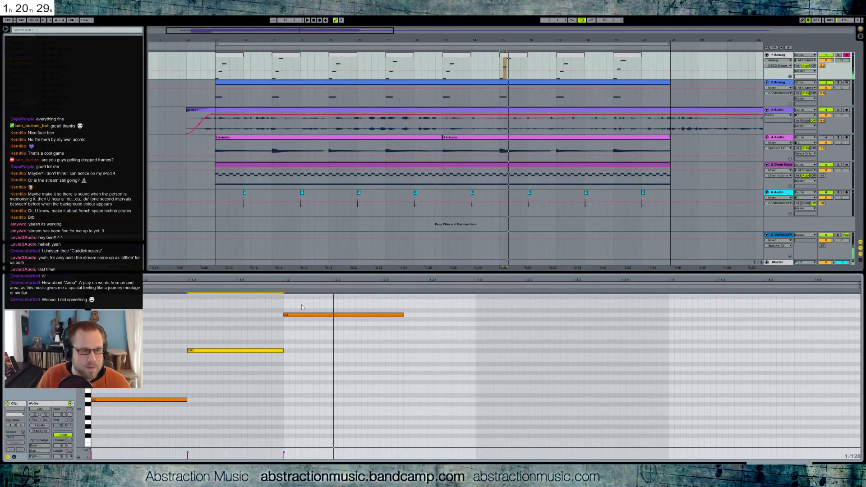
pyautogui.press('space')
pyautogui.click(301, 304)
pyautogui.click(273, 355)
pyautogui.press('Down')
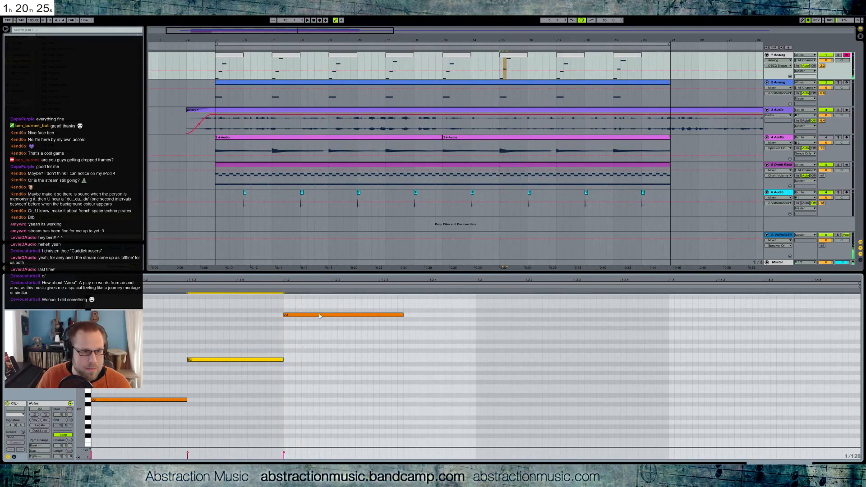
pyautogui.moveTo(315, 313); pyautogui.dragTo(321, 322)
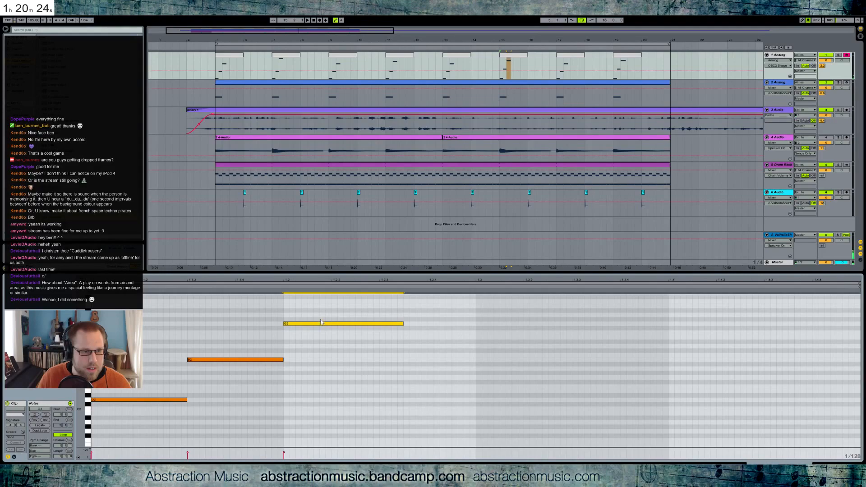
pyautogui.press('space')
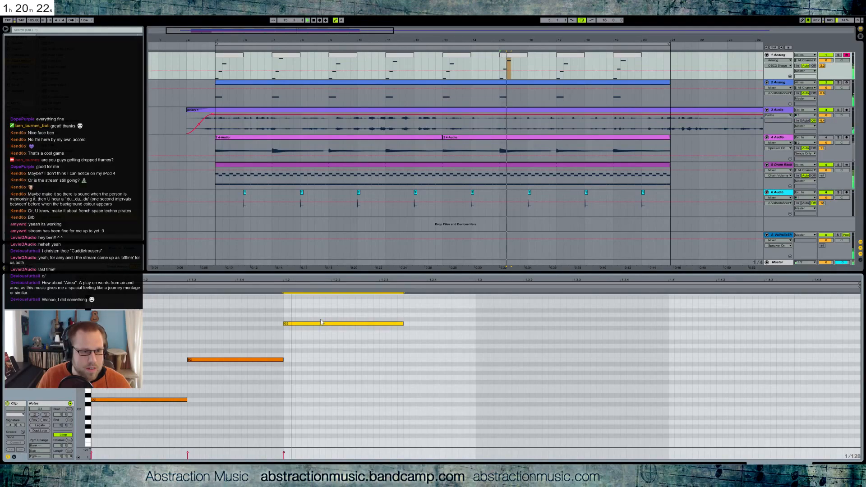
# Step: Set the first note of the 1 Analog clip at bar 17 to C2 and its last note to G3, and play the loop
pyautogui.click(566, 56)
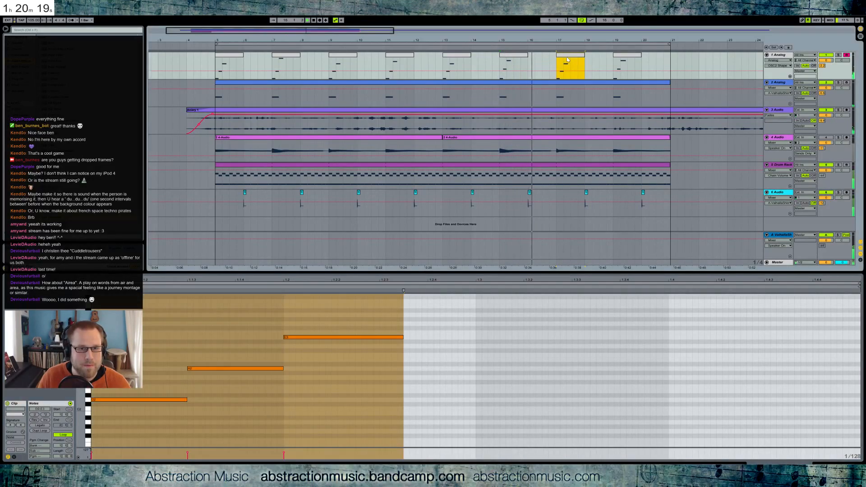
pyautogui.moveTo(154, 400); pyautogui.dragTo(154, 412)
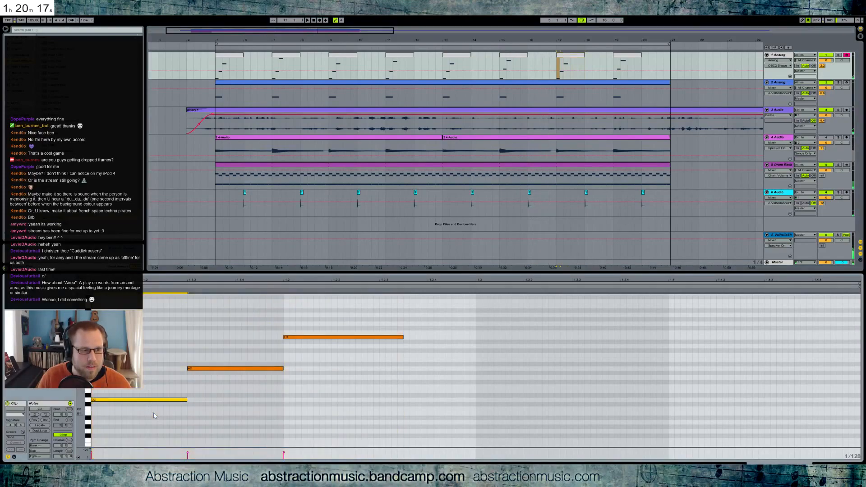
pyautogui.press('Up')
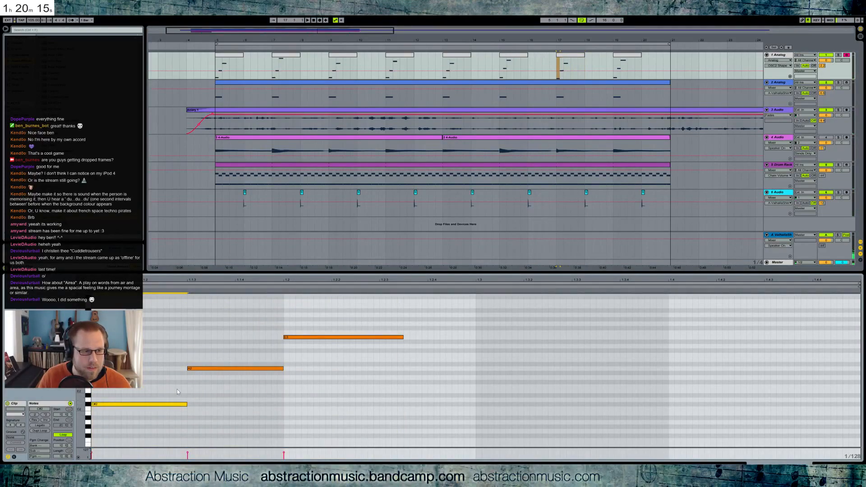
pyautogui.click(205, 368)
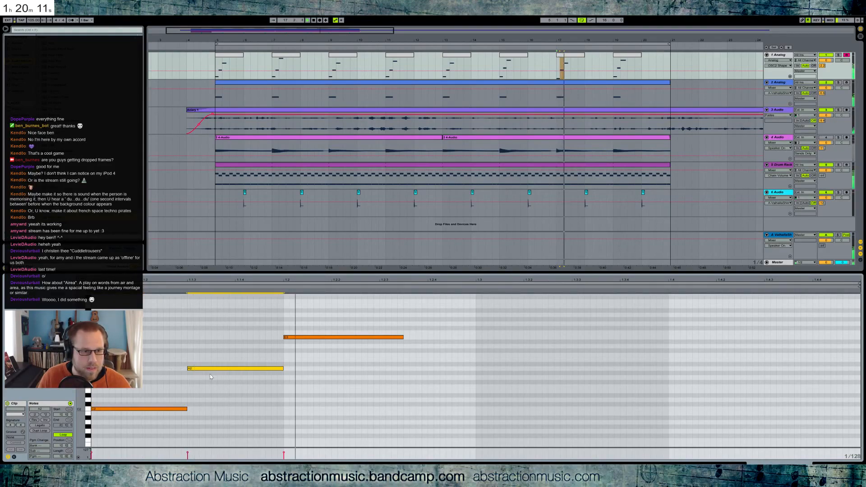
pyautogui.click(293, 337)
pyautogui.press('Up')
pyautogui.press('Up')
pyautogui.press('Up')
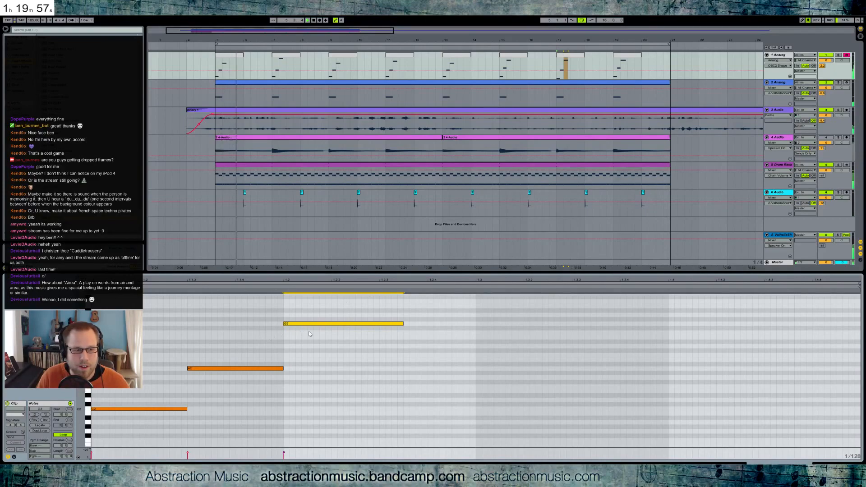
# Step: Adjust the 4 Audio track's send to the Valhalla return during playback
pyautogui.moveTo(826, 142); pyautogui.dragTo(825, 143)
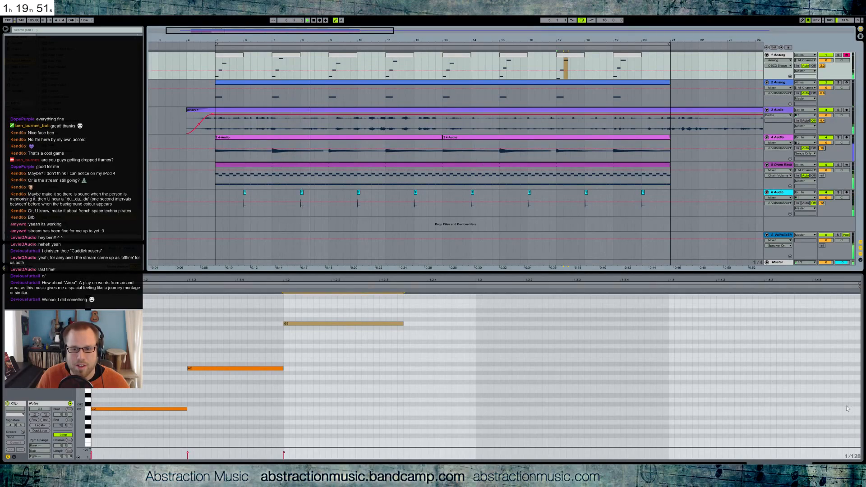
# Step: Show the 4 Audio track's devices and adjust its Compressor's ratio and threshold
pyautogui.hotkey('shift', 'Tab')
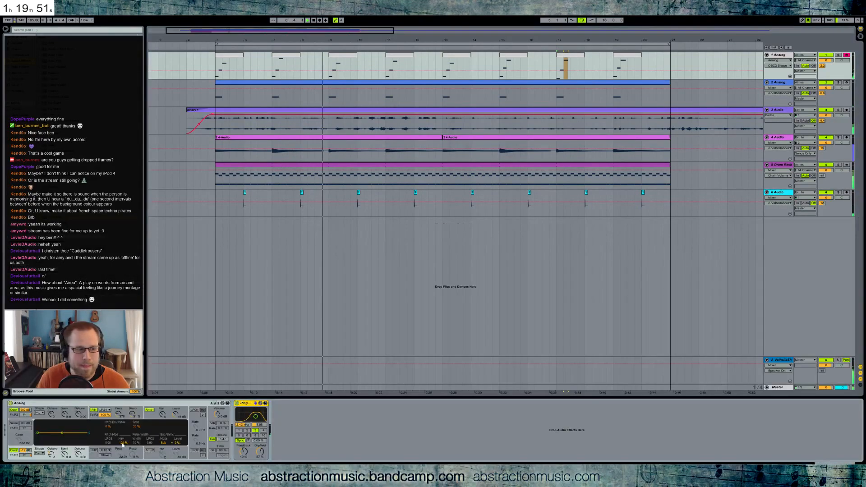
pyautogui.click(290, 143)
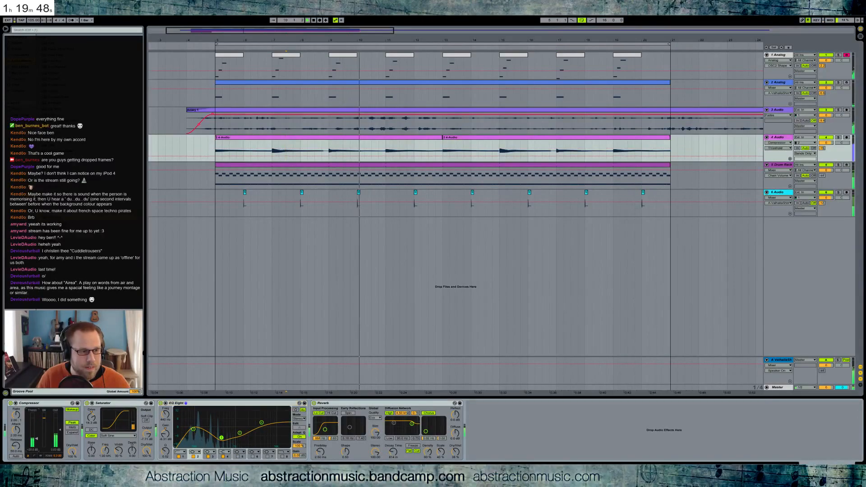
pyautogui.moveTo(15, 413); pyautogui.dragTo(15, 401)
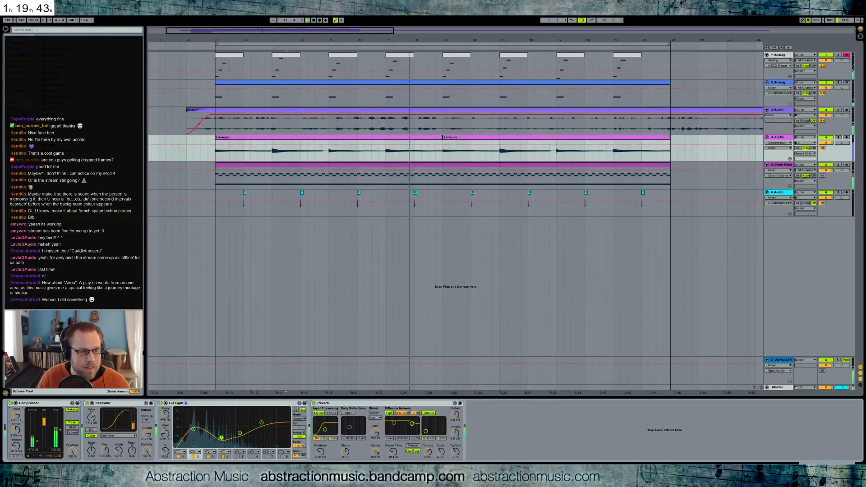
pyautogui.moveTo(37, 441); pyautogui.dragTo(37, 439)
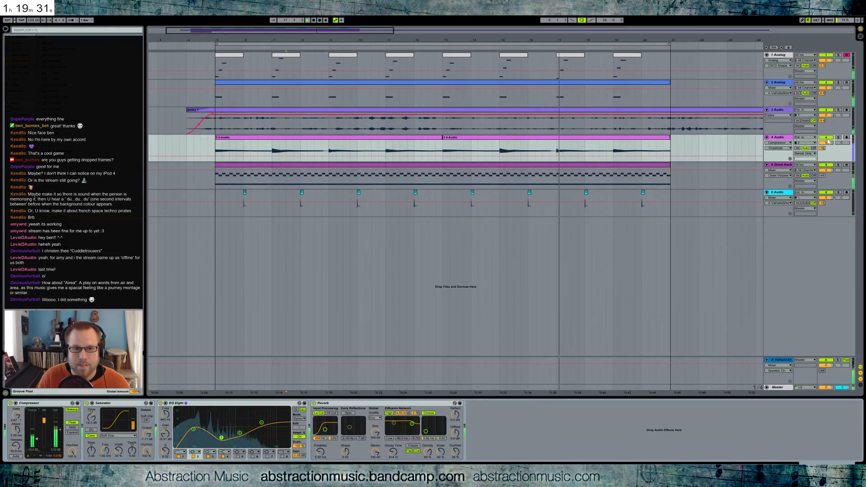
# Step: Open the 1 Analog clip at bar 17 and lower its first note by one semitone to B1
pyautogui.click(566, 56)
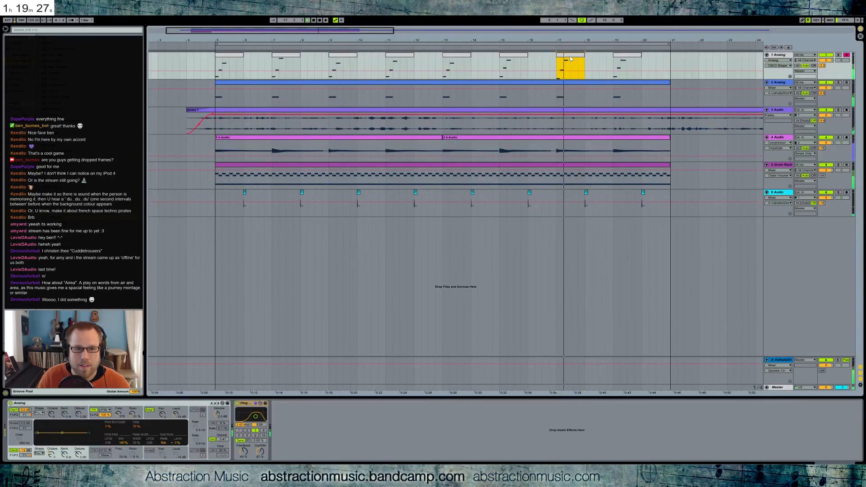
pyautogui.doubleClick(570, 58)
pyautogui.click(151, 409)
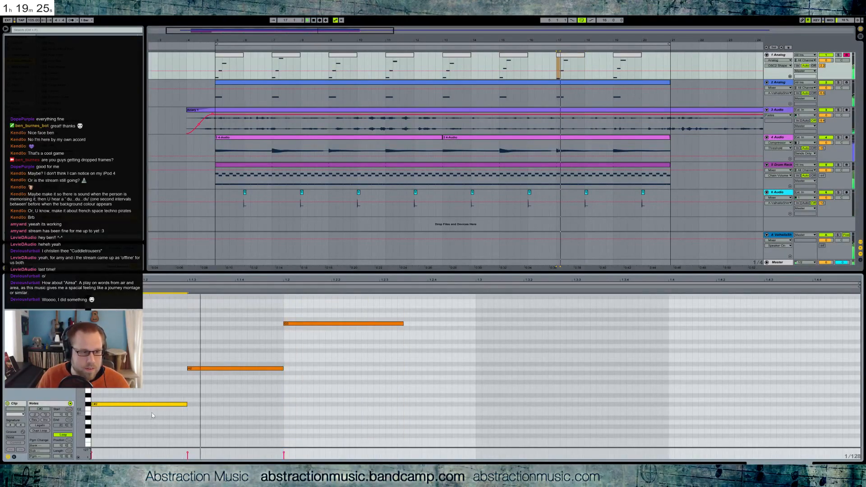
pyautogui.press('Down')
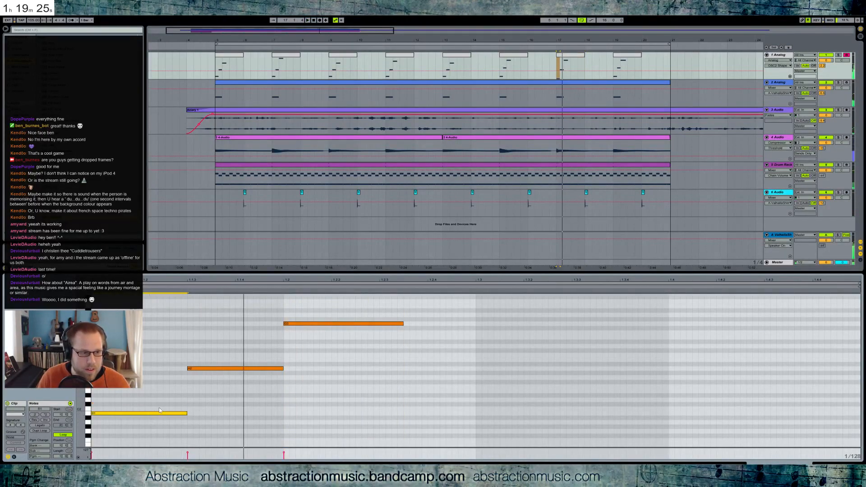
# Step: Lower the bar 17 clip's highest note to F#3 and audition it with the 4 Audio track temporarily muted
pyautogui.click(826, 138)
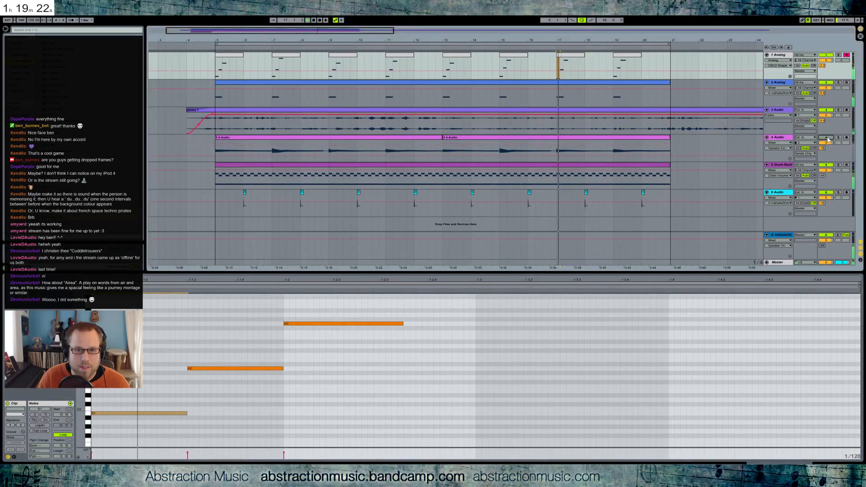
pyautogui.press('space')
pyautogui.moveTo(269, 309); pyautogui.dragTo(301, 334)
pyautogui.press('Down')
pyautogui.press('space')
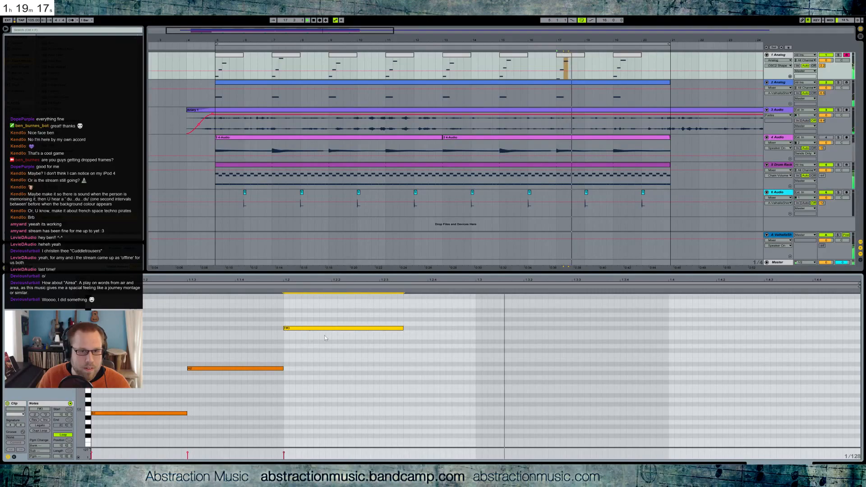
pyautogui.click(826, 138)
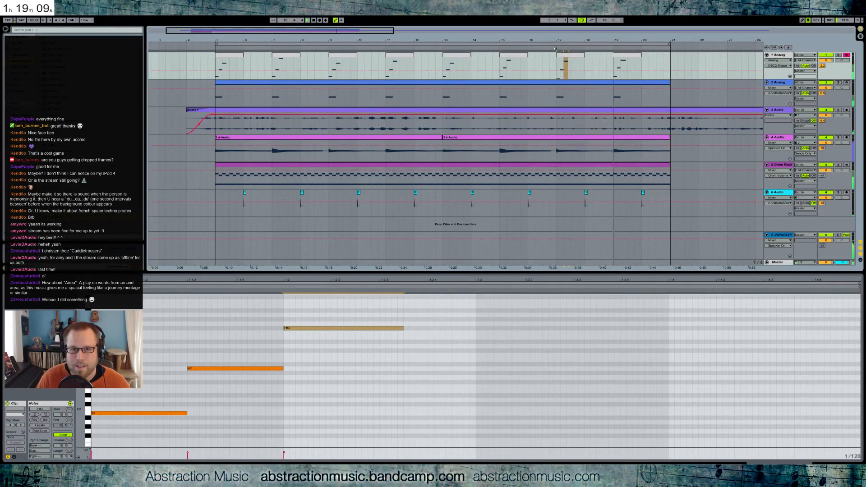
# Step: Stop playback and compare the notes of the 1 Analog clips at bars 19 and 17
pyautogui.click(632, 55)
pyautogui.press('space')
pyautogui.click(183, 376)
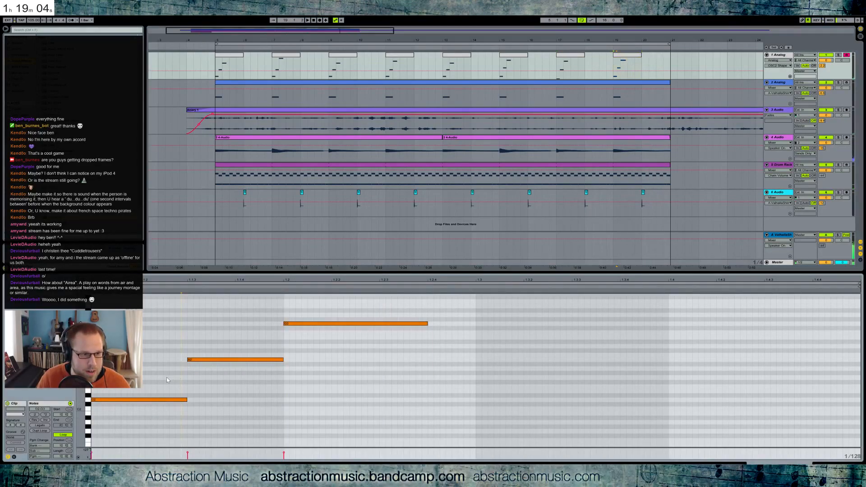
pyautogui.click(569, 58)
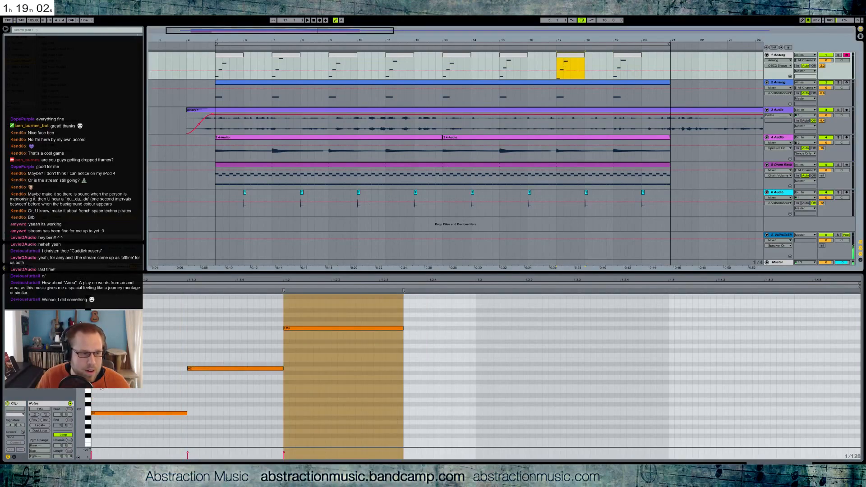
pyautogui.click(121, 385)
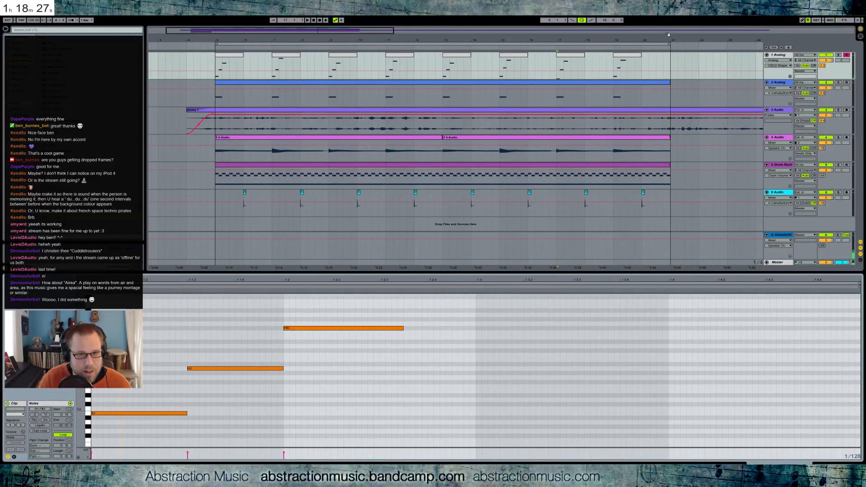
# Step: Try different transpositions of the upper two notes in the 1 Analog clip at bar 19, ending one semitone below their starting pitches
pyautogui.click(623, 59)
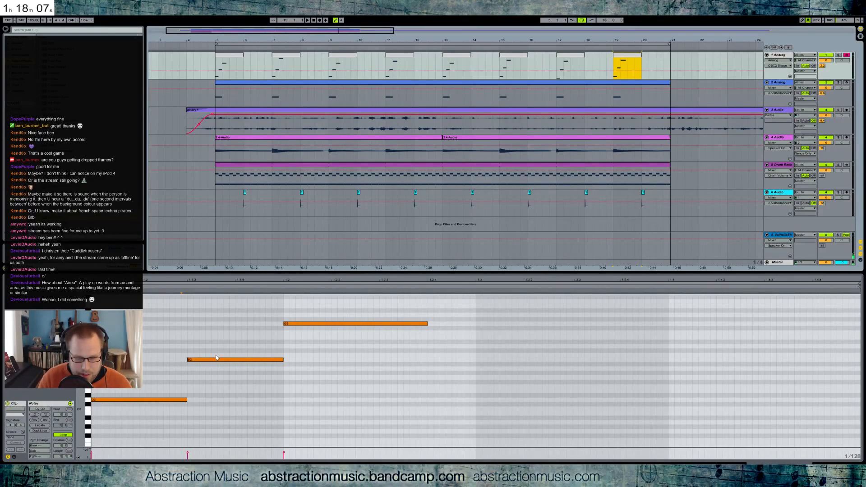
pyautogui.moveTo(244, 312); pyautogui.dragTo(333, 381)
pyautogui.press('Up')
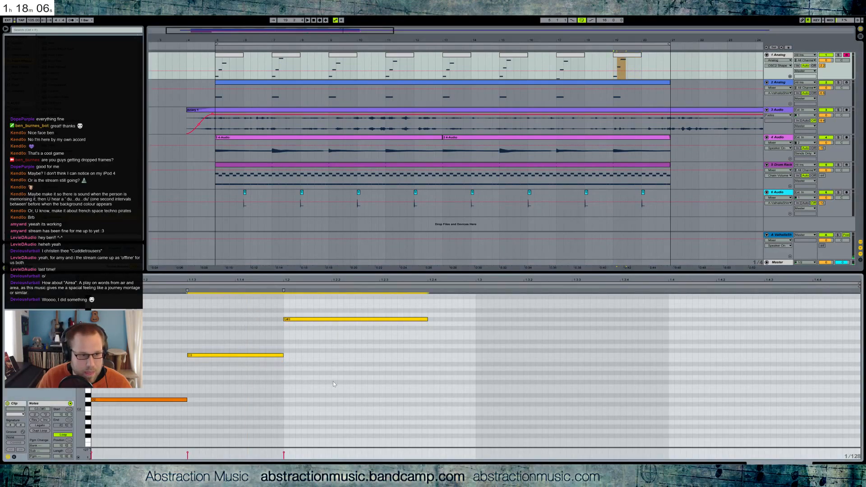
pyautogui.press('Up')
pyautogui.press('Up')
pyautogui.press('Down')
pyautogui.press('Down')
pyautogui.press('Down')
pyautogui.press('Down')
pyautogui.press('Down')
pyautogui.press('Down')
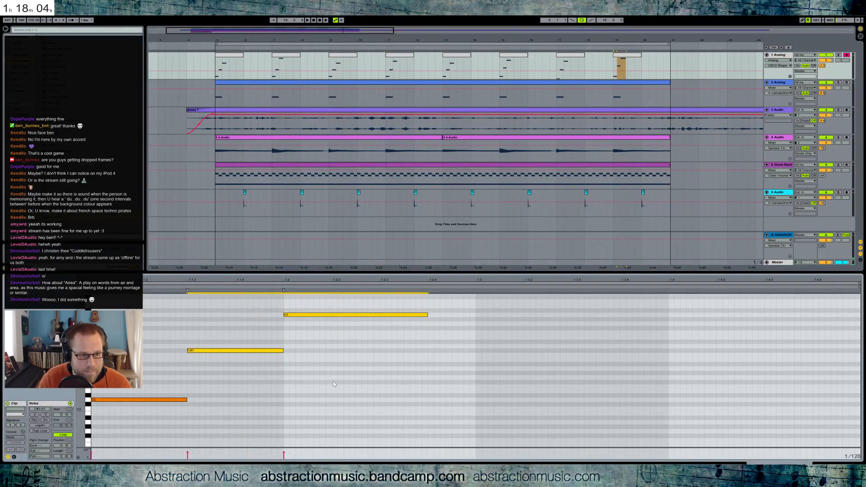
# Step: Raise the bar 19 clip's highest note by one semitone to G3 and start playback
pyautogui.click(334, 325)
pyautogui.press('Up')
pyautogui.press('space')
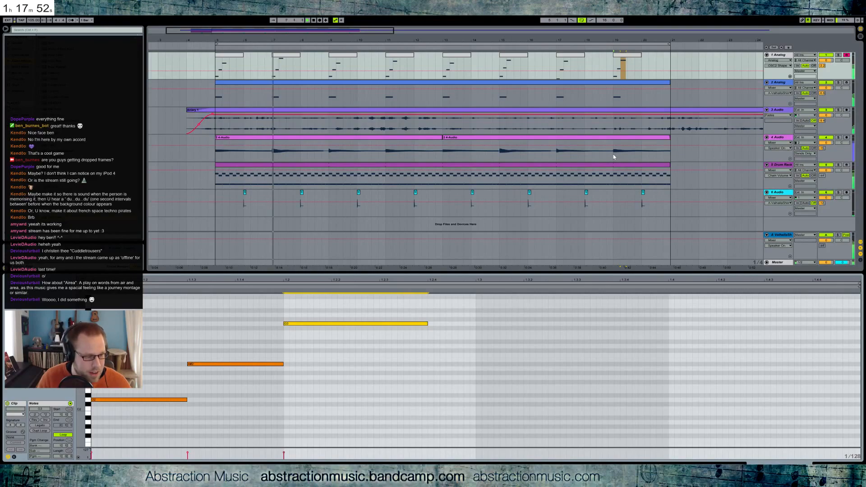
# Step: Check the 1 Analog track's devices, open its clip at bar 15 and select all the notes
pyautogui.click(832, 468)
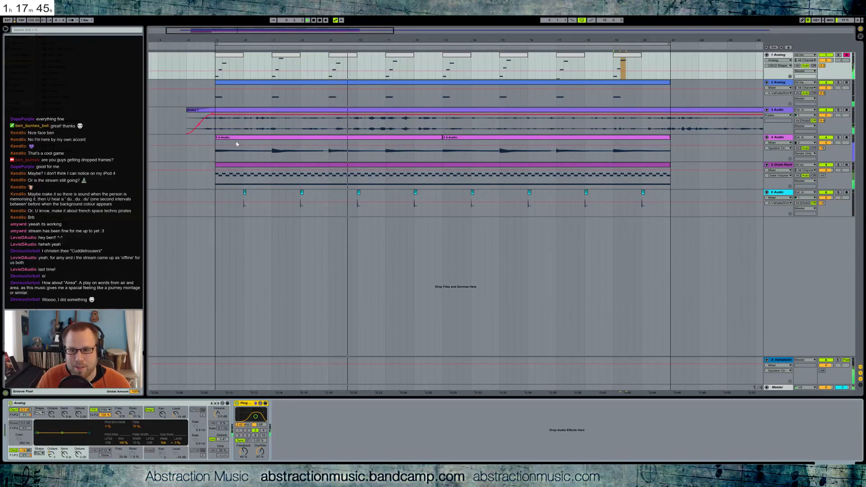
pyautogui.click(778, 56)
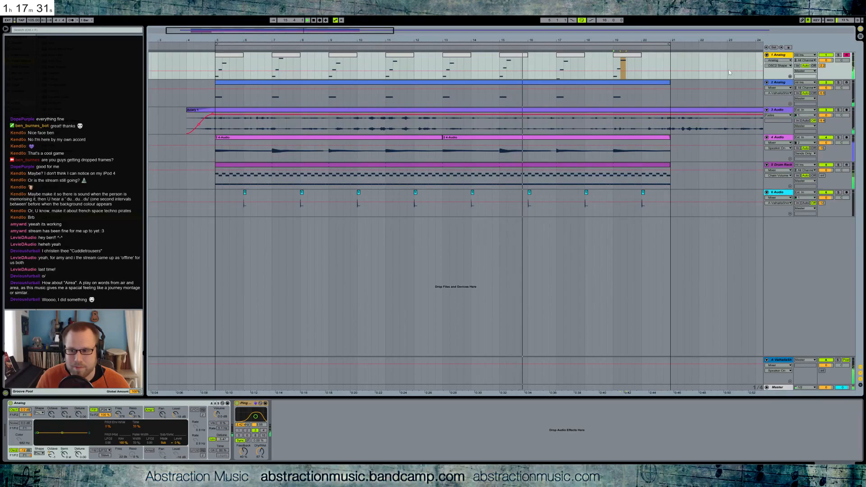
pyautogui.doubleClick(505, 61)
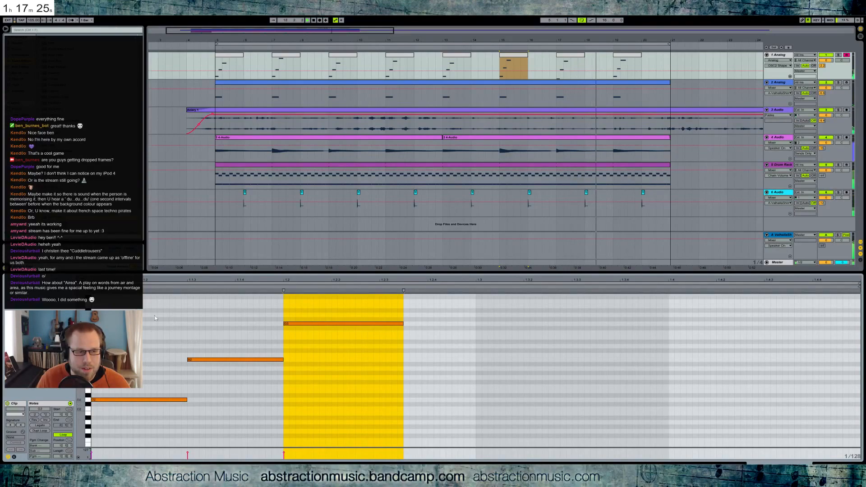
pyautogui.moveTo(135, 308); pyautogui.dragTo(299, 395)
pyautogui.hotkey('ctrl', 'a')
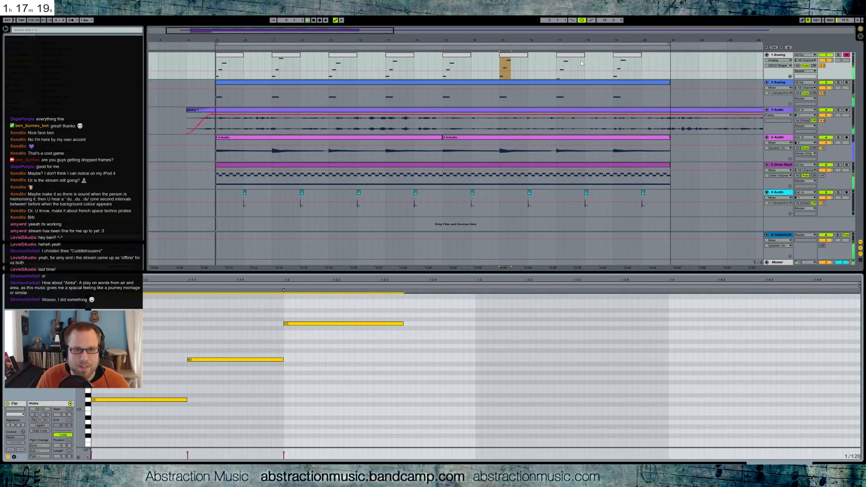
# Step: Stop playback, open the long 2 Analog clip and select its last D4 note for inspection
pyautogui.click(611, 47)
pyautogui.press('space')
pyautogui.click(620, 84)
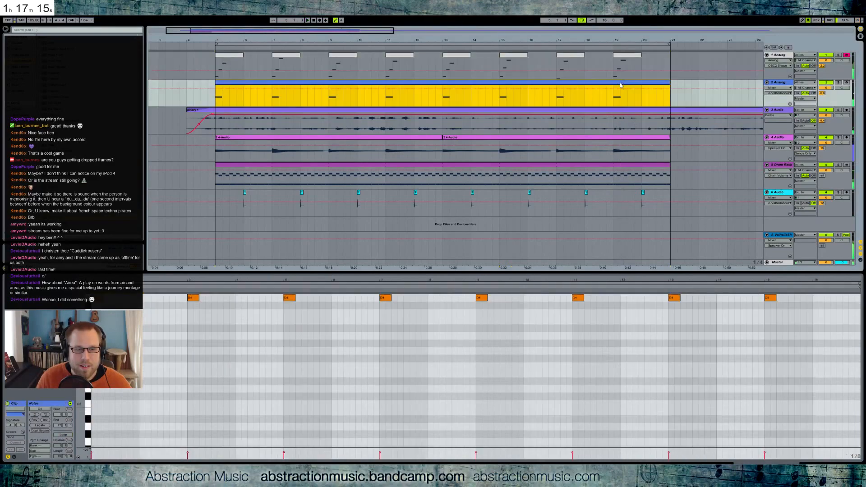
pyautogui.click(769, 298)
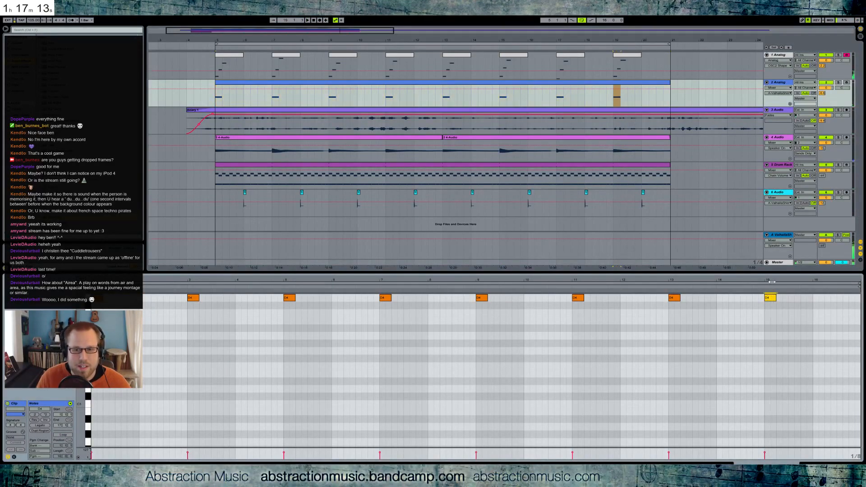
pyautogui.scroll(2, 771, 301)
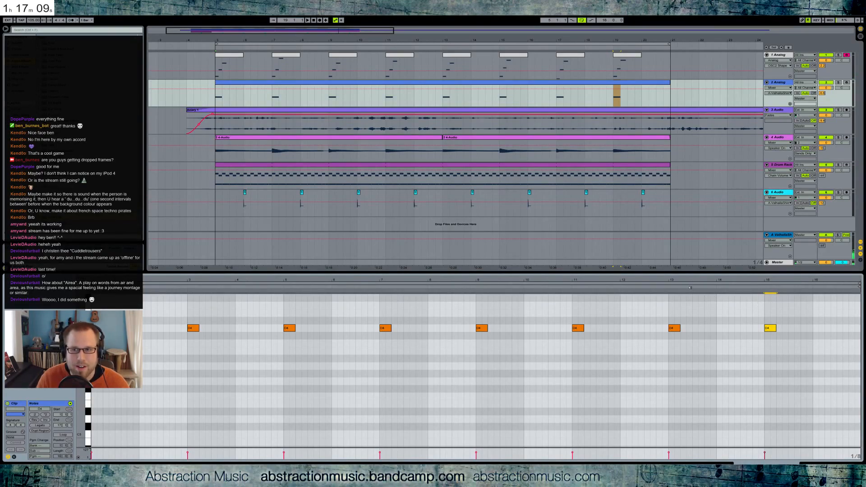
# Step: Start playback from just before bar 19 and set the global quantization to None
pyautogui.click(611, 46)
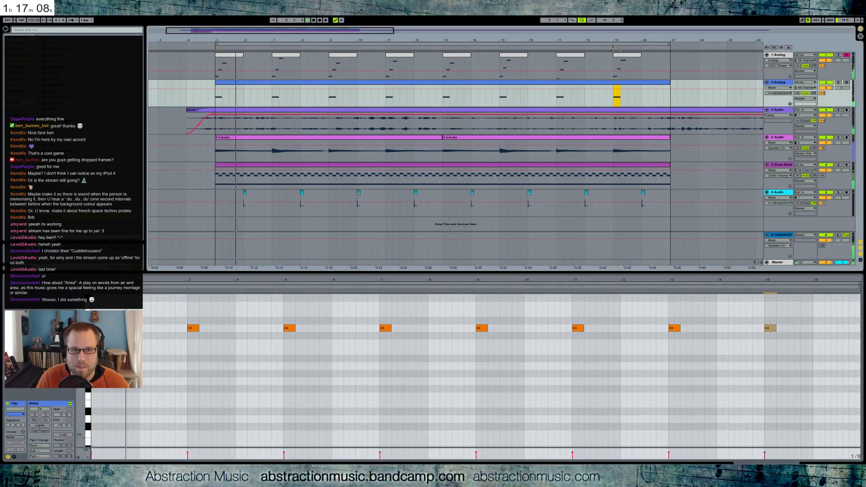
pyautogui.click(85, 19)
pyautogui.click(89, 27)
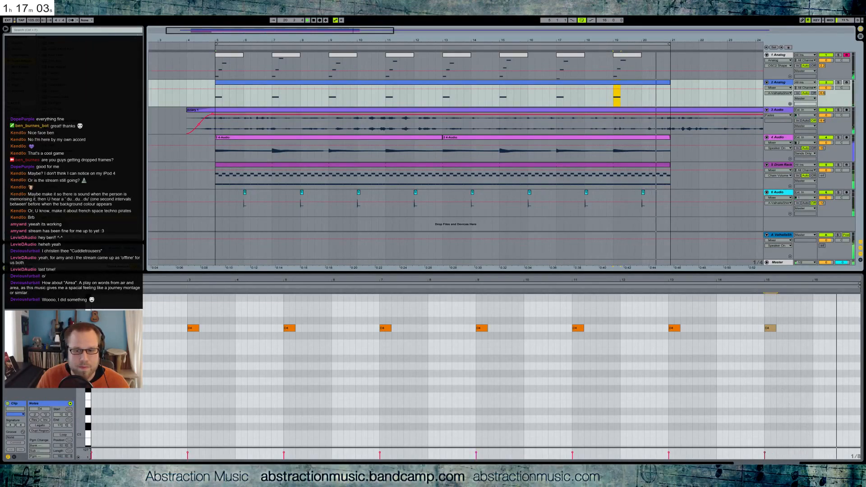
# Step: Adjust the 4 Audio track's send A level, muting and unmuting the track to compare it in the mix
pyautogui.hotkey('shift', 'Tab')
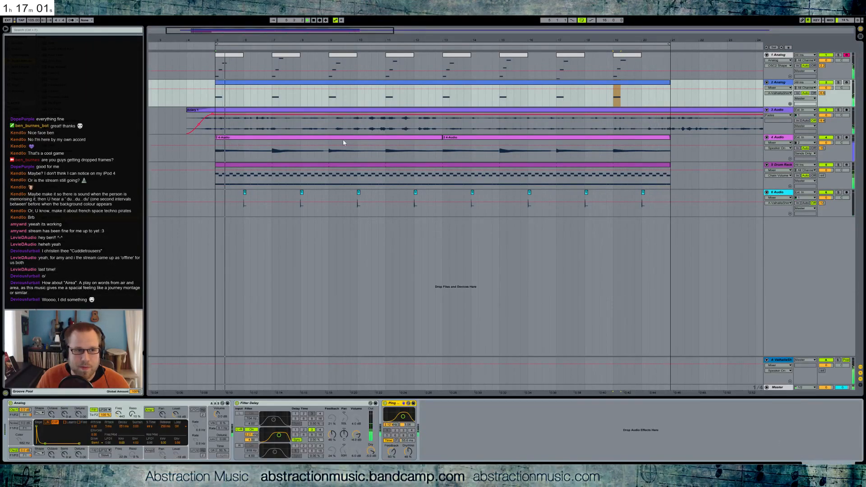
pyautogui.moveTo(331, 30); pyautogui.dragTo(330, 12)
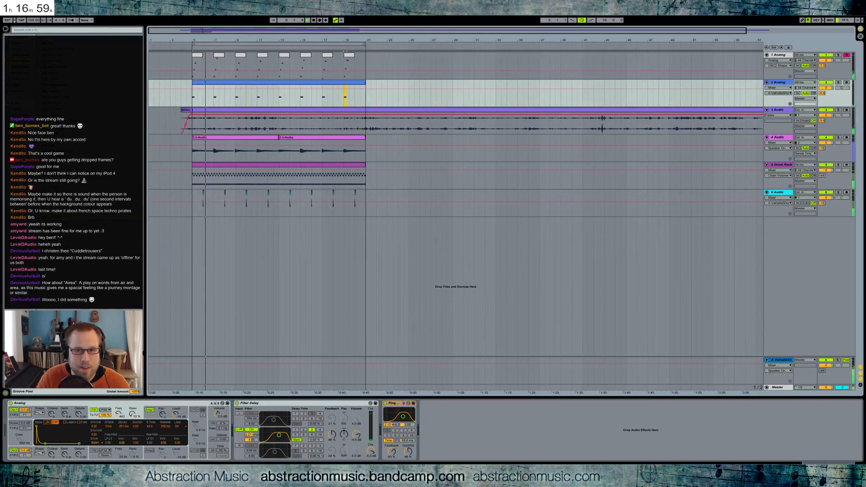
pyautogui.click(822, 148)
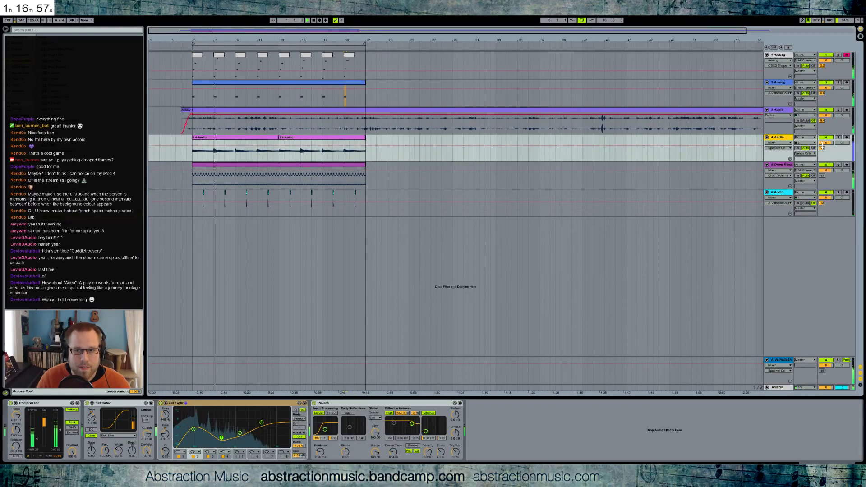
pyautogui.moveTo(823, 149); pyautogui.dragTo(823, 156)
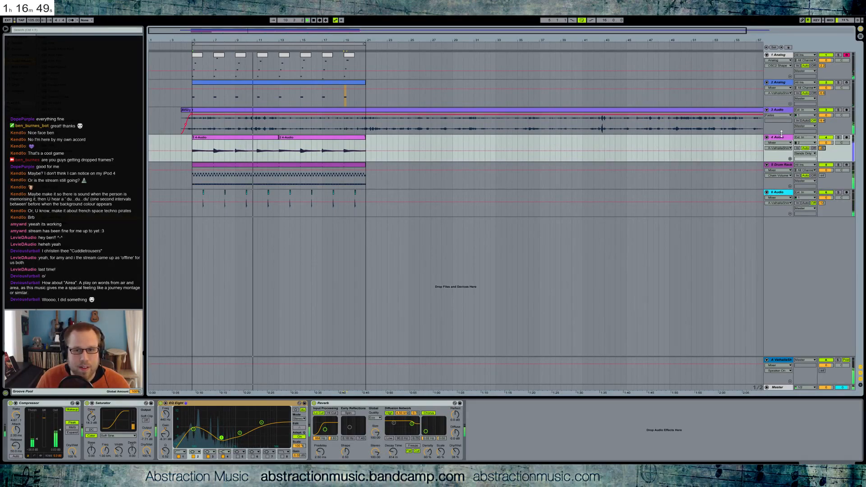
pyautogui.click(825, 138)
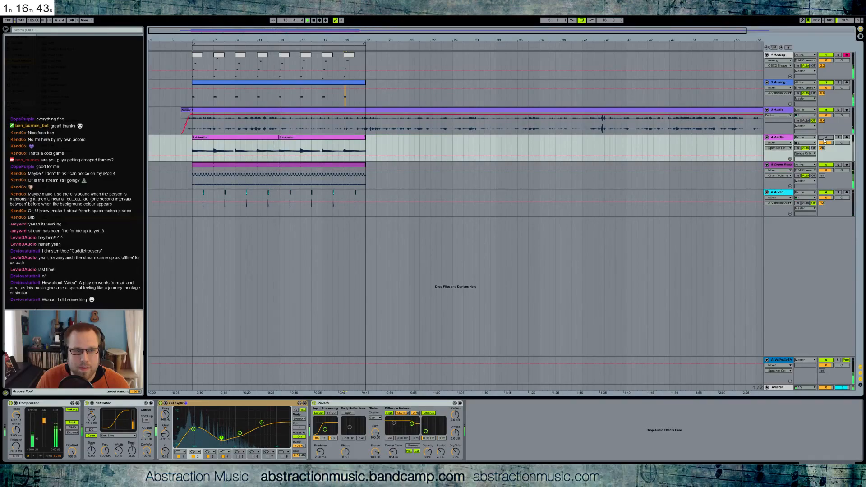
pyautogui.moveTo(822, 148); pyautogui.dragTo(821, 148)
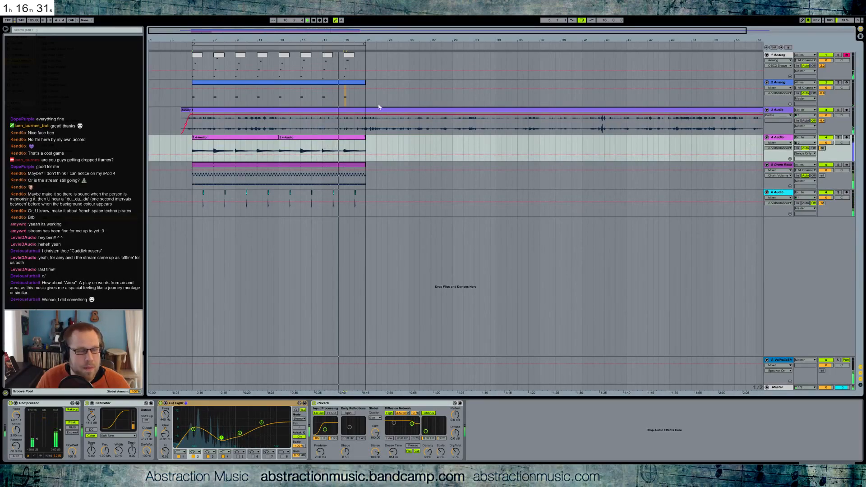
# Step: Review the 2 Analog clip's notes and devices, and raise the Drum Rack track's volume slightly
pyautogui.click(349, 96)
pyautogui.doubleClick(358, 85)
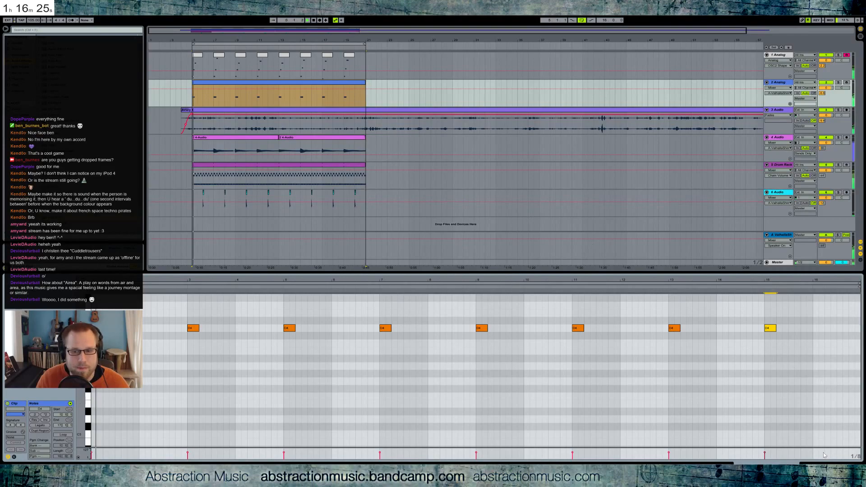
pyautogui.hotkey('shift', 'Tab')
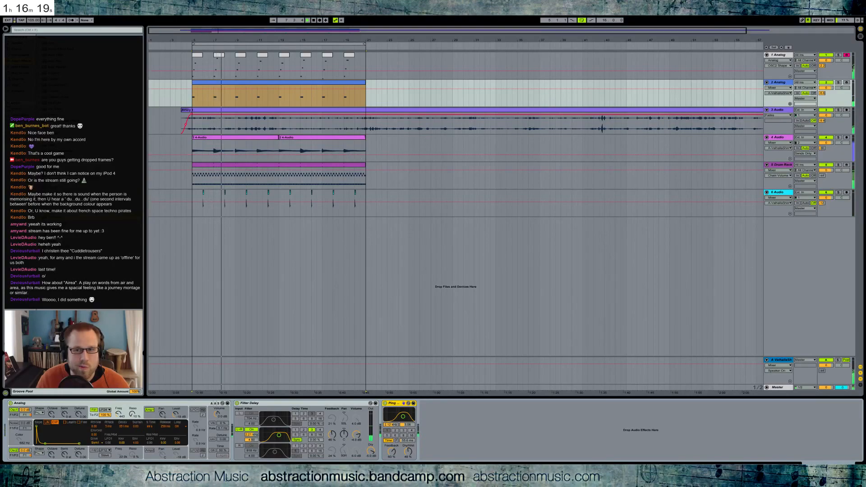
pyautogui.moveTo(826, 170); pyautogui.dragTo(825, 168)
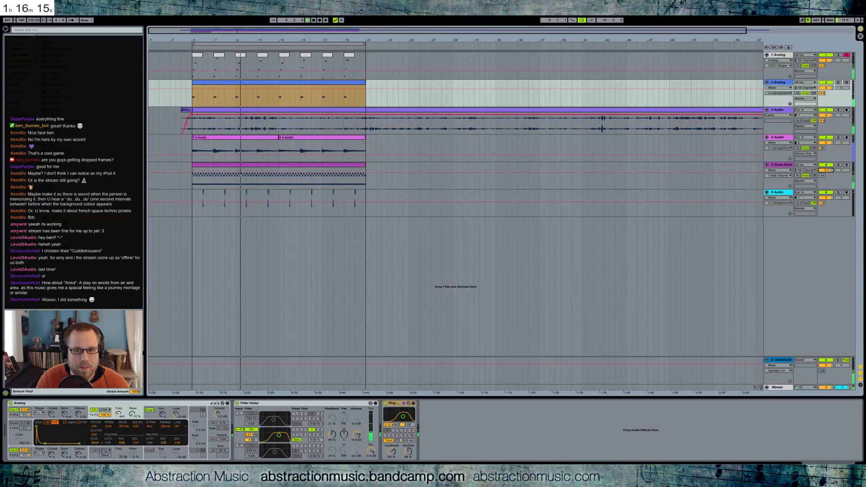
# Step: Open the Drum Rack clip, halve the first beat's hat note, duplicate it right behind itself and lower the copy's velocity
pyautogui.click(785, 167)
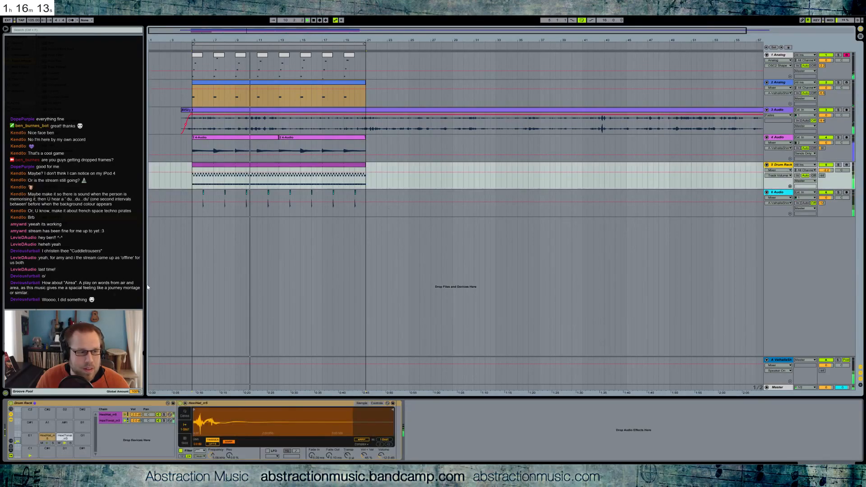
pyautogui.doubleClick(236, 170)
pyautogui.click(253, 353)
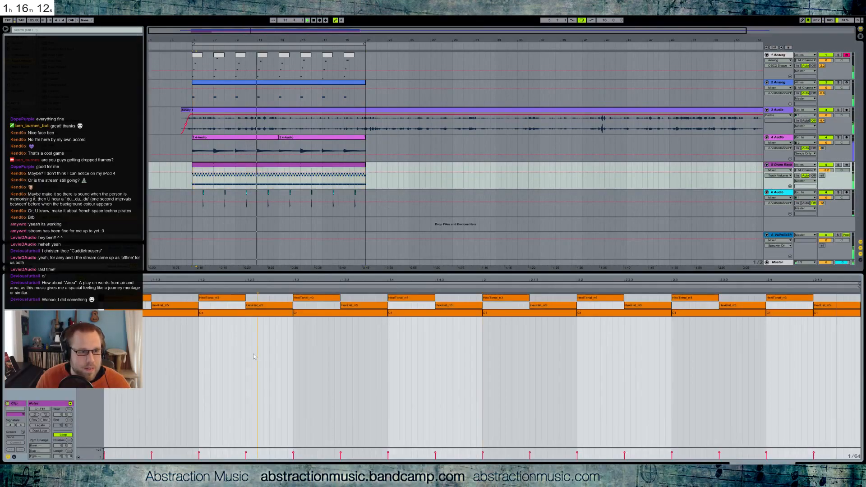
pyautogui.click(187, 306)
pyautogui.moveTo(187, 305); pyautogui.dragTo(175, 305)
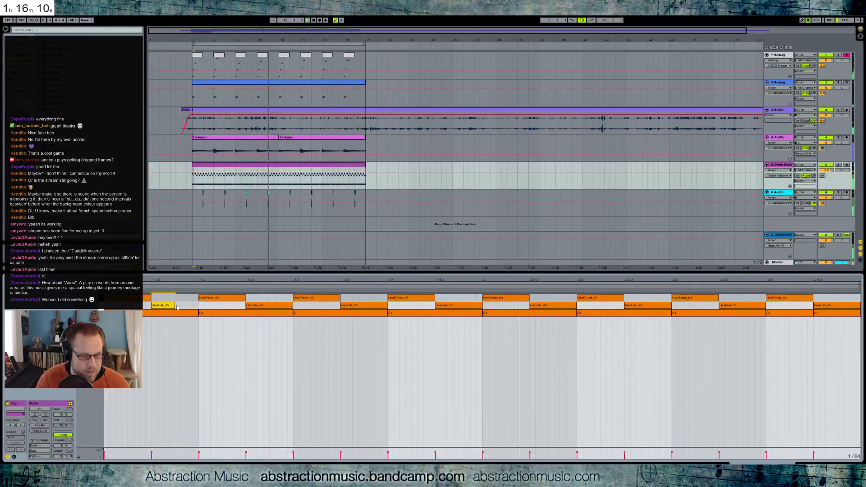
pyautogui.hotkey('ctrl', 'd')
pyautogui.moveTo(175, 452); pyautogui.dragTo(175, 456)
# Step: Select the first beat's drum notes with the doubled hat and duplicate them beat by beat to the end of the pattern
pyautogui.moveTo(107, 306); pyautogui.dragTo(194, 305)
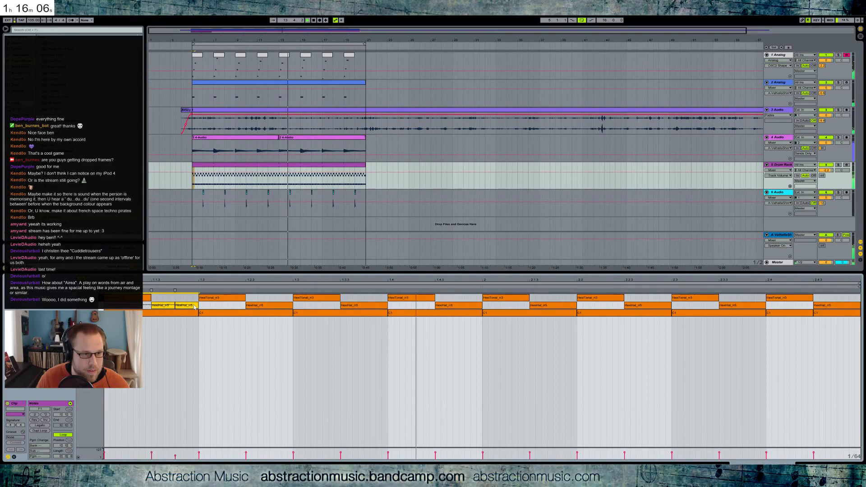
pyautogui.hotkey('ctrl', 'd')
pyautogui.hotkey('ctrl', 'd')
pyautogui.hotkey('ctrl', 'd')
pyautogui.hotkey('ctrl', 'd')
pyautogui.hotkey('ctrl', 'd')
pyautogui.hotkey('ctrl', 'd')
pyautogui.hotkey('ctrl', 'd')
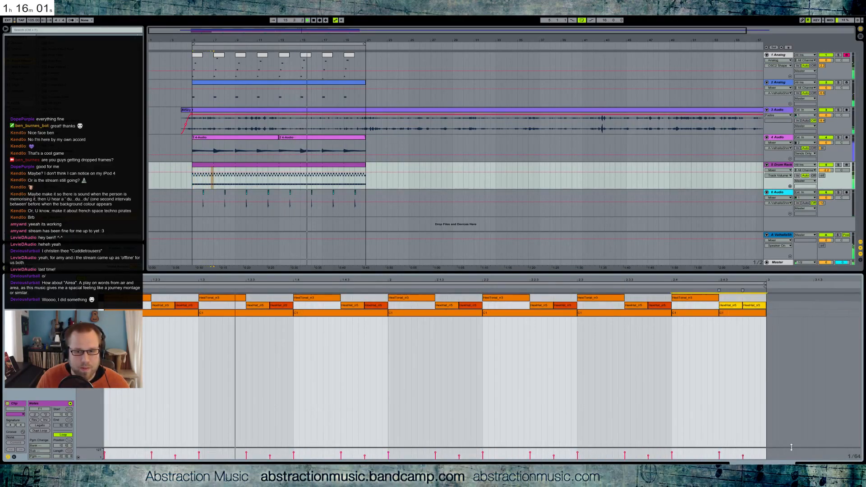
# Step: Show the Drum Rack's devices, adjust the hat chain's volume and raise the Drum Rack track's send A level
pyautogui.hotkey('shift', 'Tab')
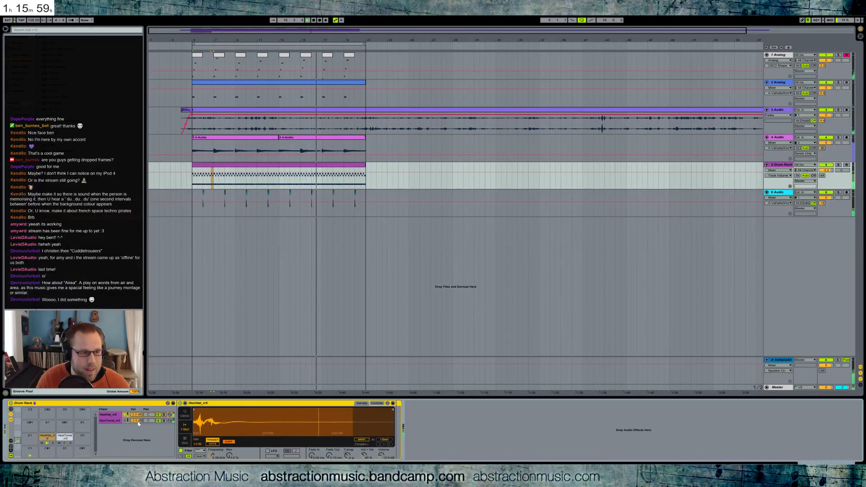
pyautogui.moveTo(136, 414); pyautogui.dragTo(137, 412)
pyautogui.moveTo(821, 175); pyautogui.dragTo(822, 160)
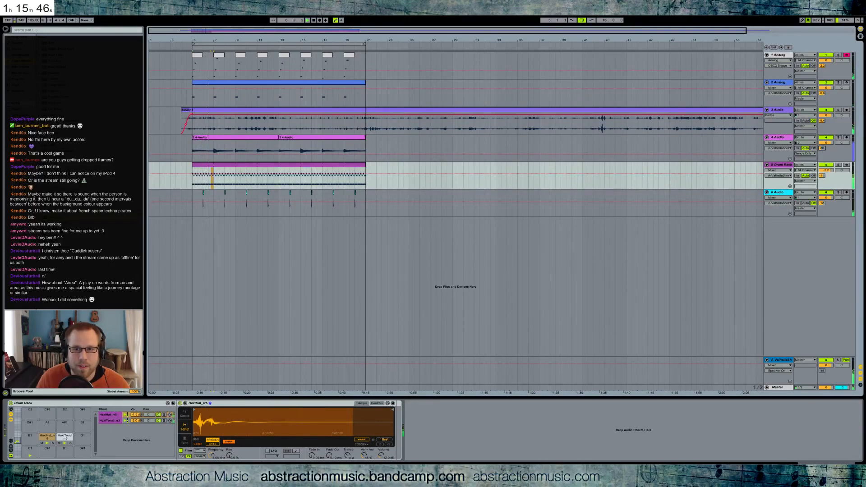
# Step: Add a MIDI track with Kontakt 5 below the 6 Audio track and load The Giant piano into it
pyautogui.click(780, 196)
pyautogui.hotkey('ctrl', 'shift', 't')
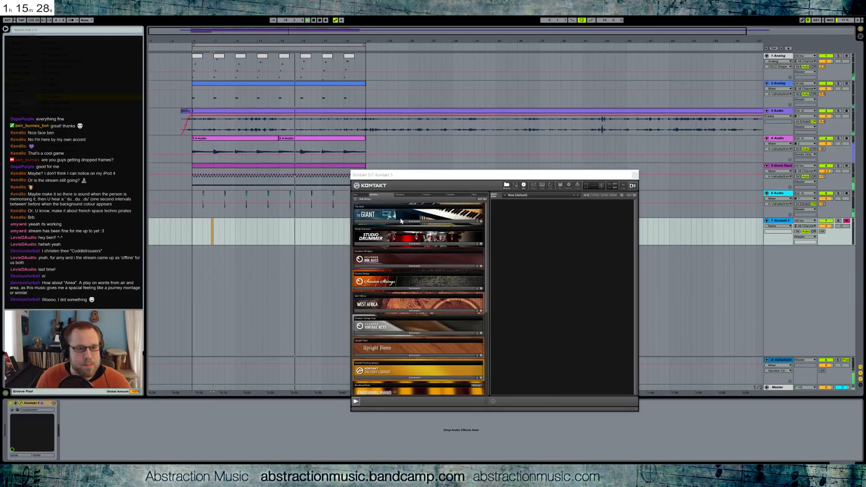
pyautogui.click(401, 221)
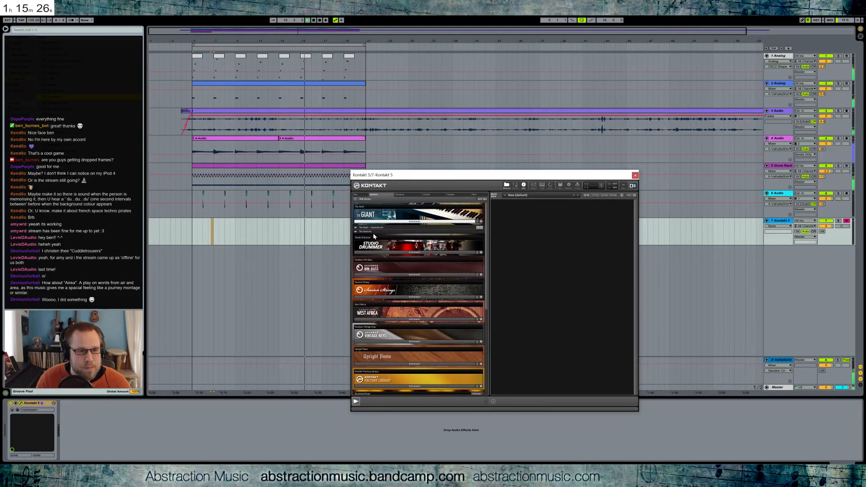
pyautogui.doubleClick(373, 231)
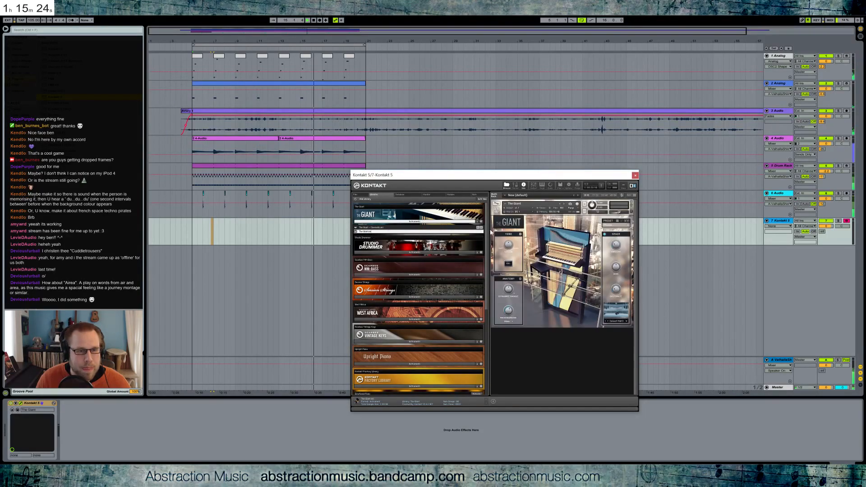
# Step: Turn on The Giant's tone switch, adjust its dynamic range and raise the Kontakt track's send A level
pyautogui.click(508, 263)
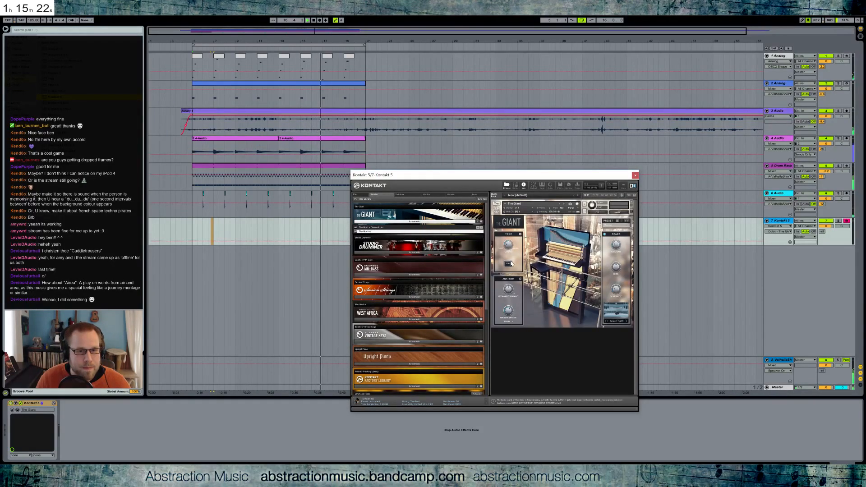
pyautogui.click(509, 292)
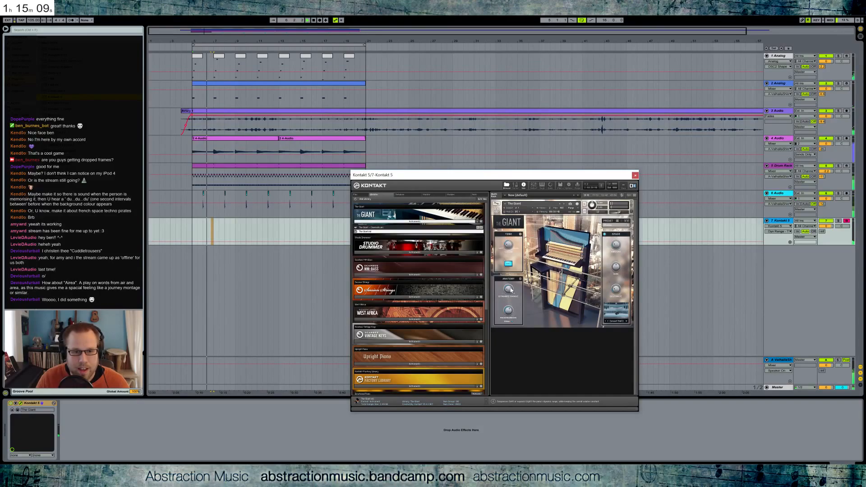
pyautogui.click(822, 232)
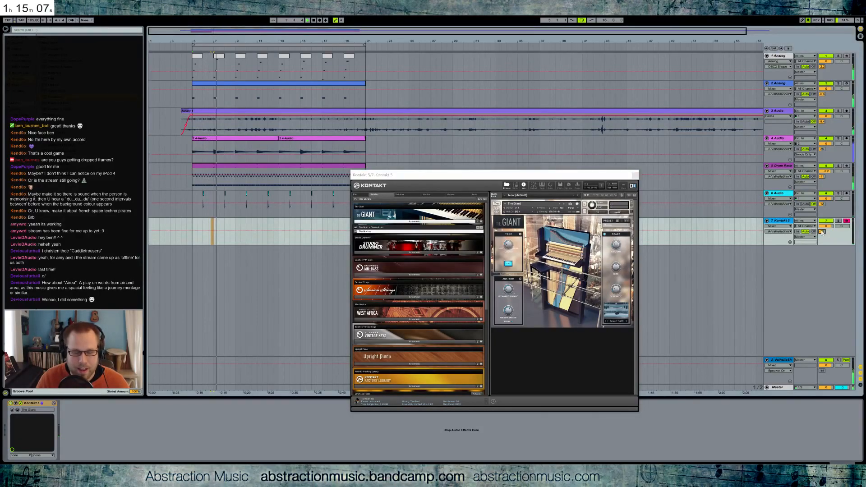
# Step: Open The Giant's detailed tone settings, enable the compressor and close the Kontakt window
pyautogui.moveTo(516, 175); pyautogui.dragTo(576, 169)
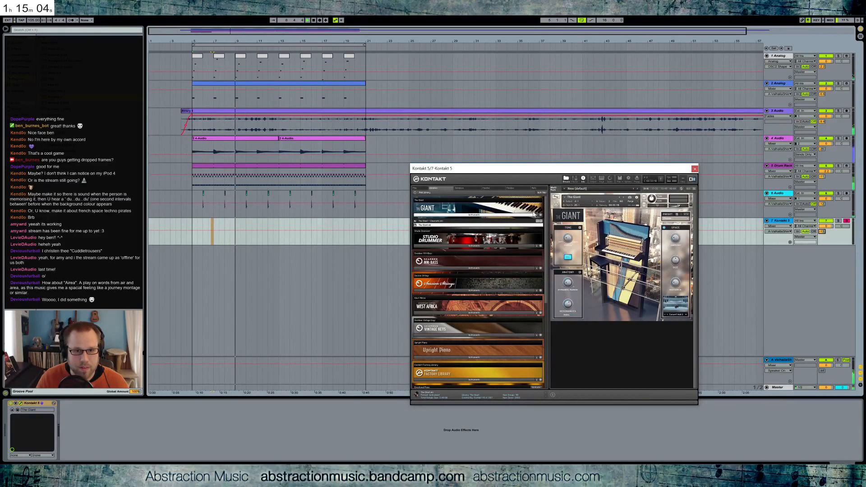
pyautogui.click(580, 227)
pyautogui.click(625, 273)
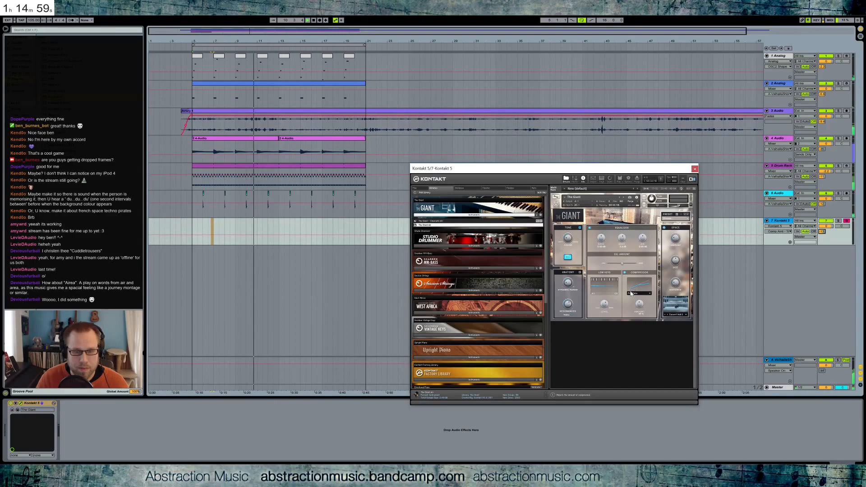
pyautogui.click(695, 169)
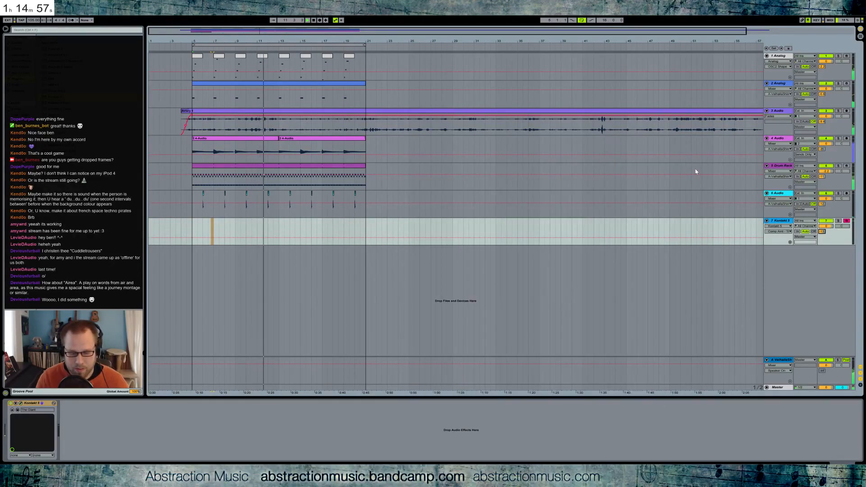
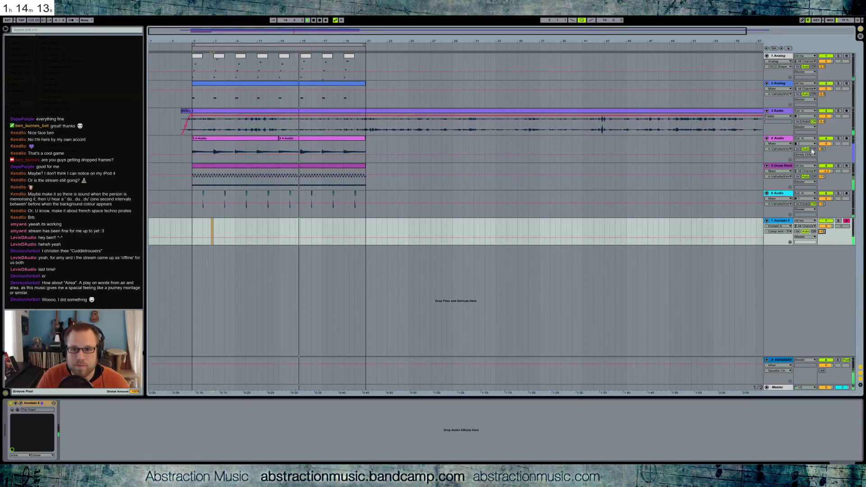
# Step: Lower the 4 Audio track's send A level instead of its volume, and raise the Kontakt track's send A level slightly
pyautogui.moveTo(826, 144); pyautogui.dragTo(826, 146)
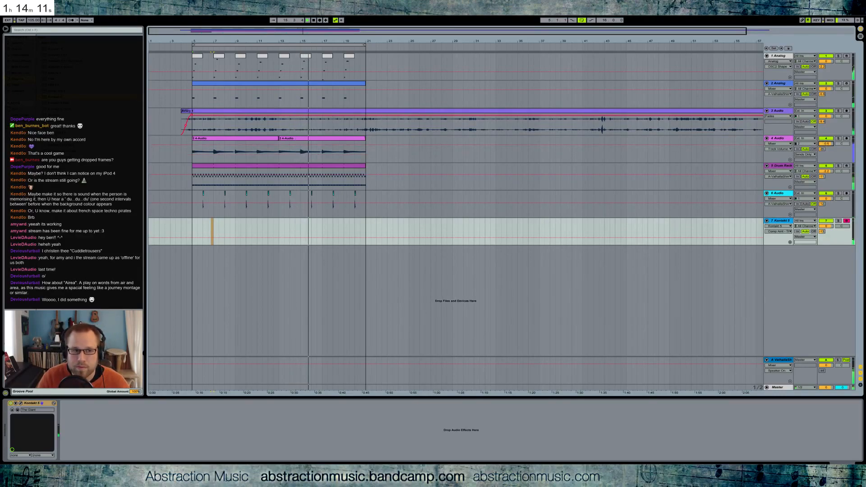
pyautogui.hotkey('ctrl', 'z')
pyautogui.moveTo(822, 149); pyautogui.dragTo(822, 152)
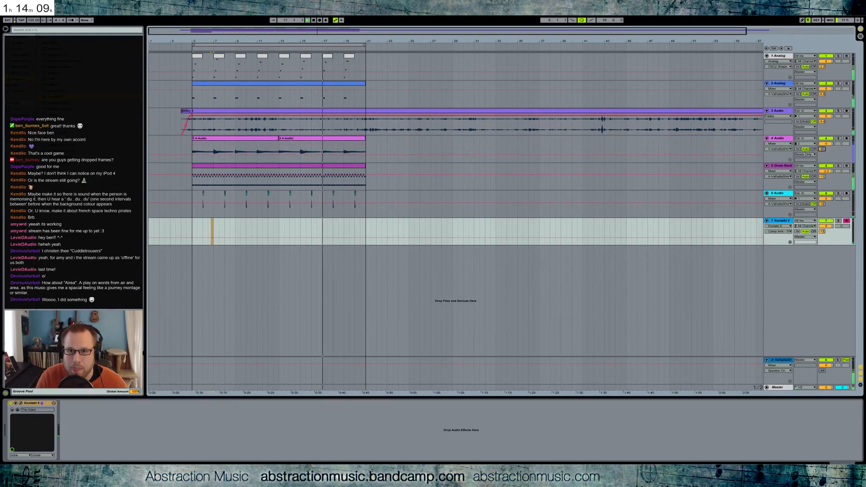
pyautogui.moveTo(822, 232); pyautogui.dragTo(821, 229)
# Step: Reopen Kontakt on the piano track, fine-tune The Giant's tone and compressor settings, and close its window
pyautogui.click(780, 221)
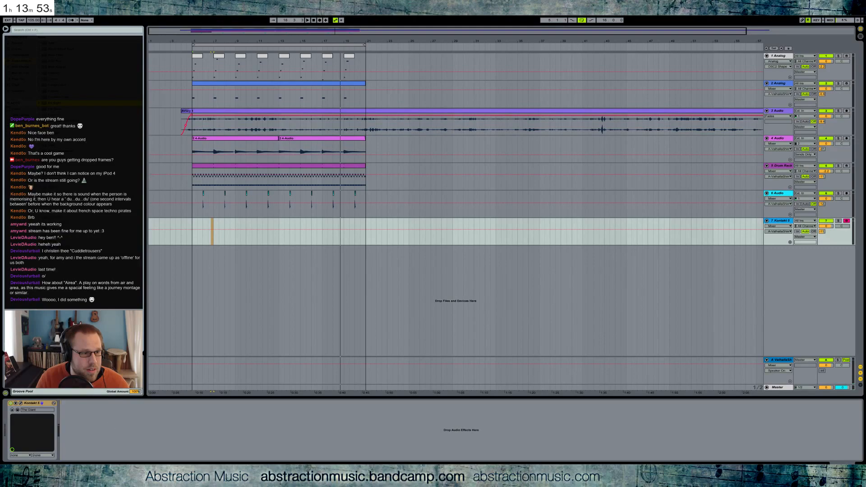
pyautogui.click(21, 404)
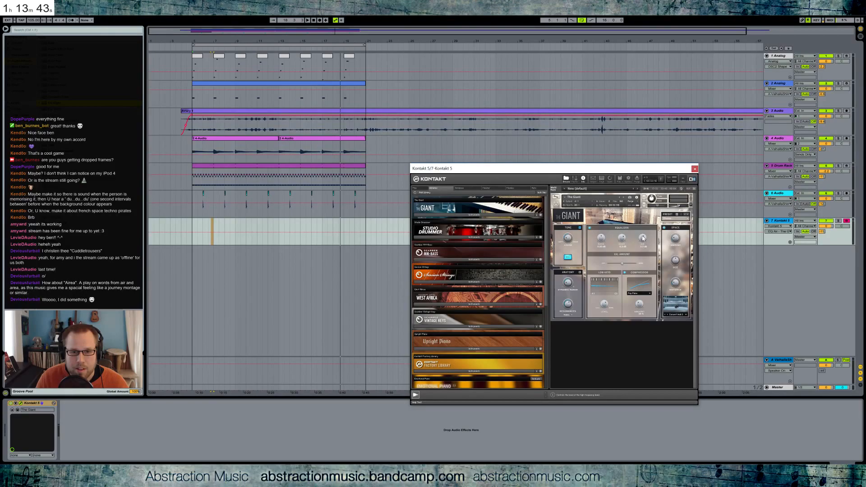
pyautogui.click(567, 239)
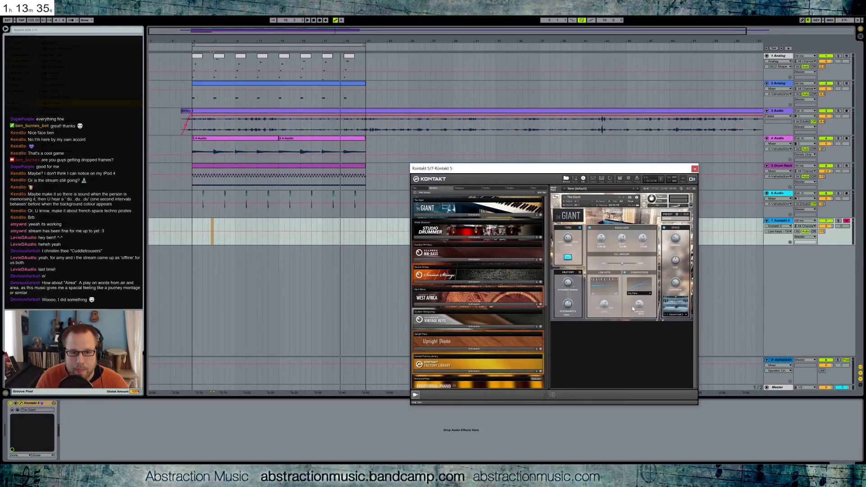
pyautogui.moveTo(639, 303); pyautogui.dragTo(636, 300)
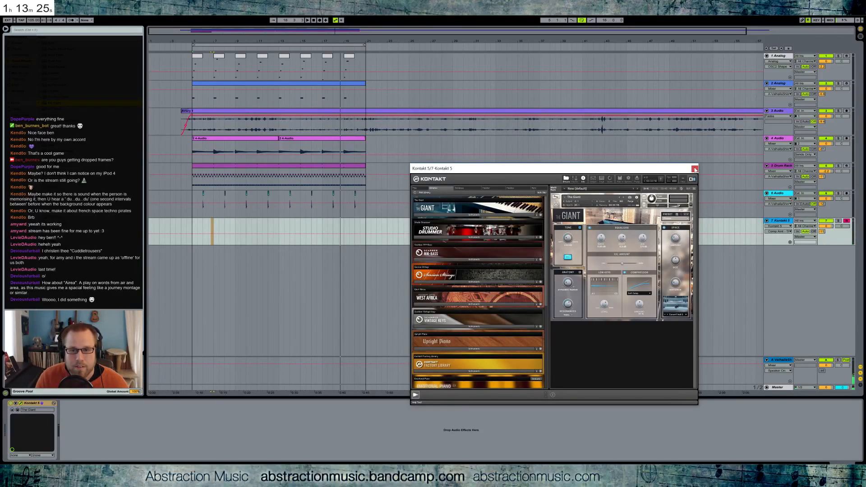
pyautogui.click(694, 169)
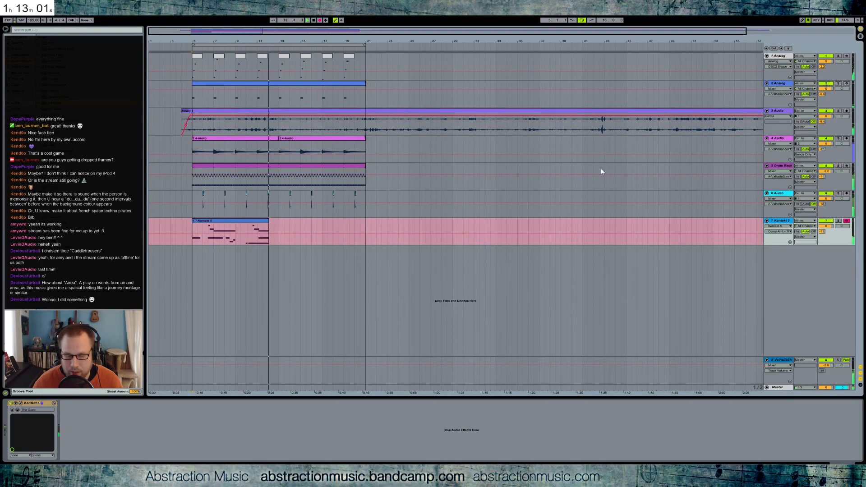
# Step: Restart recording of the piano part across the loop on the Kontakt track, stop, and undo the surplus second pass
pyautogui.press('space')
pyautogui.press('F9')
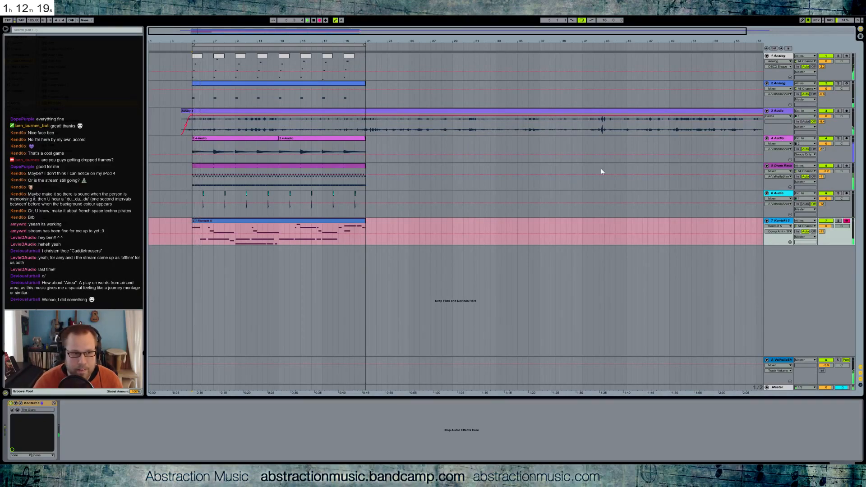
pyautogui.press('space')
pyautogui.hotkey('ctrl', 'z')
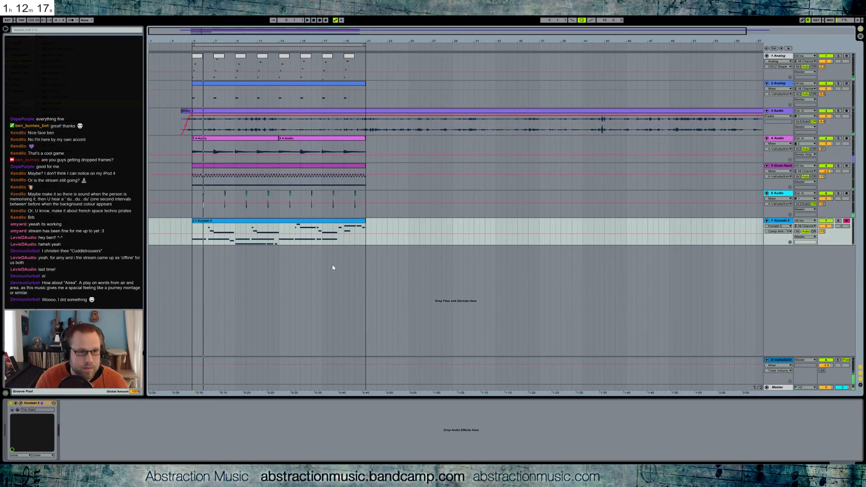
# Step: Extend the recorded Kontakt clip two bars past the loop's end, to bar 23, and open its notes
pyautogui.moveTo(364, 221); pyautogui.dragTo(393, 224)
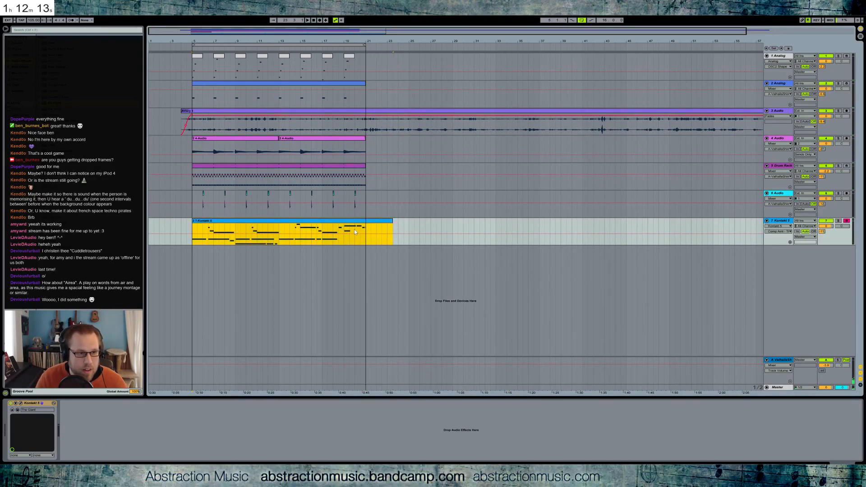
pyautogui.hotkey('ctrl', 'z')
pyautogui.moveTo(365, 221); pyautogui.dragTo(387, 221)
pyautogui.doubleClick(385, 221)
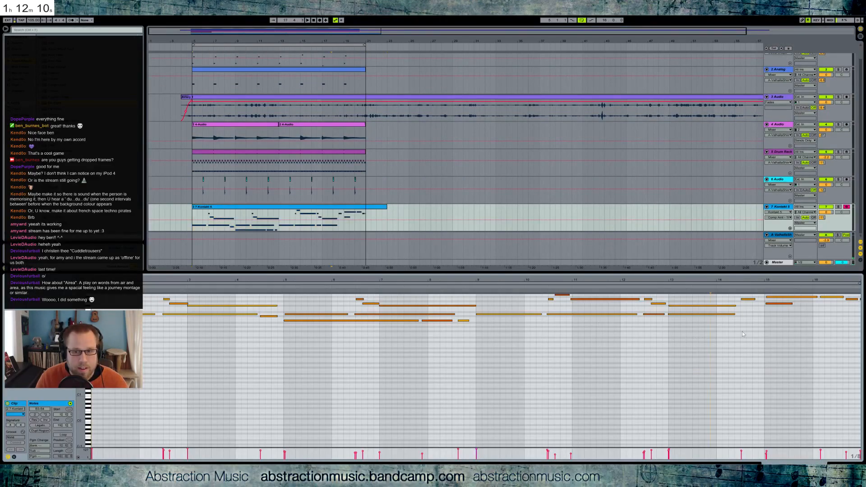
# Step: Lengthen the last note of the Kontakt clip to nearly the end of the extended clip
pyautogui.moveTo(846, 281); pyautogui.dragTo(750, 281)
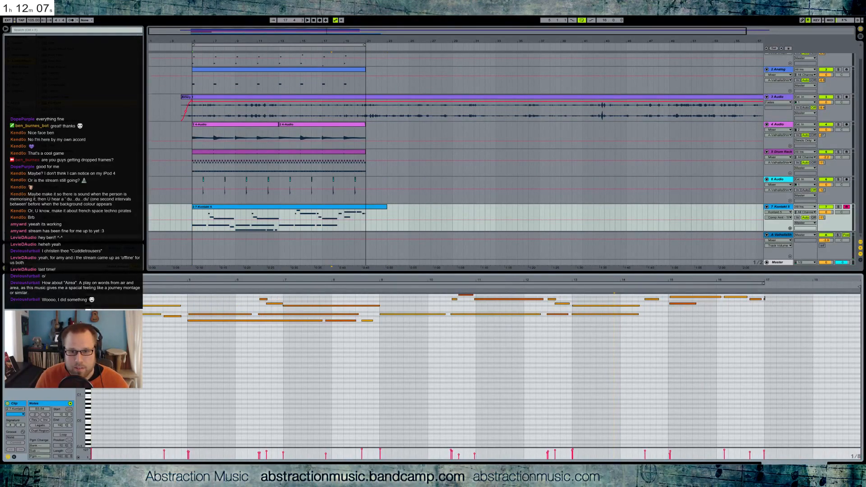
pyautogui.moveTo(799, 302)
pyautogui.mouseDown()
pyautogui.moveTo(860, 302)
pyautogui.moveTo(815, 300)
pyautogui.mouseUp()
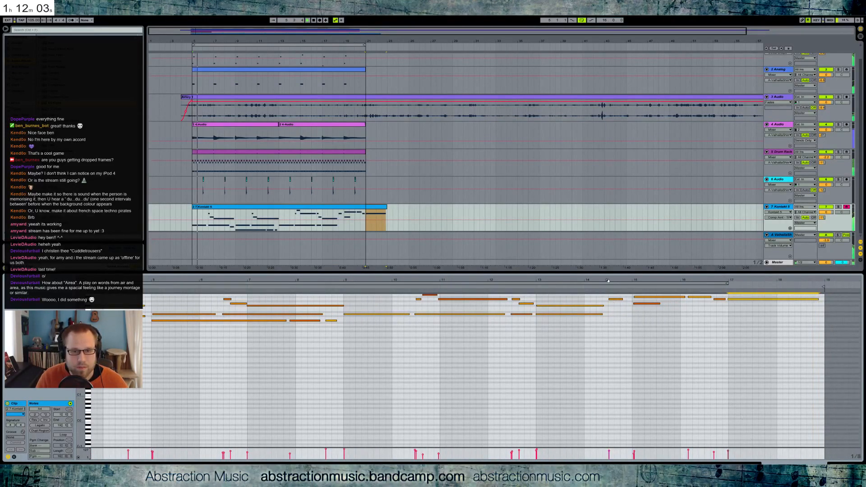
# Step: Lower the velocities of the louder piano notes in the clip's opening bars, around bars 8 to 9 and around bar 13
pyautogui.moveTo(606, 281); pyautogui.dragTo(607, 270)
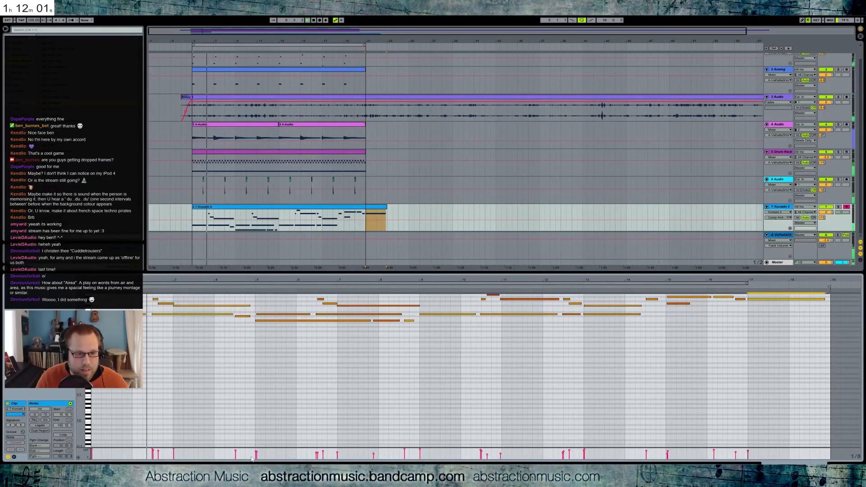
pyautogui.moveTo(193, 450); pyautogui.dragTo(91, 458)
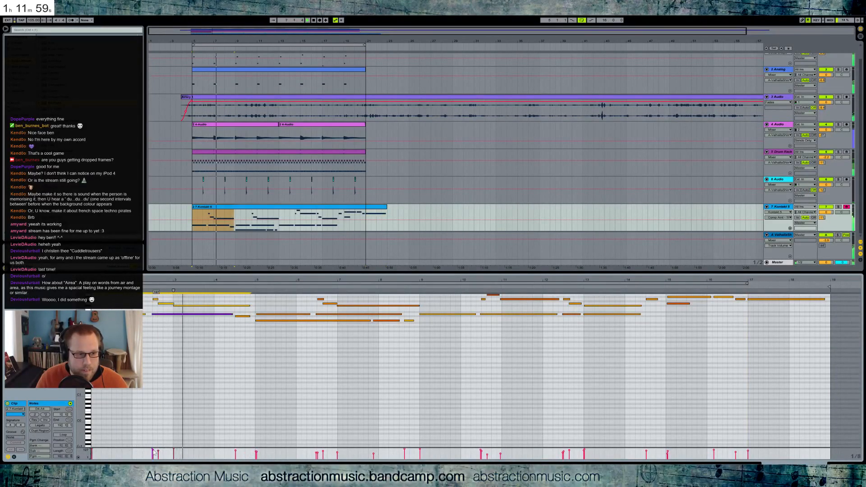
pyautogui.moveTo(152, 452); pyautogui.dragTo(152, 453)
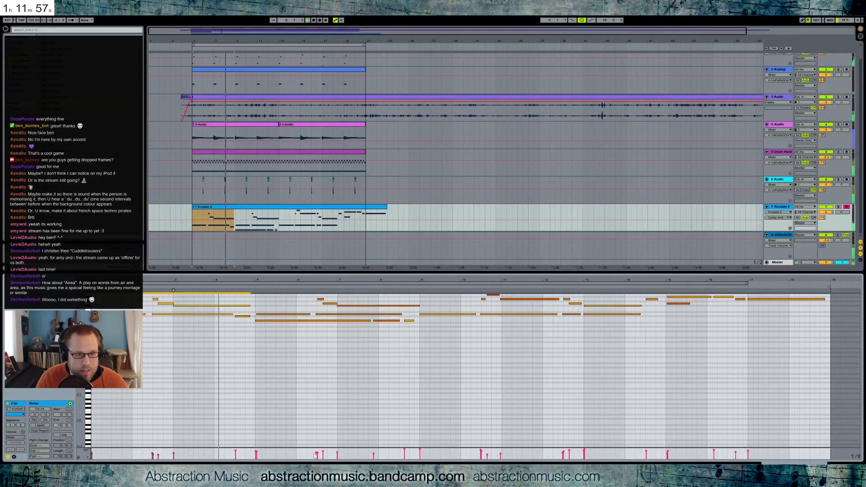
pyautogui.moveTo(394, 450); pyautogui.dragTo(425, 457)
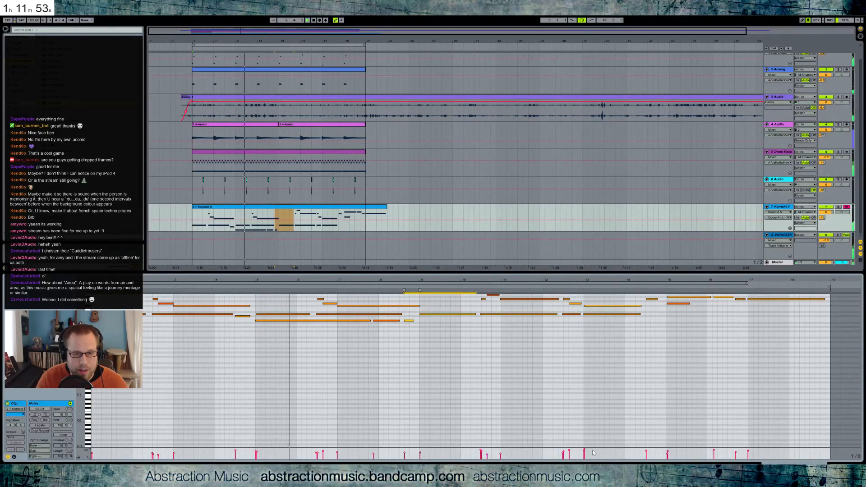
pyautogui.moveTo(556, 455); pyautogui.dragTo(589, 453)
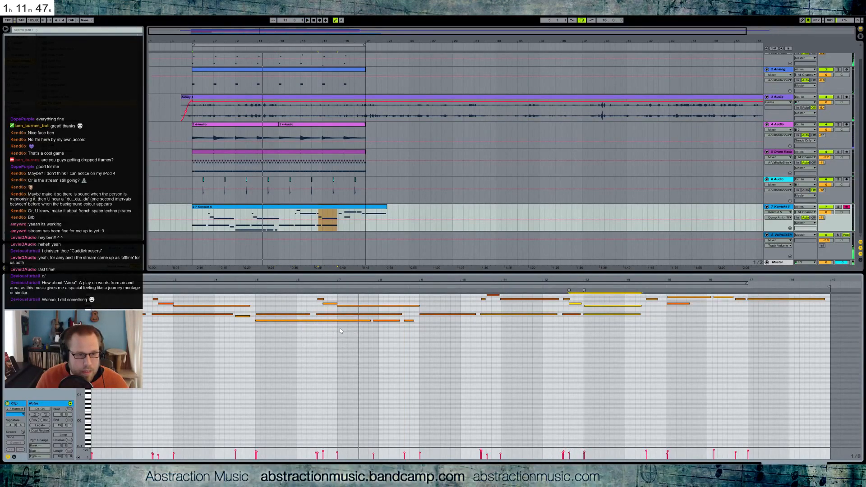
# Step: Draw a low bass note from bar 7 to bar 9 of the Kontakt clip and transpose it down one semitone
pyautogui.moveTo(338, 328); pyautogui.dragTo(420, 325)
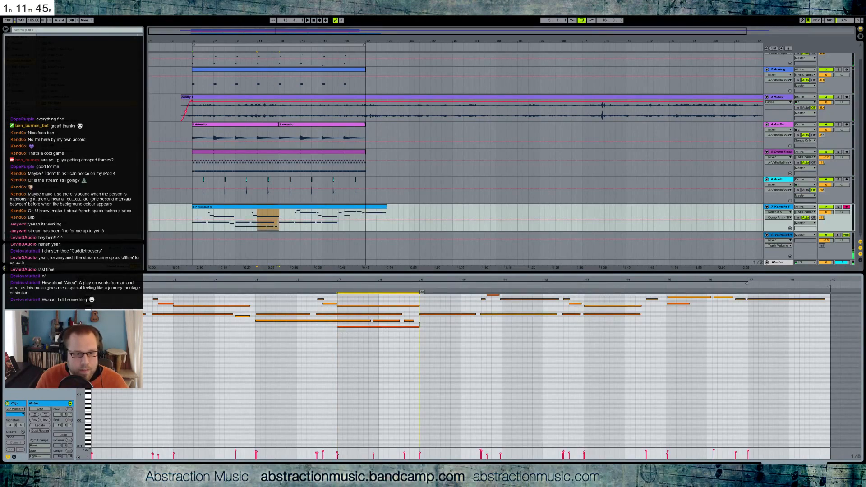
pyautogui.press('Down')
pyautogui.click(310, 290)
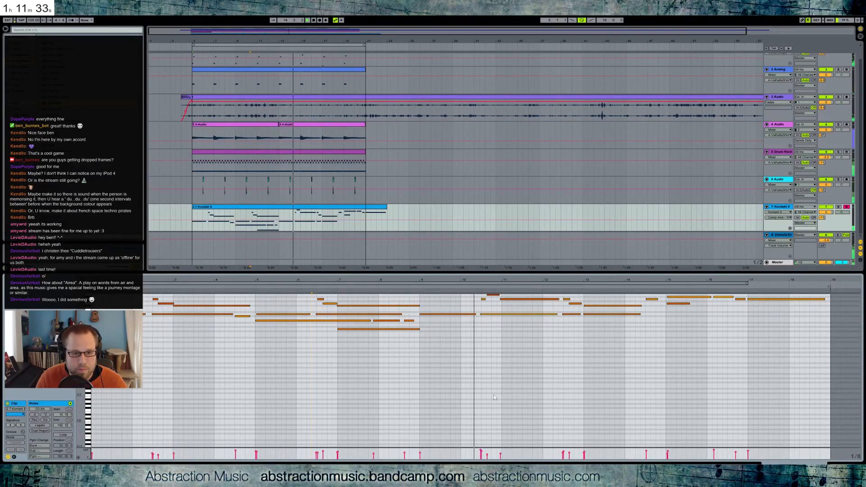
# Step: Transpose the long upper note starting at bar 11 of the Kontakt clip down three semitones
pyautogui.click(480, 451)
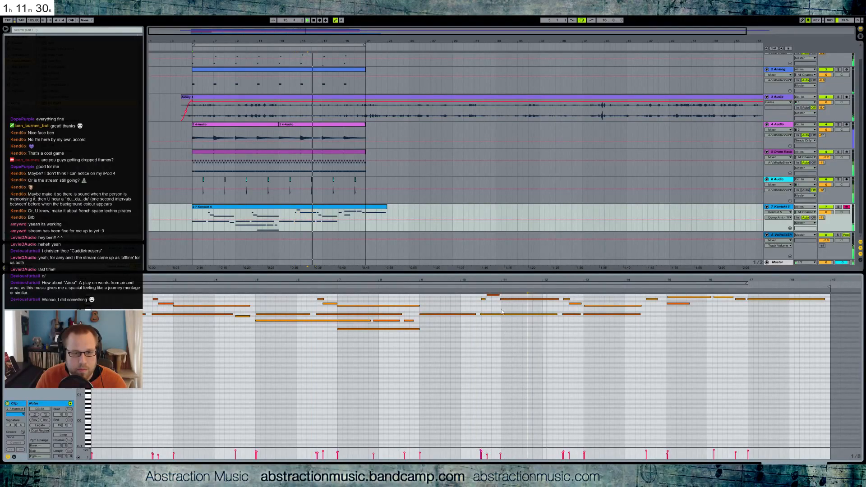
pyautogui.moveTo(514, 305); pyautogui.dragTo(519, 295)
pyautogui.press('Down')
pyautogui.press('Down')
pyautogui.press('Down')
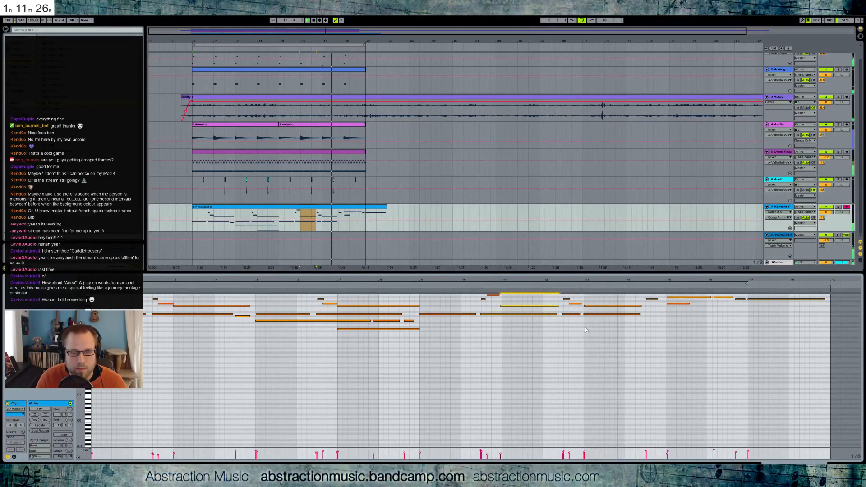
# Step: Add a low note late in bar 14, at the pitch of the bar 13 low note, and extend it to bar 17
pyautogui.scroll(2, 585, 326)
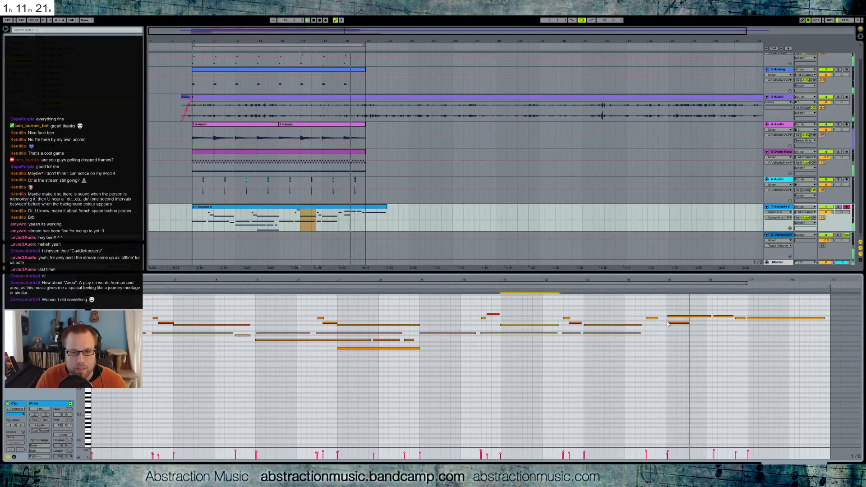
pyautogui.click(651, 334)
pyautogui.doubleClick(652, 334)
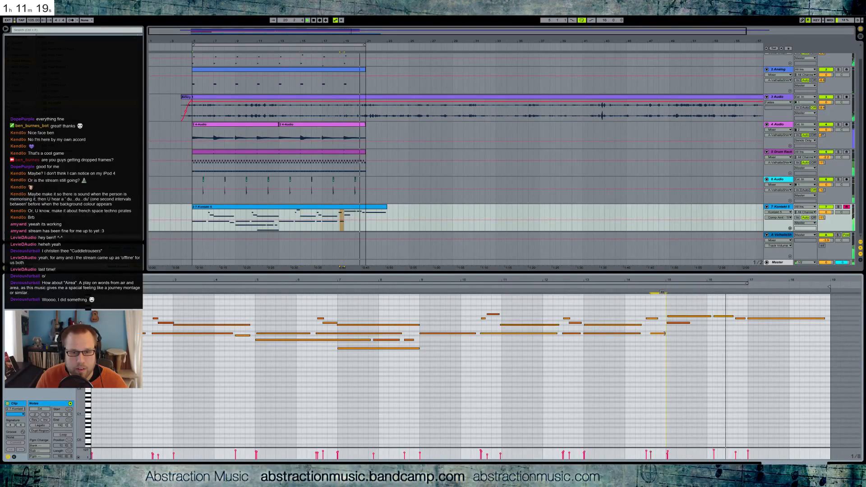
pyautogui.moveTo(667, 333); pyautogui.dragTo(749, 334)
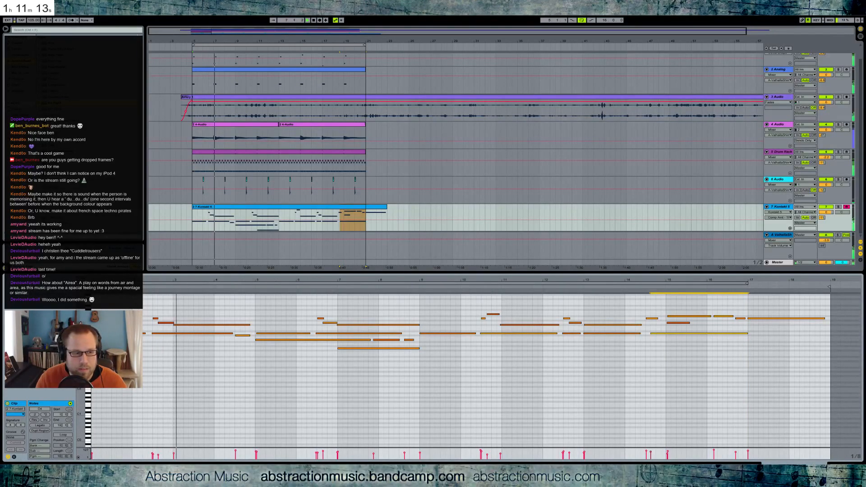
pyautogui.moveTo(144, 451); pyautogui.dragTo(158, 452)
# Step: In the Drum Rack clip, turn the second repeat's split hat pair into one long note and duplicate that repeat over the next two
pyautogui.hotkey('shift', 'Tab')
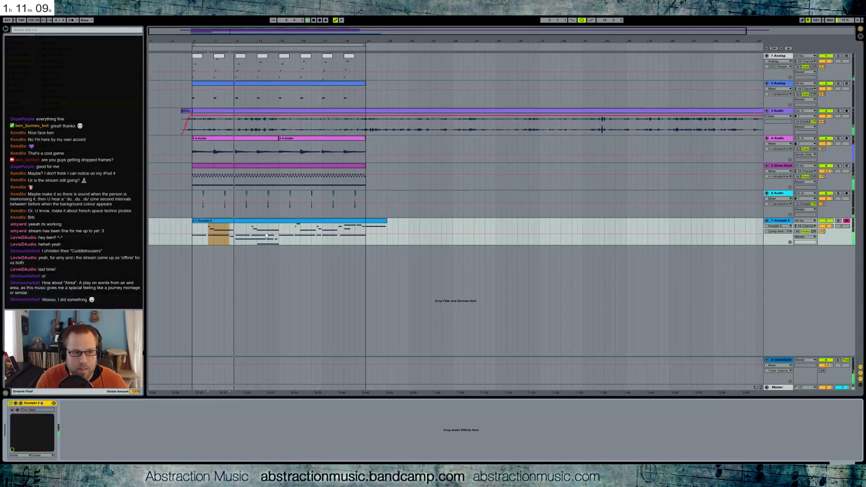
pyautogui.doubleClick(249, 167)
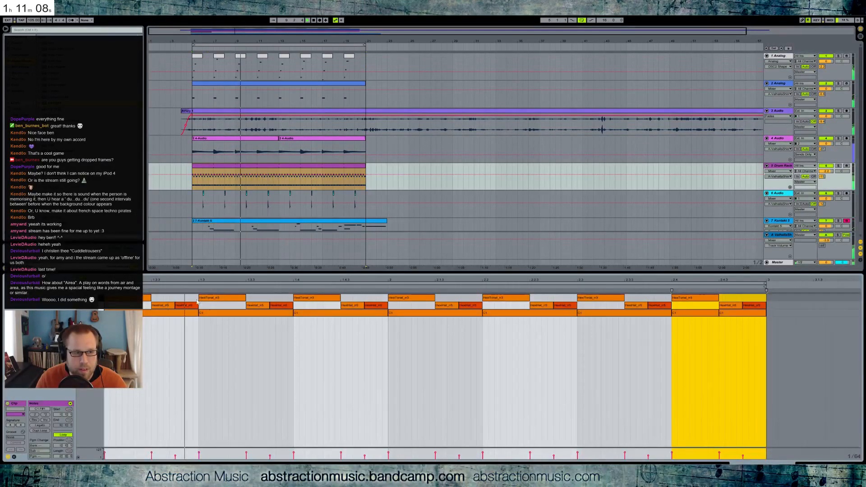
pyautogui.doubleClick(180, 305)
pyautogui.moveTo(174, 306); pyautogui.dragTo(199, 307)
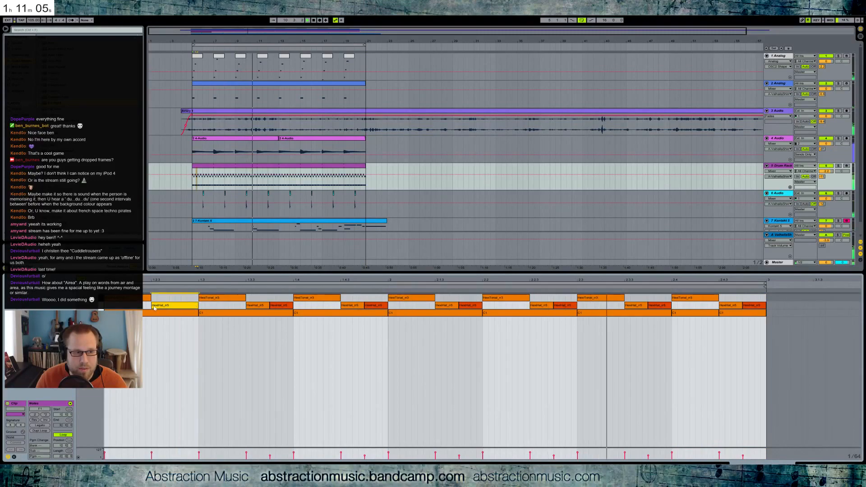
pyautogui.click(105, 323)
pyautogui.moveTo(106, 310); pyautogui.dragTo(199, 307)
pyautogui.hotkey('ctrl', 'd')
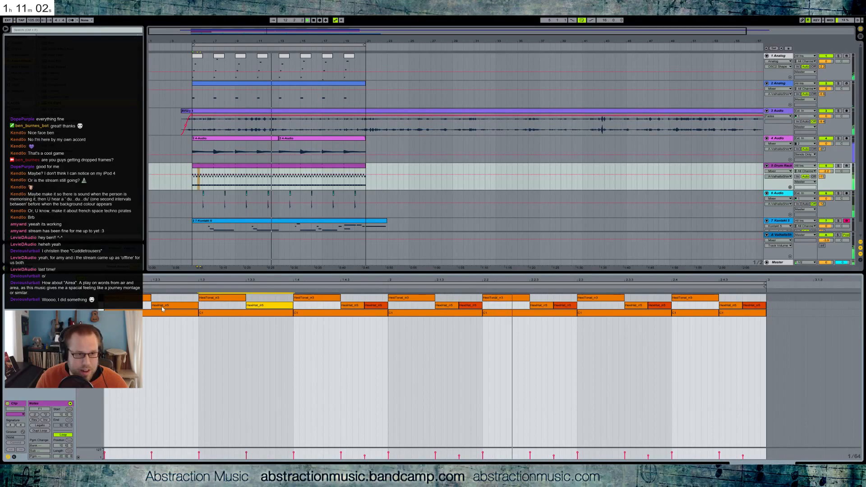
pyautogui.hotkey('ctrl', 'd')
# Step: Make the sixth repeat's hat one long note, duplicate that repeat to the clip's end, and replace the first repeat's split pair likewise
pyautogui.moveTo(552, 306); pyautogui.dragTo(577, 307)
pyautogui.moveTo(484, 305); pyautogui.dragTo(546, 305)
pyautogui.hotkey('ctrl', 'd')
pyautogui.hotkey('ctrl', 'd')
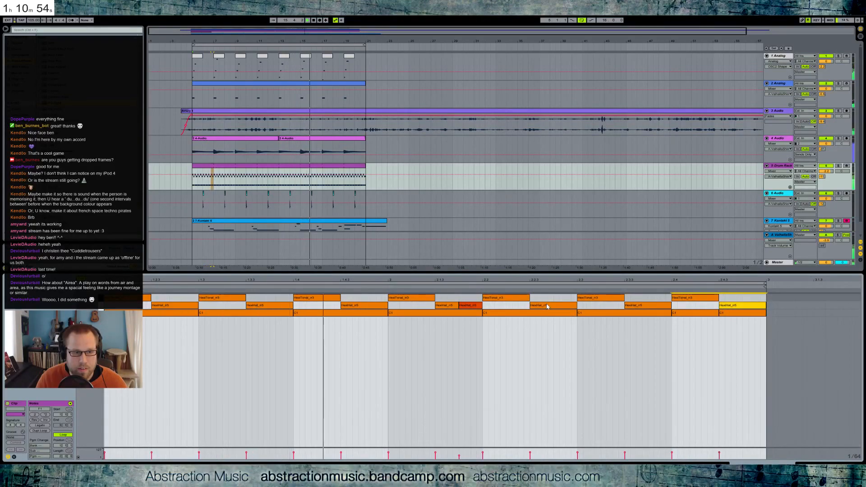
pyautogui.moveTo(470, 280); pyautogui.dragTo(470, 269)
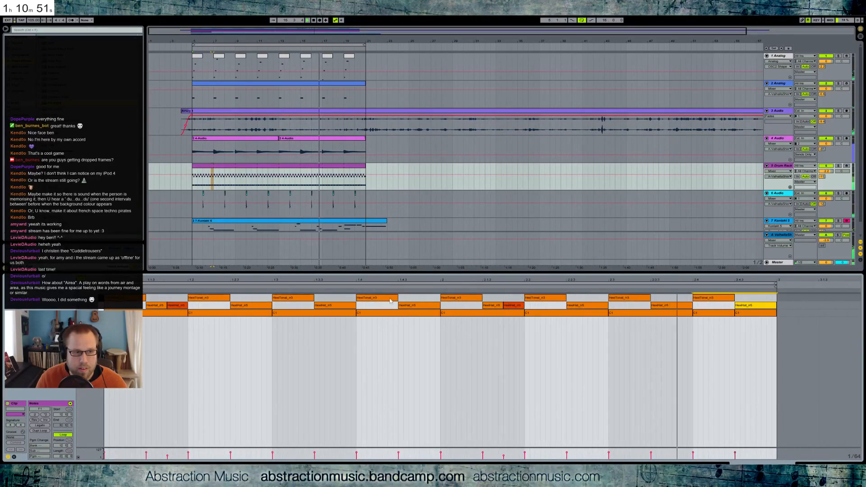
pyautogui.click(153, 306)
pyautogui.hotkey('ctrl', 'z')
# Step: Copy the split hat pair from the drum clip's fifth repeat into the fourth and last repeats
pyautogui.click(492, 306)
pyautogui.keyDown('shift'); pyautogui.click(506, 305); pyautogui.keyUp('shift')
pyautogui.click(404, 306)
pyautogui.hotkey('ctrl', 'v')
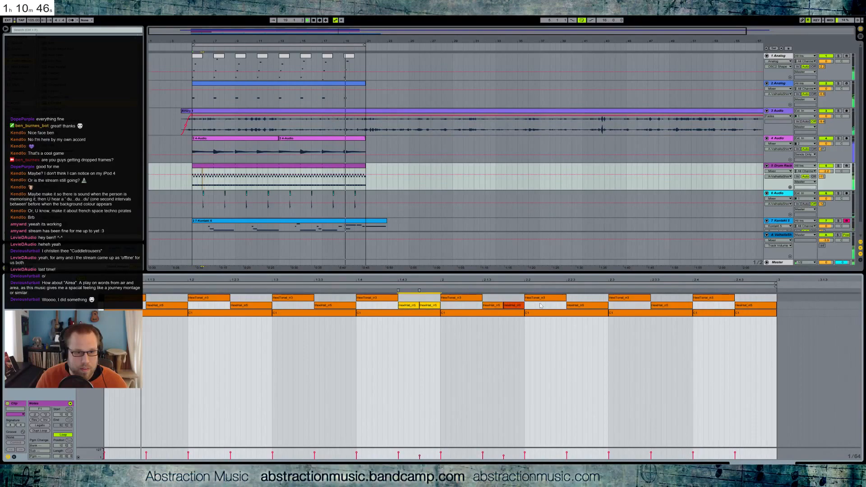
pyautogui.click(743, 306)
pyautogui.hotkey('ctrl', 'v')
# Step: Copy a single long hat note over the split hat pairs in the drum clip's fifth and fourth repeats
pyautogui.click(337, 307)
pyautogui.hotkey('ctrl', 'c')
pyautogui.click(493, 305)
pyautogui.hotkey('ctrl', 'v')
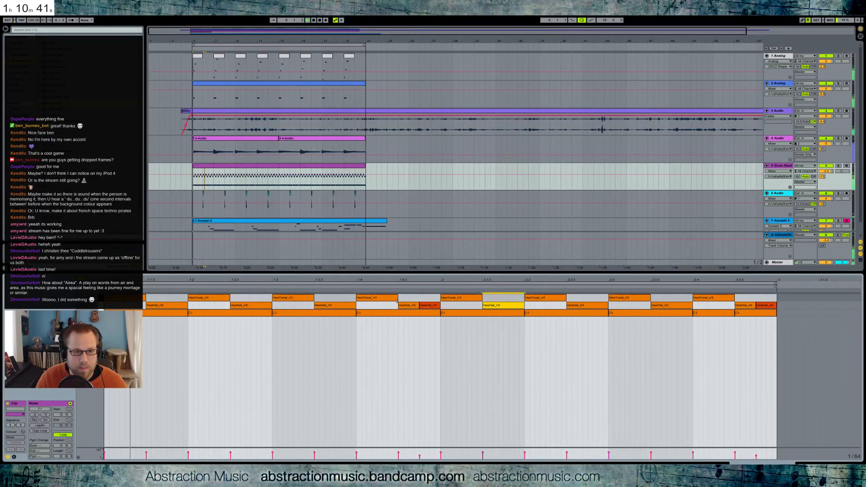
pyautogui.click(411, 306)
pyautogui.hotkey('ctrl', 'v')
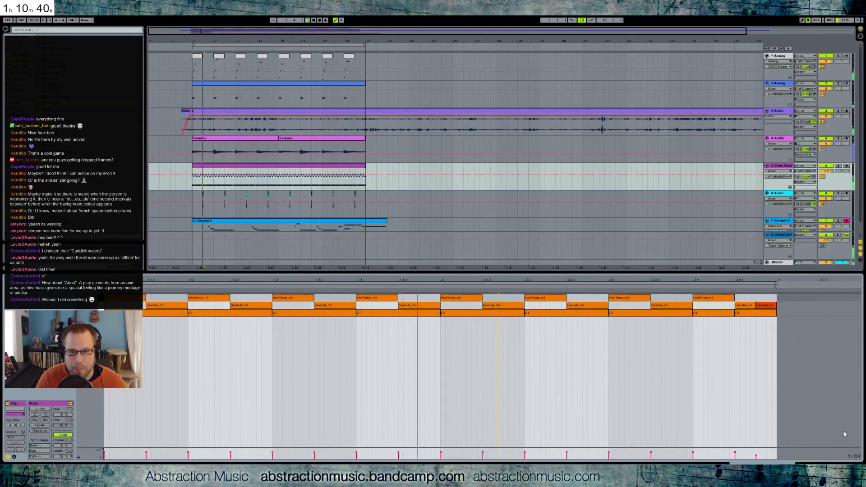
pyautogui.hotkey('shift', 'Tab')
pyautogui.doubleClick(334, 232)
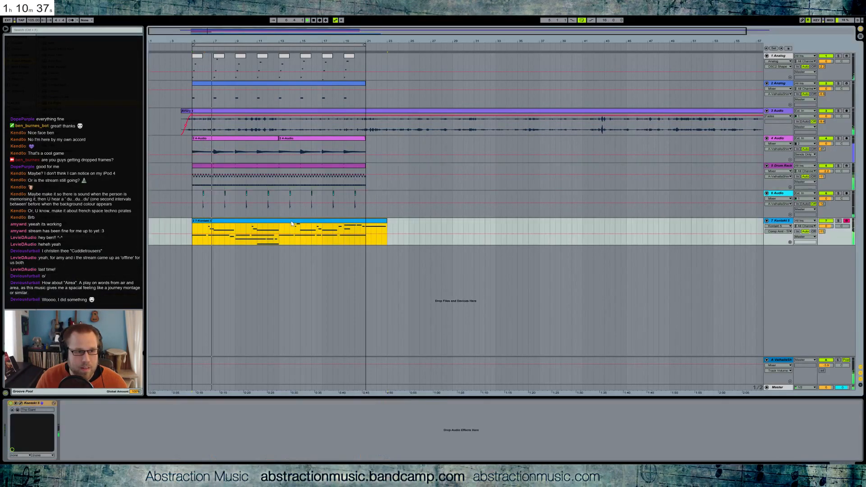
pyautogui.click(632, 287)
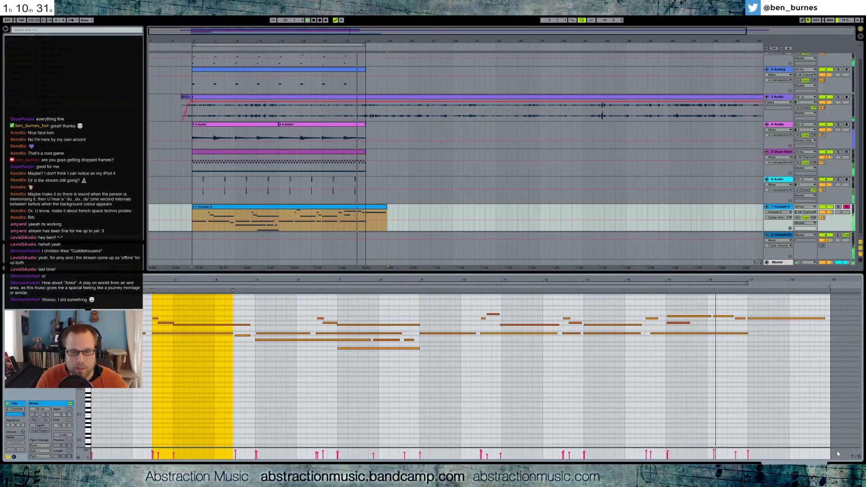
pyautogui.hotkey('shift', 'Tab')
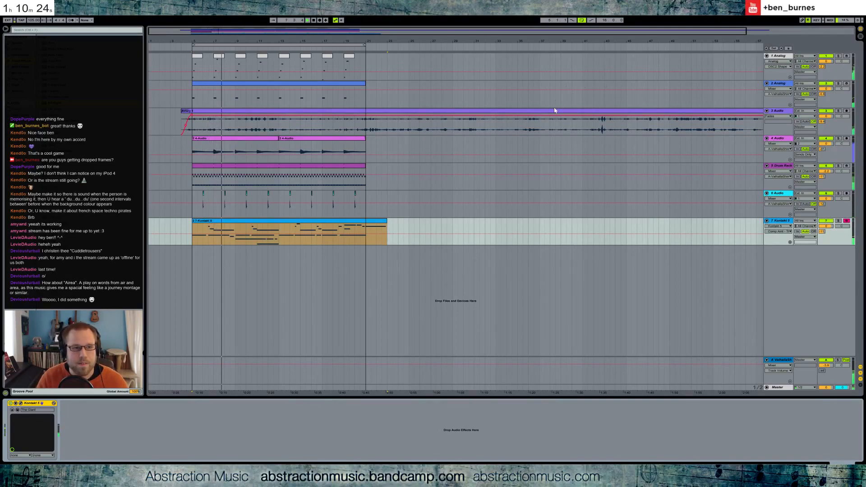
# Step: Lower the 1 Analog and Drum Rack track volumes and replay the loop with the Drum Rack soloed
pyautogui.click(825, 61)
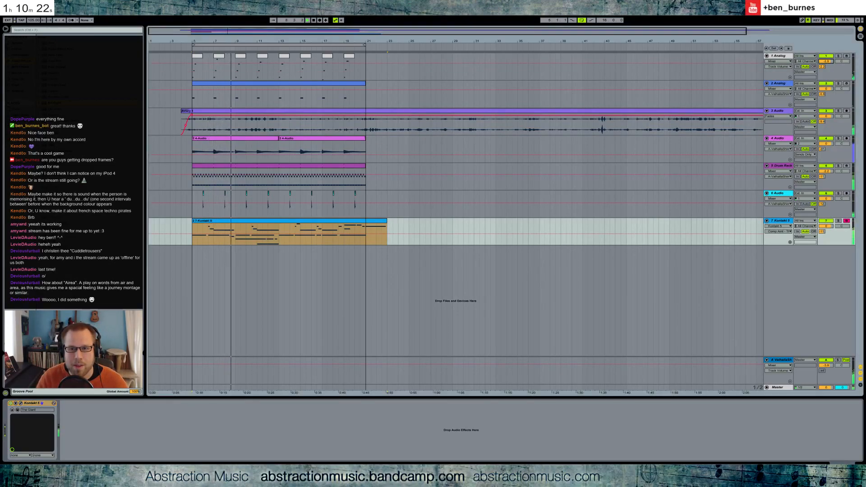
pyautogui.moveTo(825, 61); pyautogui.dragTo(825, 63)
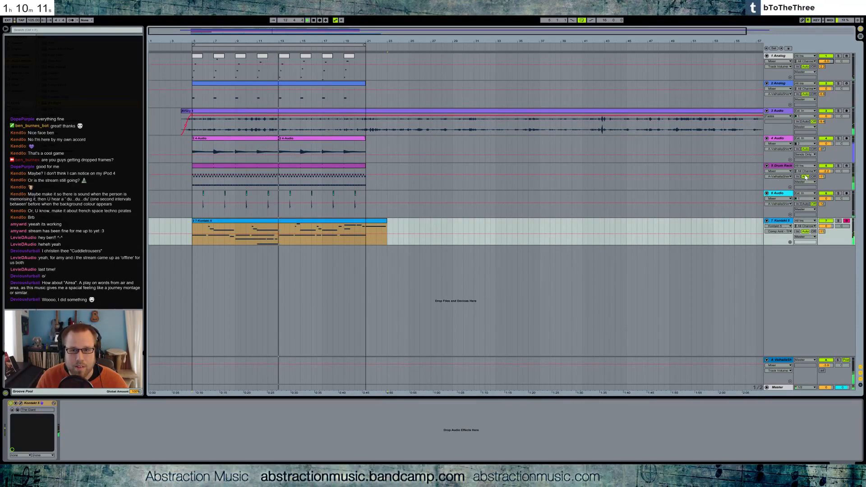
pyautogui.moveTo(826, 172); pyautogui.dragTo(826, 183)
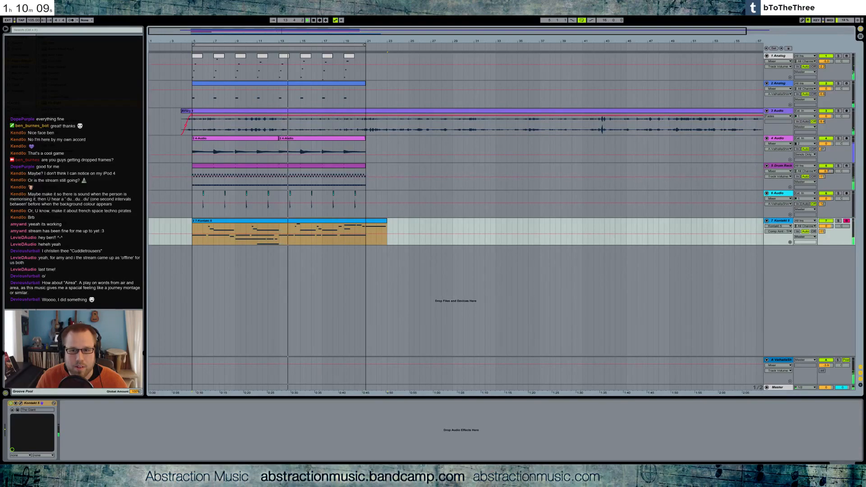
pyautogui.moveTo(826, 65); pyautogui.dragTo(826, 65)
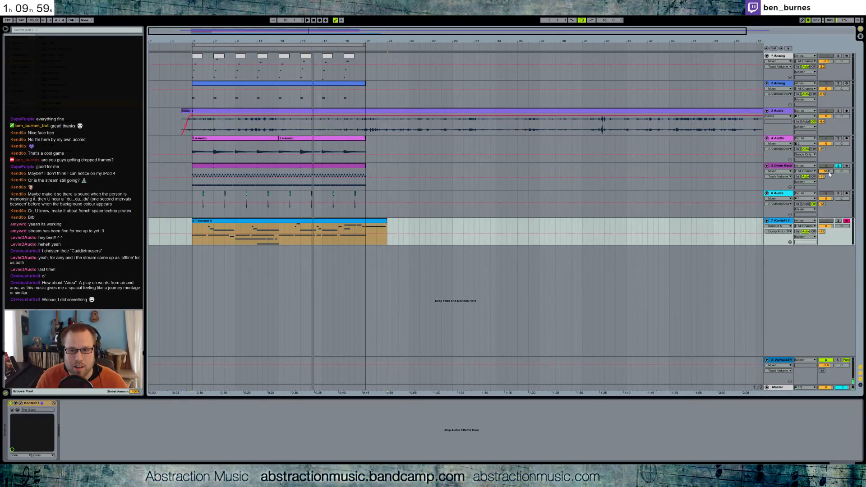
pyautogui.press('space')
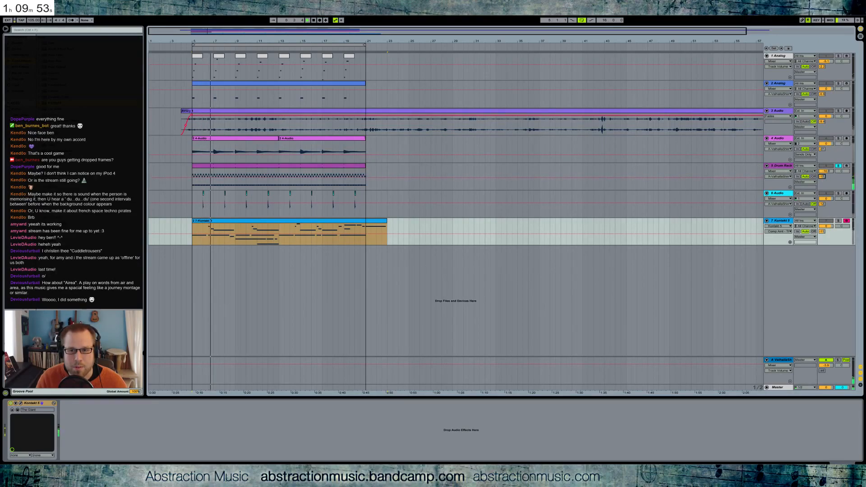
# Step: Solo 6 Audio and 3 Audio alongside the Drum Rack and lower both audio tracks' volumes
pyautogui.click(838, 193)
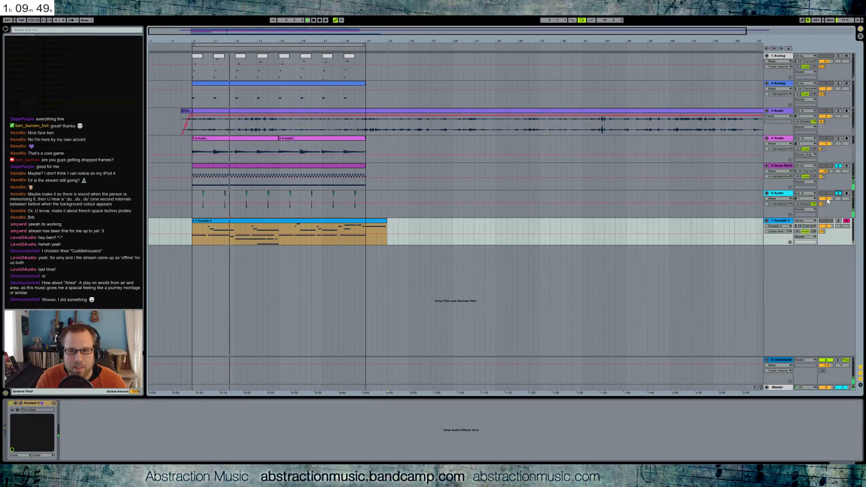
pyautogui.moveTo(828, 201); pyautogui.dragTo(828, 209)
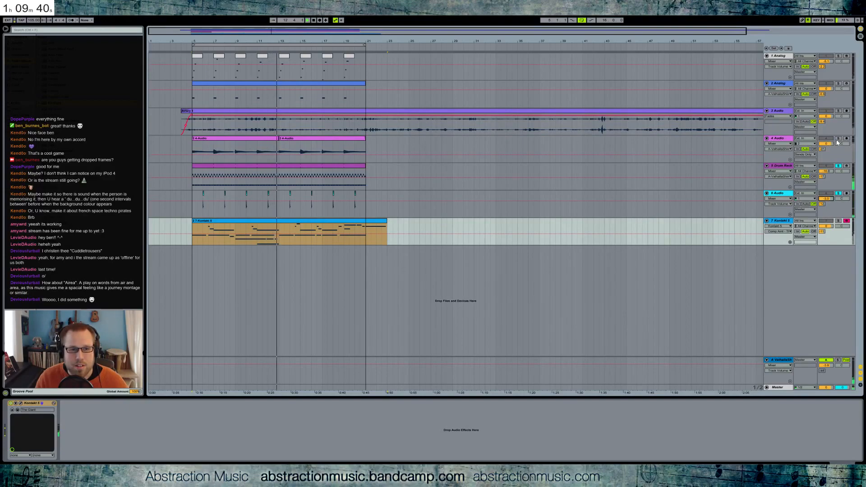
pyautogui.click(838, 111)
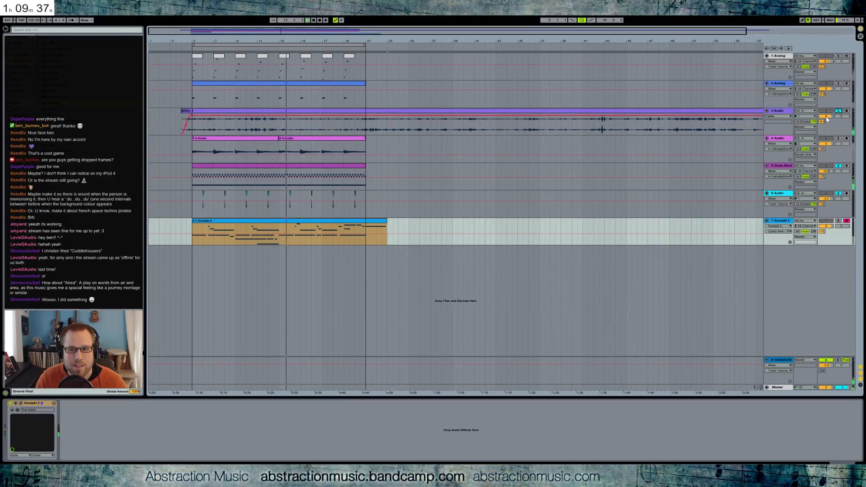
pyautogui.click(822, 120)
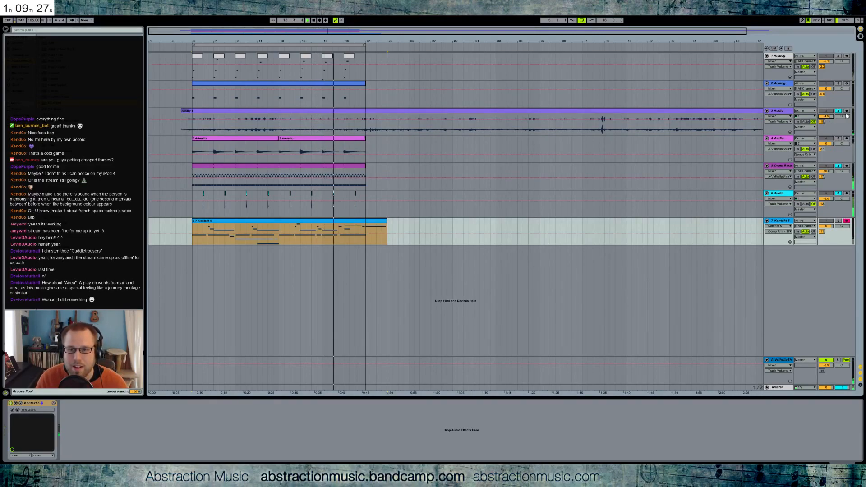
# Step: Bring in 2 Analog, 1 Analog and 4 Audio by soloing them, rebalance the two Analog volumes, and clear all solos
pyautogui.click(838, 84)
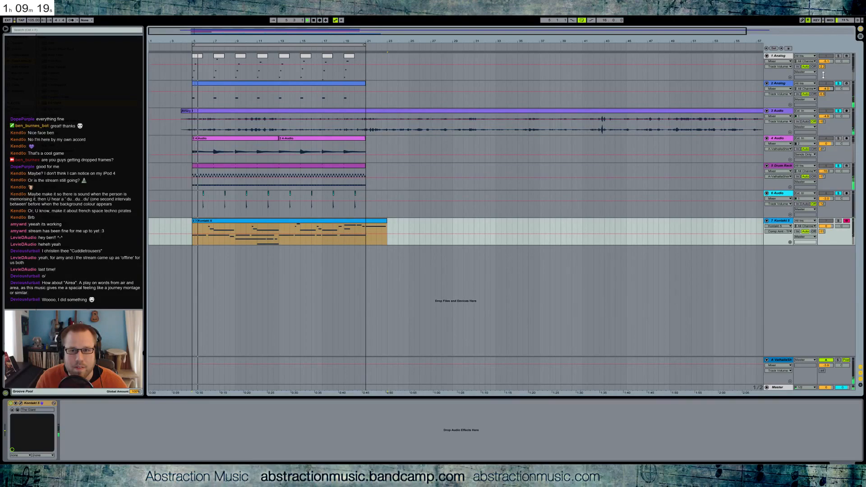
pyautogui.click(838, 56)
pyautogui.moveTo(829, 63); pyautogui.dragTo(829, 50)
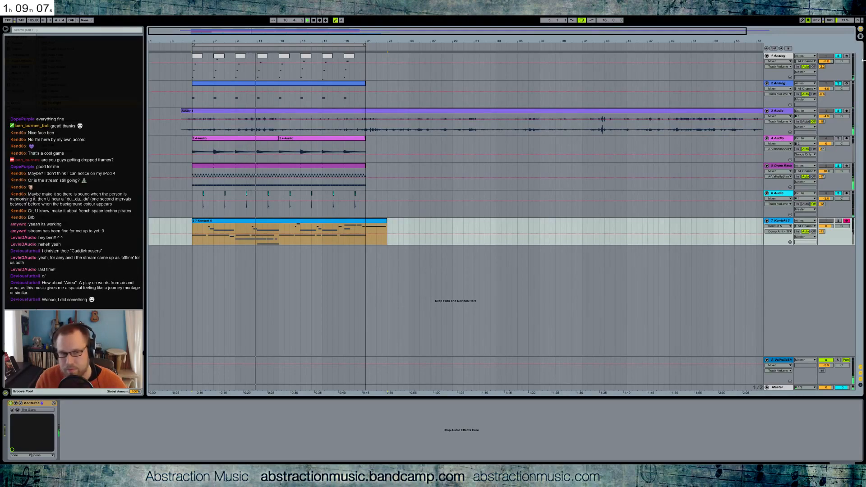
pyautogui.click(839, 139)
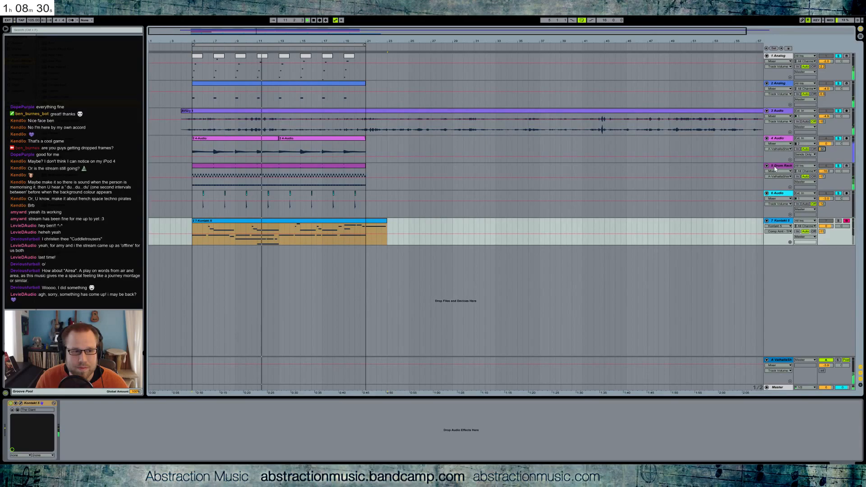
pyautogui.click(838, 56)
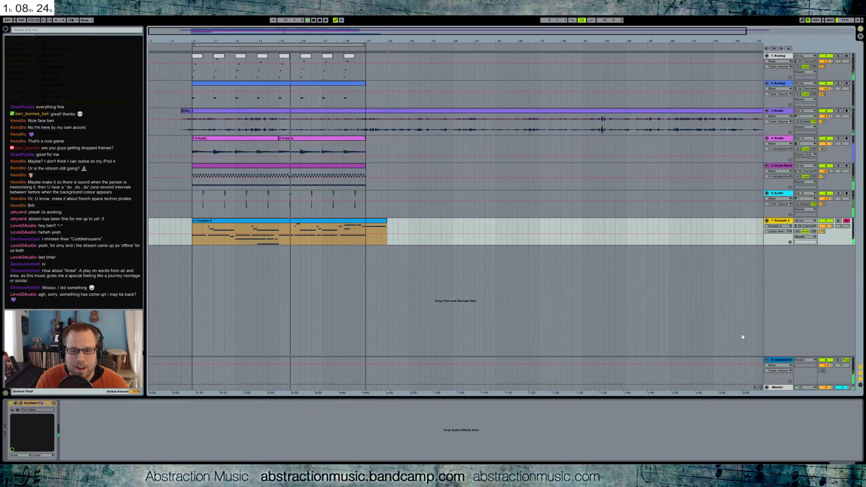
# Step: Add an EQ Eight to the Kontakt track and paste an EQ Eight at the end of the ValhallaShimmer return's chain
pyautogui.moveTo(68, 99); pyautogui.dragTo(115, 447)
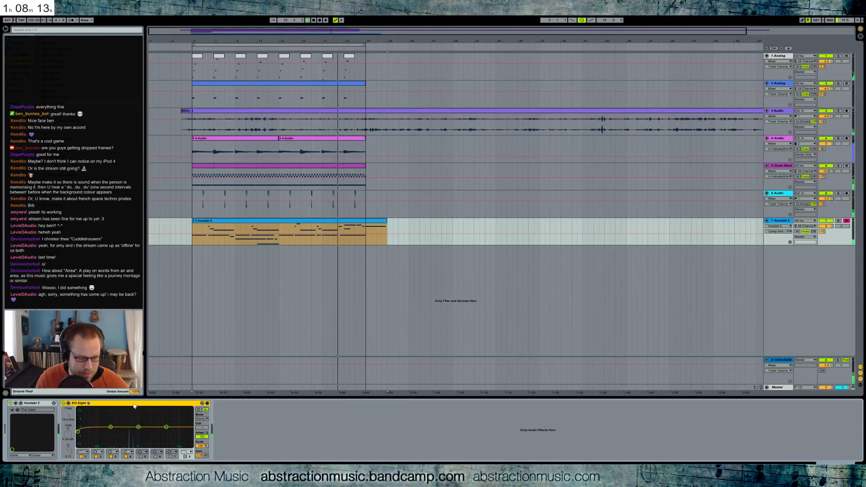
pyautogui.click(780, 360)
pyautogui.click(299, 442)
pyautogui.hotkey('ctrl', 'v')
# Step: Cut the midrange with band 3 of the return track's EQ Eight and widen the band's Q
pyautogui.moveTo(341, 427); pyautogui.dragTo(337, 435)
pyautogui.moveTo(274, 452); pyautogui.dragTo(274, 472)
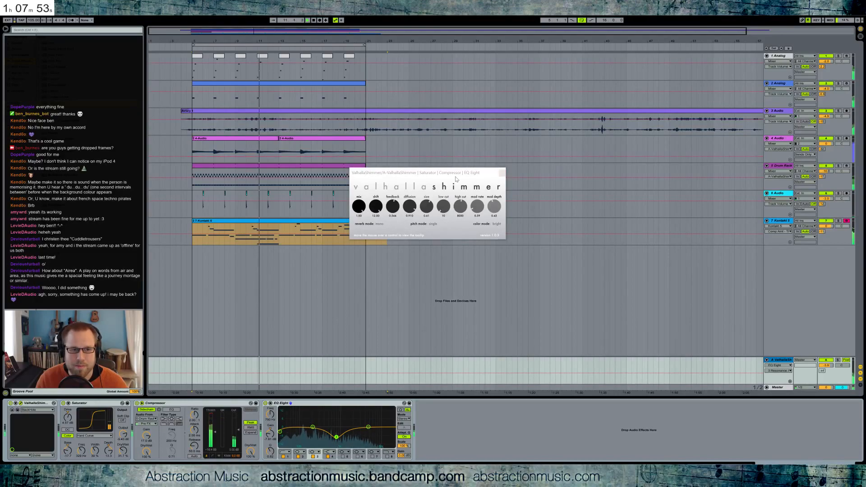
pyautogui.click(352, 418)
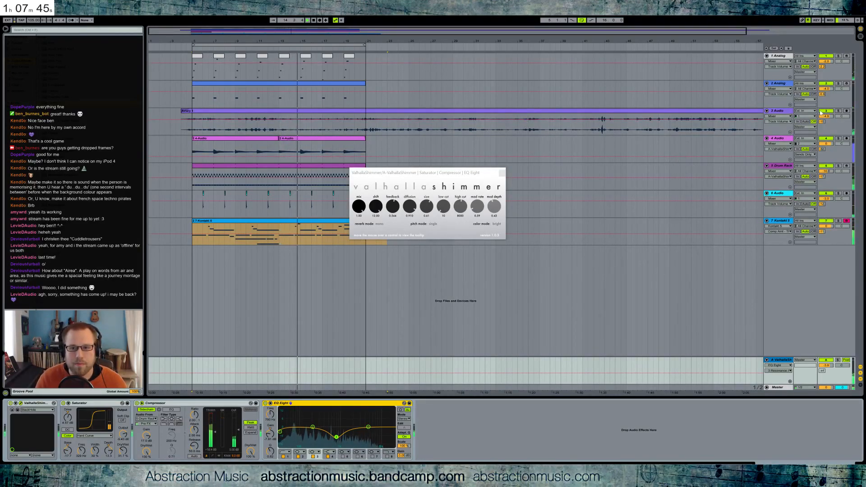
# Step: Raise the volumes of the first six tracks together in an enlarged mixer and readjust 4 Audio's own volume
pyautogui.press('Tab')
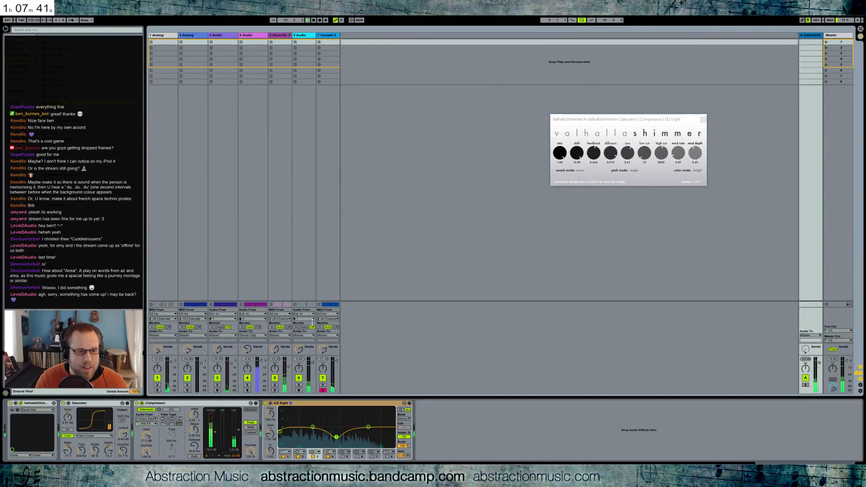
pyautogui.moveTo(310, 330); pyautogui.dragTo(308, 223)
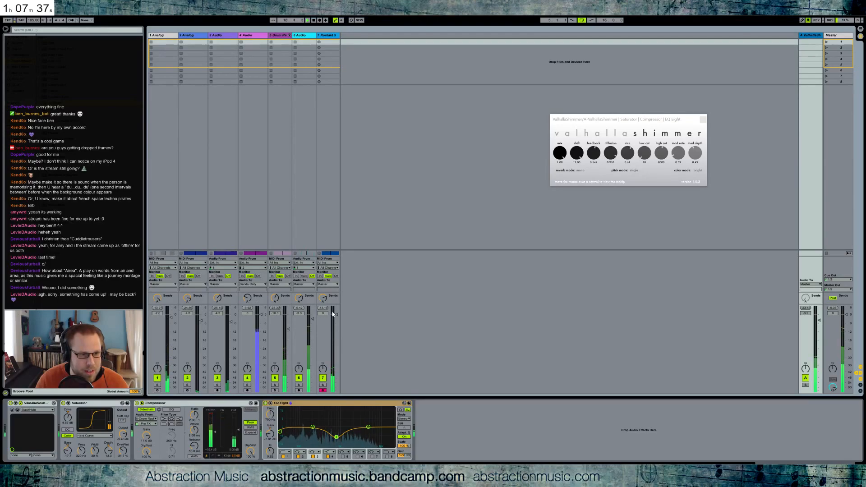
pyautogui.click(168, 34)
pyautogui.keyDown('shift'); pyautogui.click(318, 39); pyautogui.keyUp('shift')
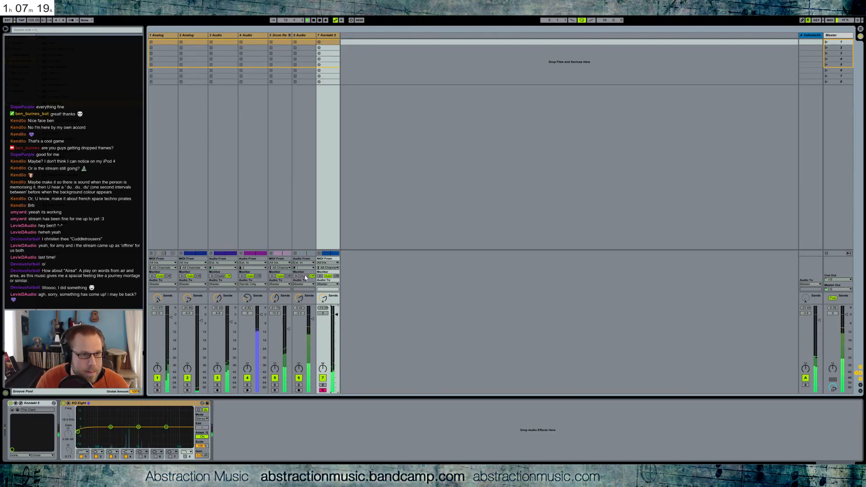
pyautogui.click(298, 189)
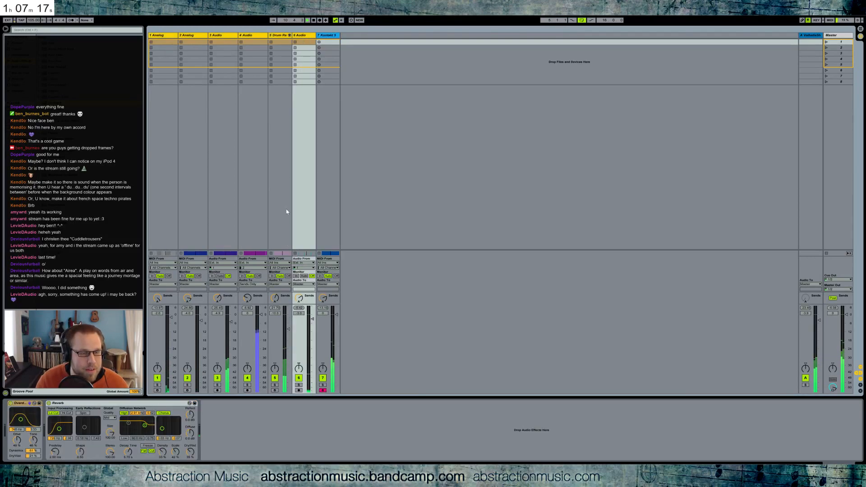
pyautogui.moveTo(312, 319); pyautogui.dragTo(313, 319)
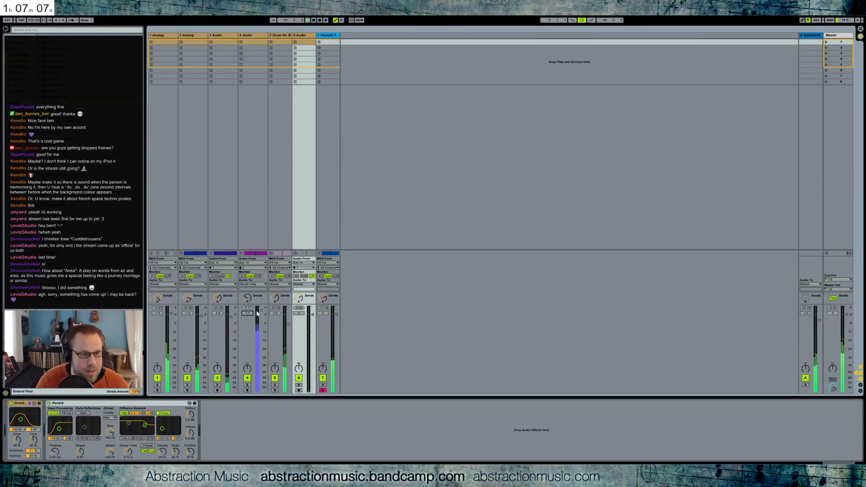
pyautogui.click(256, 112)
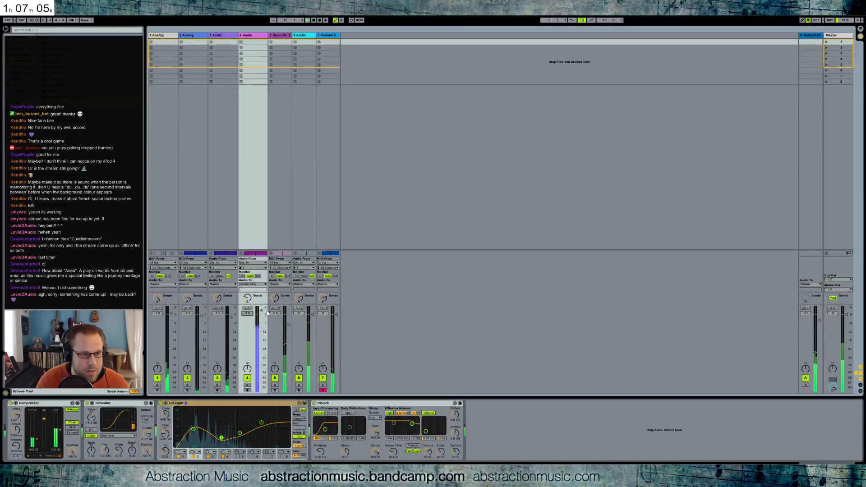
# Step: Insert a Utility ahead of the EQ Eight on the Kontakt track and boost the upper range with the EQ's band 4
pyautogui.click(328, 42)
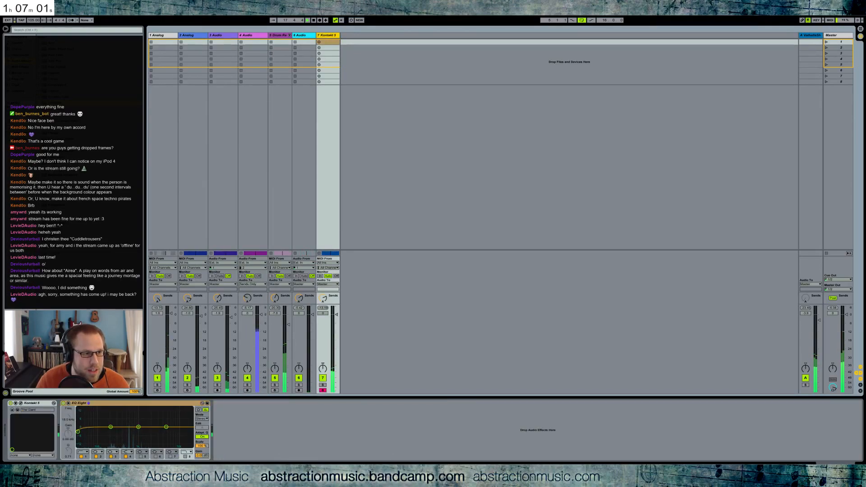
pyautogui.moveTo(50, 61); pyautogui.dragTo(82, 424)
pyautogui.scroll(-4, 82, 425)
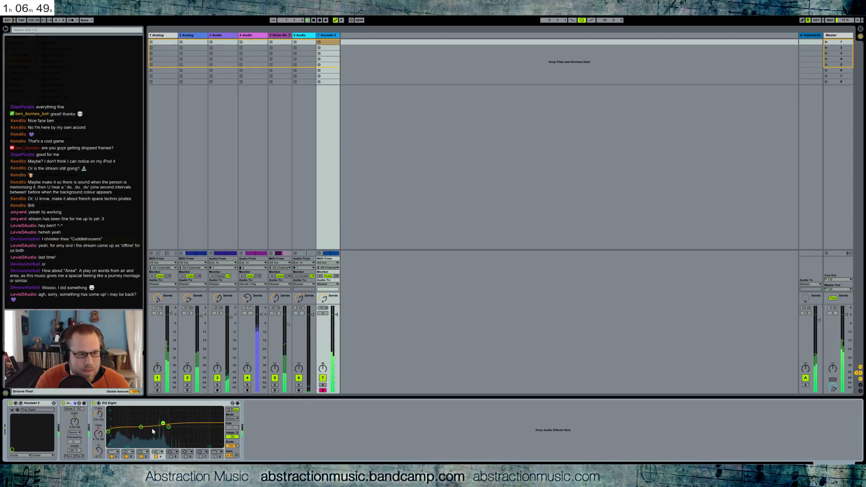
pyautogui.click(21, 404)
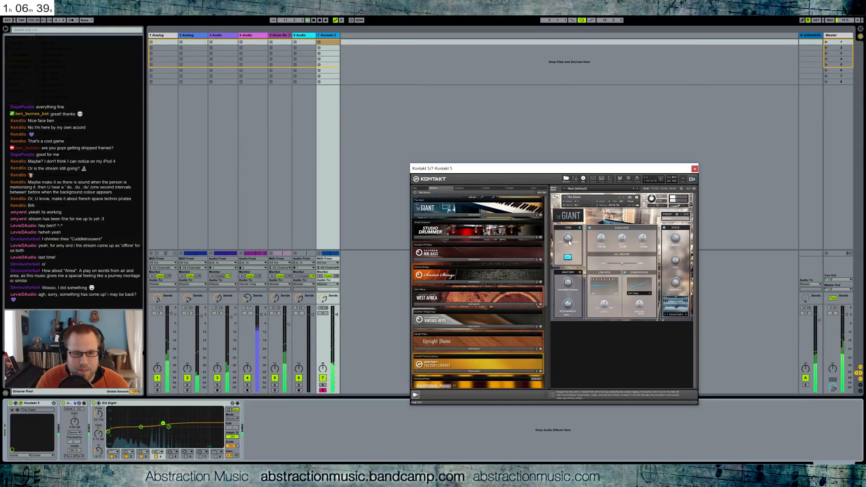
pyautogui.click(695, 169)
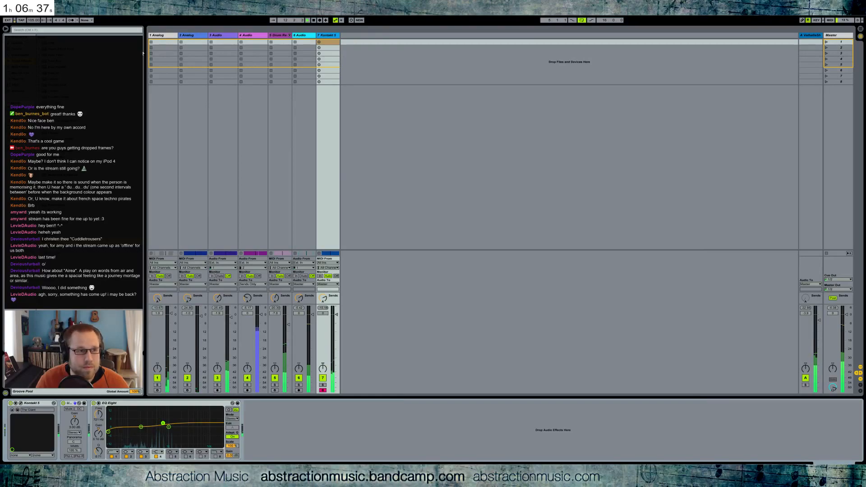
# Step: In the Kontakt clip, start the last low note slightly later and extend its end just past bar 17
pyautogui.press('Tab')
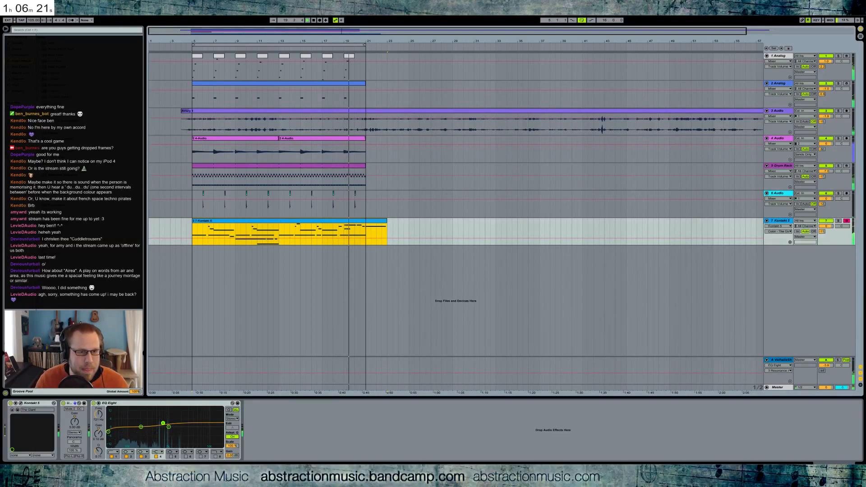
pyautogui.doubleClick(347, 220)
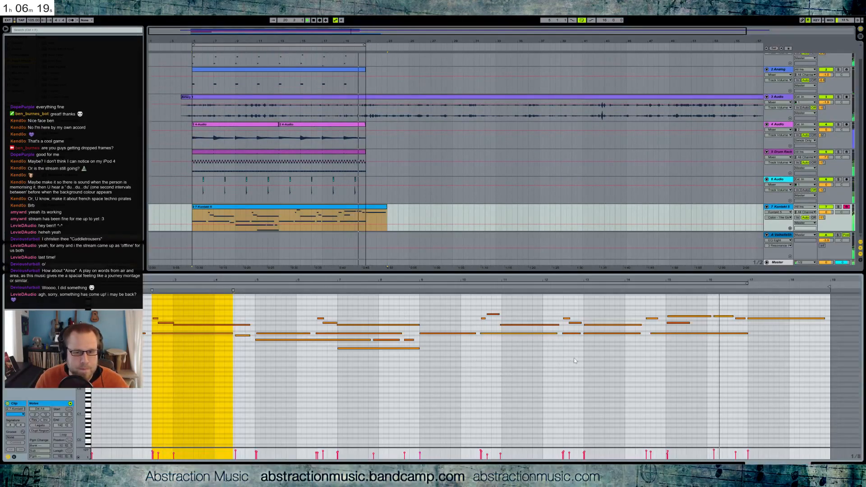
pyautogui.moveTo(651, 332); pyautogui.dragTo(656, 333)
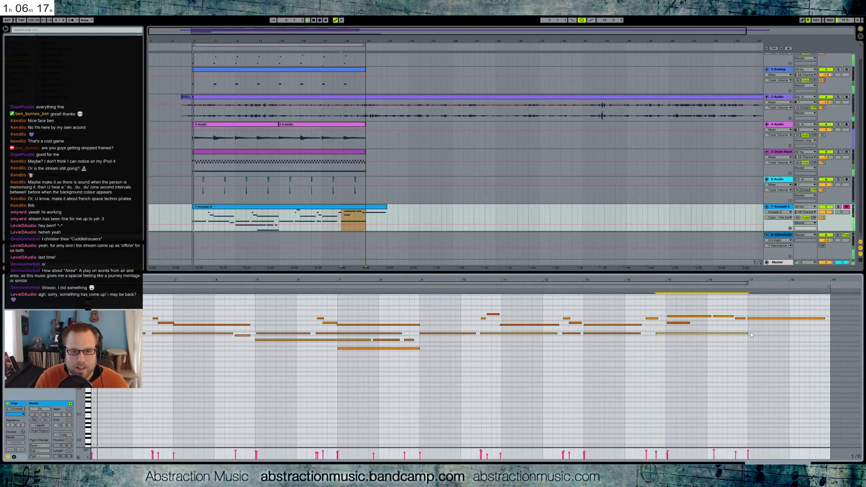
pyautogui.moveTo(748, 334); pyautogui.dragTo(756, 336)
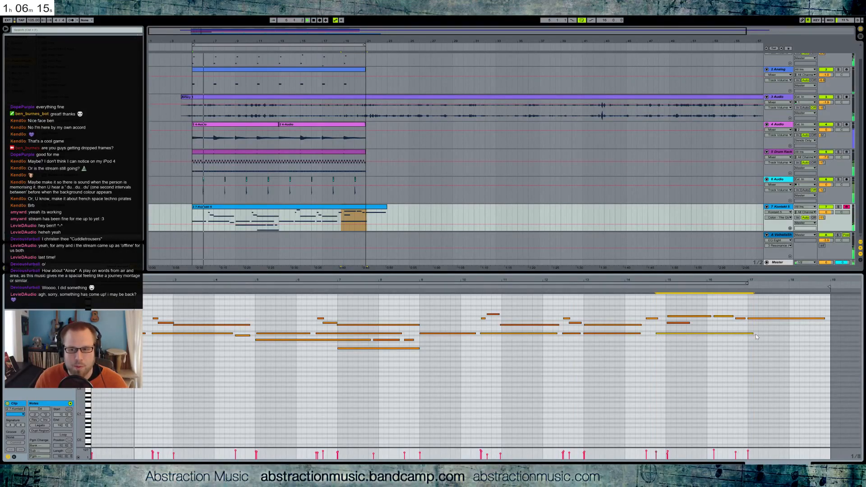
pyautogui.press('Tab')
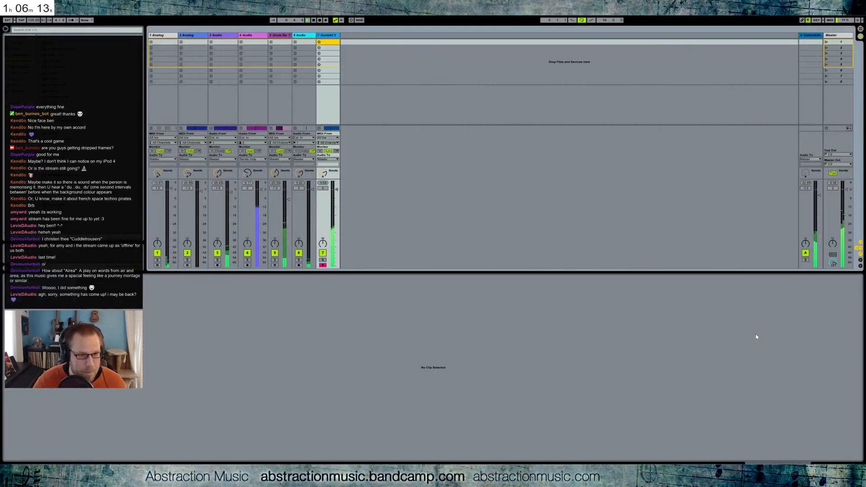
pyautogui.press('Tab')
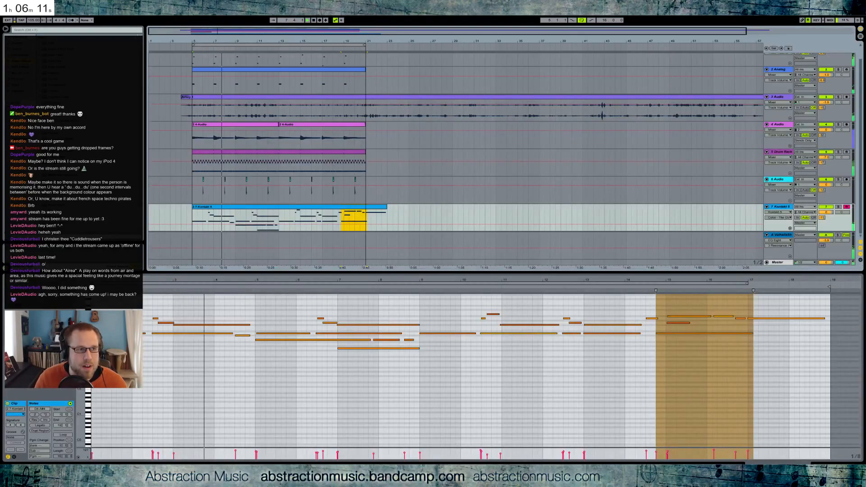
pyautogui.hotkey('shift', 'Tab')
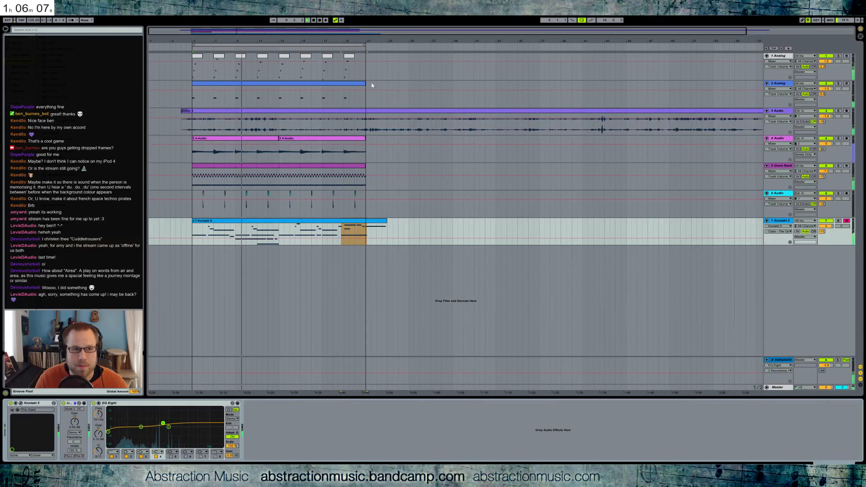
# Step: Add a MIDI track below 2 Analog and paste the ValhallaShimmer return's EQ Eight onto it
pyautogui.click(199, 59)
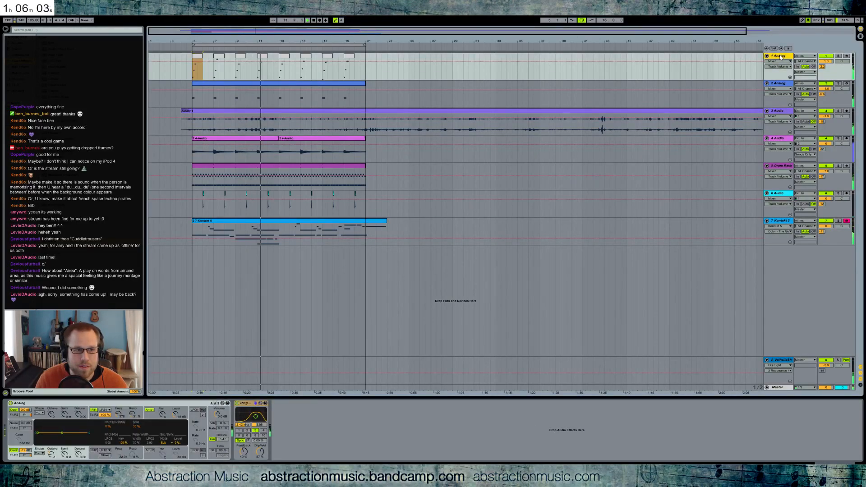
pyautogui.click(780, 84)
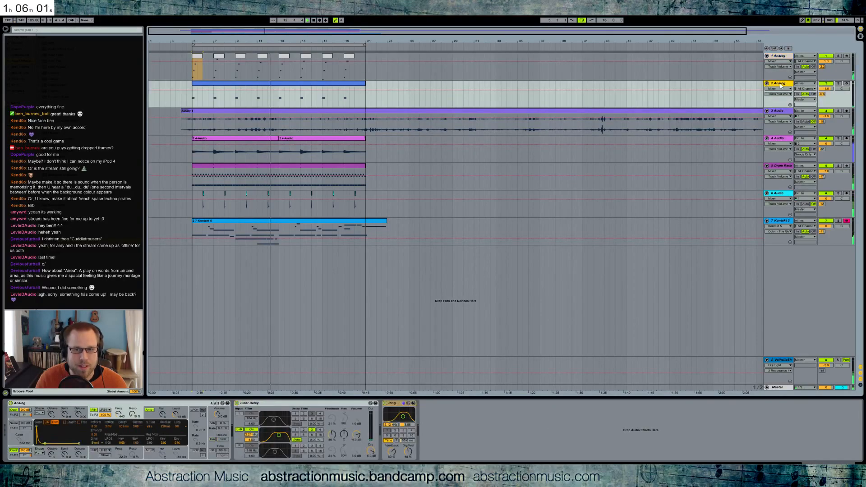
pyautogui.hotkey('ctrl', 'shift', 't')
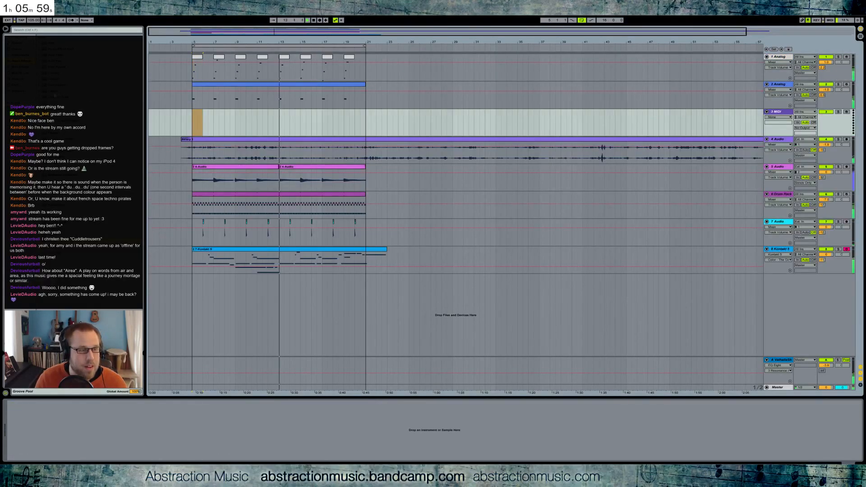
pyautogui.click(778, 371)
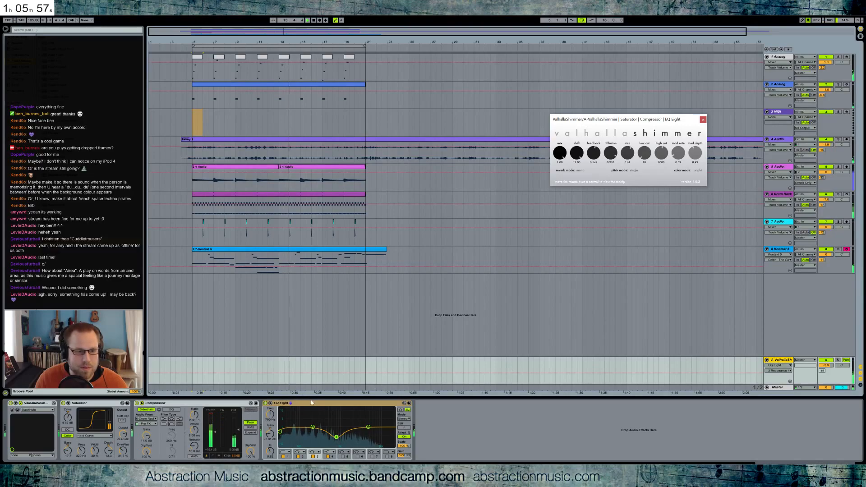
pyautogui.click(283, 122)
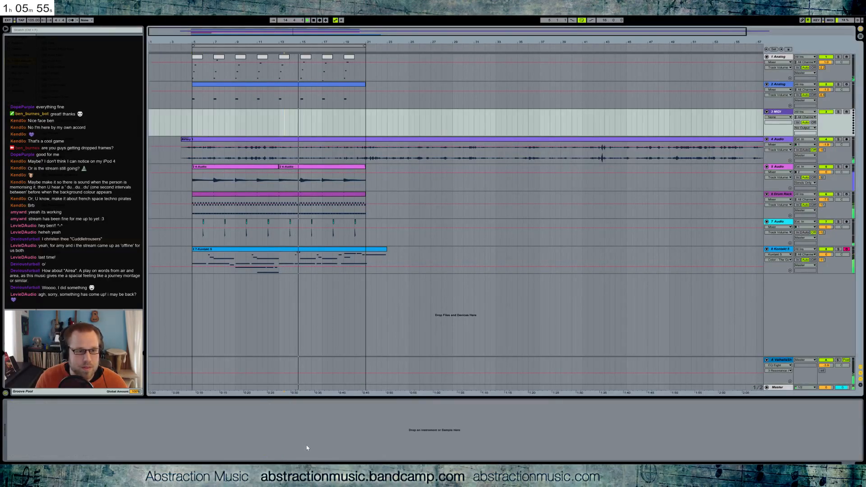
pyautogui.click(306, 447)
pyautogui.hotkey('ctrl', 'v')
# Step: Load an Analog synth on the new MIDI track, turn on its unison and adjust the detune
pyautogui.click(20, 55)
pyautogui.moveTo(53, 43); pyautogui.dragTo(11, 418)
pyautogui.click(212, 439)
pyautogui.moveTo(222, 439); pyautogui.dragTo(222, 424)
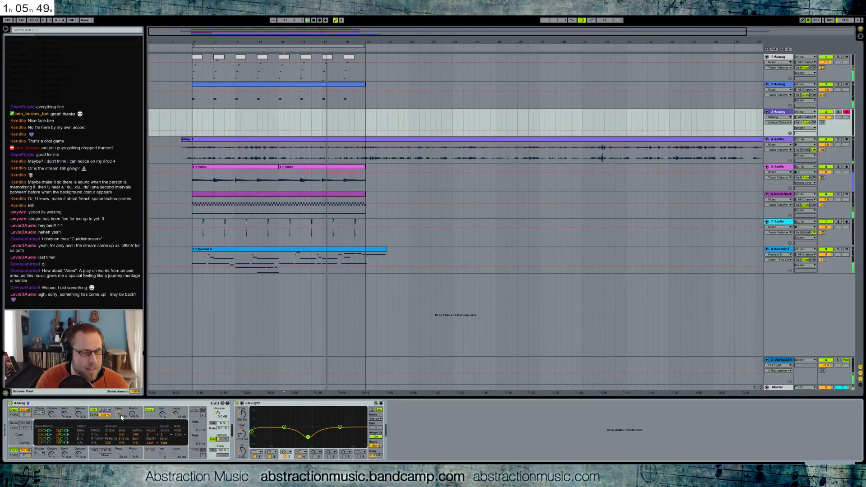
# Step: Adjust the new Analog's filter frequency, then enable its vibrato and set the vibrato amount and fade-in
pyautogui.moveTo(119, 414); pyautogui.dragTo(118, 418)
pyautogui.moveTo(36, 426); pyautogui.dragTo(81, 443)
pyautogui.moveTo(132, 413); pyautogui.dragTo(119, 418)
pyautogui.click(212, 423)
pyautogui.moveTo(222, 423)
pyautogui.mouseDown()
pyautogui.moveTo(222, 407)
pyautogui.moveTo(223, 437)
pyautogui.moveTo(222, 421)
pyautogui.mouseUp()
pyautogui.moveTo(94, 434); pyautogui.dragTo(95, 426)
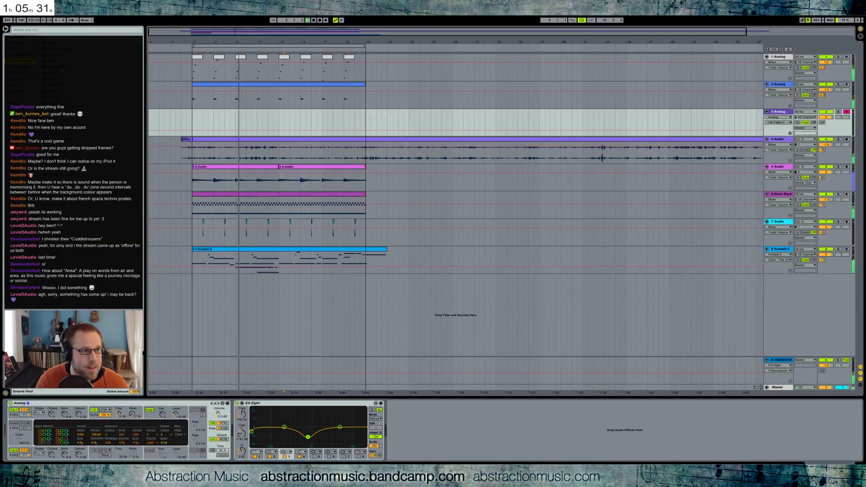
# Step: Insert an Auto Pan between Analog and EQ Eight, sync it to the tempo and adjust its shape, offset and rate
pyautogui.moveTo(56, 60); pyautogui.dragTo(292, 413)
pyautogui.click(257, 453)
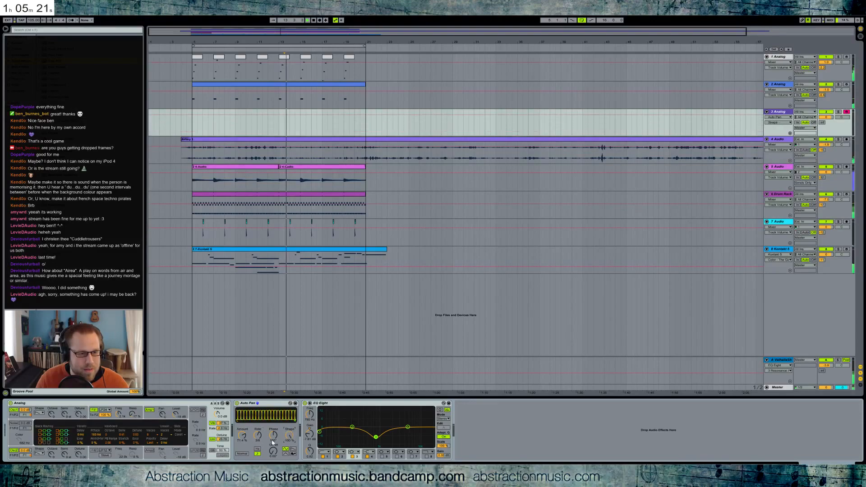
pyautogui.click(272, 452)
pyautogui.moveTo(272, 453); pyautogui.dragTo(272, 461)
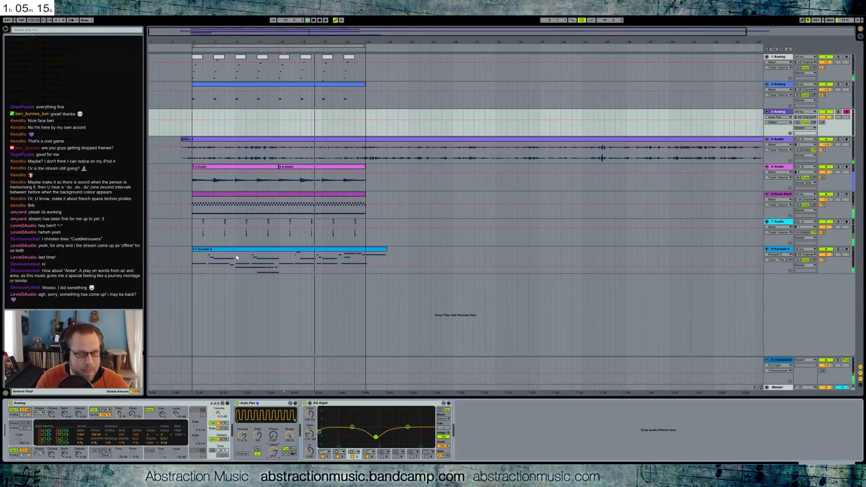
pyautogui.moveTo(257, 435); pyautogui.dragTo(258, 424)
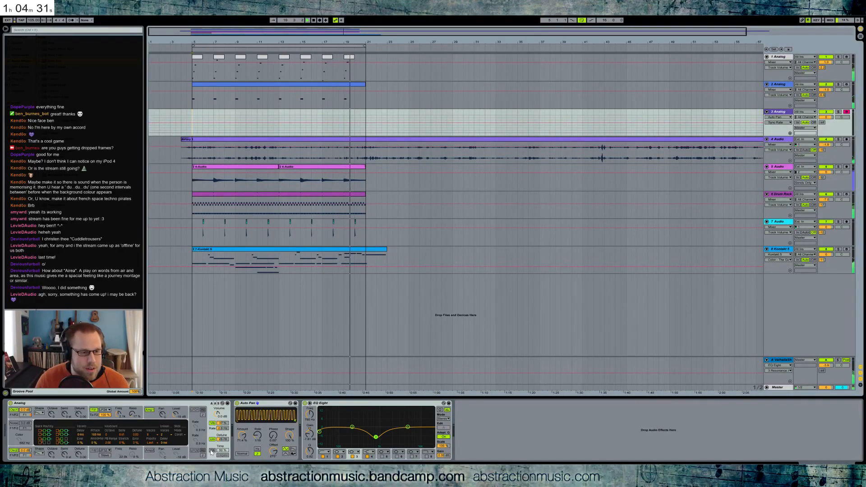
# Step: Turn on legato glide in the new Analog and readjust its unison detune and vibrato amount
pyautogui.click(222, 455)
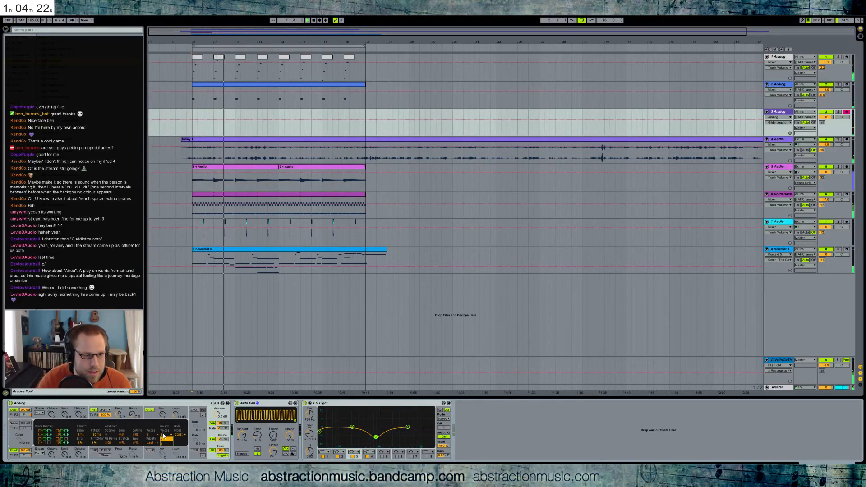
pyautogui.click(163, 436)
pyautogui.click(155, 403)
pyautogui.click(220, 439)
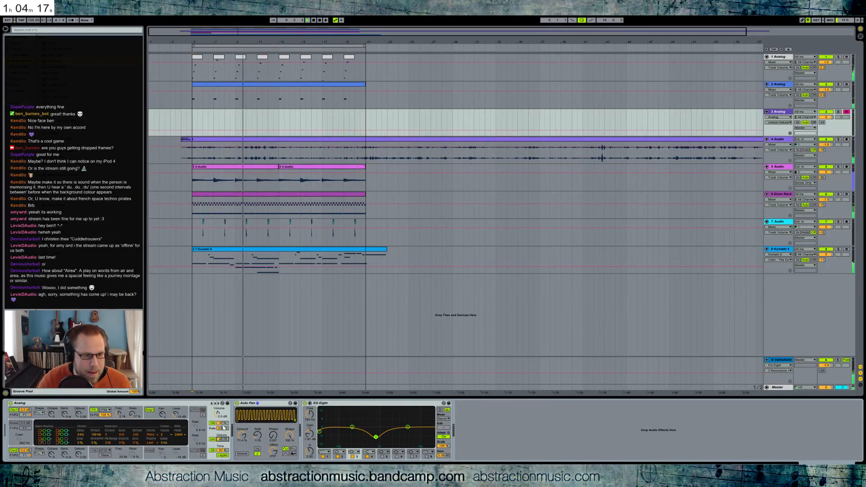
pyautogui.click(213, 423)
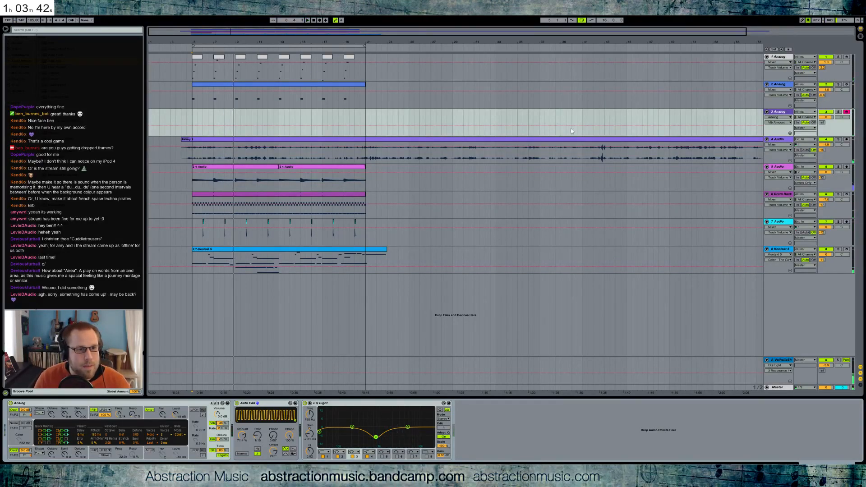
# Step: Group the Drum Rack and 7 Audio tracks and fold the group
pyautogui.click(774, 195)
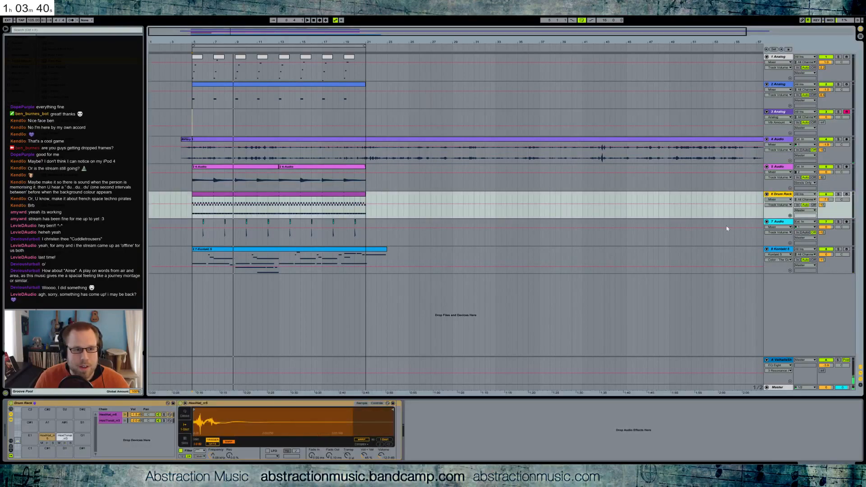
pyautogui.click(781, 226)
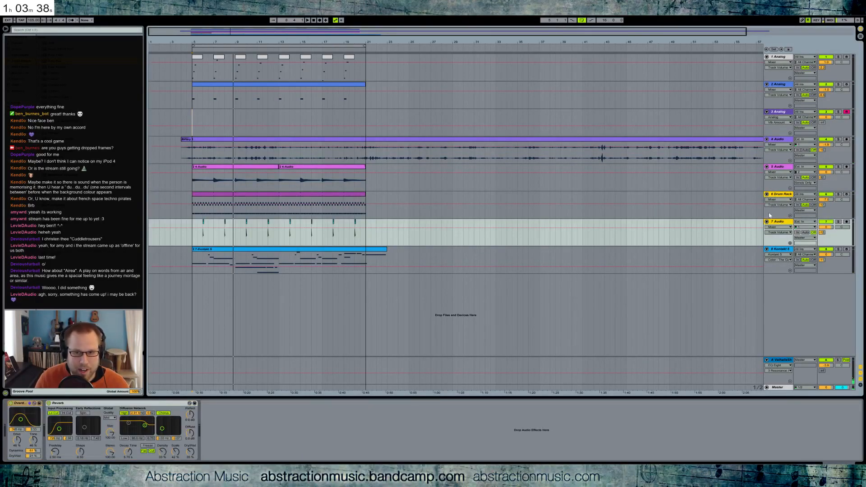
pyautogui.hotkey('ctrl', 'g')
pyautogui.click(766, 196)
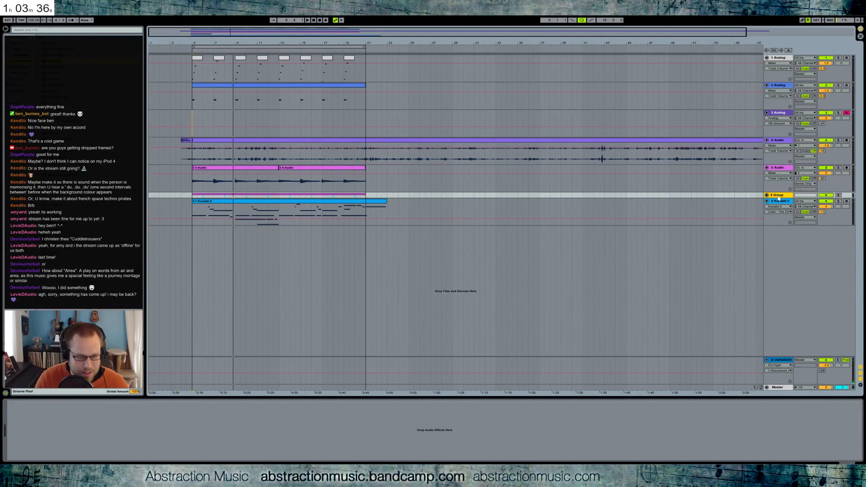
# Step: Insert a new audio track below the group, colour it blue and place the glitch step groove loop at bar 5
pyautogui.hotkey('ctrl', 't')
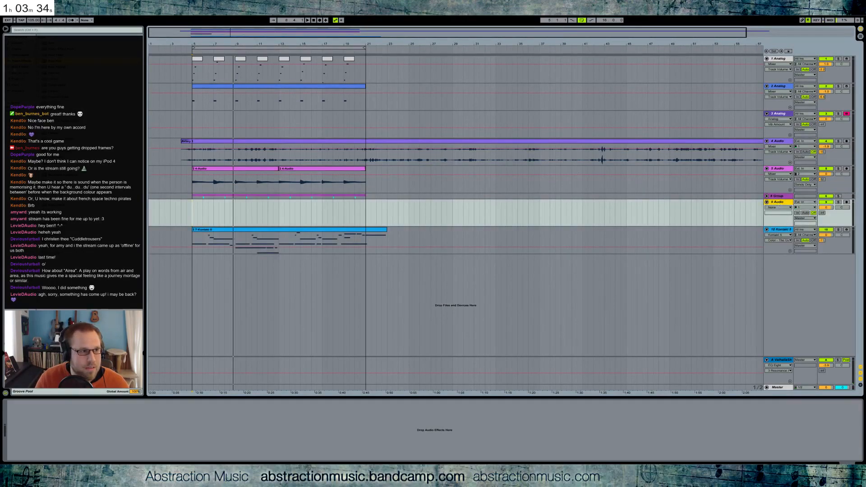
pyautogui.hotkey('ctrl', 'r')
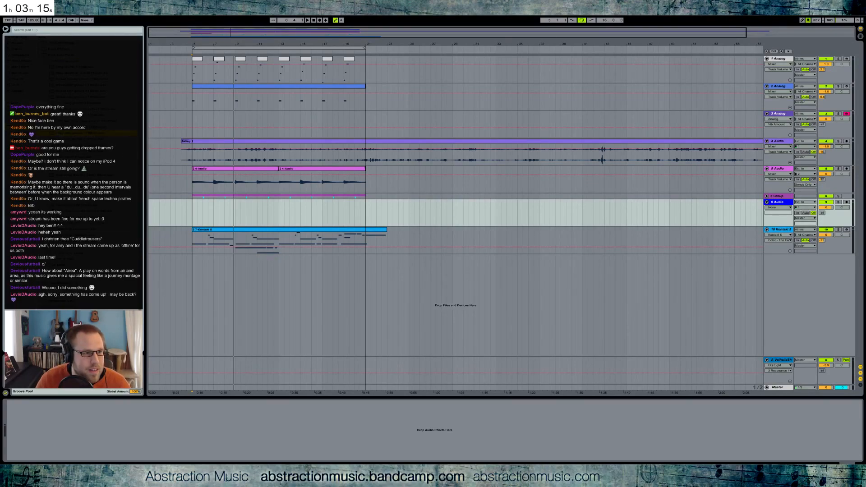
pyautogui.moveTo(154, 184); pyautogui.dragTo(193, 209)
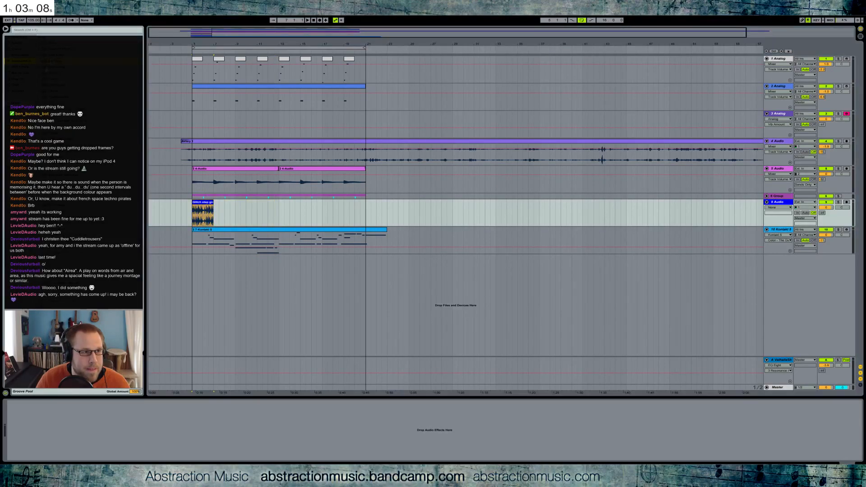
# Step: Add EQ Eight to the new audio track and shape a low-frequency cut with band 2, checking it during playback
pyautogui.moveTo(82, 417); pyautogui.dragTo(76, 436)
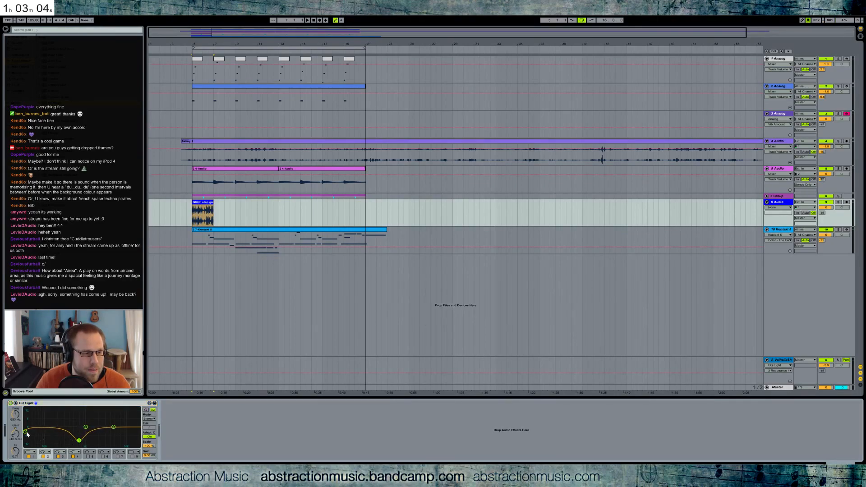
pyautogui.click(43, 452)
pyautogui.click(46, 424)
pyautogui.press('space')
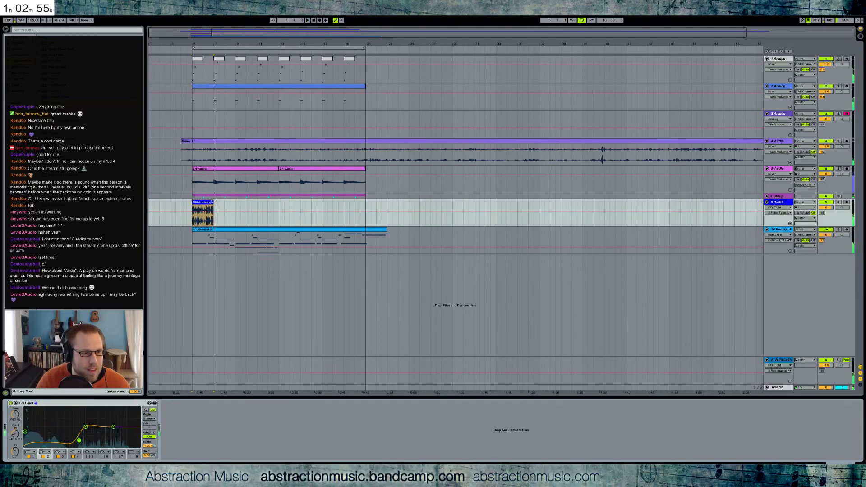
# Step: Try lengthening the glitch loop, remove it and place the snare groove sample at bar 5 instead
pyautogui.press('space')
pyautogui.moveTo(212, 202); pyautogui.dragTo(229, 201)
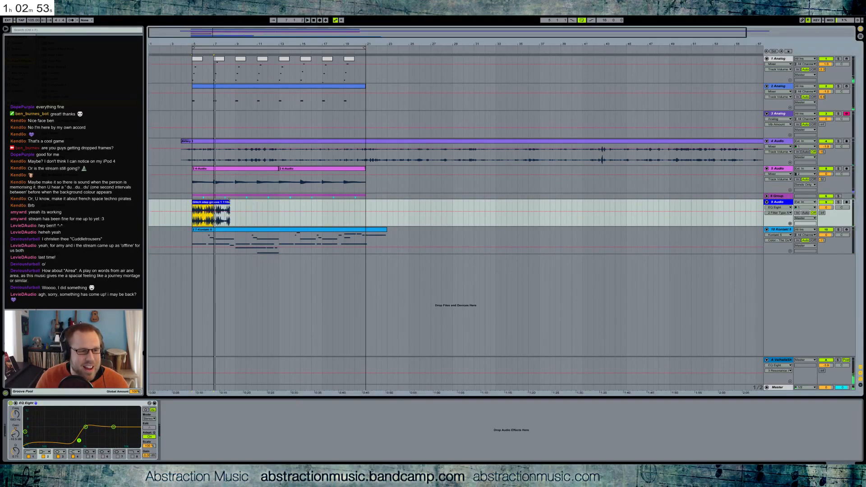
pyautogui.click(230, 202)
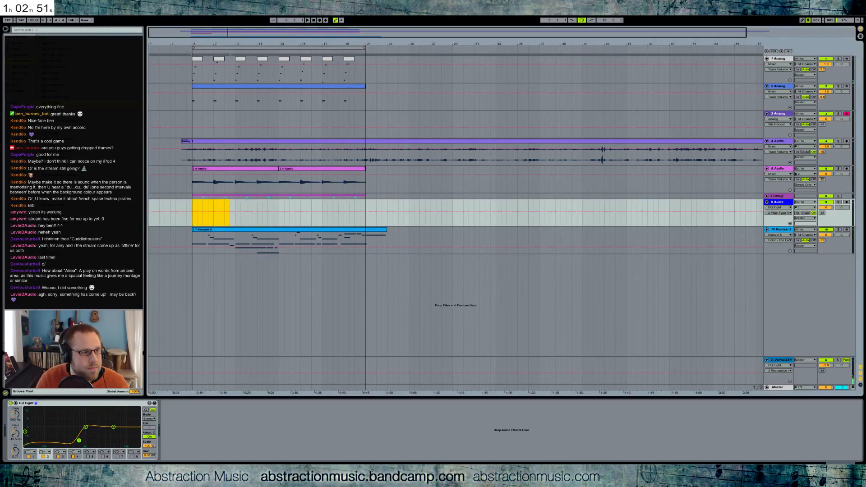
pyautogui.click(90, 130)
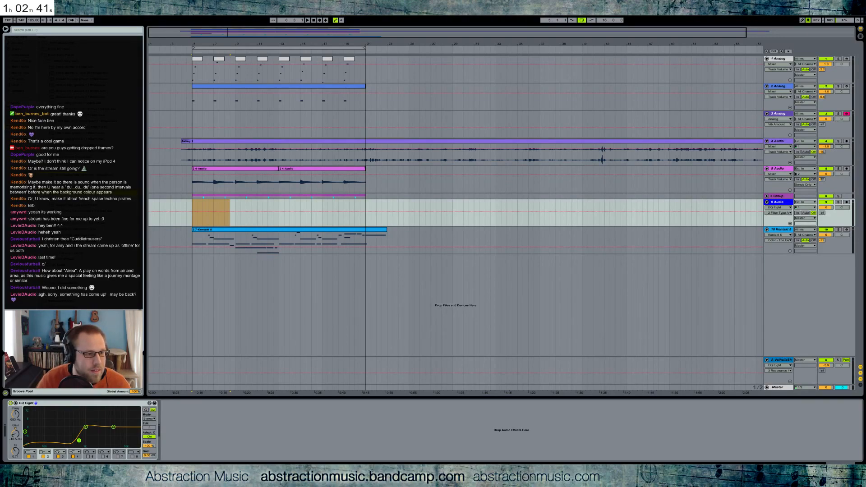
pyautogui.moveTo(194, 212); pyautogui.dragTo(194, 206)
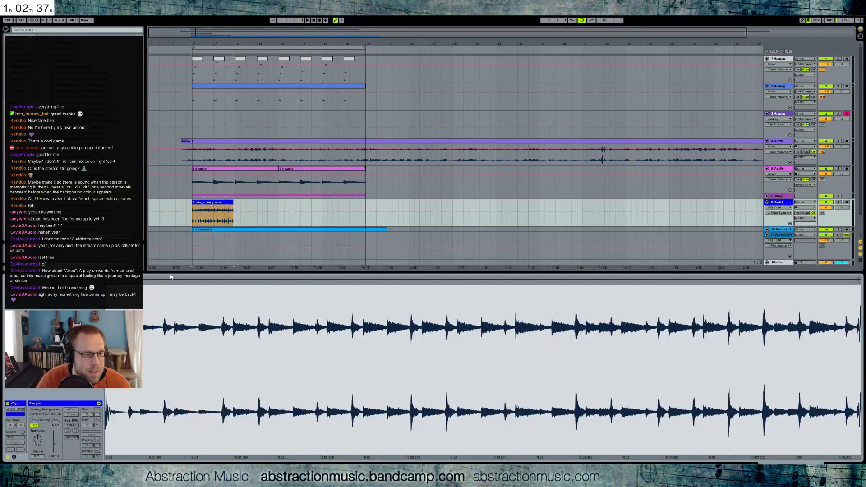
# Step: Turn on Warp for the snare groove clip and audition its timing against the other tracks
pyautogui.click(71, 409)
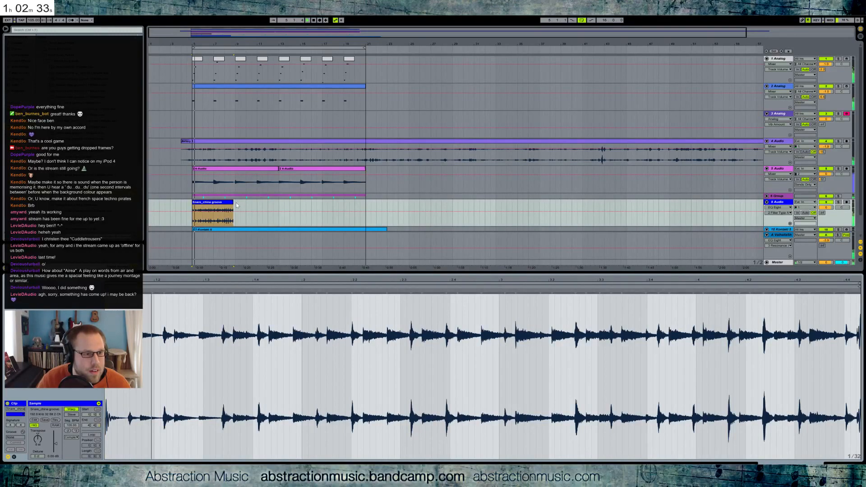
pyautogui.press('space')
pyautogui.press('space')
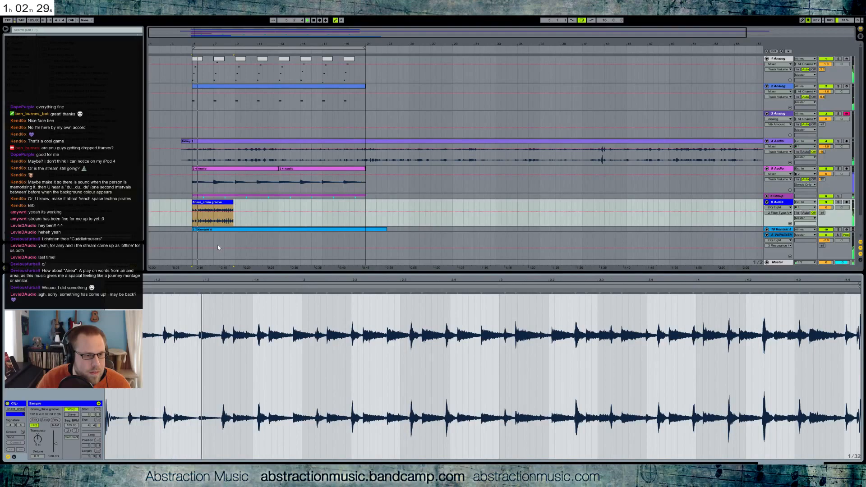
pyautogui.press('space')
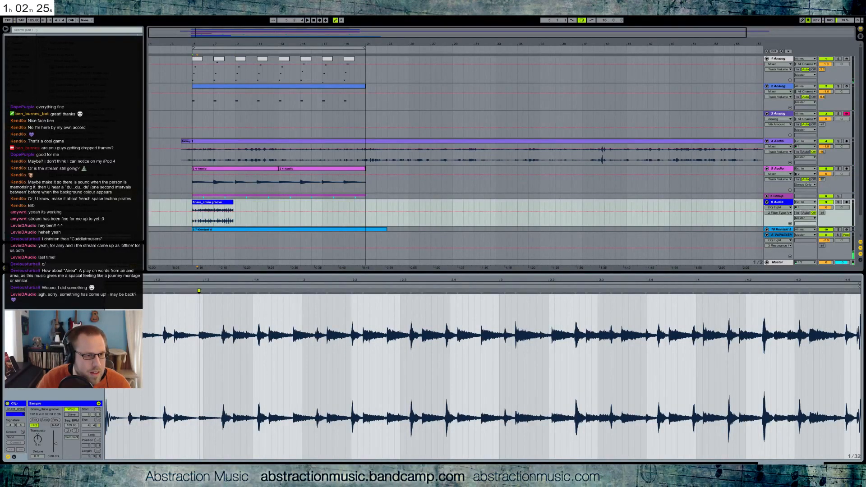
# Step: Align the snare groove's main hits to the grid with warp markers every half bar from 1.3 to 4.3
pyautogui.moveTo(199, 291); pyautogui.dragTo(202, 291)
pyautogui.moveTo(298, 291); pyautogui.dragTo(301, 291)
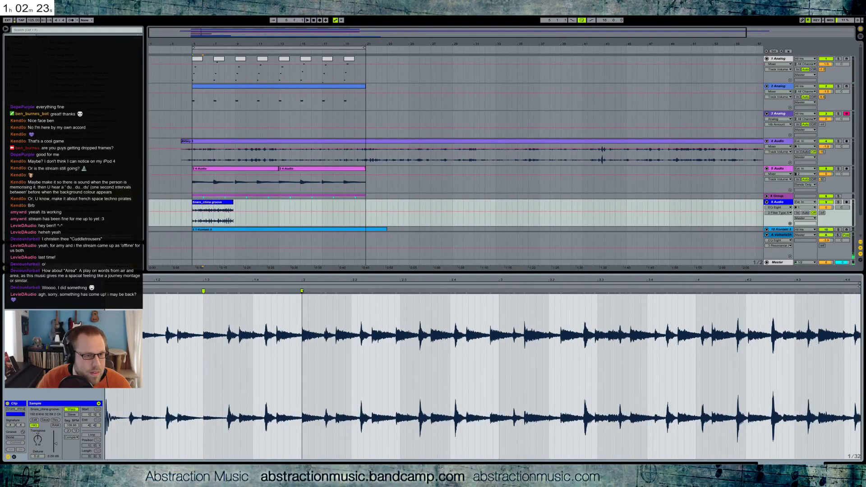
pyautogui.moveTo(396, 291); pyautogui.dragTo(401, 291)
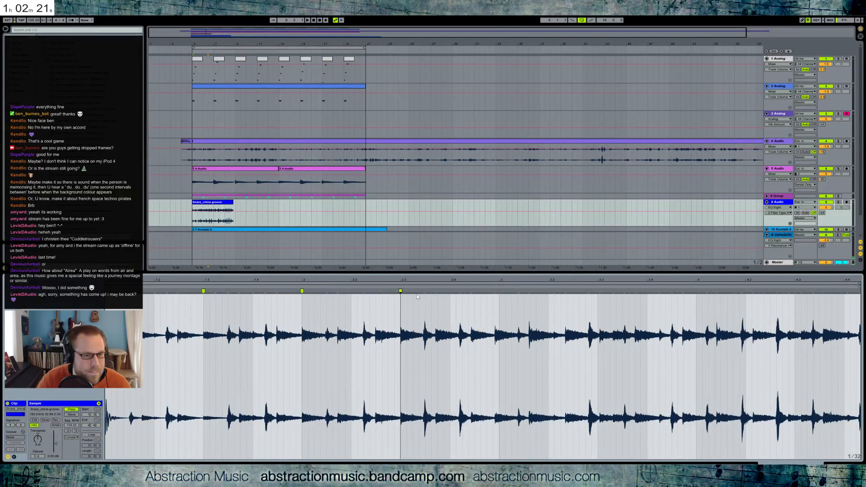
pyautogui.moveTo(494, 291); pyautogui.dragTo(499, 291)
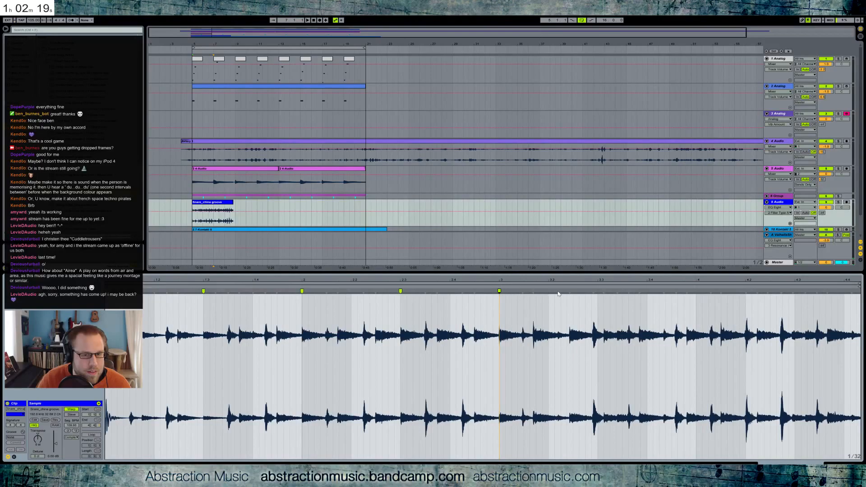
pyautogui.moveTo(593, 291); pyautogui.dragTo(598, 291)
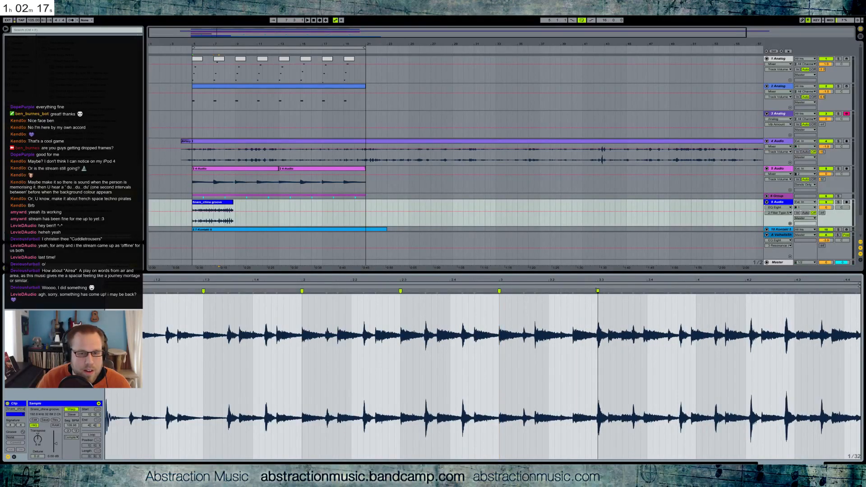
pyautogui.moveTo(690, 291); pyautogui.dragTo(696, 290)
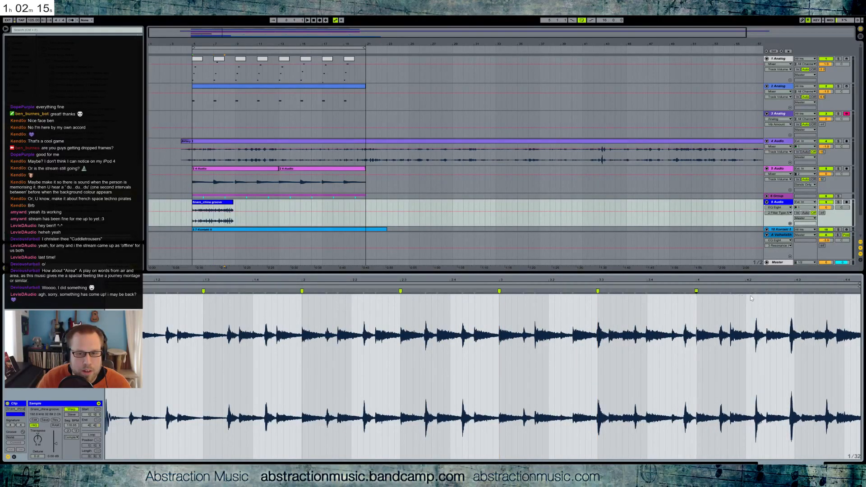
pyautogui.moveTo(791, 291); pyautogui.dragTo(794, 291)
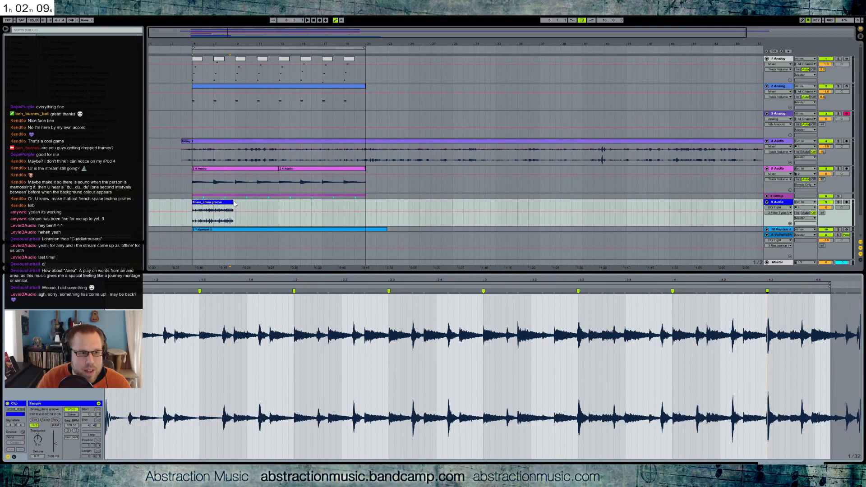
# Step: Extend the snare groove clip to bar 9 and add warp markers to the hits at its end
pyautogui.moveTo(232, 202); pyautogui.dragTo(235, 202)
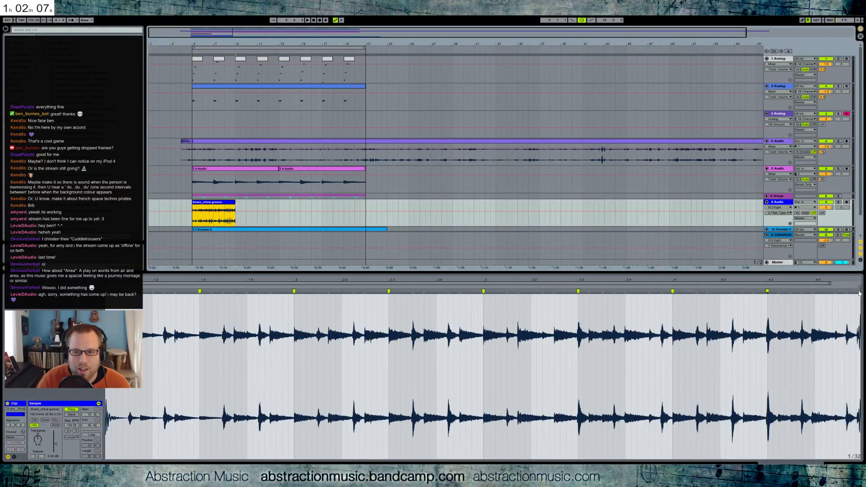
pyautogui.click(850, 280)
pyautogui.press('space')
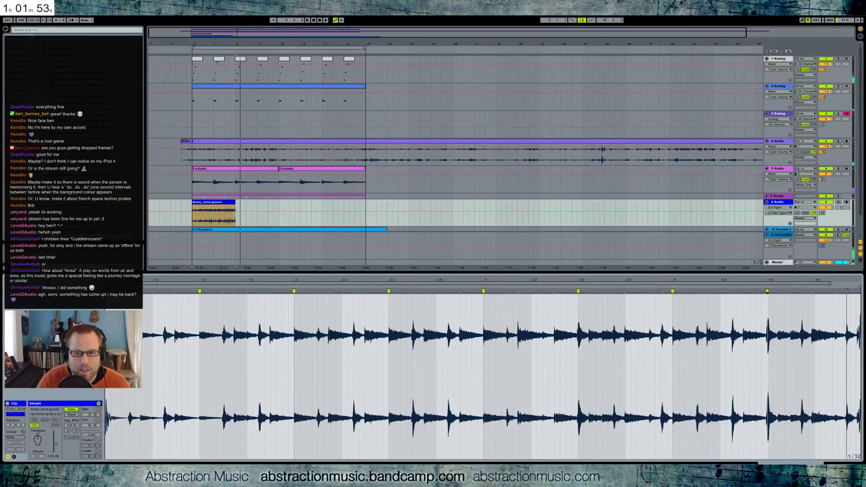
pyautogui.moveTo(847, 292); pyautogui.dragTo(844, 291)
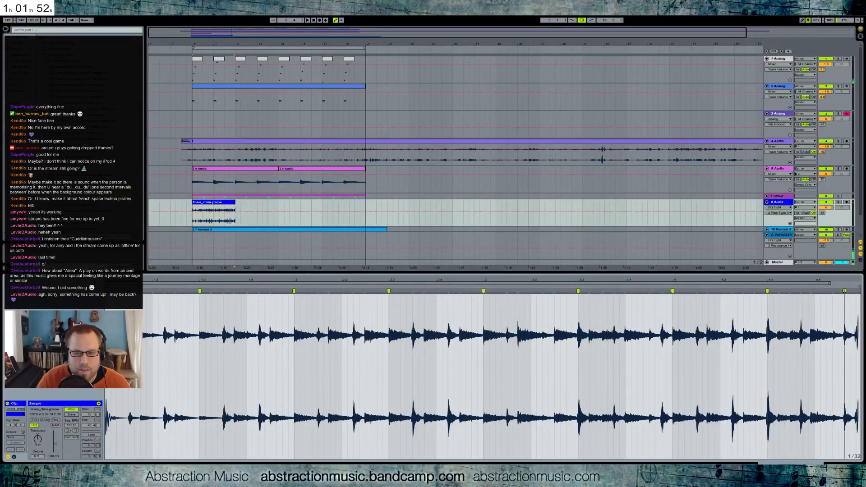
pyautogui.moveTo(235, 201)
pyautogui.mouseDown()
pyautogui.moveTo(605, 196)
pyautogui.moveTo(235, 201)
pyautogui.mouseUp()
pyautogui.moveTo(837, 313)
pyautogui.mouseDown()
pyautogui.moveTo(861, 292)
pyautogui.moveTo(827, 293)
pyautogui.mouseUp()
pyautogui.doubleClick(857, 291)
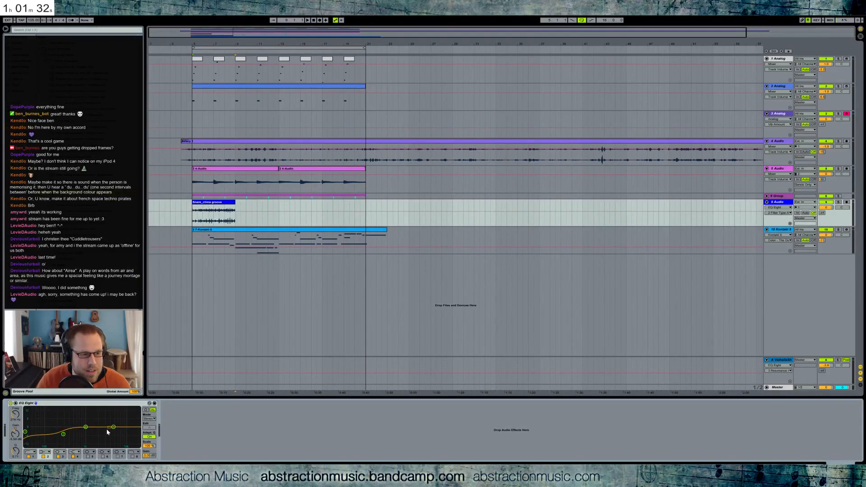
# Step: Shape the snare groove track's EQ Eight during playback with a high-frequency cut and a slight midrange boost
pyautogui.moveTo(113, 428); pyautogui.dragTo(59, 434)
pyautogui.press('space')
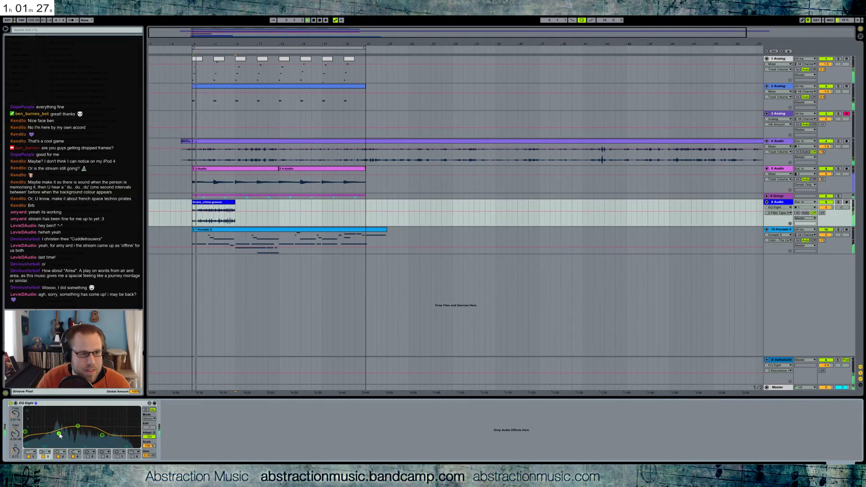
pyautogui.moveTo(102, 435); pyautogui.dragTo(89, 440)
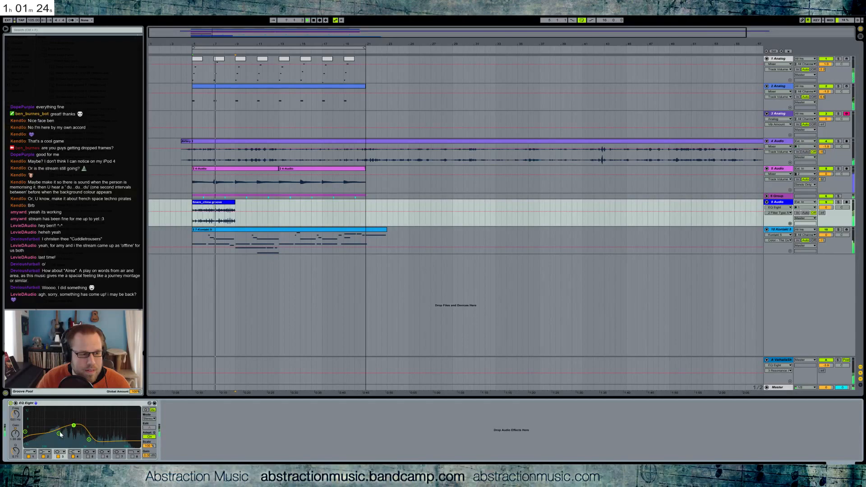
pyautogui.click(89, 438)
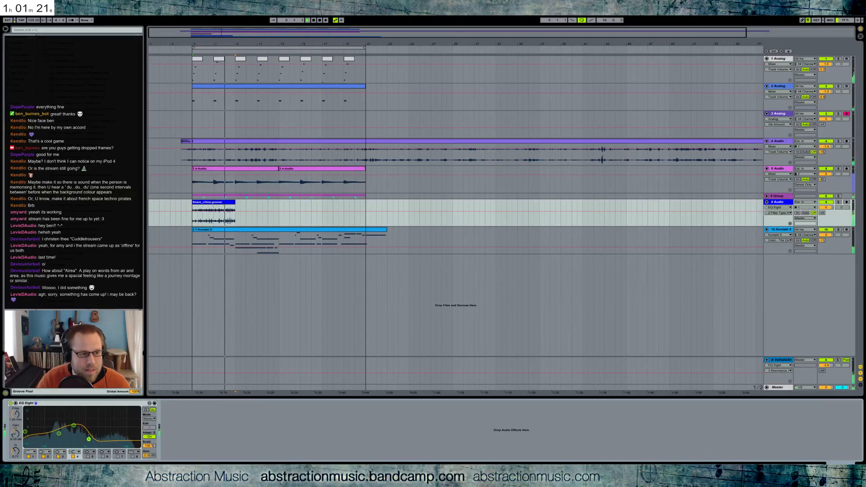
pyautogui.press('space')
# Step: Turn on looping for the snare groove clip, adjust its loop length and extend it to bar 21
pyautogui.doubleClick(222, 203)
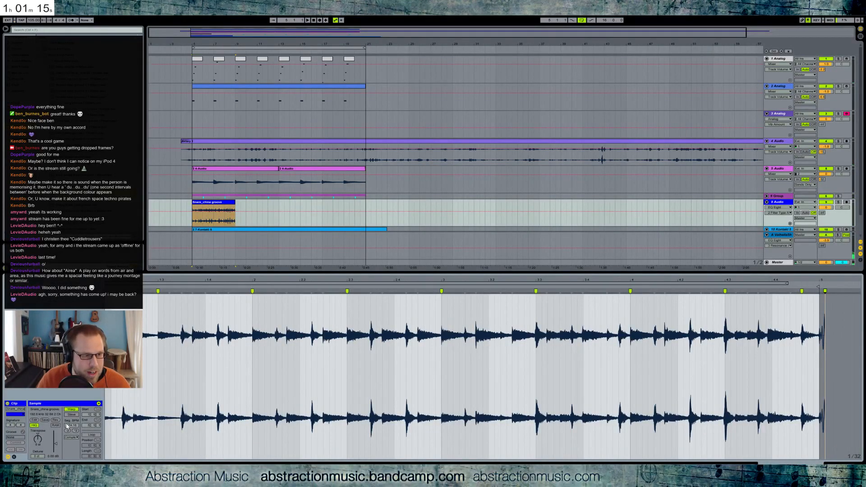
pyautogui.click(93, 436)
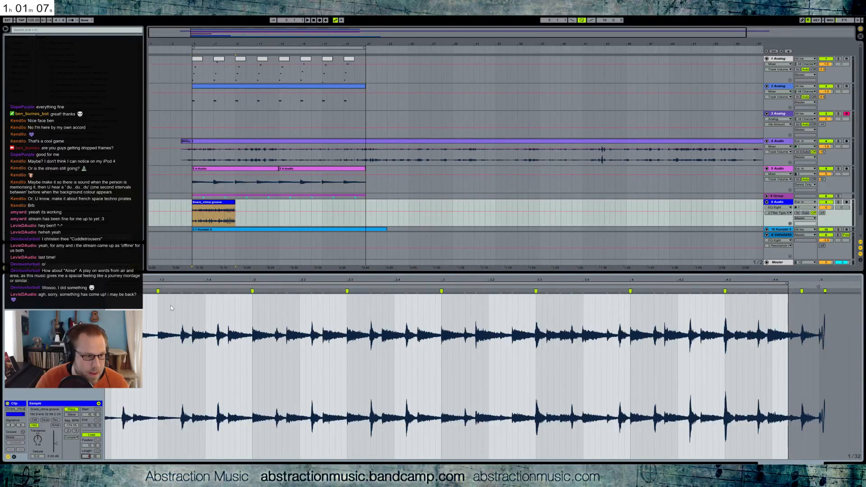
pyautogui.write('.0')
pyautogui.press('Return')
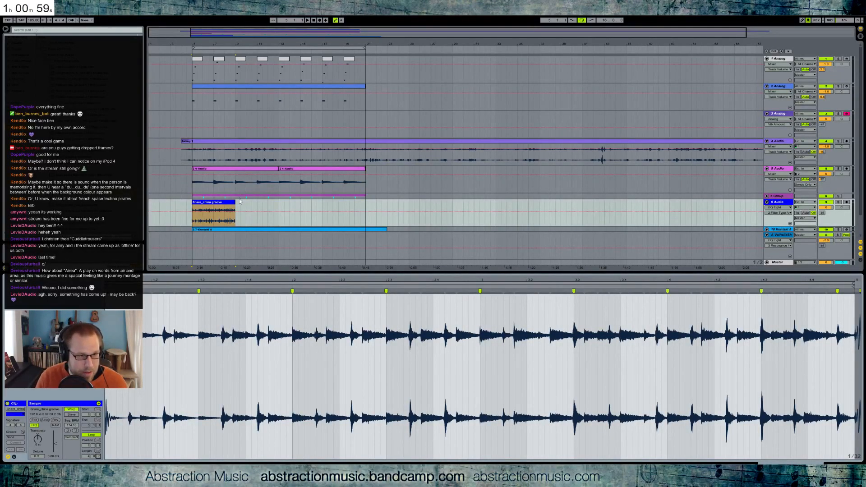
pyautogui.moveTo(234, 203); pyautogui.dragTo(355, 206)
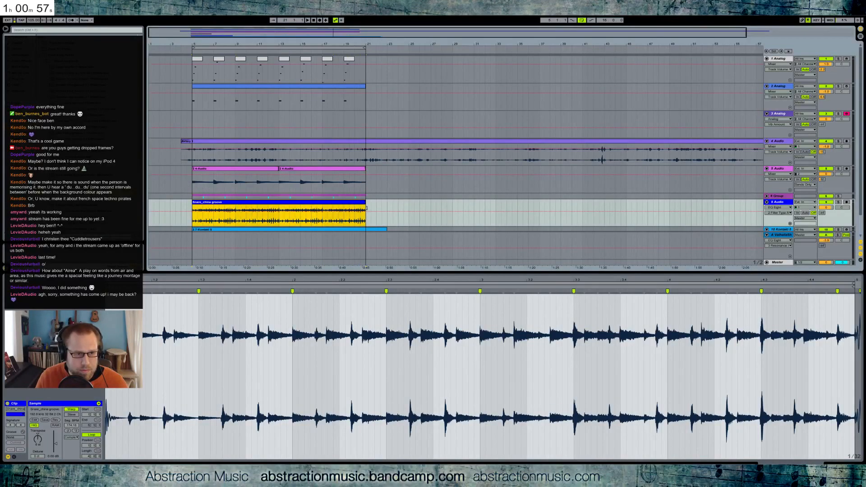
# Step: Audition the looped snare groove and move the warp marker on its late hit back to beat 4.4
pyautogui.press('space')
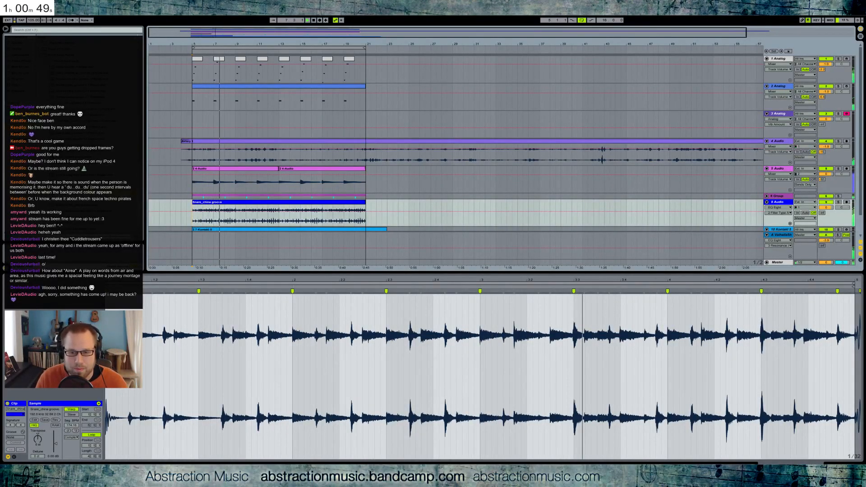
pyautogui.hotkey('shift', 'Tab')
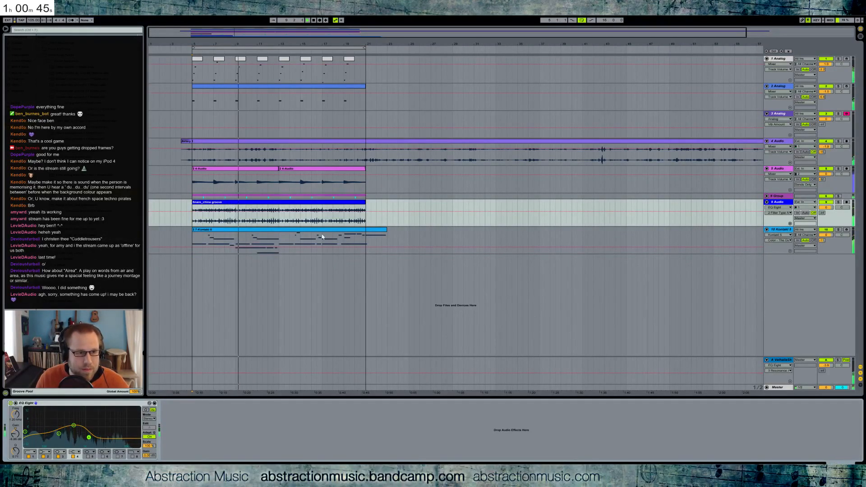
pyautogui.hotkey('shift', 'Tab')
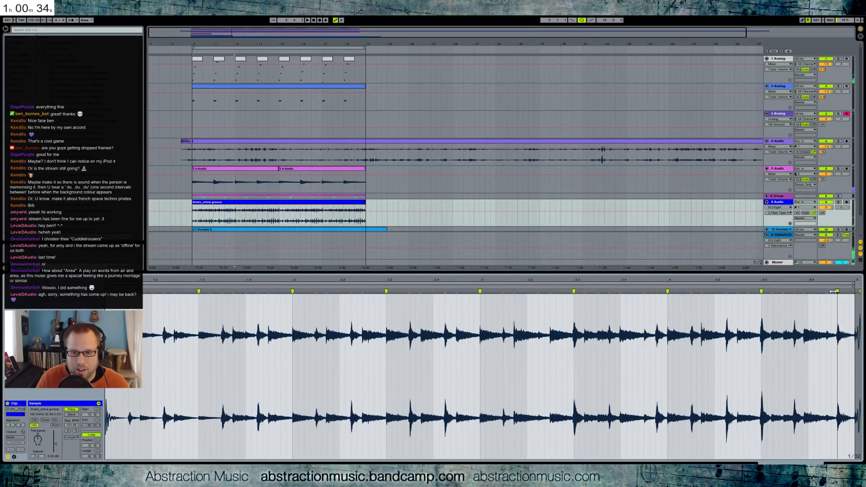
pyautogui.moveTo(833, 291); pyautogui.dragTo(832, 291)
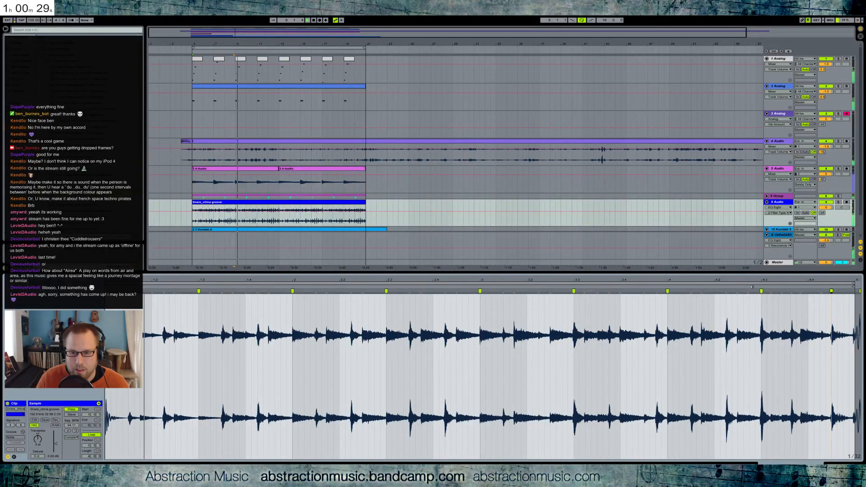
pyautogui.moveTo(831, 291)
pyautogui.mouseDown()
pyautogui.moveTo(853, 291)
pyautogui.moveTo(804, 292)
pyautogui.mouseUp()
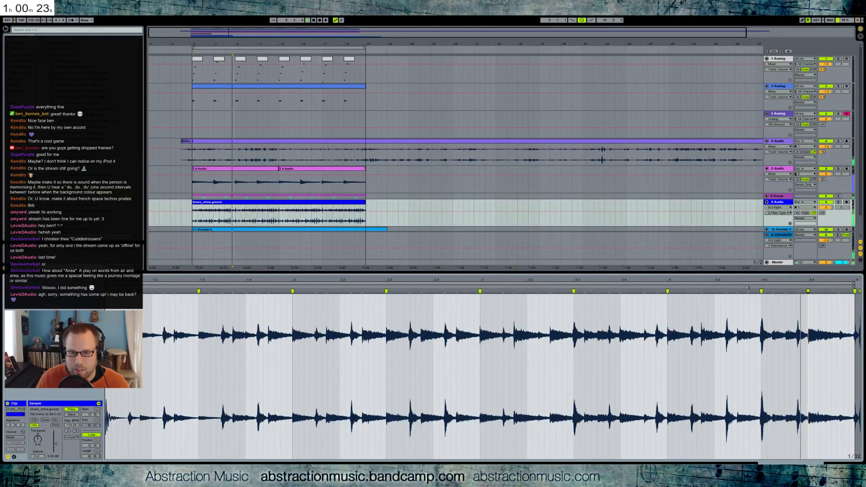
pyautogui.moveTo(807, 291)
pyautogui.mouseDown()
pyautogui.moveTo(823, 291)
pyautogui.moveTo(808, 292)
pyautogui.mouseUp()
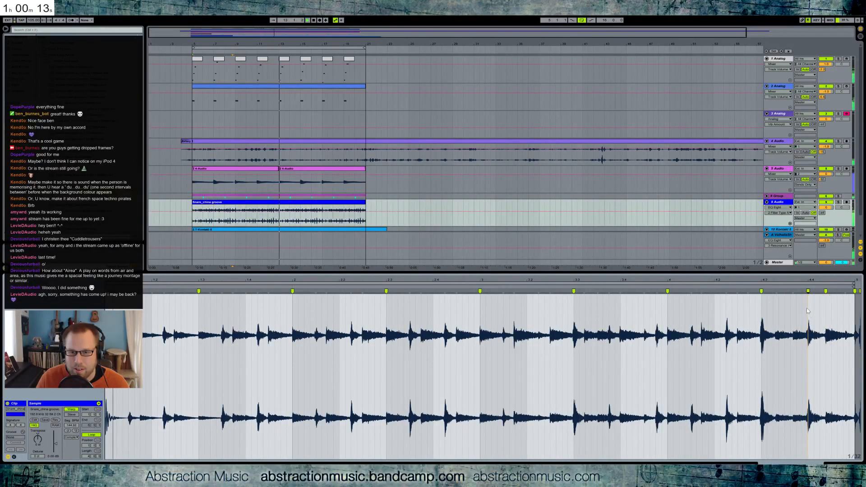
pyautogui.moveTo(805, 291); pyautogui.dragTo(793, 292)
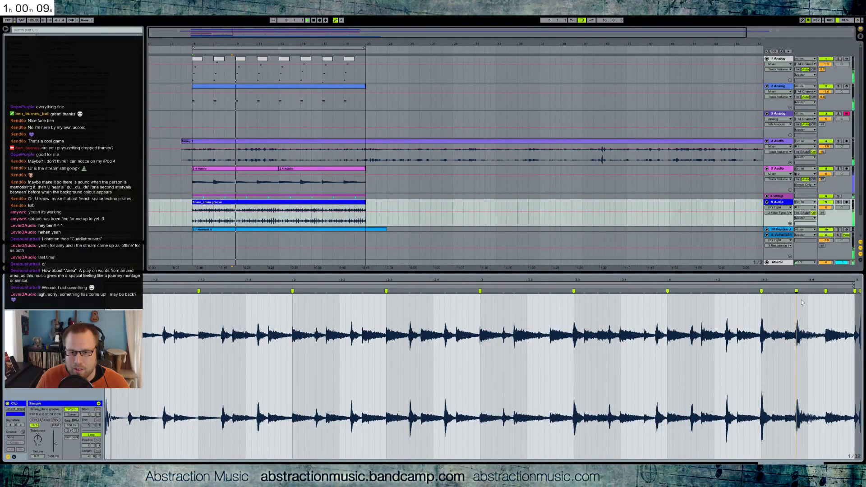
pyautogui.hotkey('ctrl', 'z')
pyautogui.hotkey('ctrl', 'z')
# Step: Shift the snare groove's warp marker at beat 4.4 earlier, move the following marker later and audition the loop
pyautogui.doubleClick(825, 291)
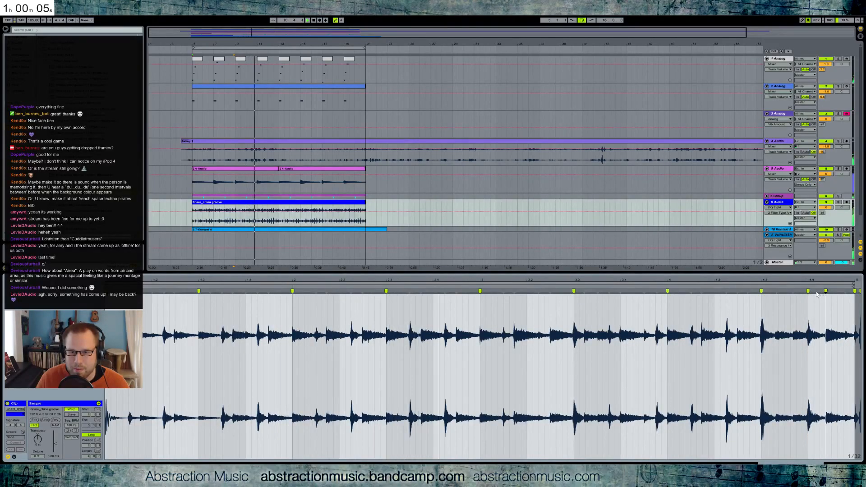
pyautogui.click(735, 291)
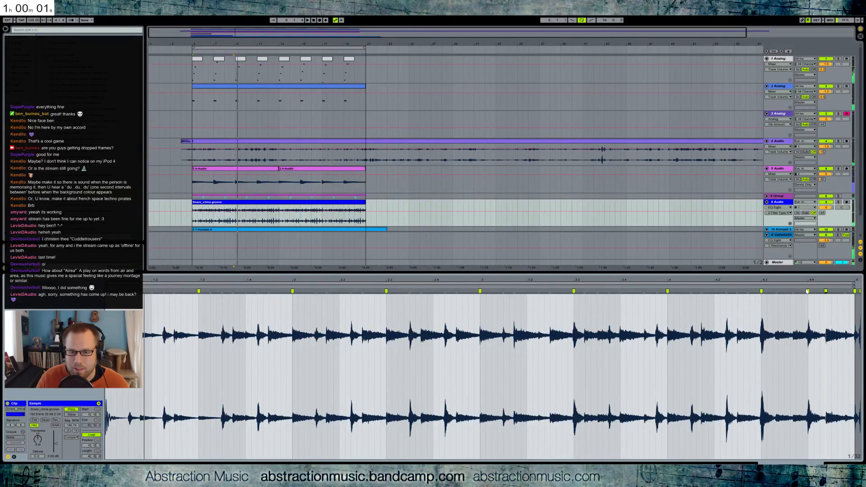
pyautogui.moveTo(807, 291); pyautogui.dragTo(795, 290)
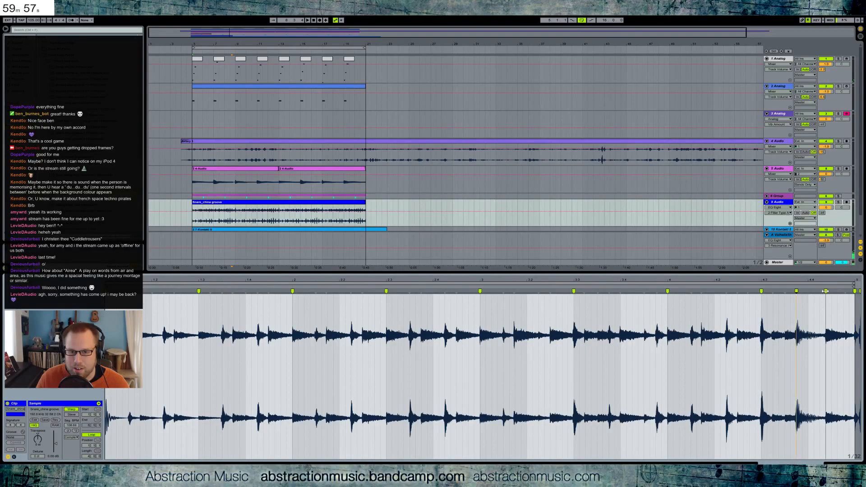
pyautogui.moveTo(825, 291)
pyautogui.mouseDown()
pyautogui.moveTo(850, 291)
pyautogui.moveTo(842, 291)
pyautogui.mouseUp()
pyautogui.press('space')
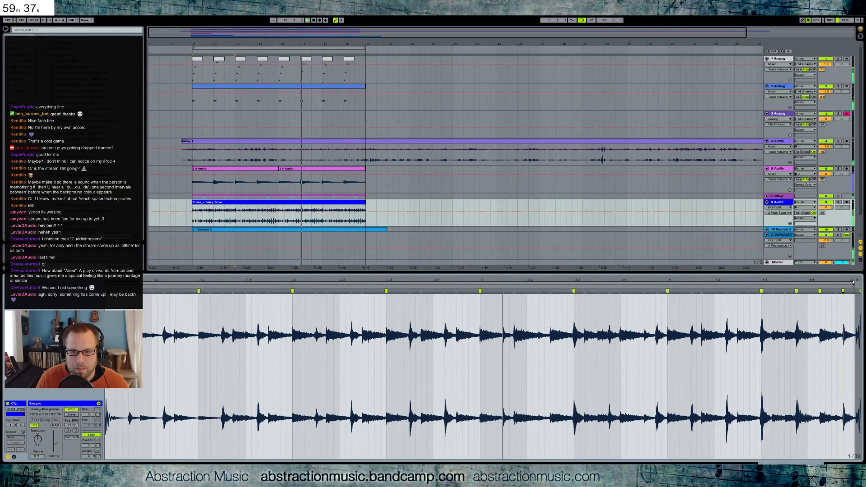
# Step: Refine the end of the snare groove's loop, moving the clip's last warp marker just past the loop end
pyautogui.moveTo(852, 282); pyautogui.dragTo(853, 283)
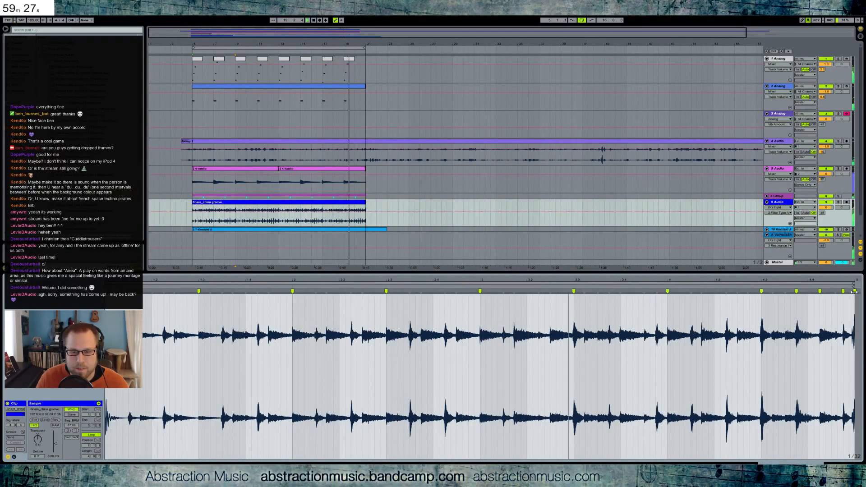
pyautogui.moveTo(859, 280); pyautogui.dragTo(853, 329)
pyautogui.moveTo(836, 291); pyautogui.dragTo(854, 291)
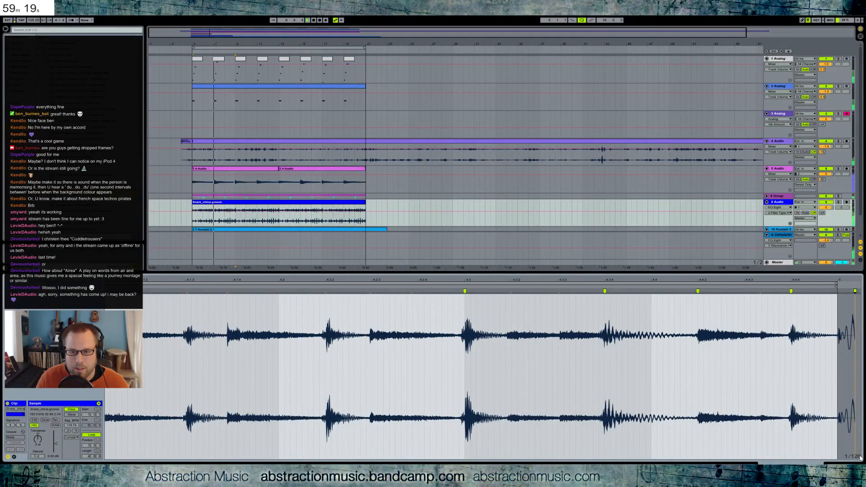
# Step: Raise the snare groove track's send to the Valhalla return and add a band-pass Auto Filter after its EQ Eight
pyautogui.hotkey('shift', 'Tab')
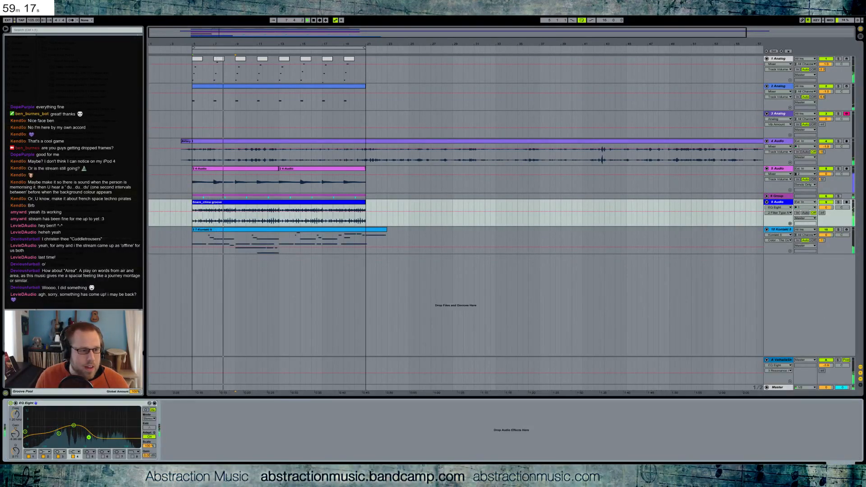
pyautogui.moveTo(822, 212); pyautogui.dragTo(822, 201)
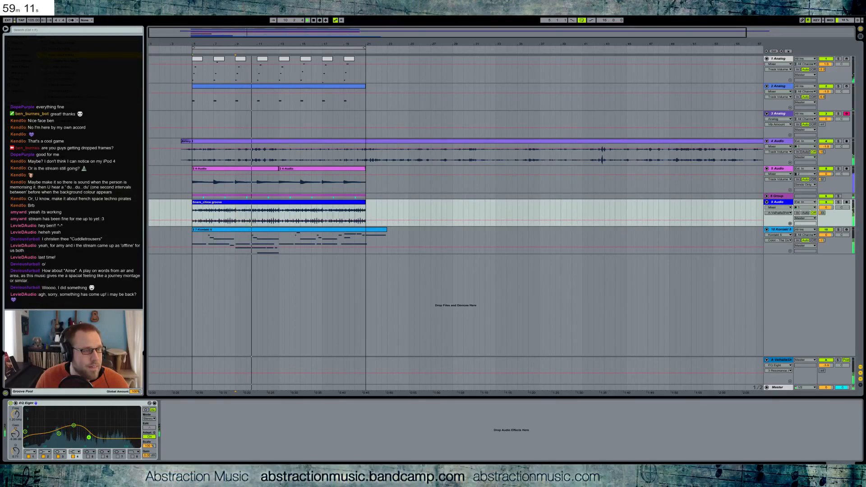
pyautogui.moveTo(50, 56); pyautogui.dragTo(202, 429)
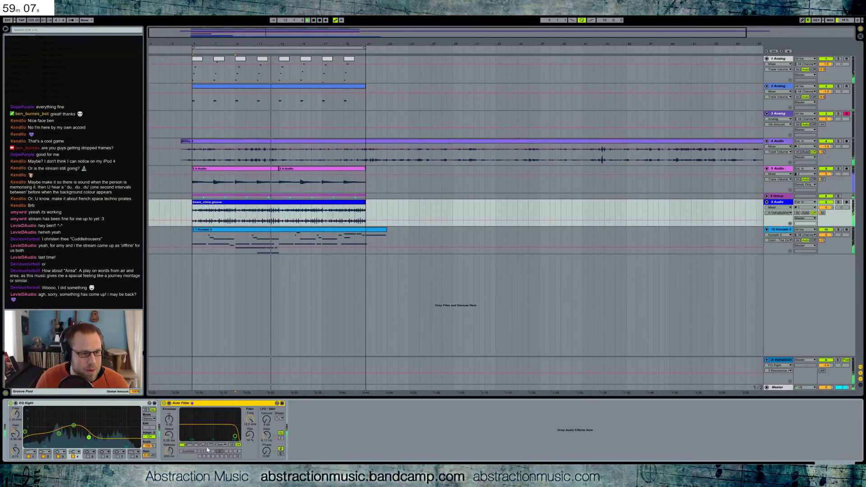
pyautogui.click(196, 445)
# Step: Shape the Auto Filter by moving its band to the midrange, reducing resonance and adding LFO modulation with an adjusted phase
pyautogui.moveTo(218, 430); pyautogui.dragTo(209, 427)
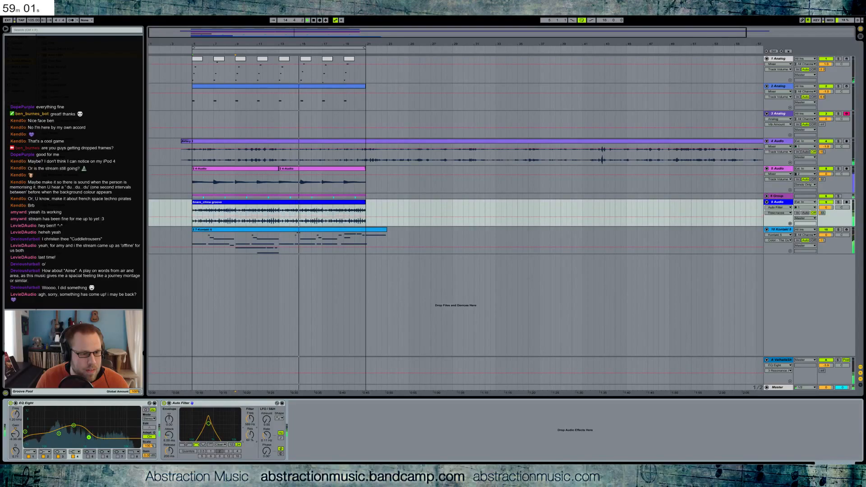
pyautogui.moveTo(252, 436); pyautogui.dragTo(264, 404)
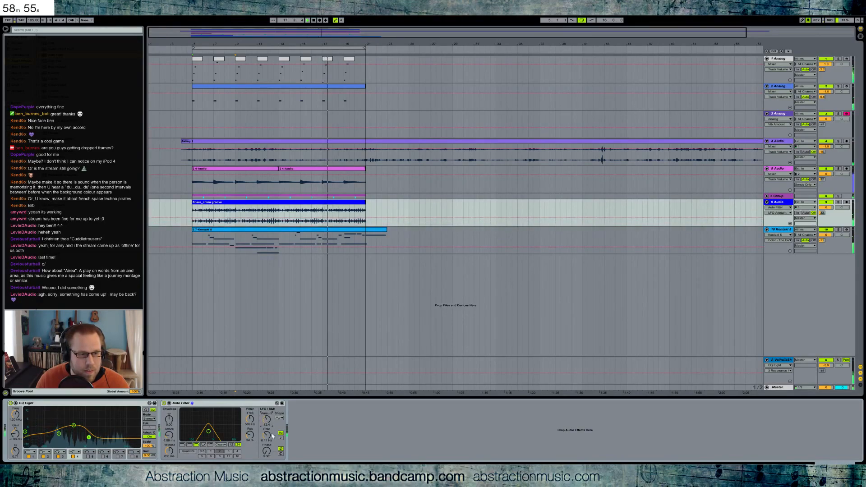
pyautogui.moveTo(266, 451)
pyautogui.mouseDown()
pyautogui.moveTo(267, 425)
pyautogui.moveTo(266, 444)
pyautogui.mouseUp()
# Step: Group the Auto Filter into an Audio Effect Rack and add a second chain without effects
pyautogui.click(256, 406)
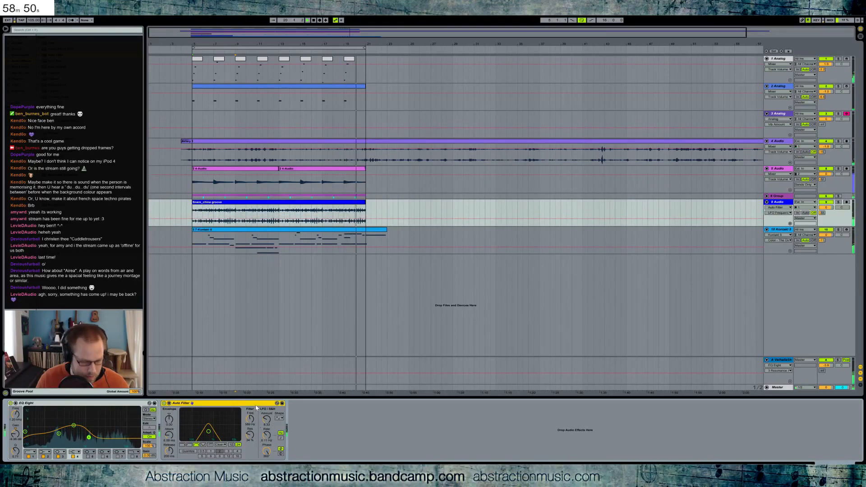
pyautogui.hotkey('ctrl', 'g')
pyautogui.click(165, 417)
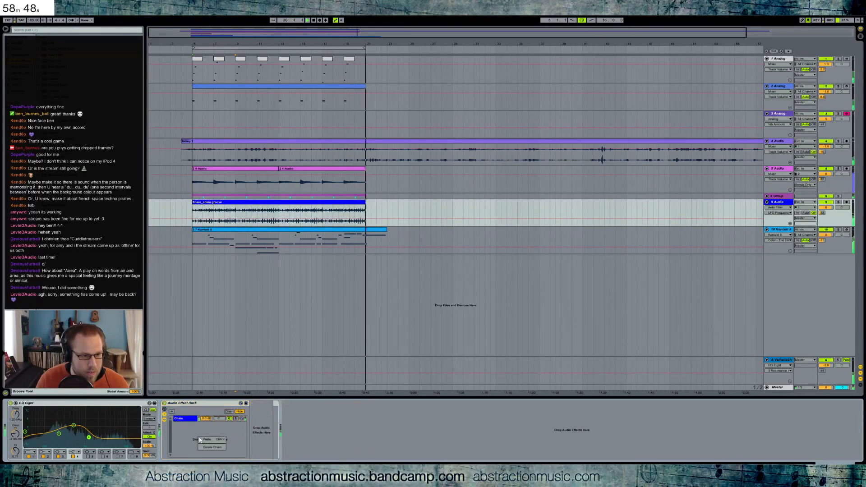
pyautogui.hotkey('ctrl', 'd')
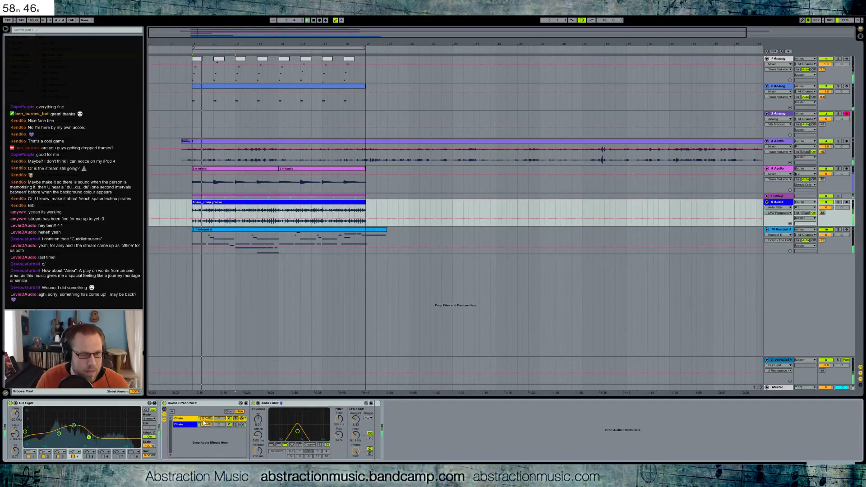
# Step: Balance the volumes of the rack's filtered and dry chains during playback
pyautogui.moveTo(206, 424); pyautogui.dragTo(206, 433)
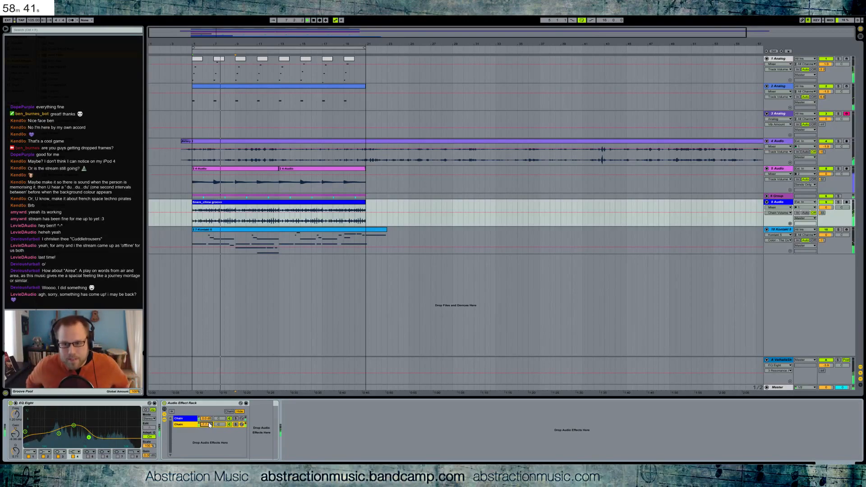
pyautogui.click(186, 418)
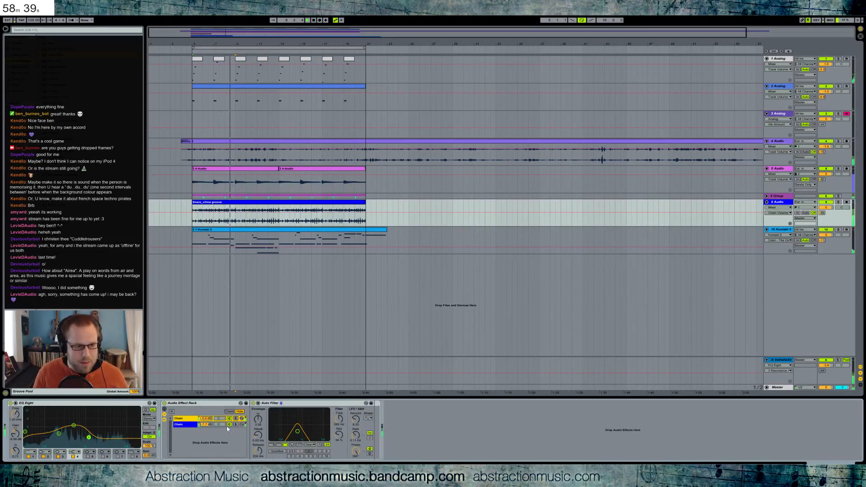
pyautogui.moveTo(206, 424); pyautogui.dragTo(206, 418)
pyautogui.click(189, 418)
pyautogui.click(190, 424)
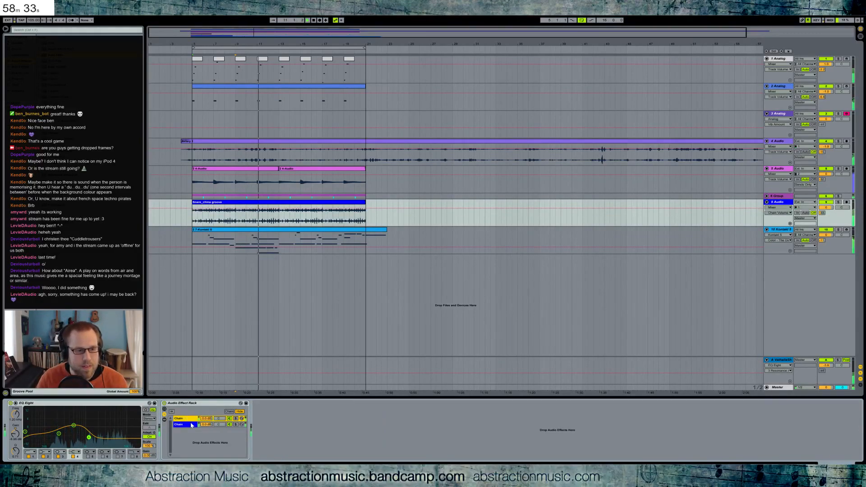
pyautogui.click(187, 424)
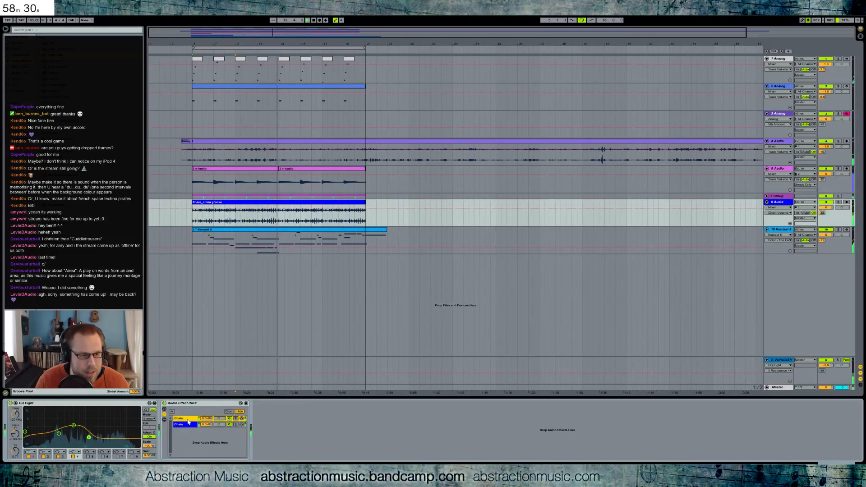
pyautogui.click(188, 424)
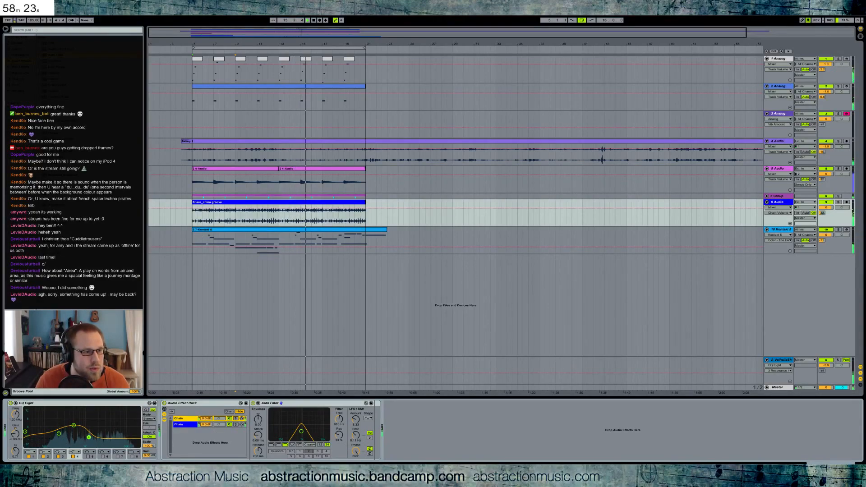
# Step: Add a Saturator after the Auto Filter, set its curve to Hard Curve and raise its drive
pyautogui.moveTo(68, 219); pyautogui.dragTo(238, 353)
pyautogui.moveTo(376, 421); pyautogui.dragTo(378, 423)
pyautogui.click(405, 436)
pyautogui.click(411, 455)
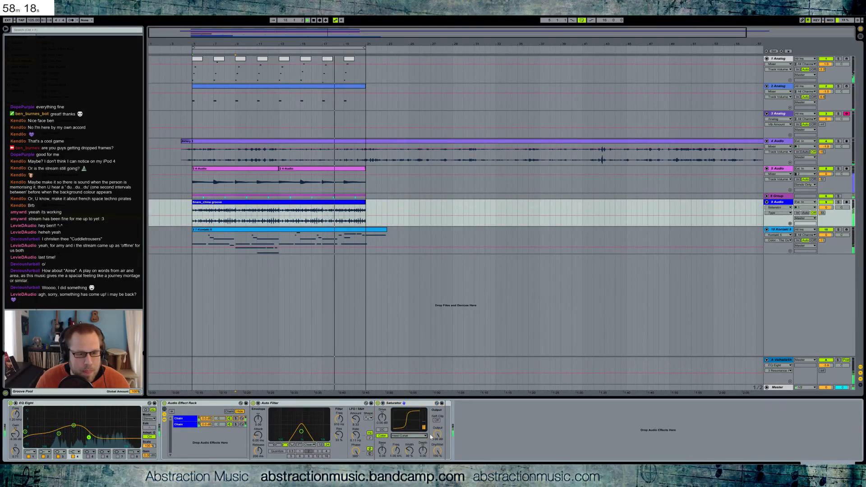
pyautogui.moveTo(437, 434); pyautogui.dragTo(437, 432)
pyautogui.moveTo(382, 418); pyautogui.dragTo(382, 407)
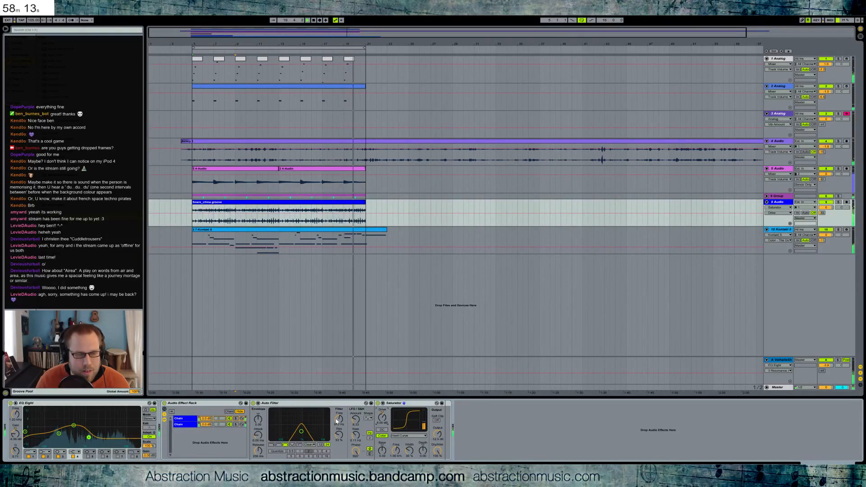
# Step: Lower the Auto Filter's resonance and fine-tune the Saturator's color, drive, output and dry/wet amounts
pyautogui.moveTo(341, 436); pyautogui.dragTo(342, 442)
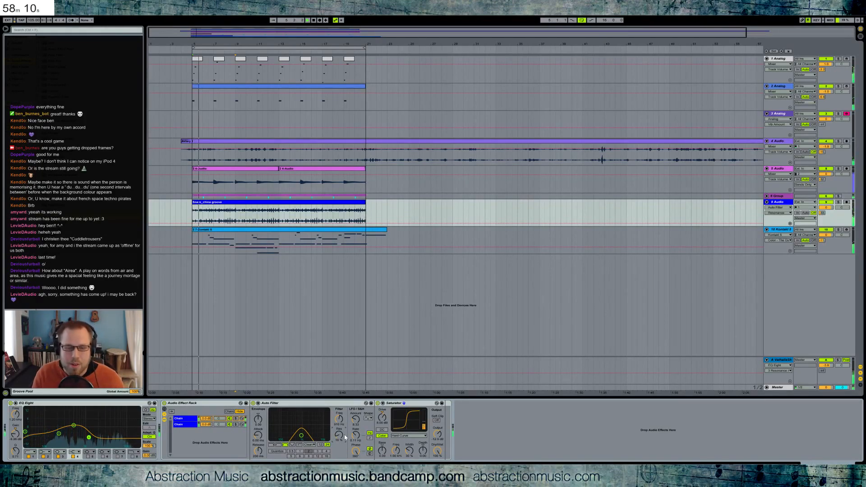
pyautogui.moveTo(381, 451); pyautogui.dragTo(423, 460)
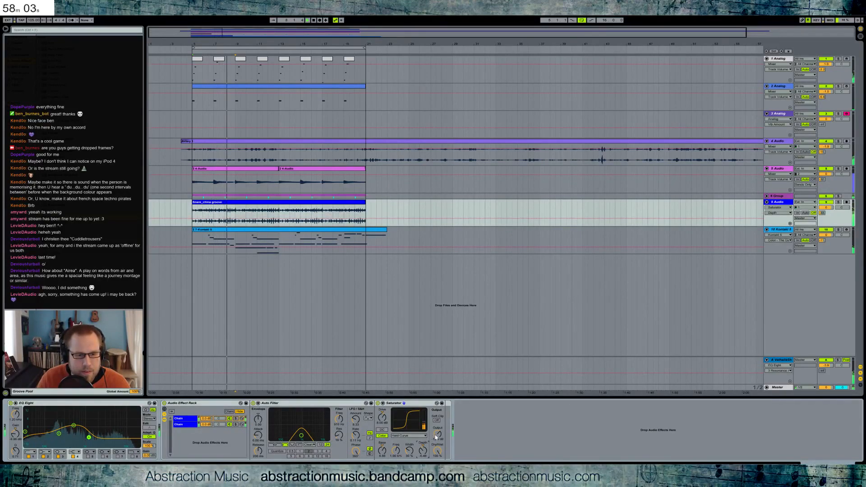
pyautogui.moveTo(382, 418); pyautogui.dragTo(382, 412)
pyautogui.moveTo(437, 434); pyautogui.dragTo(437, 480)
pyautogui.moveTo(438, 450); pyautogui.dragTo(437, 421)
pyautogui.moveTo(381, 418)
pyautogui.mouseDown()
pyautogui.moveTo(382, 403)
pyautogui.moveTo(382, 423)
pyautogui.mouseUp()
pyautogui.moveTo(438, 434); pyautogui.dragTo(437, 455)
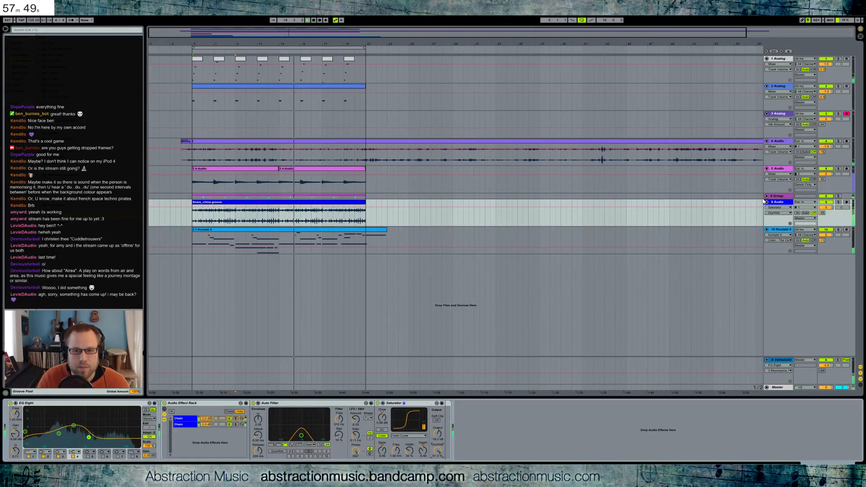
# Step: Insert an audio track below the snare groove, place a kick sample at bar 5 and open its clip
pyautogui.click(778, 206)
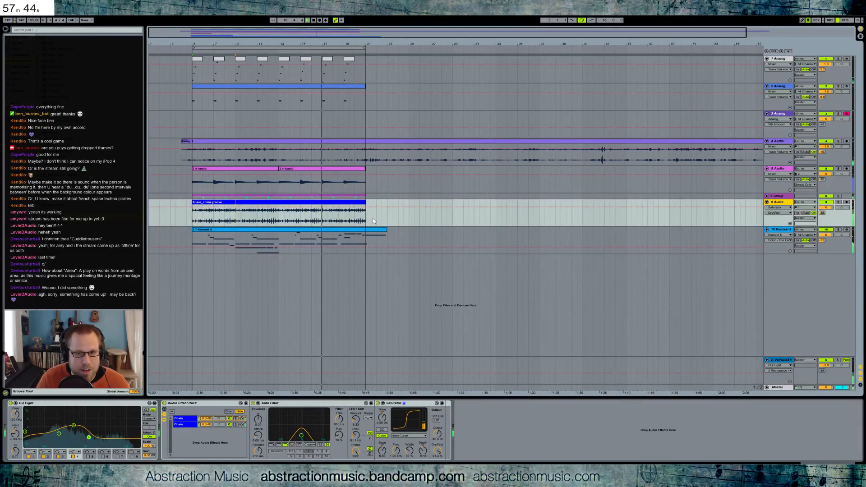
pyautogui.hotkey('ctrl', 't')
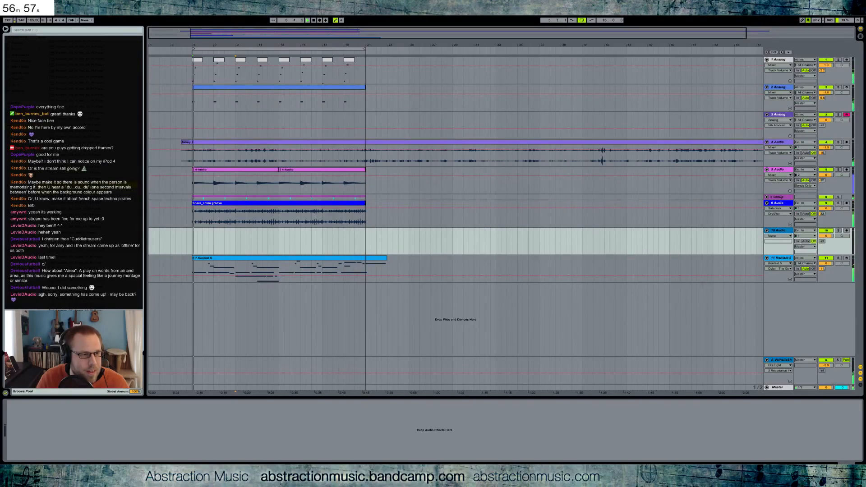
pyautogui.doubleClick(193, 233)
# Step: Audition the kick sample in the mix while adjusting the clip's transposition
pyautogui.press('space')
pyautogui.press('space')
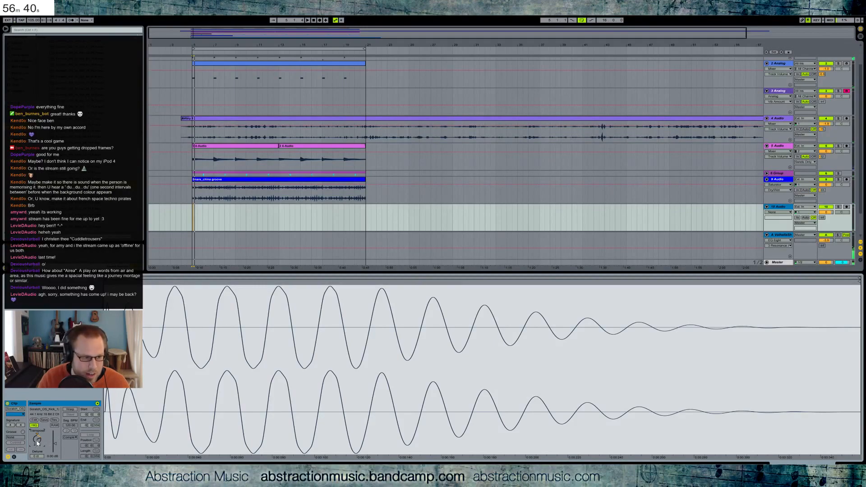
pyautogui.press('space')
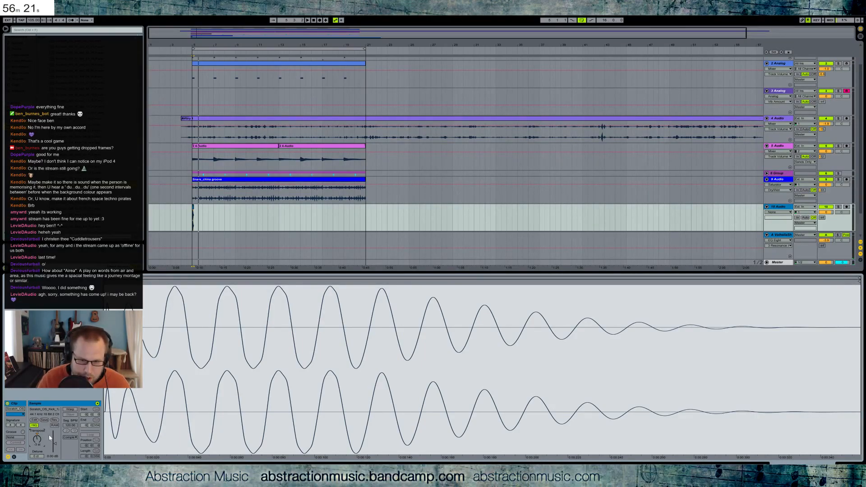
pyautogui.press('space')
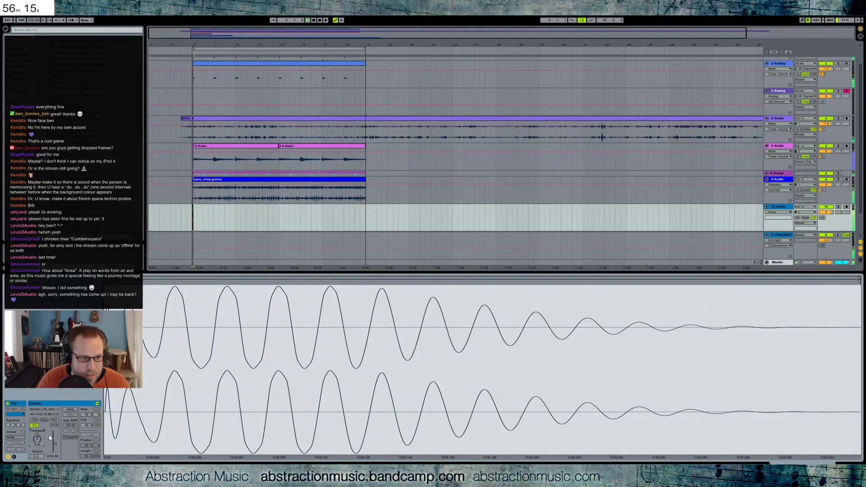
pyautogui.press('space')
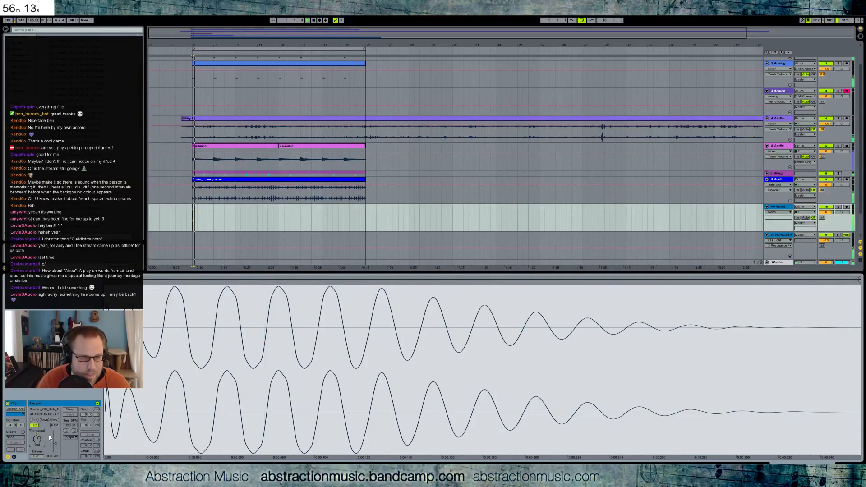
# Step: Add a Reverb to the kick track with a longer decay time, enabling Hi Cut and disabling Lo Cut on its input
pyautogui.hotkey('shift', 'Tab')
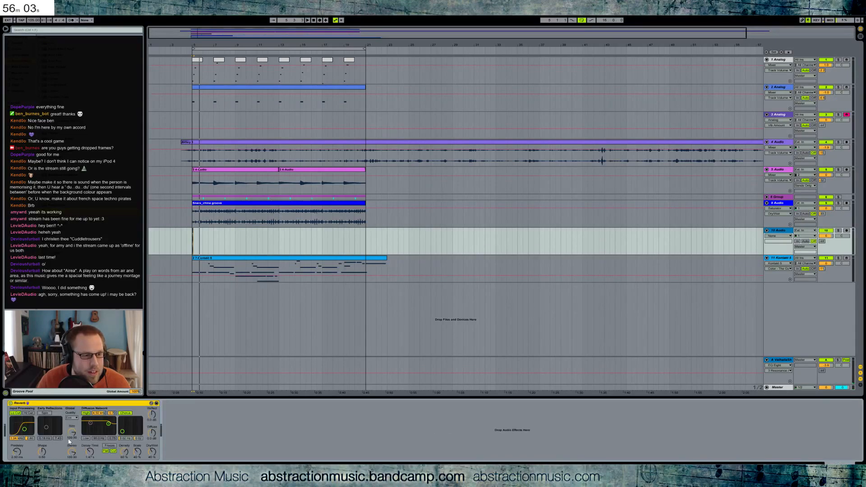
pyautogui.moveTo(90, 452); pyautogui.dragTo(89, 428)
pyautogui.click(28, 413)
pyautogui.click(16, 413)
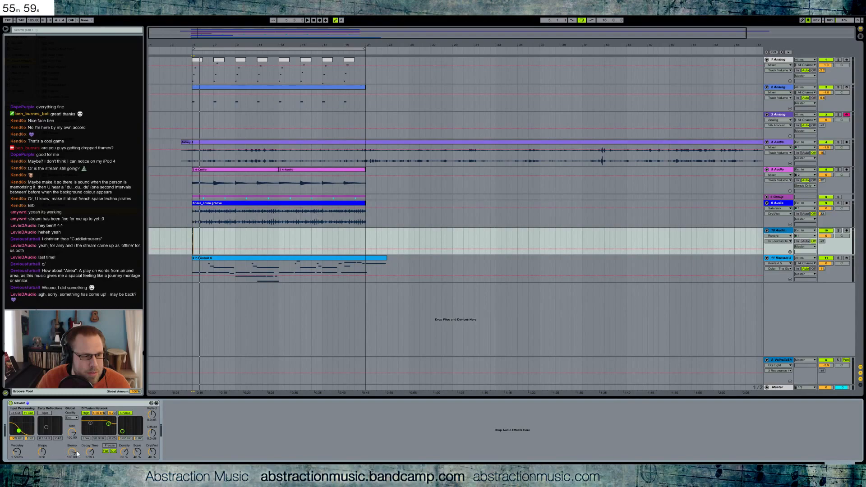
# Step: Shorten the Reverb's decay time on the kick track and play the track soloed
pyautogui.moveTo(90, 451); pyautogui.dragTo(90, 457)
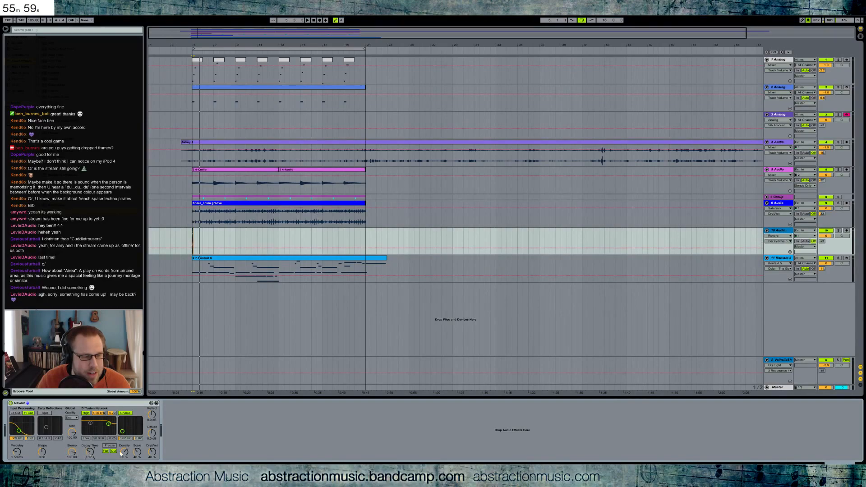
pyautogui.click(837, 230)
pyautogui.press('space')
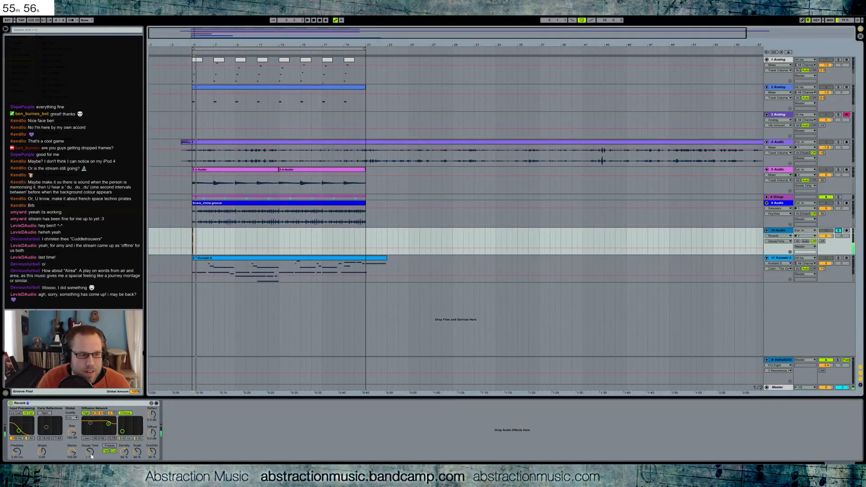
# Step: Open the kick clip and retune its transposition and detune while auditioning the soloed kick repeatedly
pyautogui.doubleClick(192, 234)
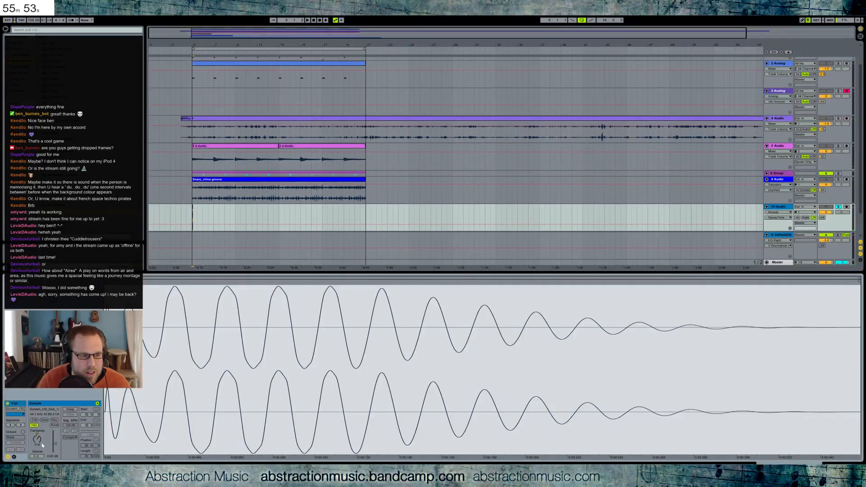
pyautogui.press('space')
pyautogui.press('space')
pyautogui.moveTo(37, 456)
pyautogui.mouseDown()
pyautogui.moveTo(37, 436)
pyautogui.moveTo(36, 449)
pyautogui.mouseUp()
pyautogui.press('space')
pyautogui.press('space')
pyautogui.press('space')
pyautogui.press('space')
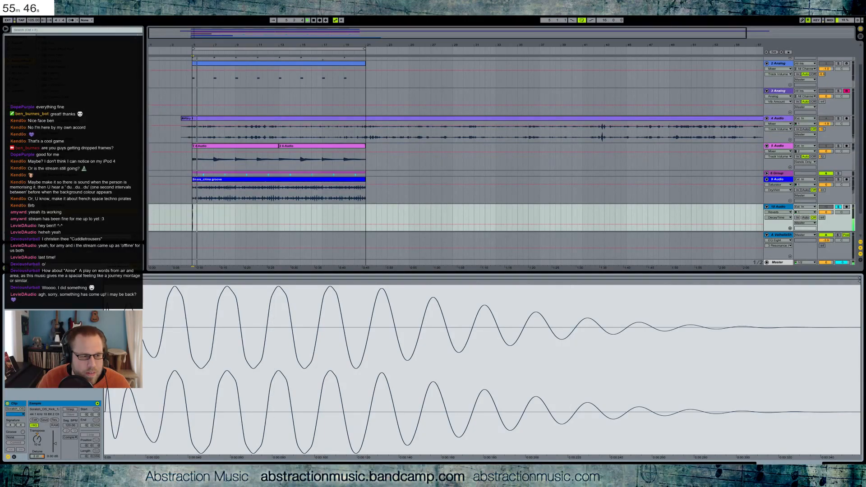
pyautogui.press('space')
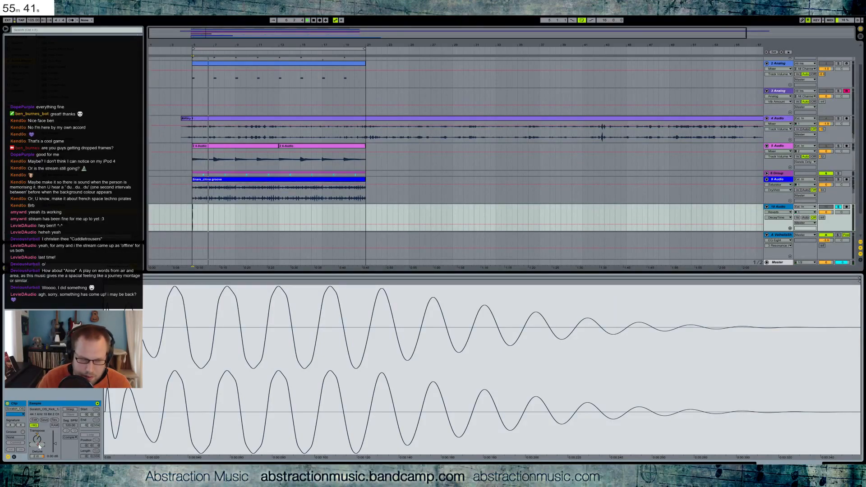
pyautogui.press('space')
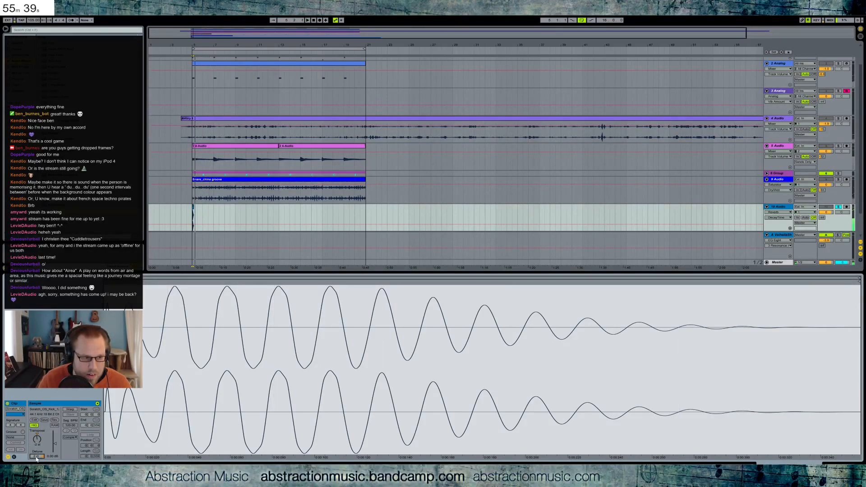
pyautogui.press('space')
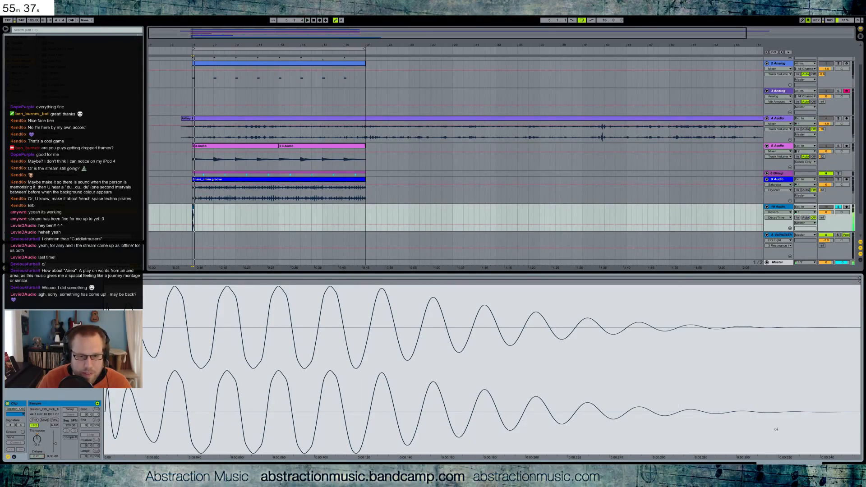
# Step: Lower the kick Reverb's dry/wet amount and repeat the kick clip every four bars from bar 5 to bar 17
pyautogui.hotkey('shift', 'Tab')
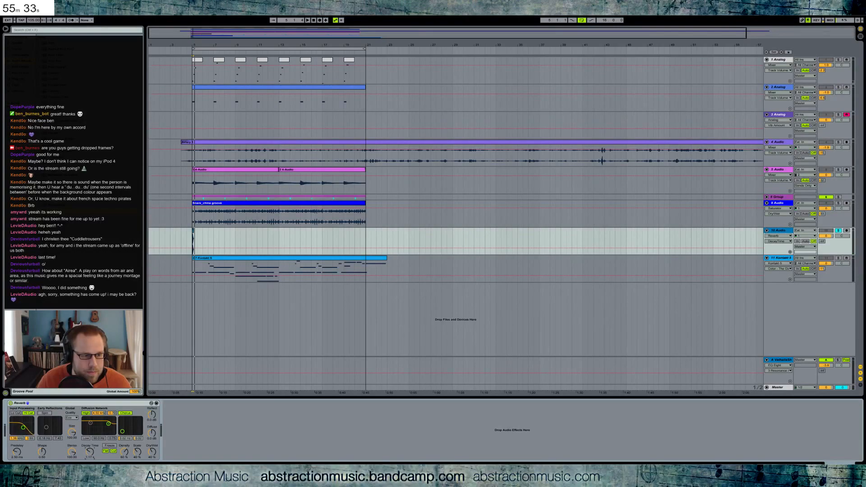
pyautogui.moveTo(152, 451); pyautogui.dragTo(153, 455)
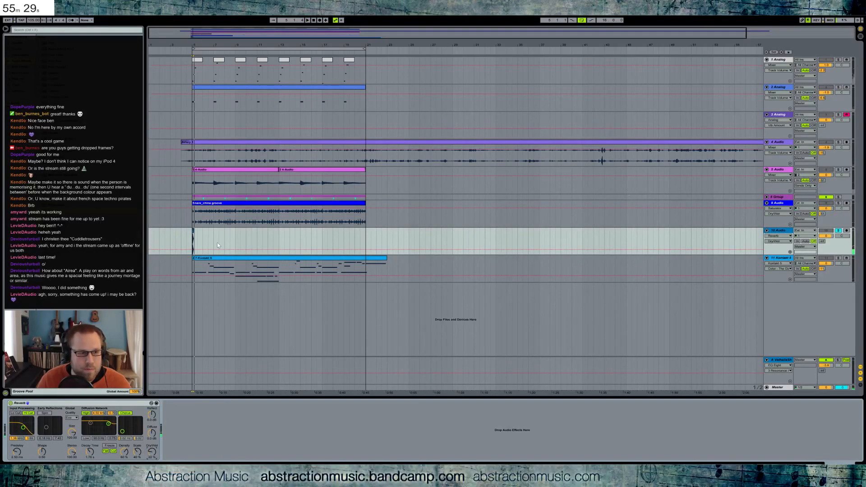
pyautogui.moveTo(235, 237); pyautogui.dragTo(194, 242)
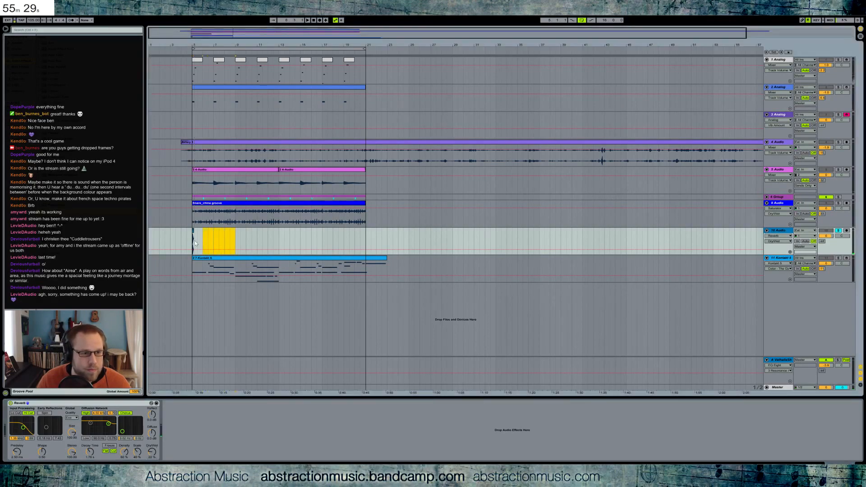
# Step: Unsolo the kick track and balance its volume against the full mix during playback
pyautogui.click(826, 236)
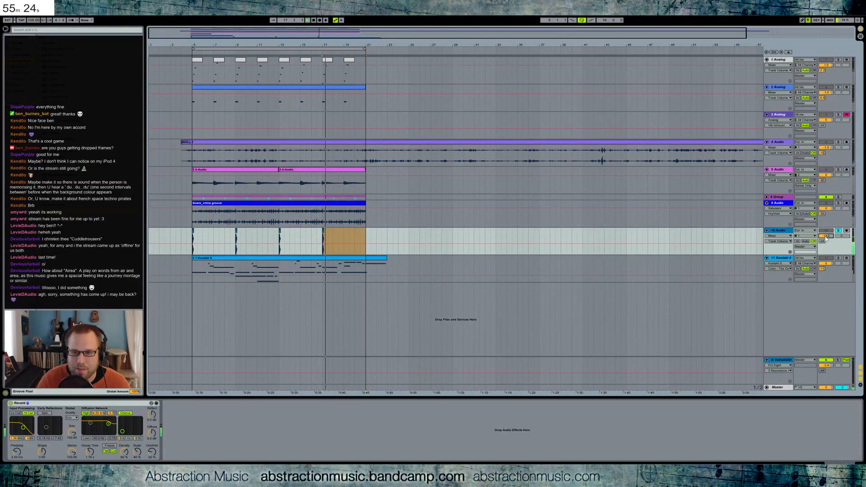
pyautogui.click(839, 231)
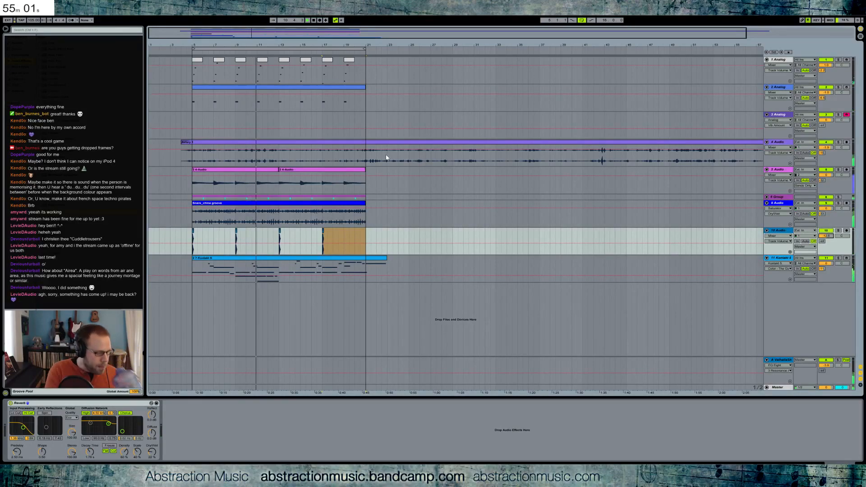
pyautogui.press('Tab')
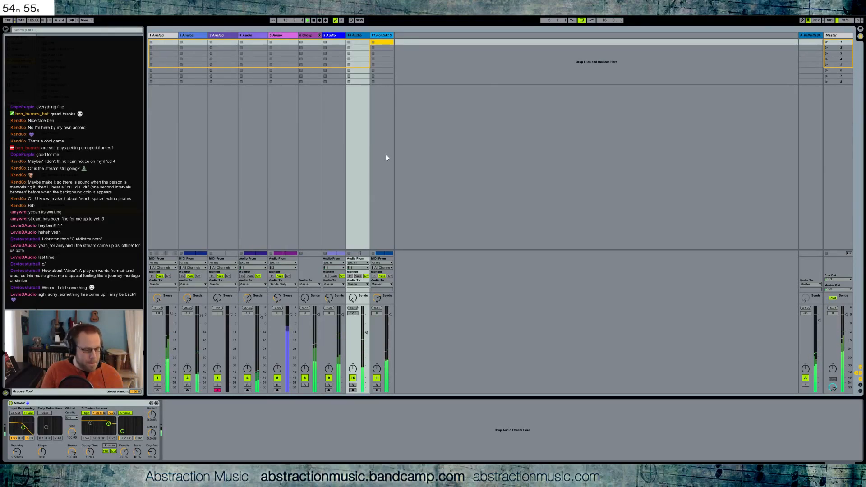
pyautogui.press('Tab')
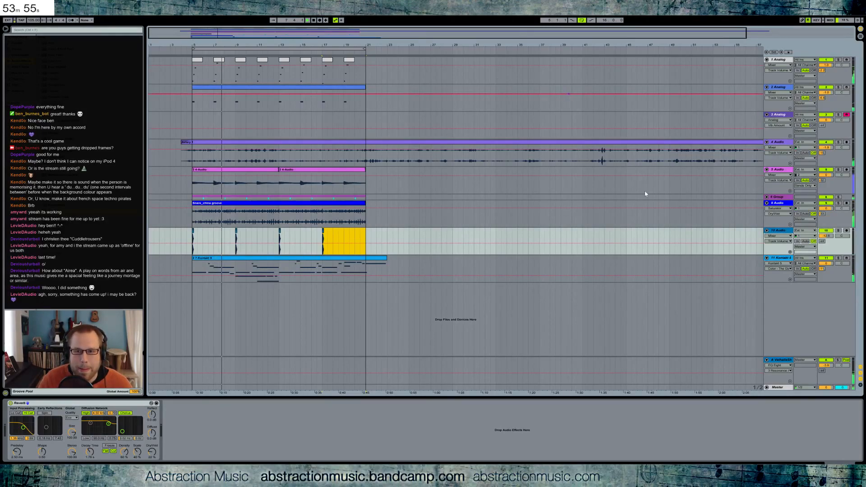
pyautogui.moveTo(824, 236); pyautogui.dragTo(824, 239)
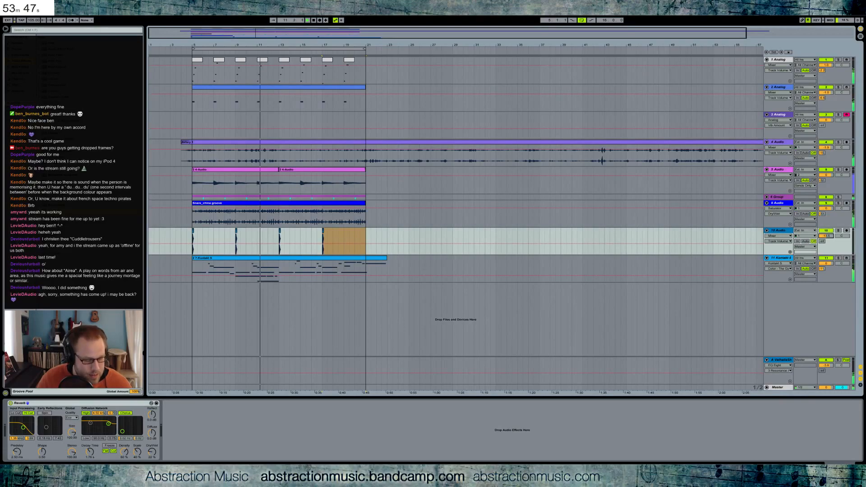
# Step: Add an Auto Pan after the EQ Eight on the snare groove track and copy it ahead of the rack chain's Auto Filter
pyautogui.press('Up')
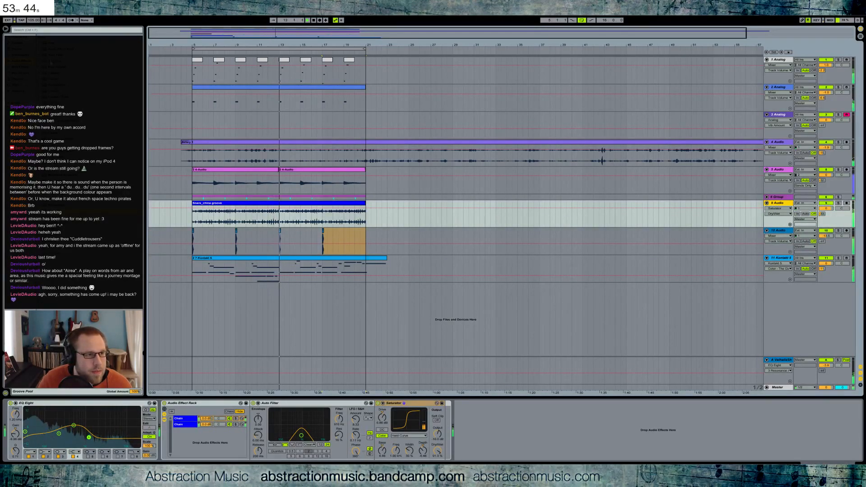
pyautogui.moveTo(157, 394); pyautogui.dragTo(184, 434)
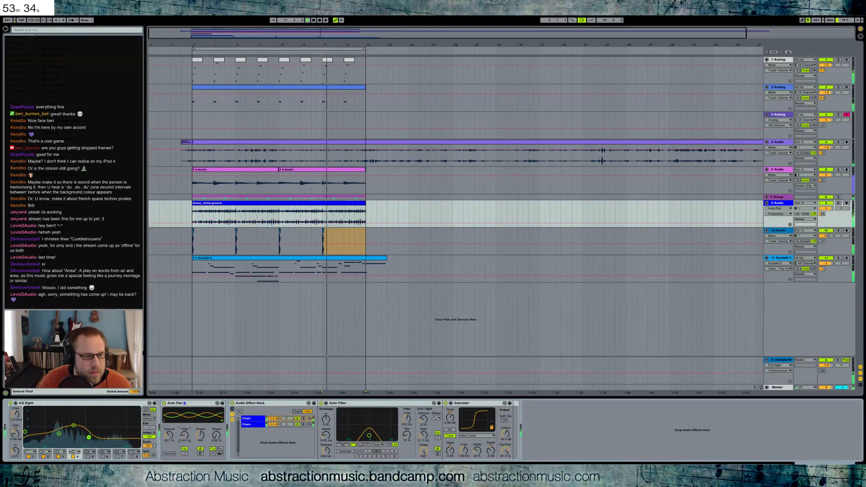
pyautogui.click(383, 404)
pyautogui.hotkey('ctrl', 'v')
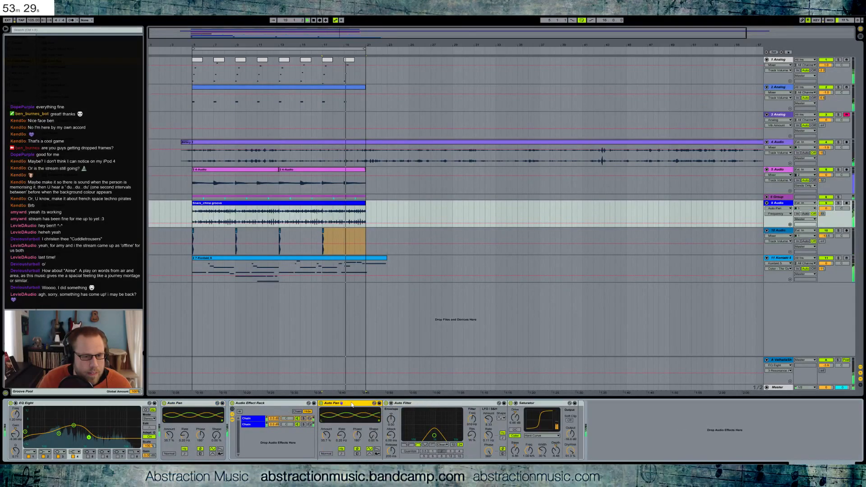
# Step: Copy the Auto Pan into the rack's second chain, set it to Invert, and delete the original in front of the rack
pyautogui.click(258, 424)
pyautogui.click(325, 407)
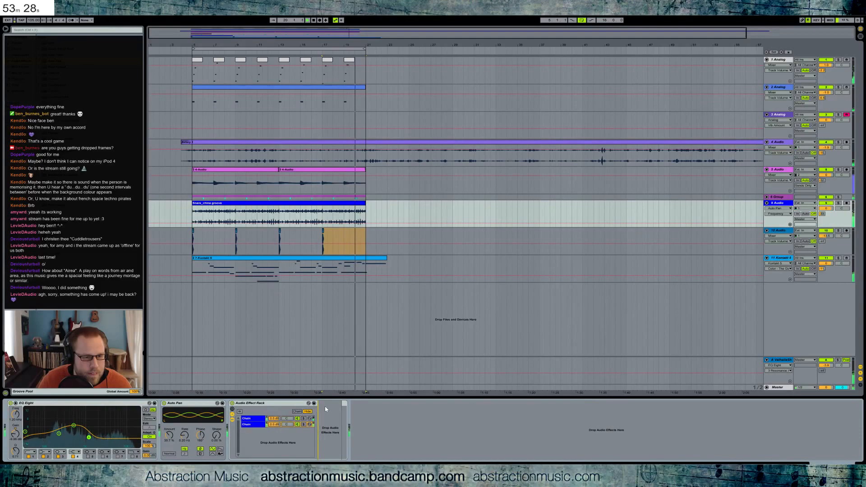
pyautogui.hotkey('ctrl', 'v')
pyautogui.click(329, 454)
pyautogui.click(198, 403)
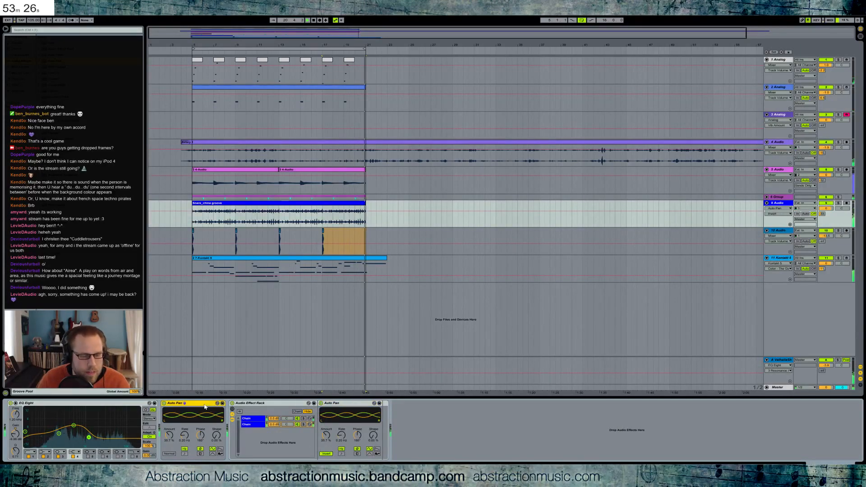
pyautogui.press('Delete')
# Step: Adjust the shape and phase of the Auto Pan in the rack's first chain
pyautogui.click(193, 419)
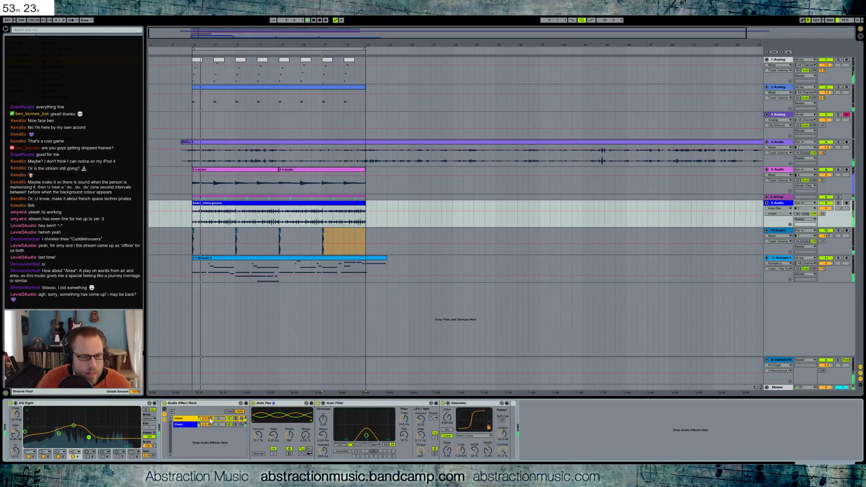
pyautogui.click(143, 353)
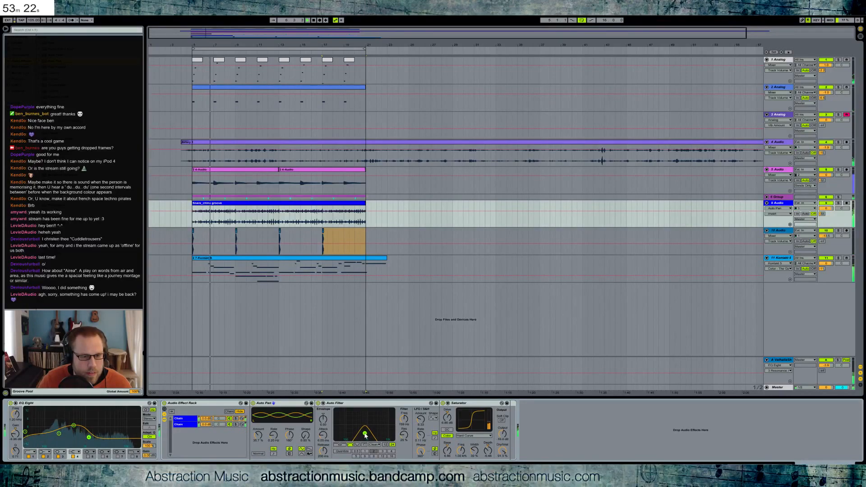
pyautogui.click(300, 431)
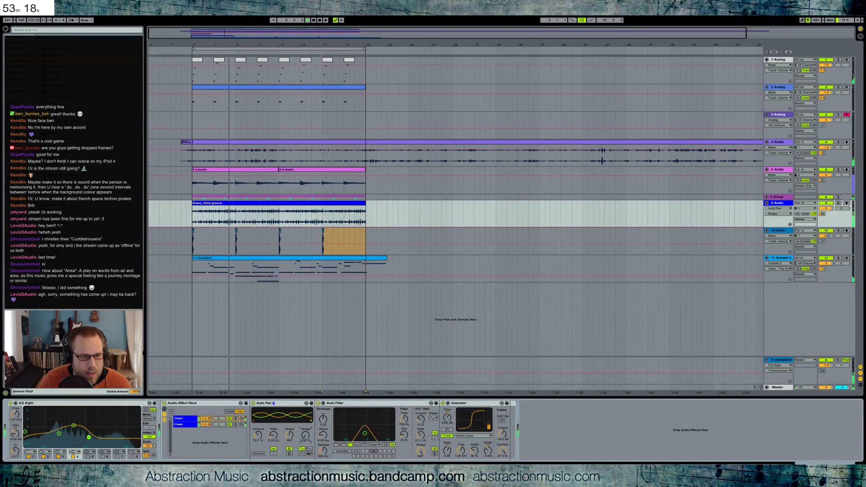
pyautogui.moveTo(289, 435)
pyautogui.mouseDown()
pyautogui.moveTo(285, 428)
pyautogui.moveTo(301, 440)
pyautogui.moveTo(292, 424)
pyautogui.mouseUp()
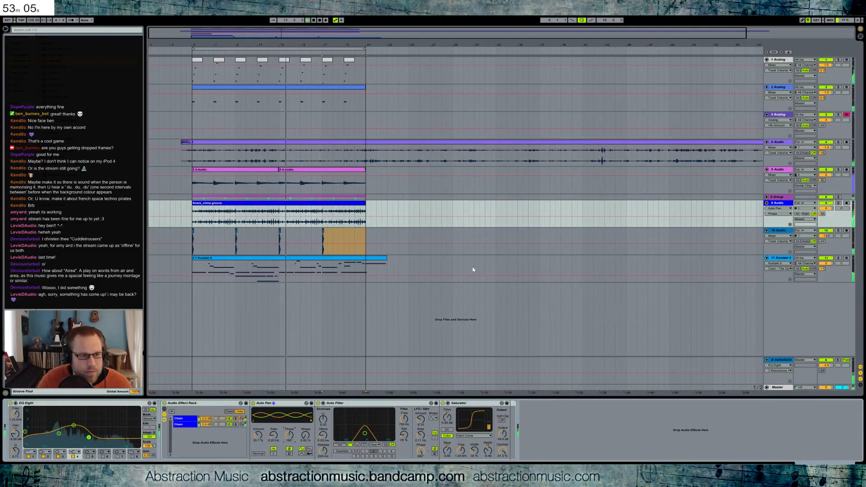
# Step: Insert a Compressor after the snare groove's EQ Eight and sidechain it from the 10-Audio kick track
pyautogui.click(345, 260)
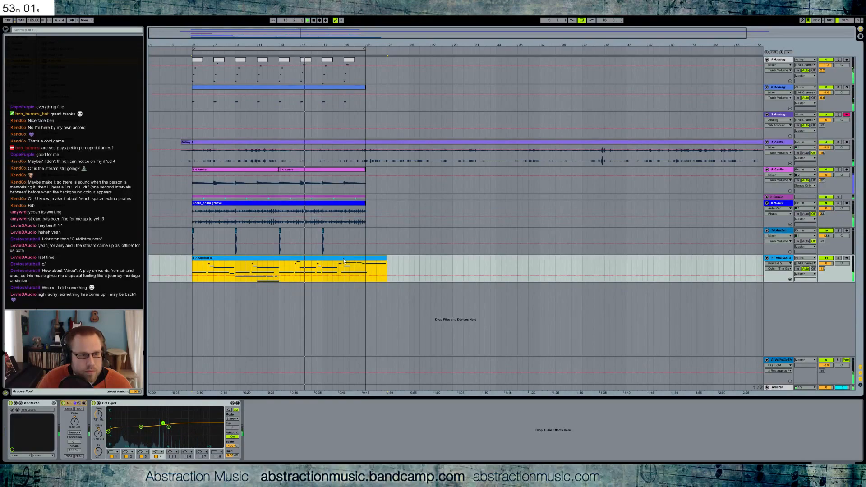
pyautogui.click(334, 206)
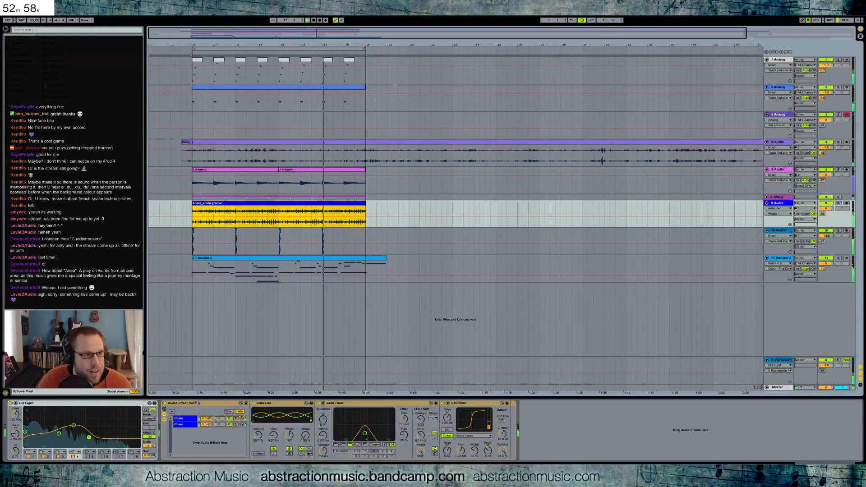
pyautogui.click(161, 423)
pyautogui.moveTo(160, 423); pyautogui.dragTo(160, 424)
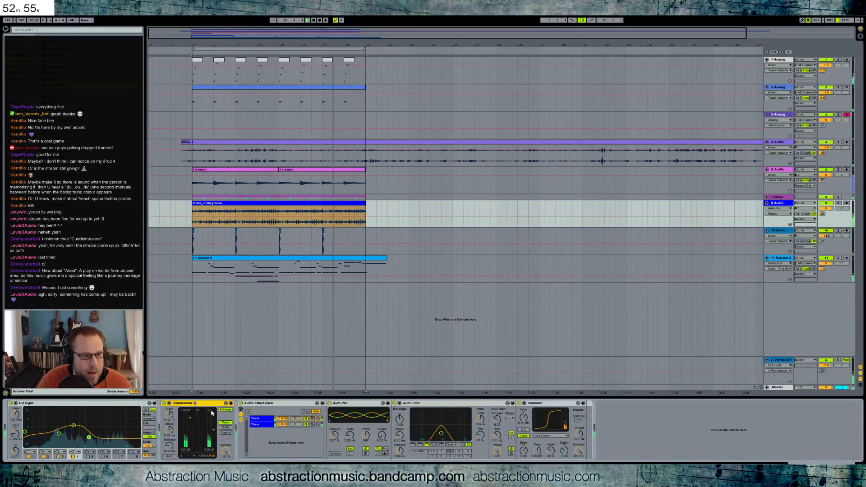
pyautogui.click(169, 403)
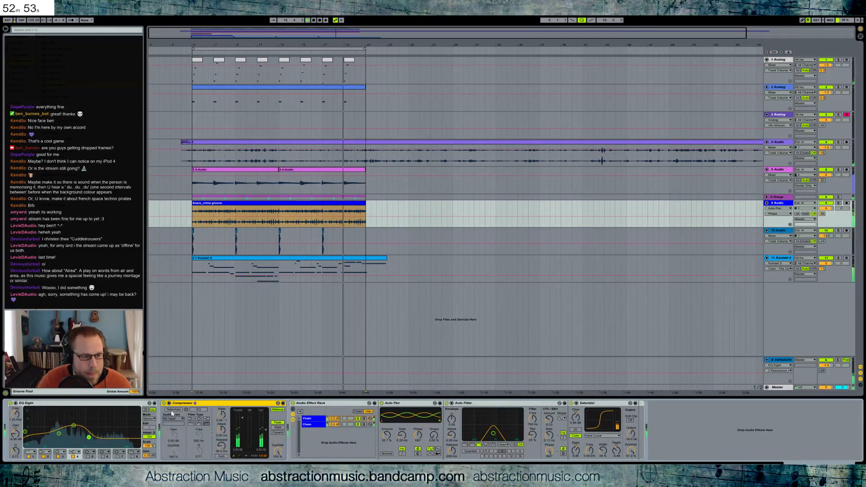
pyautogui.click(179, 415)
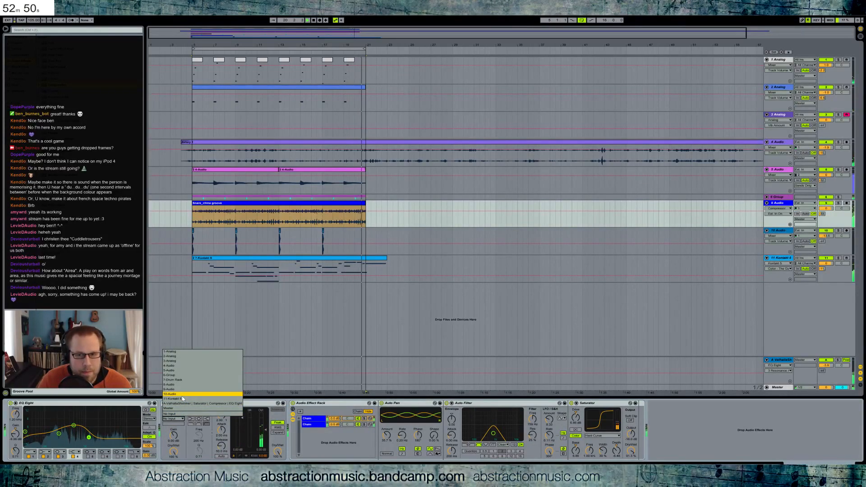
pyautogui.click(182, 396)
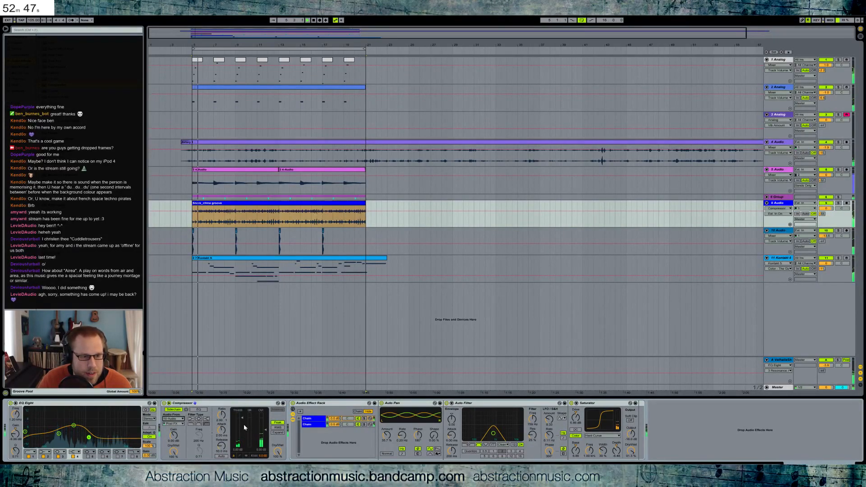
# Step: Fine-tune the Compressor's sidechain input gain, release and attack so the kick ducks the snare groove
pyautogui.moveTo(171, 434); pyautogui.dragTo(221, 446)
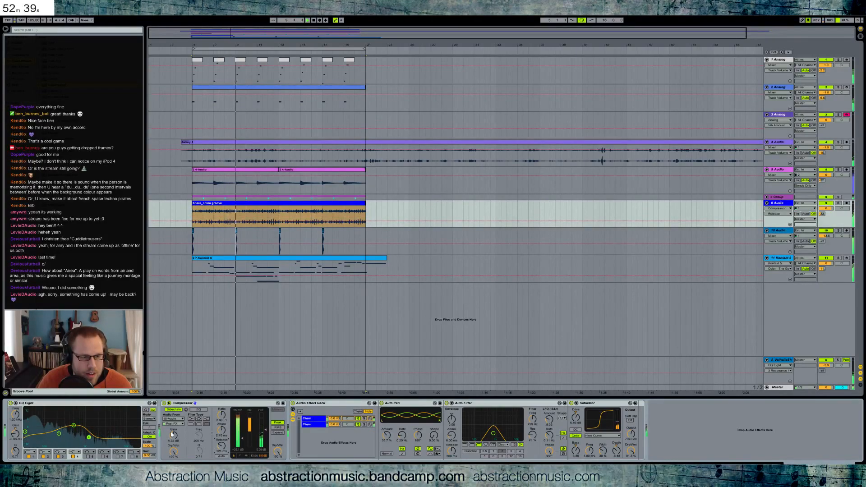
pyautogui.moveTo(222, 445); pyautogui.dragTo(221, 450)
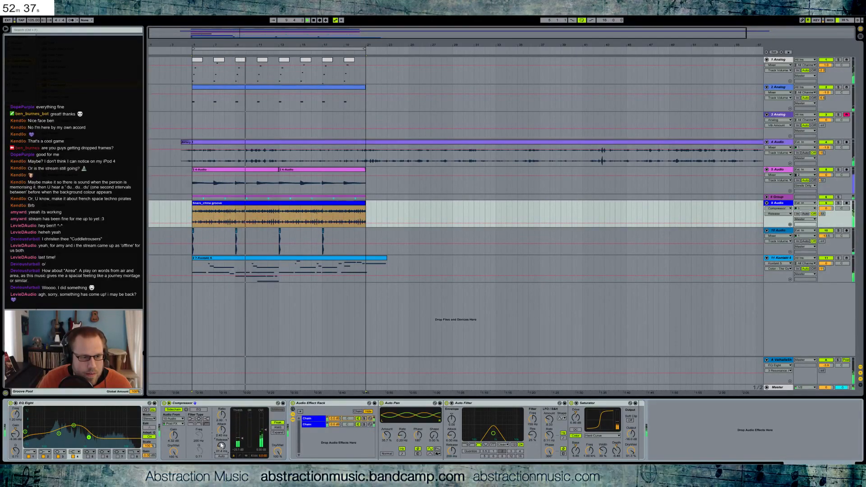
pyautogui.moveTo(173, 435); pyautogui.dragTo(174, 437)
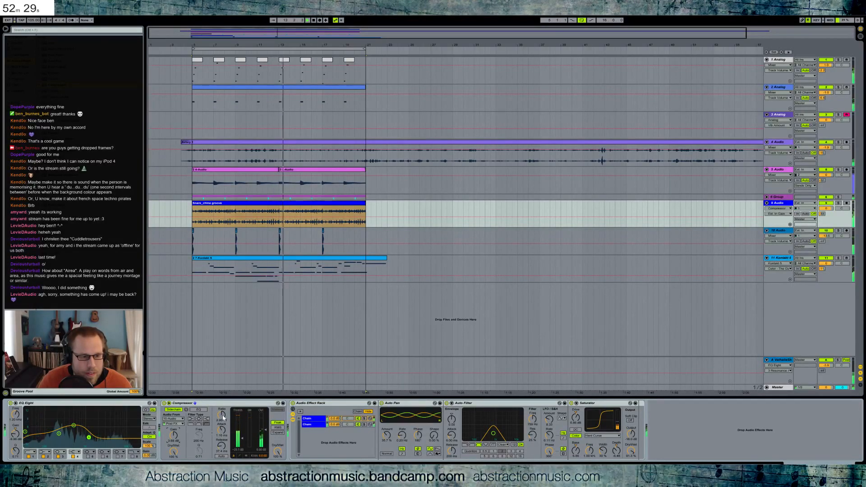
pyautogui.doubleClick(174, 435)
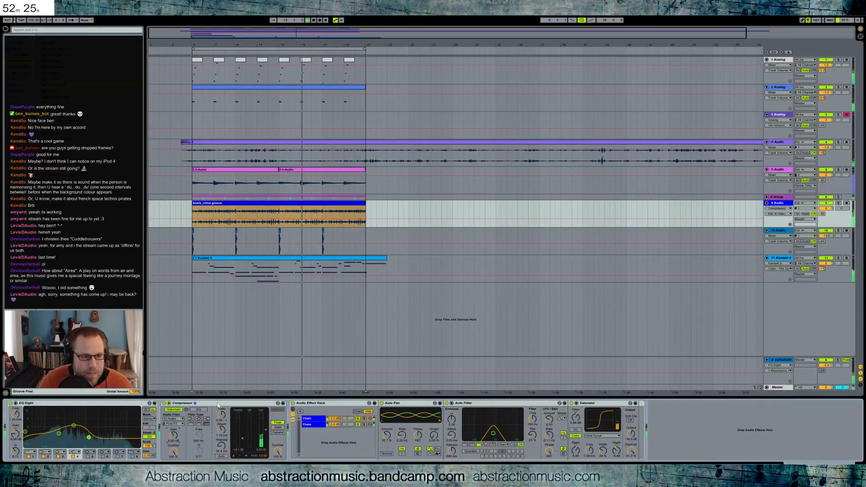
pyautogui.moveTo(222, 435); pyautogui.dragTo(246, 434)
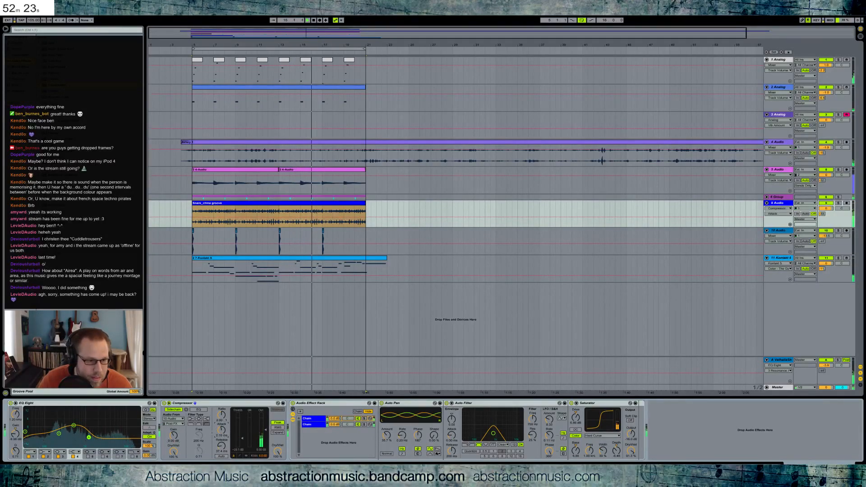
# Step: Set the snare groove Compressor's attack to 5 ms, refine its release and ratio, and rebalance the kick track's volume
pyautogui.write('5')
pyautogui.press('Return')
pyautogui.moveTo(221, 445); pyautogui.dragTo(221, 436)
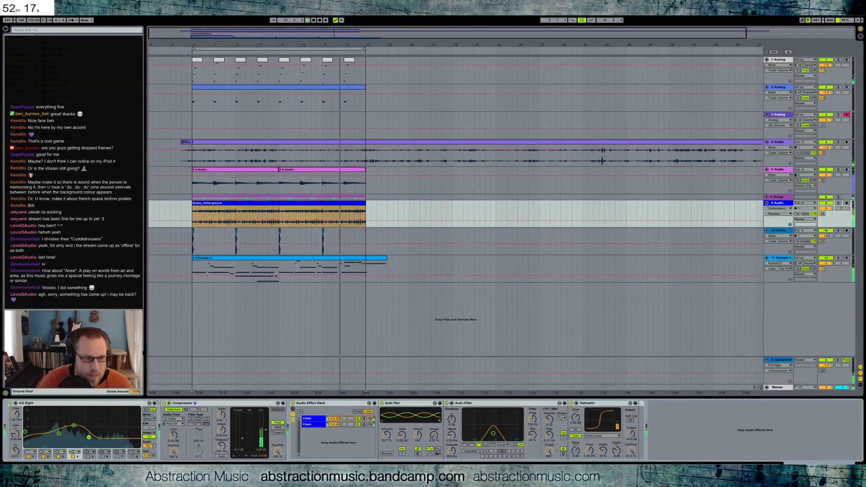
pyautogui.click(220, 419)
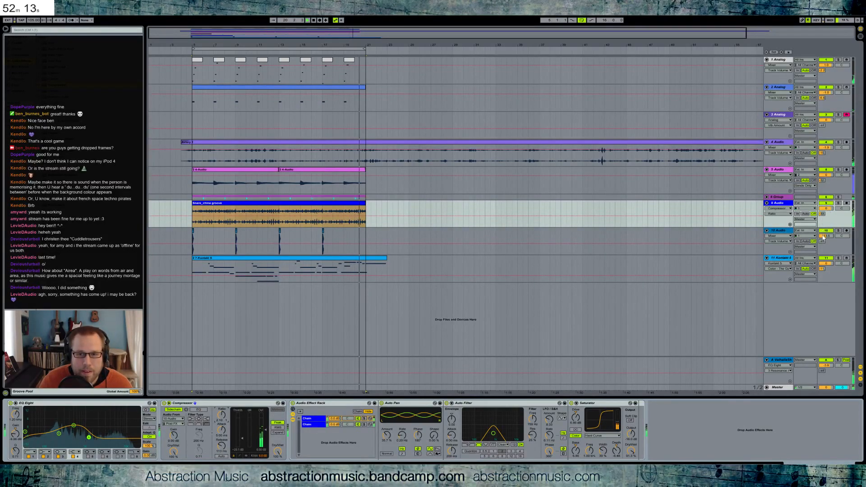
pyautogui.moveTo(823, 237); pyautogui.dragTo(822, 239)
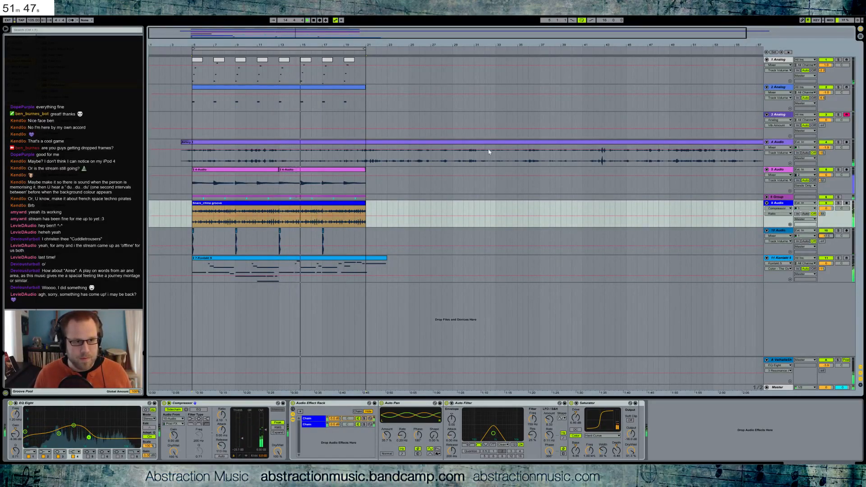
# Step: Group the snare groove track and the kick track together
pyautogui.click(771, 234)
pyautogui.keyDown('shift'); pyautogui.click(781, 204); pyautogui.keyUp('shift')
pyautogui.hotkey('ctrl', 'g')
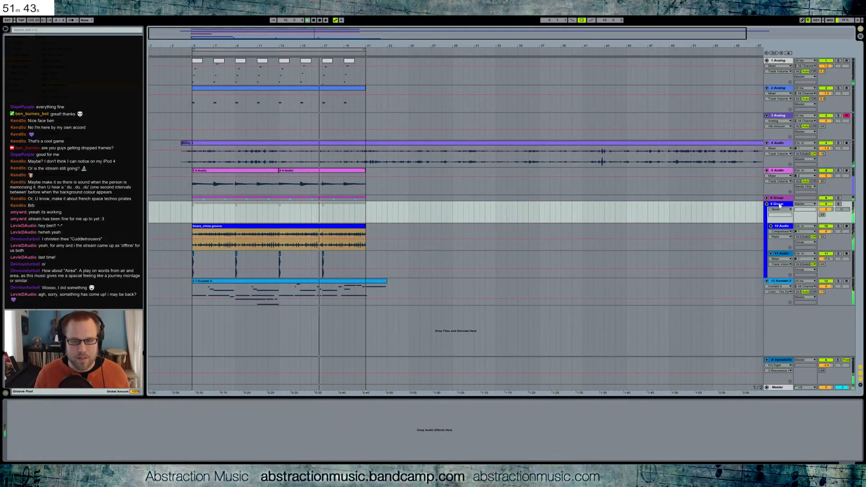
# Step: Rename the new group Drums Explore and the existing drum group above it Drum Minimal
pyautogui.click(784, 198)
pyautogui.hotkey('ctrl', 'r')
pyautogui.write('DrumGroup 1')
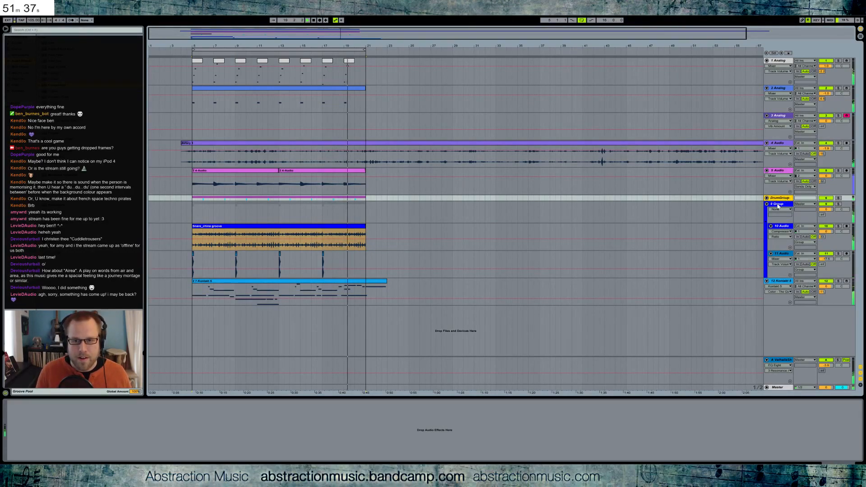
pyautogui.click(778, 206)
pyautogui.write('Drums')
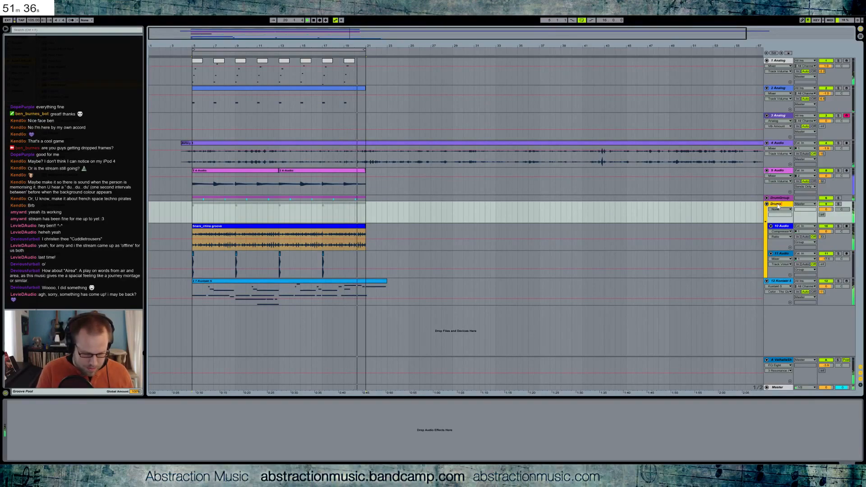
pyautogui.write(' Explore')
pyautogui.press('Return')
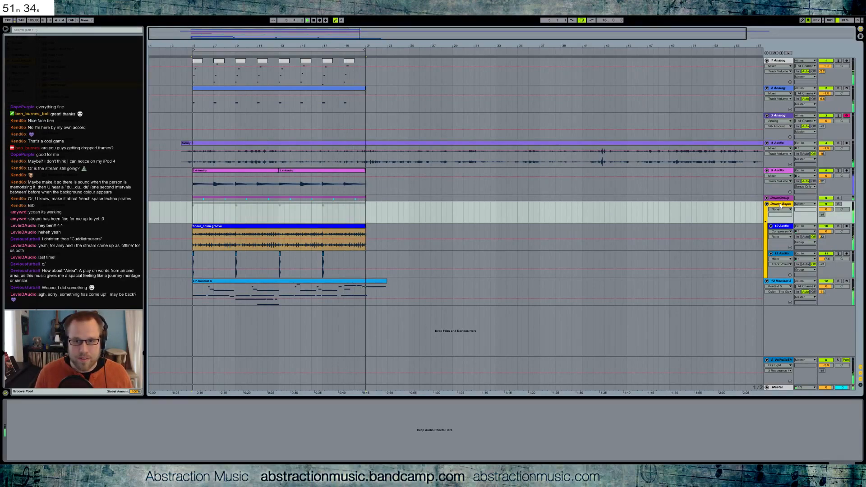
pyautogui.click(783, 199)
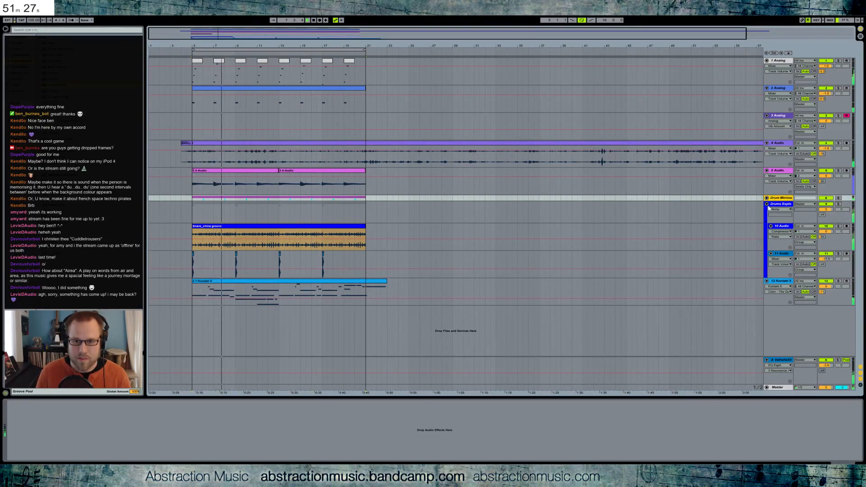
# Step: Unfold the Drum Minimal and Drums Explore groups so the tracks inside both are shown
pyautogui.click(766, 205)
pyautogui.click(766, 198)
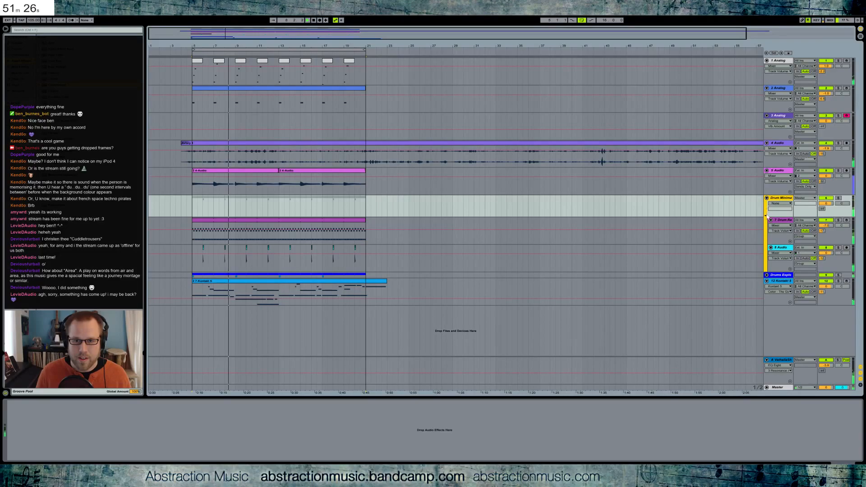
pyautogui.click(766, 275)
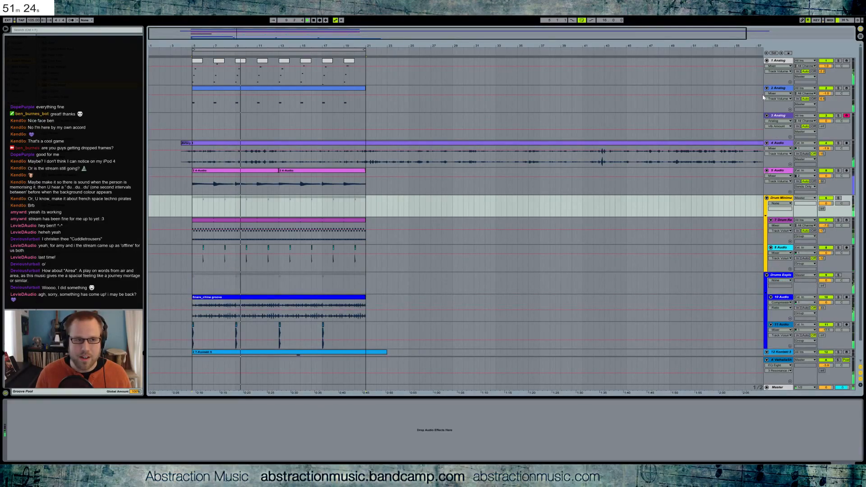
# Step: Rename the first Analog track Mainarp and the second Analog track Boop
pyautogui.click(780, 61)
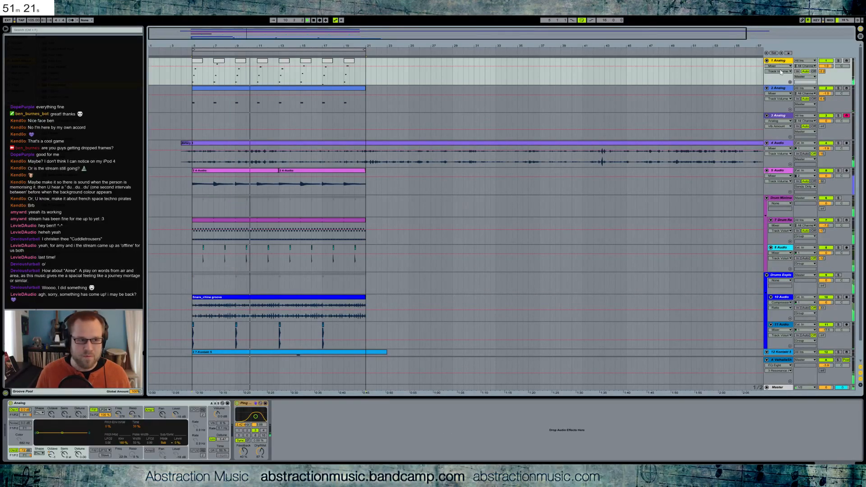
pyautogui.hotkey('ctrl', 'r')
pyautogui.write('A')
pyautogui.press('BackSpace')
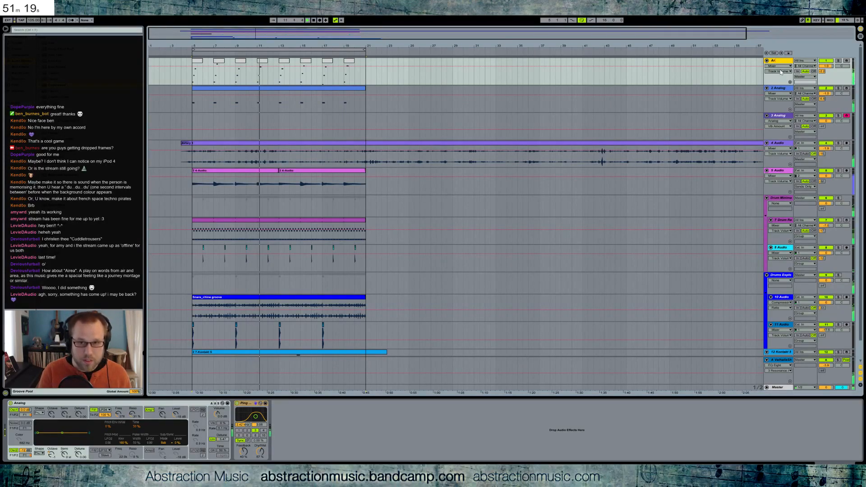
pyautogui.write('Mainarp')
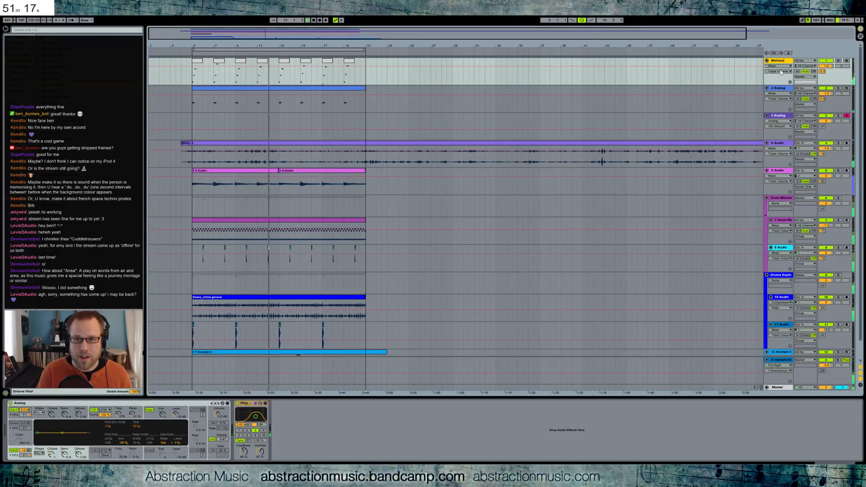
pyautogui.click(779, 90)
pyautogui.hotkey('ctrl', 'r')
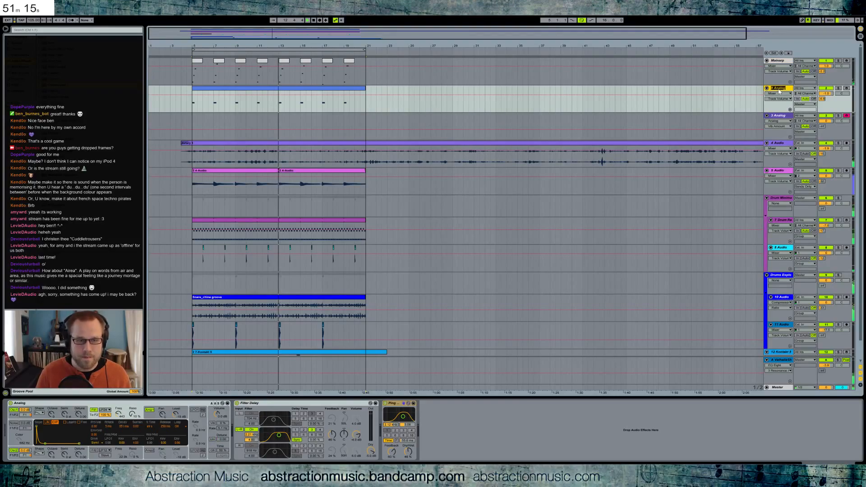
pyautogui.write('Boop')
# Step: Rename the third Analog track Stutter Slide
pyautogui.click(774, 120)
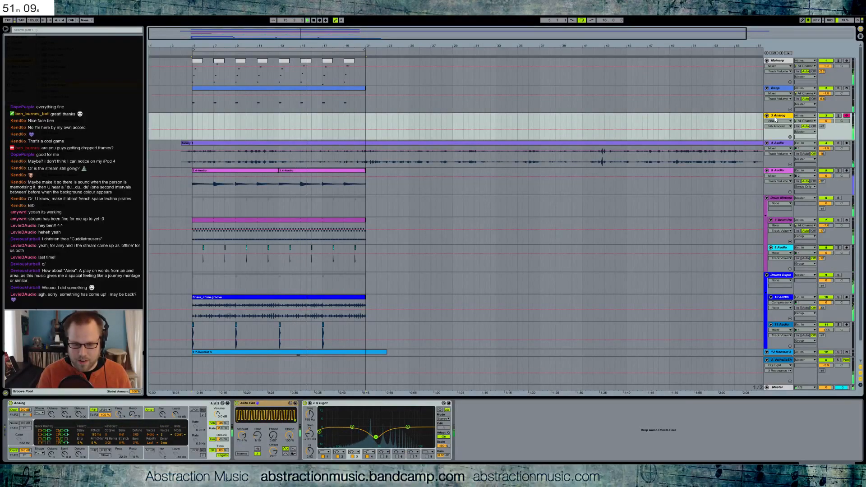
pyautogui.hotkey('ctrl', 'r')
pyautogui.write('Stut')
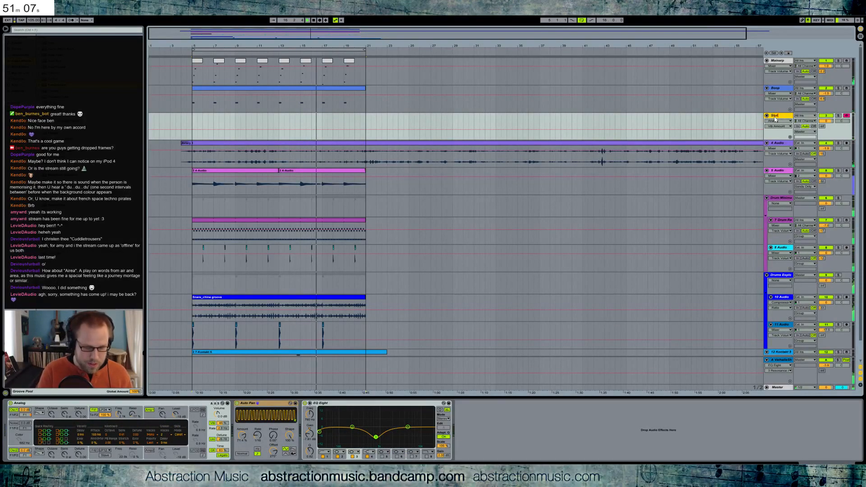
pyautogui.write('ter Slide')
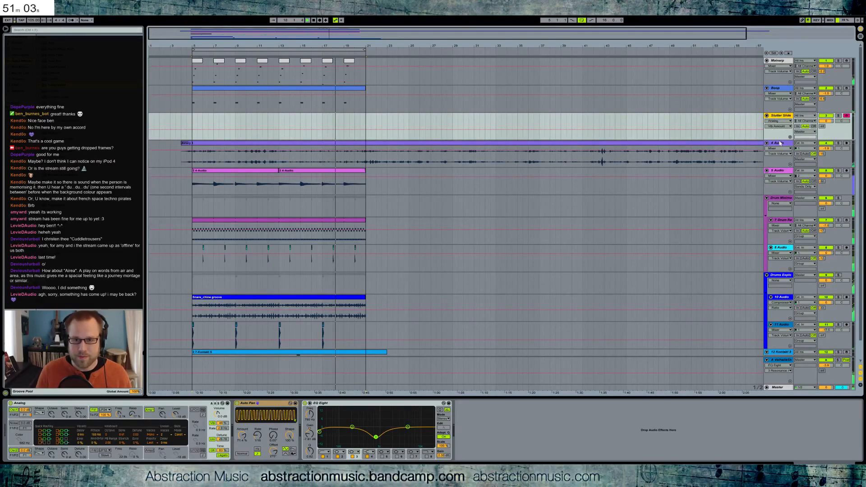
# Step: Rename the long ambience track 4-Audio to Aviary and move it above all other tracks
pyautogui.press('Tab')
pyautogui.write('Aviary')
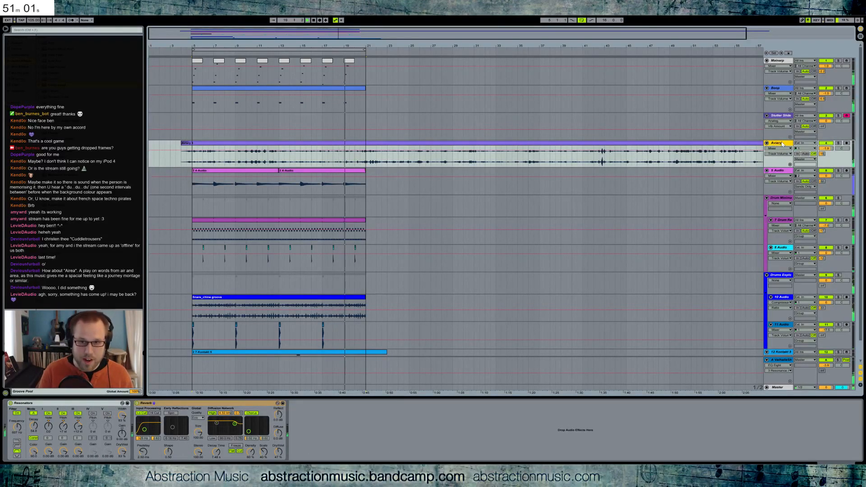
pyautogui.press('Return')
pyautogui.moveTo(778, 143); pyautogui.dragTo(786, 66)
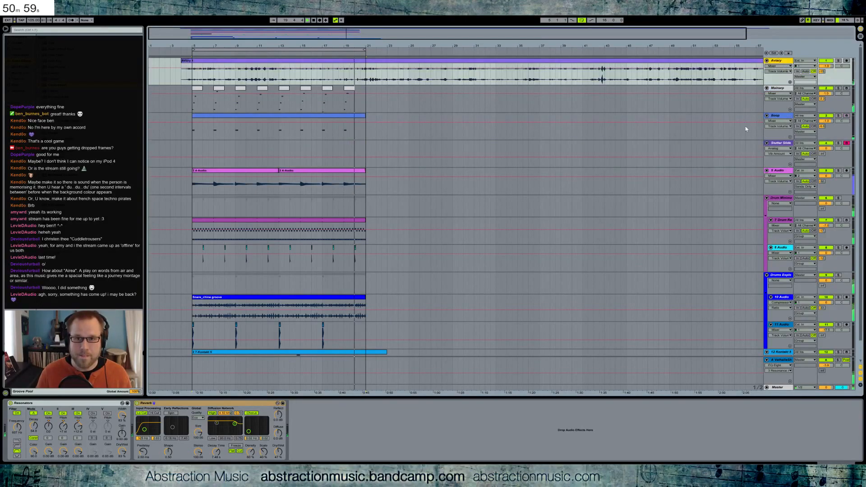
# Step: Rename the 5-Audio bass track BassGuitar
pyautogui.click(781, 143)
pyautogui.click(781, 175)
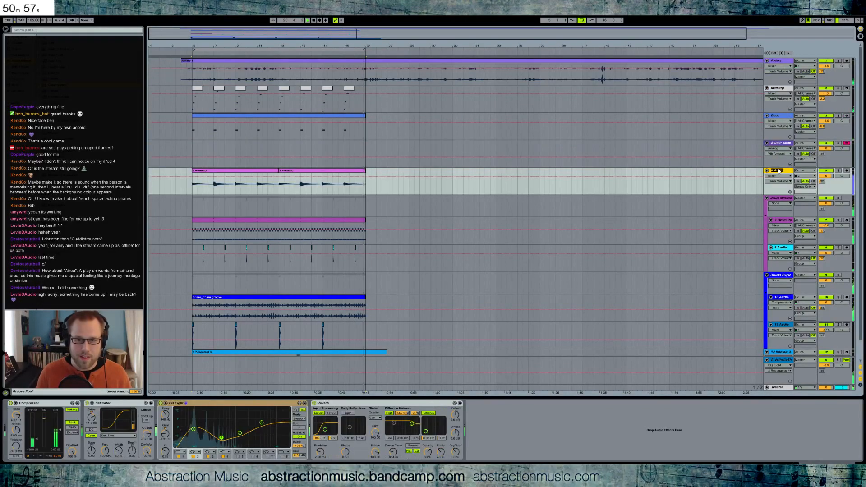
pyautogui.hotkey('ctrl', 'r')
pyautogui.write('Bass Gu')
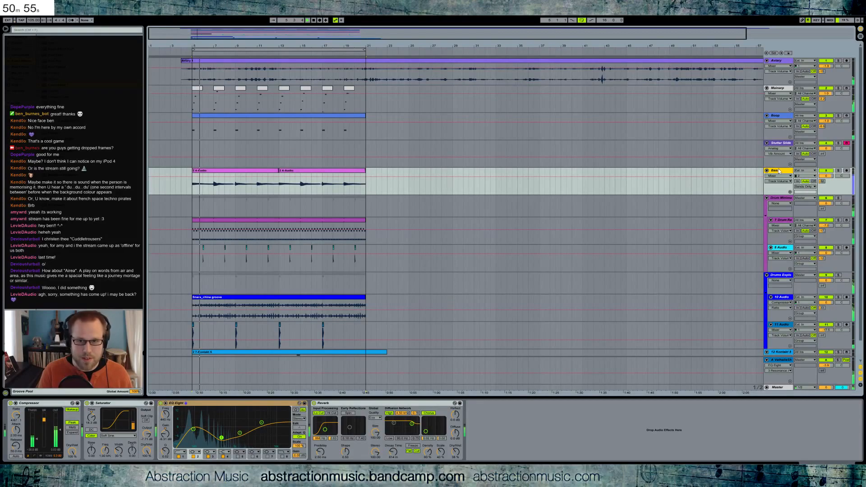
pyautogui.write('itar')
pyautogui.press('Return')
# Step: Rename the tracks in the Drum Minimal group: the Drum Rack track MinimalRat and the audio track Click
pyautogui.click(785, 222)
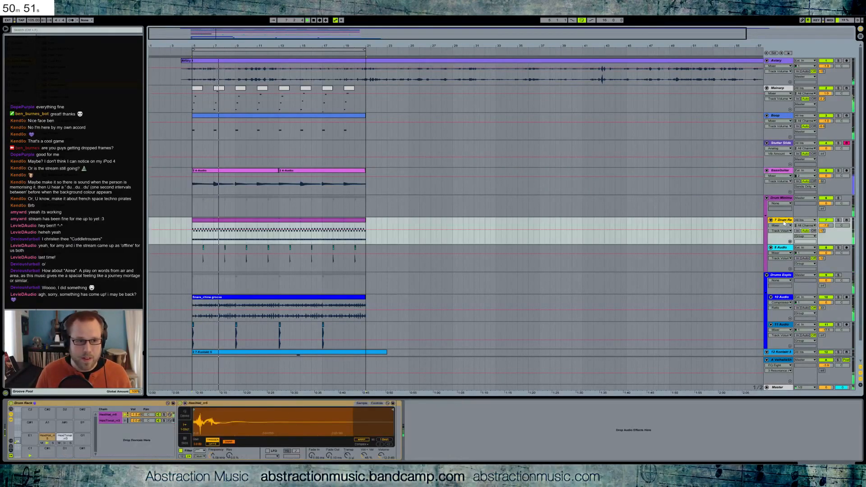
pyautogui.hotkey('ctrl', 'r')
pyautogui.write('MinimalRat')
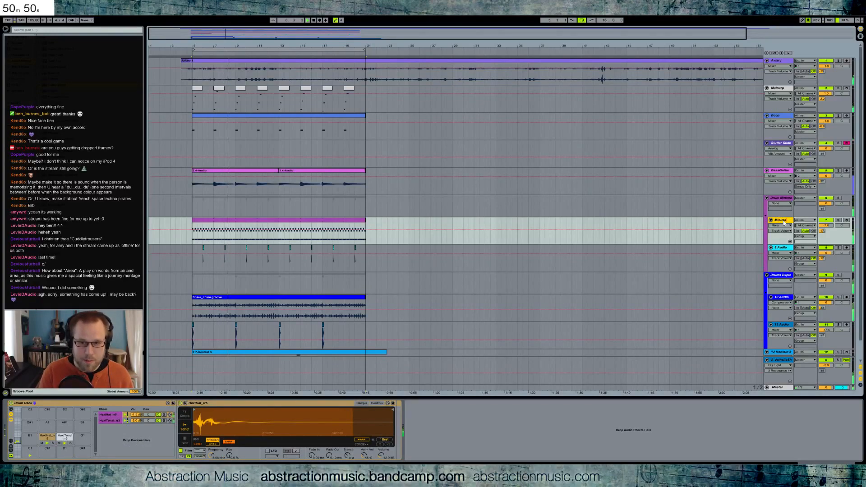
pyautogui.click(780, 249)
pyautogui.hotkey('ctrl', 'r')
pyautogui.write('Click')
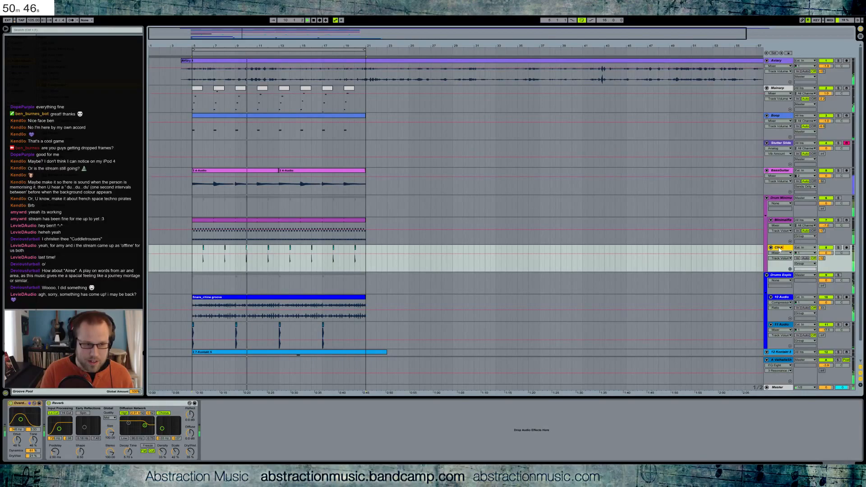
# Step: Rename the tracks in the Drums Explore group: the snare groove track ExploreLo and the kick track BigBoom
pyautogui.click(782, 298)
pyautogui.hotkey('ctrl', 'r')
pyautogui.write('ExploreLd')
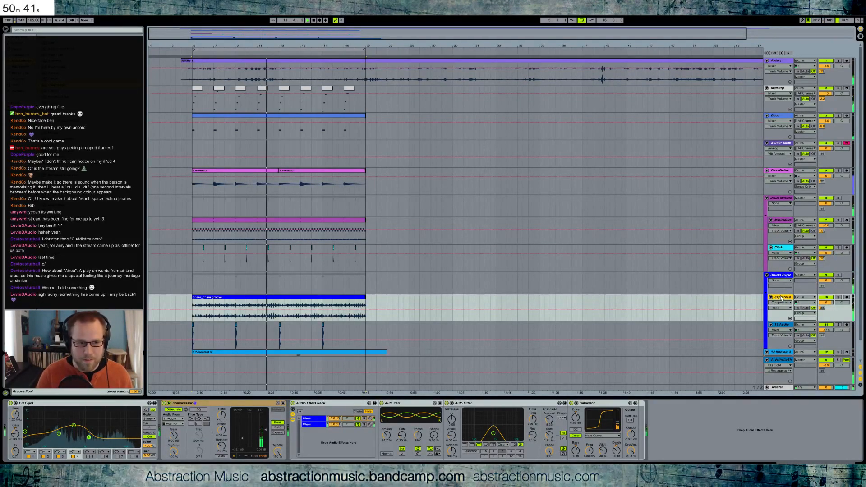
pyautogui.click(783, 326)
pyautogui.hotkey('ctrl', 'r')
pyautogui.write('BigBe')
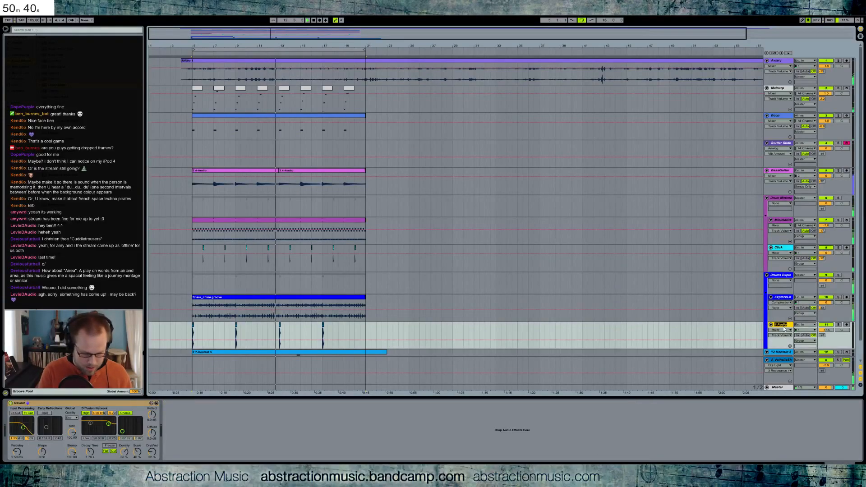
pyautogui.write('wm')
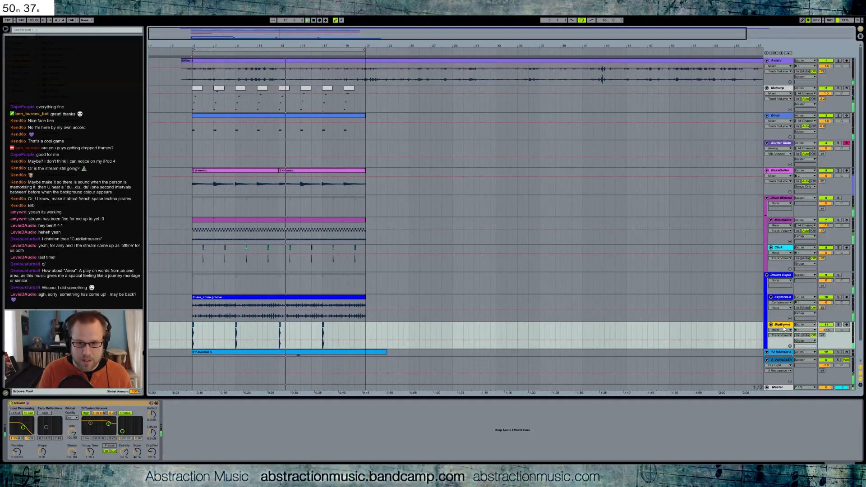
# Step: Rename the Kontakt track Piano, and place Piano and Stutter Slide directly between Aviary and Mainarp
pyautogui.scroll(-1, 775, 331)
pyautogui.scroll(-2, 775, 331)
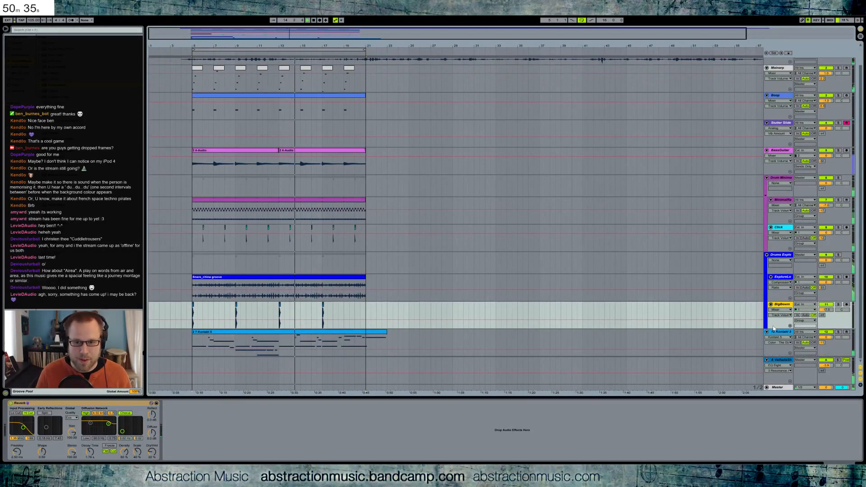
pyautogui.click(778, 334)
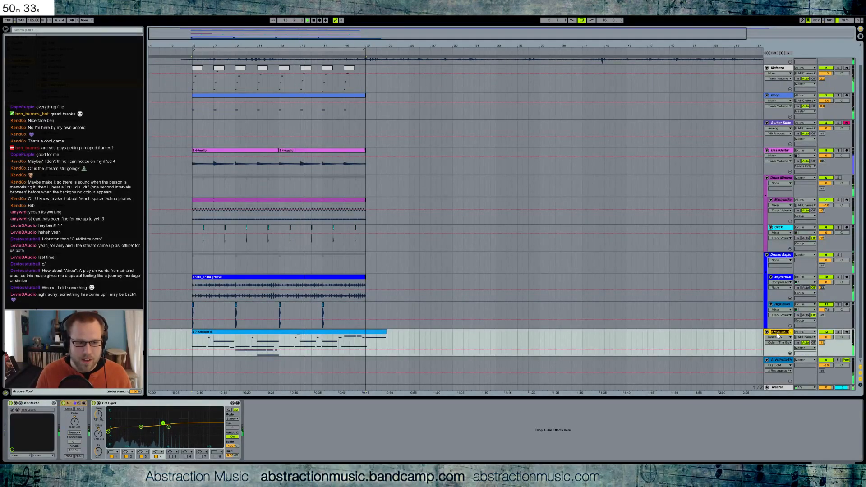
pyautogui.write('Piano')
pyautogui.press('Return')
pyautogui.moveTo(813, 97); pyautogui.dragTo(789, 94)
pyautogui.click(779, 156)
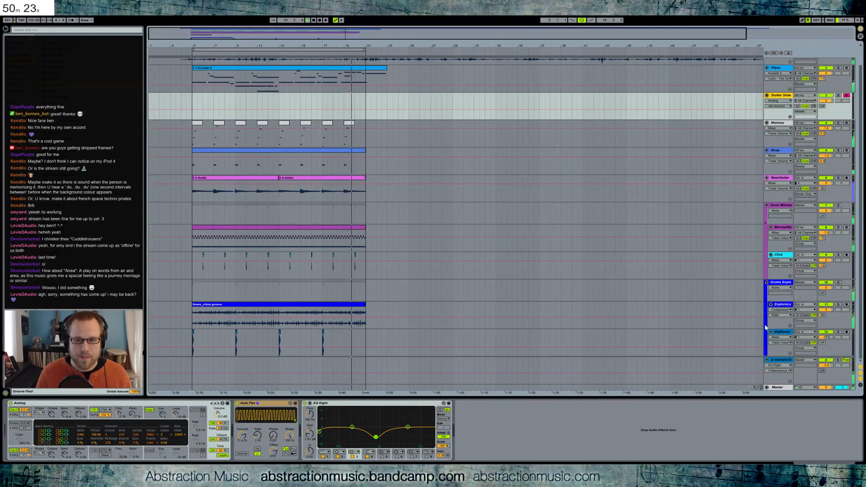
# Step: Fold the Drums Explore group with its tracks and mute the whole group
pyautogui.scroll(1, 785, 318)
pyautogui.click(770, 325)
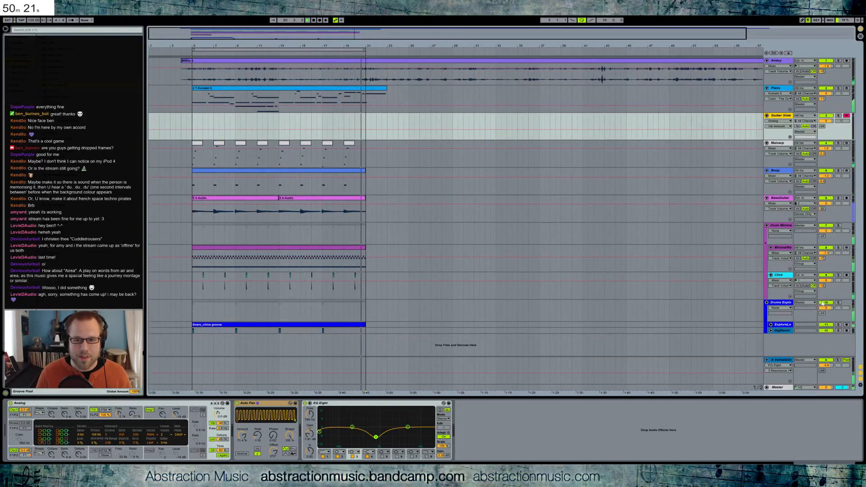
pyautogui.click(767, 303)
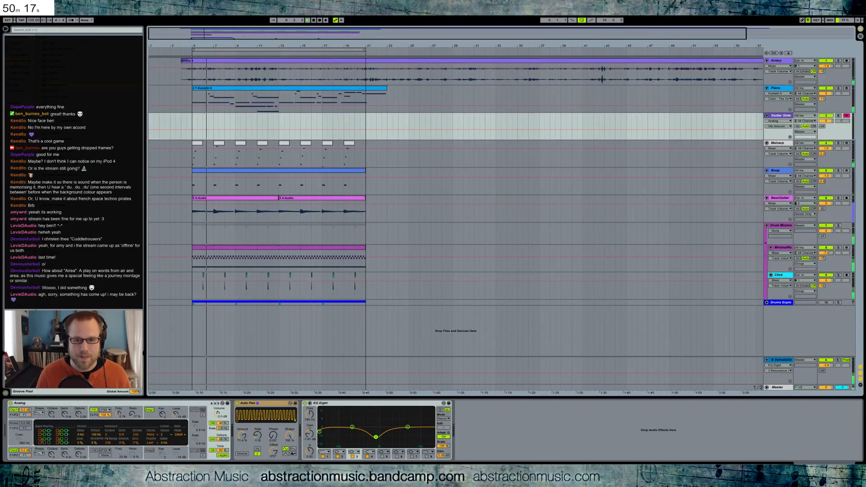
# Step: Adjust the volumes of the two sample chains in the Drum Rack of the minimal drum track
pyautogui.click(780, 248)
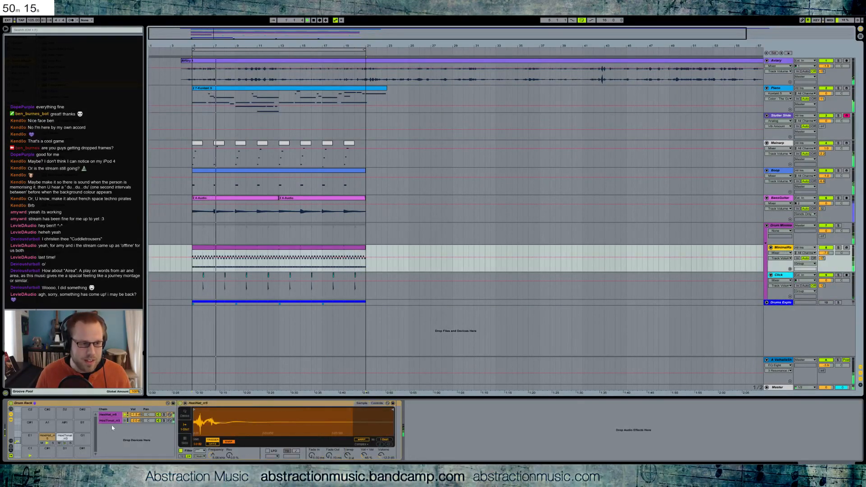
pyautogui.click(136, 416)
pyautogui.write('0')
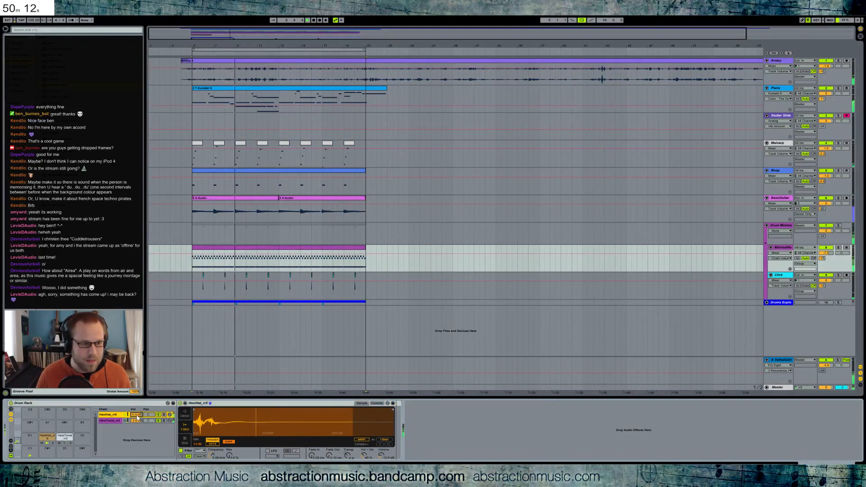
pyautogui.click(135, 421)
pyautogui.press('Return')
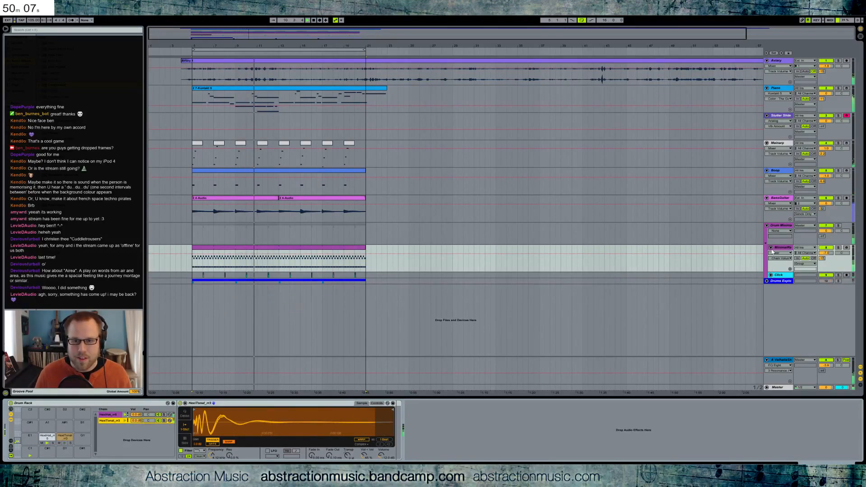
# Step: Fold the minimal drums group in the arrangement, including its tracks
pyautogui.click(770, 275)
pyautogui.click(767, 226)
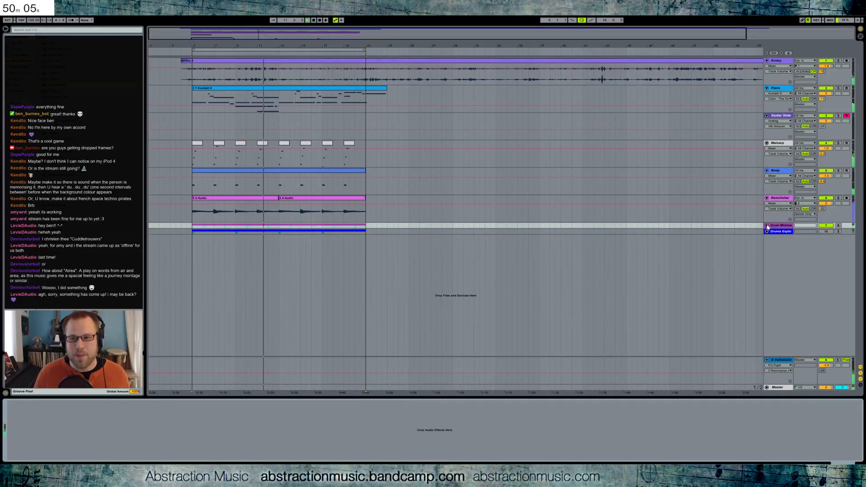
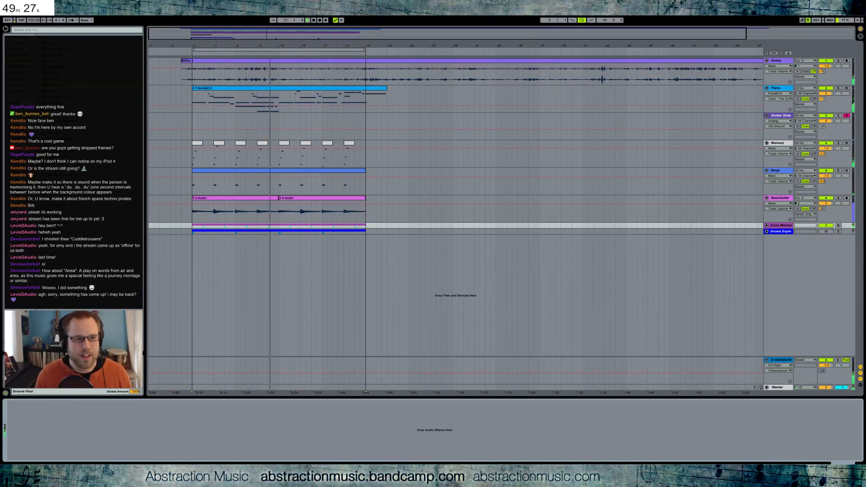
# Step: Adjust the waveform, shape and offset of the Auto Pan on the Stutter Slide track, and switch its modulation to Invert
pyautogui.click(780, 115)
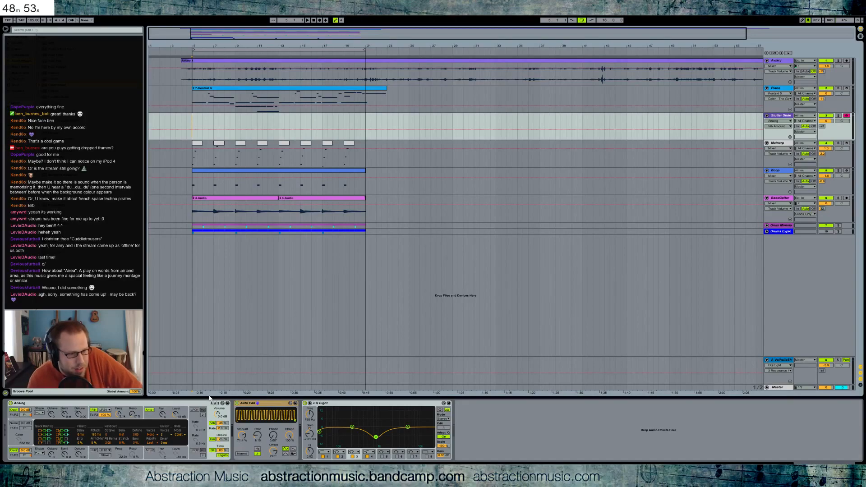
pyautogui.click(294, 450)
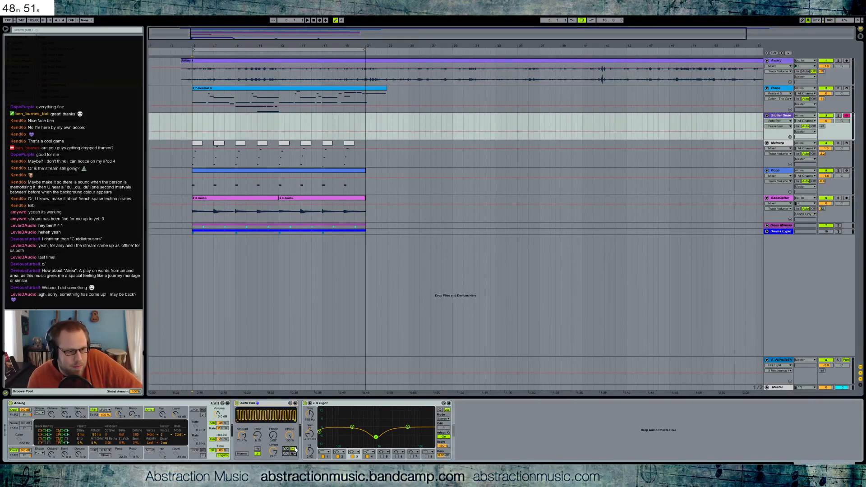
pyautogui.click(289, 436)
pyautogui.click(273, 451)
pyautogui.press('Return')
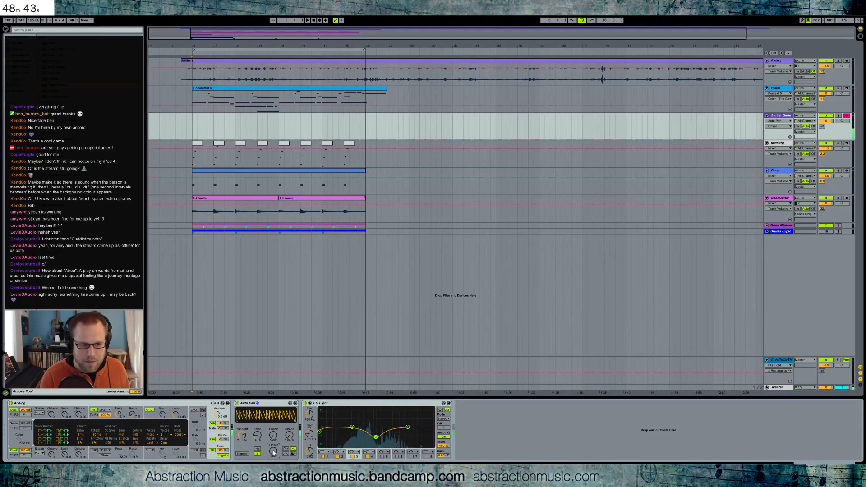
pyautogui.moveTo(289, 435); pyautogui.dragTo(289, 386)
pyautogui.click(247, 454)
# Step: Audition the Auto Pan's other waveforms with different shape amounts, settle on the sine waveform and reset the offset
pyautogui.moveTo(291, 438); pyautogui.dragTo(291, 459)
pyautogui.click(285, 449)
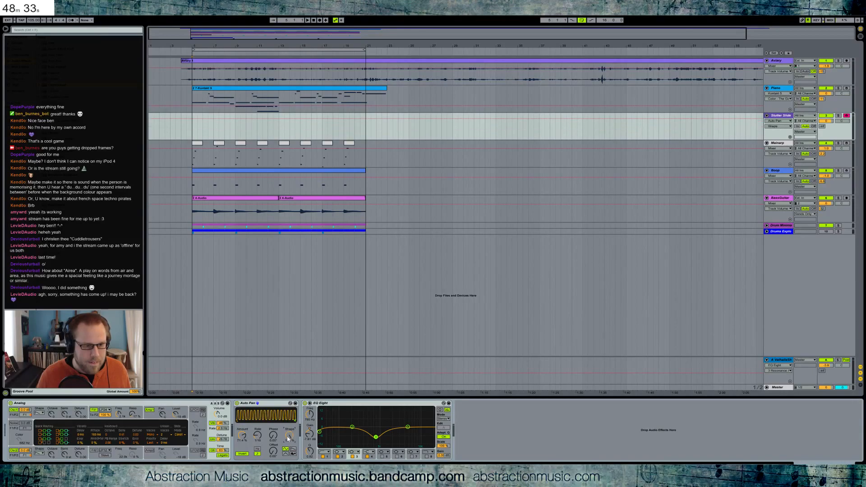
pyautogui.click(286, 454)
pyautogui.moveTo(289, 436); pyautogui.dragTo(290, 446)
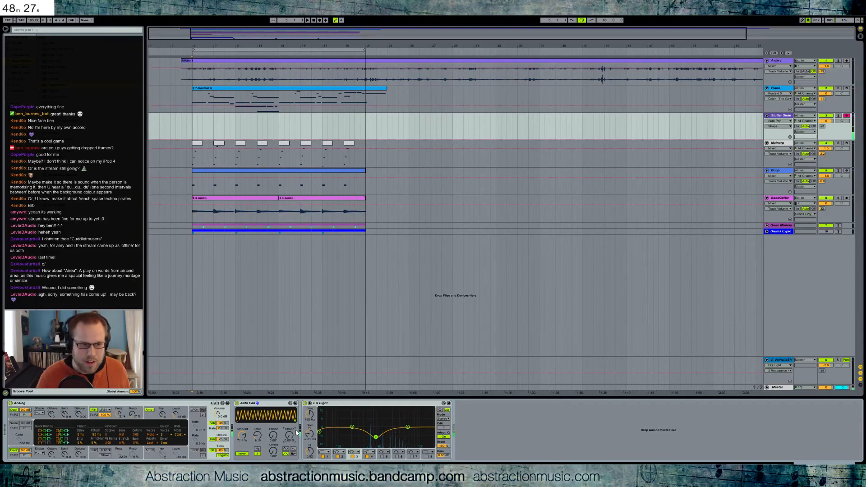
pyautogui.click(293, 453)
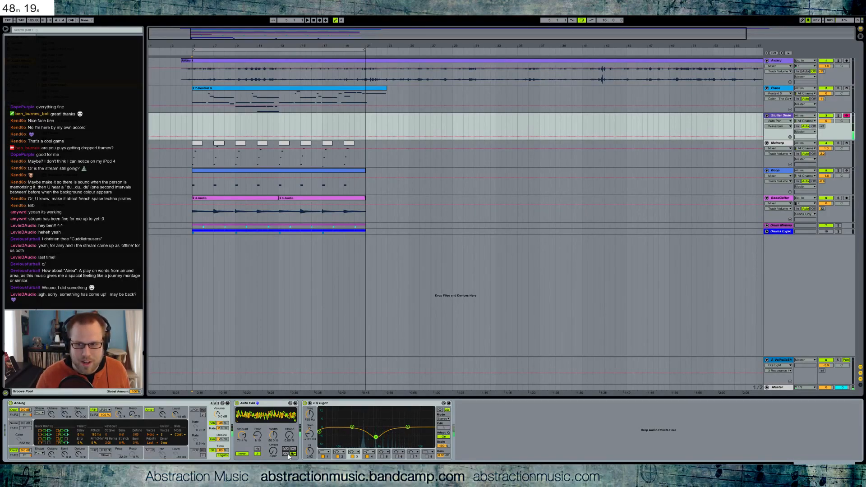
pyautogui.click(292, 450)
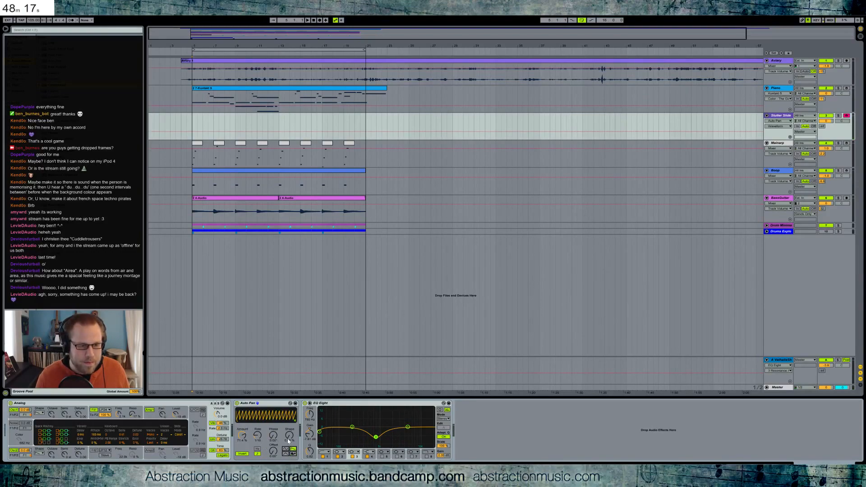
pyautogui.click(286, 449)
pyautogui.click(273, 451)
pyautogui.press('Return')
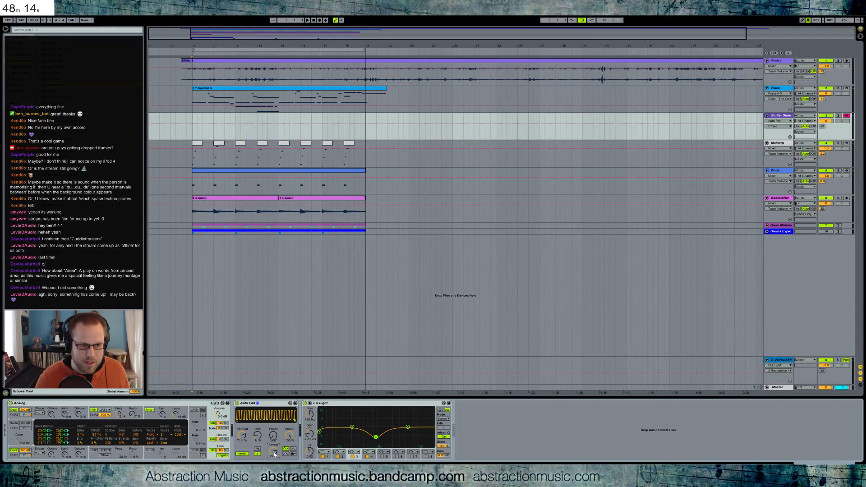
pyautogui.press('space')
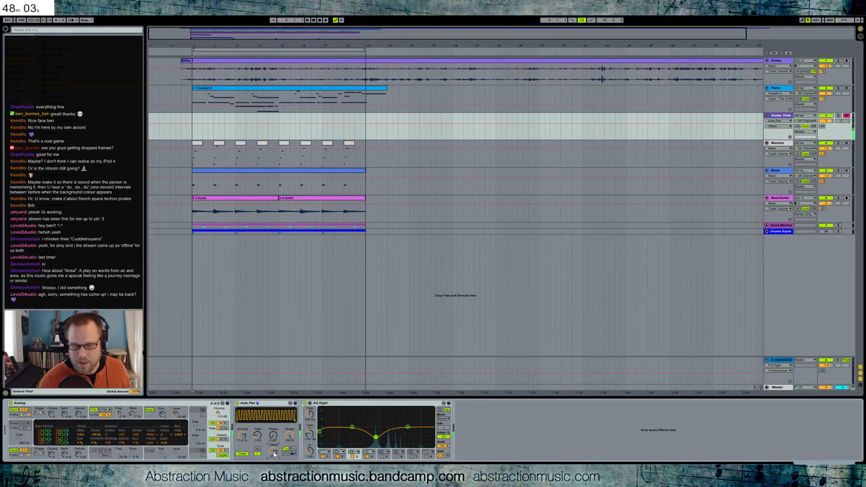
# Step: Adjust the Amp 1 envelope's velocity modulation and the unison settings of the Analog synth on Stutter Slide
pyautogui.click(151, 419)
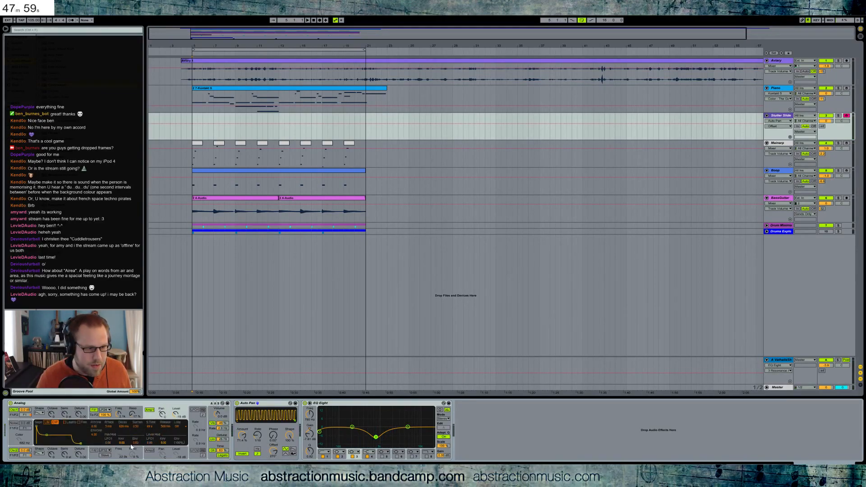
pyautogui.click(95, 435)
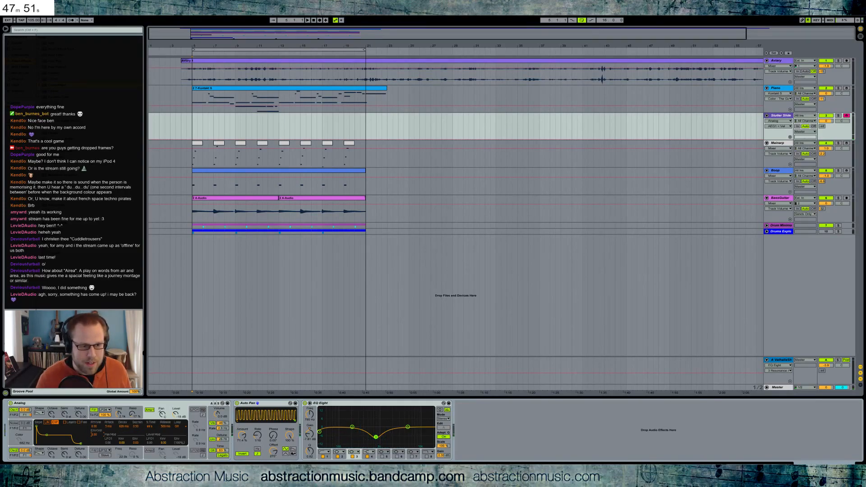
pyautogui.click(221, 450)
pyautogui.click(222, 439)
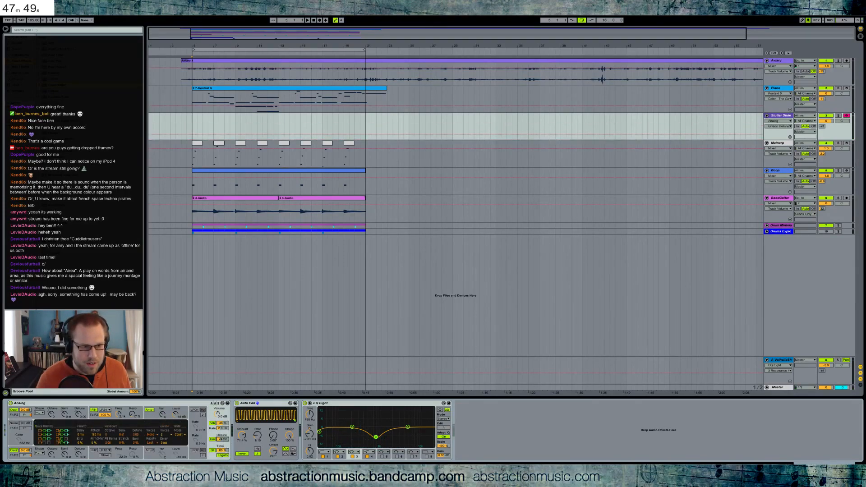
# Step: Raise the Analog synth's second oscillator by one octave and adjust the detune of both oscillators
pyautogui.click(48, 453)
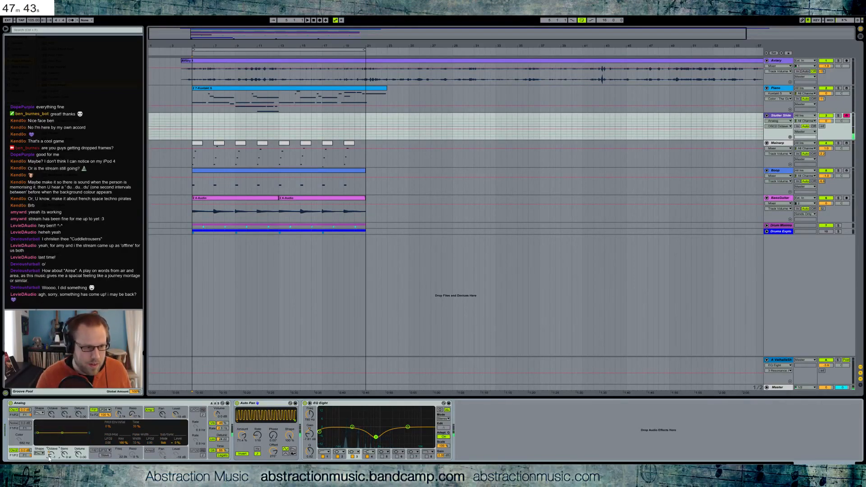
pyautogui.press('Up')
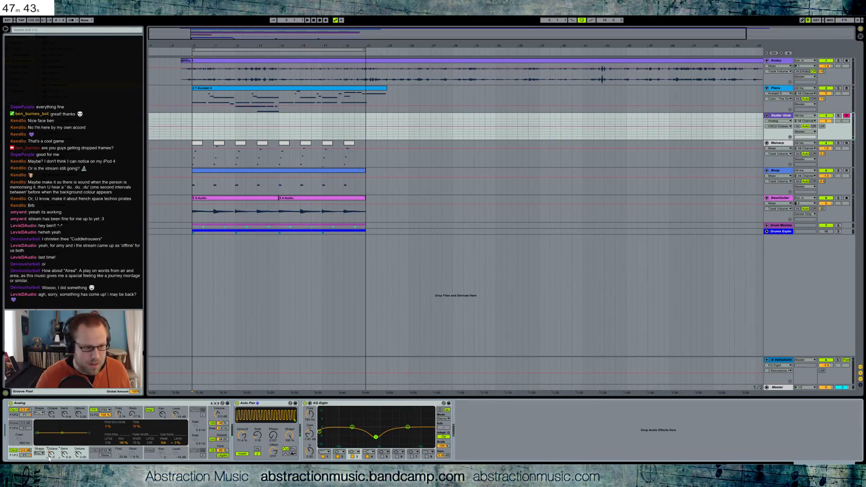
pyautogui.click(77, 415)
pyautogui.click(83, 452)
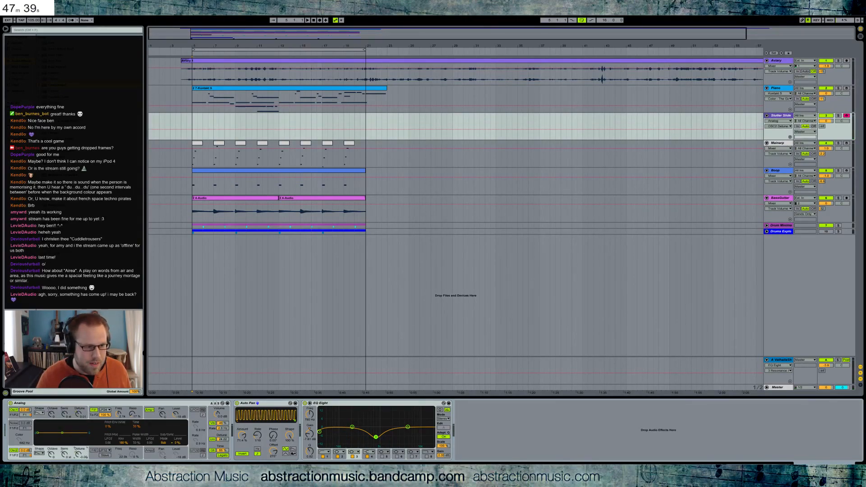
# Step: Adjust the unison voices and unison delay of the Analog synth
pyautogui.click(208, 441)
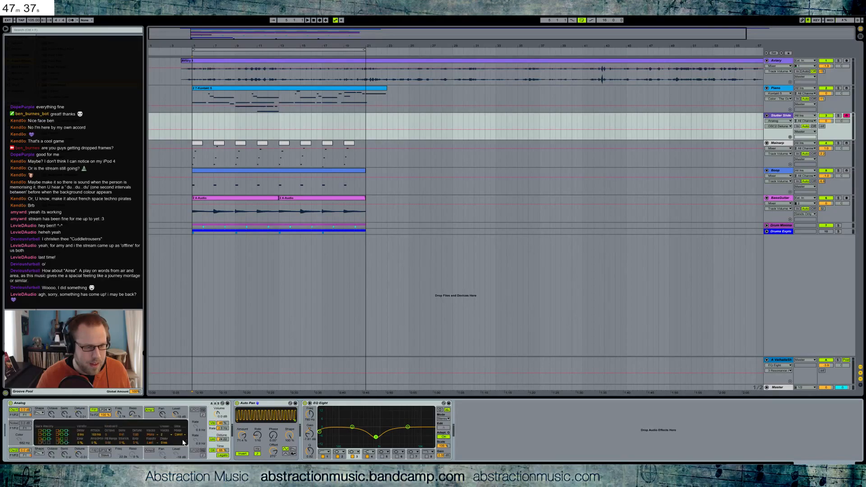
pyautogui.click(165, 435)
pyautogui.click(166, 445)
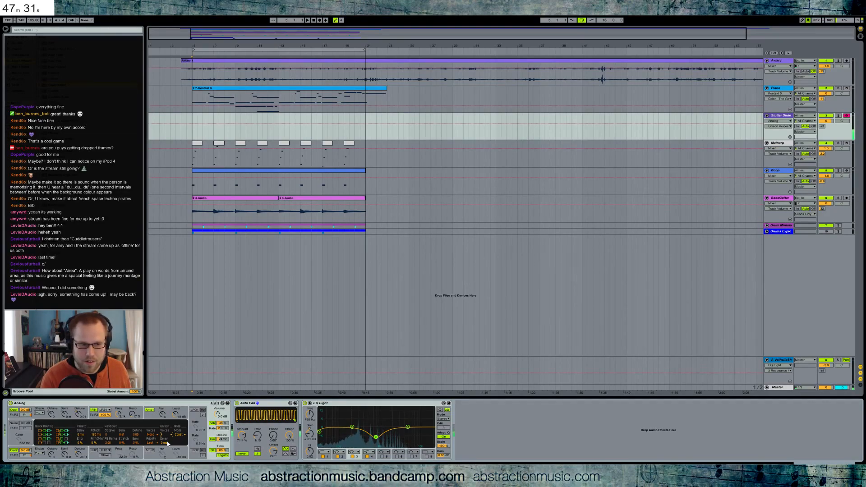
# Step: Raise the resonance of the Analog synth's first filter and switch on LFO 1
pyautogui.click(93, 417)
pyautogui.moveTo(132, 414); pyautogui.dragTo(131, 404)
pyautogui.click(149, 416)
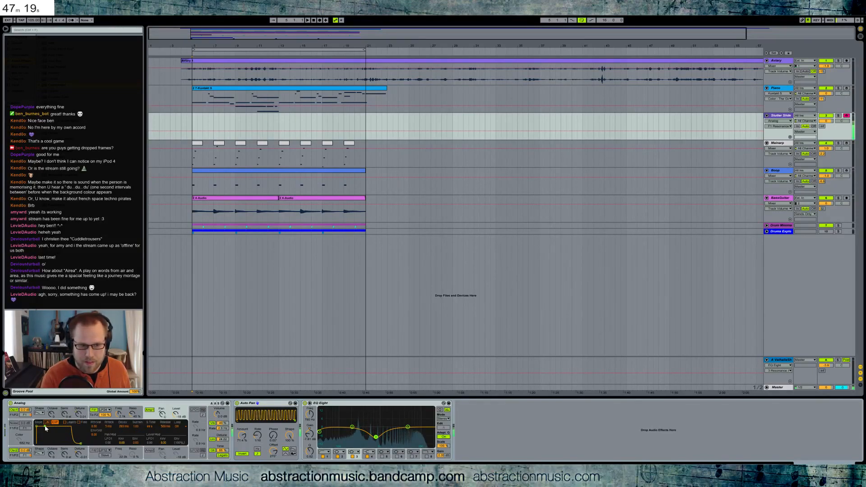
pyautogui.click(194, 410)
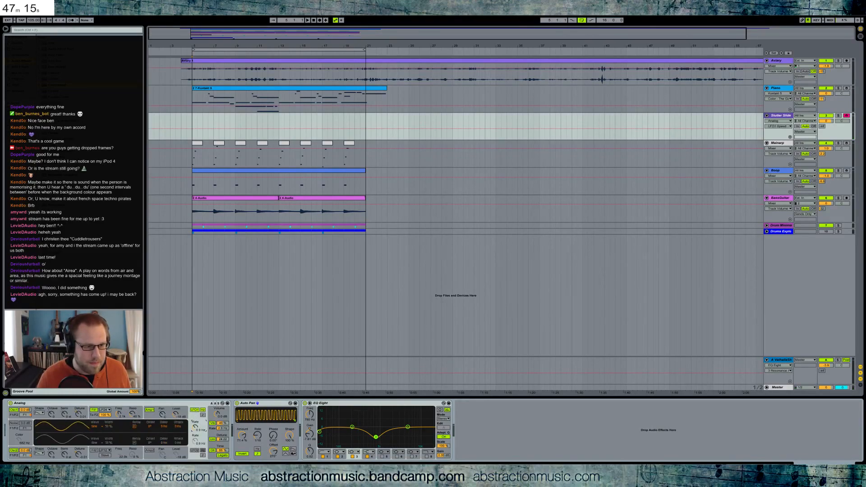
pyautogui.click(115, 451)
pyautogui.moveTo(111, 443); pyautogui.dragTo(132, 419)
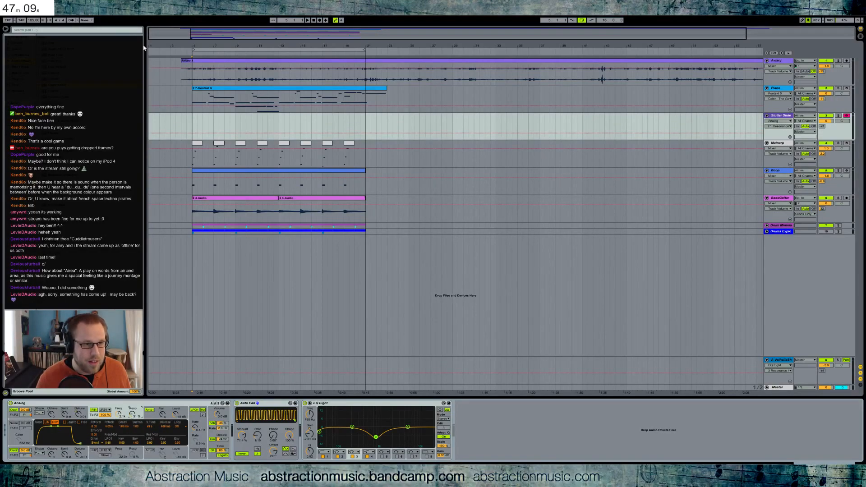
# Step: Lower the Stutter Slide track's volume and raise its reverb send around a short test recording
pyautogui.moveTo(825, 121); pyautogui.dragTo(825, 122)
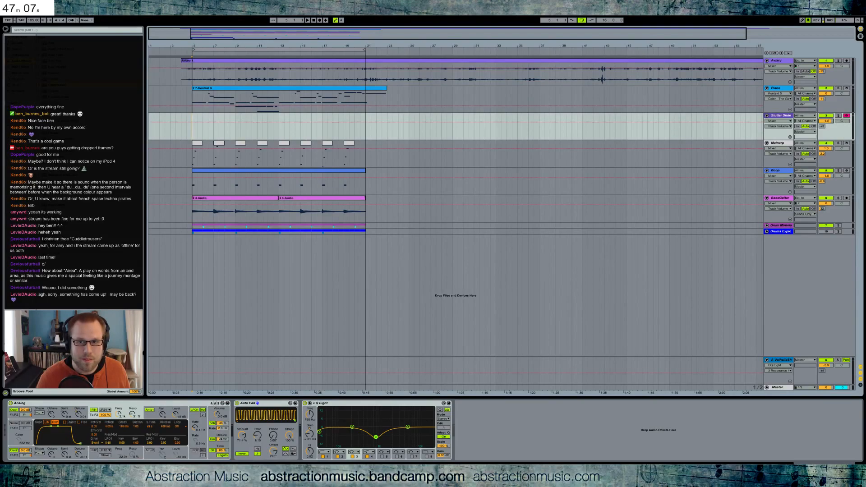
pyautogui.click(822, 126)
pyautogui.moveTo(825, 121); pyautogui.dragTo(826, 125)
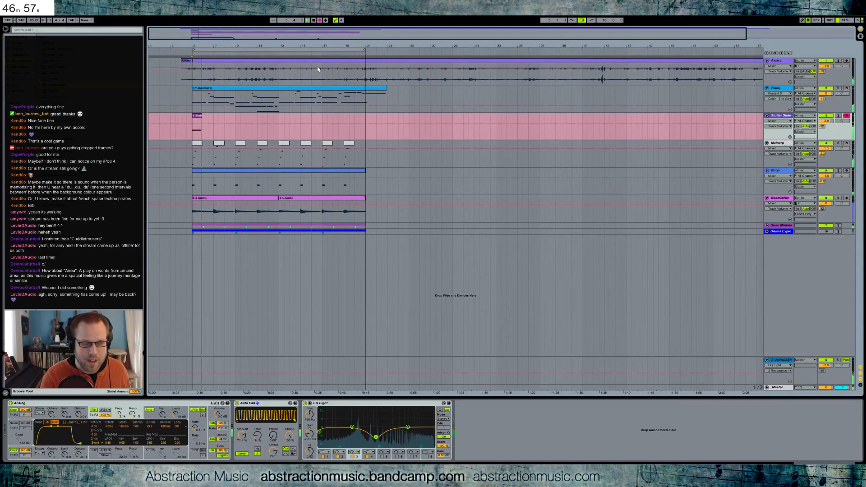
pyautogui.press('space')
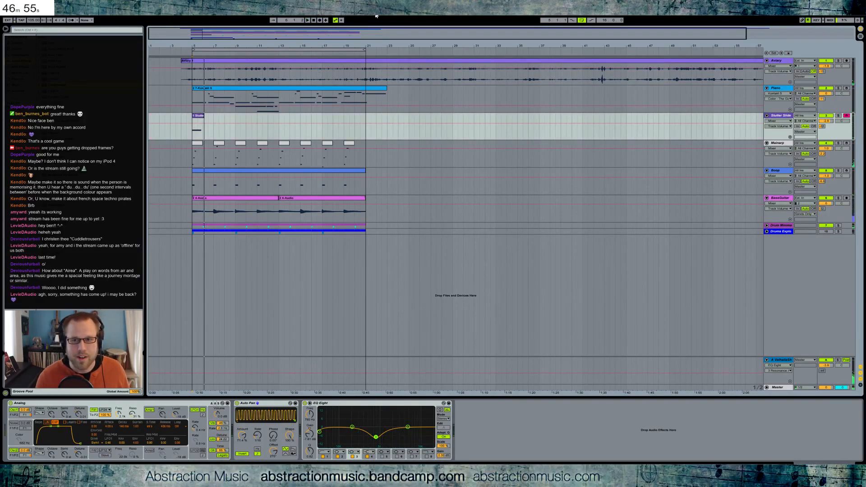
pyautogui.moveTo(827, 126); pyautogui.dragTo(824, 126)
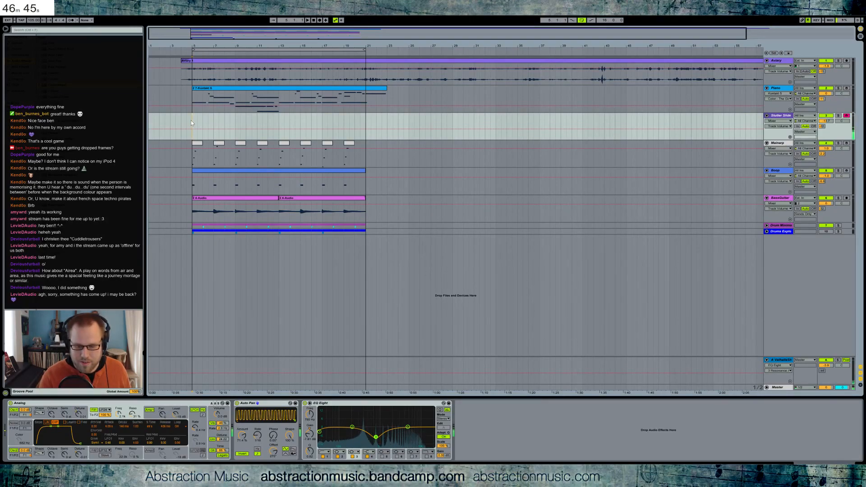
# Step: Record a MIDI melody on Stutter Slide from the loop start and re-record its second half up to the loop end
pyautogui.press('F9')
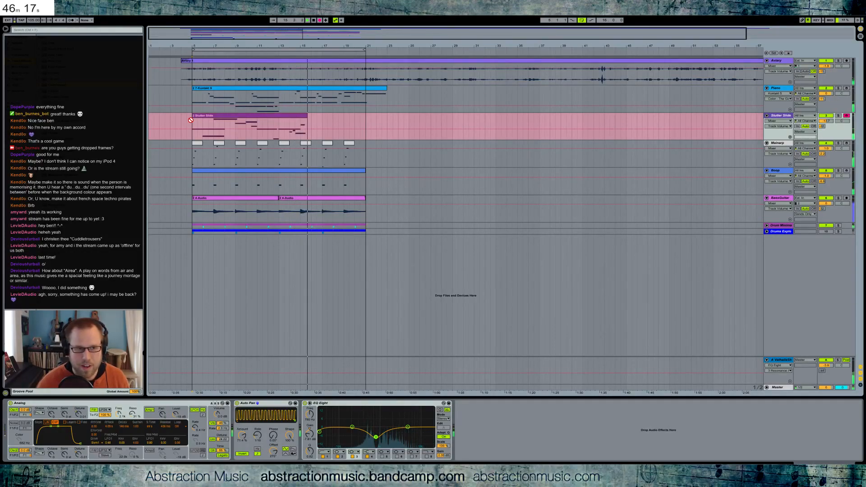
pyautogui.press('space')
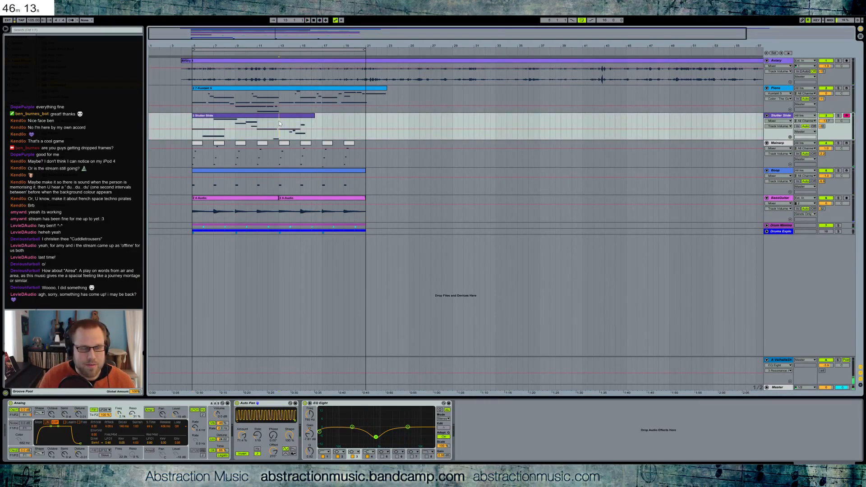
pyautogui.press('space')
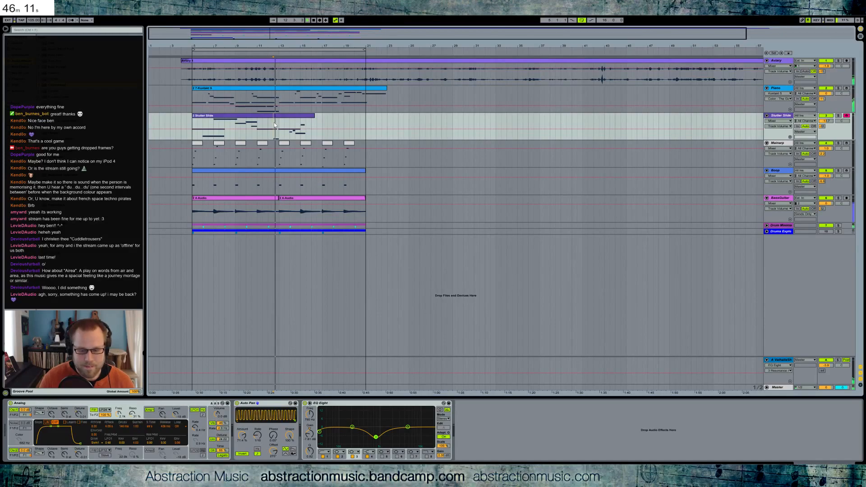
pyautogui.press('F9')
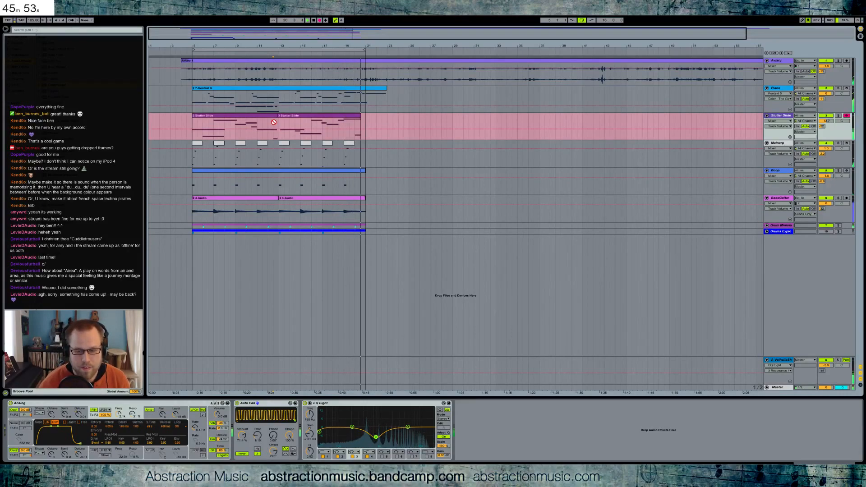
pyautogui.press('space')
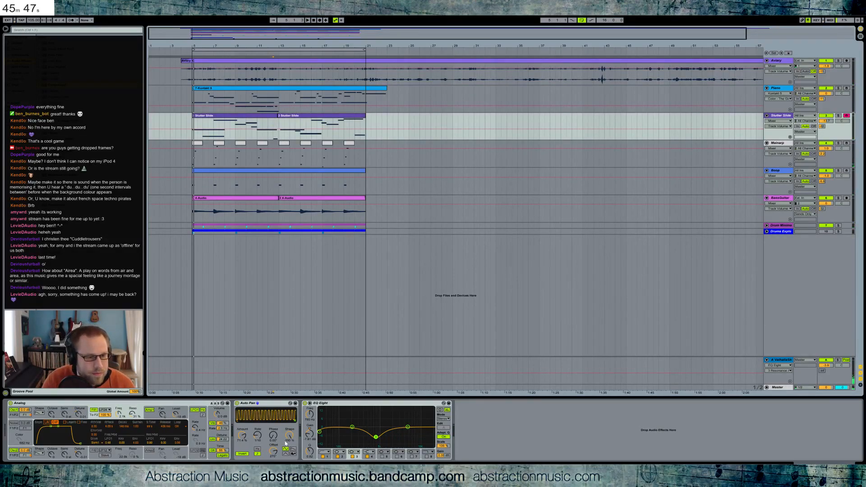
# Step: Raise the Auto Pan's sync rate on Stutter Slide by two steps and play back the arrangement
pyautogui.click(257, 435)
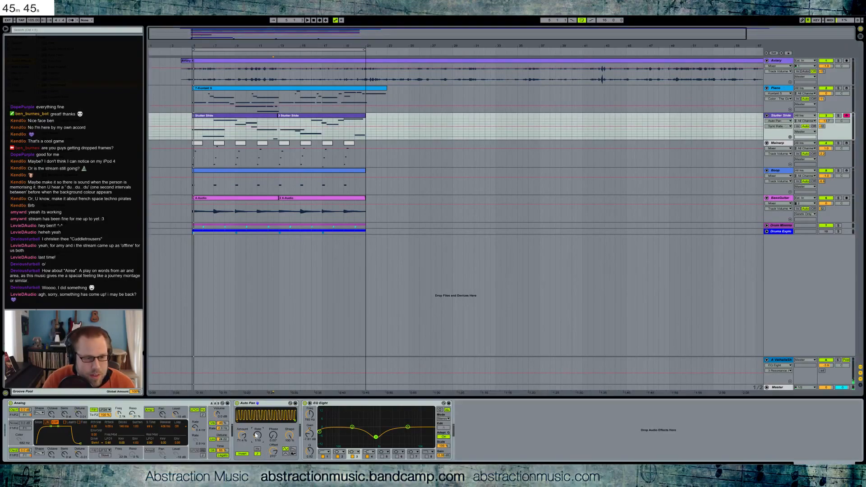
pyautogui.press('Up')
pyautogui.press('Up')
pyautogui.press('space')
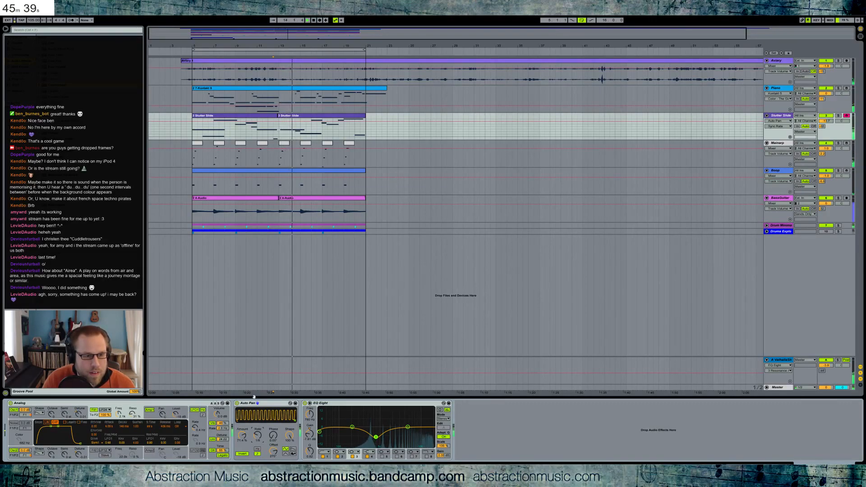
# Step: Set the Auto Pan's offset to 90 degrees and readjust its sync rate during playback
pyautogui.moveTo(272, 451); pyautogui.dragTo(273, 464)
pyautogui.write('90')
pyautogui.press('Return')
pyautogui.press('space')
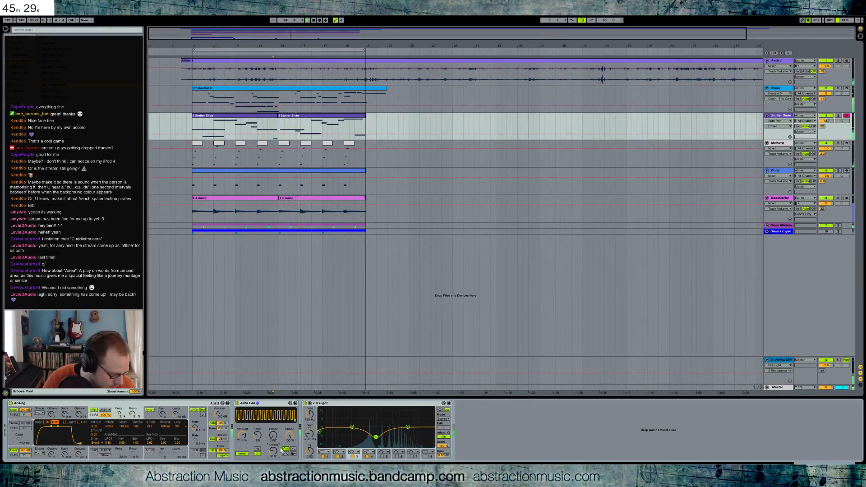
pyautogui.moveTo(260, 435); pyautogui.dragTo(260, 443)
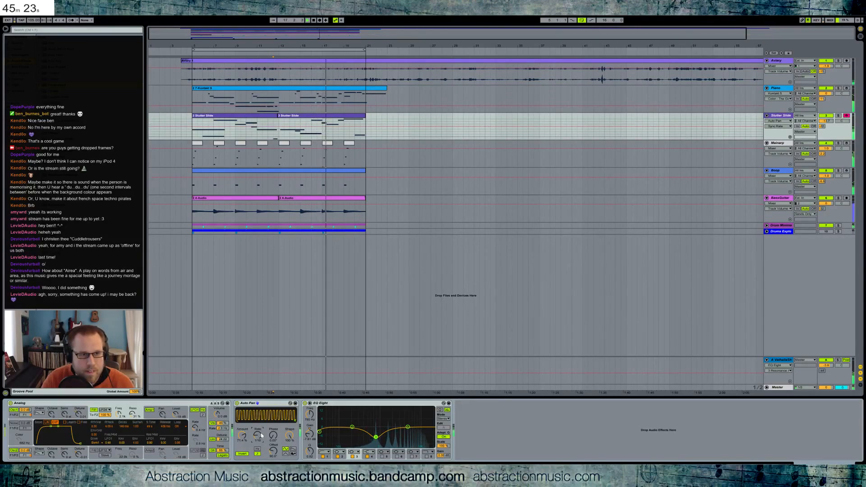
# Step: Clean up the second Stutter Slide clip's early notes: remove the short overlapping note, shorten the first note and extend its start to the clip start
pyautogui.doubleClick(312, 115)
pyautogui.click(568, 340)
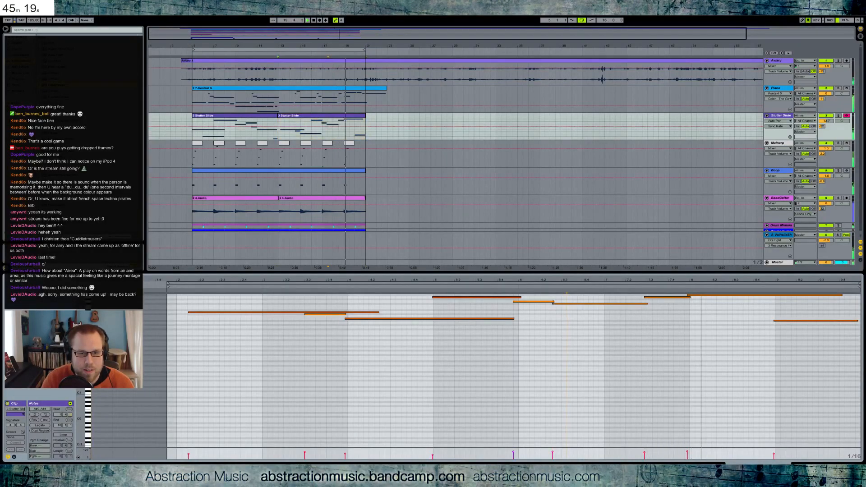
pyautogui.moveTo(552, 303); pyautogui.dragTo(513, 304)
pyautogui.doubleClick(520, 301)
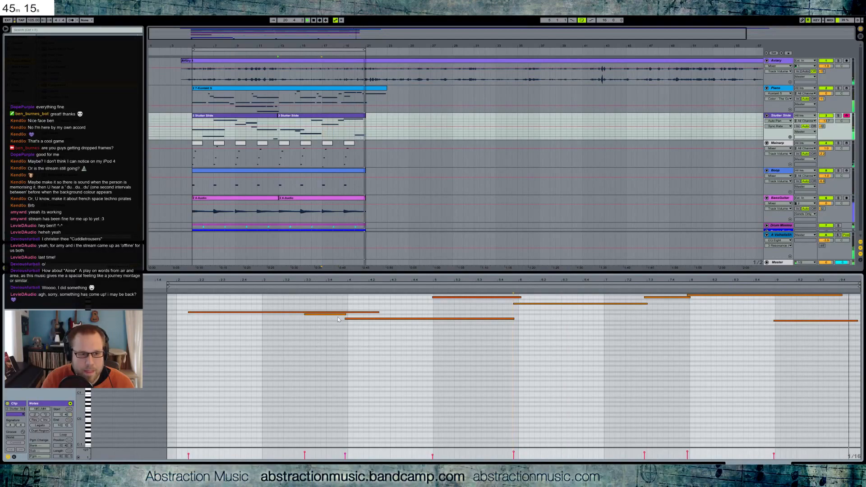
pyautogui.moveTo(379, 312); pyautogui.dragTo(339, 311)
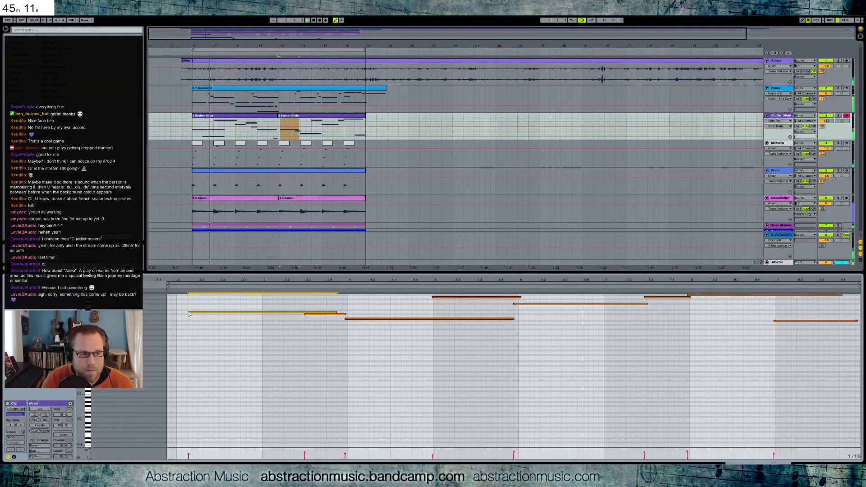
pyautogui.moveTo(188, 312); pyautogui.dragTo(168, 313)
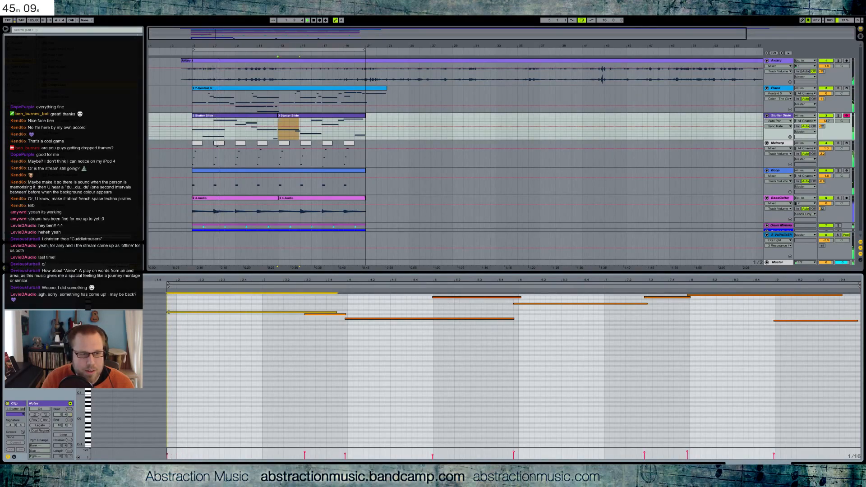
# Step: Raise the final note of the second Stutter Slide clip an octave and lower the long note before it an octave
pyautogui.moveTo(718, 296); pyautogui.dragTo(722, 321)
pyautogui.hotkey('ctrl', 'z')
pyautogui.moveTo(785, 306)
pyautogui.mouseDown()
pyautogui.moveTo(792, 328)
pyautogui.moveTo(797, 294)
pyautogui.mouseUp()
pyautogui.hotkey('shift', 'Up')
pyautogui.hotkey('shift', 'Up')
pyautogui.hotkey('shift', 'Down')
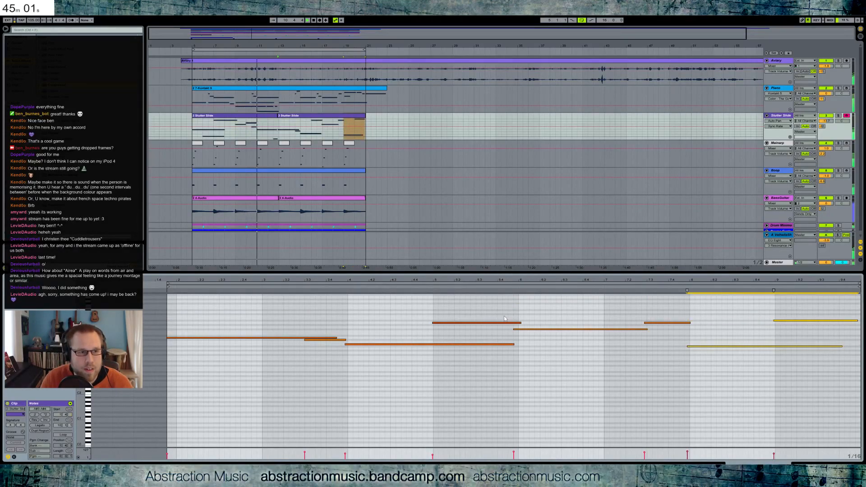
# Step: Consolidate the two Stutter Slide clips into one and slightly lengthen the short lowest note near the middle
pyautogui.click(274, 120)
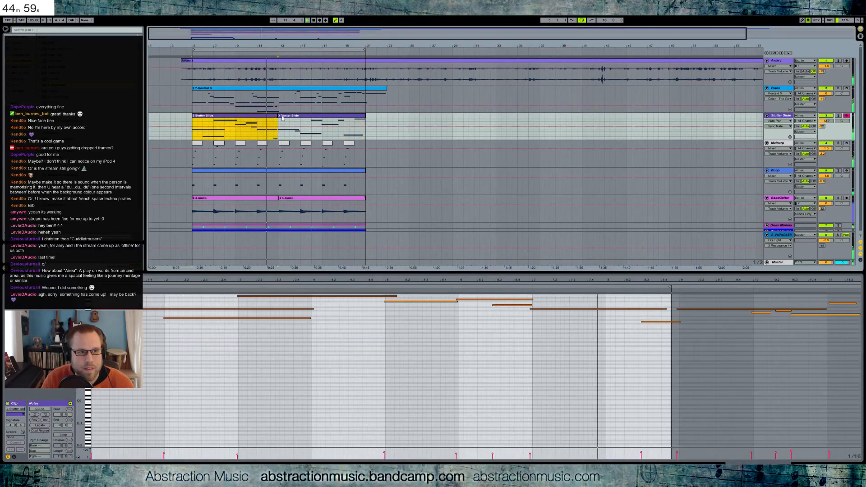
pyautogui.keyDown('shift'); pyautogui.click(283, 118); pyautogui.keyUp('shift')
pyautogui.hotkey('ctrl', 'j')
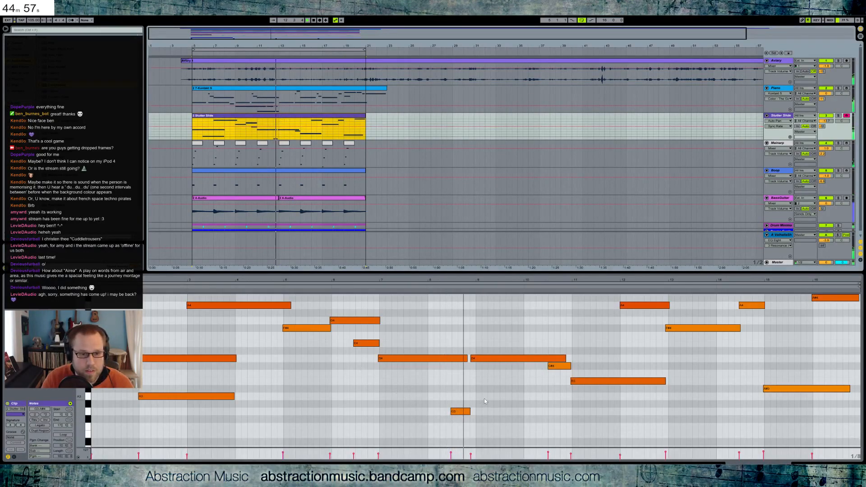
pyautogui.click(472, 377)
pyautogui.moveTo(470, 411); pyautogui.dragTo(476, 411)
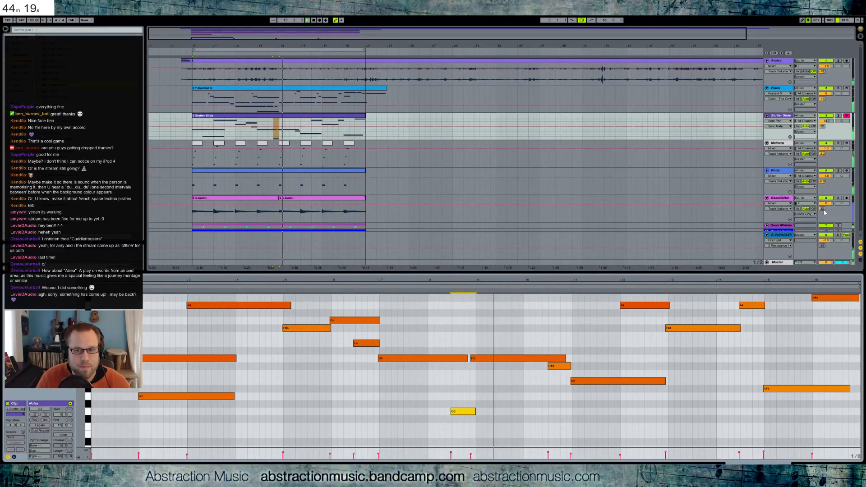
# Step: Raise the BassGuitar track's reverb send slightly and arm the Piano track for recording
pyautogui.moveTo(822, 209); pyautogui.dragTo(822, 207)
pyautogui.hotkey('shift', 'Tab')
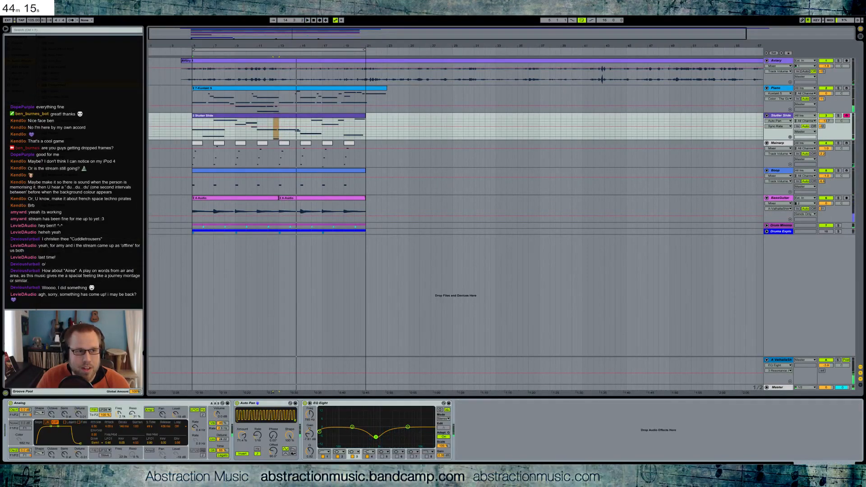
pyautogui.click(191, 92)
pyautogui.keyDown('shift'); pyautogui.click(379, 91); pyautogui.keyUp('shift')
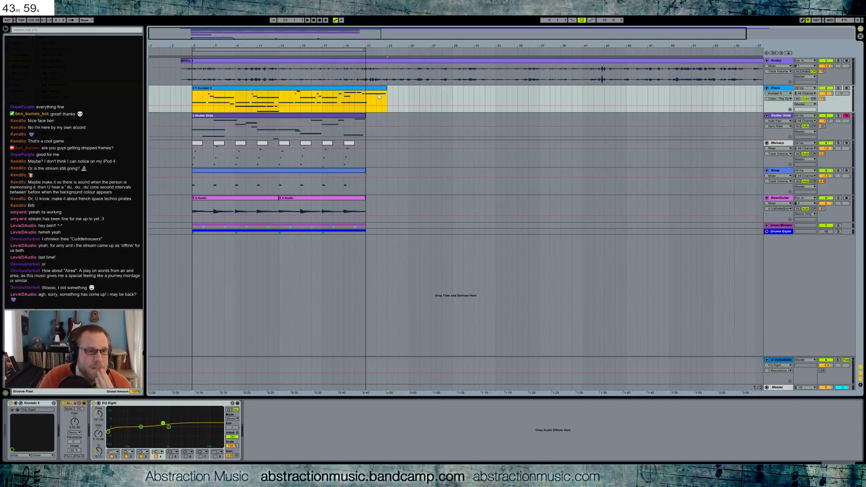
pyautogui.click(408, 93)
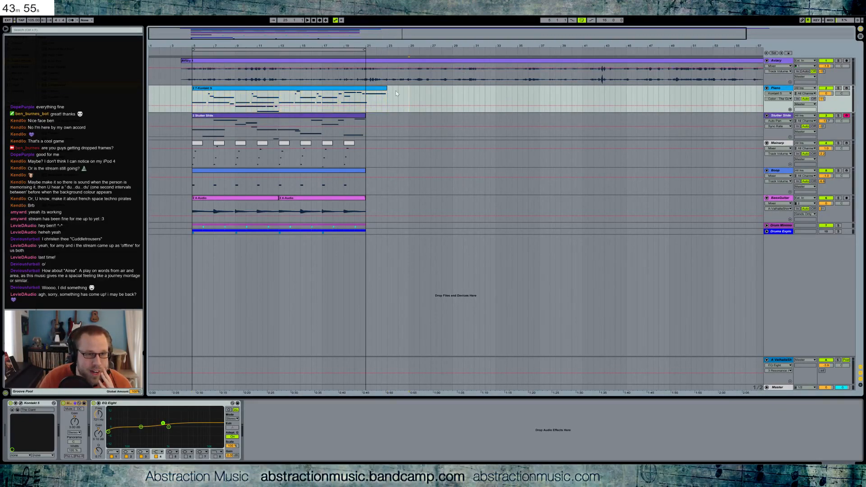
pyautogui.click(847, 88)
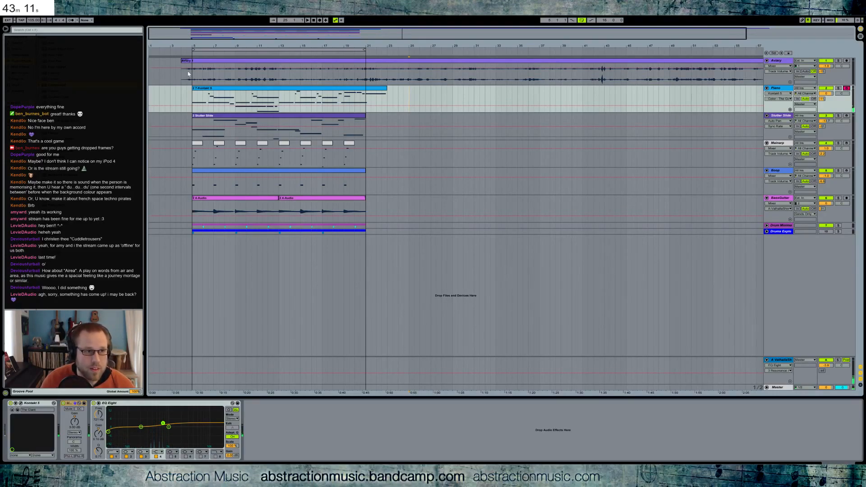
pyautogui.click(292, 88)
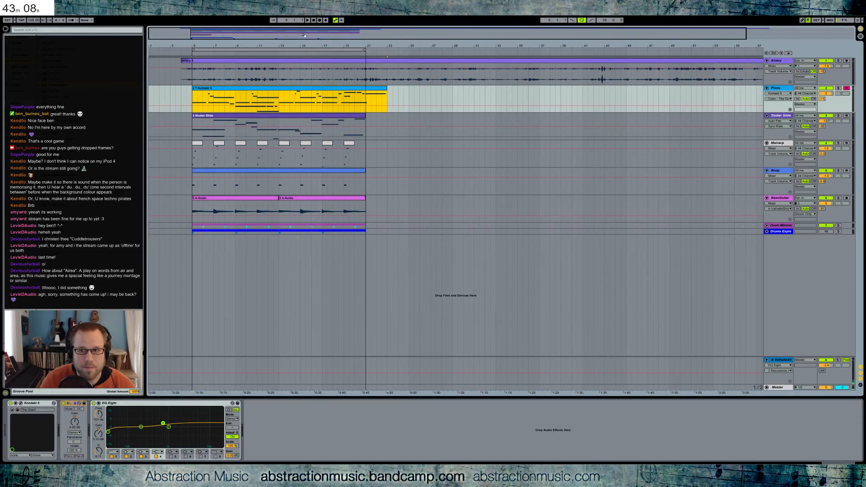
pyautogui.moveTo(285, 35); pyautogui.dragTo(285, 28)
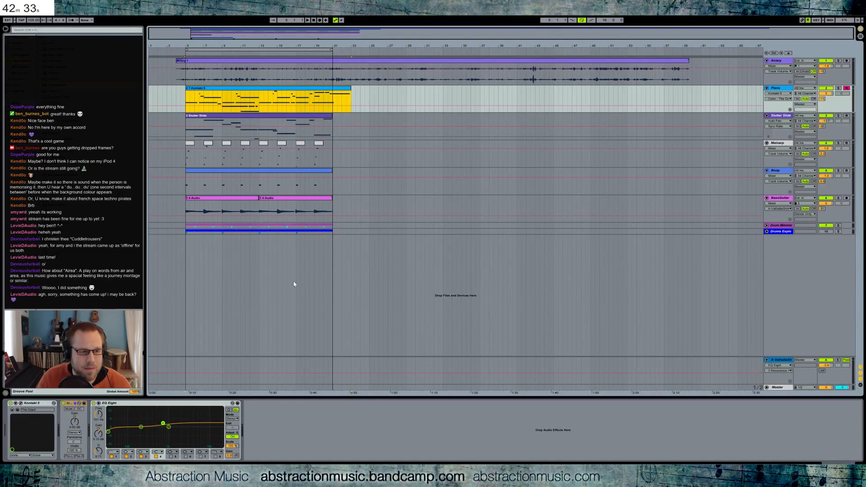
pyautogui.click(185, 102)
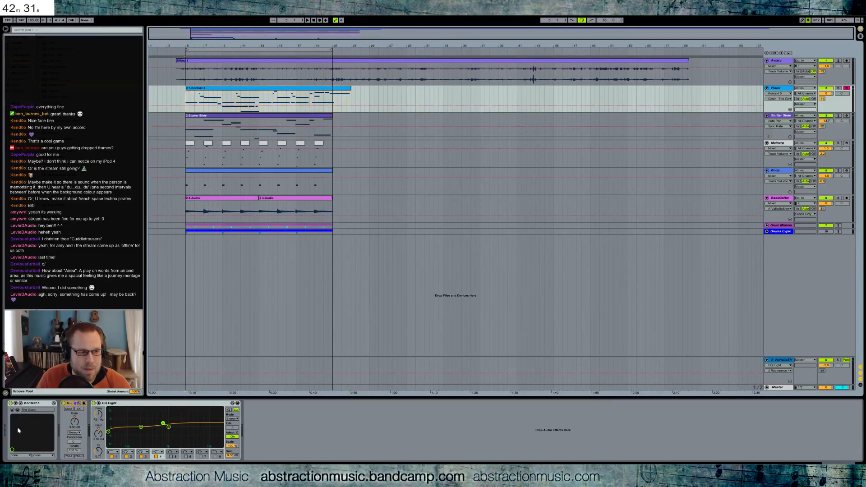
# Step: Switch to the media player, listen to a track from Covered in Cats as a reference, and close the player
pyautogui.press('super')
pyautogui.click(248, 316)
pyautogui.moveTo(503, 209); pyautogui.dragTo(865, 163)
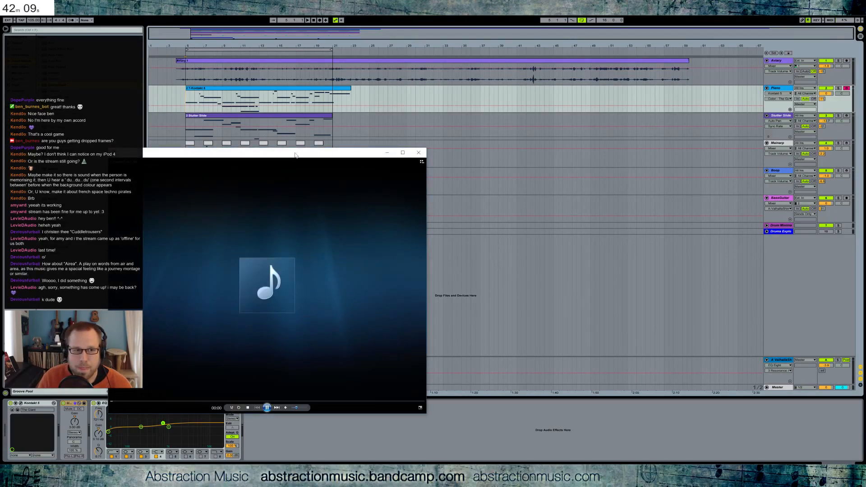
pyautogui.moveTo(294, 154); pyautogui.dragTo(611, 107)
pyautogui.moveTo(612, 360); pyautogui.dragTo(616, 360)
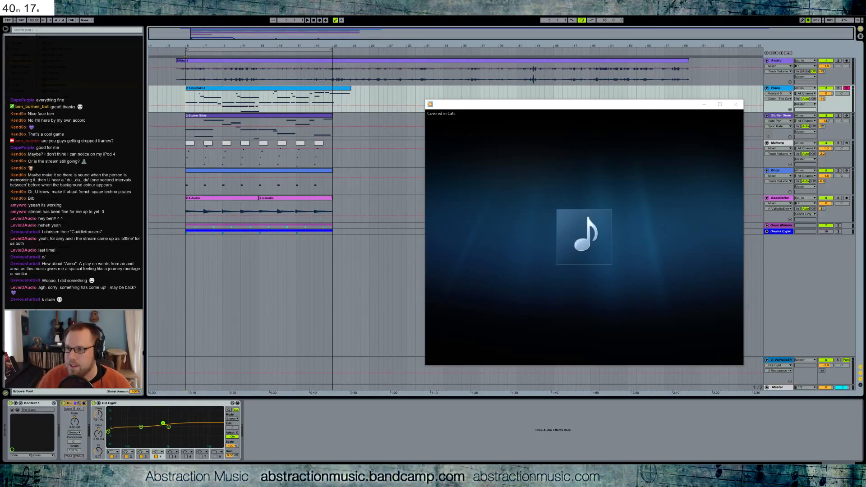
pyautogui.click(583, 359)
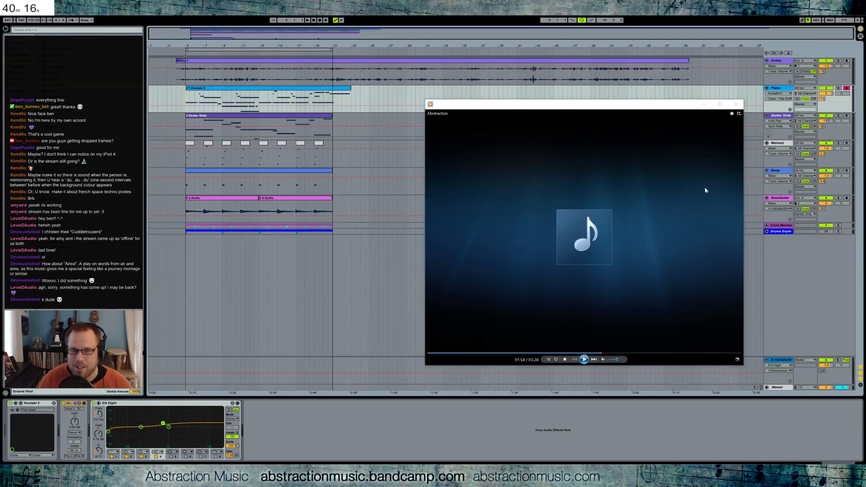
pyautogui.click(736, 104)
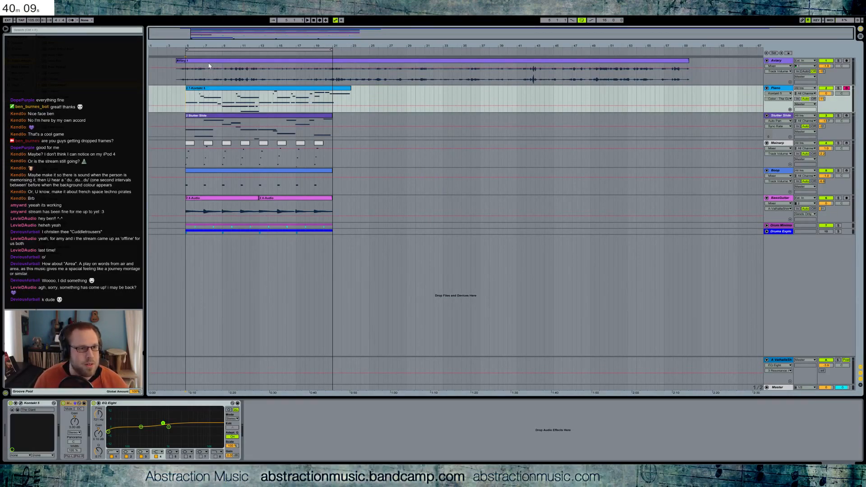
pyautogui.click(296, 89)
pyautogui.moveTo(296, 92); pyautogui.dragTo(562, 91)
pyautogui.click(203, 117)
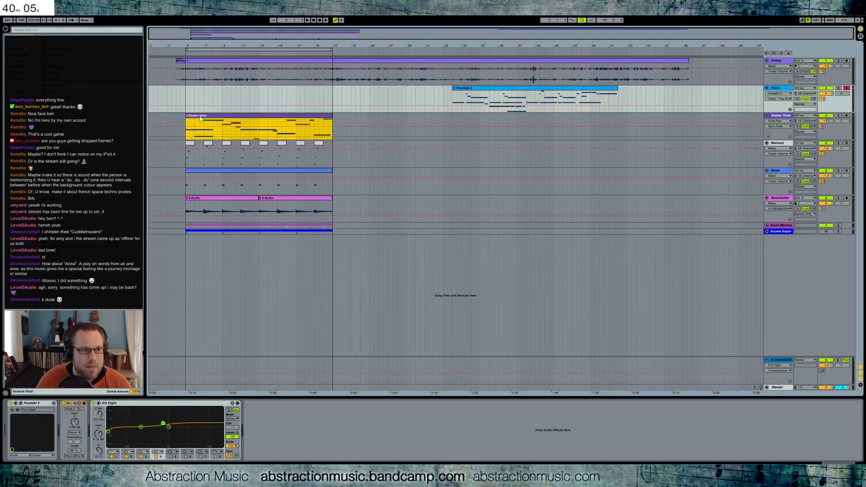
pyautogui.moveTo(208, 119); pyautogui.dragTo(485, 125)
pyautogui.hotkey('ctrl', 'z')
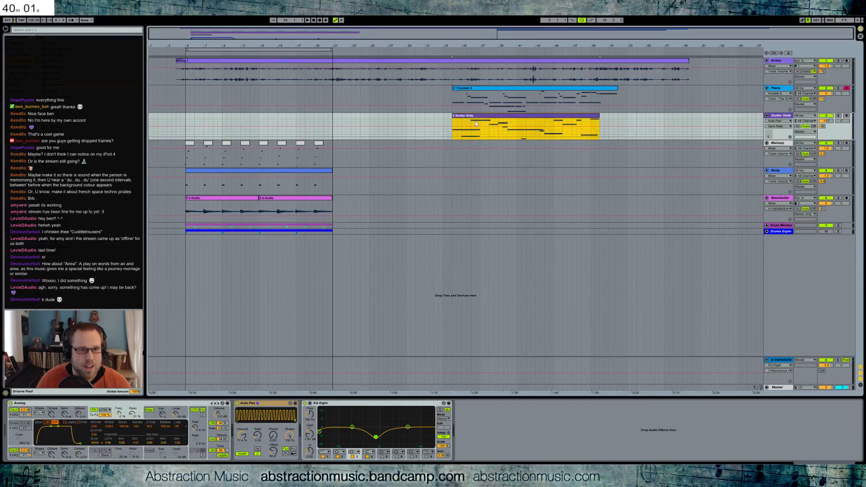
pyautogui.hotkey('ctrl', 'z')
# Step: Move the Piano and Stutter Slide clips together so they start around bar 37
pyautogui.keyDown('shift'); pyautogui.click(322, 116); pyautogui.keyUp('shift')
pyautogui.moveTo(254, 90); pyautogui.dragTo(567, 103)
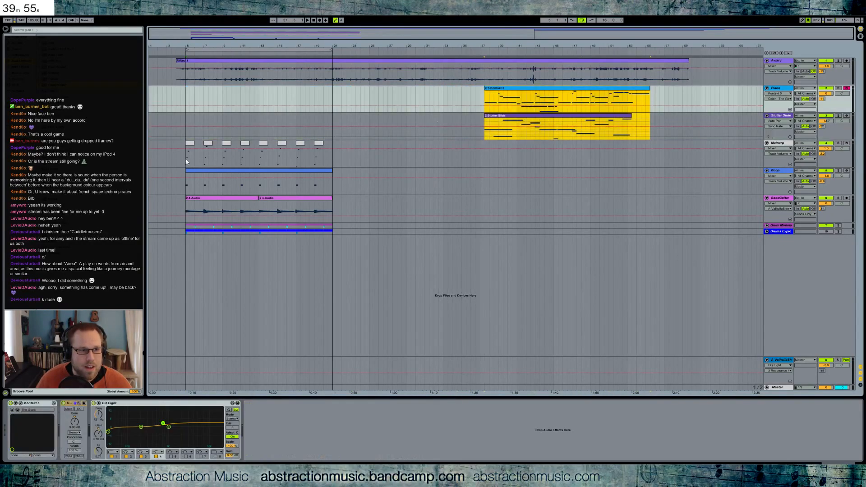
pyautogui.click(185, 153)
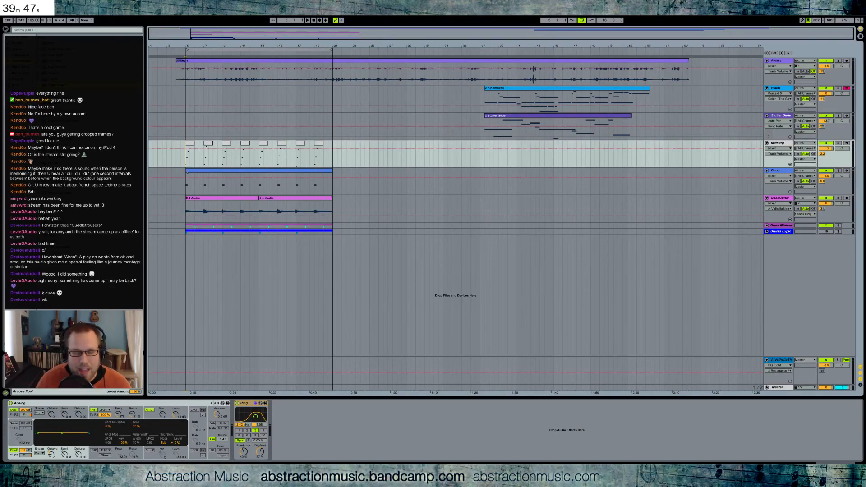
pyautogui.click(259, 183)
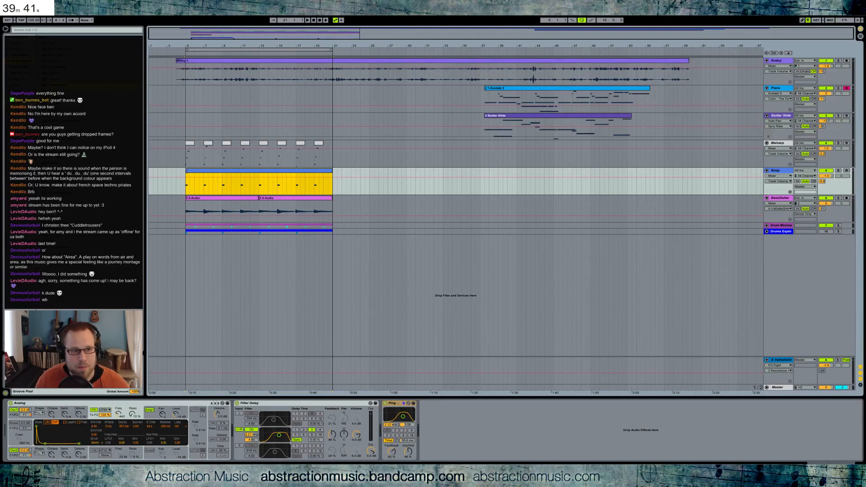
# Step: Move the BassGuitar clips to start at bar 21 and paste a copy of their last two bars at bar 19
pyautogui.moveTo(187, 207); pyautogui.dragTo(332, 207)
pyautogui.moveTo(235, 198); pyautogui.dragTo(380, 214)
pyautogui.click(392, 210)
pyautogui.click(461, 212)
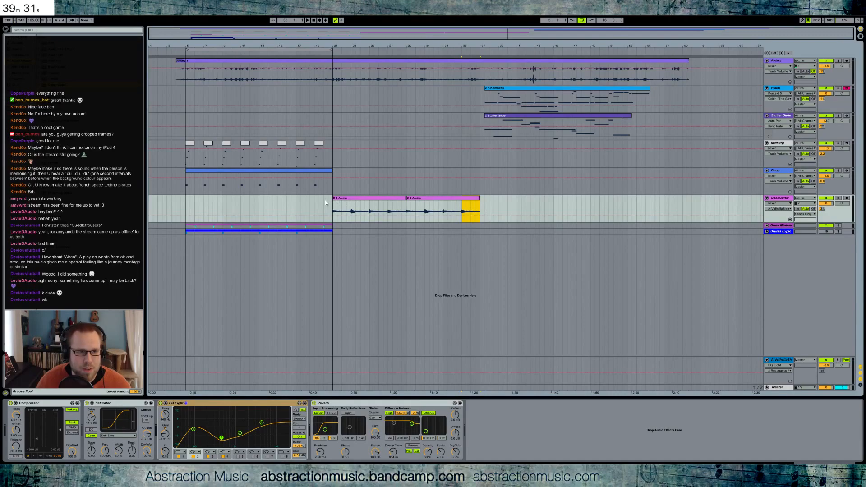
pyautogui.hotkey('ctrl', 'v')
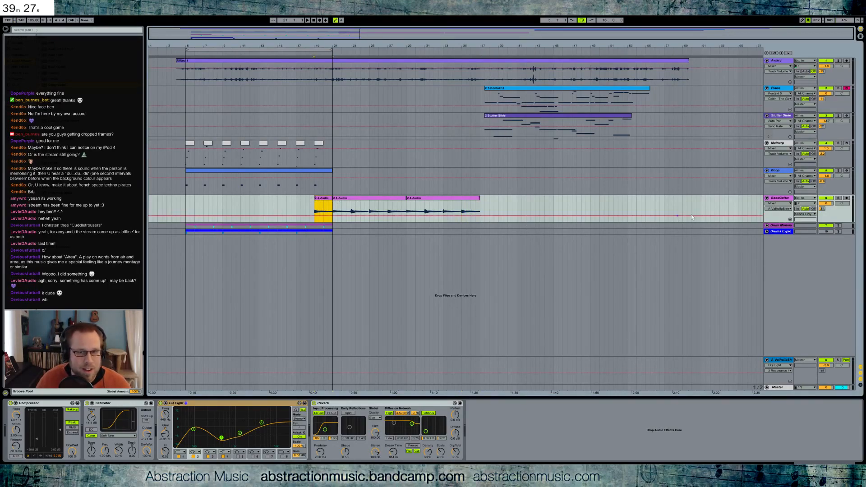
# Step: Expand the Drum Minimal group and move the clips on its two tracks to start at bar 21
pyautogui.click(778, 175)
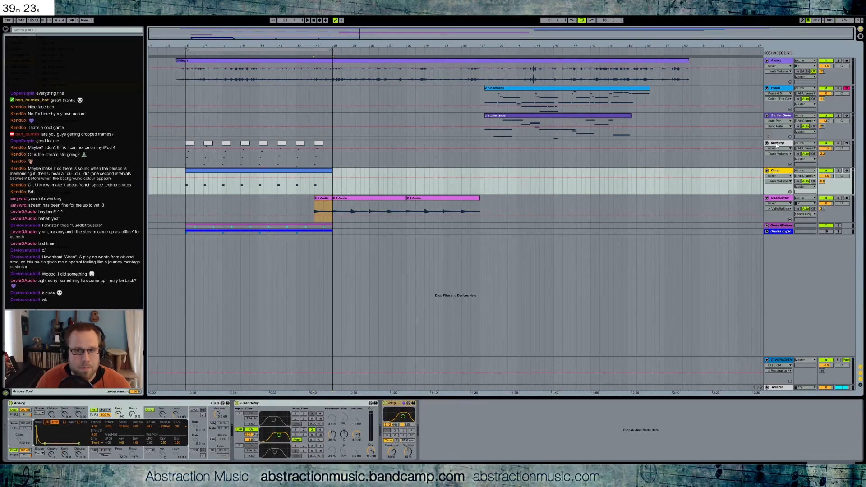
pyautogui.click(780, 225)
pyautogui.click(767, 226)
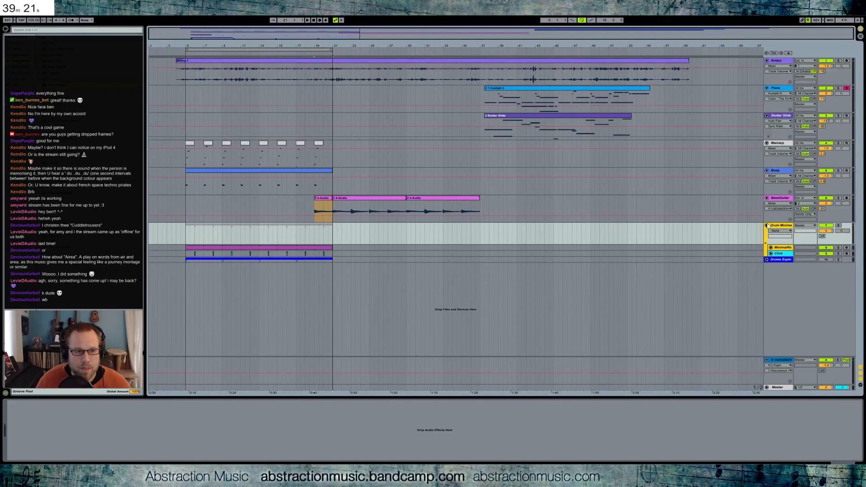
pyautogui.moveTo(183, 249); pyautogui.dragTo(332, 254)
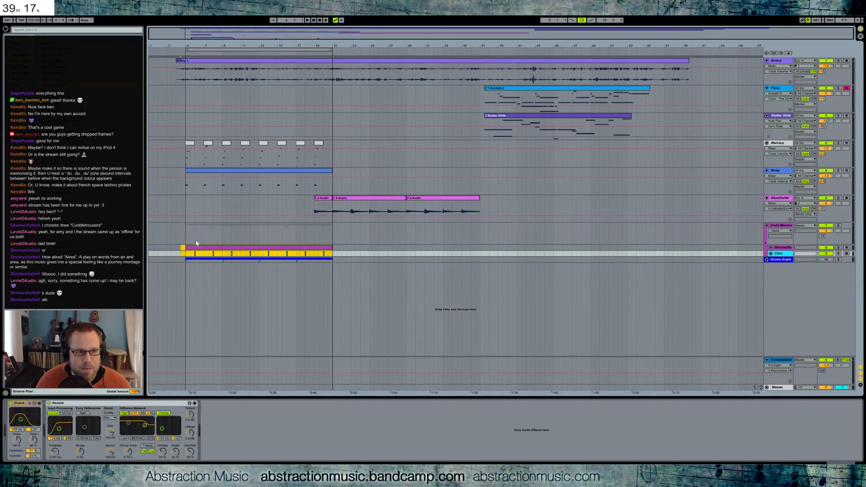
pyautogui.moveTo(199, 249); pyautogui.dragTo(345, 248)
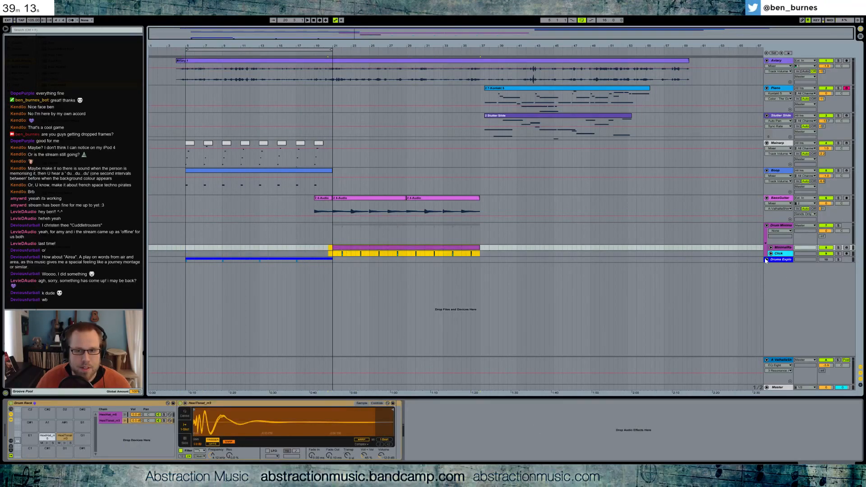
# Step: Expand the Drums Explo group, move its clips to start at bar 37 and copy the lowest track's four-bar hit to bar 33
pyautogui.click(766, 260)
pyautogui.moveTo(185, 285); pyautogui.dragTo(332, 287)
pyautogui.moveTo(193, 285); pyautogui.dragTo(481, 289)
pyautogui.click(516, 289)
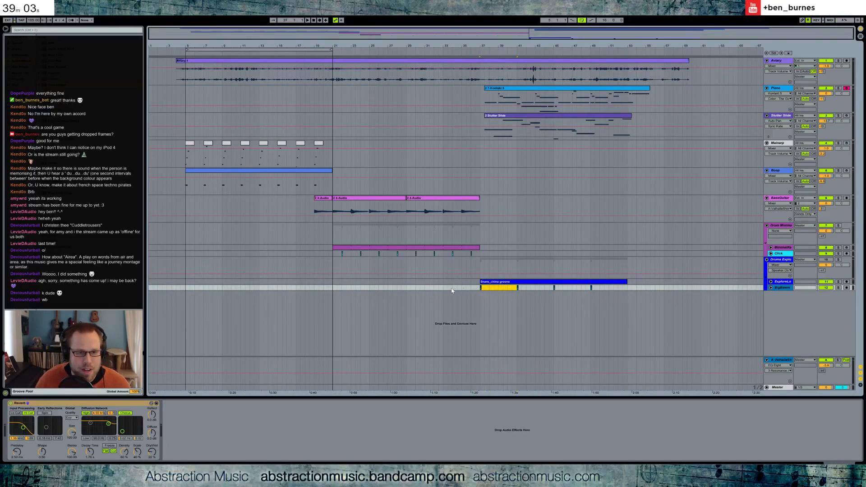
pyautogui.press('Left')
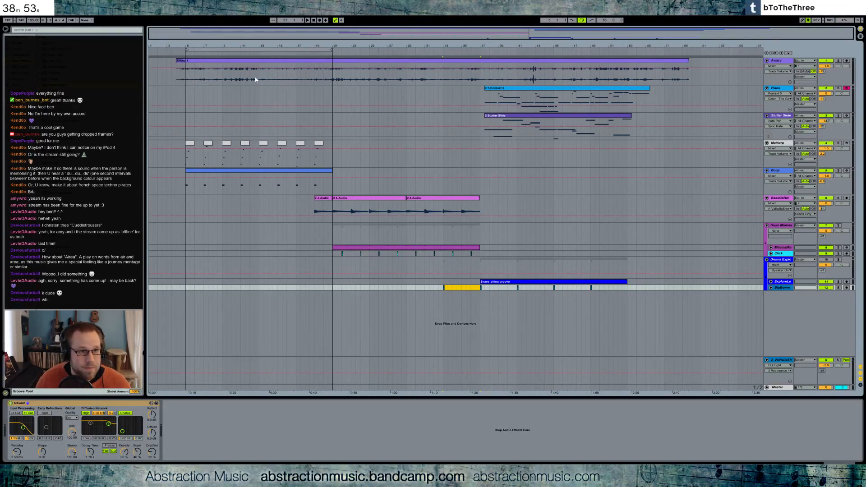
# Step: Duplicate the Aviary audio clip directly after the original and extend the copy's end, with the track's fades shown
pyautogui.moveTo(289, 80); pyautogui.dragTo(661, 80)
pyautogui.hotkey('ctrl', 'd')
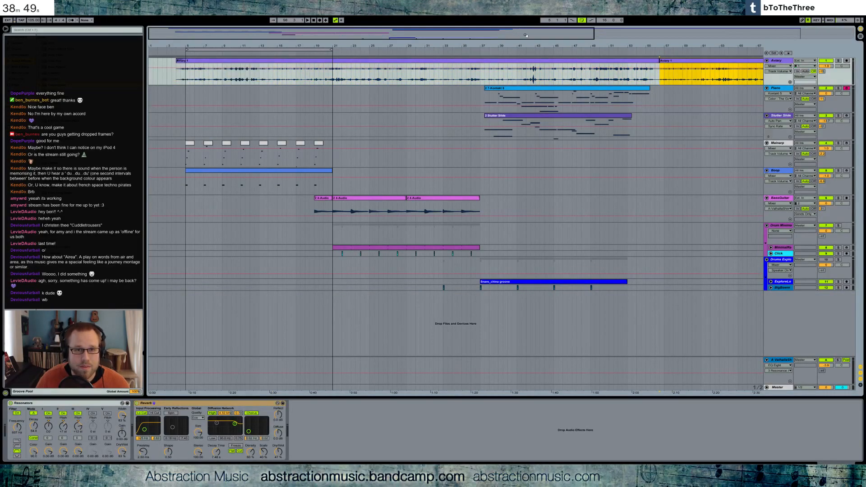
pyautogui.press('-')
pyautogui.click(718, 63)
pyautogui.moveTo(716, 62); pyautogui.dragTo(733, 63)
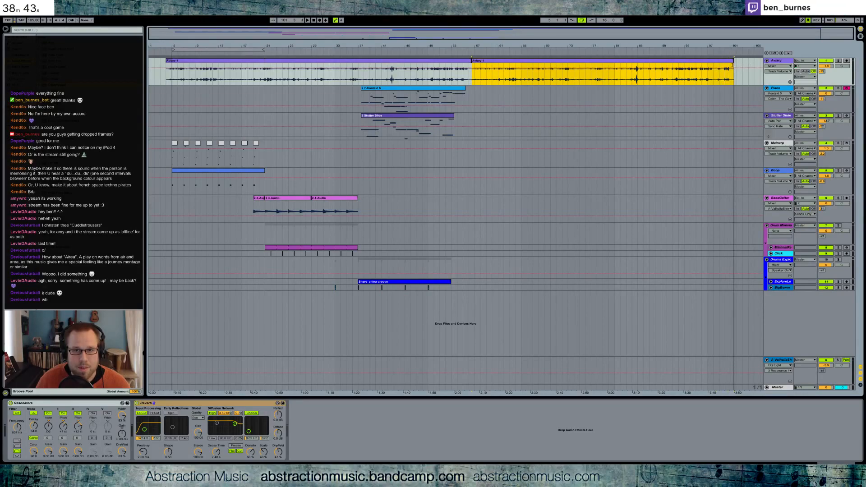
pyautogui.hotkey('ctrl', 'alt', 'f')
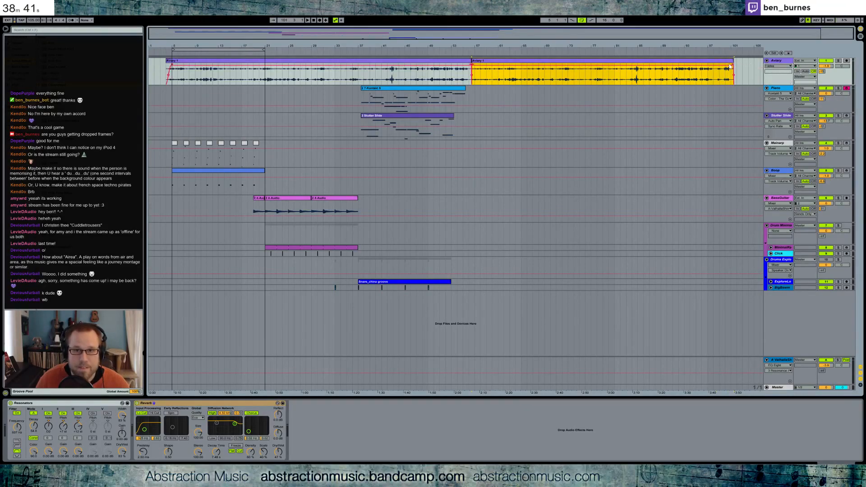
# Step: Lengthen the fade-out at the end of the second Aviary clip and insert a new audio track below Aviary
pyautogui.moveTo(730, 66); pyautogui.dragTo(714, 68)
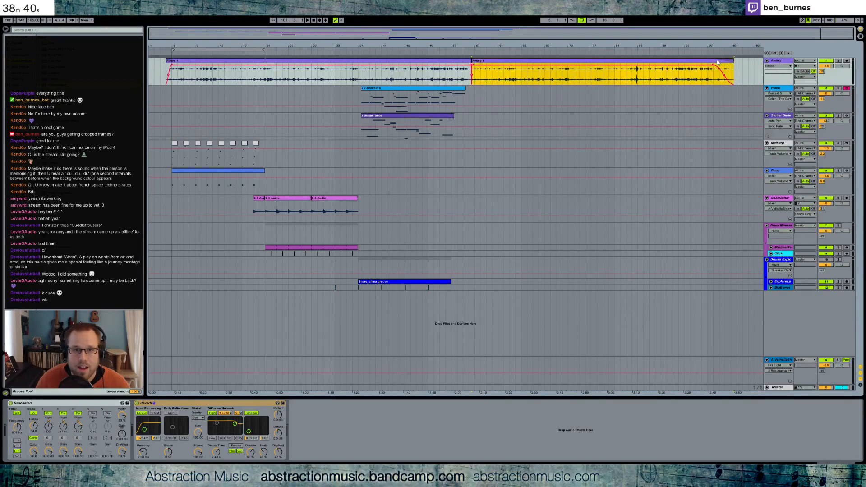
pyautogui.click(775, 61)
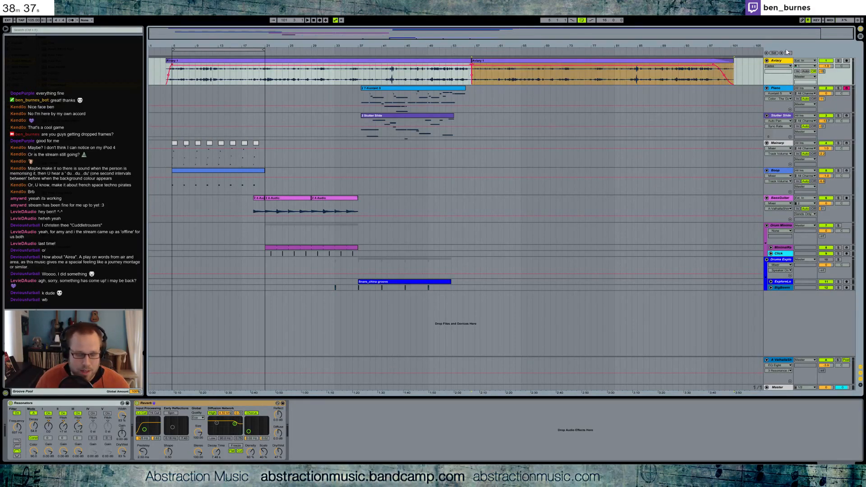
pyautogui.hotkey('ctrl', 't')
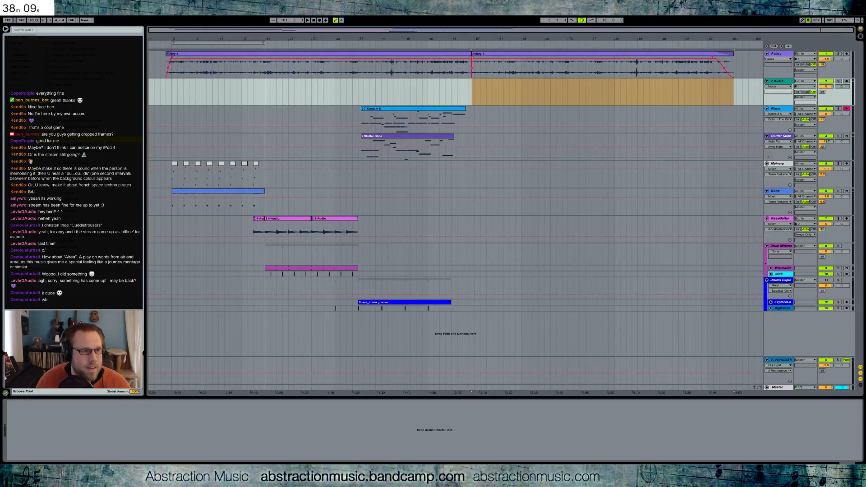
# Step: Add the Filter and Spread Computer Fan sample to the new audio track, align its start with the Aviary clip and lower the track volume
pyautogui.moveTo(0, 97); pyautogui.dragTo(173, 96)
pyautogui.moveTo(318, 82); pyautogui.dragTo(298, 82)
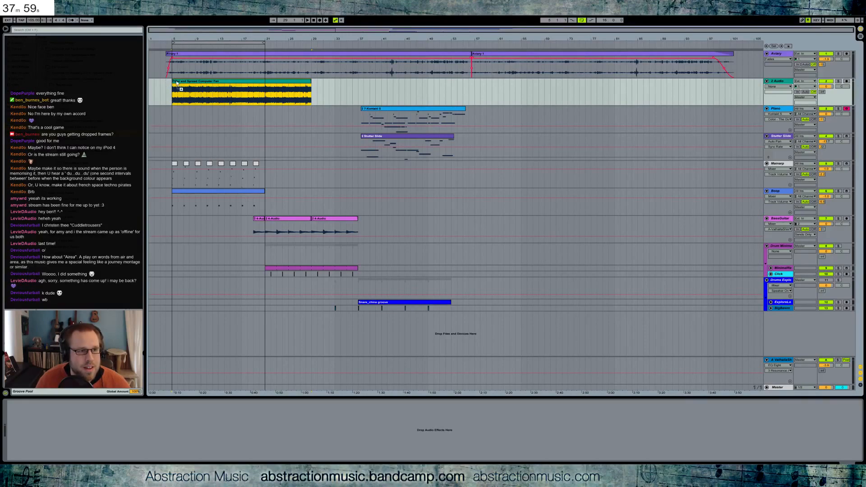
pyautogui.moveTo(177, 83); pyautogui.dragTo(174, 85)
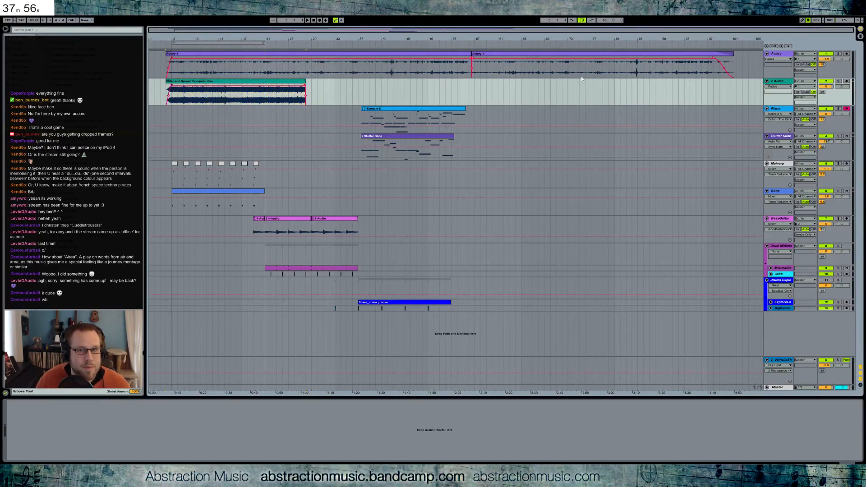
pyautogui.moveTo(832, 87); pyautogui.dragTo(832, 97)
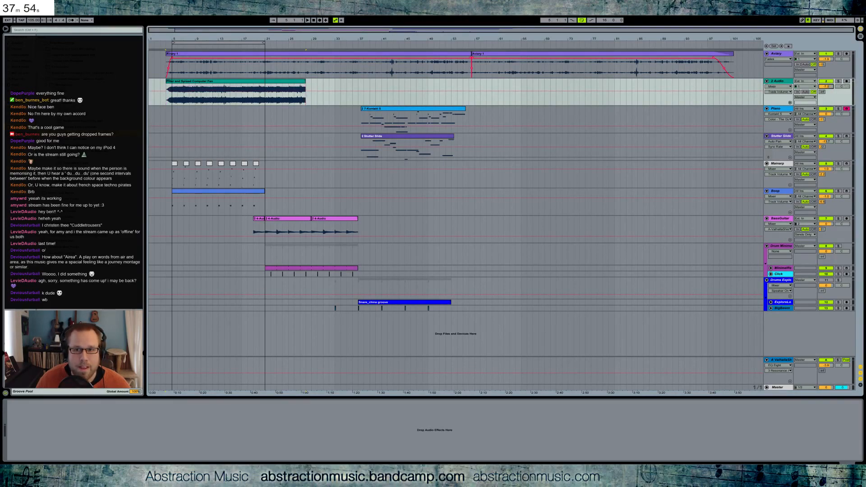
# Step: Enable warping and looping for the computer fan clip and extend it to the end of the Aviary audio
pyautogui.doubleClick(301, 84)
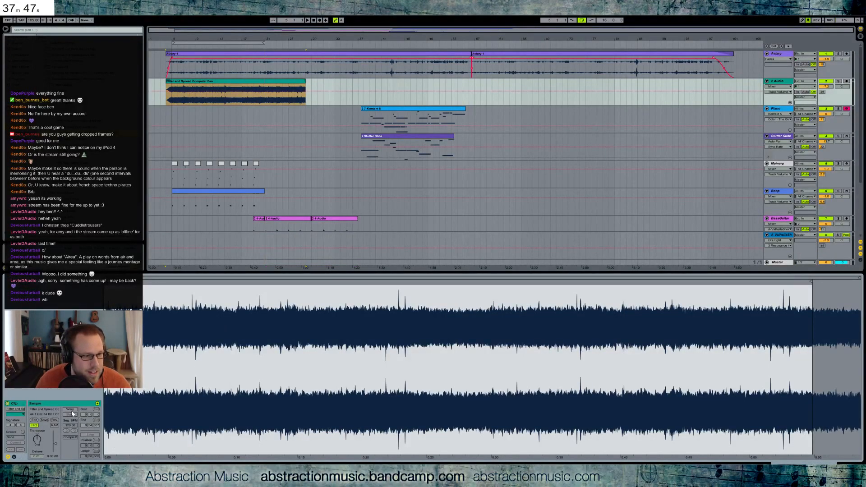
pyautogui.click(70, 410)
pyautogui.click(88, 435)
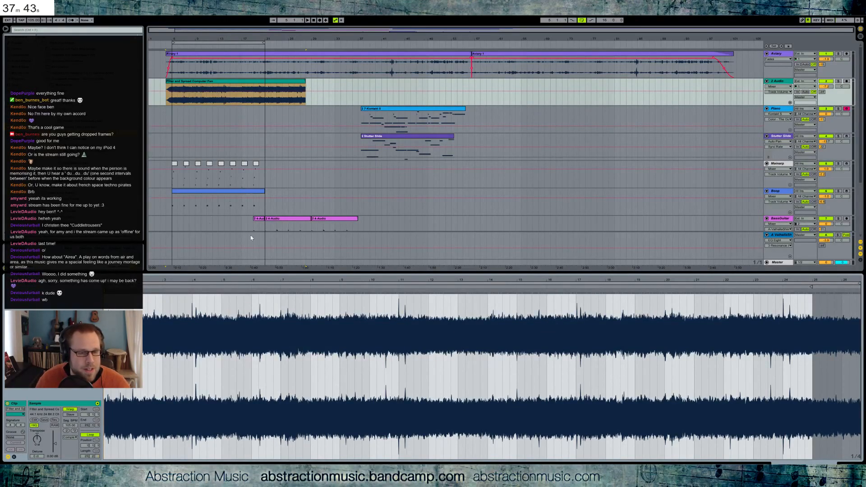
pyautogui.moveTo(305, 82)
pyautogui.mouseDown()
pyautogui.moveTo(730, 82)
pyautogui.moveTo(736, 92)
pyautogui.mouseUp()
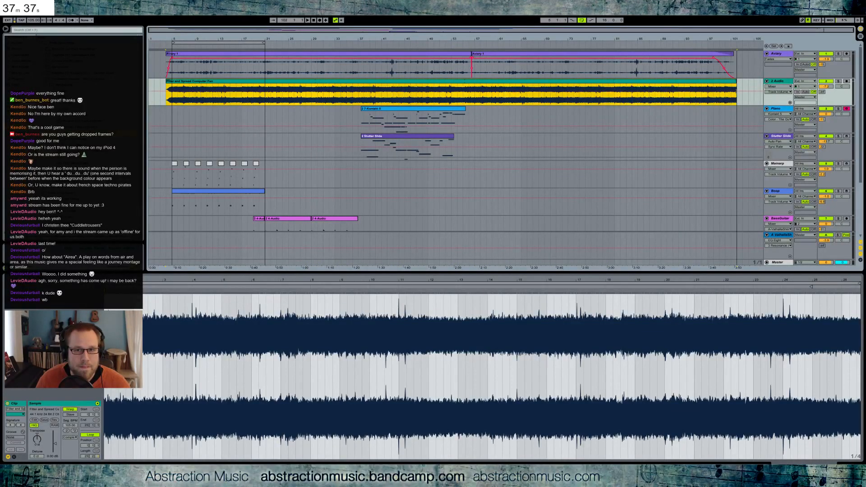
# Step: Show the computer fan clip's fades and shorten its loop to end at bar 24 of the sample
pyautogui.hotkey('ctrl', 'alt', 'f')
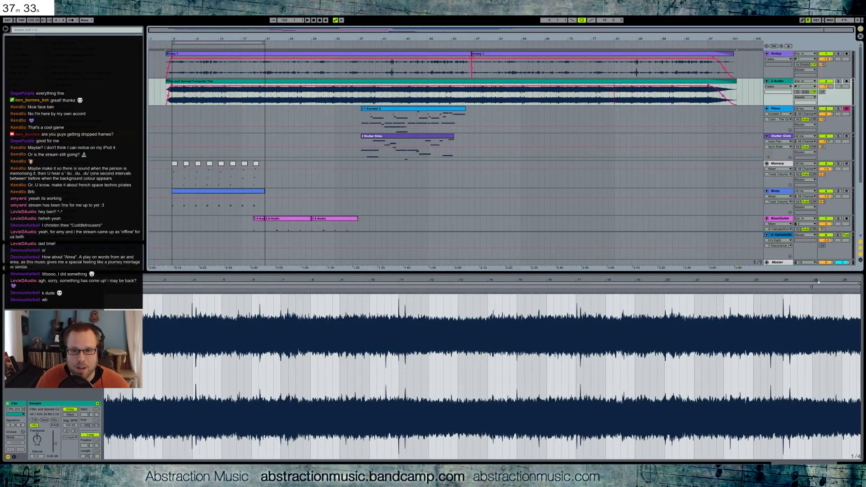
pyautogui.moveTo(811, 286); pyautogui.dragTo(796, 287)
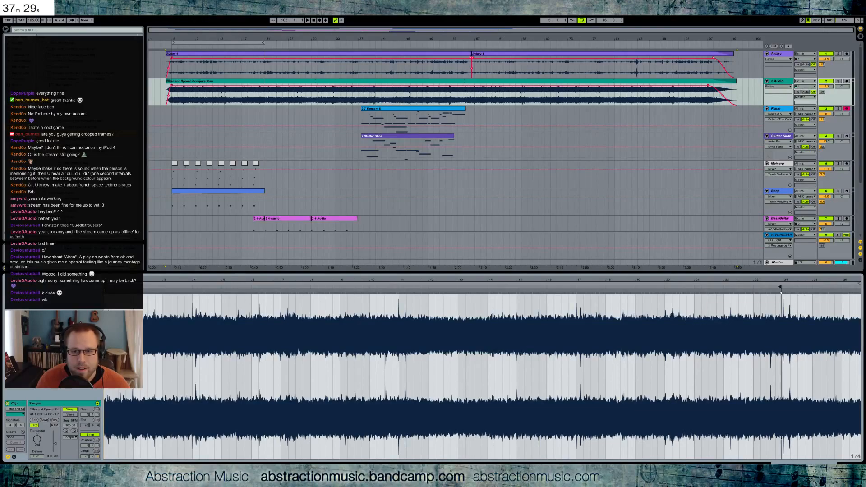
pyautogui.moveTo(860, 284); pyautogui.dragTo(784, 283)
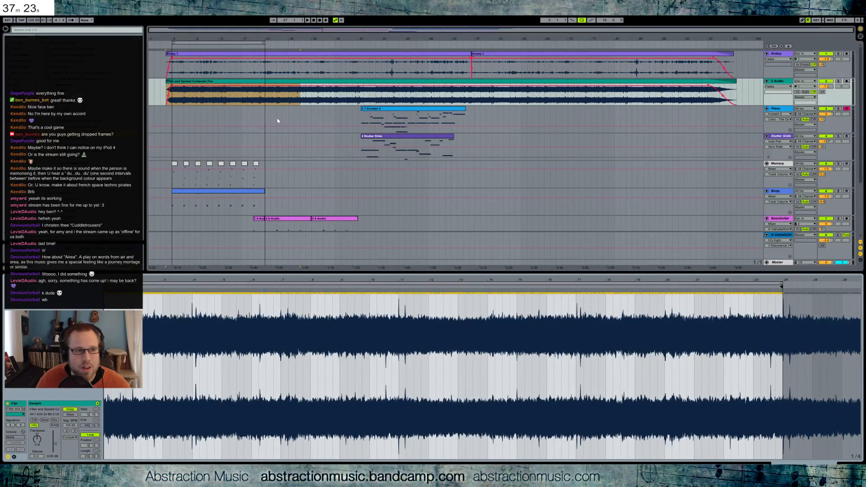
# Step: Lower the computer fan track's volume and give it a copy of the A return's EQ Eight with a reshaped curve
pyautogui.moveTo(826, 86); pyautogui.dragTo(825, 111)
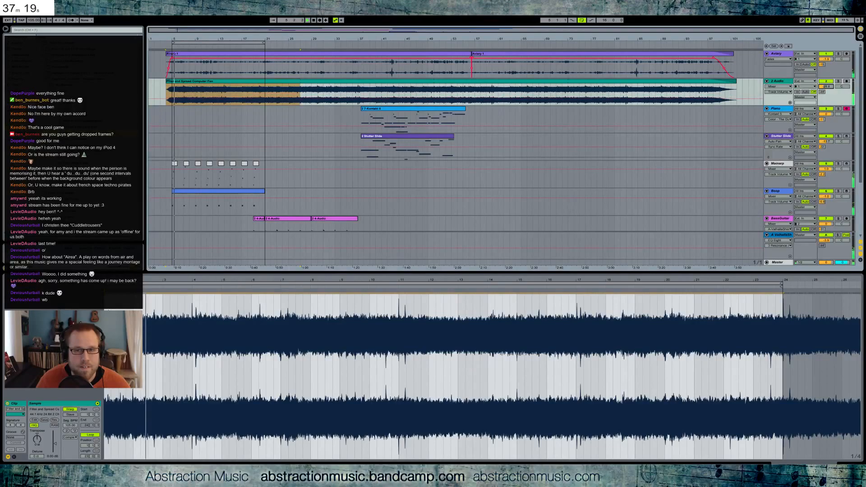
pyautogui.click(848, 464)
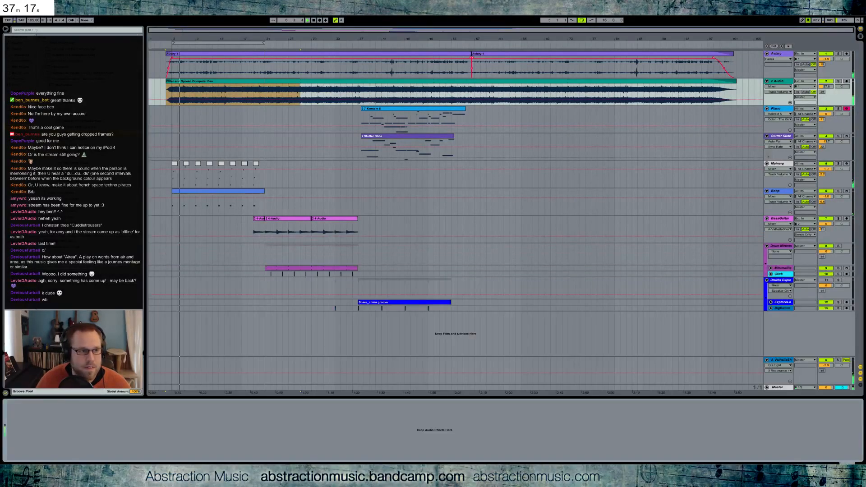
pyautogui.click(790, 363)
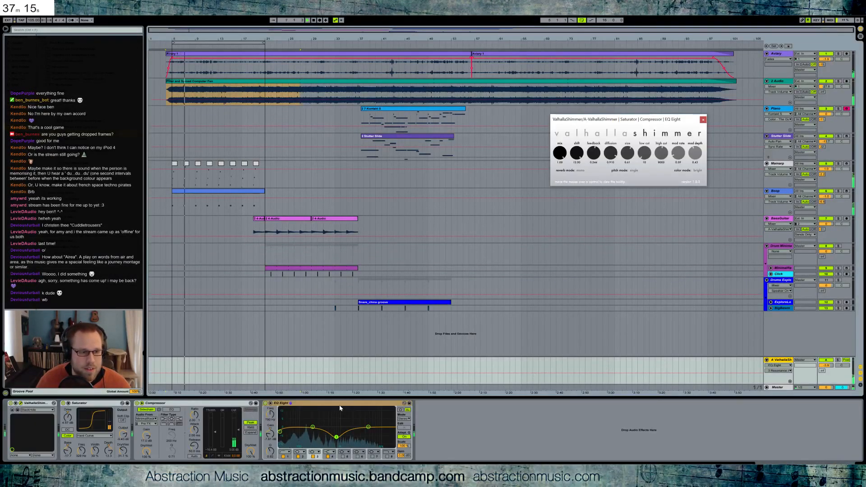
pyautogui.click(299, 85)
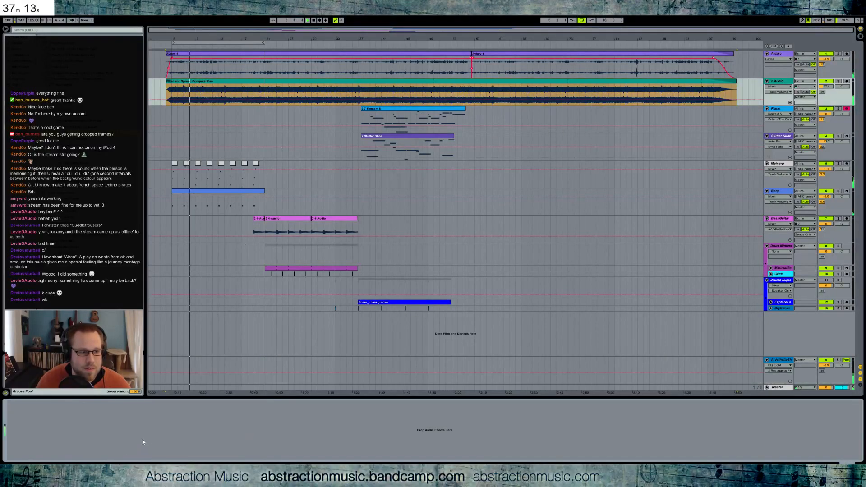
pyautogui.moveTo(82, 440); pyautogui.dragTo(98, 430)
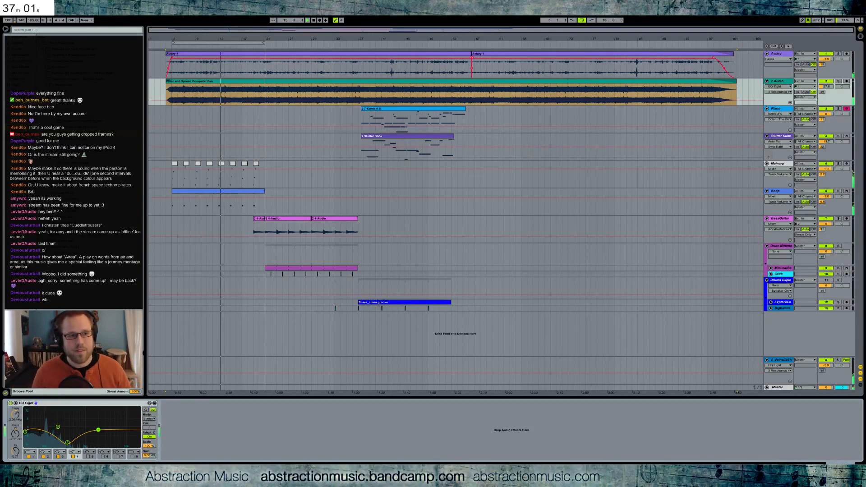
# Step: Duplicate the Memarp and Beep clips of bars 5 to 21 so the copies fill bars 21 to 37
pyautogui.moveTo(264, 179); pyautogui.dragTo(181, 201)
pyautogui.hotkey('ctrl', 'd')
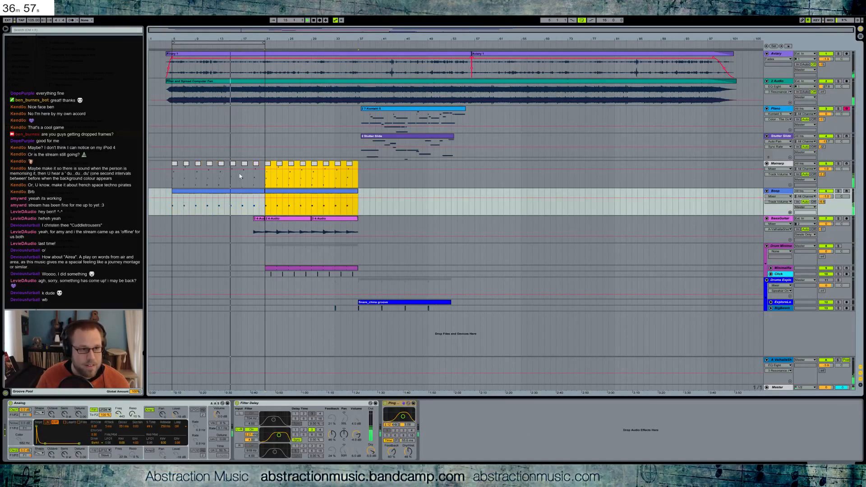
# Step: Duplicate the Memarp clip at bar 21 to bar 22 and transpose the copy's notes up an octave
pyautogui.click(267, 165)
pyautogui.hotkey('ctrl', 'd')
pyautogui.doubleClick(273, 164)
pyautogui.moveTo(144, 316); pyautogui.dragTo(342, 437)
pyautogui.hotkey('shift', 'Up')
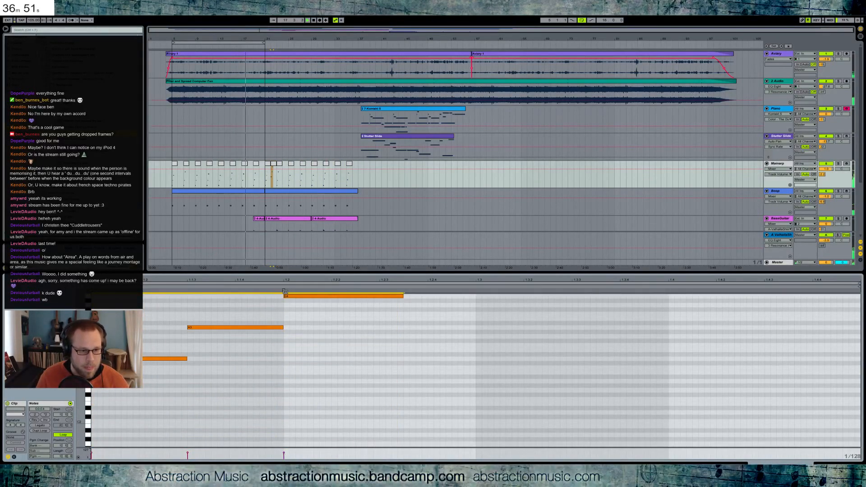
# Step: Fill the gaps between the remaining Memarp clips up to bar 37 with duplicates of the one-bar clips
pyautogui.click(279, 164)
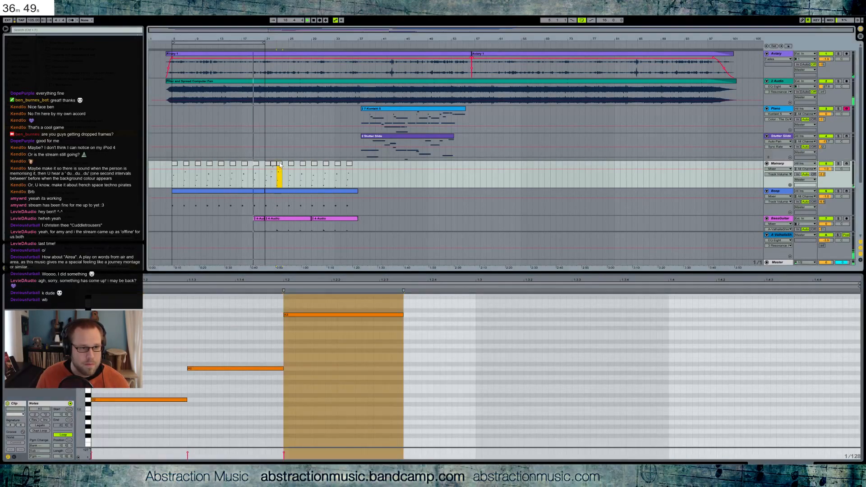
pyautogui.keyDown('shift'); pyautogui.click(350, 164); pyautogui.keyUp('shift')
pyautogui.click(283, 175)
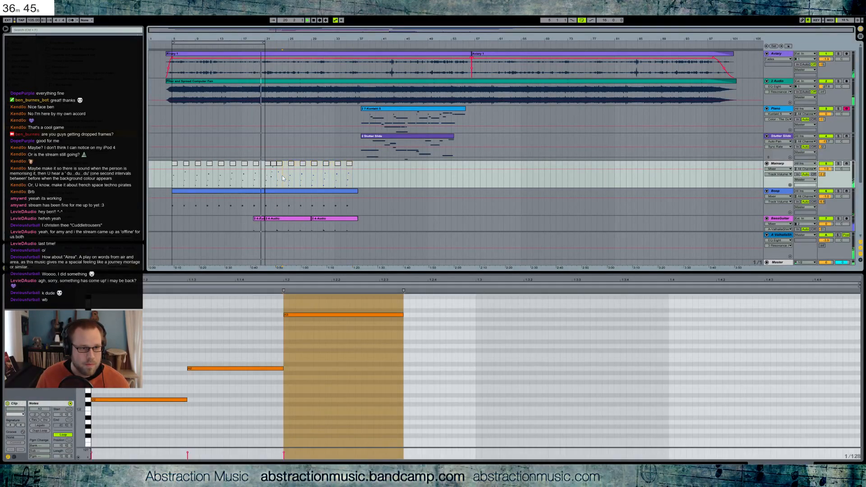
pyautogui.keyDown('shift'); pyautogui.click(282, 175); pyautogui.keyUp('shift')
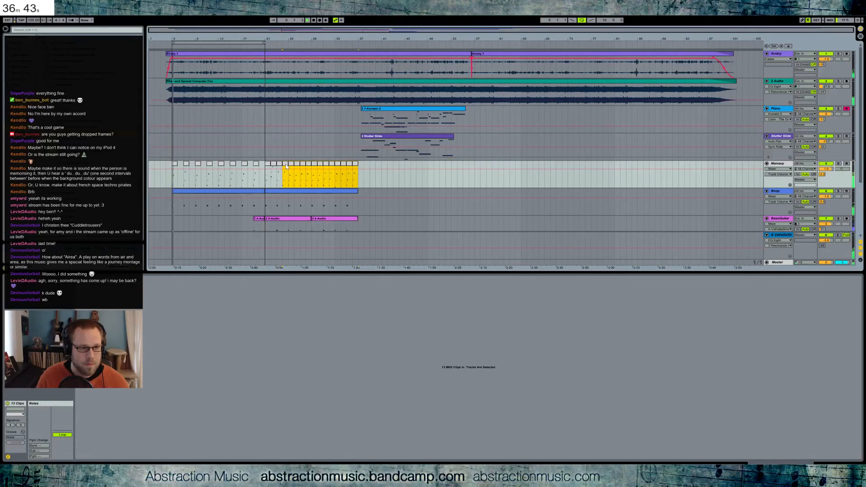
# Step: Turn off arrangement looping, play from about bar 20 and transpose the Memarp clips at bars 24 and 26 up an octave
pyautogui.click(581, 20)
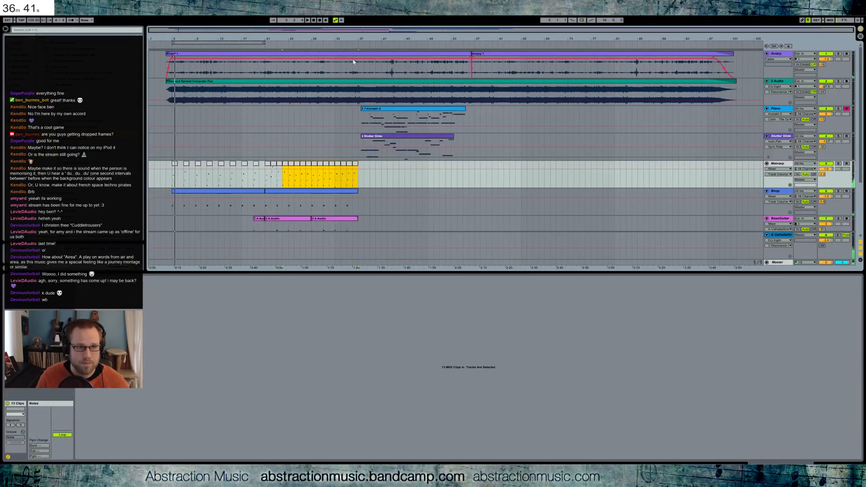
pyautogui.click(262, 47)
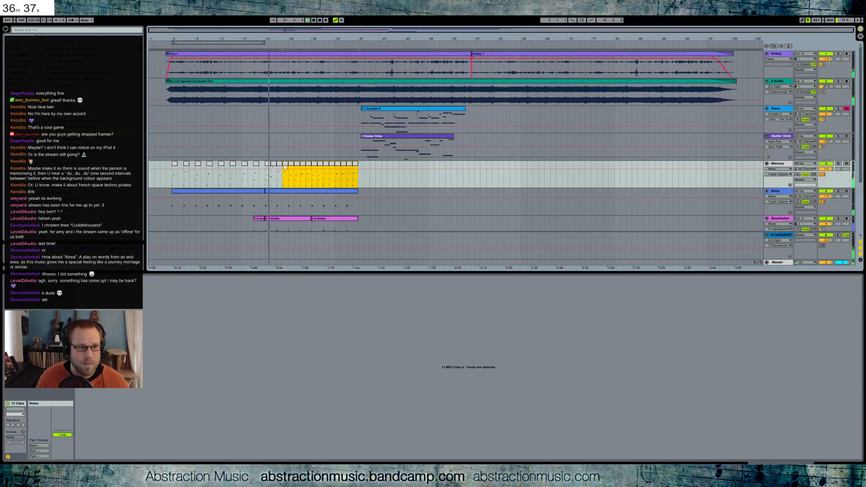
pyautogui.click(285, 167)
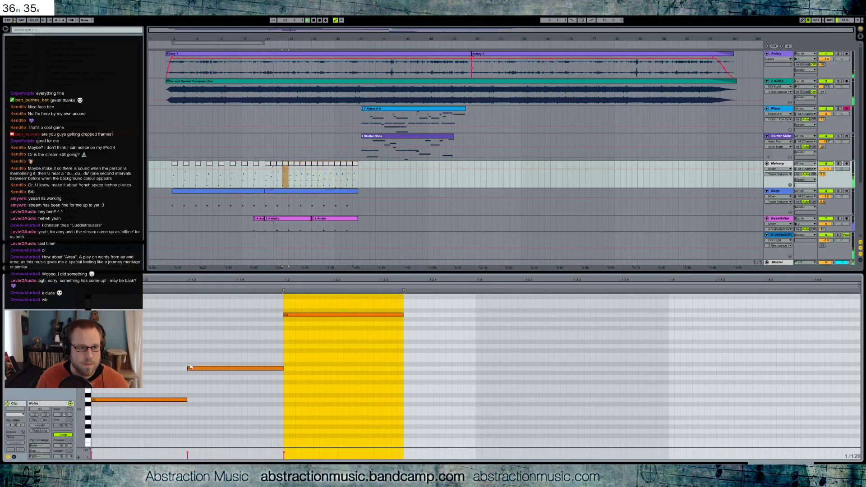
pyautogui.hotkey('ctrl', 'a')
pyautogui.hotkey('shift', 'Up')
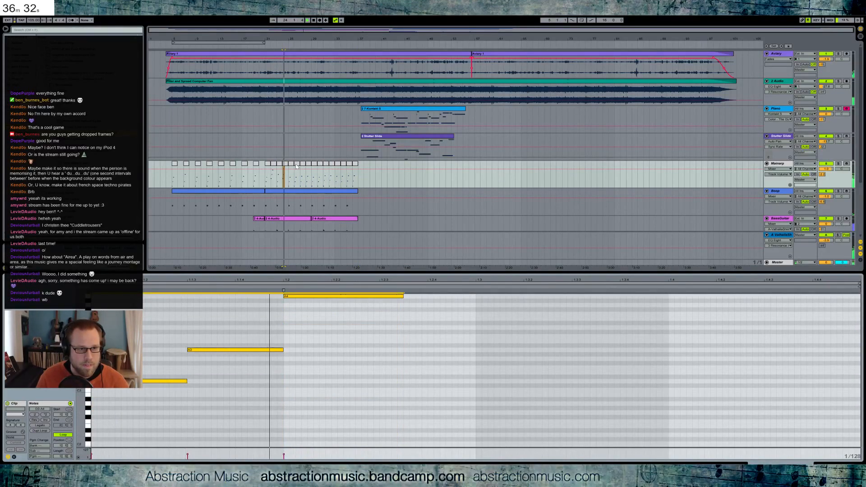
pyautogui.click(297, 164)
pyautogui.click(281, 413)
pyautogui.hotkey('ctrl', 'a')
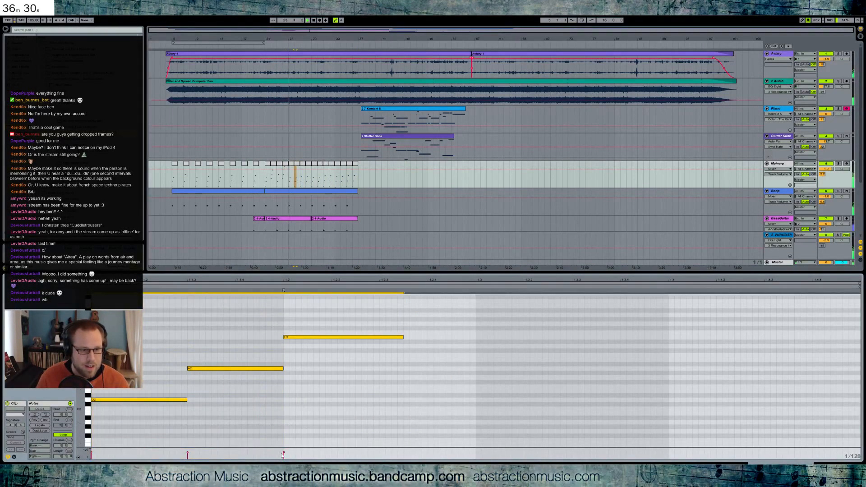
pyautogui.hotkey('shift', 'Up')
# Step: Transpose all notes of the Memarp clip at bar 28 up an octave
pyautogui.click(308, 168)
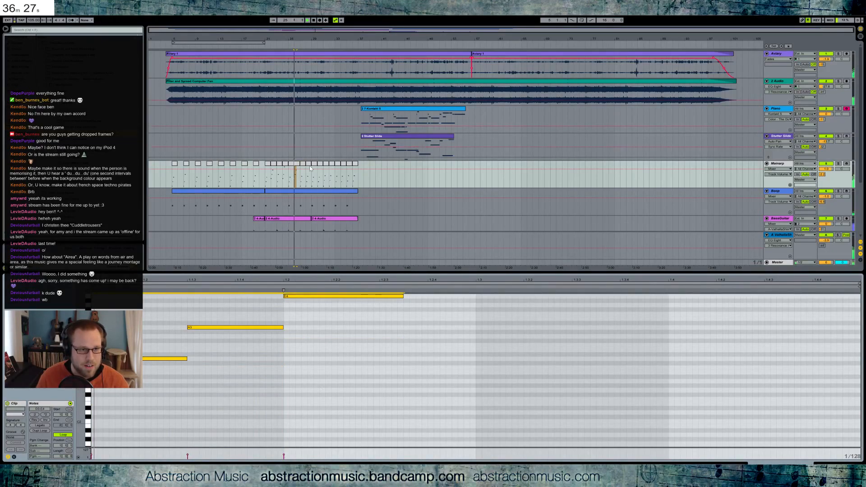
pyautogui.click(309, 168)
pyautogui.hotkey('ctrl', 'a')
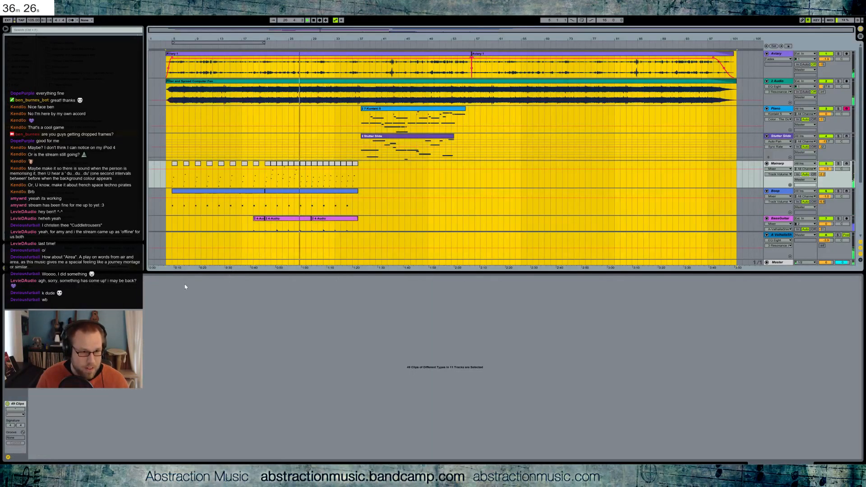
pyautogui.click(308, 169)
pyautogui.click(337, 420)
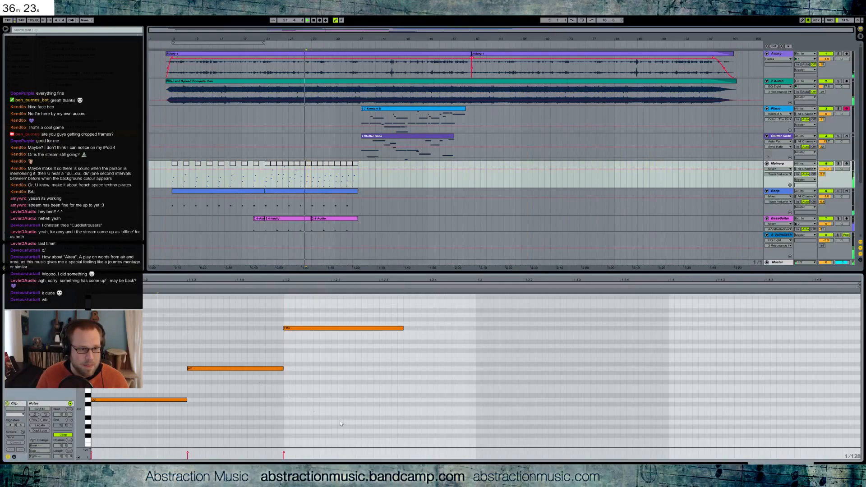
pyautogui.hotkey('ctrl', 'a')
pyautogui.moveTo(284, 452); pyautogui.dragTo(283, 456)
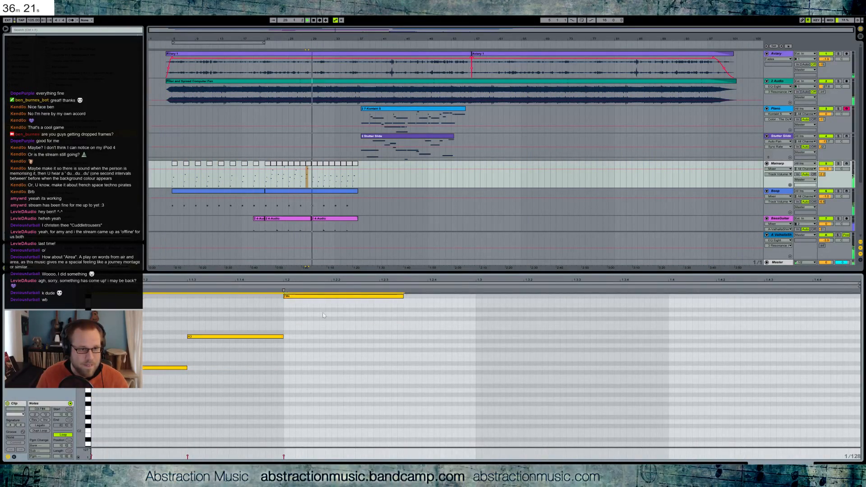
# Step: Transpose the notes of the Memarp clips at bars 30, 32 and 34 up an octave
pyautogui.click(274, 165)
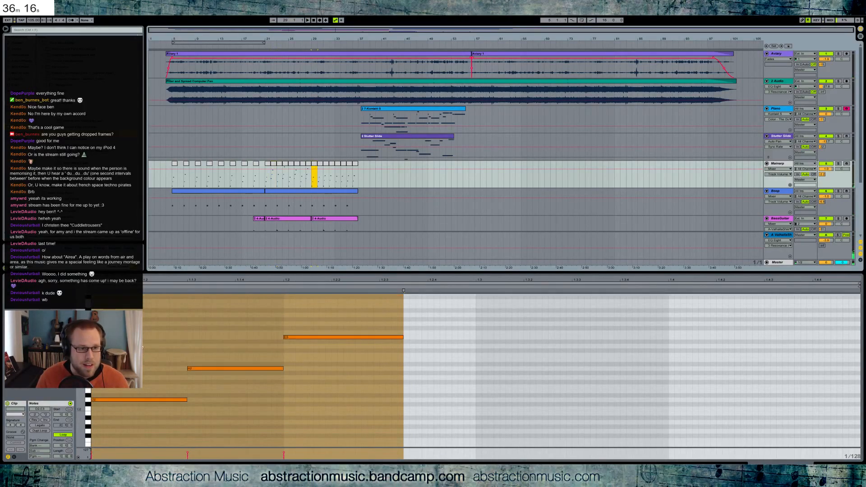
pyautogui.click(278, 177)
pyautogui.click(319, 164)
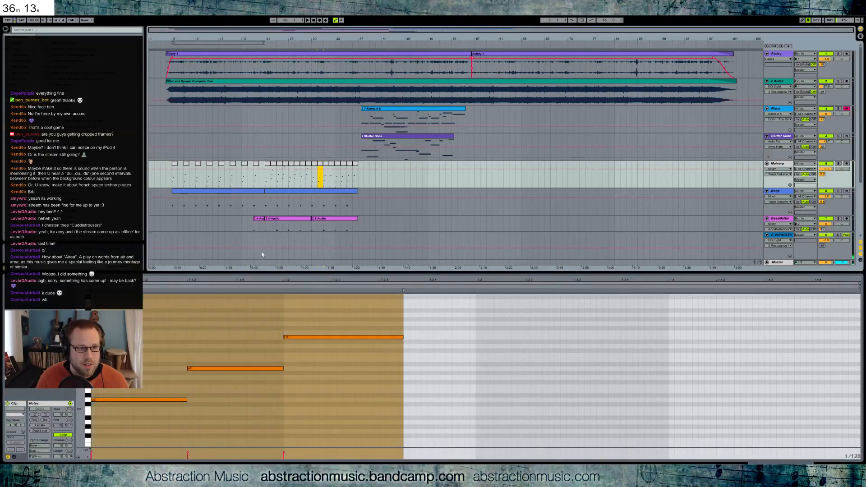
pyautogui.moveTo(151, 303); pyautogui.dragTo(293, 427)
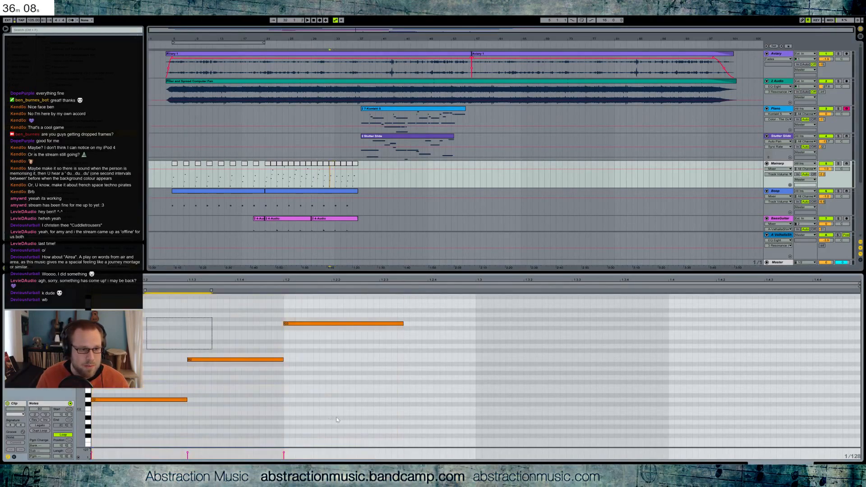
pyautogui.moveTo(333, 415); pyautogui.dragTo(318, 447)
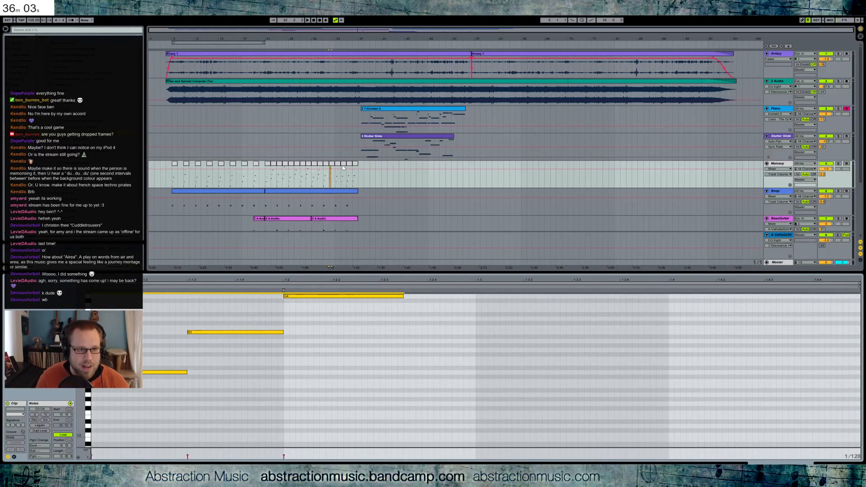
pyautogui.click(344, 164)
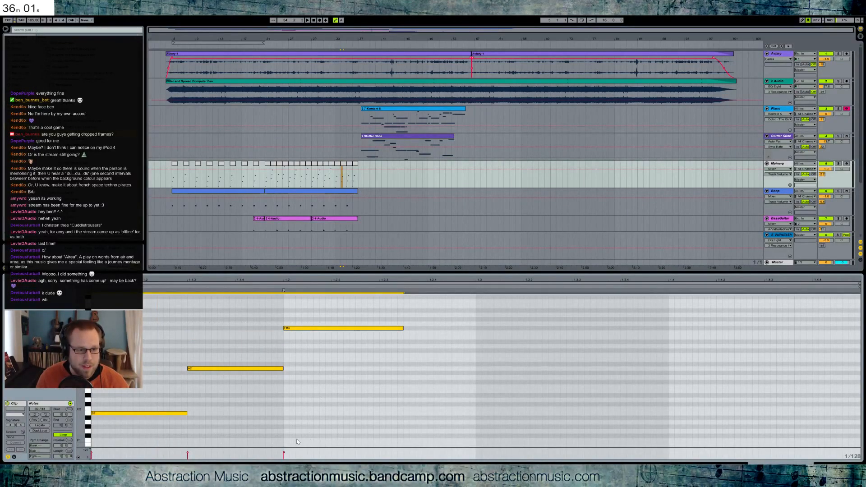
pyautogui.moveTo(285, 329); pyautogui.dragTo(284, 292)
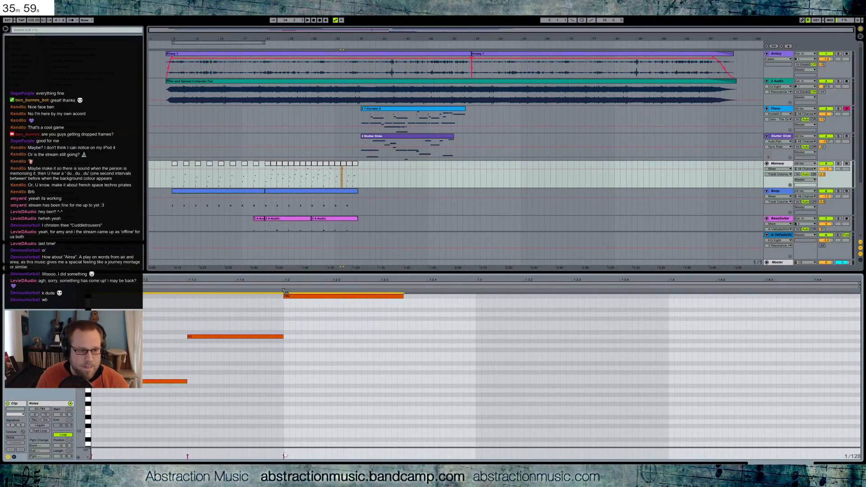
# Step: Transpose the notes of the last Memarp clip, at bar 36, up an octave
pyautogui.click(355, 165)
pyautogui.moveTo(117, 322); pyautogui.dragTo(359, 422)
pyautogui.hotkey('shift', 'Up')
# Step: Move the highest note of the bar 36 Memarp clip back to the start of the clip
pyautogui.scroll(1, 280, 361)
pyautogui.click(291, 314)
pyautogui.press('Left')
pyautogui.press('Left')
pyautogui.press('Left')
pyautogui.press('Left')
pyautogui.press('Left')
pyautogui.press('Left')
pyautogui.press('Left')
pyautogui.press('Left')
pyautogui.press('Left')
pyautogui.press('Left')
pyautogui.press('Left')
pyautogui.press('Left')
pyautogui.press('Left')
pyautogui.press('Left')
pyautogui.press('Left')
pyautogui.press('Left')
pyautogui.press('Left')
pyautogui.press('Left')
pyautogui.press('Left')
pyautogui.press('Left')
pyautogui.press('Left')
pyautogui.press('Left')
pyautogui.press('Left')
pyautogui.press('Left')
pyautogui.press('Left')
pyautogui.press('Left')
pyautogui.press('Left')
pyautogui.press('Right')
# Step: Move the lowest note of the bar 36 Memarp clip later, past the middle note, to make the arpeggio descend
pyautogui.click(170, 390)
pyautogui.press('Right')
pyautogui.press('Right')
pyautogui.press('Right')
pyautogui.press('Right')
pyautogui.press('Right')
pyautogui.press('Right')
pyautogui.press('Right')
pyautogui.press('Right')
pyautogui.press('Right')
pyautogui.press('Right')
pyautogui.press('Right')
pyautogui.press('Right')
pyautogui.press('Right')
pyautogui.press('Right')
pyautogui.press('Right')
pyautogui.press('Right')
pyautogui.press('Right')
pyautogui.press('Right')
pyautogui.press('Right')
pyautogui.press('Right')
pyautogui.press('Right')
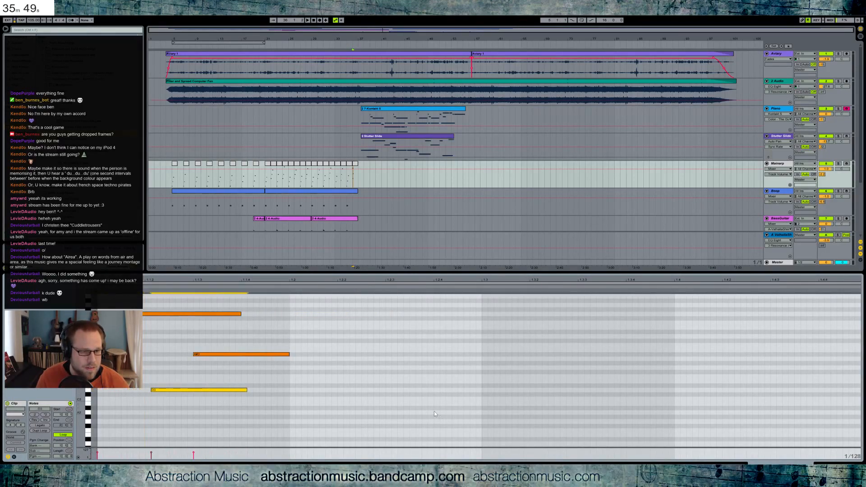
pyautogui.press('Right')
pyautogui.press('Right')
pyautogui.press('Right')
pyautogui.press('Right')
pyautogui.press('Right')
pyautogui.press('Right')
pyautogui.press('Right')
pyautogui.press('Right')
pyautogui.press('Right')
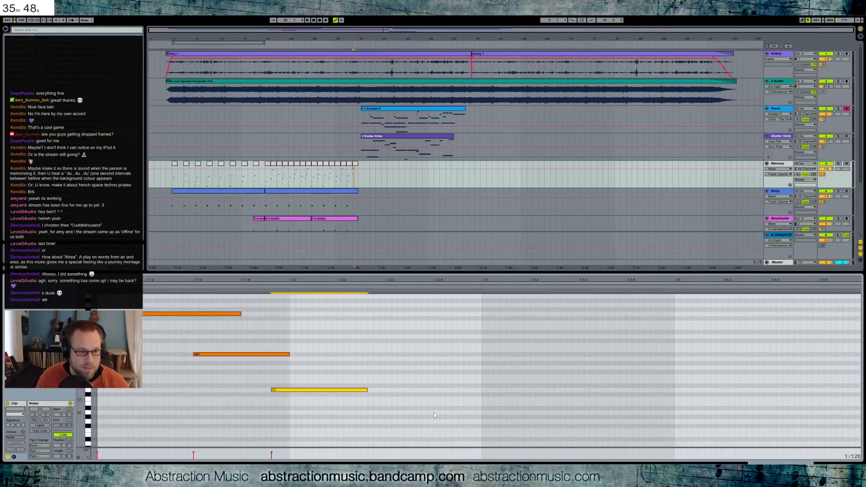
# Step: Lengthen the last note of the Memarp clip and shorten the upper note so it ends where the middle note starts
pyautogui.hotkey('shift', 'Right')
pyautogui.hotkey('shift', 'Right')
pyautogui.hotkey('shift', 'Right')
pyautogui.click(224, 313)
pyautogui.hotkey('shift', 'Left')
pyautogui.hotkey('shift', 'Left')
pyautogui.hotkey('shift', 'Left')
pyautogui.hotkey('shift', 'Left')
pyautogui.hotkey('shift', 'Left')
pyautogui.hotkey('shift', 'Left')
pyautogui.hotkey('shift', 'Left')
pyautogui.hotkey('shift', 'Left')
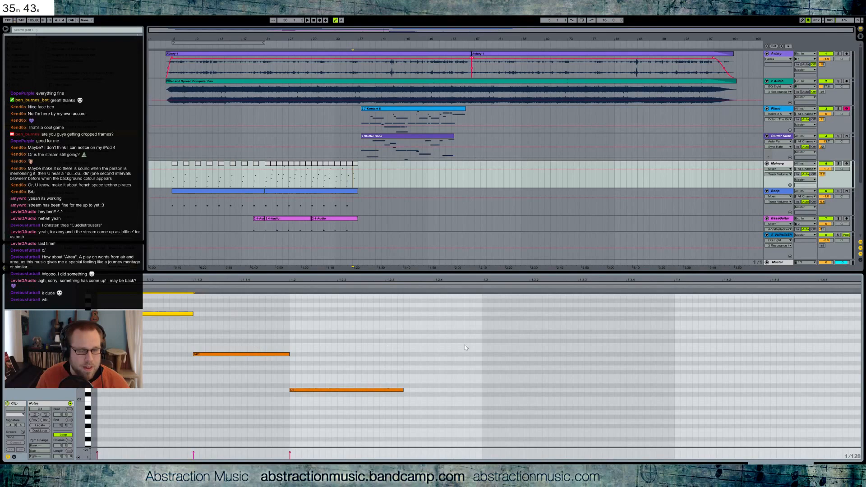
# Step: Raise filter 1's frequency in the Memarp track's Analog synth and enable LFO 1
pyautogui.click(834, 466)
pyautogui.click(104, 419)
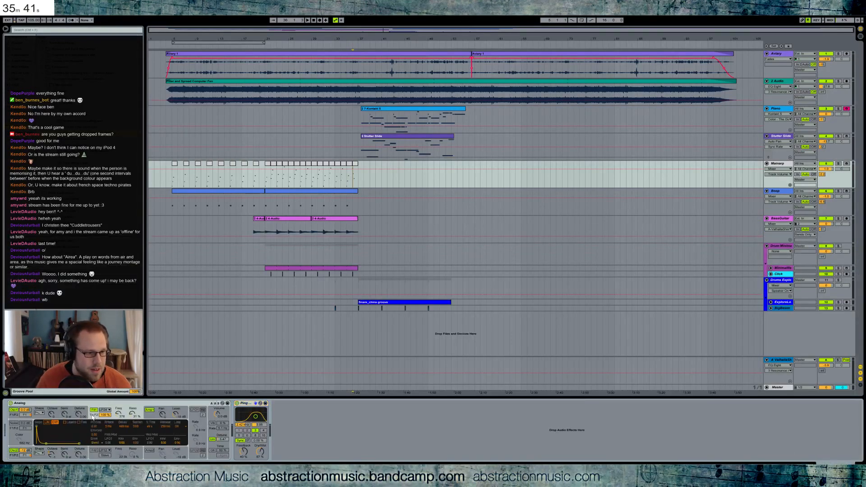
pyautogui.click(119, 414)
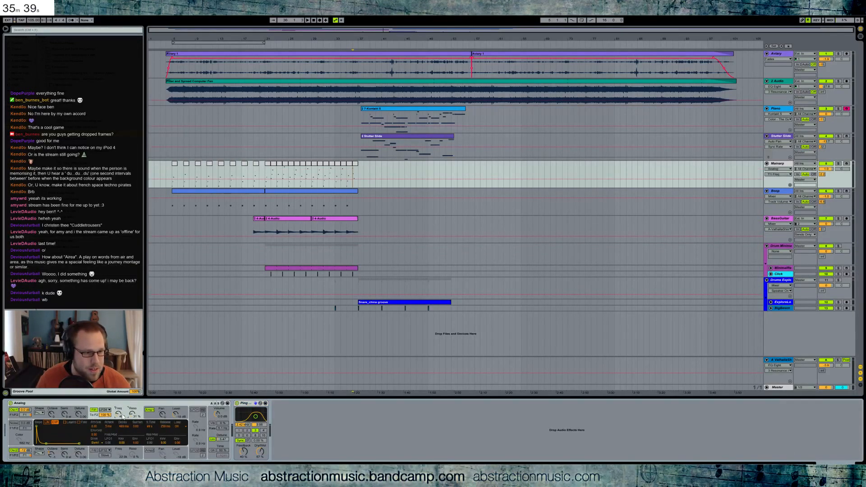
pyautogui.click(196, 411)
pyautogui.click(195, 428)
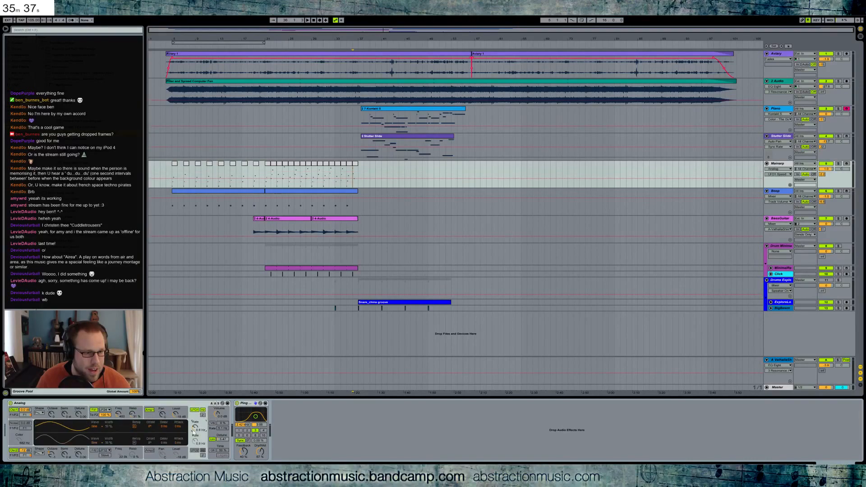
# Step: Adjust how much the LFO modulates filter 1's frequency and resonance in the Analog synth
pyautogui.click(94, 417)
pyautogui.moveTo(108, 443); pyautogui.dragTo(109, 434)
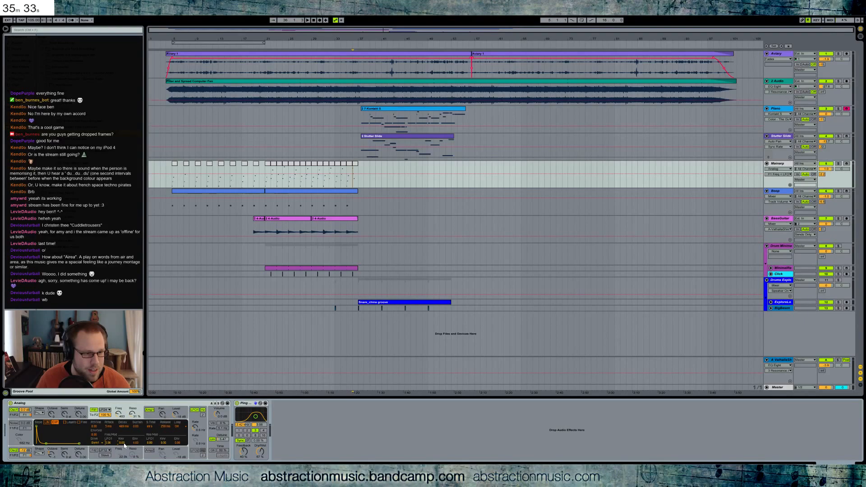
pyautogui.click(149, 442)
pyautogui.moveTo(150, 442); pyautogui.dragTo(150, 431)
# Step: Listen to the changed arp sound, playing the arrangement from the first BassGuitar clip
pyautogui.press('space')
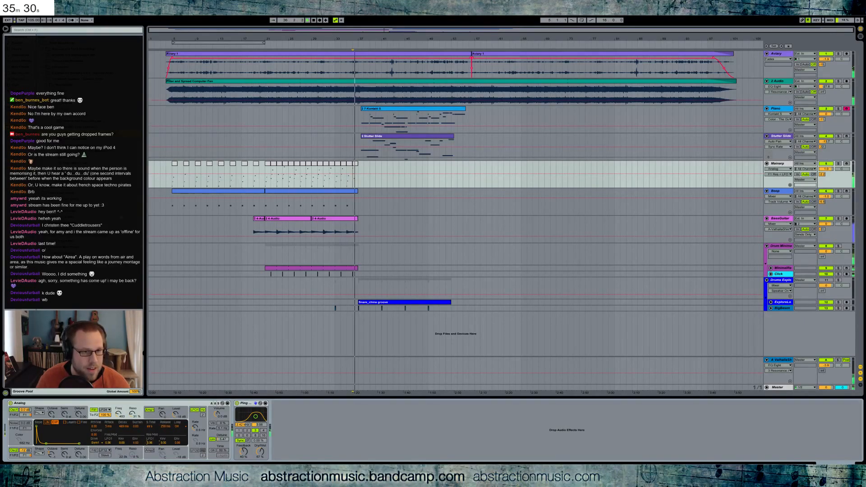
pyautogui.click(175, 181)
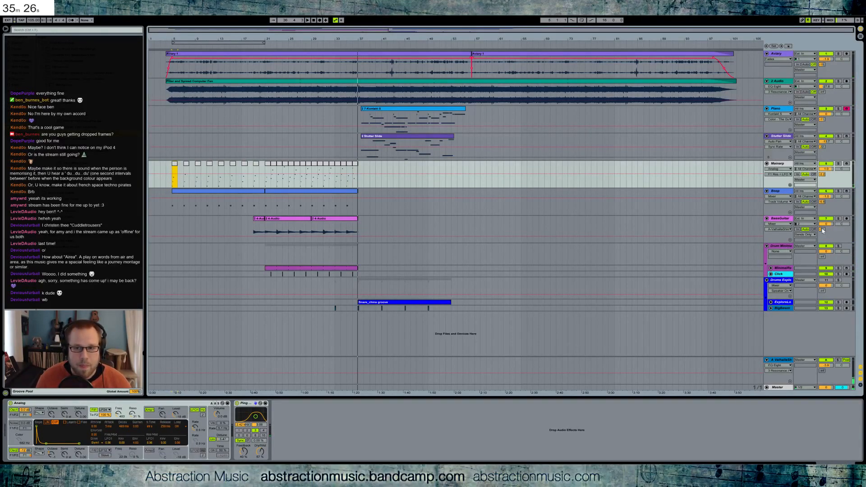
pyautogui.click(258, 221)
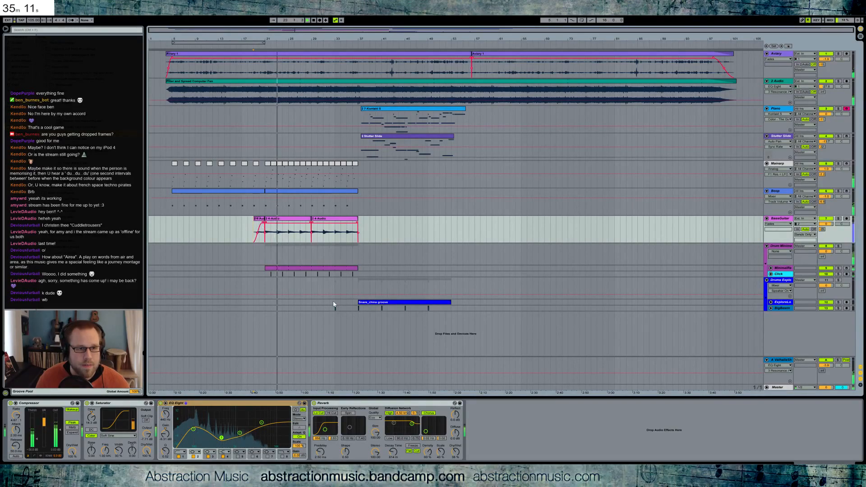
# Step: Move the Snare_chime-groove clip and its boom hits to start at bar 39, with the lead-in boom hit at bar 37
pyautogui.moveTo(334, 304); pyautogui.dragTo(451, 309)
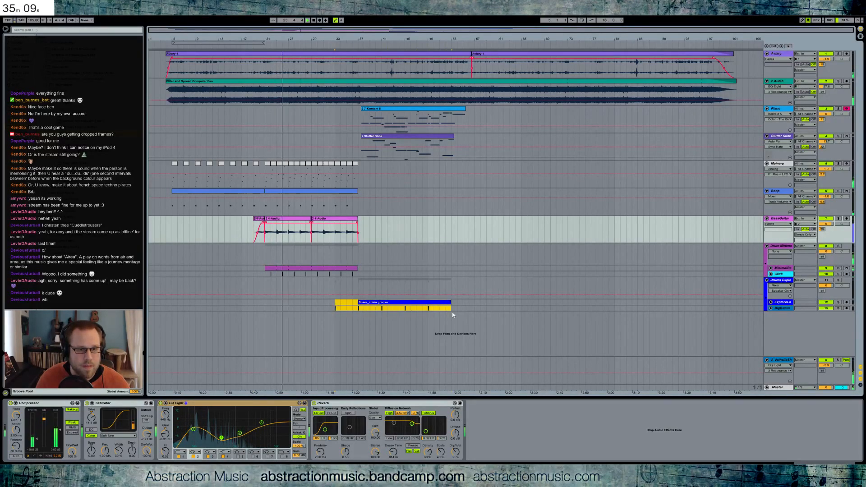
pyautogui.click(341, 304)
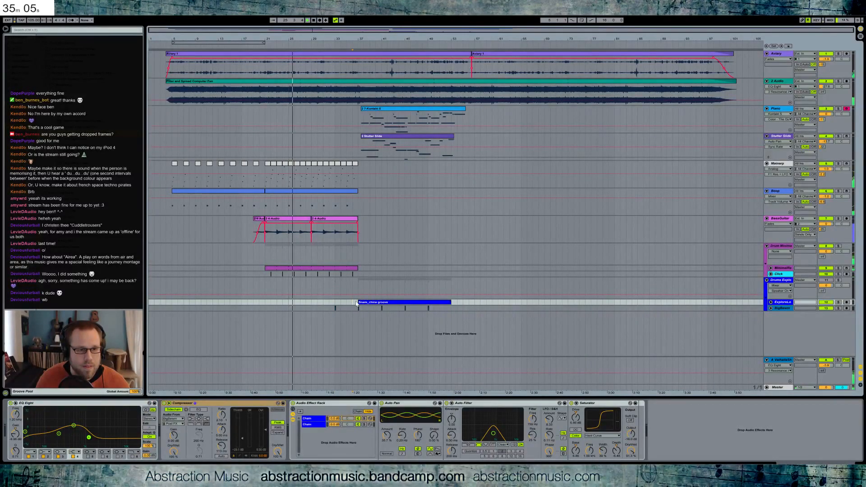
pyautogui.moveTo(359, 309); pyautogui.dragTo(452, 310)
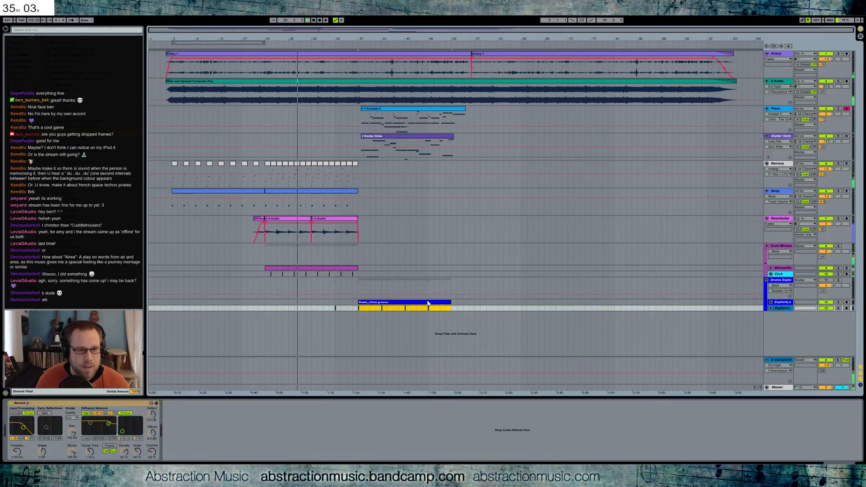
pyautogui.keyDown('shift'); pyautogui.click(339, 305); pyautogui.keyUp('shift')
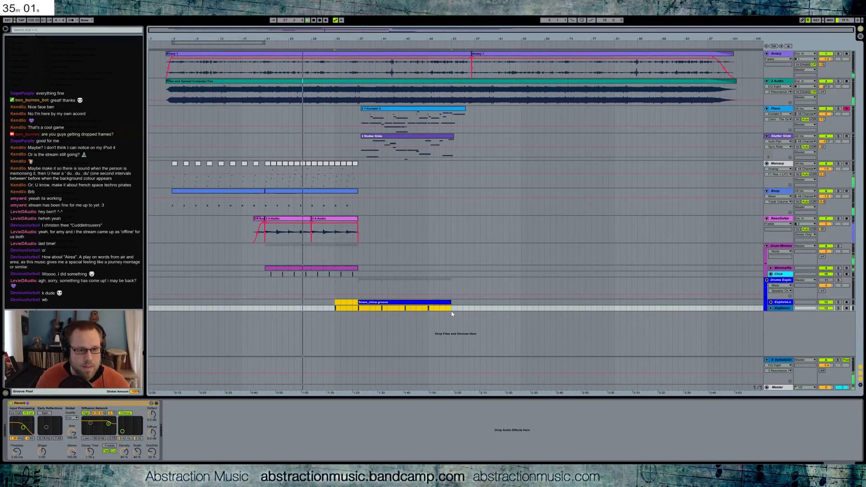
pyautogui.moveTo(441, 304); pyautogui.dragTo(465, 303)
pyautogui.click(375, 303)
pyautogui.moveTo(413, 307); pyautogui.dragTo(455, 303)
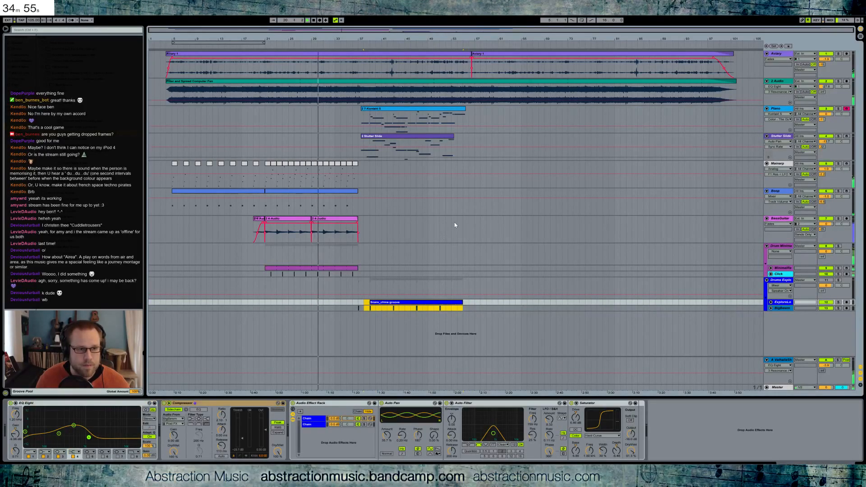
# Step: Move the Piano clip and the Slide clip below it together so both start at bar 39
pyautogui.click(387, 110)
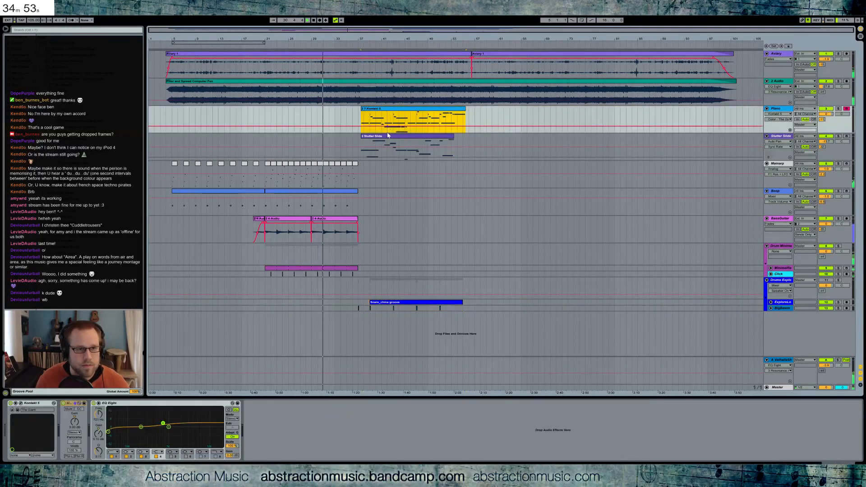
pyautogui.keyDown('shift'); pyautogui.click(388, 136); pyautogui.keyUp('shift')
pyautogui.moveTo(383, 109); pyautogui.dragTo(392, 111)
# Step: Copy the preceding section's Memarp, Beep, BassGuitar and minimal drum clips to bar 39, and fill the Memarp gap at bar 37
pyautogui.moveTo(361, 30); pyautogui.dragTo(361, 47)
pyautogui.moveTo(246, 165); pyautogui.dragTo(379, 278)
pyautogui.hotkey('ctrl', 'c')
pyautogui.click(395, 180)
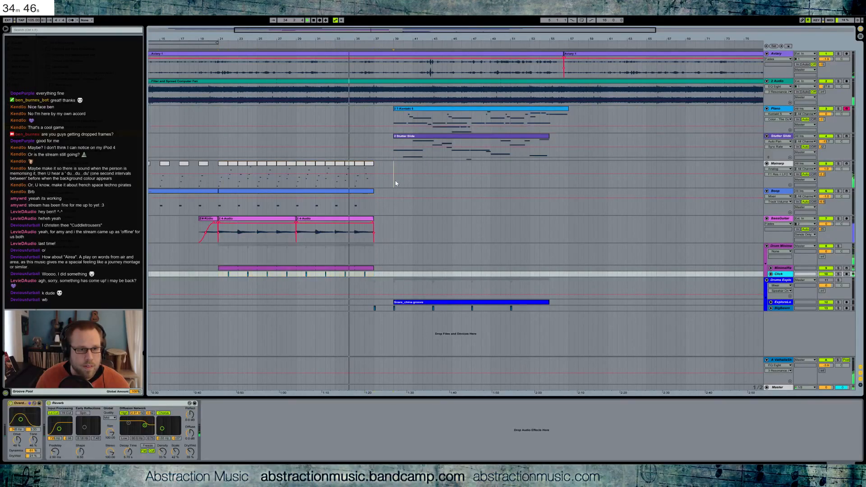
pyautogui.hotkey('ctrl', 'v')
pyautogui.click(343, 164)
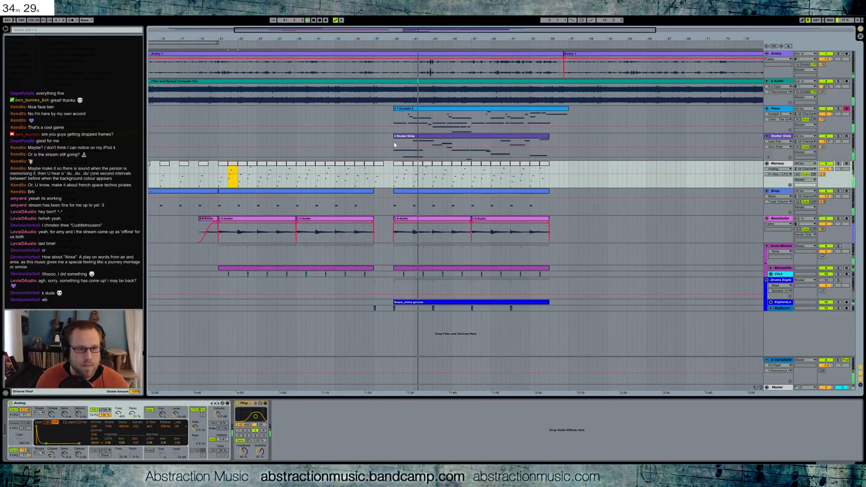
# Step: Move the Slide clip out of the section to bar 81
pyautogui.moveTo(421, 26); pyautogui.dragTo(388, 136)
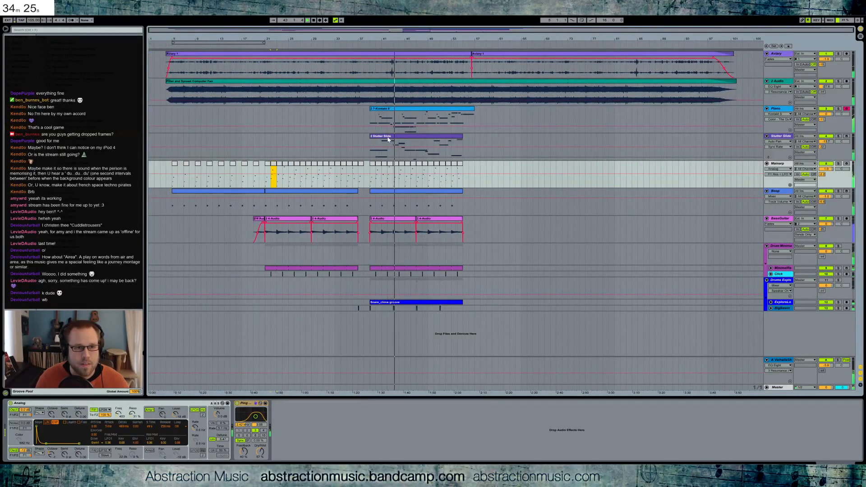
pyautogui.click(390, 141)
pyautogui.moveTo(436, 142); pyautogui.dragTo(636, 146)
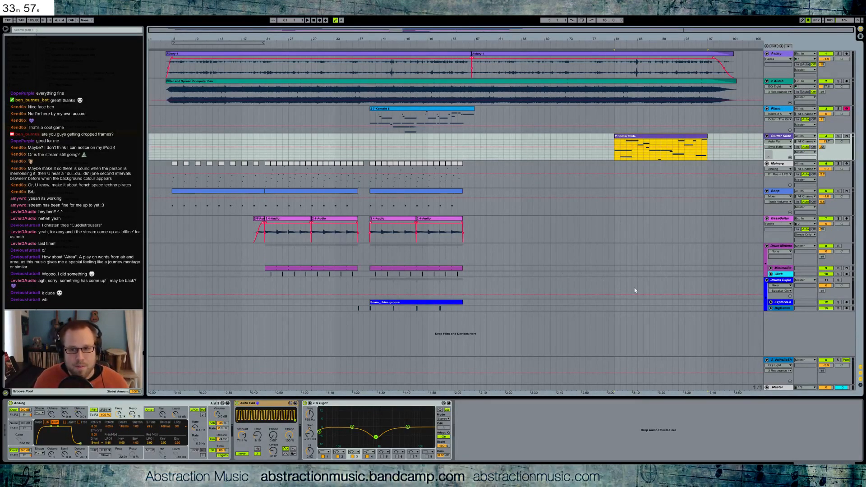
# Step: Play the arrangement from bar 34 and unfold the ExploreLo drum track to show its waveform
pyautogui.click(828, 281)
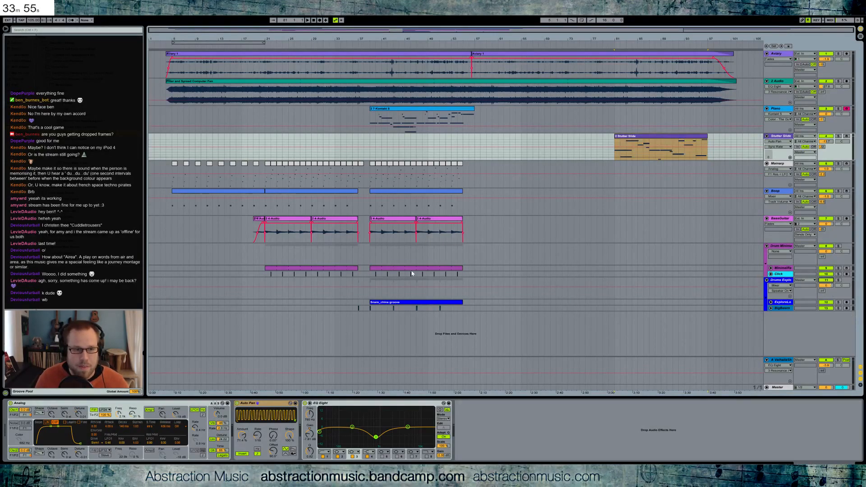
pyautogui.moveTo(404, 30); pyautogui.dragTo(397, 29)
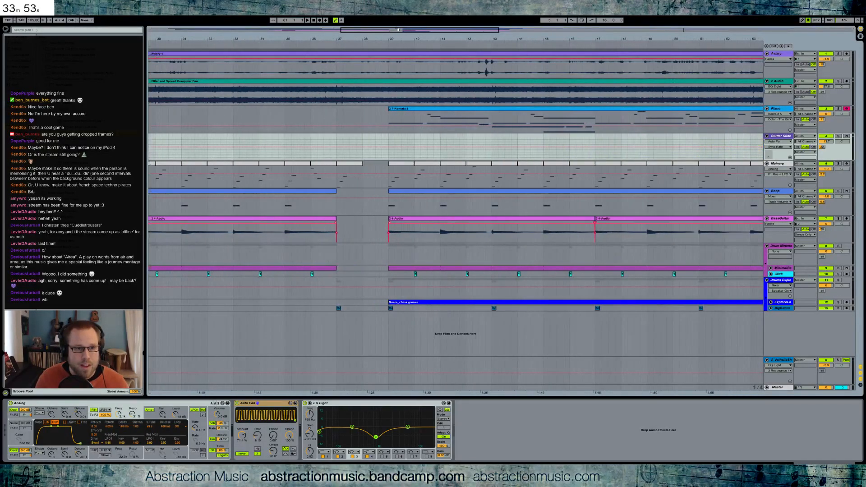
pyautogui.click(261, 45)
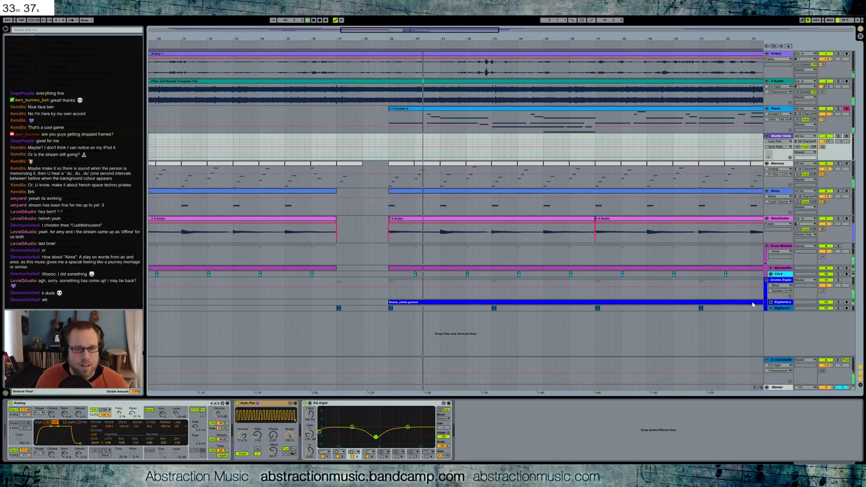
pyautogui.click(771, 302)
pyautogui.click(776, 305)
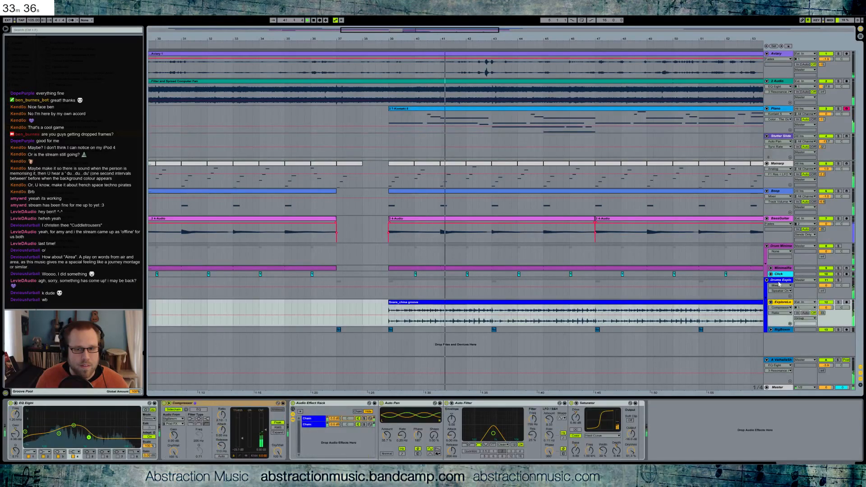
pyautogui.click(774, 285)
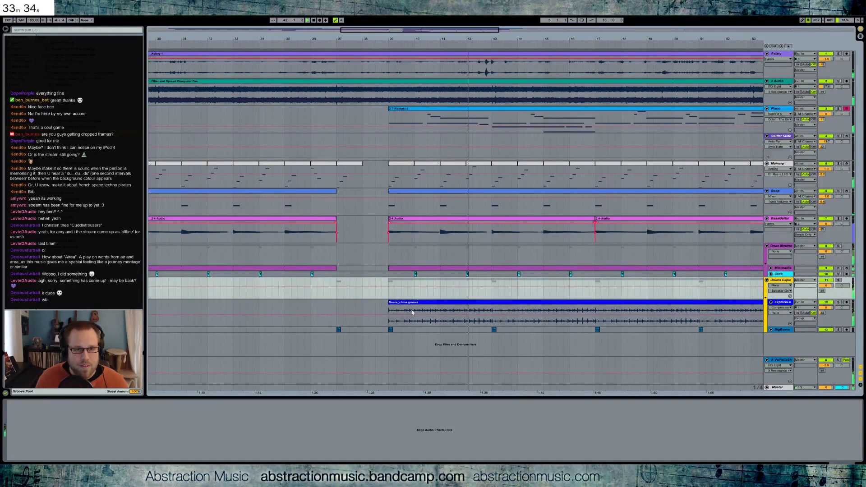
# Step: Add a Utility device at the end of the ExploreLo track's effect chain and show its Gain automation
pyautogui.moveTo(382, 302)
pyautogui.mouseDown()
pyautogui.moveTo(336, 302)
pyautogui.moveTo(386, 303)
pyautogui.mouseUp()
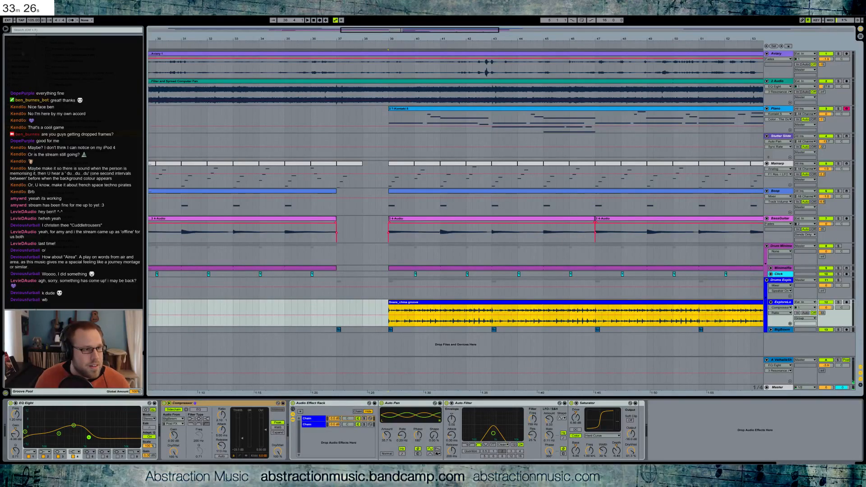
pyautogui.click(27, 62)
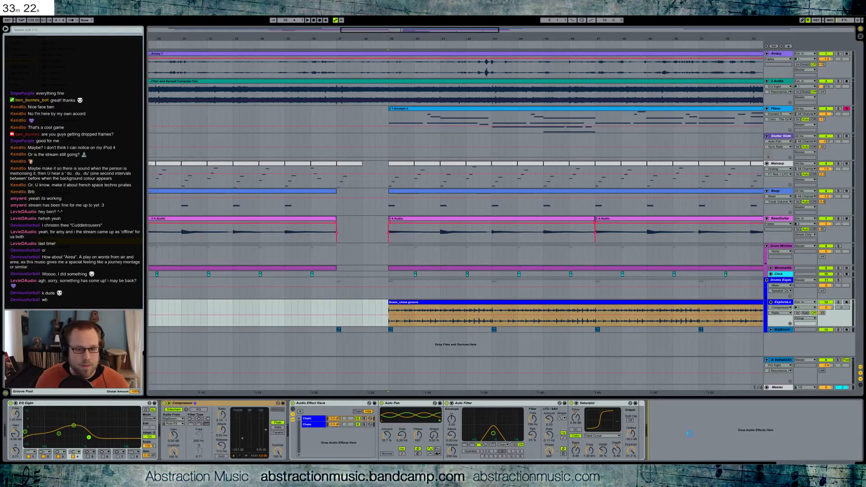
pyautogui.moveTo(689, 434); pyautogui.dragTo(681, 430)
pyautogui.click(662, 422)
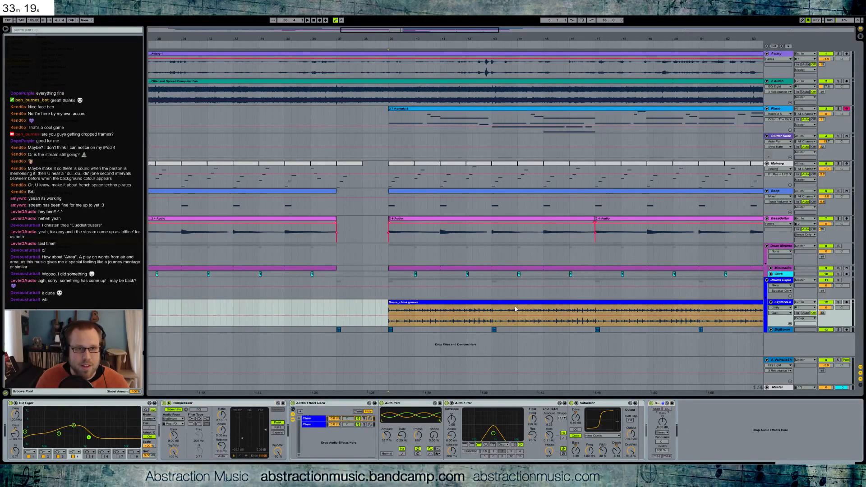
# Step: Automate the Utility gain to fade the drum groove in from bar 39 to bar 43, and play it back
pyautogui.moveTo(492, 321); pyautogui.dragTo(427, 321)
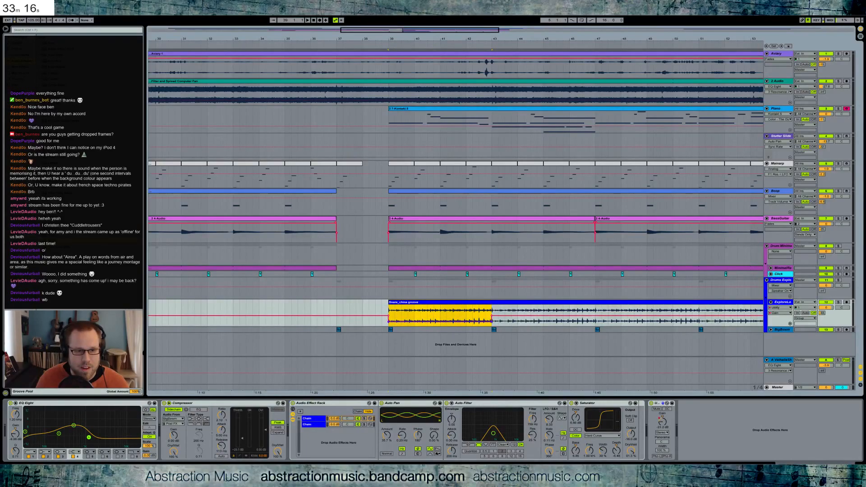
pyautogui.click(389, 317)
pyautogui.press('space')
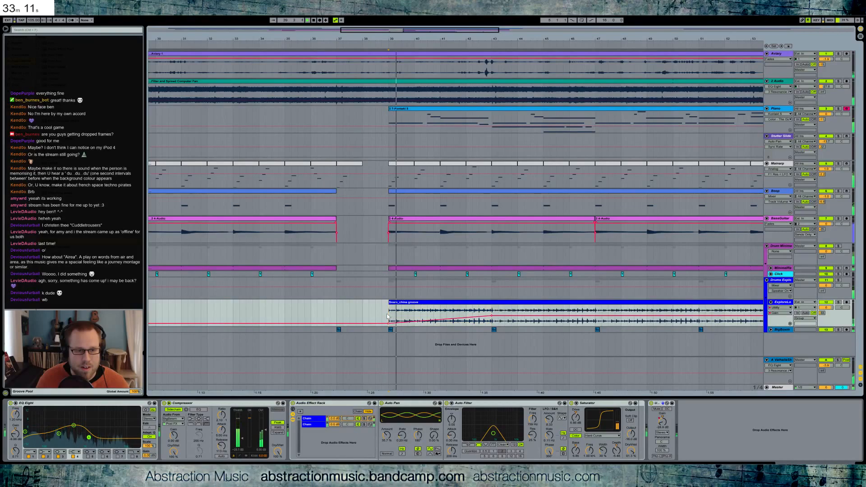
# Step: Copy the boom hit at bar 37 to bars 29, 21, 25 and 33 on the BigBoom track
pyautogui.click(338, 329)
pyautogui.press('-')
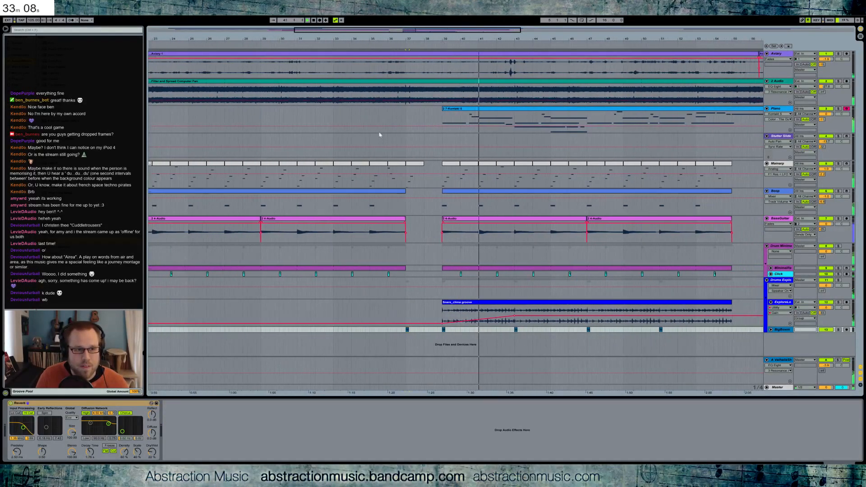
pyautogui.click(262, 330)
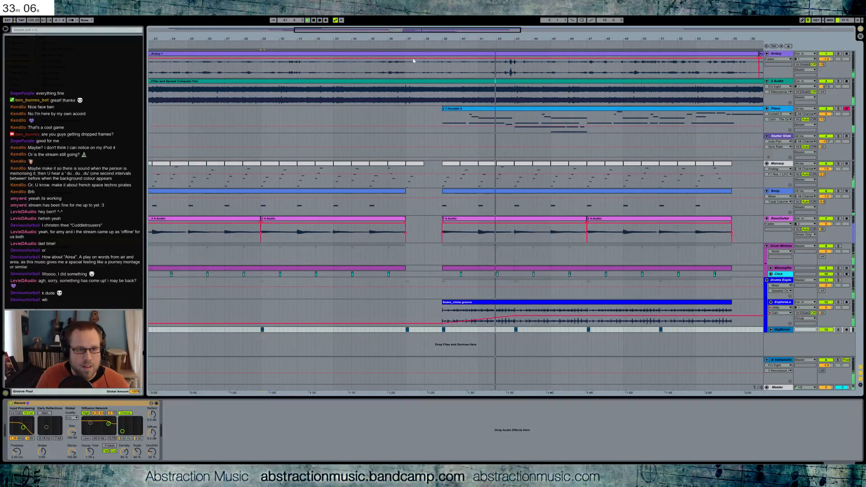
pyautogui.moveTo(426, 32); pyautogui.dragTo(346, 32)
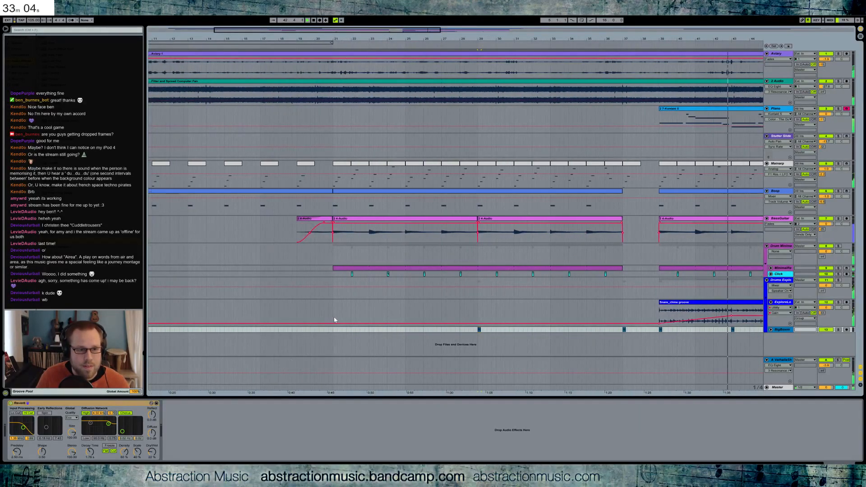
pyautogui.click(334, 329)
pyautogui.click(407, 330)
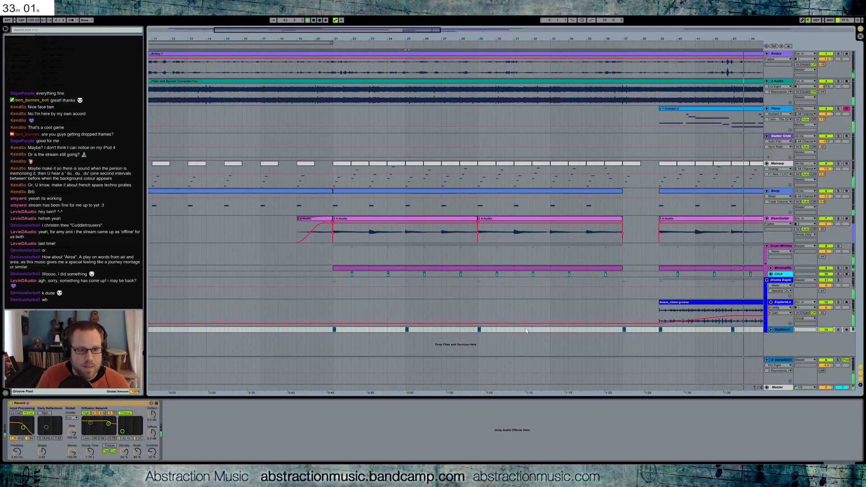
pyautogui.click(552, 330)
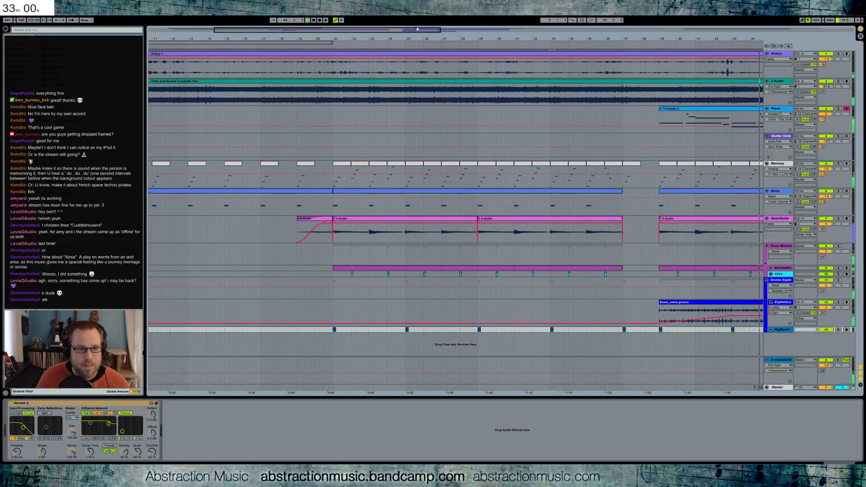
# Step: Listen through the section from bar 39 and place the insert marker at the Piano clip's end, bar 57
pyautogui.moveTo(431, 30); pyautogui.dragTo(542, 30)
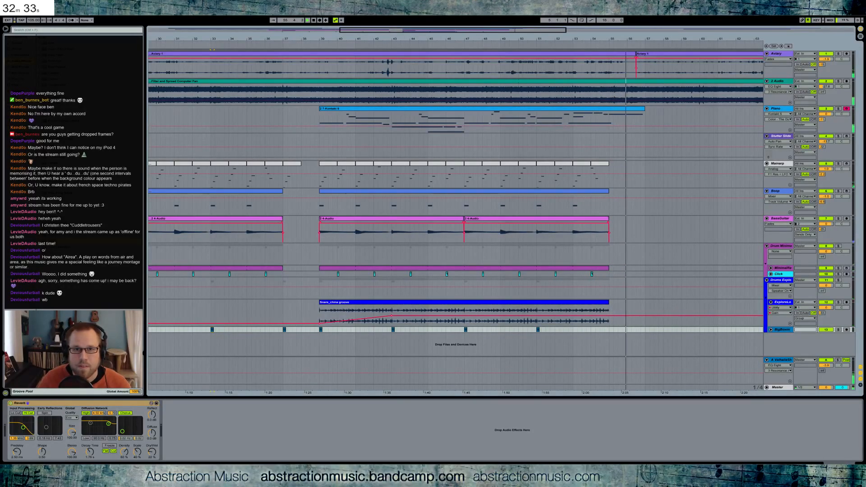
pyautogui.click(642, 113)
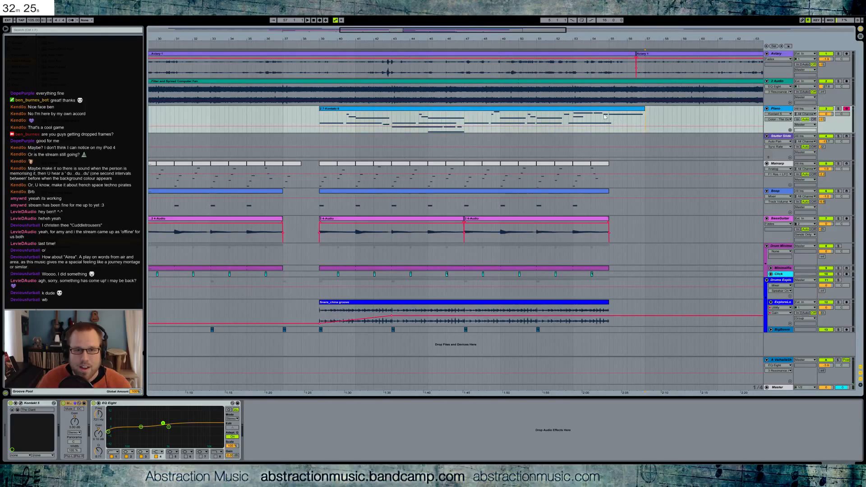
# Step: Copy the Piano clip that starts at bar 39 to bar 81, aligned with the start of the Stutter Slide clip
pyautogui.moveTo(536, 33); pyautogui.dragTo(656, 33)
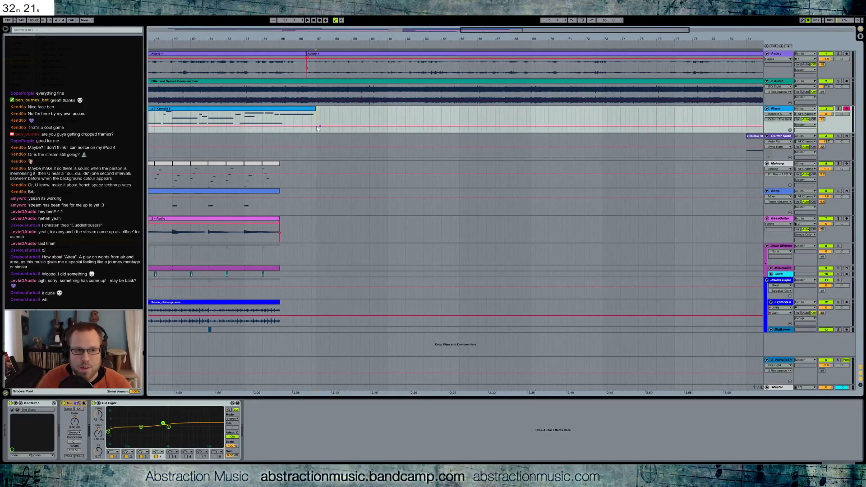
pyautogui.moveTo(315, 122); pyautogui.dragTo(671, 307)
pyautogui.moveTo(560, 30)
pyautogui.mouseDown()
pyautogui.moveTo(643, 30)
pyautogui.moveTo(563, 12)
pyautogui.mouseUp()
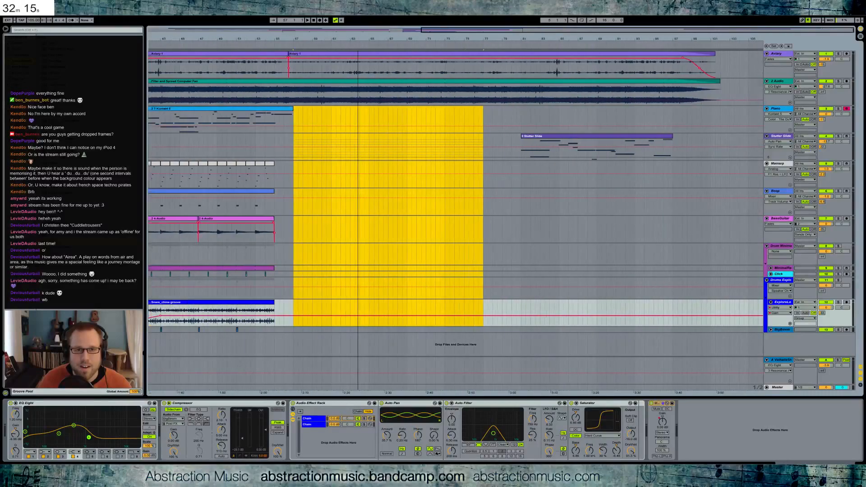
pyautogui.click(276, 112)
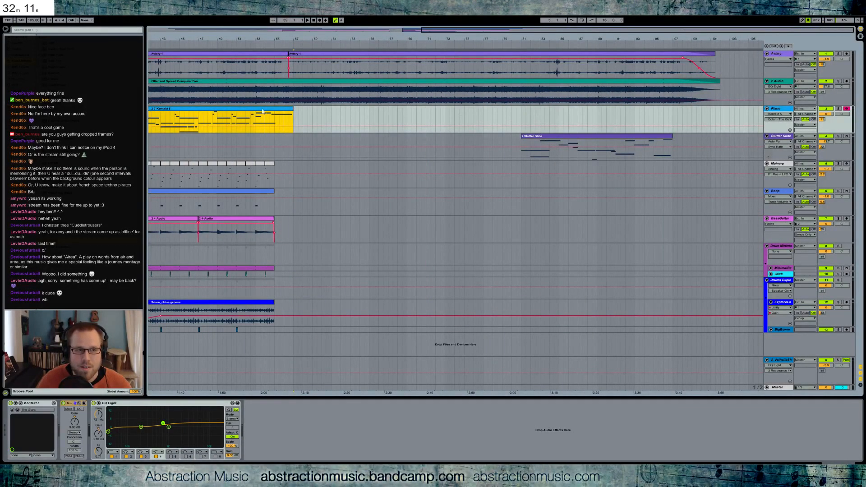
pyautogui.click(520, 120)
pyautogui.hotkey('ctrl', 'v')
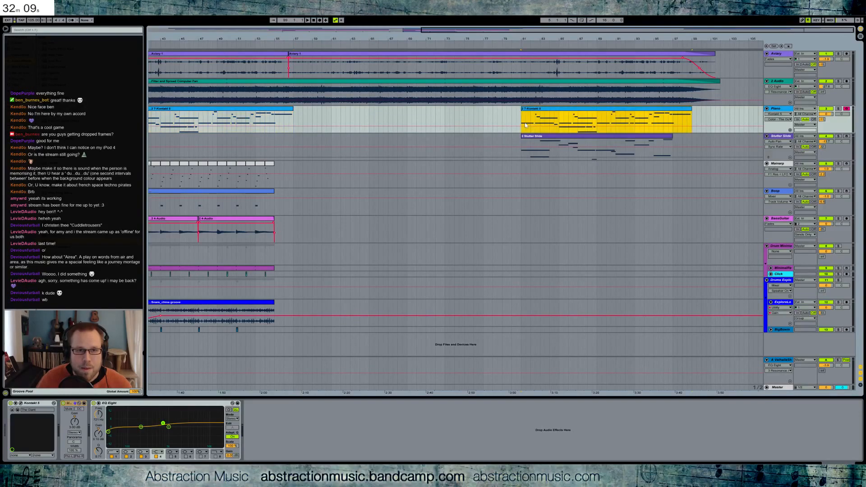
# Step: In the copied Piano clip, delete the low notes in the opening bars and the lower sustained notes from bar 9 onward
pyautogui.doubleClick(562, 113)
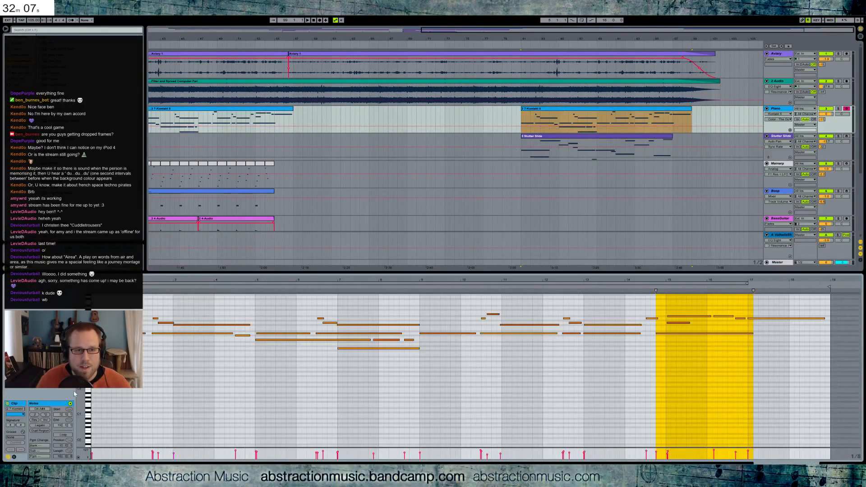
pyautogui.moveTo(96, 331); pyautogui.dragTo(280, 352)
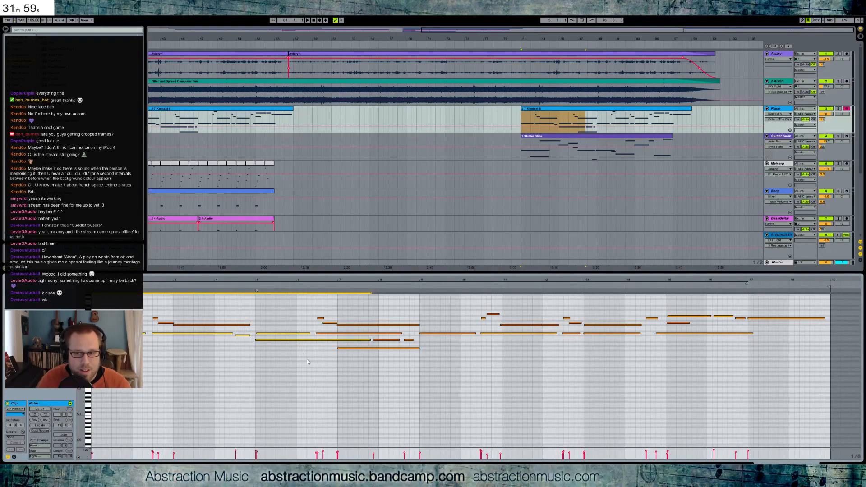
pyautogui.press('Delete')
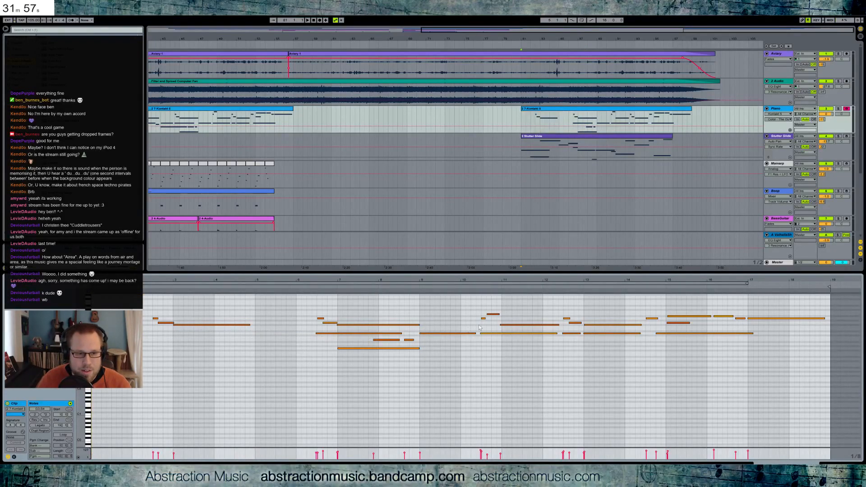
pyautogui.moveTo(456, 332); pyautogui.dragTo(725, 340)
pyautogui.press('Delete')
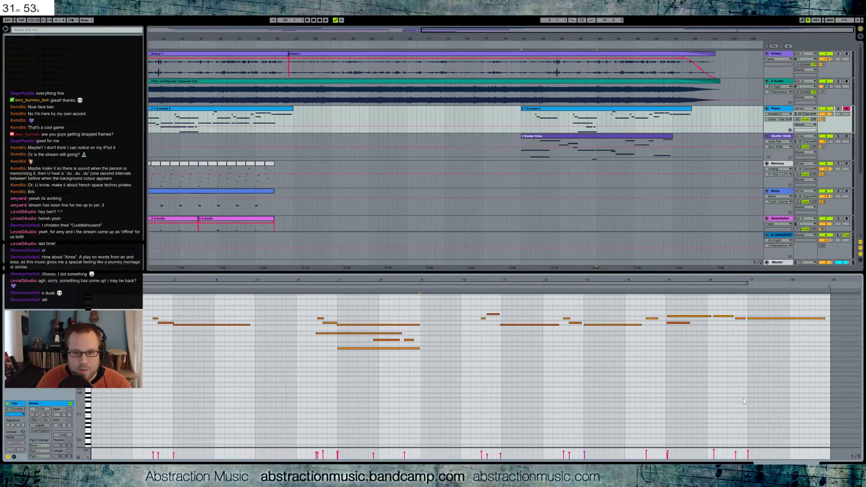
pyautogui.click(827, 464)
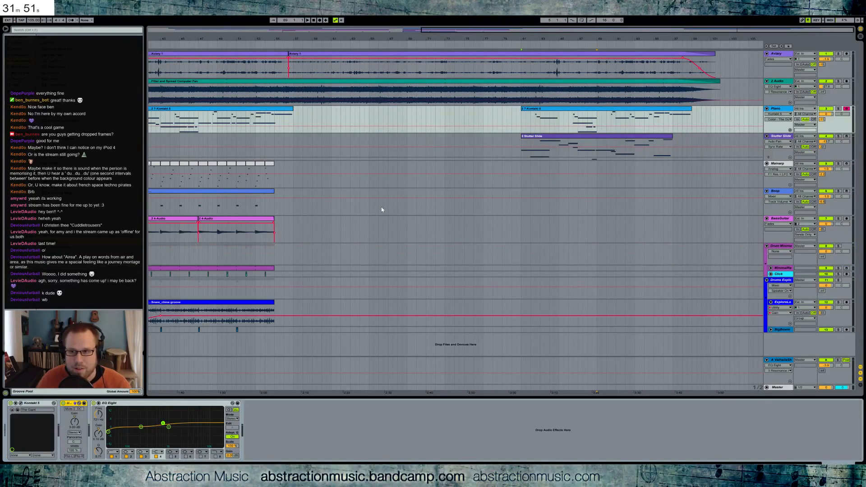
# Step: Play back the copied Piano clip together with the Stutter Slide clip from bar 81
pyautogui.click(526, 112)
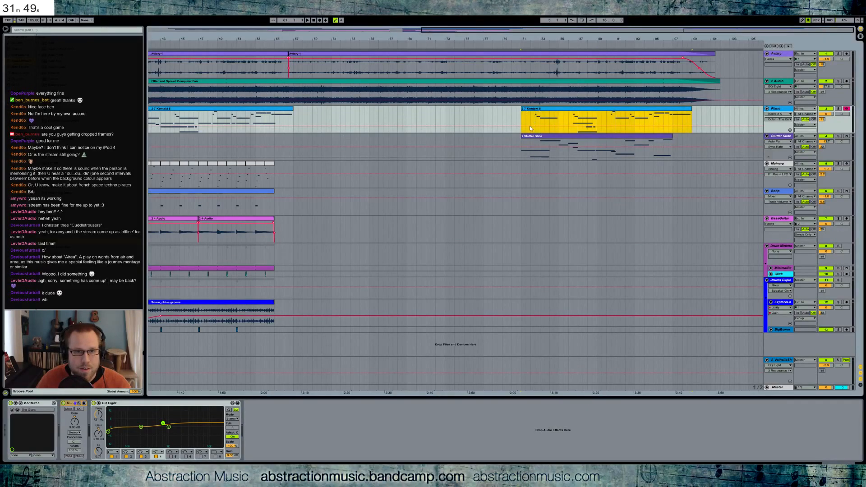
pyautogui.click(534, 139)
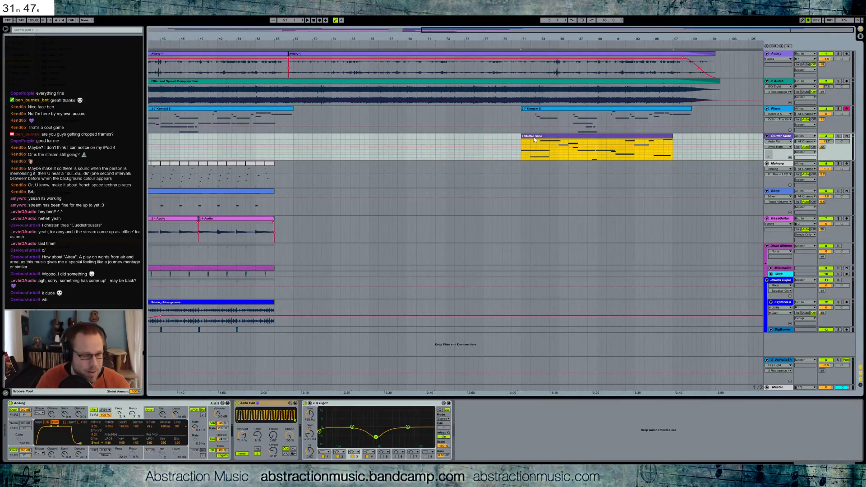
pyautogui.press('space')
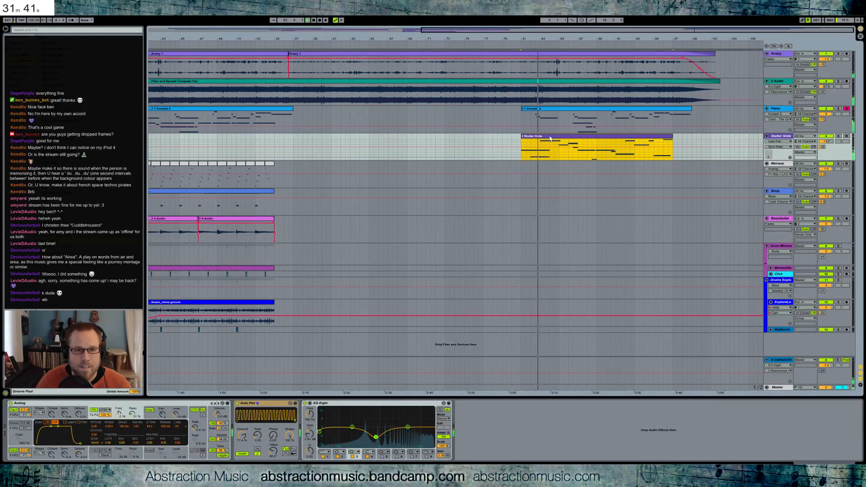
# Step: In the copied Piano clip, delete the lower note leading into bar 7 and add a note about 1.5 bars long at bar 9
pyautogui.doubleClick(580, 123)
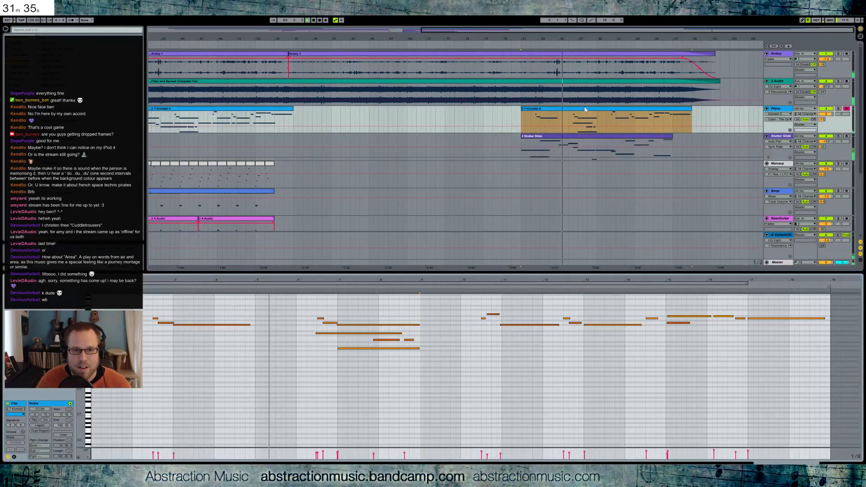
pyautogui.click(327, 334)
pyautogui.press('Delete')
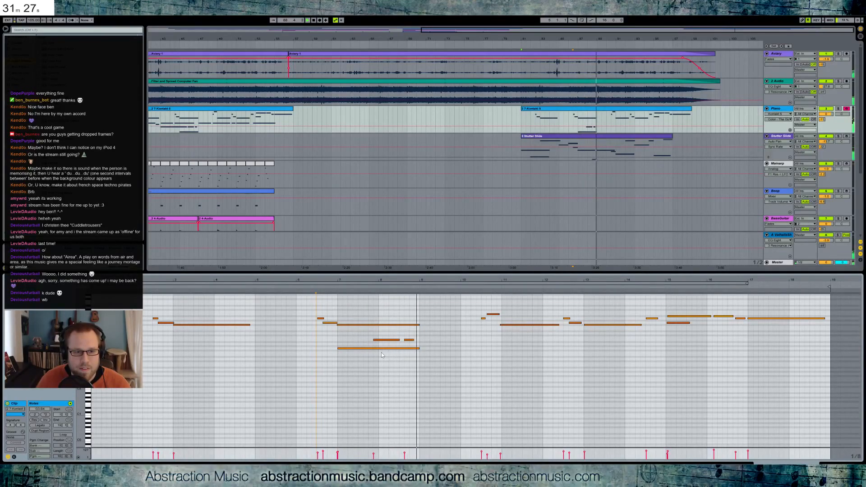
pyautogui.doubleClick(422, 334)
pyautogui.moveTo(423, 333); pyautogui.dragTo(477, 336)
pyautogui.moveTo(477, 334); pyautogui.dragTo(482, 335)
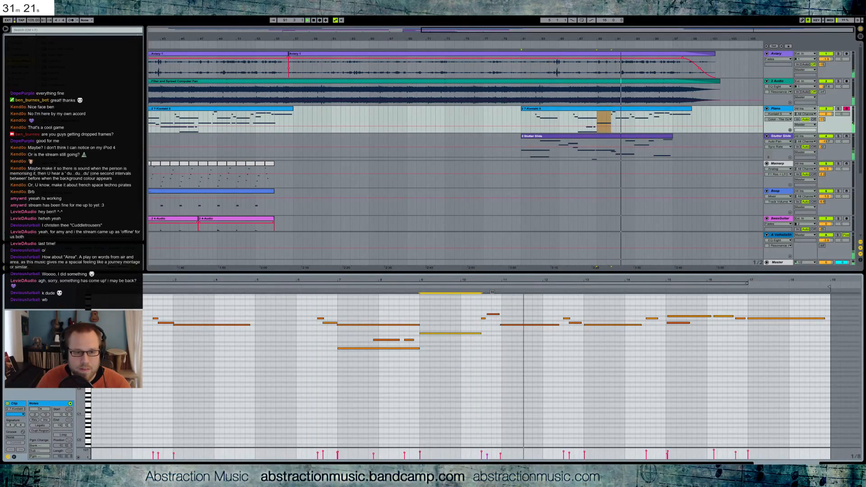
# Step: Lower the long note at bar 13 of the copied Piano clip by two semitones and listen on
pyautogui.click(517, 327)
pyautogui.click(518, 326)
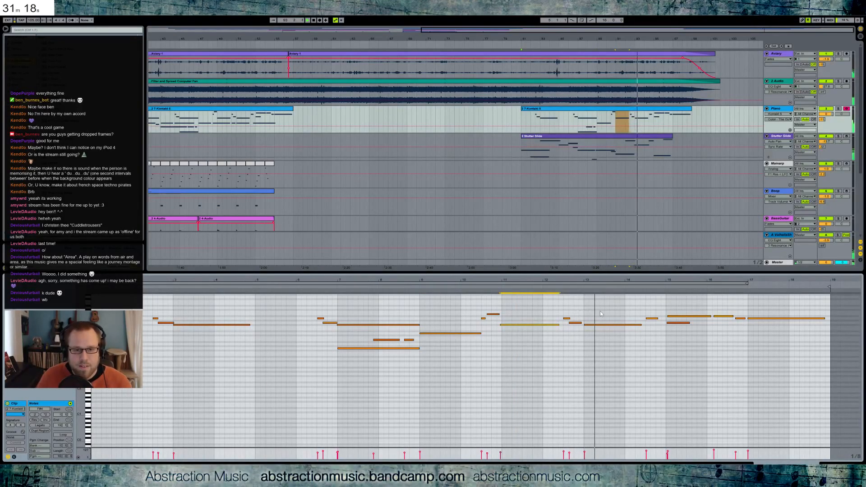
pyautogui.moveTo(611, 329); pyautogui.dragTo(599, 312)
pyautogui.press('Down')
pyautogui.press('Down')
pyautogui.click(581, 288)
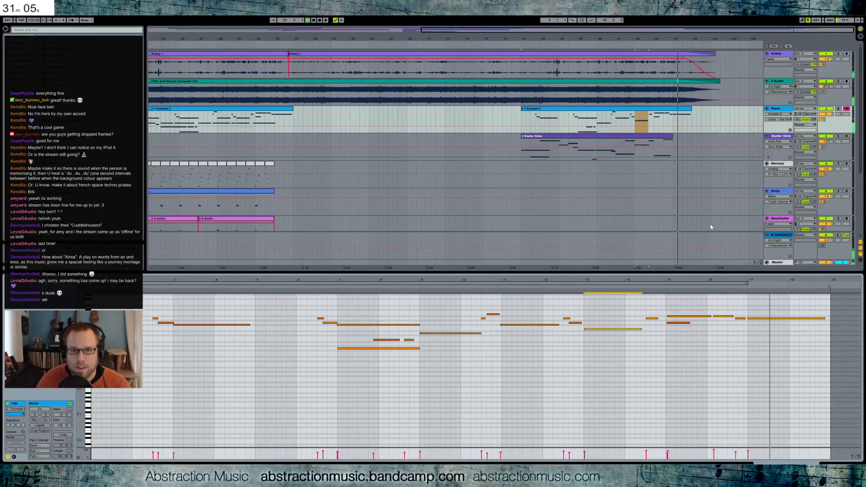
# Step: Extend the Stutter Slide clip to bar 100 and add a closing note about two bars long at its bar 17
pyautogui.click(595, 144)
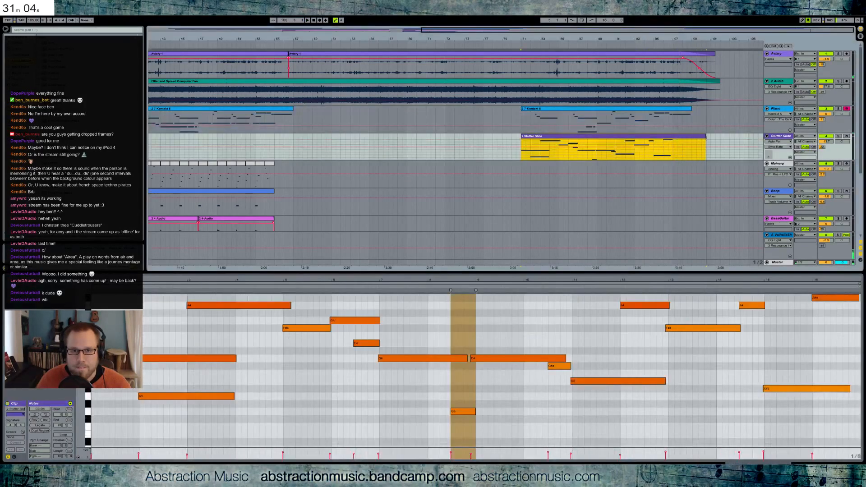
pyautogui.click(667, 360)
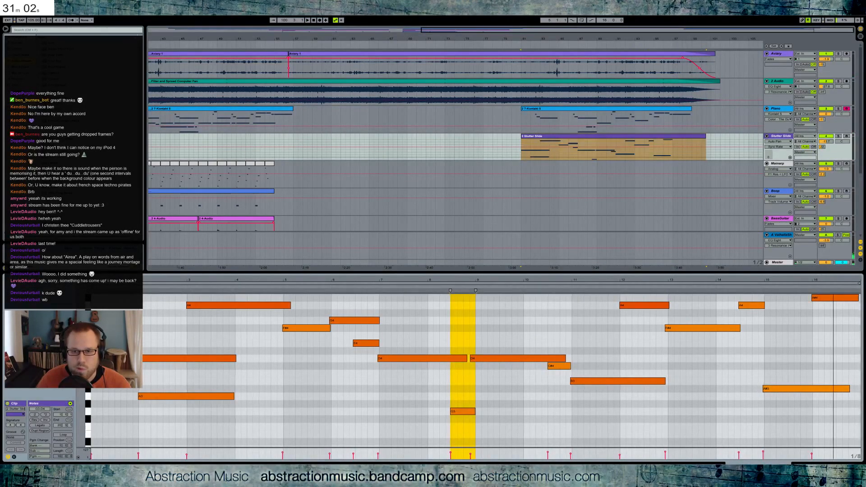
pyautogui.moveTo(828, 280); pyautogui.dragTo(667, 278)
pyautogui.click(693, 361)
pyautogui.hotkey('ctrl', 'v')
pyautogui.press('Left')
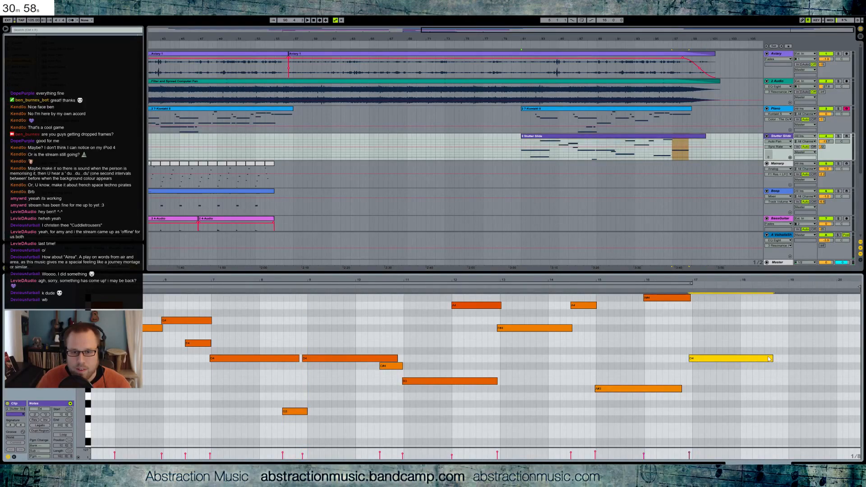
pyautogui.moveTo(773, 359); pyautogui.dragTo(790, 358)
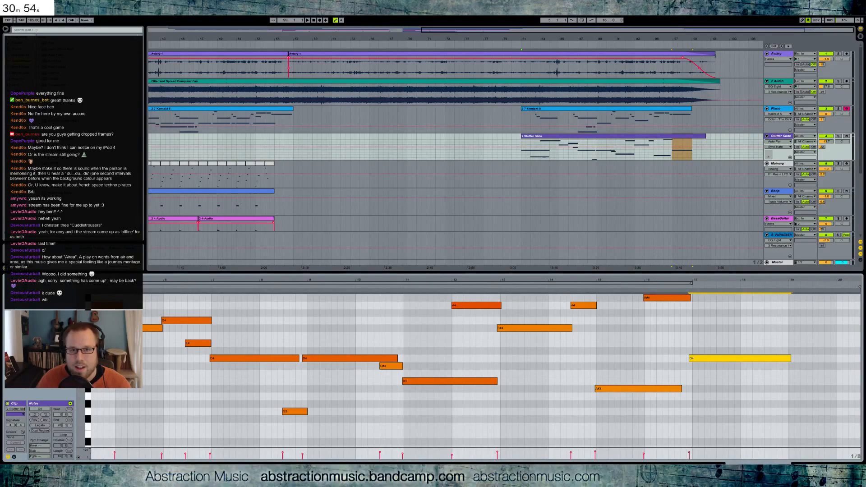
# Step: Shorten the Aviary clip to end at bar 100 and the 2 Audio clip to end at about bar 99
pyautogui.click(716, 75)
pyautogui.moveTo(719, 81); pyautogui.dragTo(696, 81)
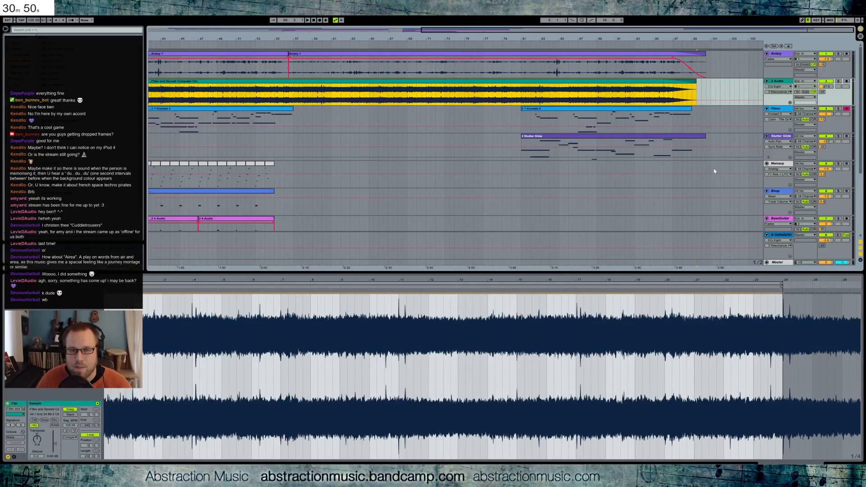
pyautogui.hotkey('shift', 'Tab')
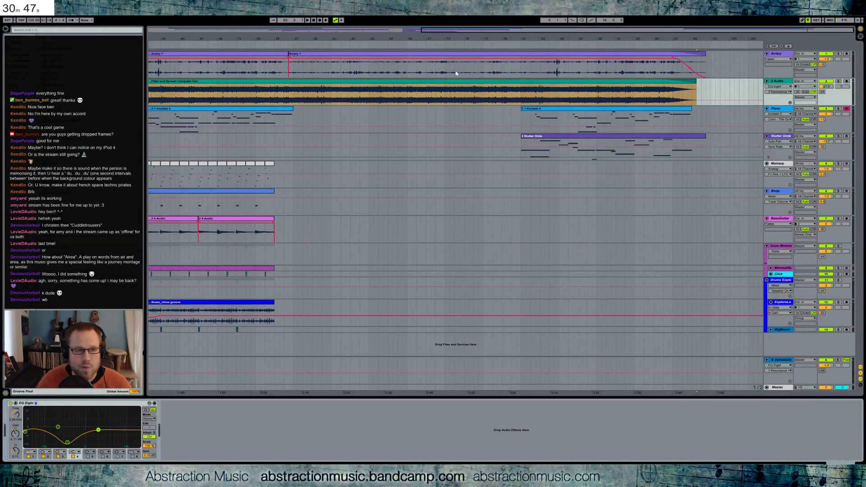
# Step: Copy bars 39 to 55 of the Memarp through BigBoom tracks to bar 81 and play it back
pyautogui.moveTo(477, 31); pyautogui.dragTo(200, 287)
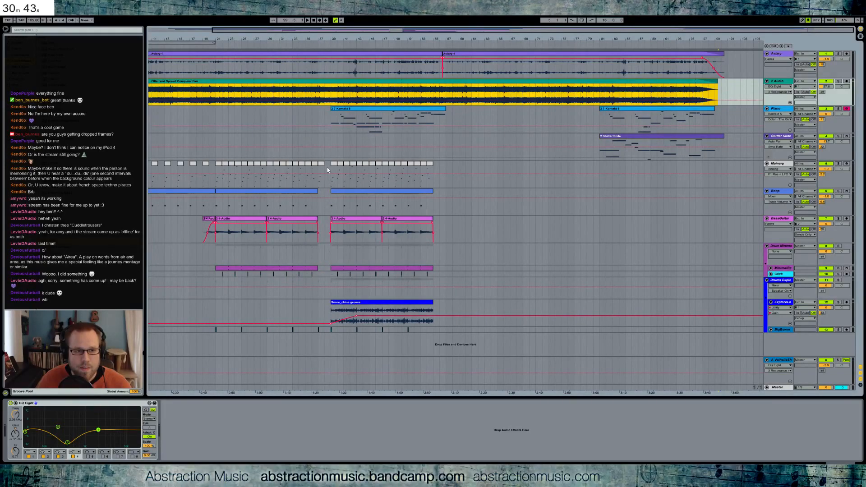
pyautogui.moveTo(331, 171); pyautogui.dragTo(436, 353)
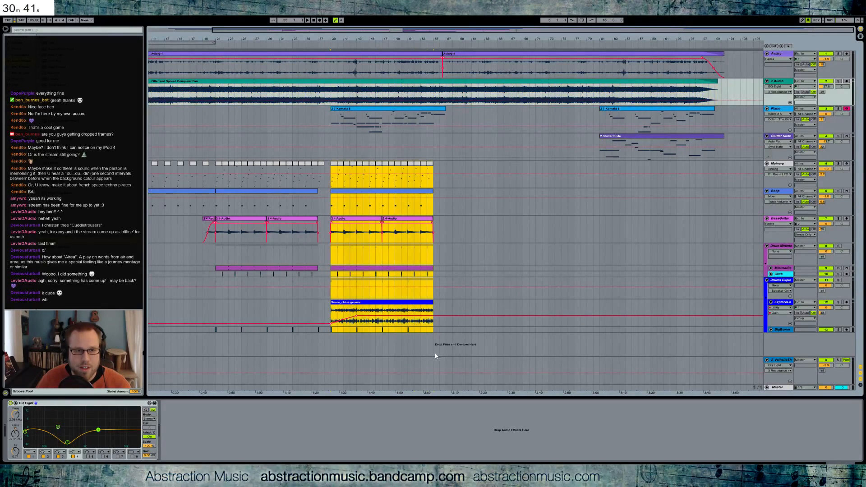
pyautogui.click(599, 165)
pyautogui.hotkey('ctrl', 'v')
pyautogui.press('space')
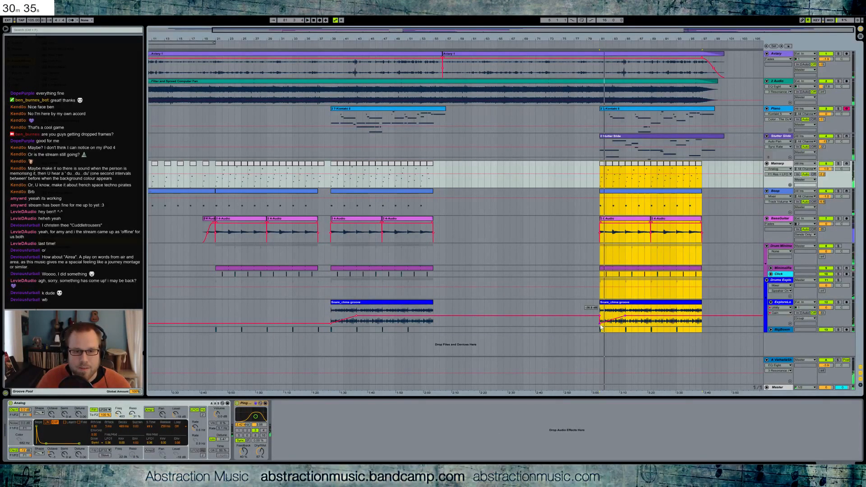
# Step: Remove the copied Gain fade-in at bar 81 on the ExploreLo track and play from that bar
pyautogui.click(600, 325)
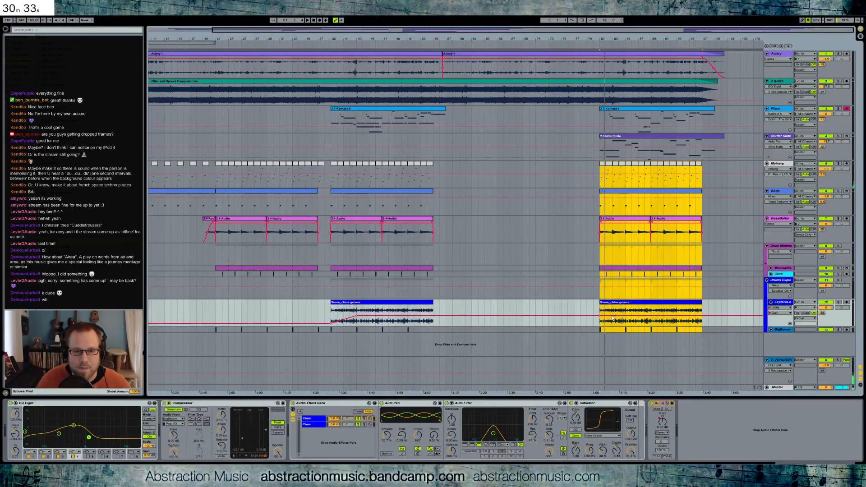
pyautogui.click(601, 120)
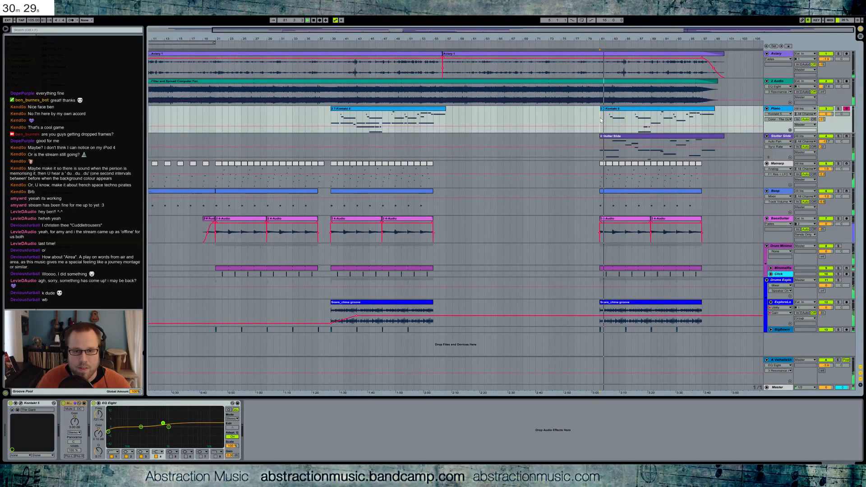
# Step: Fade out the copied drum groove over about its last four bars and the final bass guitar clip over about its last seven bars
pyautogui.click(606, 305)
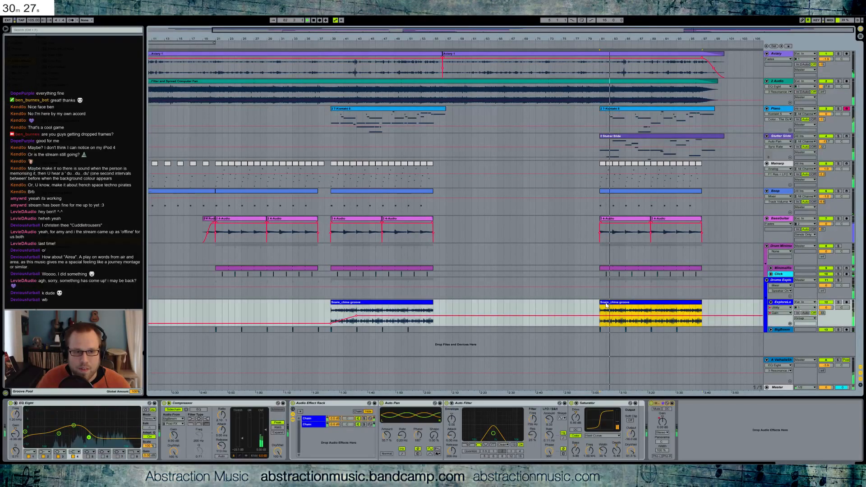
pyautogui.click(602, 307)
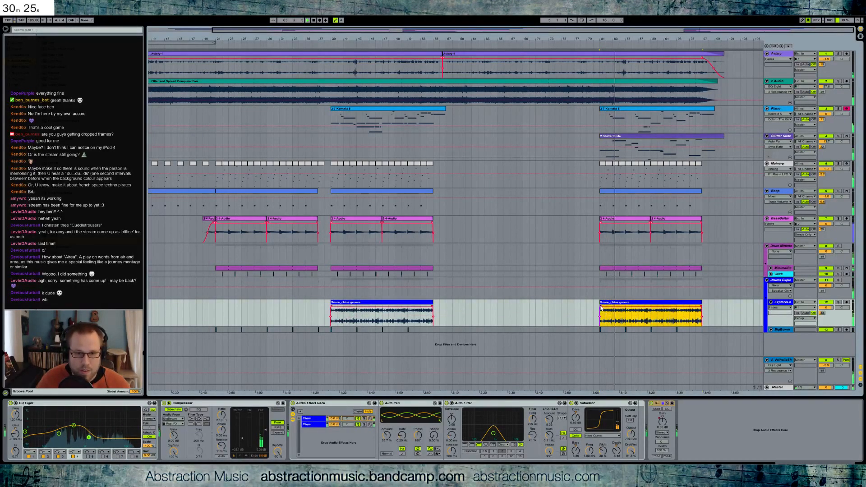
pyautogui.click(601, 308)
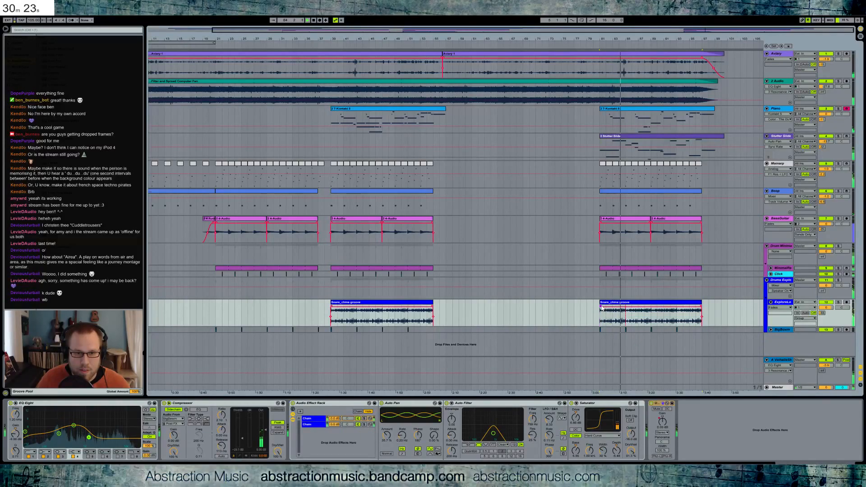
pyautogui.click(601, 302)
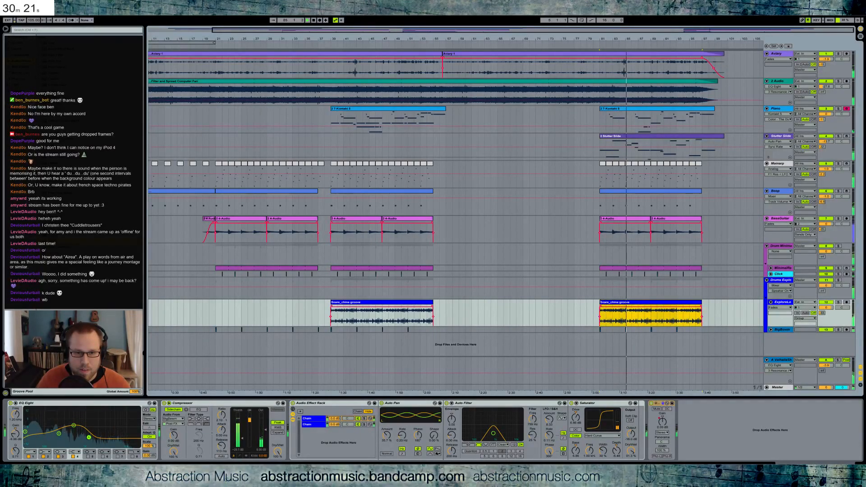
pyautogui.click(703, 308)
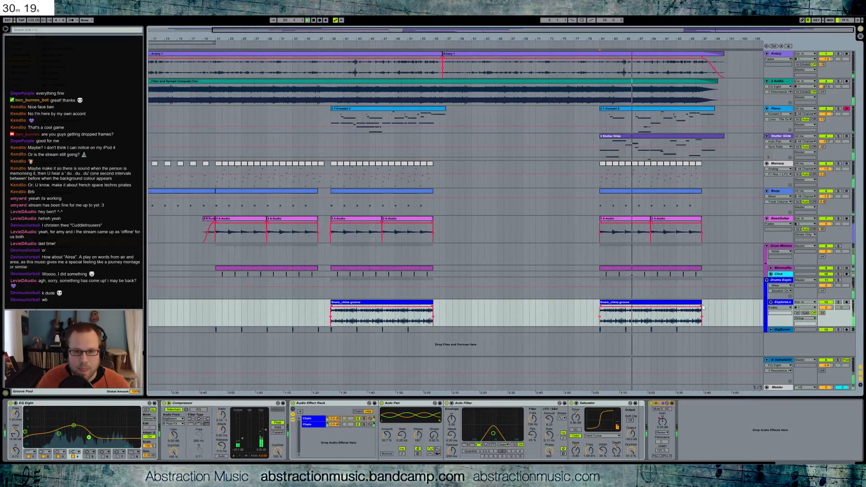
pyautogui.moveTo(702, 306); pyautogui.dragTo(680, 305)
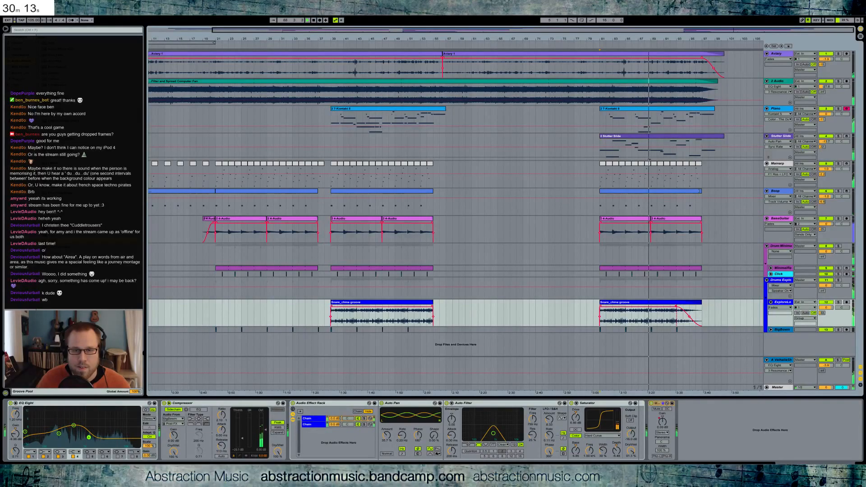
pyautogui.moveTo(701, 224); pyautogui.dragTo(658, 223)
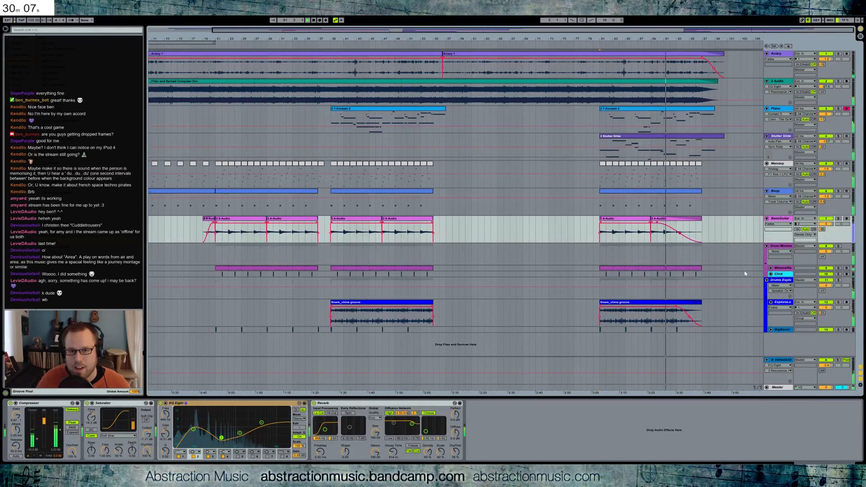
# Step: Add a Utility device to the Drum Minimal group and show its Gain automation, marking about the last three bars before bar 97
pyautogui.click(771, 268)
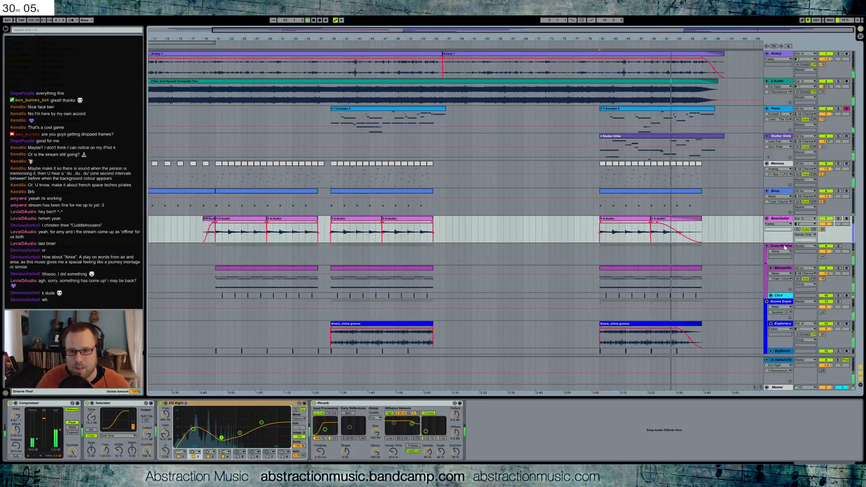
pyautogui.click(784, 247)
pyautogui.moveTo(49, 248); pyautogui.dragTo(52, 438)
pyautogui.click(22, 421)
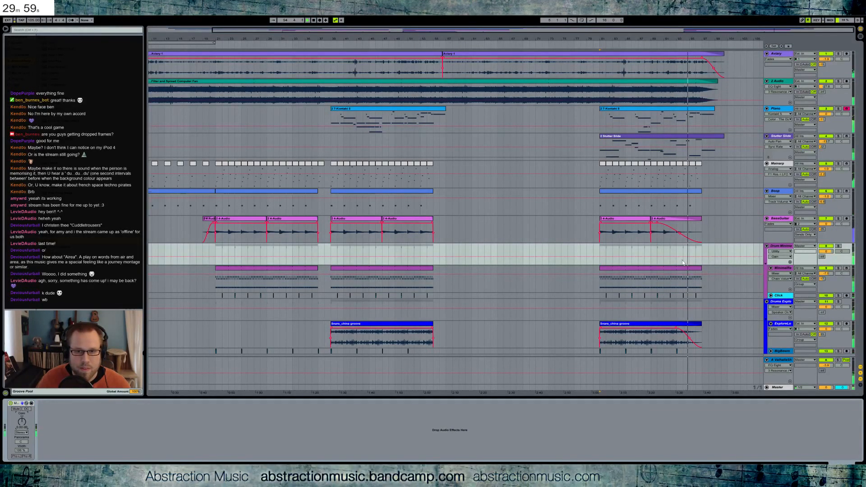
pyautogui.moveTo(683, 262); pyautogui.dragTo(696, 262)
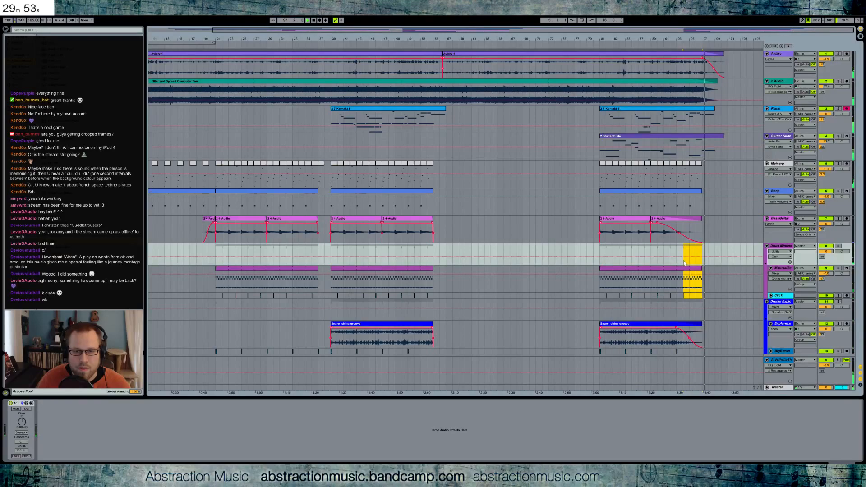
pyautogui.click(683, 263)
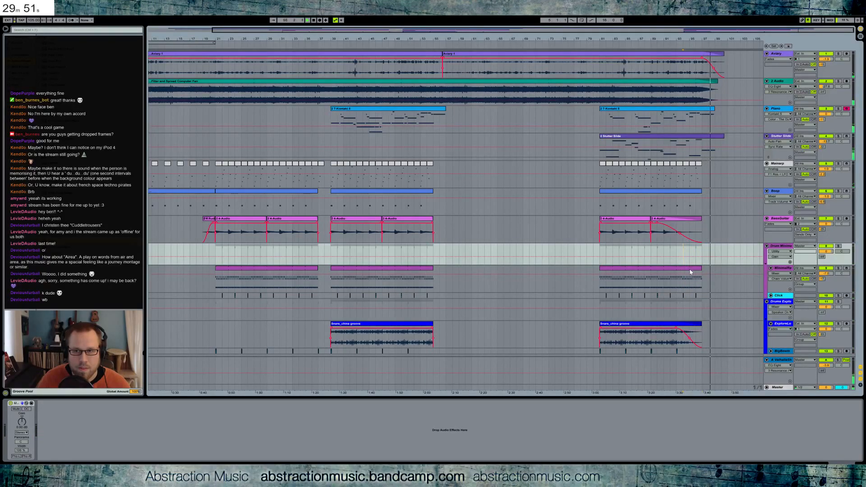
# Step: Fade out the Analog AMP1 level on the Slide synth track from bar 97 to about bar 99 and play the ending
pyautogui.click(720, 142)
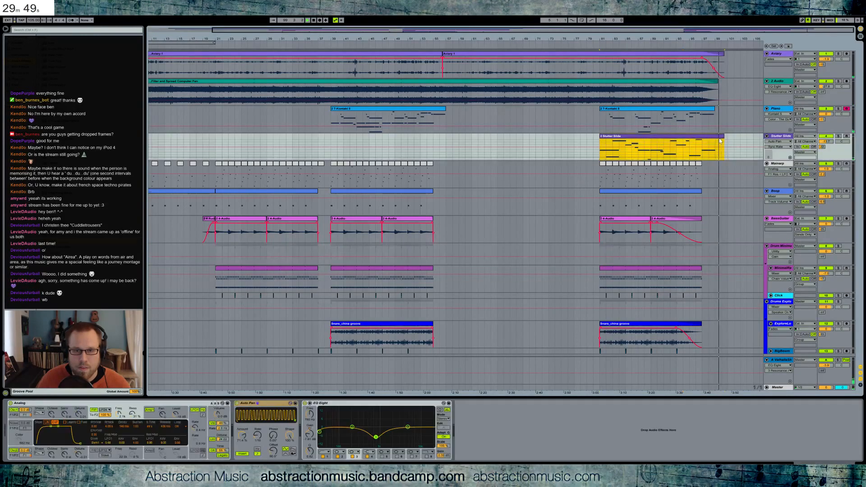
pyautogui.click(175, 415)
pyautogui.click(703, 158)
pyautogui.moveTo(704, 158); pyautogui.dragTo(715, 158)
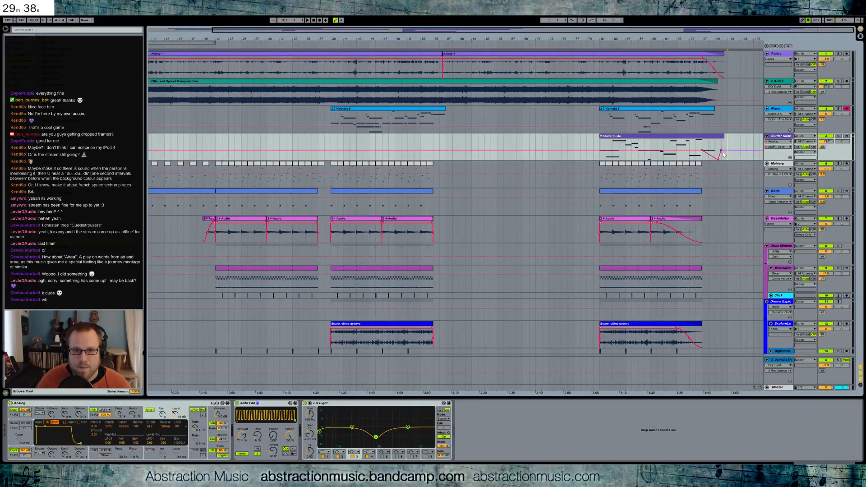
pyautogui.click(700, 143)
pyautogui.press('space')
pyautogui.click(688, 50)
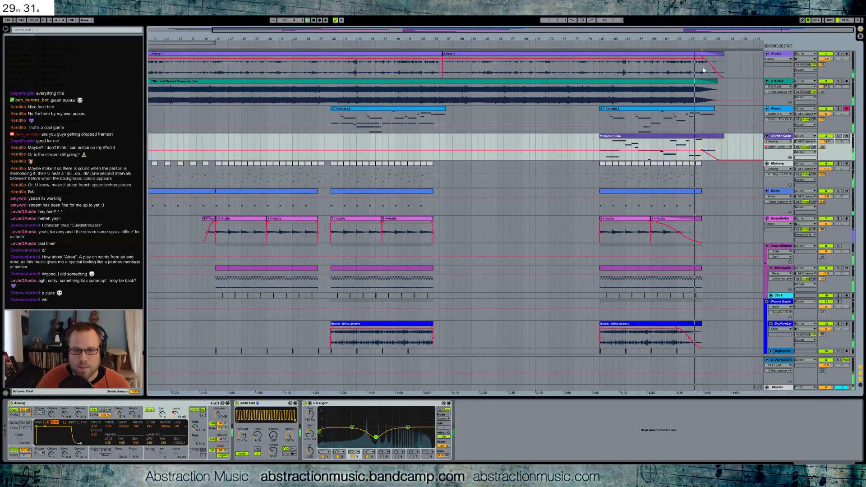
# Step: Extend the final minimal drum clip slightly past bar 97 and play the ending from bar 81
pyautogui.moveTo(634, 39); pyautogui.dragTo(177, 90)
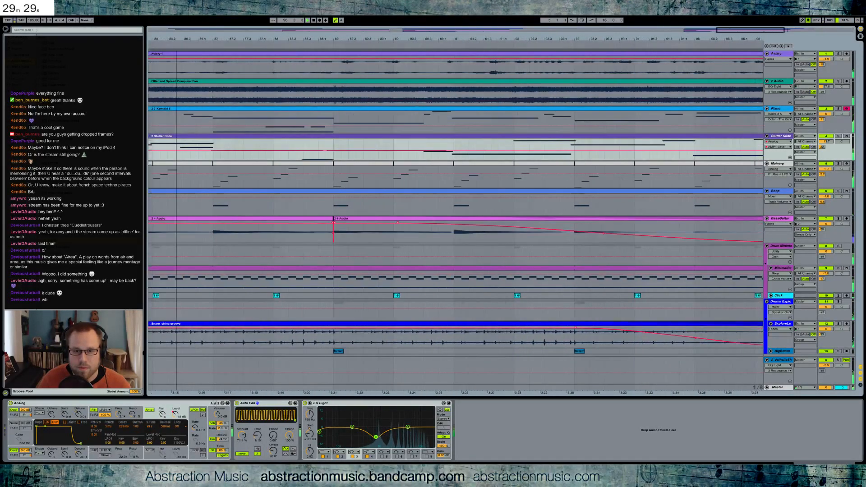
pyautogui.moveTo(503, 269); pyautogui.dragTo(512, 269)
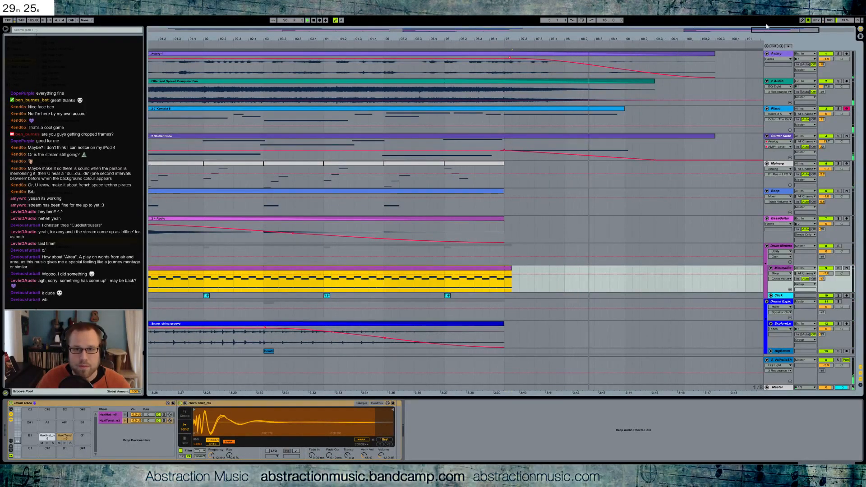
pyautogui.moveTo(767, 29); pyautogui.dragTo(766, 10)
pyautogui.click(582, 157)
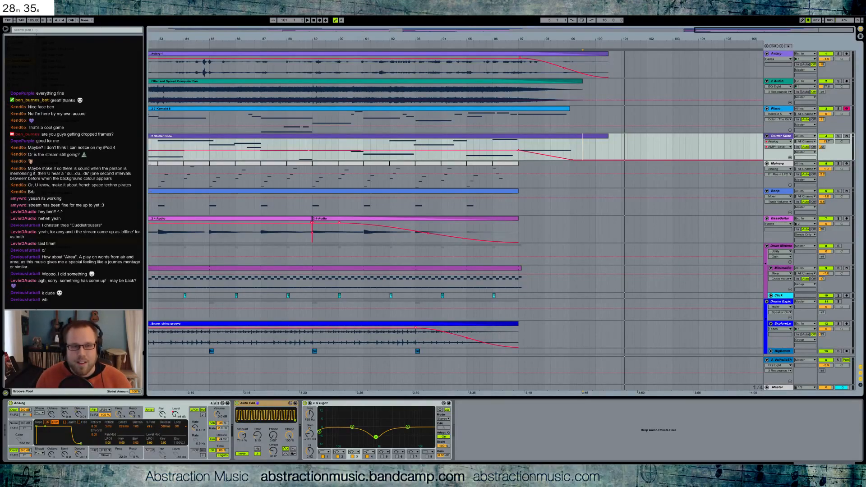
pyautogui.moveTo(701, 30); pyautogui.dragTo(390, 35)
pyautogui.click(479, 42)
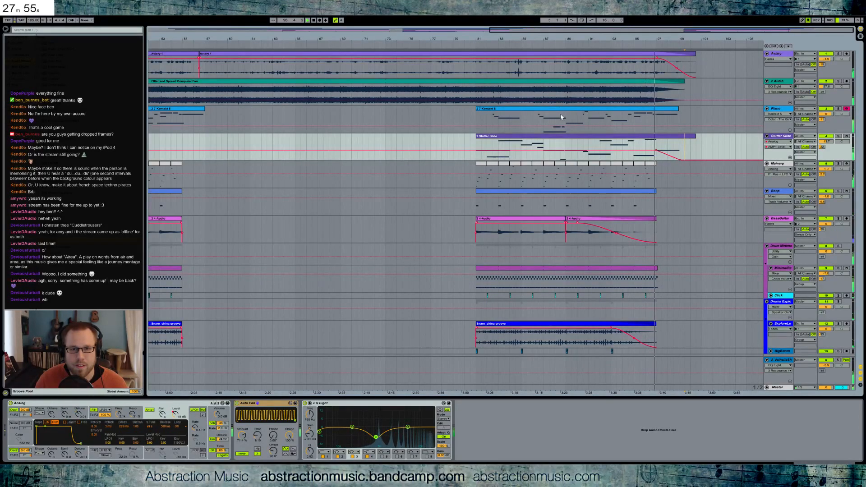
# Step: Open the final piano clip and inspect the short high note and its velocity near the clip's end
pyautogui.click(665, 112)
pyautogui.doubleClick(664, 112)
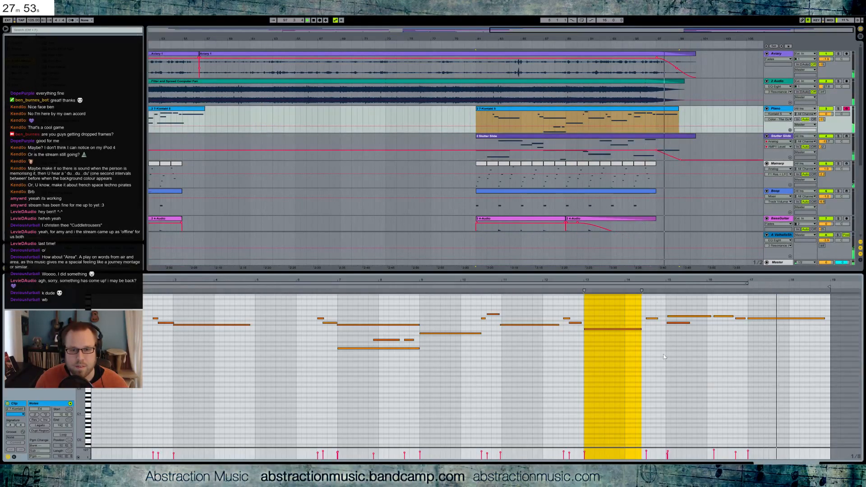
pyautogui.click(697, 350)
pyautogui.click(713, 449)
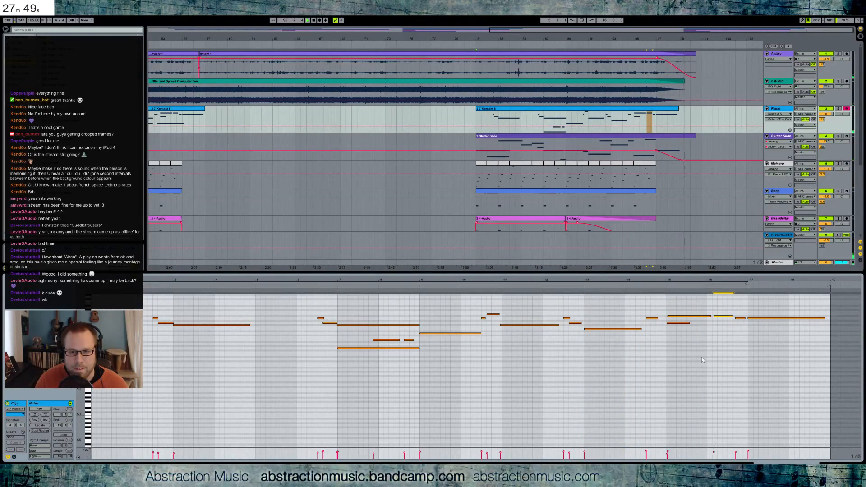
pyautogui.hotkey('shift', 'Tab')
pyautogui.moveTo(550, 40); pyautogui.dragTo(550, 19)
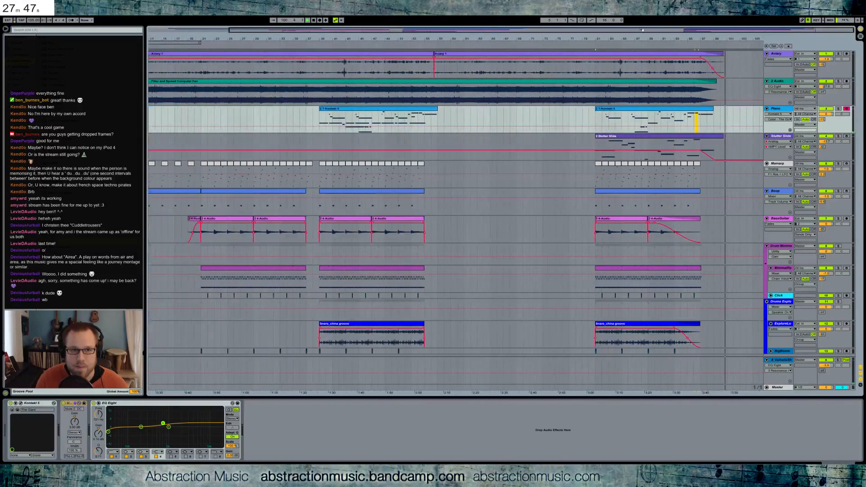
# Step: Play the section from bar 39, copy a Memarp arpeggio clip to bar 55 and open the copy's notes
pyautogui.click(317, 43)
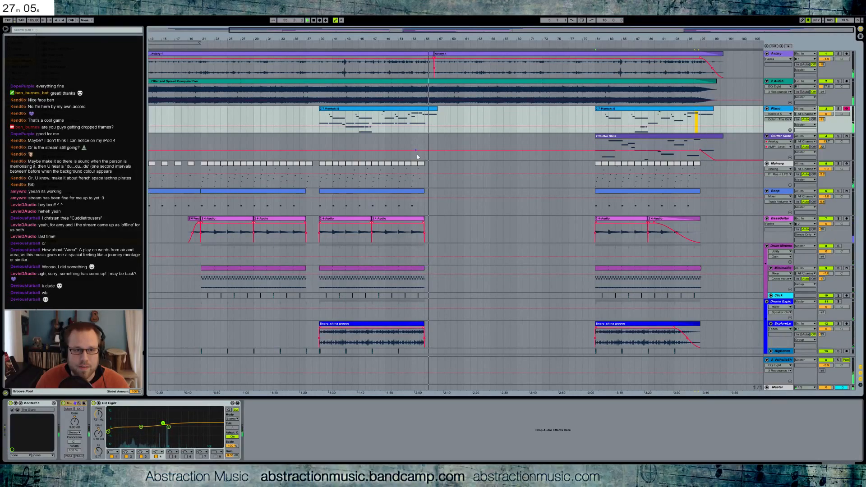
pyautogui.press('space')
pyautogui.click(420, 184)
pyautogui.click(323, 166)
pyautogui.press('space')
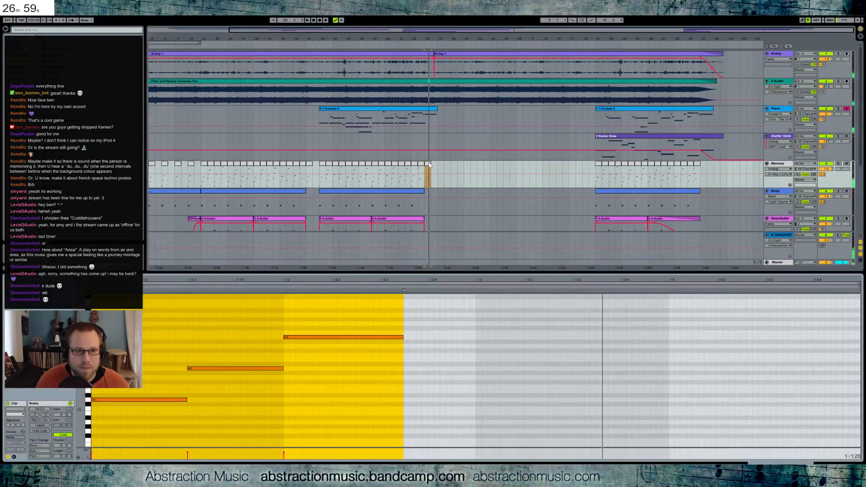
pyautogui.doubleClick(420, 178)
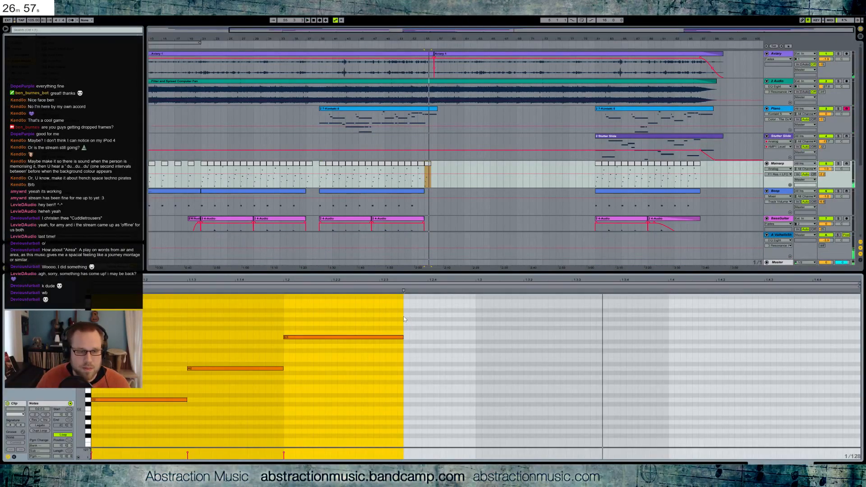
# Step: Extend the arpeggio with rising eighth notes at 1.2.3 and 1.3, trimming the third note to end at 1.2.3
pyautogui.doubleClick(405, 315)
pyautogui.moveTo(409, 314); pyautogui.dragTo(475, 316)
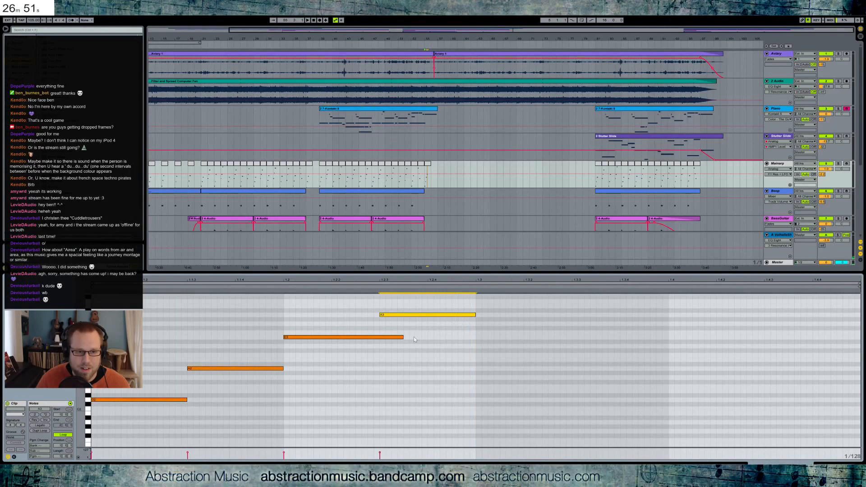
pyautogui.moveTo(403, 337); pyautogui.dragTo(374, 336)
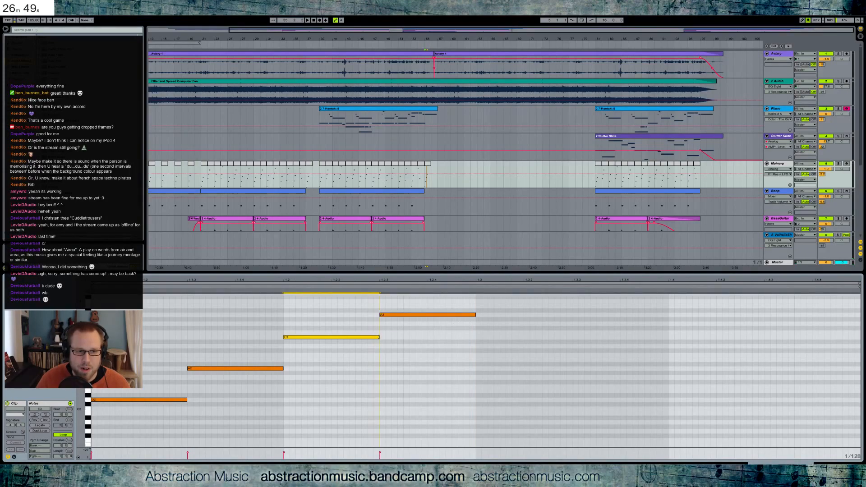
pyautogui.scroll(2, 428, 336)
pyautogui.doubleClick(479, 327)
pyautogui.moveTo(483, 327); pyautogui.dragTo(572, 327)
pyautogui.press('space')
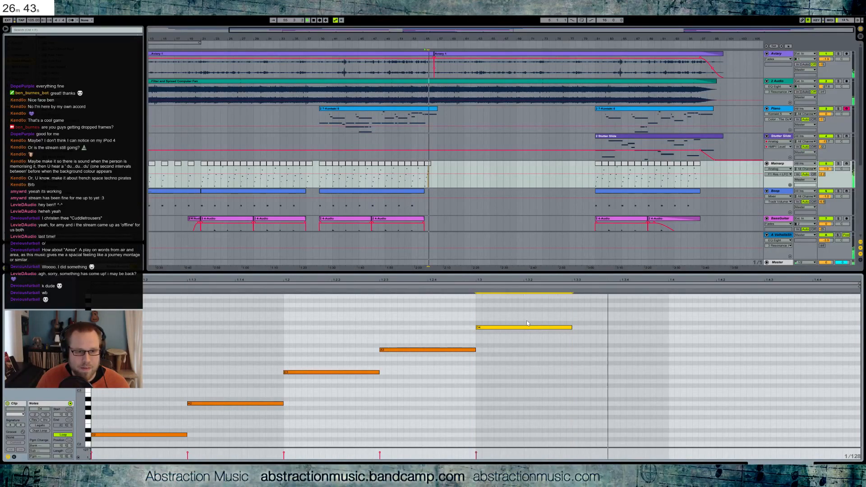
# Step: Move the arpeggio's last note down five semitones and up an octave, and adjust its velocity while auditioning the clip
pyautogui.press('space')
pyautogui.press('Down')
pyautogui.press('Down')
pyautogui.press('Down')
pyautogui.press('Down')
pyautogui.press('Down')
pyautogui.hotkey('shift', 'Up')
pyautogui.click(366, 455)
pyautogui.moveTo(367, 453); pyautogui.dragTo(481, 456)
pyautogui.press('space')
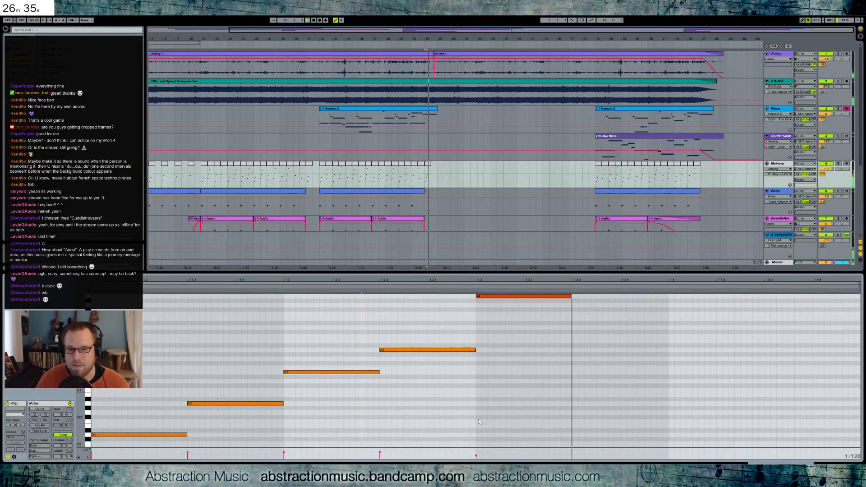
pyautogui.press('space')
pyautogui.moveTo(475, 456); pyautogui.dragTo(475, 454)
pyautogui.click(823, 462)
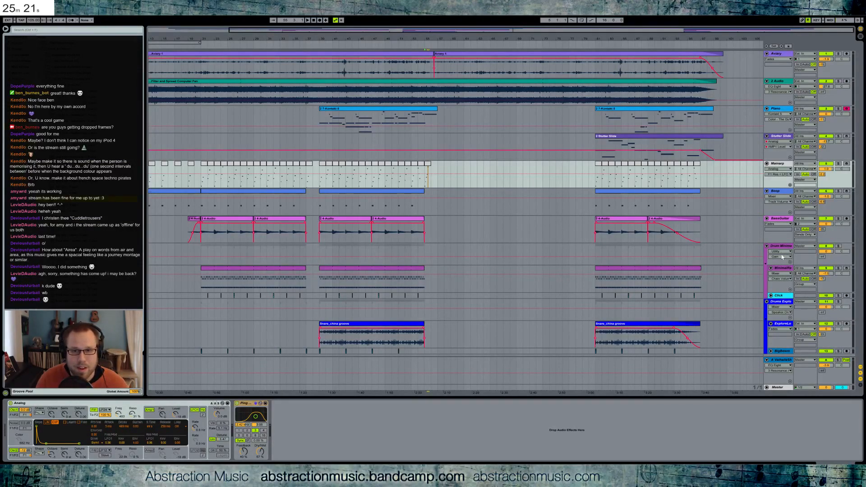
# Step: Insert an audio track below ExploreLo in the drum group, place the ride cymbal sample at bar 55 and play it
pyautogui.click(783, 269)
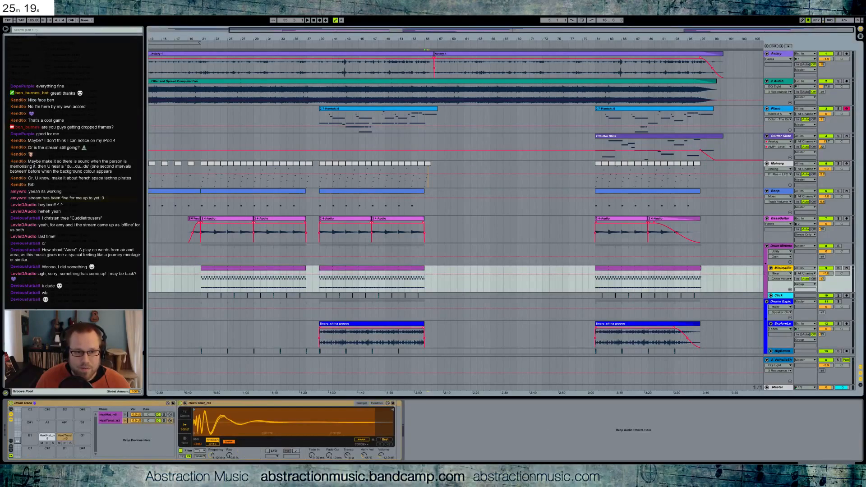
pyautogui.click(781, 324)
pyautogui.hotkey('ctrl', 't')
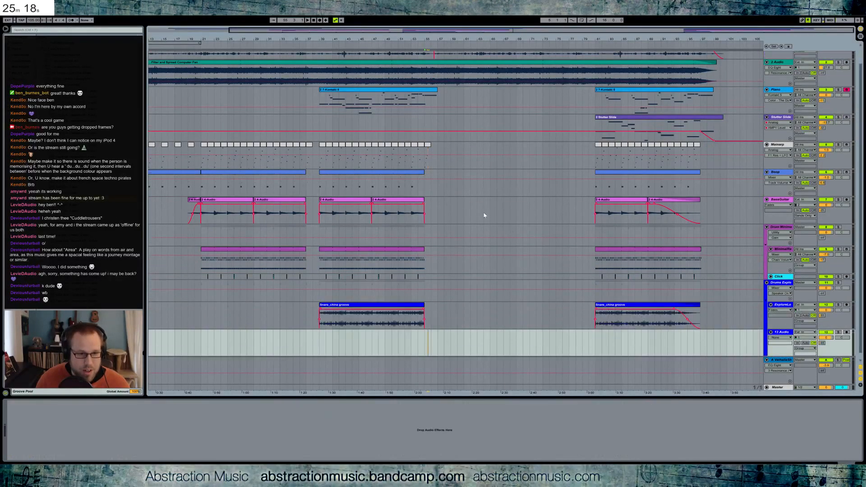
pyautogui.moveTo(81, 198); pyautogui.dragTo(427, 348)
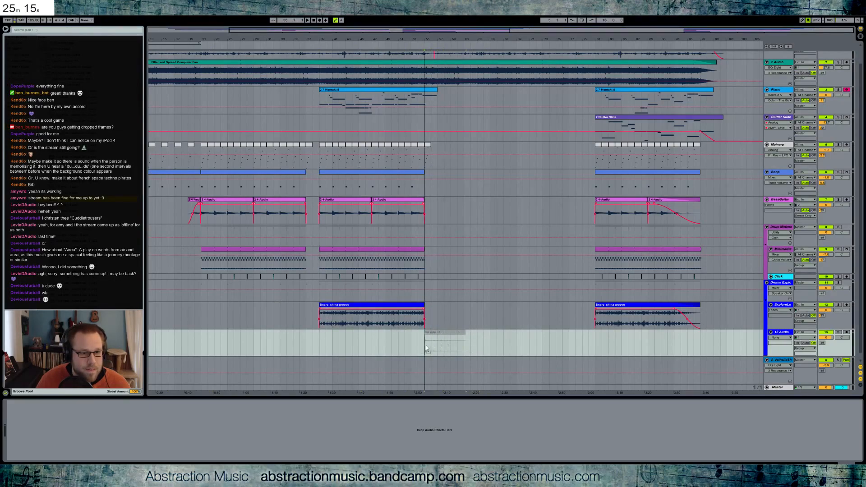
pyautogui.click(422, 47)
pyautogui.scroll(-1, 480, 237)
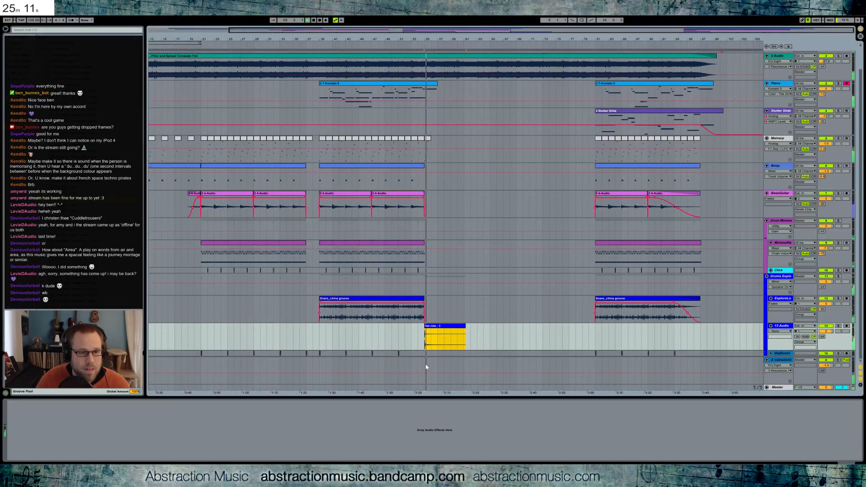
# Step: Add a Utility device to the new ride cymbal track and reduce its stereo width and gain during playback
pyautogui.click(402, 354)
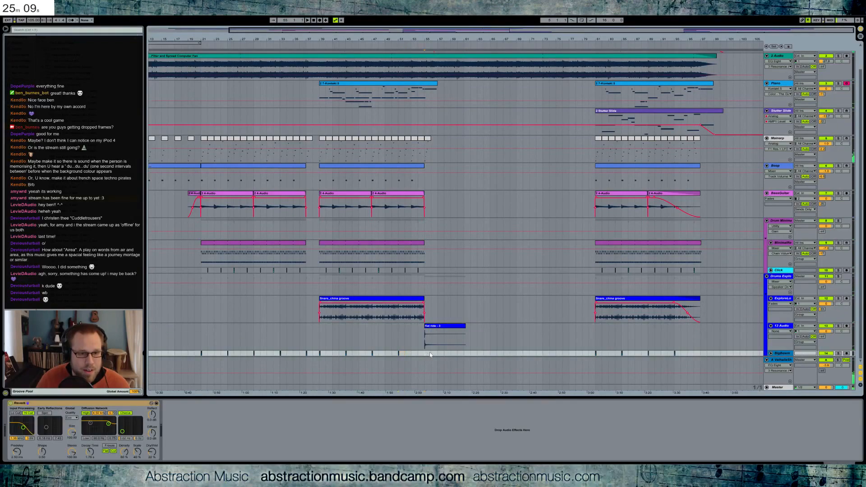
pyautogui.click(435, 339)
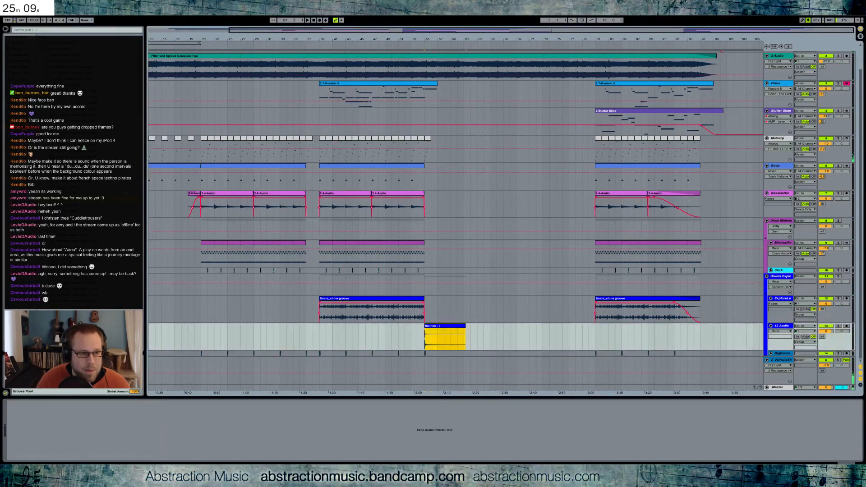
pyautogui.click(821, 332)
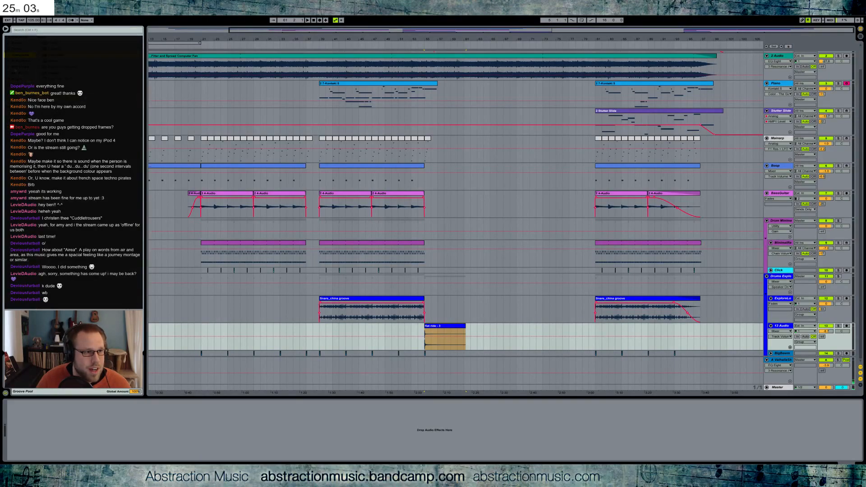
pyautogui.moveTo(143, 359); pyautogui.dragTo(22, 482)
pyautogui.press('space')
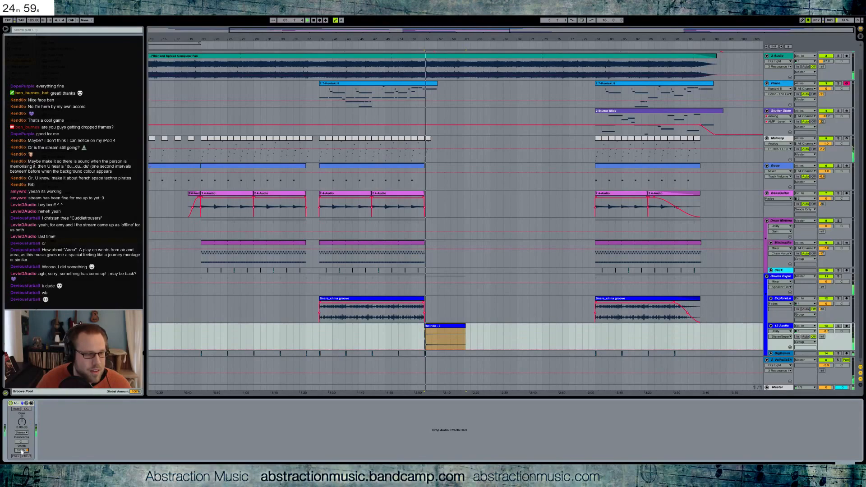
pyautogui.moveTo(21, 450); pyautogui.dragTo(27, 456)
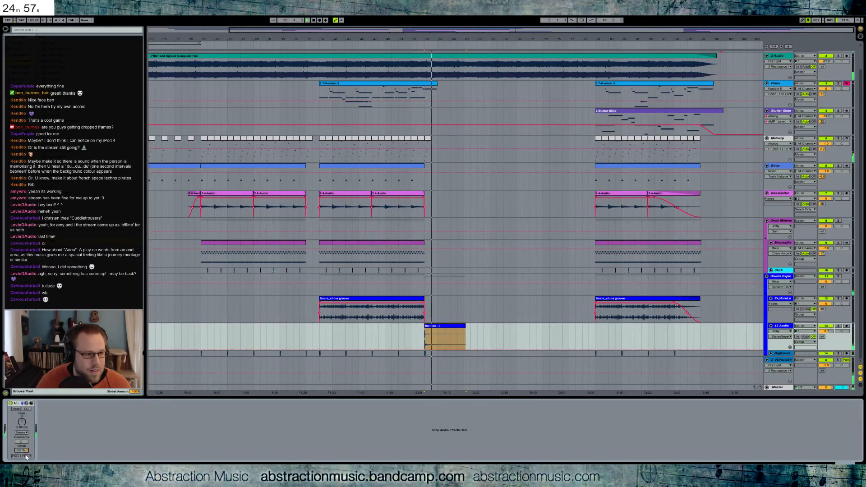
pyautogui.moveTo(22, 422); pyautogui.dragTo(21, 427)
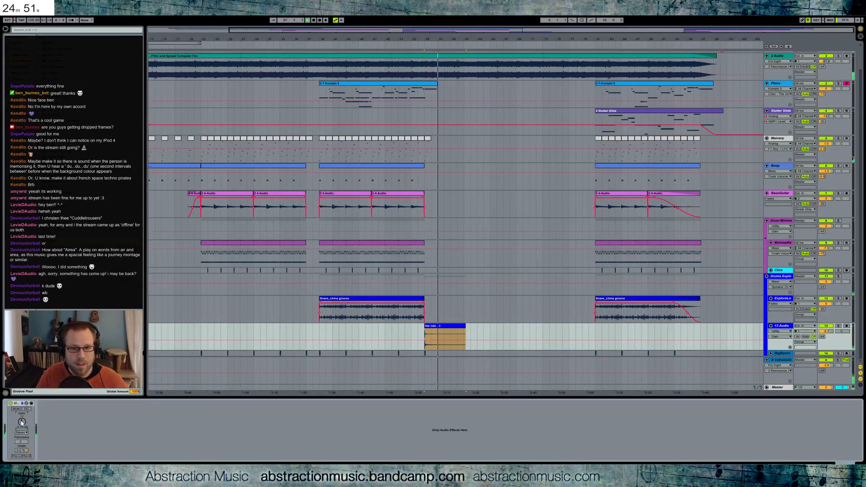
pyautogui.click(445, 90)
pyautogui.press('space')
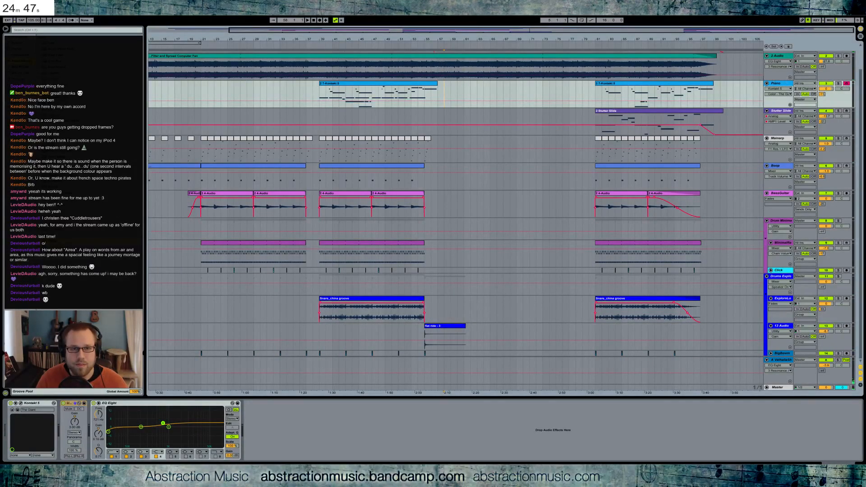
# Step: Duplicate the Piano track with its clips and adjust the copy's send to the Valhalla return
pyautogui.click(774, 86)
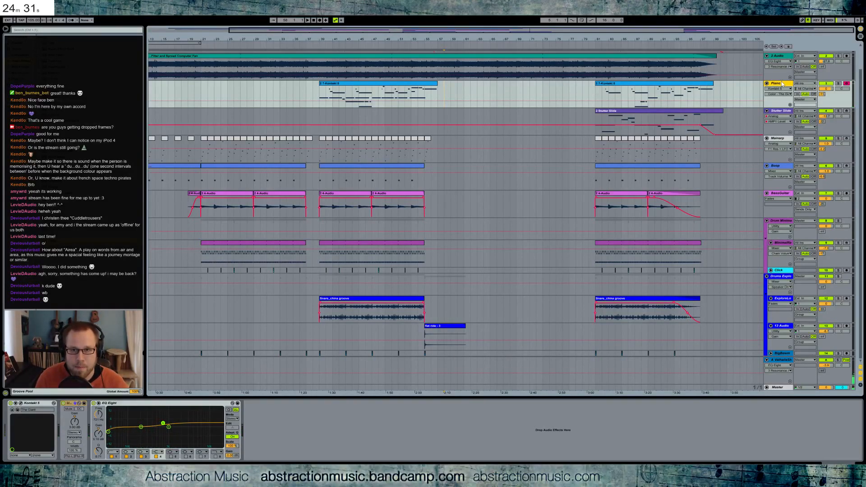
pyautogui.hotkey('ctrl', 'd')
pyautogui.click(821, 122)
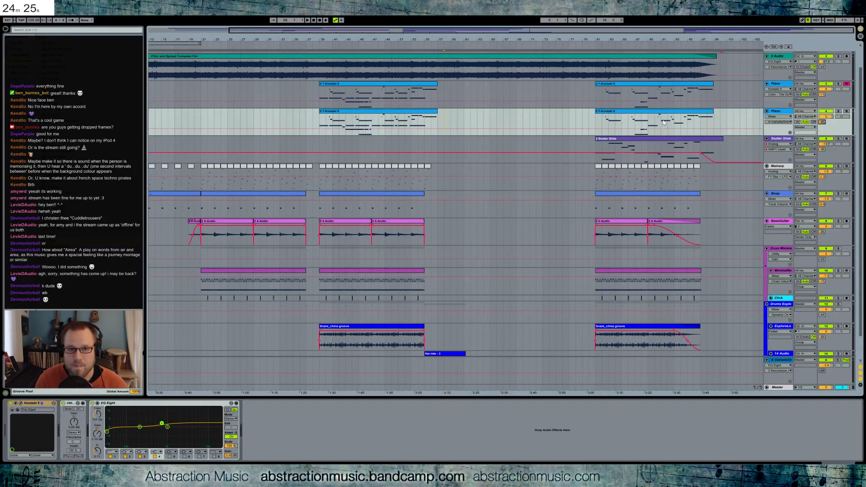
# Step: Delete all clips from the duplicated Piano track
pyautogui.keyDown('shift'); pyautogui.click(425, 116); pyautogui.keyUp('shift')
pyautogui.press('Delete')
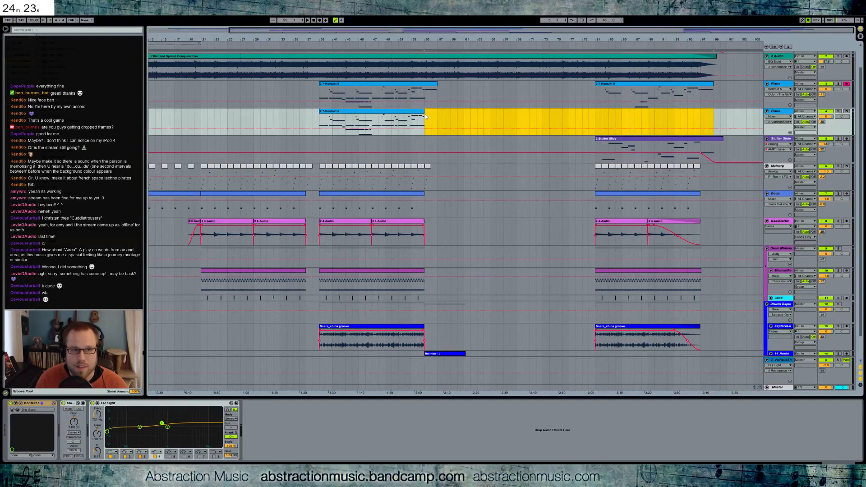
pyautogui.click(417, 112)
pyautogui.press('Delete')
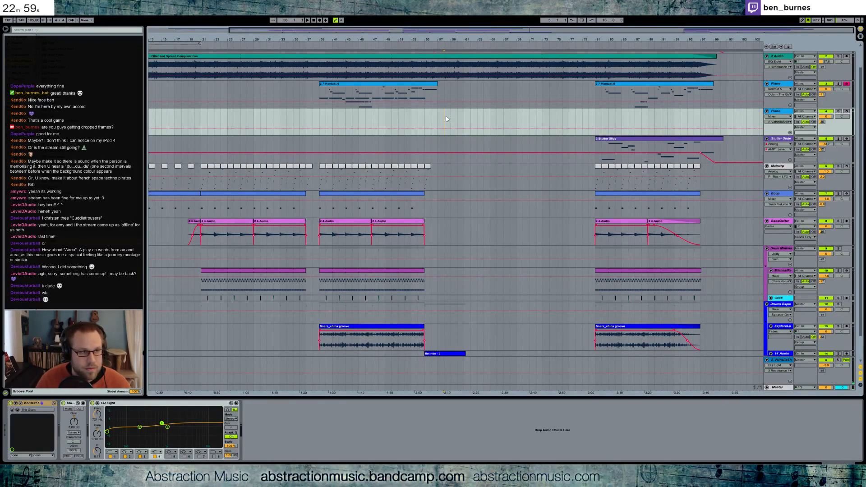
# Step: Record a new piano take from bar 58, move its clip to the duplicated Piano track and arm that track
pyautogui.press('F9')
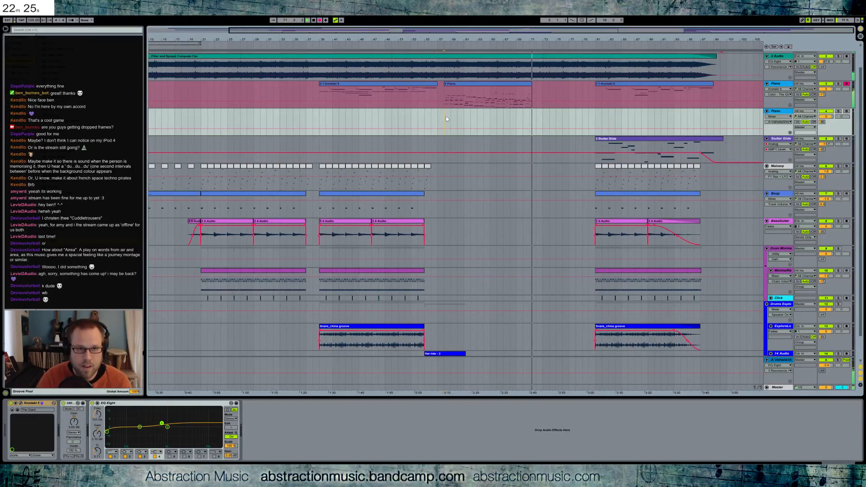
pyautogui.press('space')
pyautogui.click(483, 103)
pyautogui.moveTo(483, 103); pyautogui.dragTo(482, 120)
pyautogui.click(847, 111)
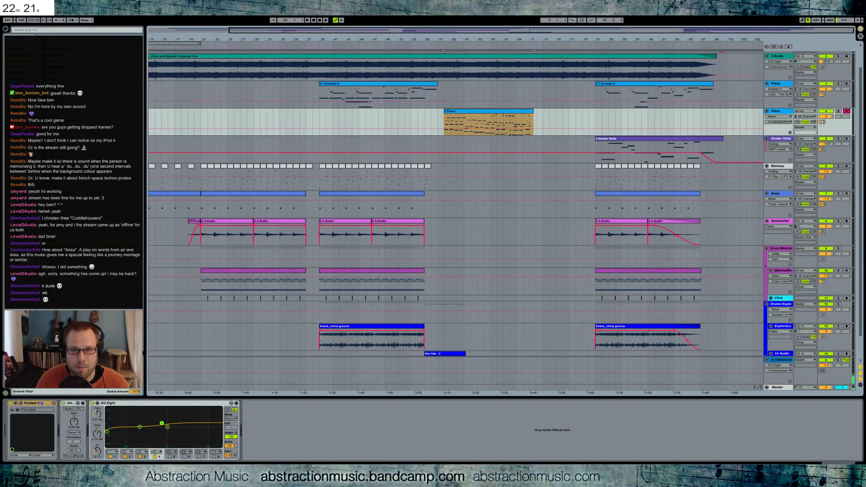
# Step: Audition the recorded piano take, and delete both its clip and the duplicated Piano track
pyautogui.press('space')
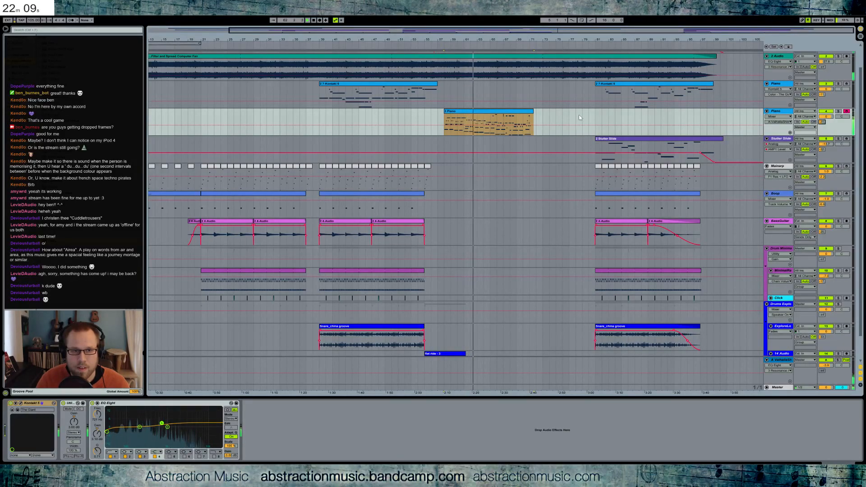
pyautogui.click(526, 110)
pyautogui.press('Delete')
pyautogui.click(789, 111)
pyautogui.press('Delete')
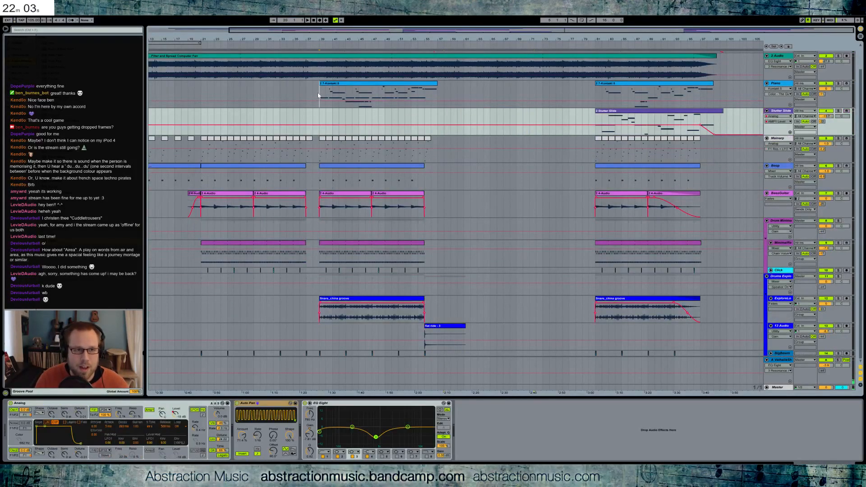
# Step: Play from bar 39 and raise the ride cymbal track's send to the Valhalla return
pyautogui.click(318, 96)
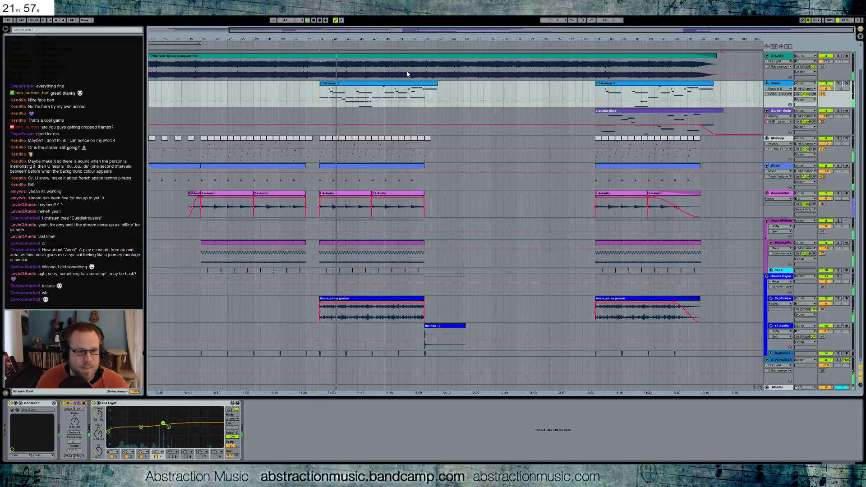
pyautogui.moveTo(821, 337); pyautogui.dragTo(821, 323)
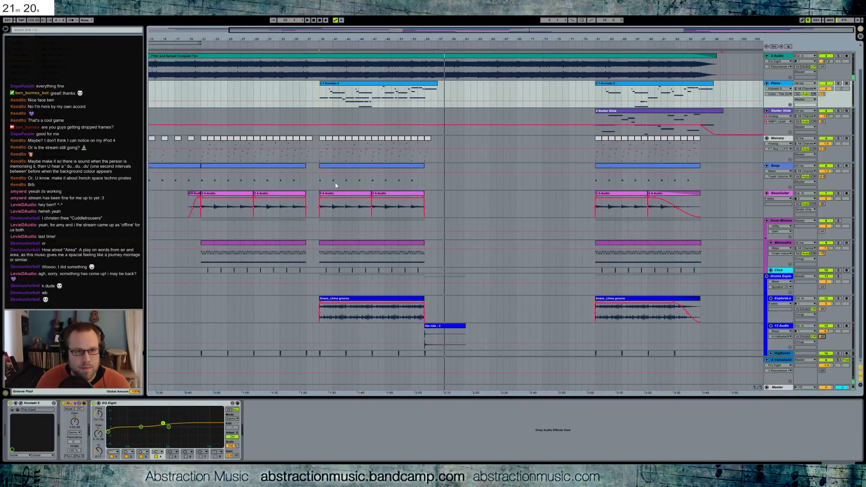
# Step: Paste a copy of the first two bars of the bar 39 bass guitar clip at bar 57 and play it
pyautogui.click(326, 215)
pyautogui.click(437, 206)
pyautogui.hotkey('ctrl', 'v')
pyautogui.press('space')
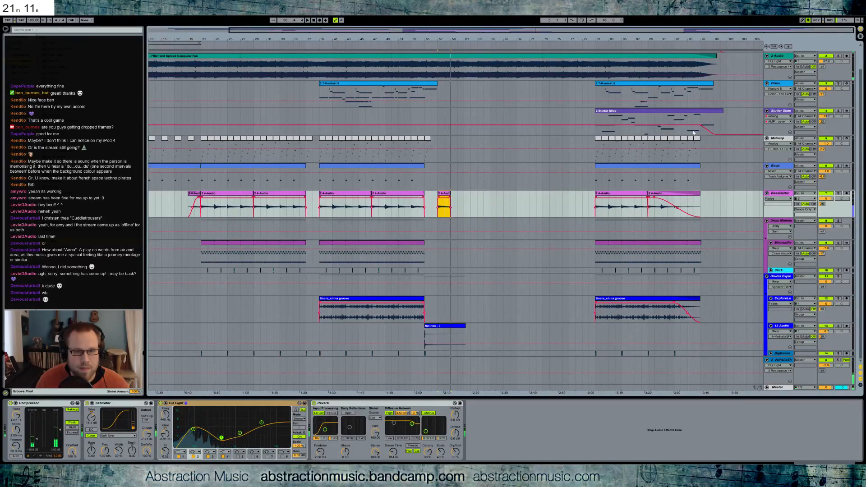
# Step: Insert a new MIDI track below the Memarp track and play the arrangement from its beginning
pyautogui.click(782, 113)
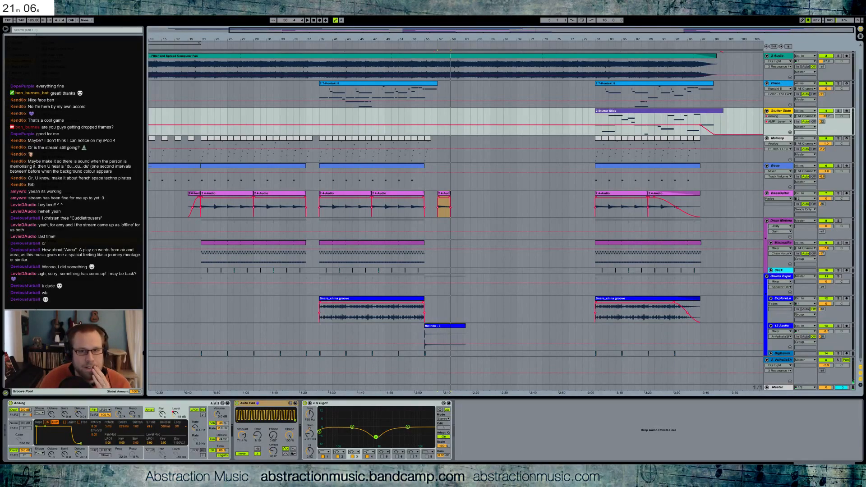
pyautogui.click(438, 143)
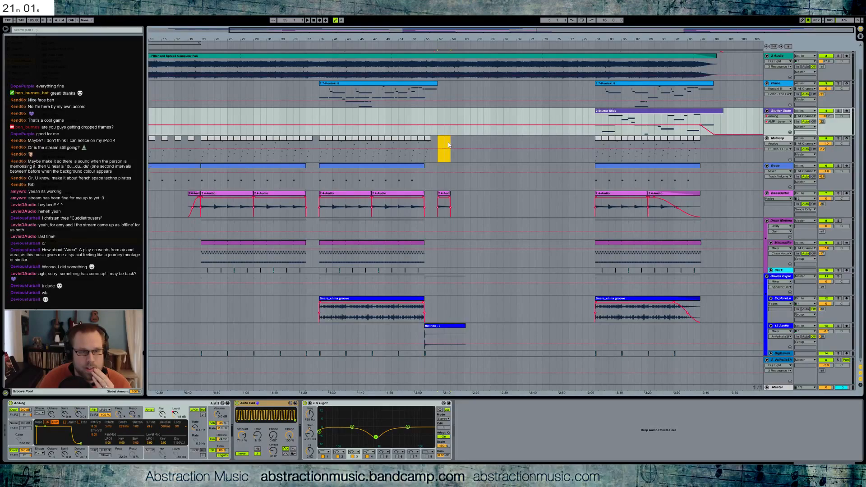
pyautogui.click(449, 144)
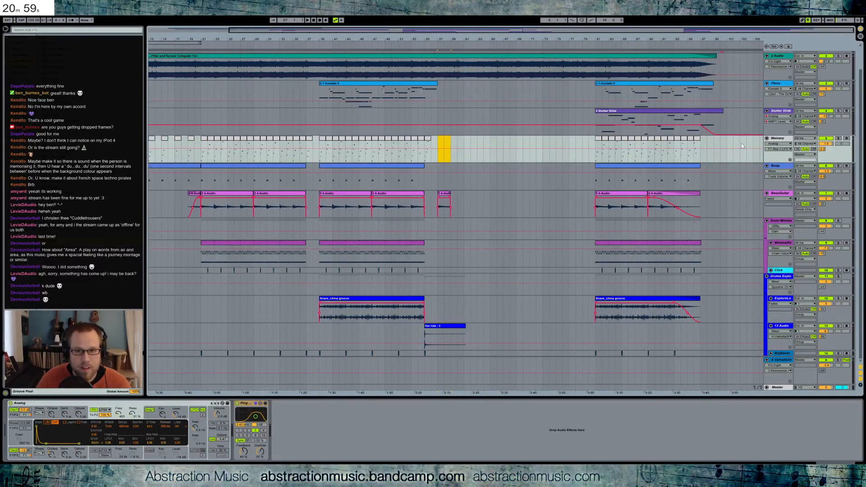
pyautogui.click(779, 140)
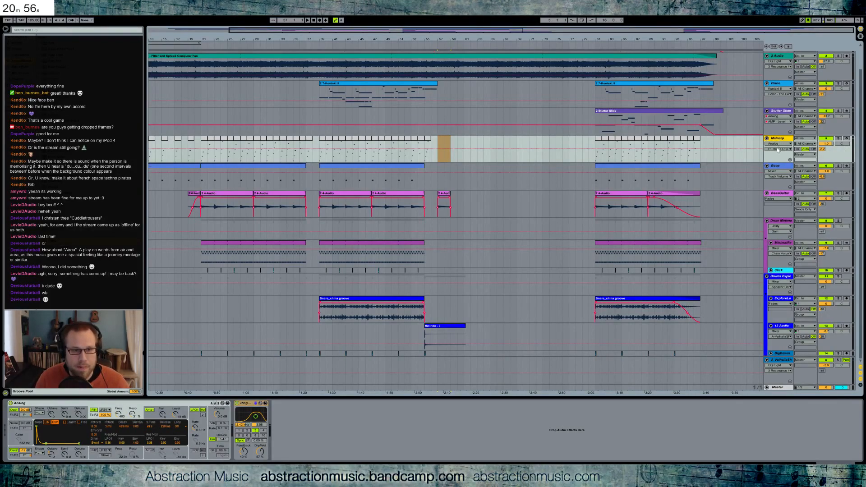
pyautogui.hotkey('ctrl', 'shift', 't')
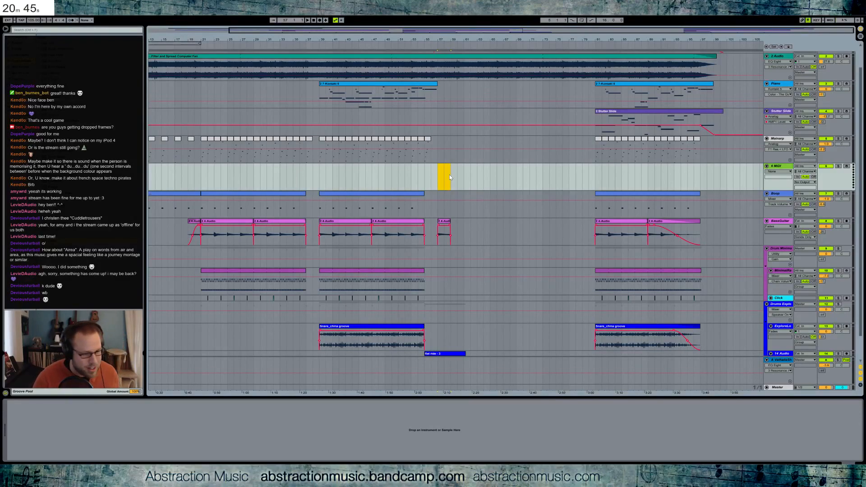
pyautogui.moveTo(230, 31); pyautogui.dragTo(149, 30)
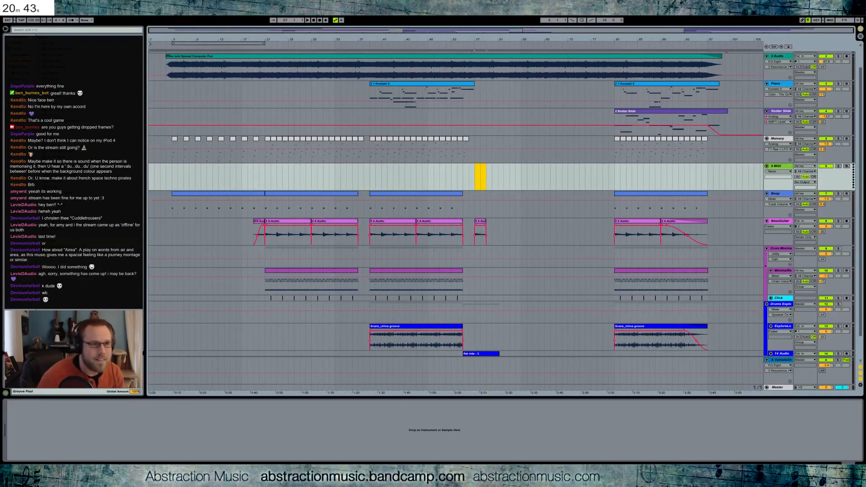
pyautogui.click(169, 47)
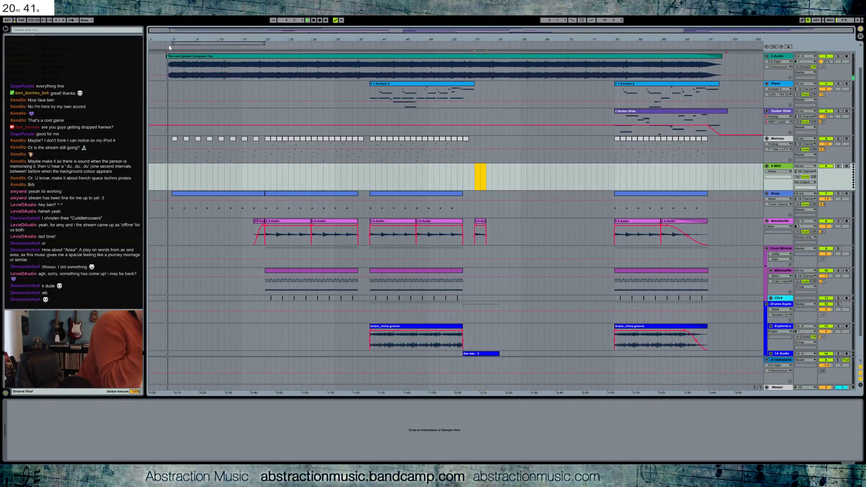
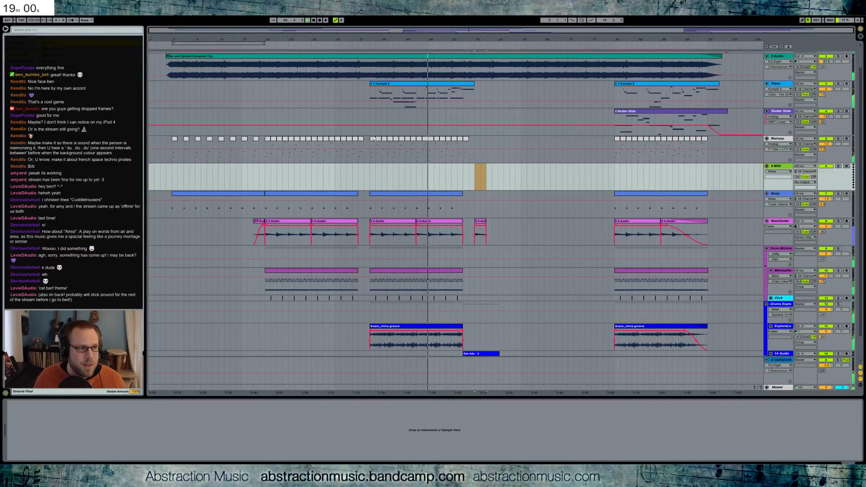
# Step: Load the Analog synth on the new MIDI track and create an empty two-bar clip at bar 57
pyautogui.moveTo(488, 179); pyautogui.dragTo(485, 173)
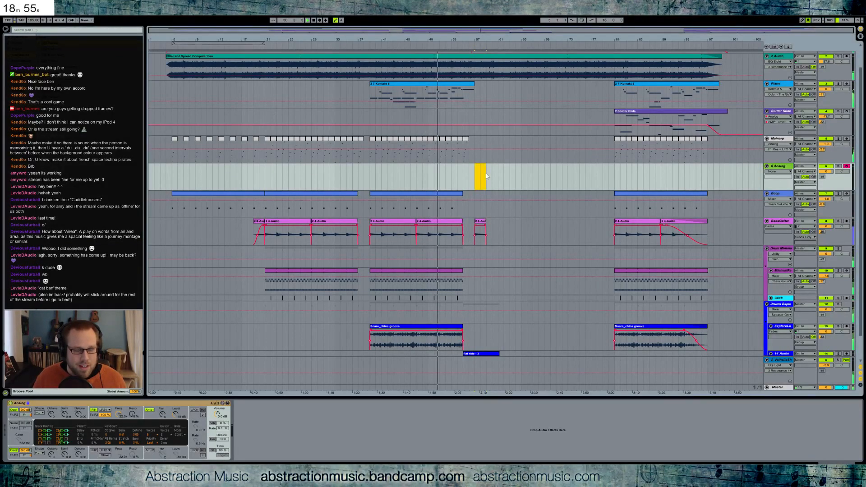
pyautogui.hotkey('ctrl', 'shift', 'm')
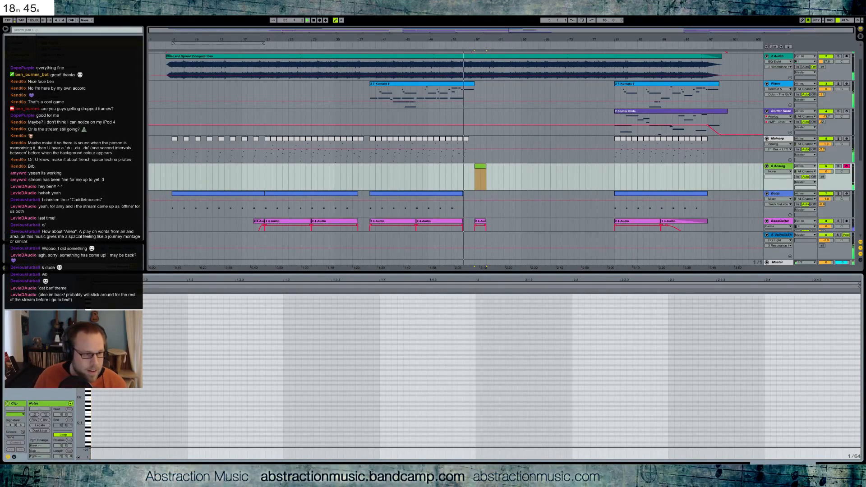
# Step: Draw a three-note chord lasting the whole first bar of the Analog clip
pyautogui.doubleClick(93, 352)
pyautogui.moveTo(93, 352); pyautogui.dragTo(475, 353)
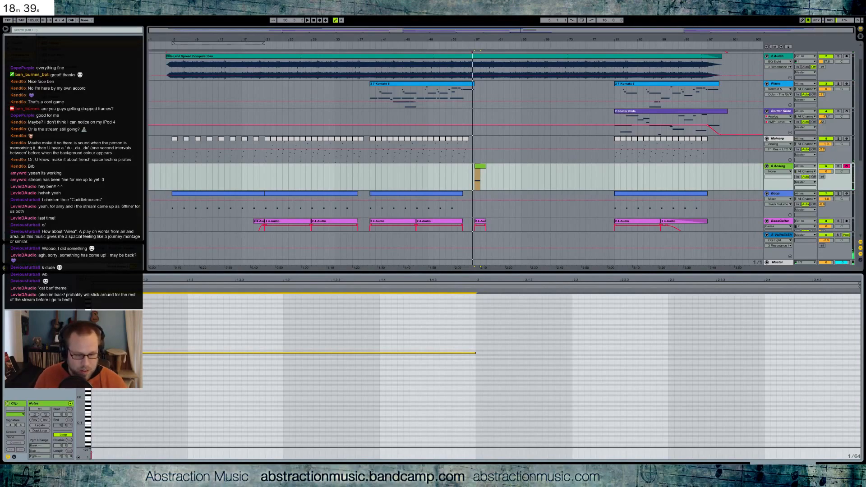
pyautogui.doubleClick(162, 320)
pyautogui.moveTo(163, 321); pyautogui.dragTo(477, 320)
pyautogui.doubleClick(95, 312)
pyautogui.moveTo(95, 312)
pyautogui.mouseDown()
pyautogui.moveTo(481, 315)
pyautogui.moveTo(442, 322)
pyautogui.moveTo(446, 359)
pyautogui.mouseUp()
# Step: Duplicate the chord into the clip's second bar and raise its outer notes three semitones, keeping the middle note's pitch
pyautogui.hotkey('ctrl', 'd')
pyautogui.press('Up')
pyautogui.press('Up')
pyautogui.press('Up')
pyautogui.moveTo(510, 309); pyautogui.dragTo(511, 321)
pyautogui.press('Up')
pyautogui.press('Up')
pyautogui.press('Up')
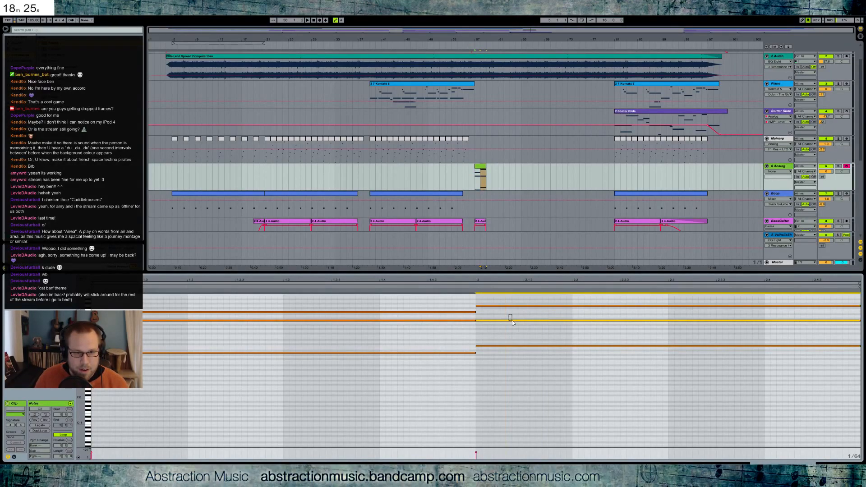
# Step: Duplicate the two-bar Analog clip and consolidate both copies into one four-bar clip
pyautogui.hotkey('shift', 'Tab')
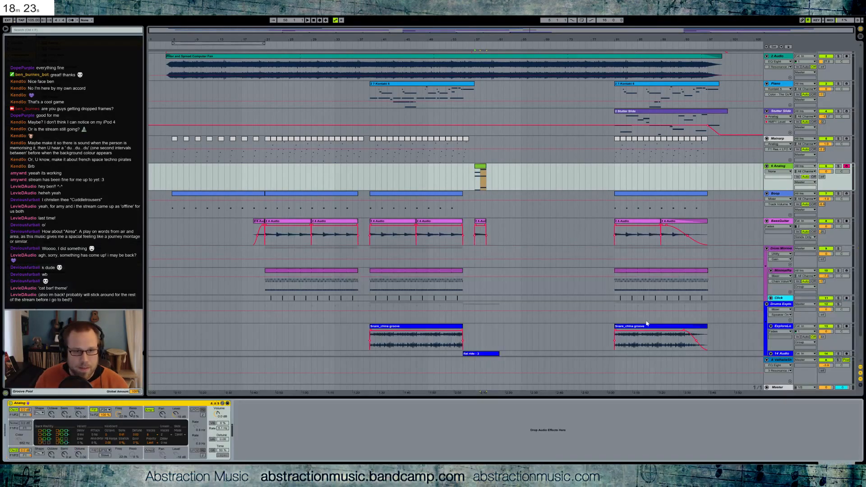
pyautogui.hotkey('shift', 'Tab')
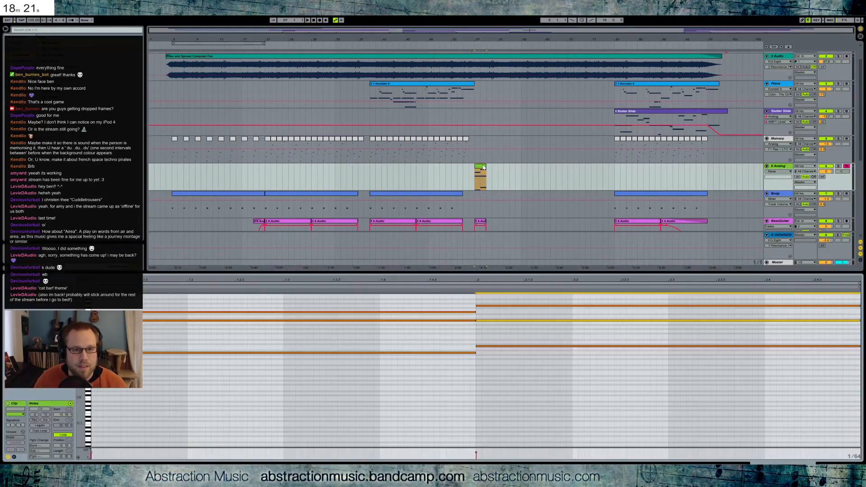
pyautogui.hotkey('ctrl', 'd')
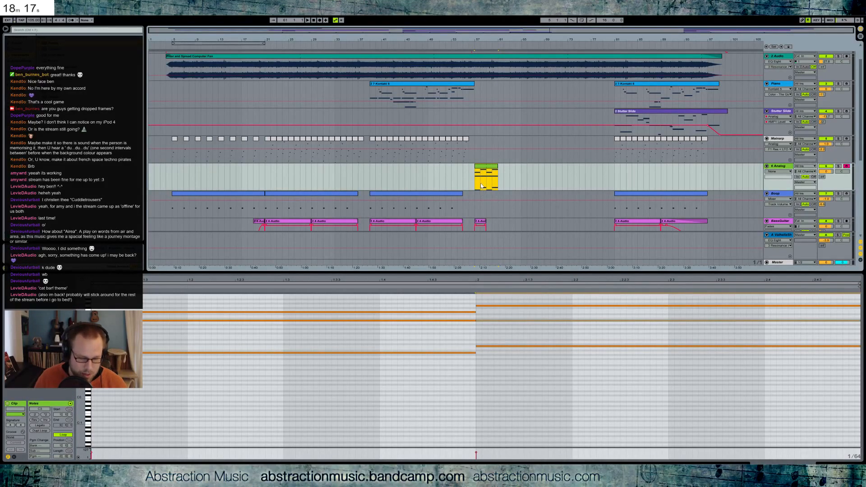
pyautogui.hotkey('ctrl', 'j')
# Step: Delete the repeated chords in the clip's second half and stretch the remaining two chords to two bars each
pyautogui.moveTo(80, 356); pyautogui.dragTo(72, 346)
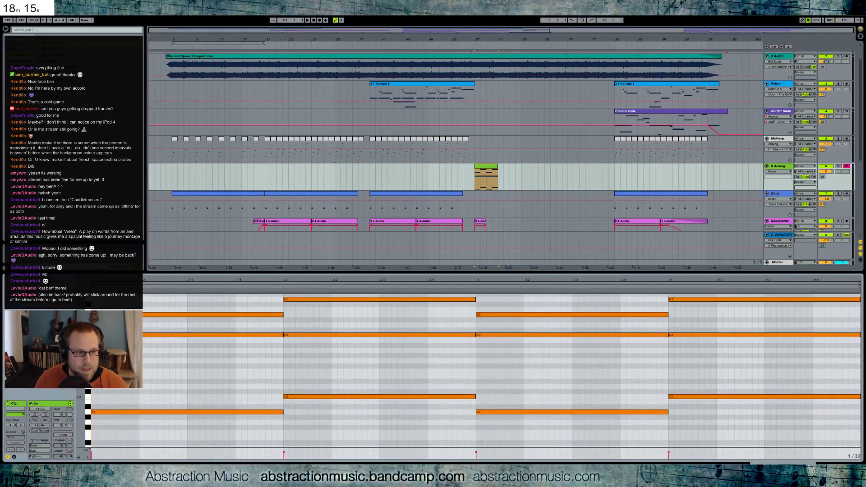
pyautogui.moveTo(184, 298); pyautogui.dragTo(342, 430)
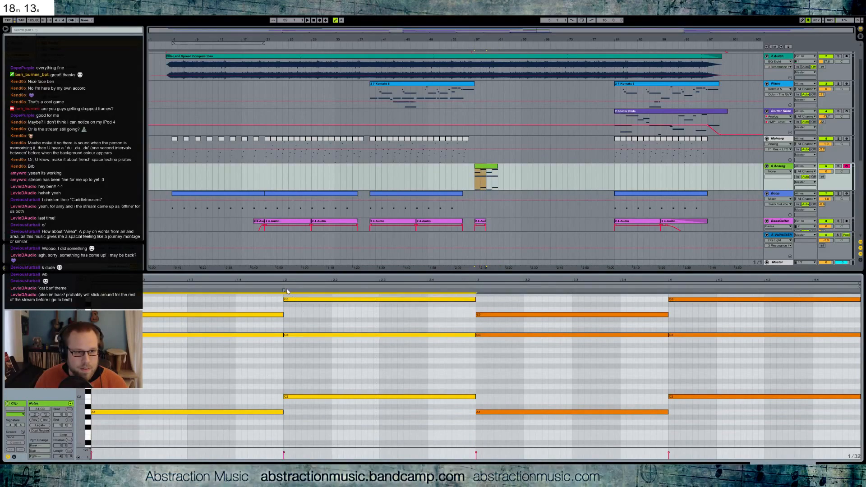
pyautogui.moveTo(551, 298); pyautogui.dragTo(758, 413)
pyautogui.press('Delete')
pyautogui.moveTo(282, 298); pyautogui.dragTo(306, 402)
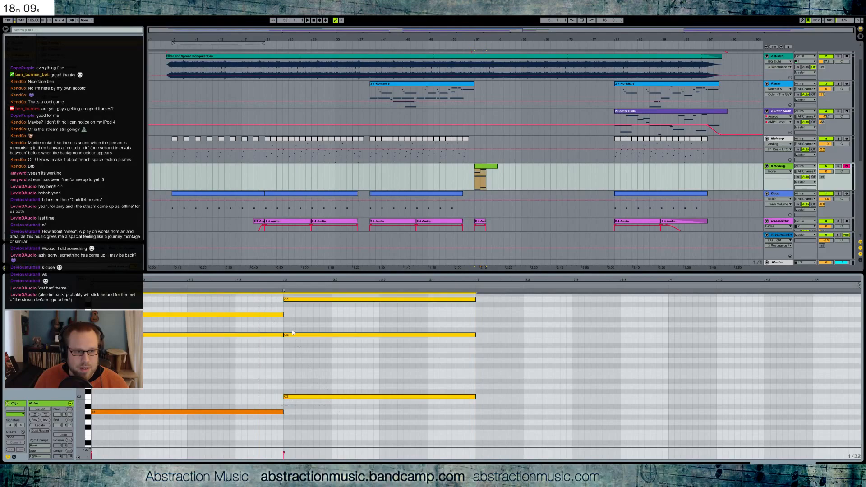
pyautogui.moveTo(256, 441)
pyautogui.mouseDown()
pyautogui.moveTo(309, 355)
pyautogui.moveTo(317, 297)
pyautogui.moveTo(510, 303)
pyautogui.moveTo(477, 306)
pyautogui.mouseUp()
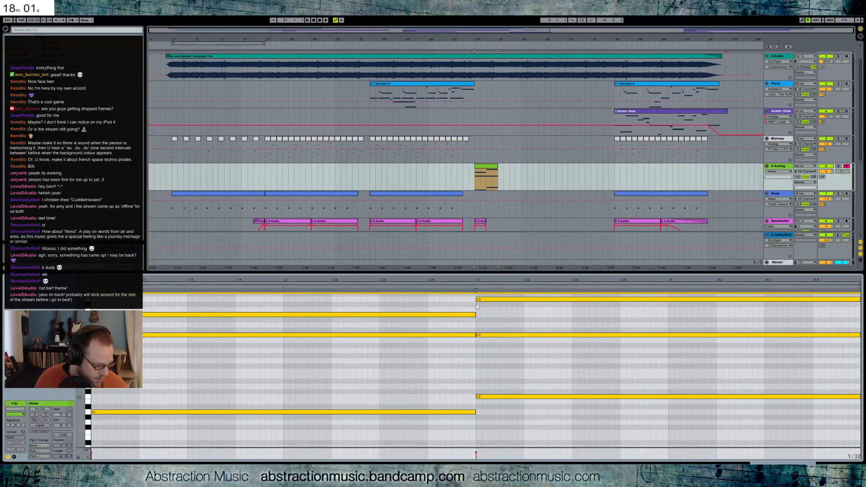
# Step: Copy the minimal drum and Click clips of bars 39 to 55 and paste them at bar 57
pyautogui.click(834, 466)
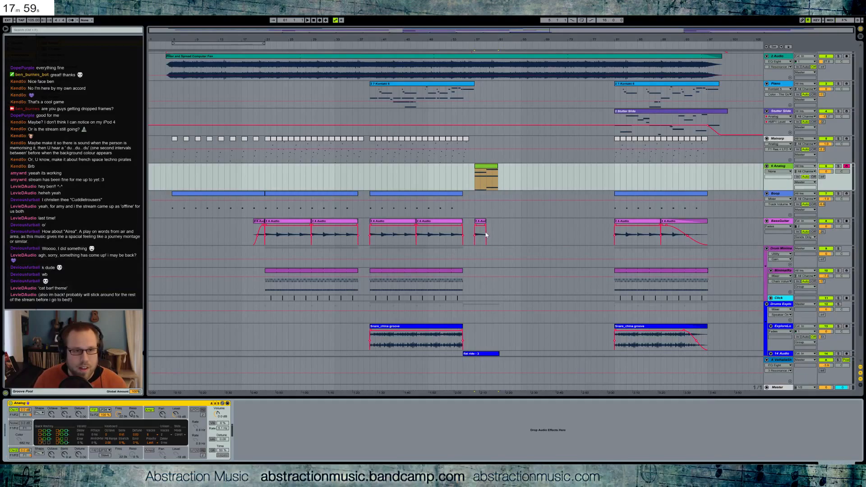
pyautogui.moveTo(370, 282); pyautogui.dragTo(462, 298)
pyautogui.click(474, 289)
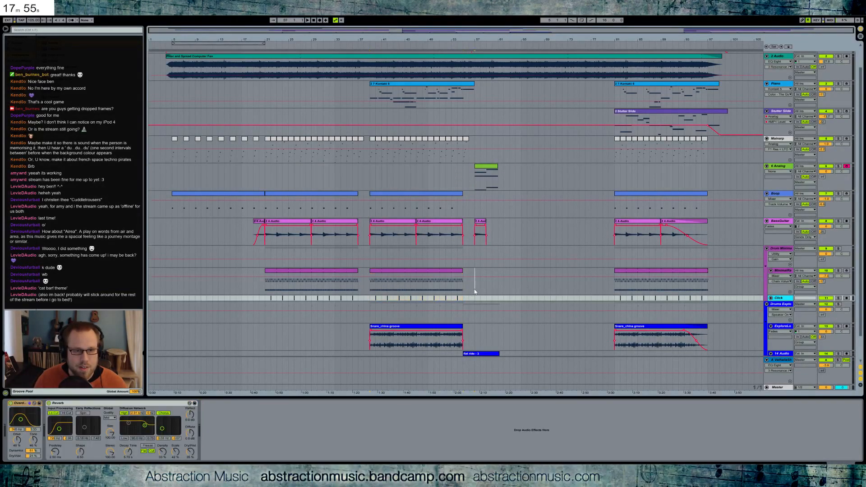
pyautogui.hotkey('ctrl', 'v')
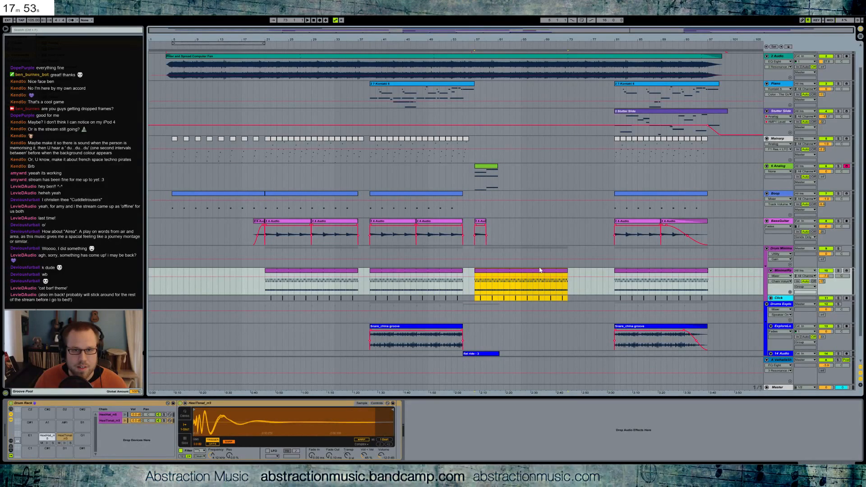
pyautogui.click(574, 287)
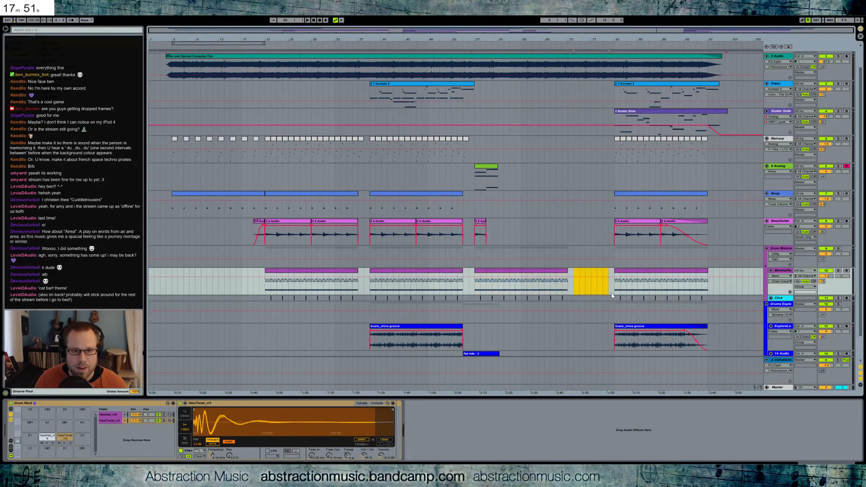
# Step: Add an Arpeggiator before Analog on the new synth track and adjust its transposition steps and distance
pyautogui.click(495, 168)
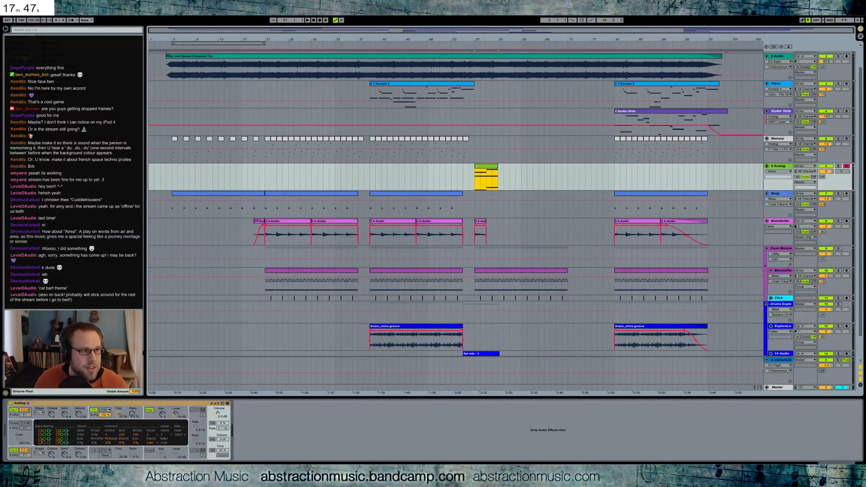
pyautogui.click(22, 67)
pyautogui.click(13, 433)
pyautogui.moveTo(13, 442); pyautogui.dragTo(14, 442)
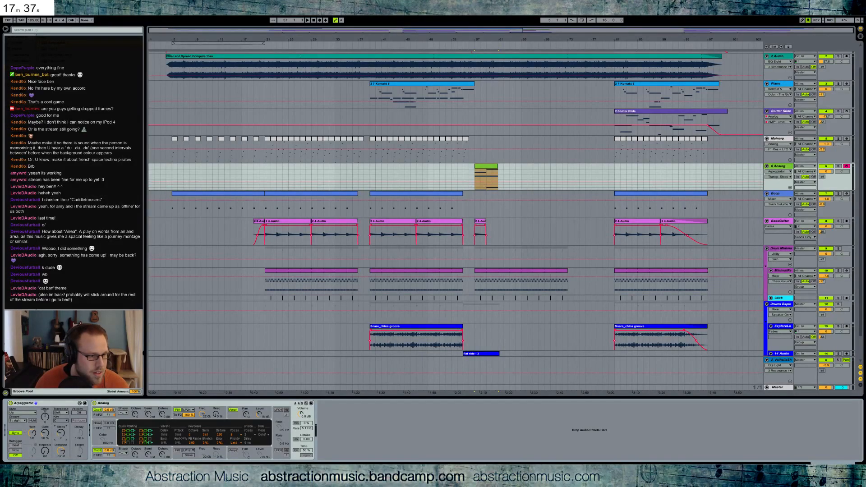
pyautogui.moveTo(60, 451); pyautogui.dragTo(60, 439)
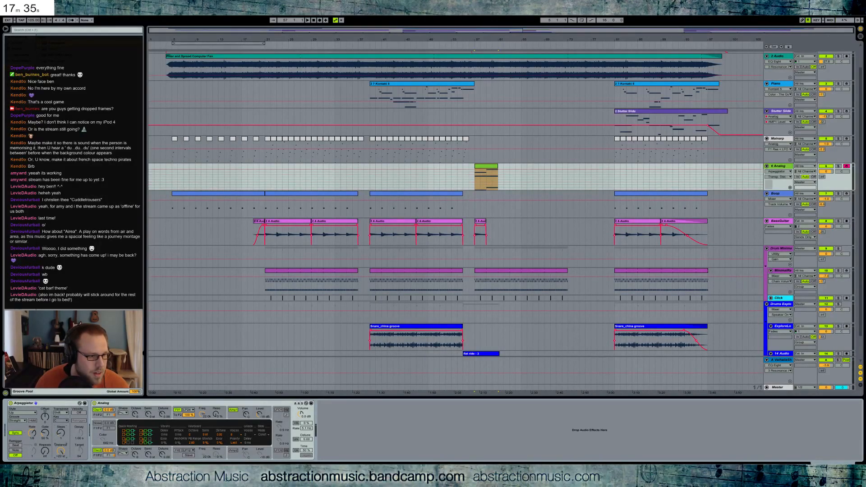
# Step: Set the Arpeggiator's transposition distance to +12 semitones and its style to UpDown
pyautogui.press('space')
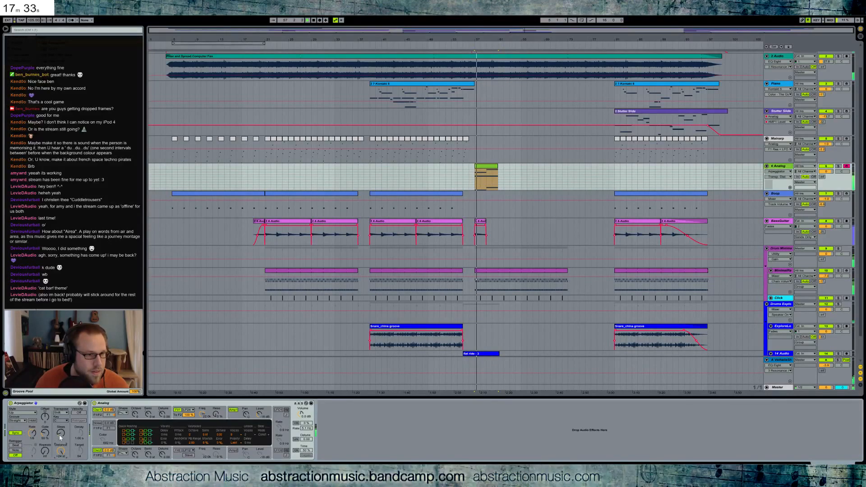
pyautogui.moveTo(61, 451); pyautogui.dragTo(61, 462)
pyautogui.write('12')
pyautogui.press('Return')
pyautogui.press('space')
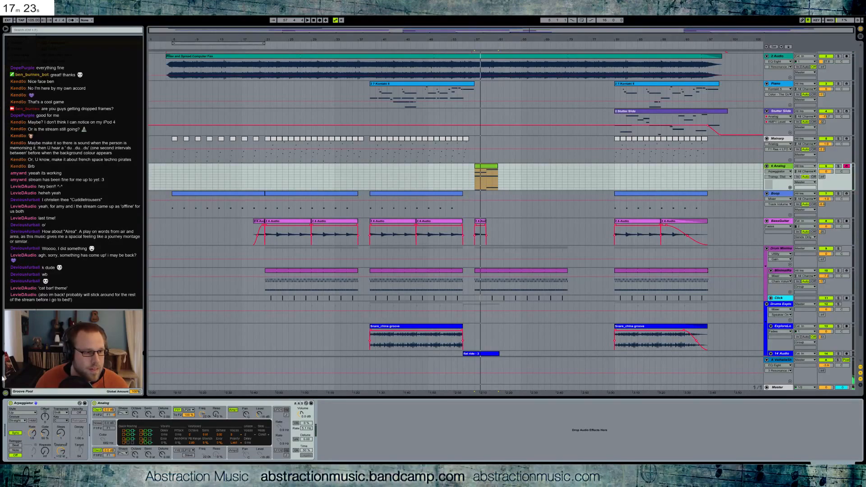
pyautogui.click(21, 412)
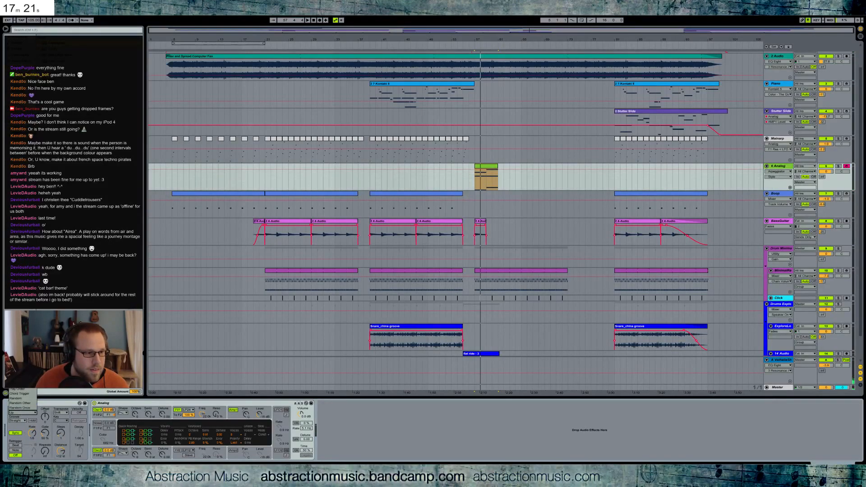
pyautogui.click(17, 337)
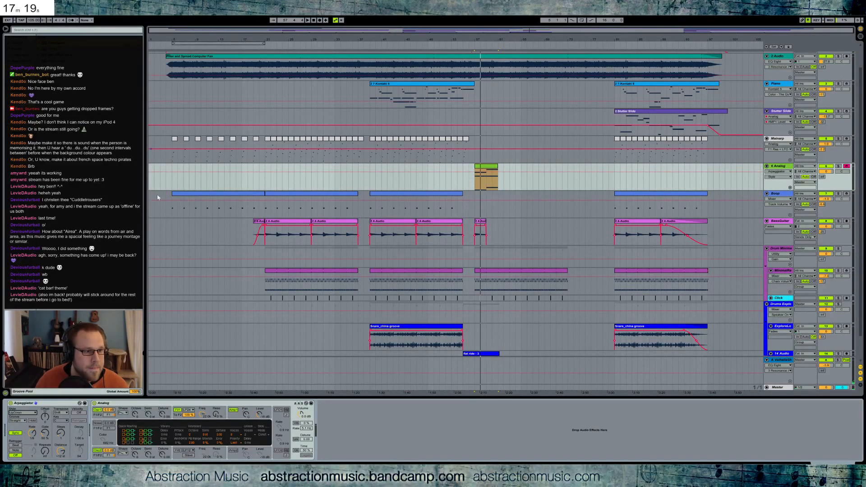
# Step: Adjust Analog's filter frequency and give it a short plucked amplitude envelope, with the second oscillator switched off
pyautogui.moveTo(202, 413); pyautogui.dragTo(130, 442)
pyautogui.click(243, 409)
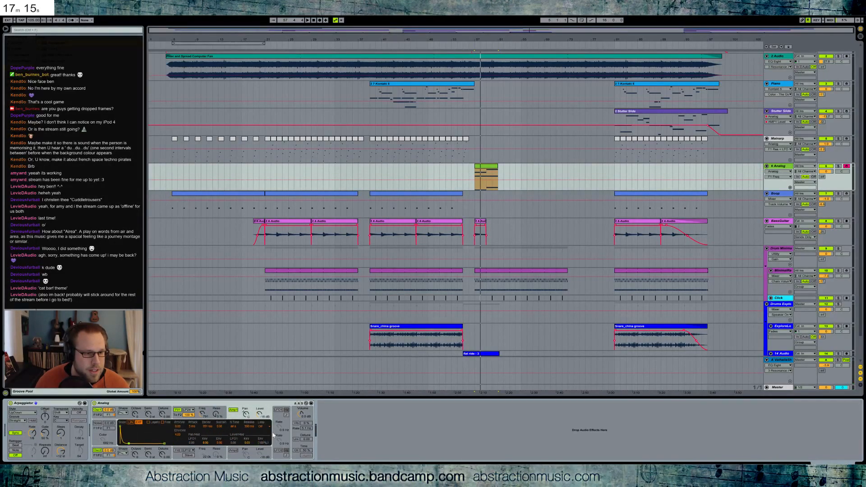
pyautogui.click(98, 450)
pyautogui.press('space')
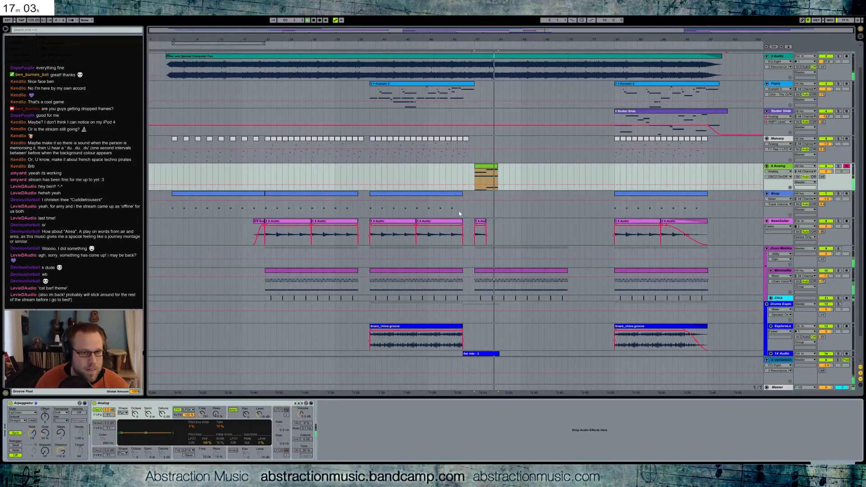
# Step: Turn on unison in Analog and raise the first filter's frequency
pyautogui.click(296, 440)
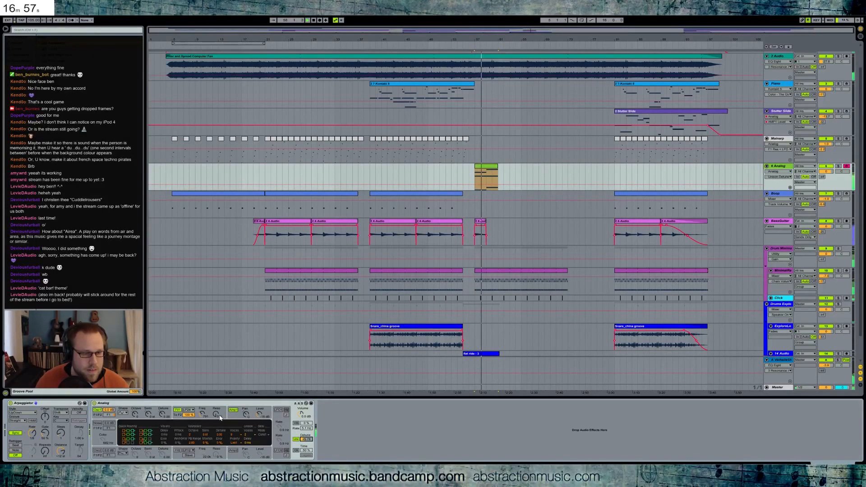
pyautogui.moveTo(202, 414); pyautogui.dragTo(202, 397)
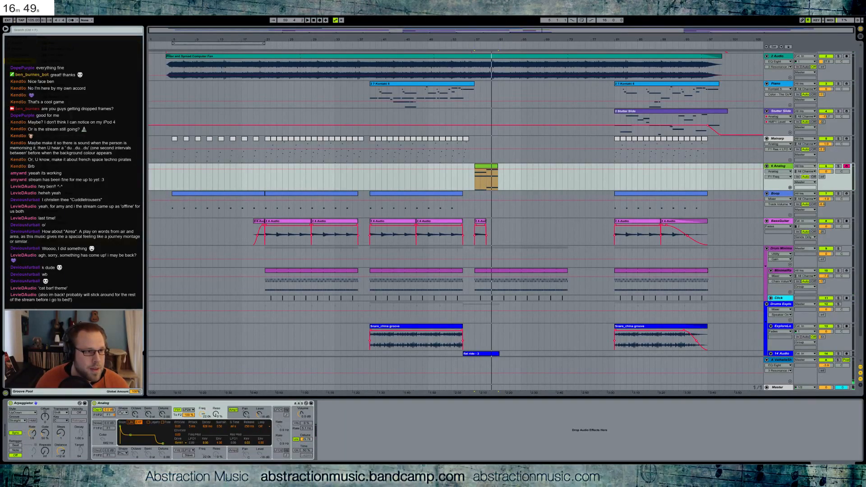
pyautogui.click(232, 411)
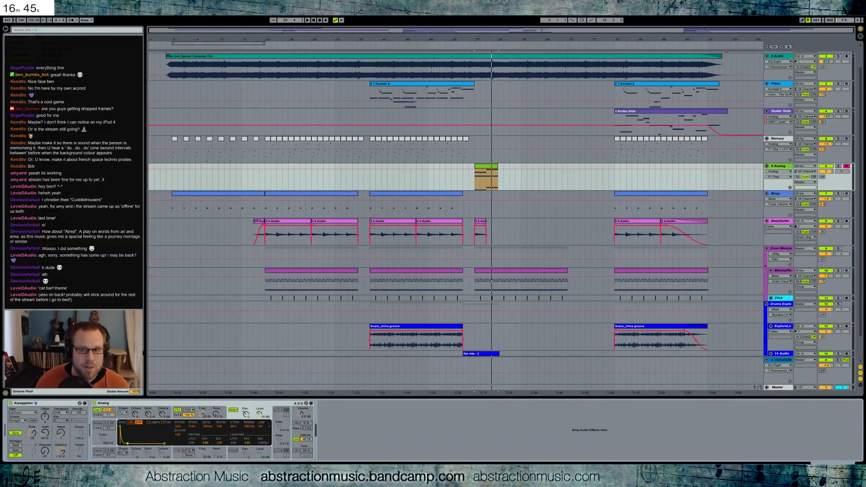
# Step: Add a Ping Pong Delay at the end of the Piano track's device chain and adjust its settings
pyautogui.moveTo(616, 98); pyautogui.dragTo(736, 377)
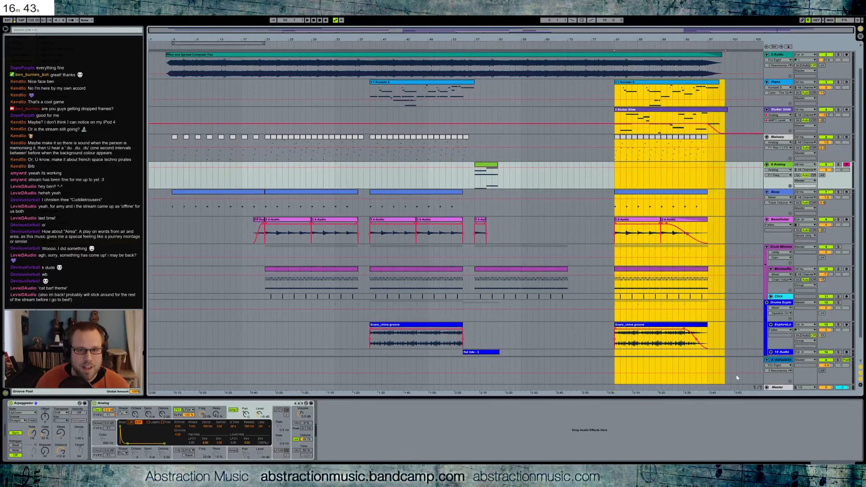
pyautogui.click(481, 86)
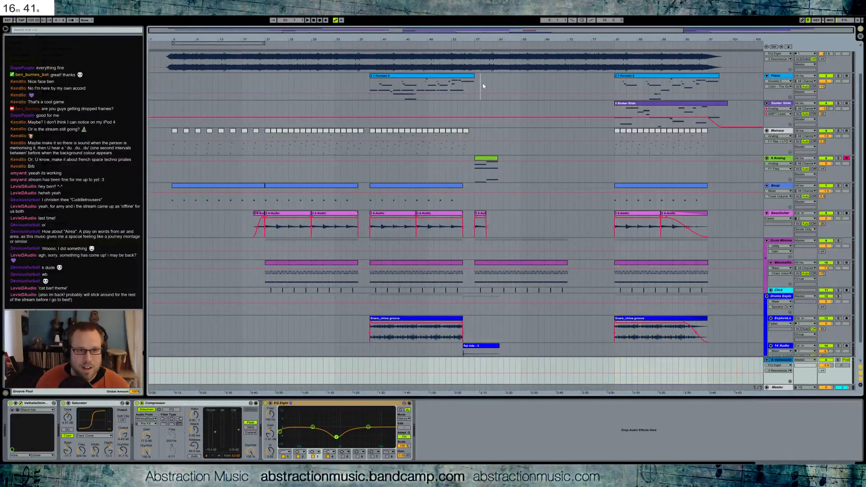
pyautogui.scroll(2, 496, 160)
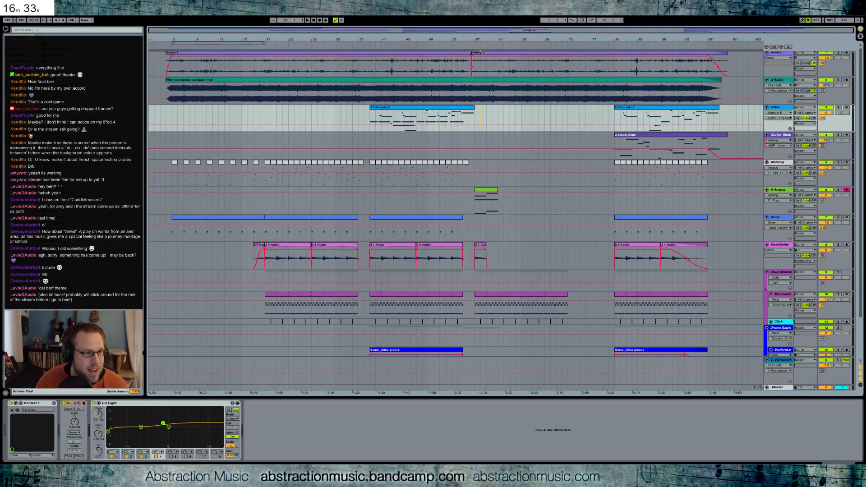
pyautogui.moveTo(200, 377); pyautogui.dragTo(246, 429)
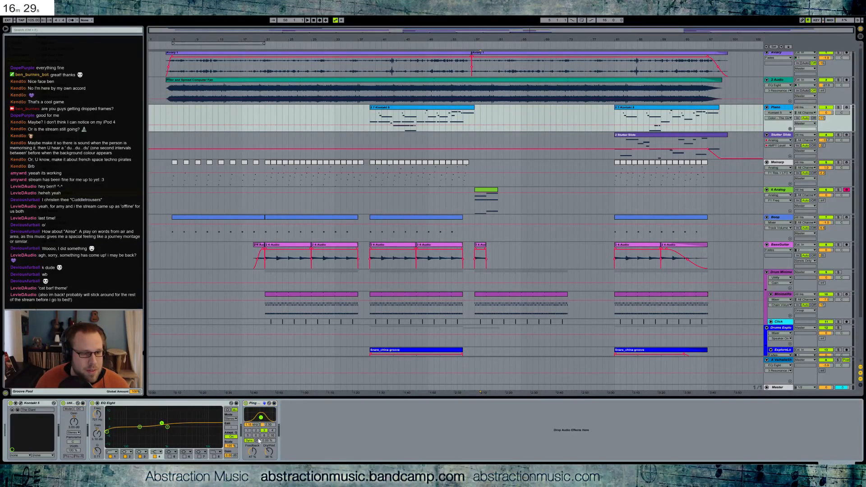
pyautogui.moveTo(253, 453)
pyautogui.mouseDown()
pyautogui.moveTo(253, 460)
pyautogui.moveTo(268, 447)
pyautogui.mouseUp()
pyautogui.click(264, 431)
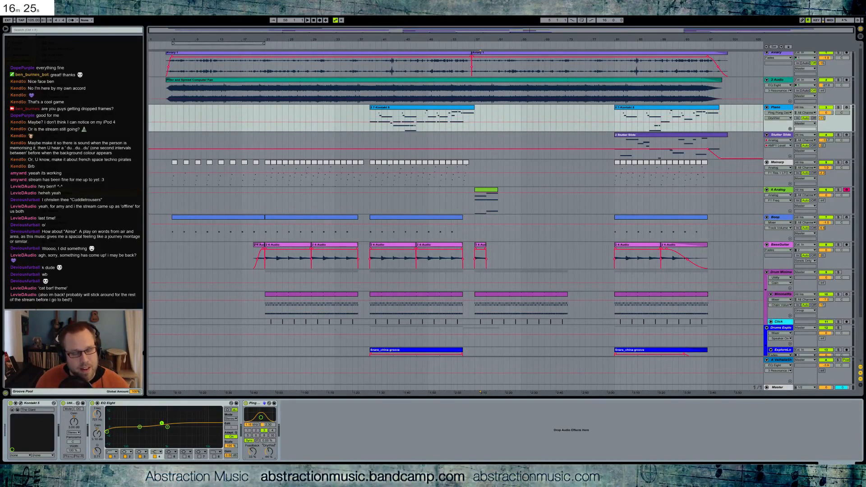
# Step: Move the Ping Pong Delay from the Piano track to the Analog track, after the synth, and audition it
pyautogui.click(483, 193)
pyautogui.press('space')
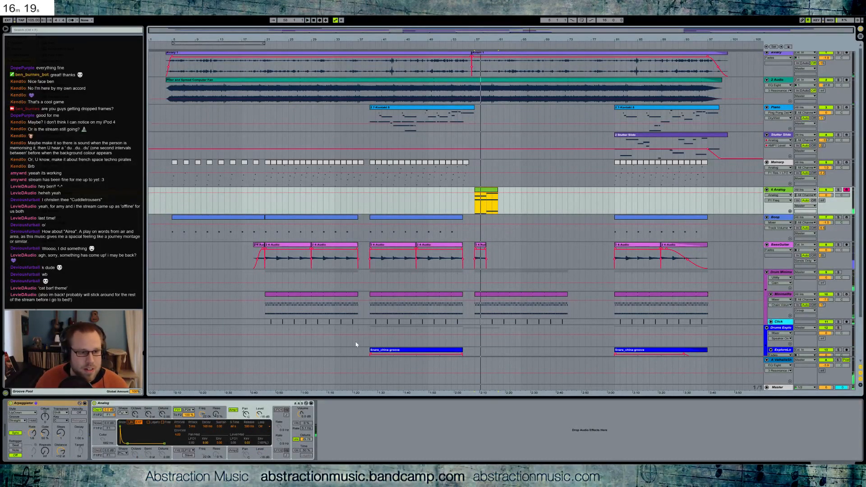
pyautogui.click(537, 177)
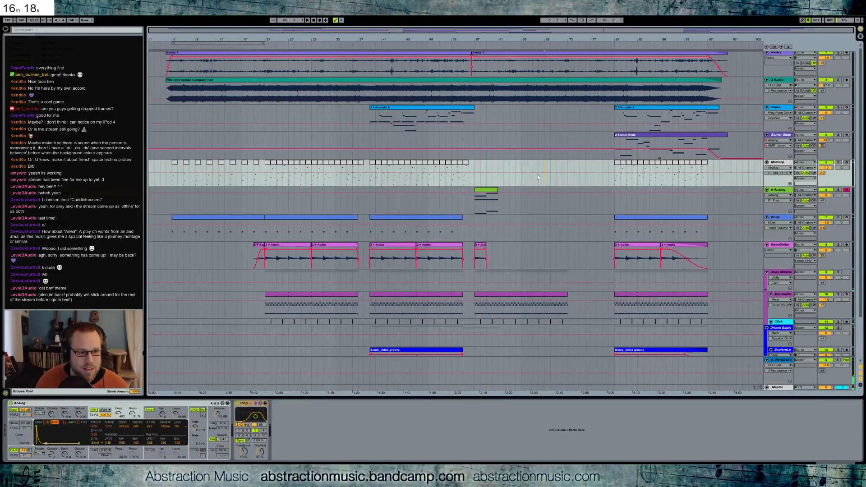
pyautogui.click(536, 142)
pyautogui.click(535, 119)
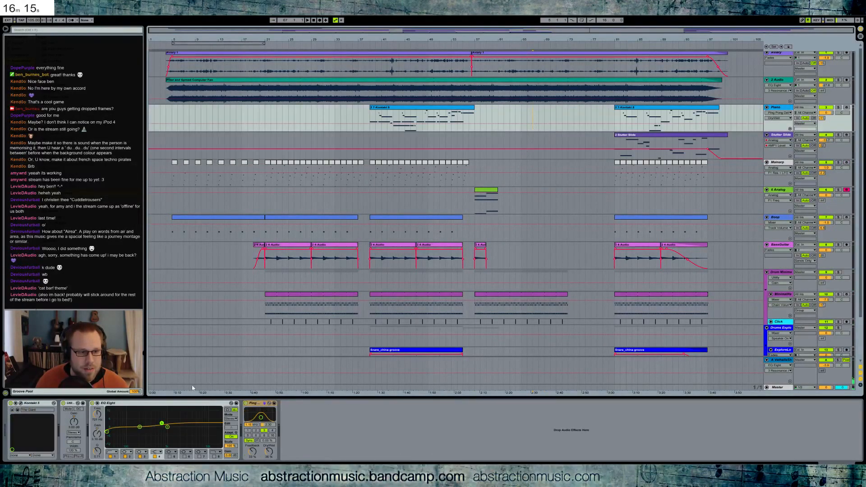
pyautogui.click(255, 404)
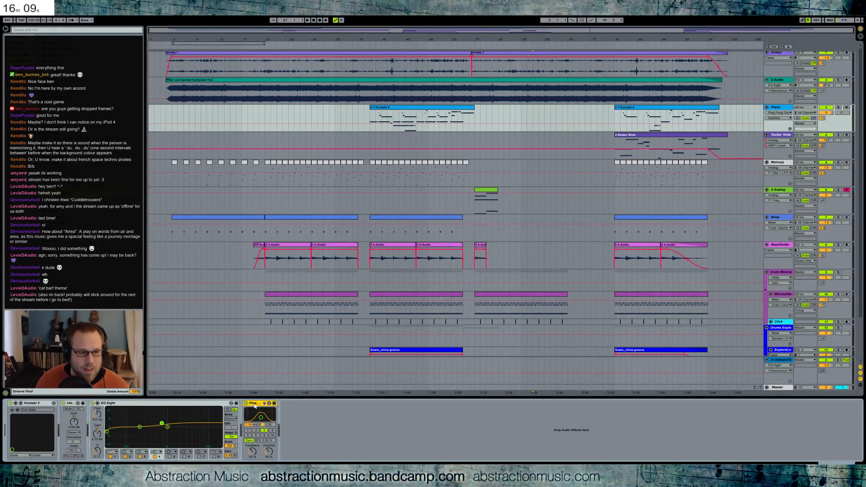
pyautogui.click(501, 211)
pyautogui.click(348, 419)
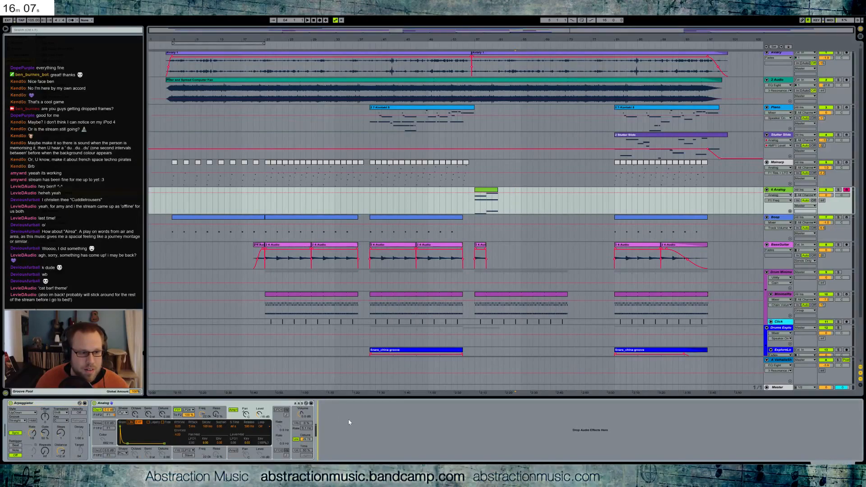
pyautogui.hotkey('ctrl', 'v')
pyautogui.press('space')
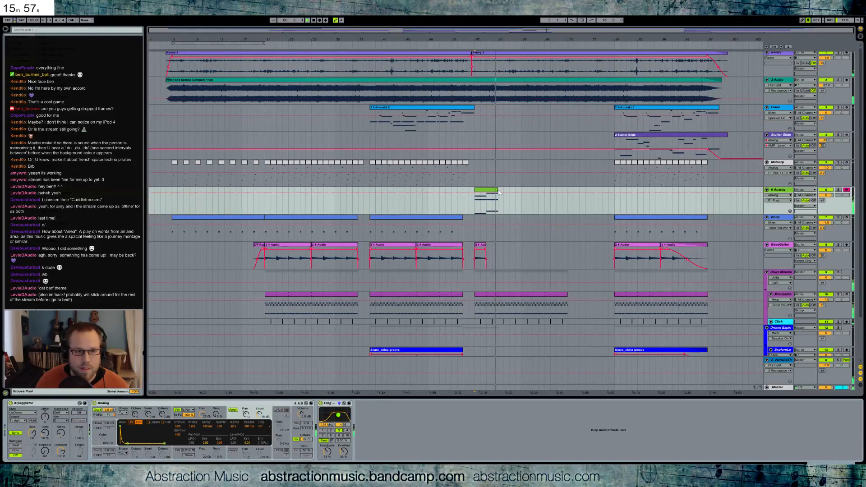
# Step: Lengthen the Analog clip at bar 57 and duplicate its two chords directly after the originals
pyautogui.moveTo(498, 191); pyautogui.dragTo(528, 193)
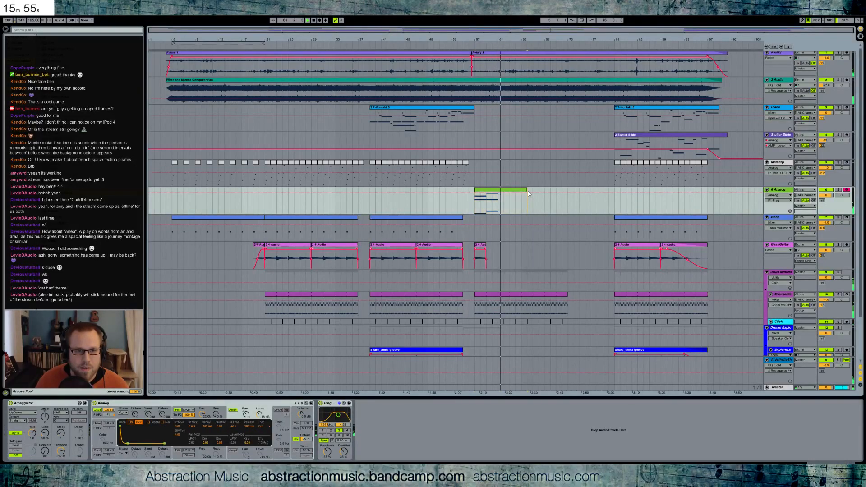
pyautogui.doubleClick(520, 191)
pyautogui.click(435, 371)
pyautogui.moveTo(80, 329)
pyautogui.mouseDown()
pyautogui.moveTo(68, 330)
pyautogui.moveTo(68, 347)
pyautogui.mouseUp()
pyautogui.moveTo(396, 278); pyautogui.dragTo(396, 244)
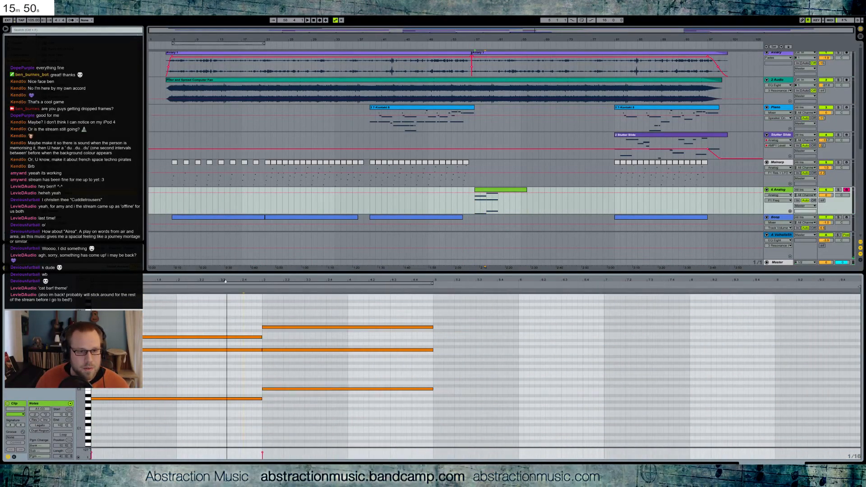
pyautogui.moveTo(177, 321); pyautogui.dragTo(342, 460)
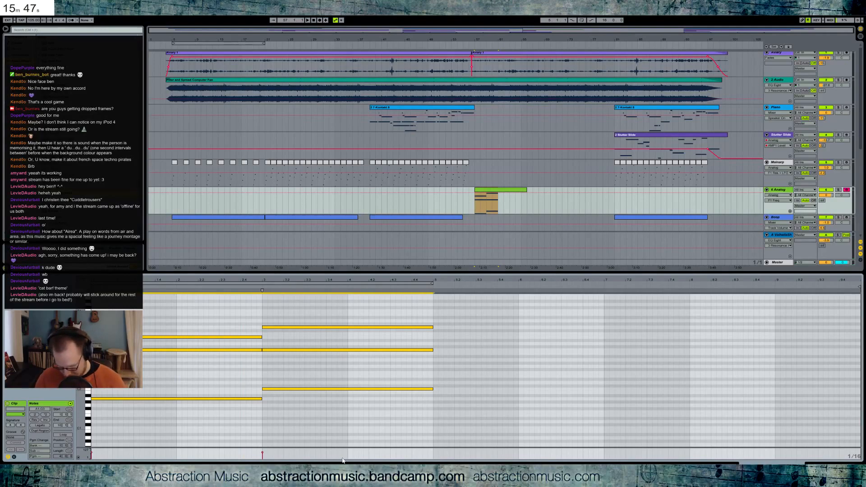
pyautogui.hotkey('ctrl', 'd')
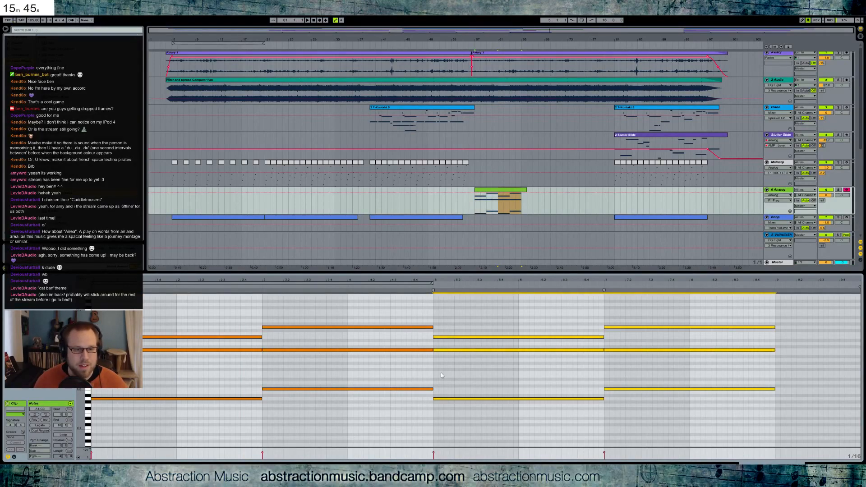
# Step: In the third chord, raise the bass note five semitones and lower the middle note three semitones
pyautogui.moveTo(461, 370); pyautogui.dragTo(475, 417)
pyautogui.press('Up')
pyautogui.press('Up')
pyautogui.press('Up')
pyautogui.press('Up')
pyautogui.press('Up')
pyautogui.press('Up')
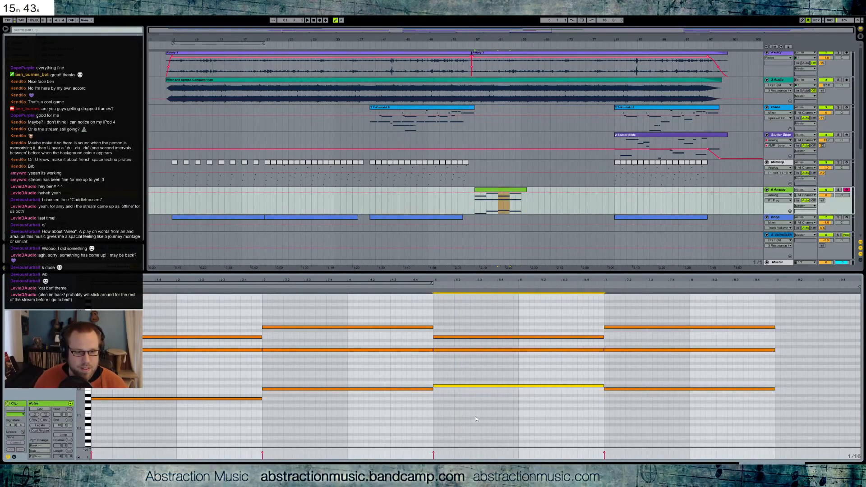
pyautogui.press('Down')
pyautogui.moveTo(470, 344); pyautogui.dragTo(483, 358)
pyautogui.press('Down')
pyautogui.press('Down')
pyautogui.press('Down')
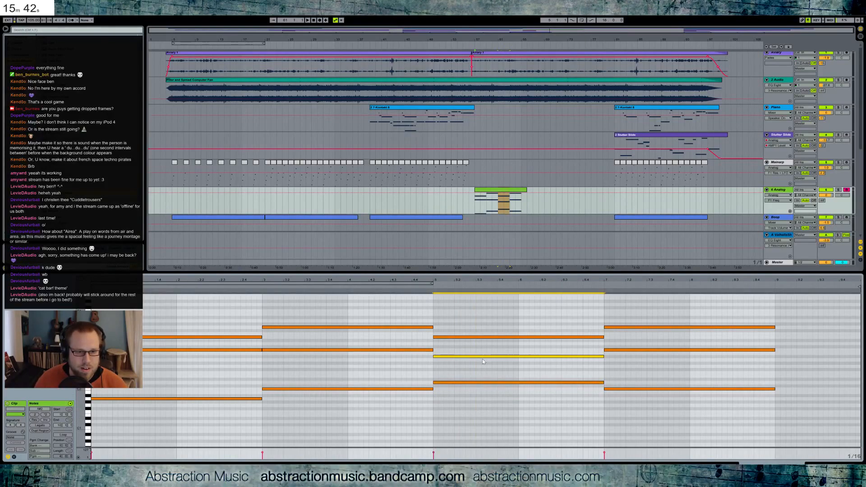
pyautogui.click(427, 287)
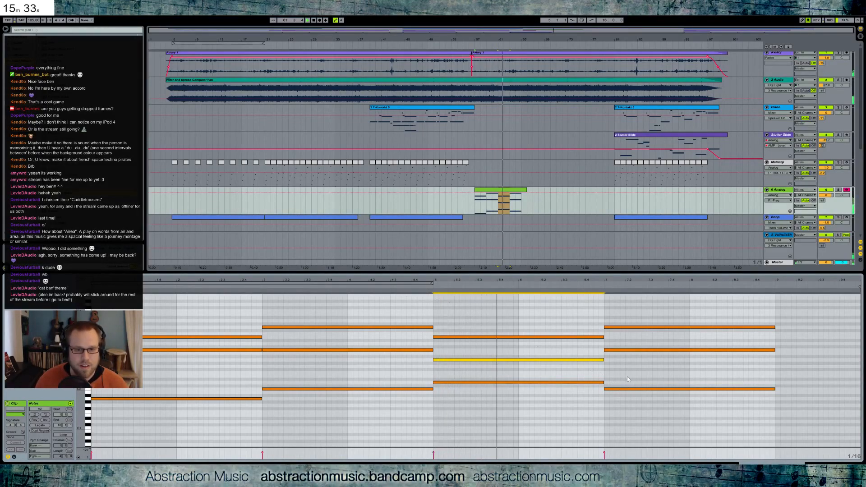
# Step: Raise the fourth chord's bass note by four semitones
pyautogui.click(631, 389)
pyautogui.press('Up')
pyautogui.press('Up')
pyautogui.press('Up')
pyautogui.press('Up')
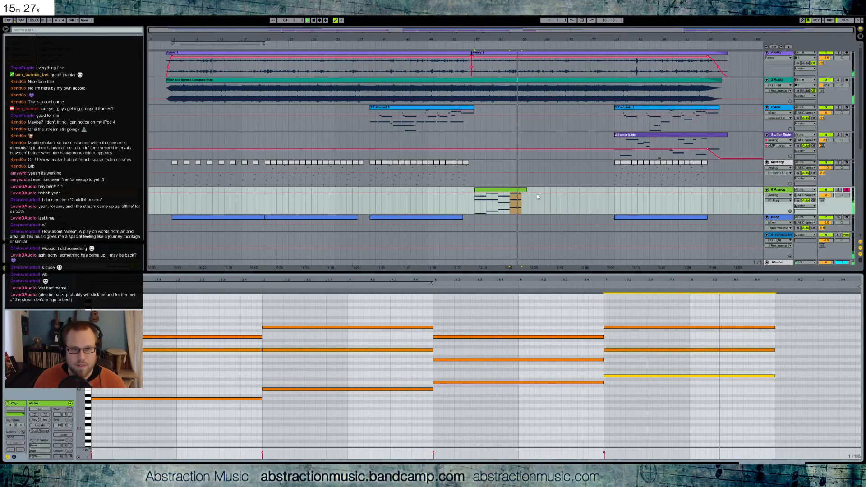
# Step: Trim the Analog clip to eight bars and duplicate it to fill bars 65 to 73
pyautogui.moveTo(526, 191); pyautogui.dragTo(522, 192)
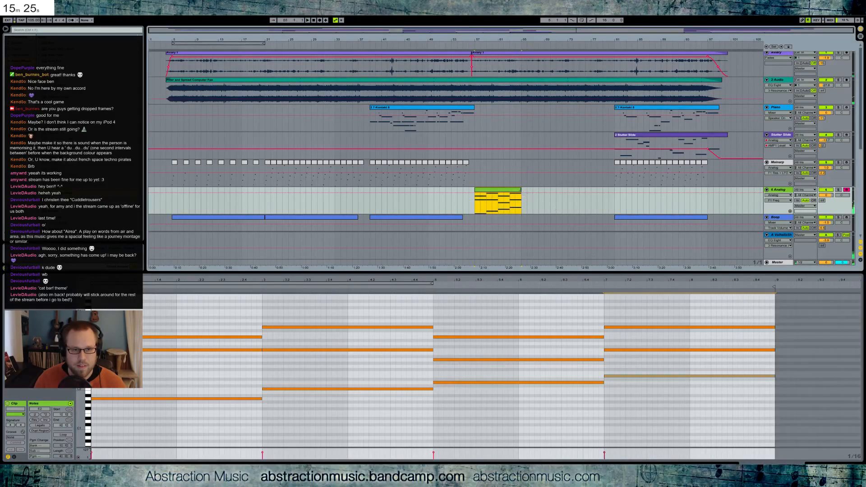
pyautogui.hotkey('ctrl', 'd')
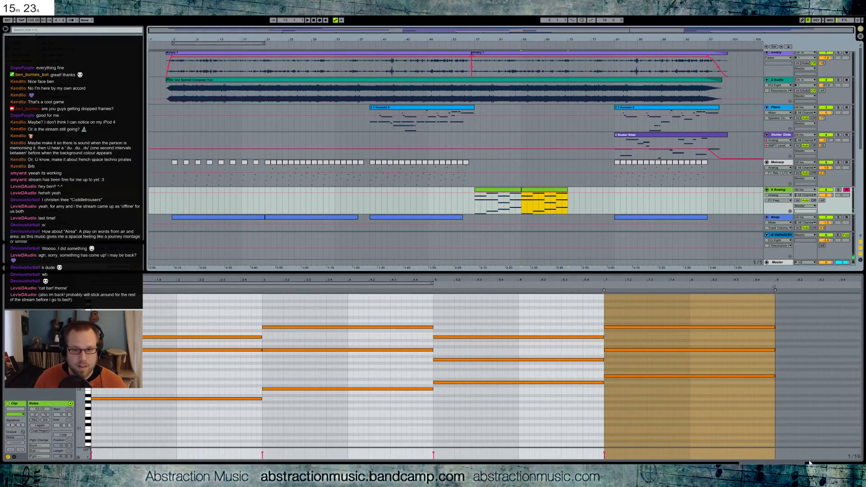
pyautogui.hotkey('shift', 'Tab')
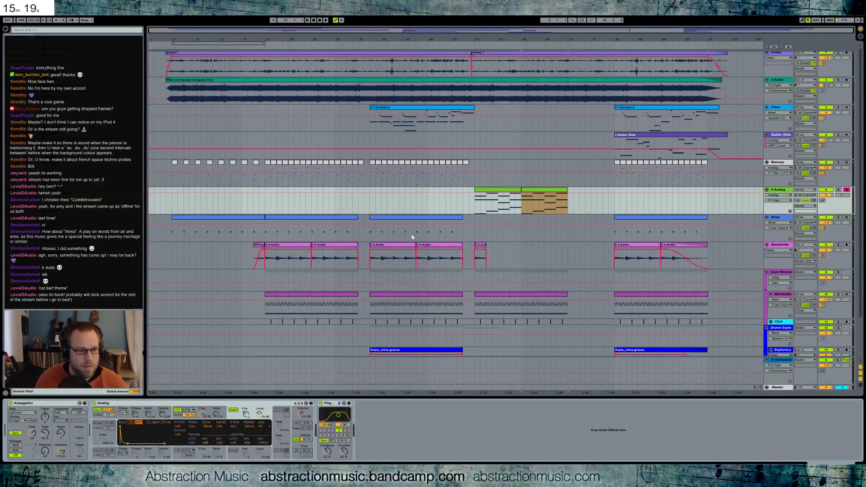
# Step: Switch on Analog's second oscillator at a low level and automate its level to rise gradually from bar 57 to 73
pyautogui.click(97, 450)
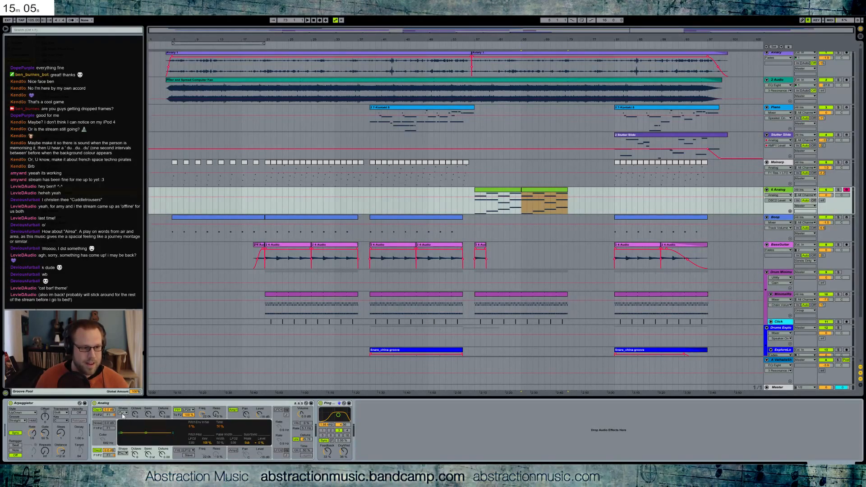
pyautogui.moveTo(111, 451); pyautogui.dragTo(111, 482)
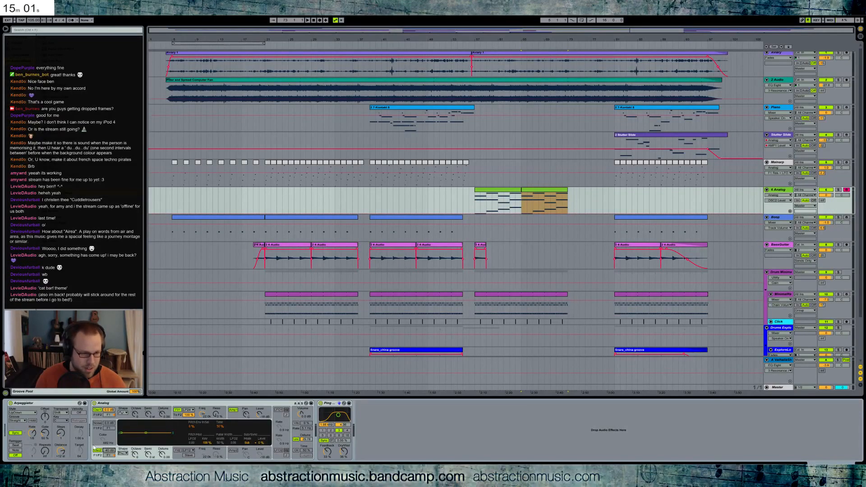
pyautogui.moveTo(476, 212); pyautogui.dragTo(567, 204)
pyautogui.click(475, 205)
pyautogui.hotkey('ctrl', 'z')
pyautogui.click(575, 204)
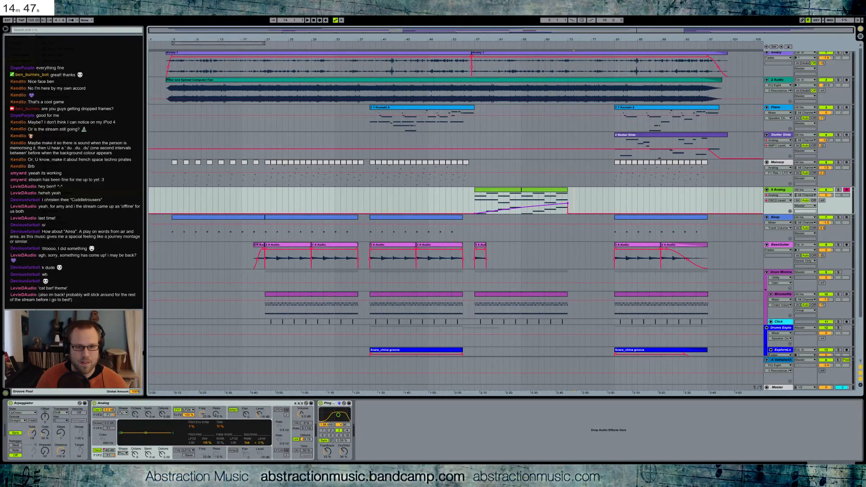
pyautogui.press('space')
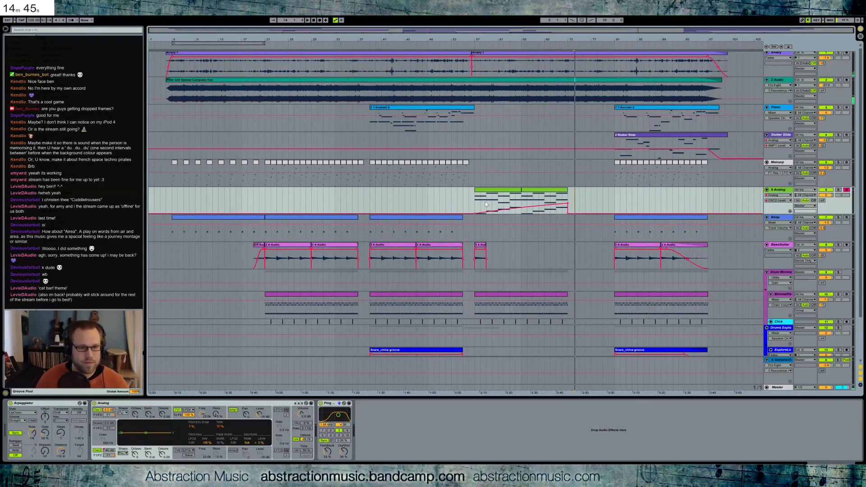
# Step: Play the Analog part from bar 65 and bring up its first filter's resonance and frequency settings
pyautogui.click(526, 201)
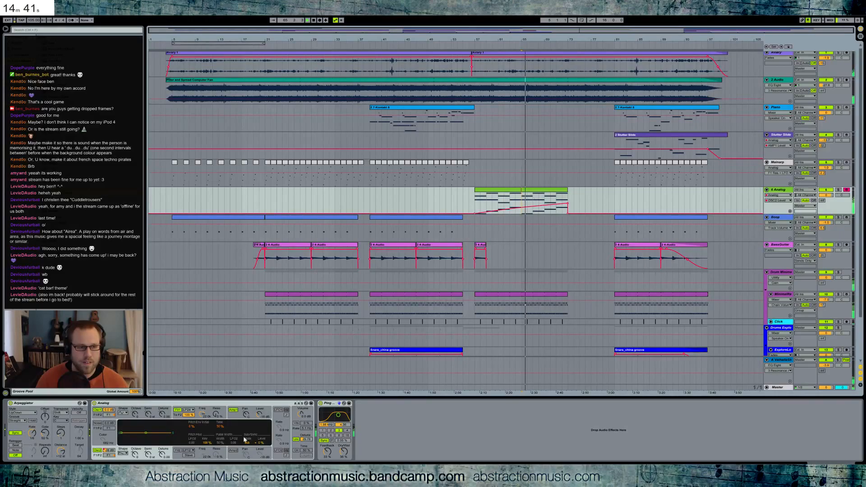
pyautogui.click(216, 413)
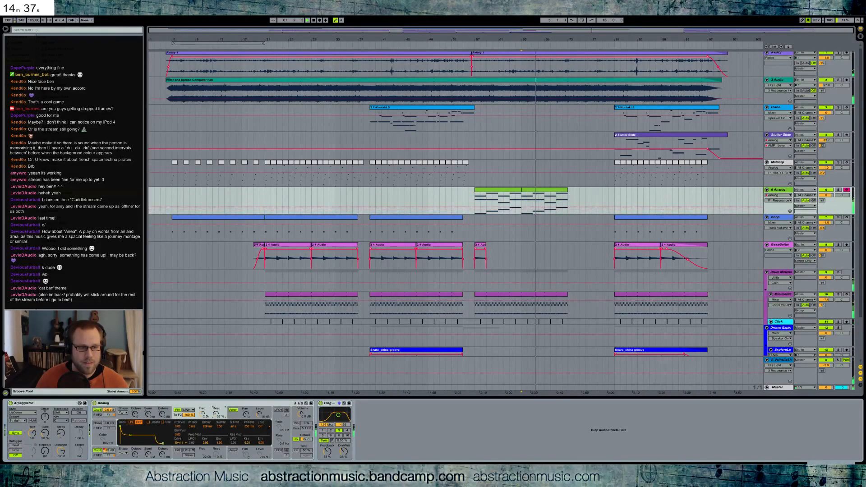
pyautogui.click(201, 413)
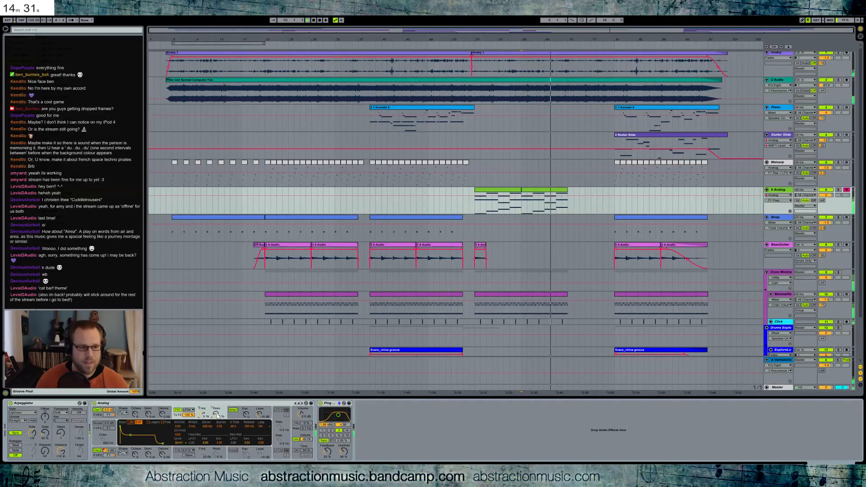
# Step: Extend the Analog part to bar 77 and reshape its second oscillator's level automation to peak at bar 73 and fade out by bar 77
pyautogui.click(111, 451)
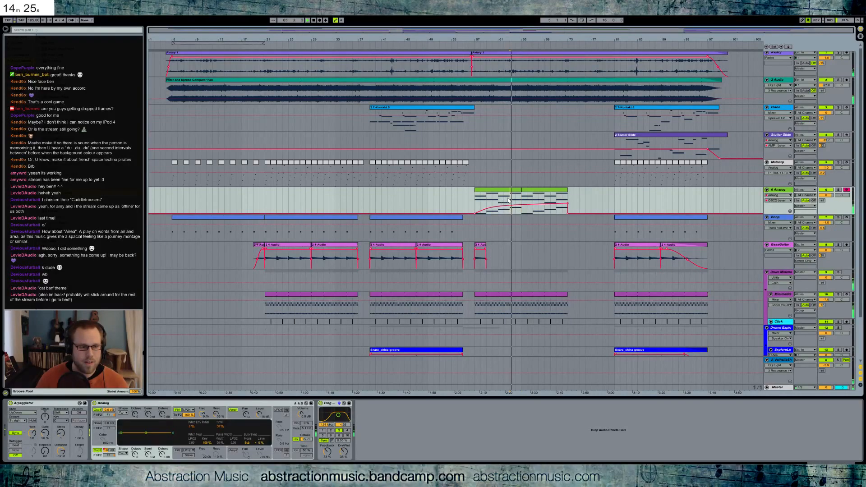
pyautogui.click(204, 414)
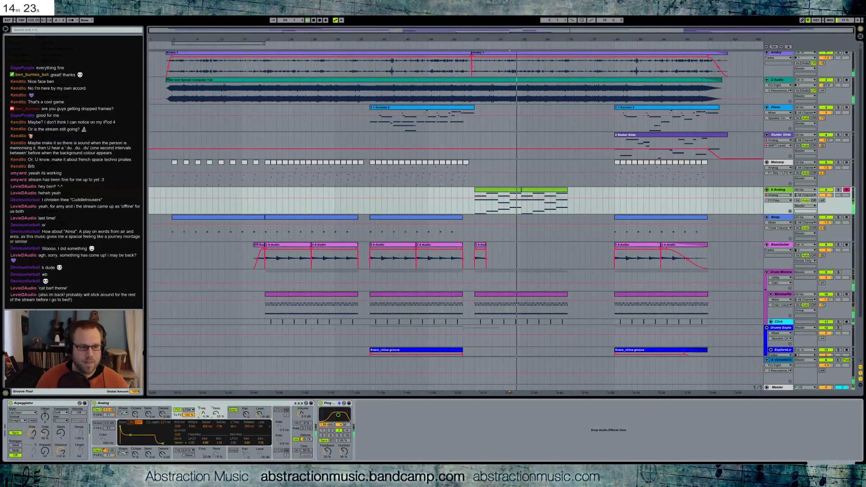
pyautogui.click(110, 452)
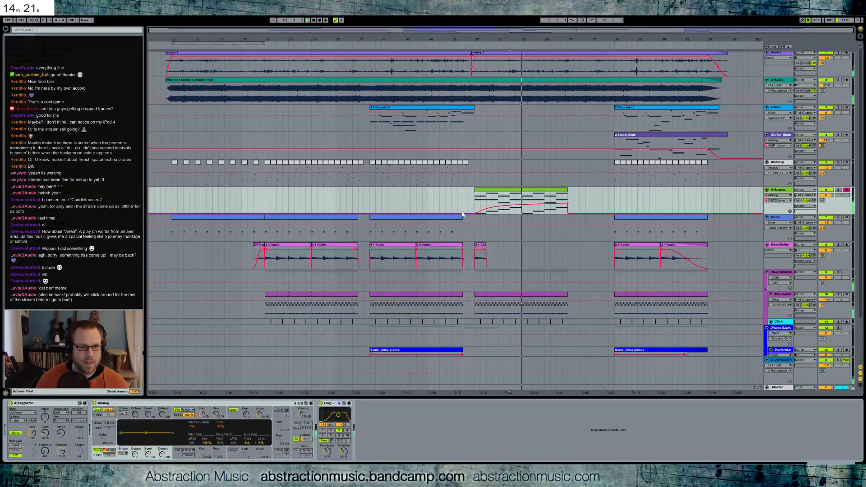
pyautogui.moveTo(568, 204); pyautogui.dragTo(535, 208)
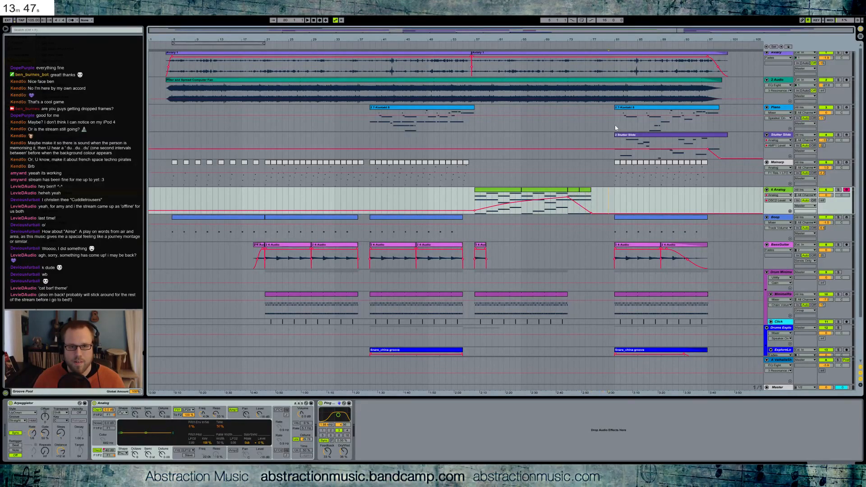
# Step: Copy the two-bar BassGuitar clip from bar 57 to bar 65, and the bass note from bars 51 to 53 to bar 61
pyautogui.click(498, 250)
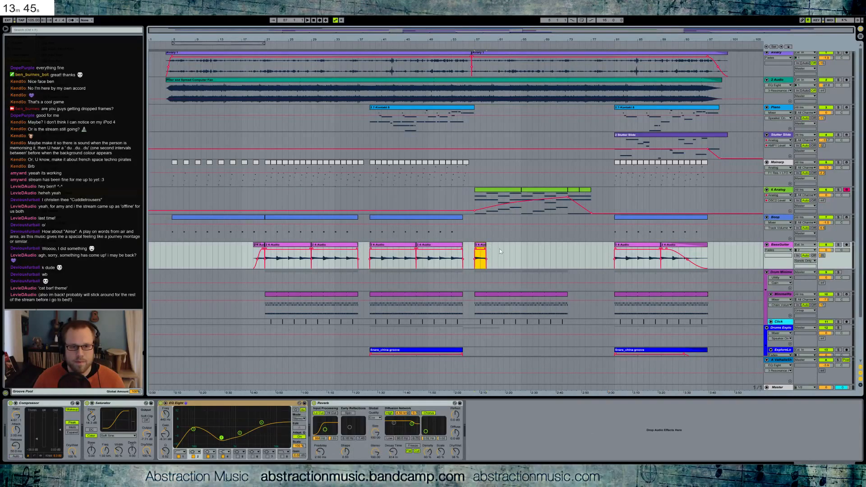
pyautogui.click(519, 253)
pyautogui.hotkey('ctrl', 'v')
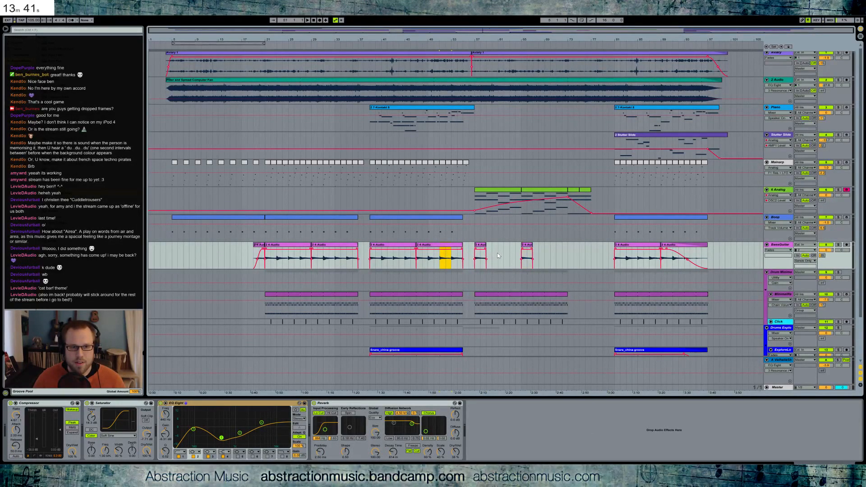
pyautogui.press('space')
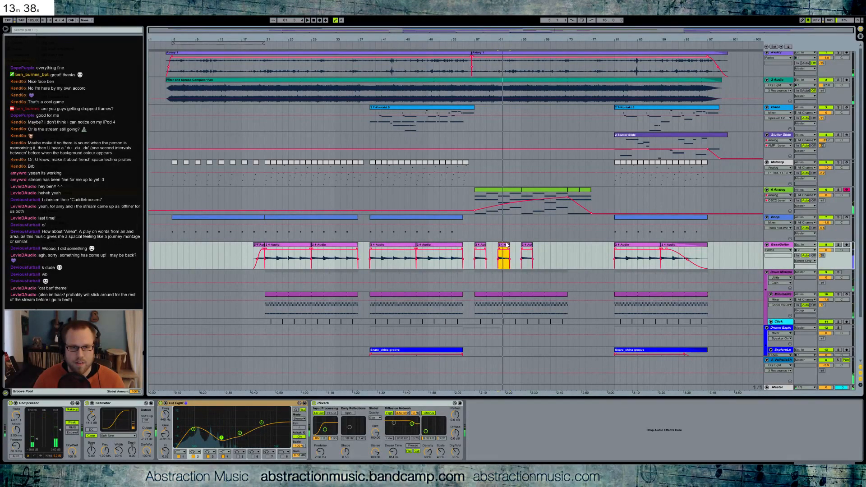
# Step: Open the sample settings of the BassGuitar clip at bar 61 and copy the clip to bar 69
pyautogui.doubleClick(507, 243)
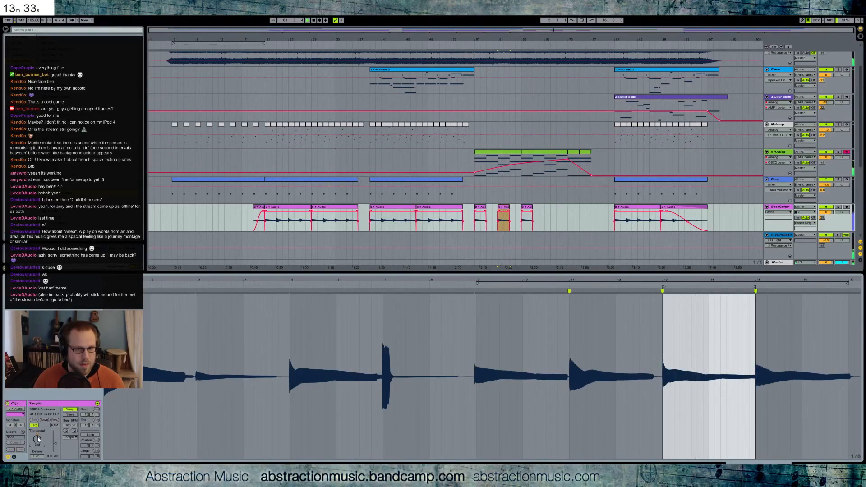
pyautogui.click(503, 218)
pyautogui.click(544, 221)
pyautogui.hotkey('ctrl', 'v')
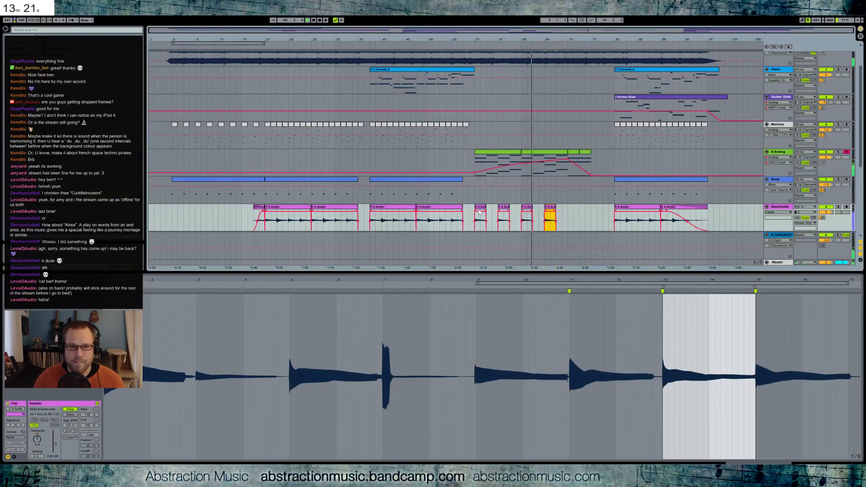
# Step: Copy the bass note from bars 47 to 49 of the BassGuitar track to bar 73
pyautogui.click(424, 221)
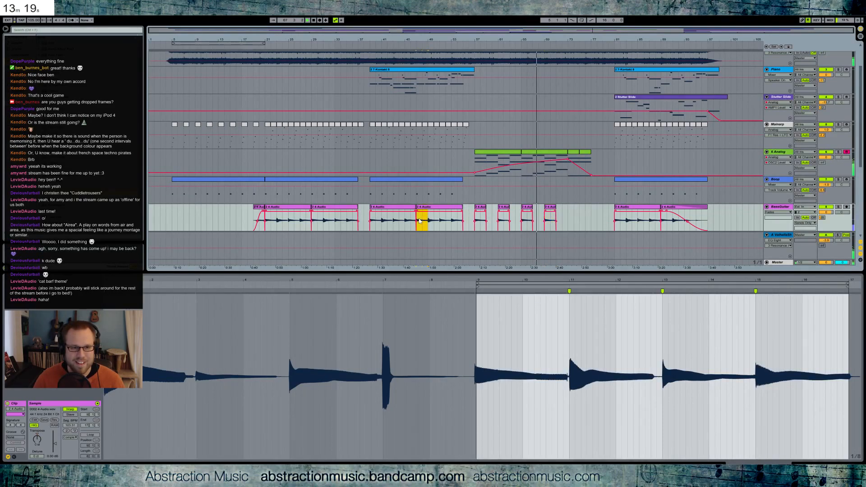
pyautogui.click(569, 211)
pyautogui.hotkey('ctrl', 'v')
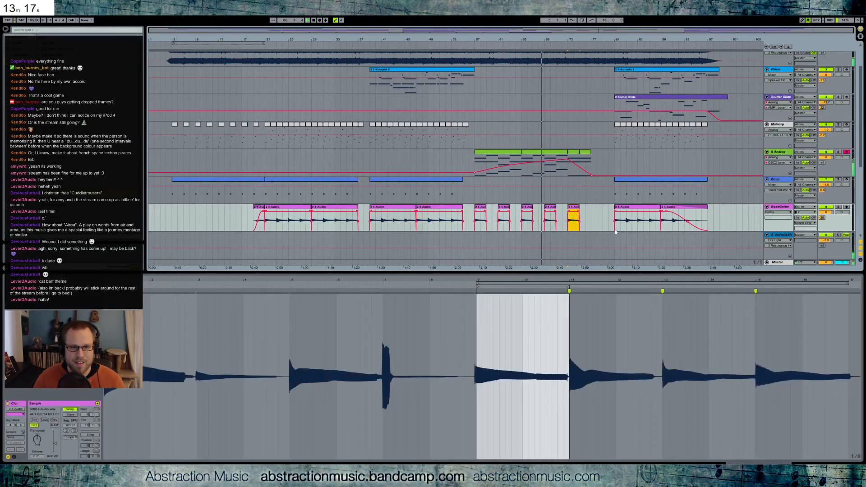
# Step: In the Analog clip at bar 75, lower the middle note three semitones and raise the note above it three semitones
pyautogui.click(586, 162)
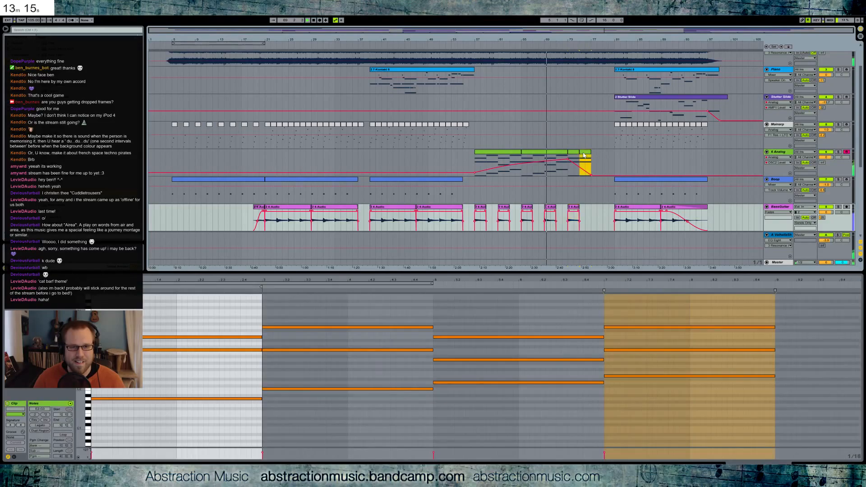
pyautogui.click(211, 316)
pyautogui.click(188, 350)
pyautogui.press('Down')
pyautogui.press('Down')
pyautogui.press('Down')
pyautogui.click(193, 337)
pyautogui.press('Up')
pyautogui.press('Up')
pyautogui.press('Up')
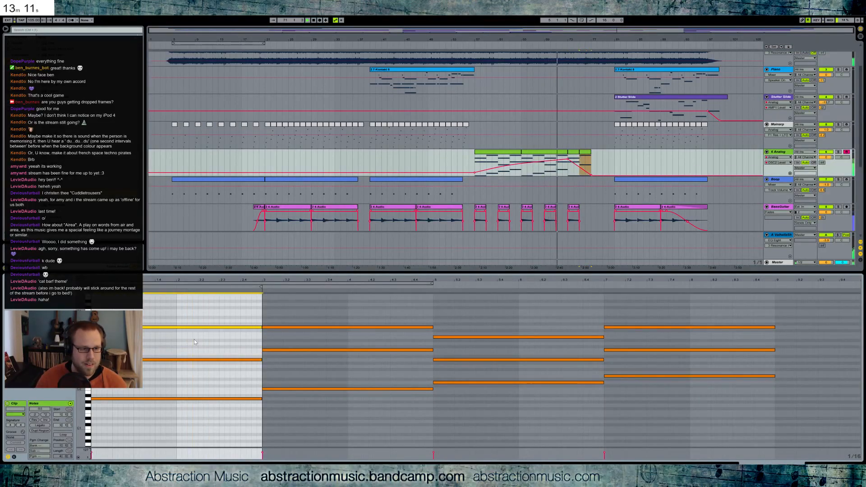
pyautogui.hotkey('shift', 'Tab')
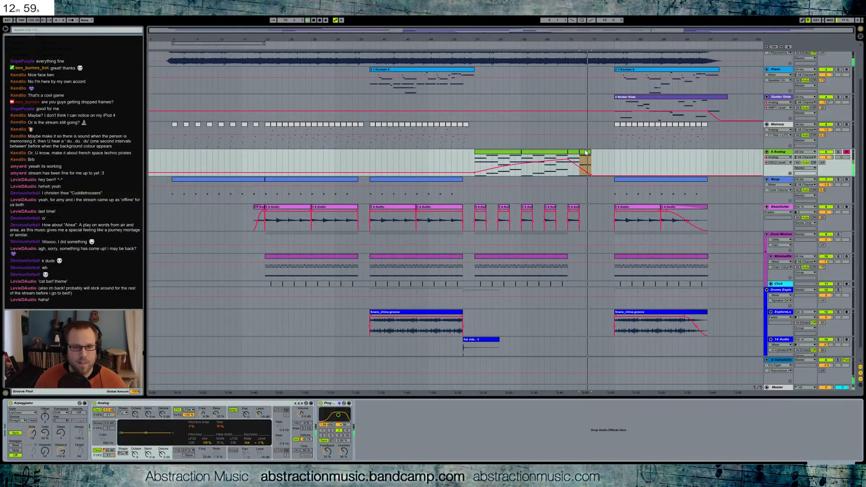
# Step: Try moving all the final section's clips, from the piano down to the snare groove, from bar 81 to bar 77 and audition the transition
pyautogui.moveTo(617, 88); pyautogui.dragTo(728, 328)
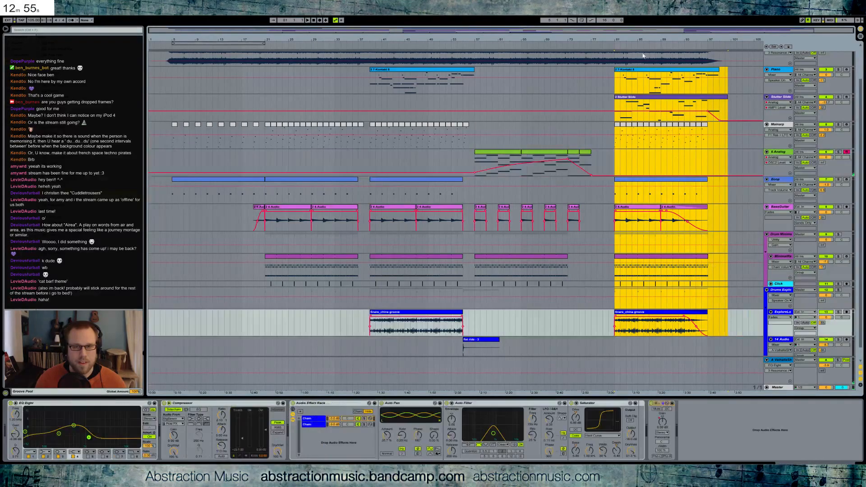
pyautogui.moveTo(640, 72); pyautogui.dragTo(615, 75)
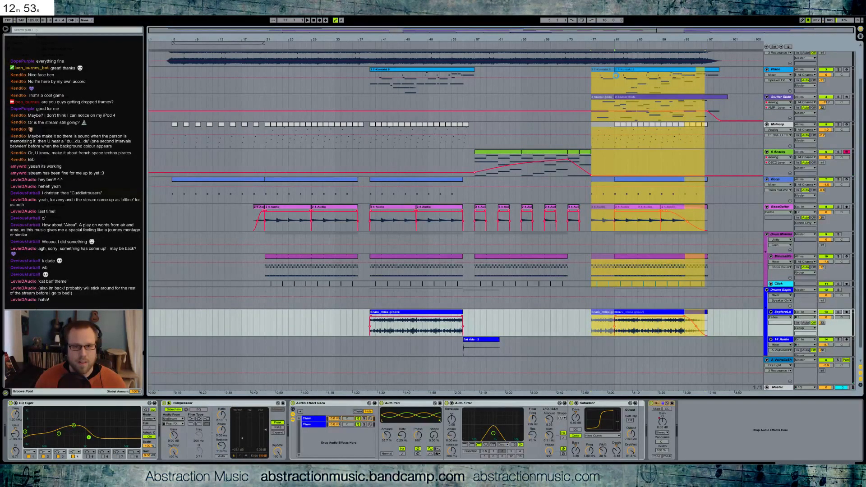
pyautogui.click(584, 152)
pyautogui.press('space')
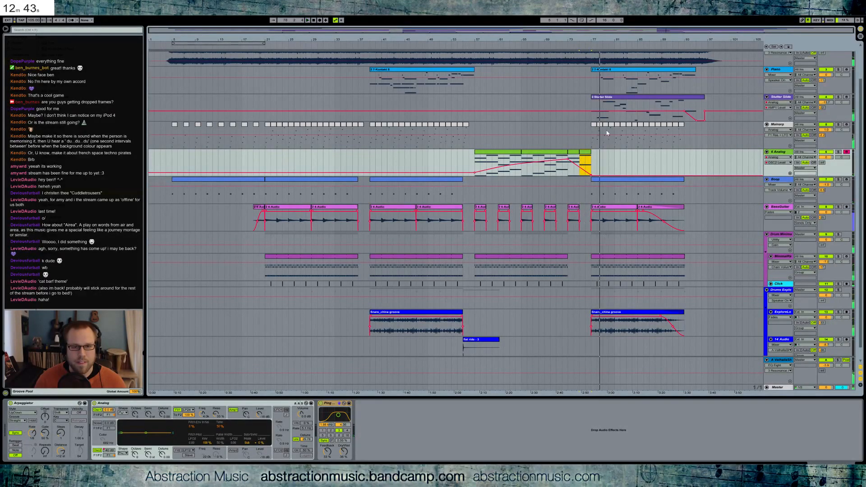
pyautogui.hotkey('ctrl', 'z')
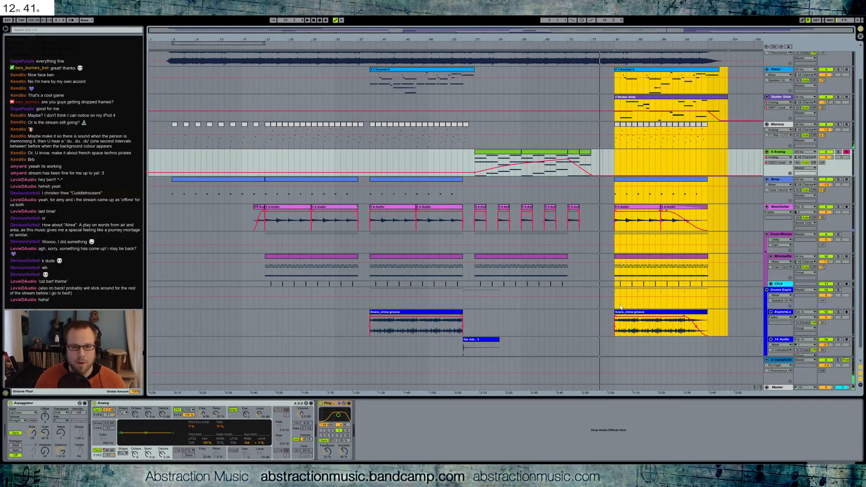
# Step: Move the selected final-section clips on all tracks from bar 81 to bar 77
pyautogui.moveTo(695, 31)
pyautogui.mouseDown()
pyautogui.moveTo(656, 33)
pyautogui.moveTo(684, 44)
pyautogui.mouseUp()
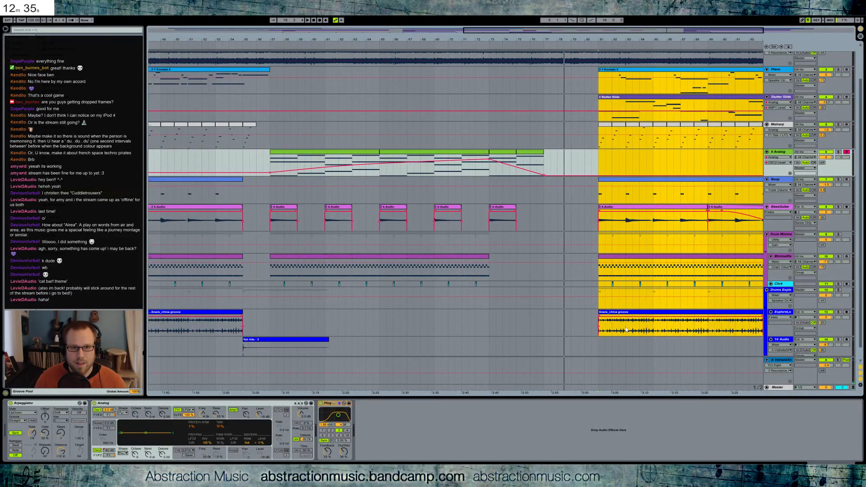
pyautogui.moveTo(625, 328); pyautogui.dragTo(584, 330)
pyautogui.click(584, 330)
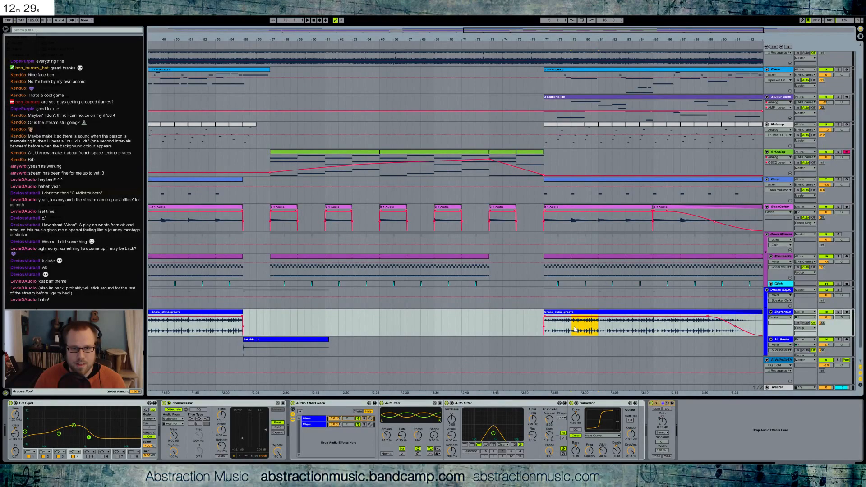
# Step: Fill bars 73 to 77 with a copy of the Snare_china groove that fades in gradually, and play from bar 73
pyautogui.click(489, 319)
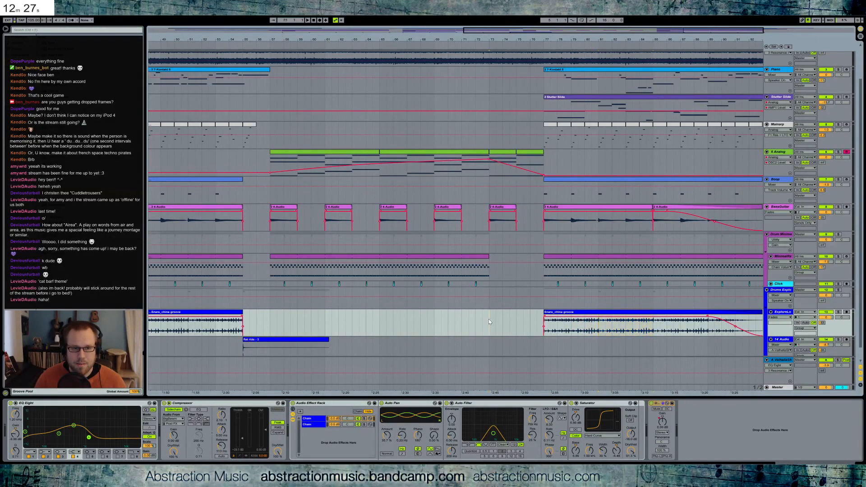
pyautogui.hotkey('ctrl', 'v')
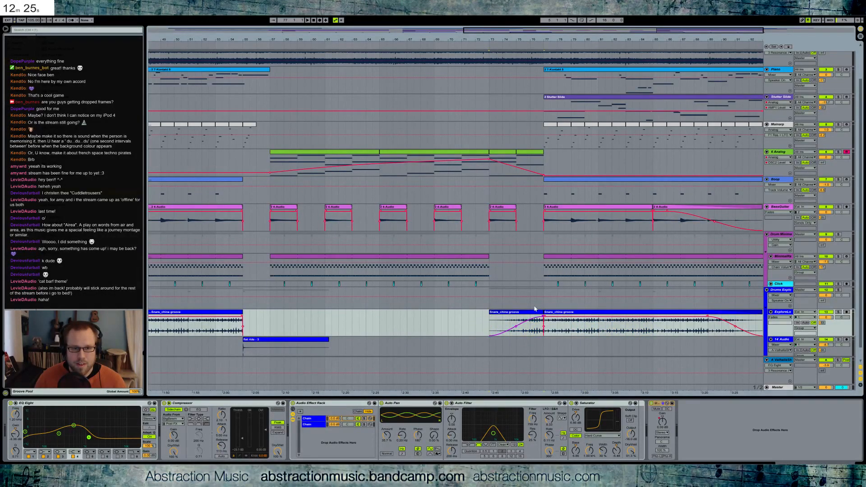
pyautogui.click(488, 149)
pyautogui.press('space')
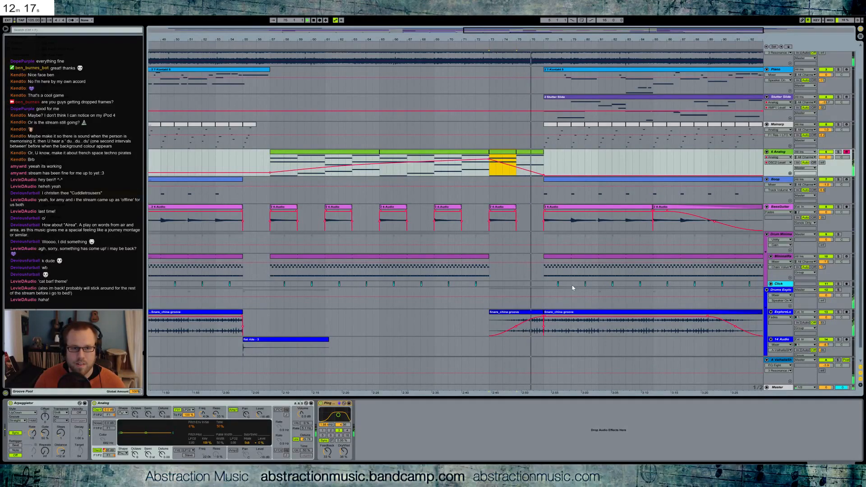
# Step: Extend the drum-rack clip starting at bar 57 to bar 77, and duplicate the Click track's bars 69 to 73 into bars 73 to 77
pyautogui.moveTo(488, 256); pyautogui.dragTo(543, 261)
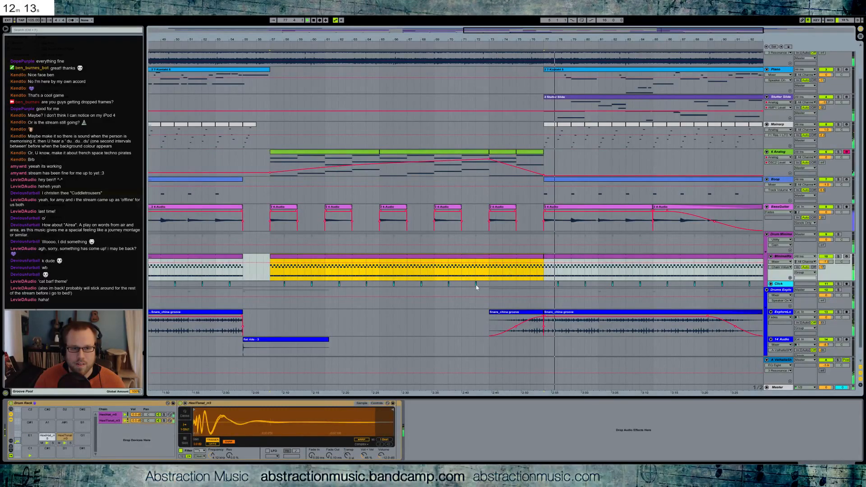
pyautogui.moveTo(488, 283); pyautogui.dragTo(435, 285)
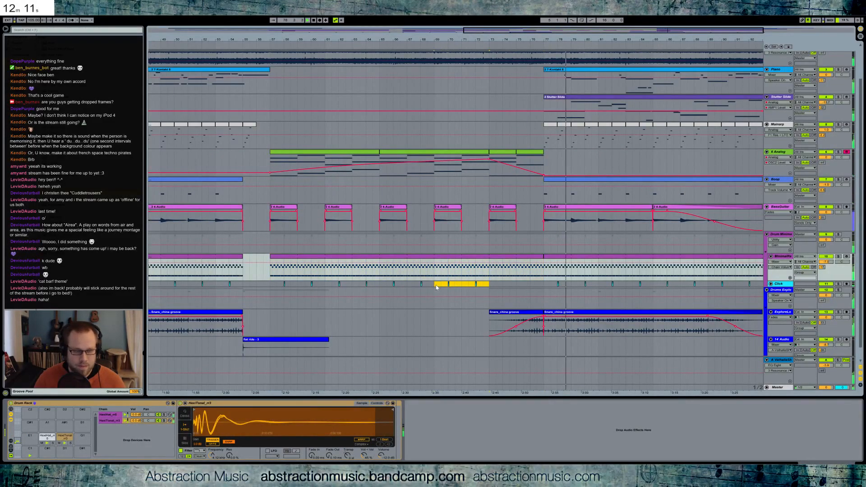
pyautogui.hotkey('ctrl', 'd')
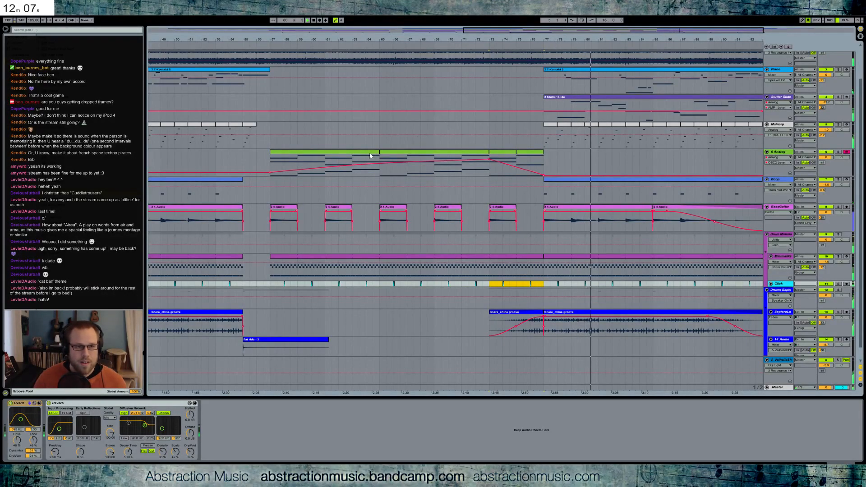
# Step: Add a Saturator after the Ping Pong Delay on the Analog track and lower its output level
pyautogui.click(293, 152)
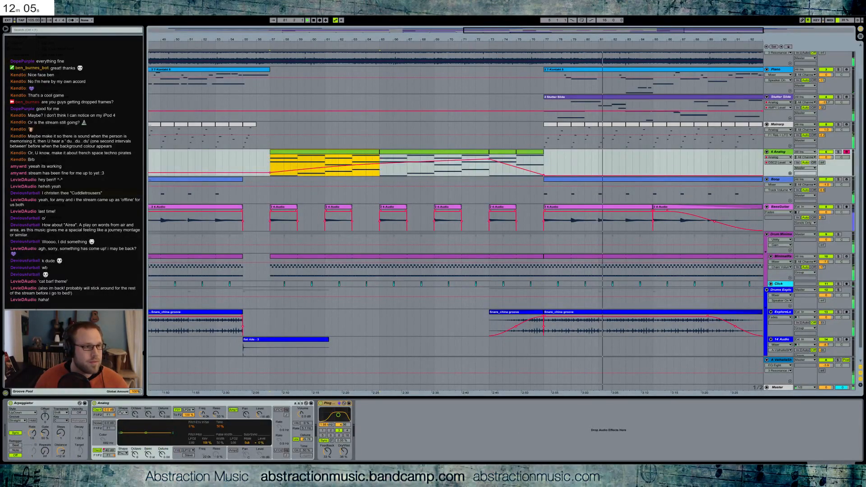
pyautogui.click(22, 61)
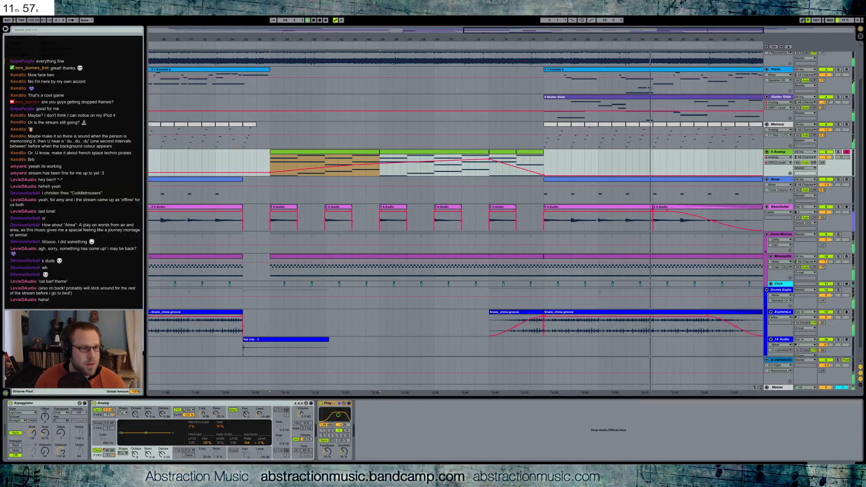
pyautogui.moveTo(54, 219); pyautogui.dragTo(362, 403)
pyautogui.moveTo(418, 435); pyautogui.dragTo(418, 448)
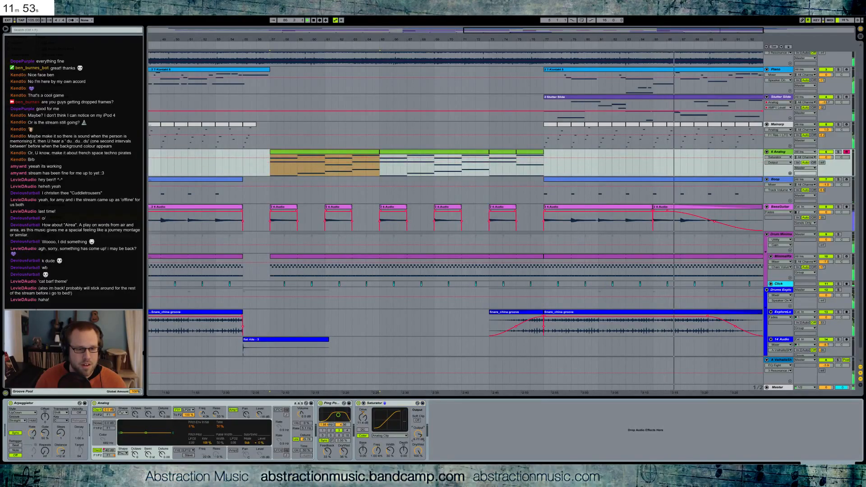
# Step: Set the Saturator's shape to Medium Curve, then fine-tune its Base and reduce its output slightly
pyautogui.click(390, 435)
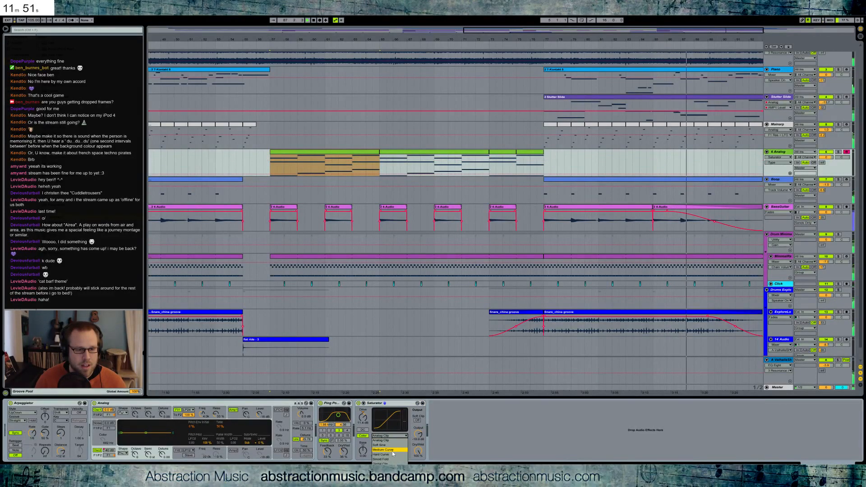
pyautogui.click(390, 450)
pyautogui.moveTo(363, 453); pyautogui.dragTo(364, 457)
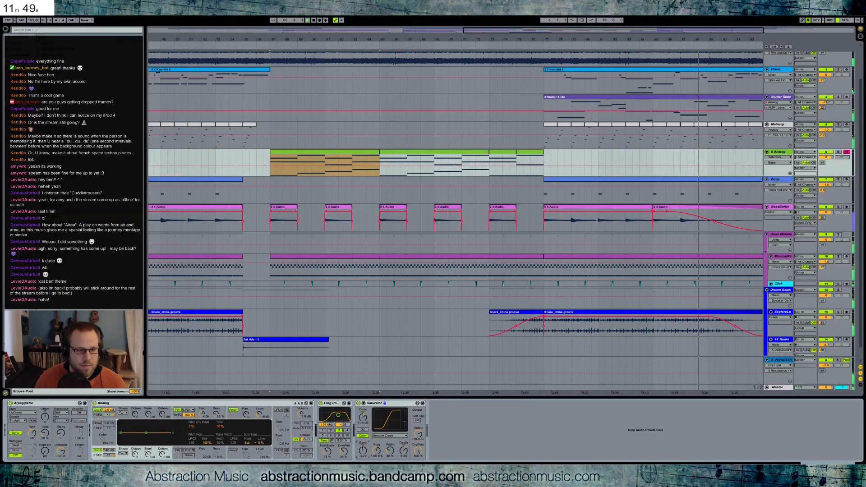
pyautogui.moveTo(418, 434); pyautogui.dragTo(418, 436)
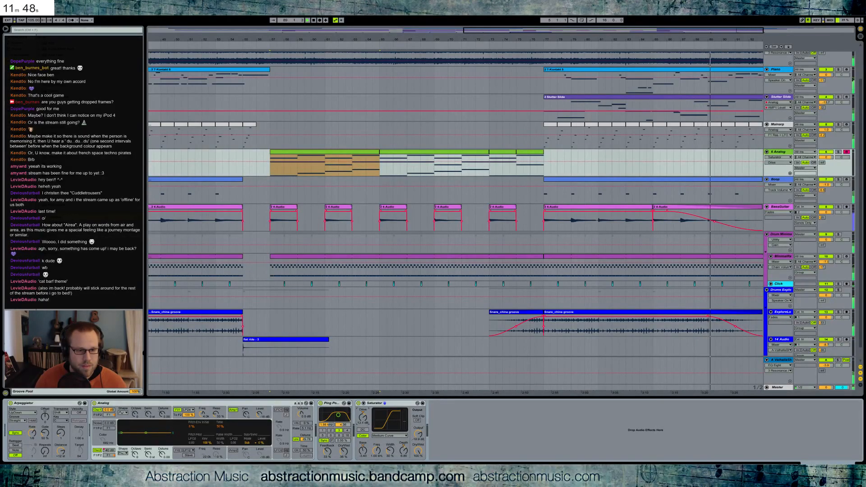
# Step: Lower the Drive and Output of the Analog track's Saturator while listening from bar 57
pyautogui.moveTo(364, 419); pyautogui.dragTo(363, 427)
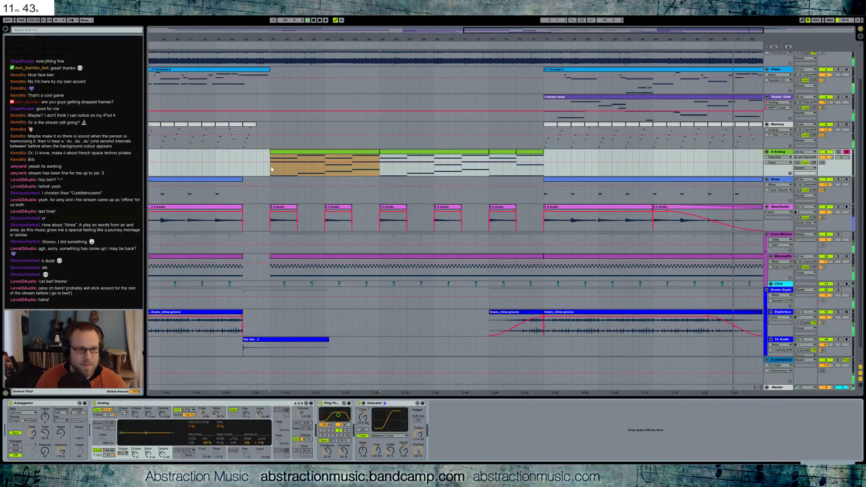
pyautogui.click(276, 152)
pyautogui.press('space')
pyautogui.press('space')
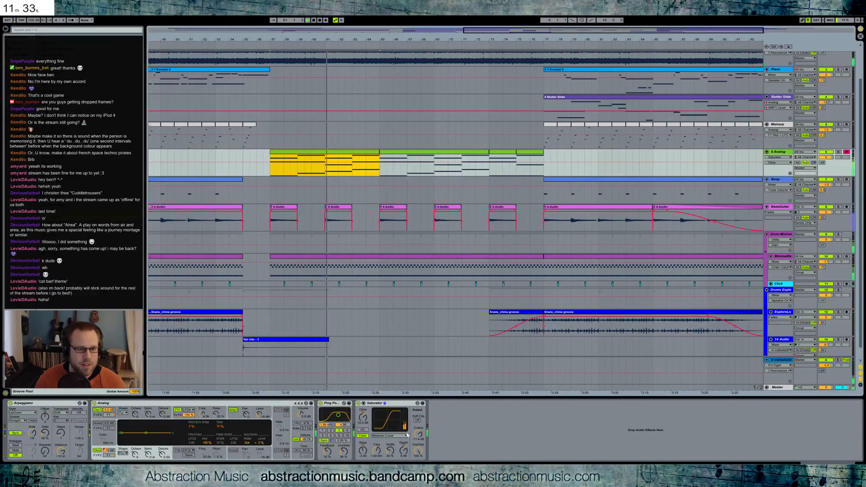
pyautogui.moveTo(418, 433); pyautogui.dragTo(418, 437)
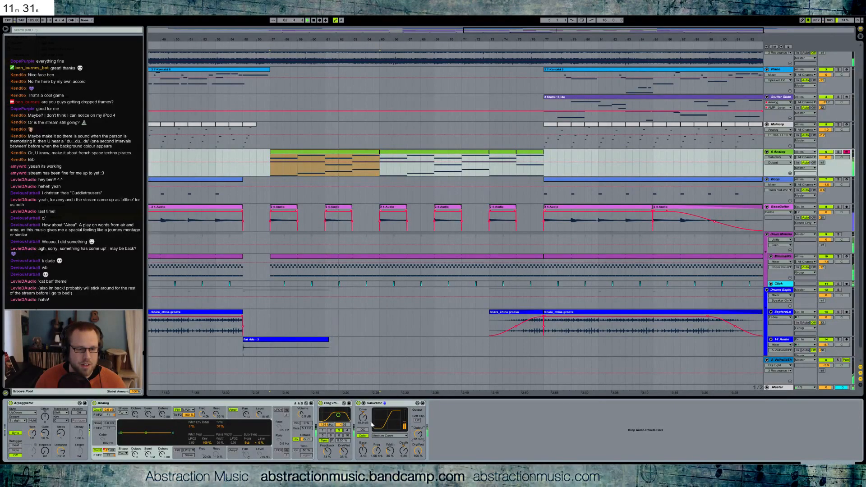
pyautogui.moveTo(363, 418); pyautogui.dragTo(363, 419)
pyautogui.click(418, 434)
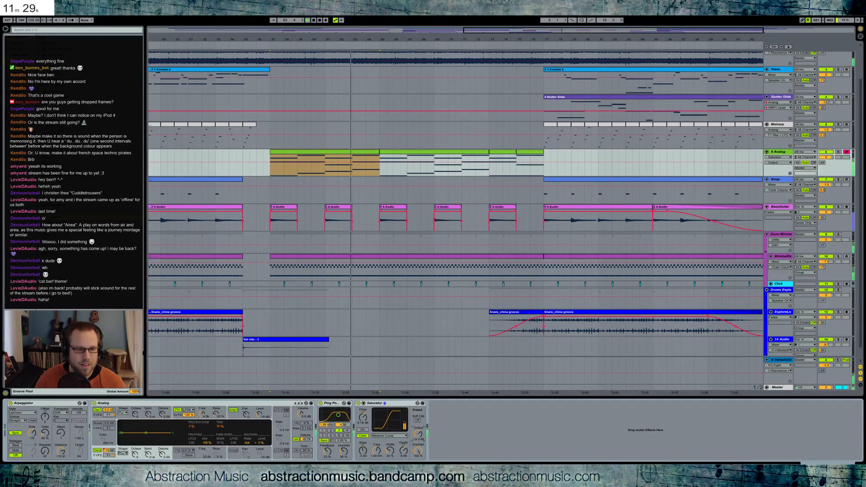
# Step: Automate the Analog Saturator's Dry/Wet to rise from bar 57 to 100% near bar 71 and fall to zero at bar 77, curving both ramps
pyautogui.click(418, 451)
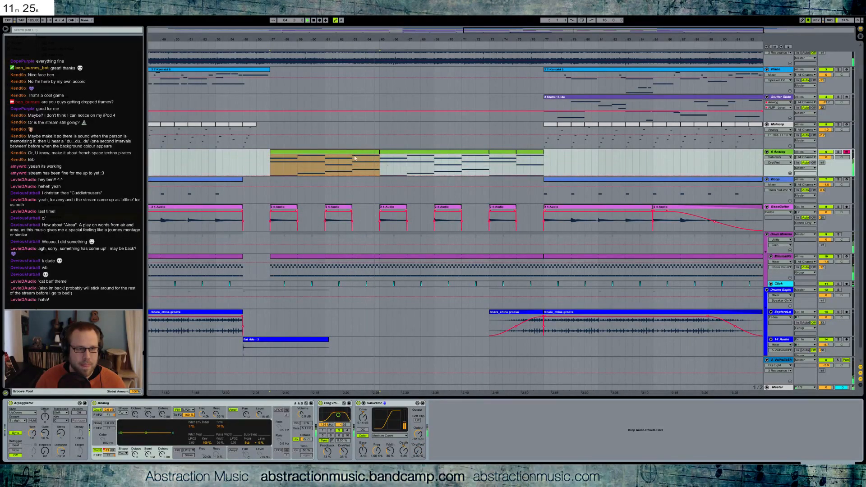
pyautogui.click(270, 167)
pyautogui.moveTo(486, 175); pyautogui.dragTo(477, 154)
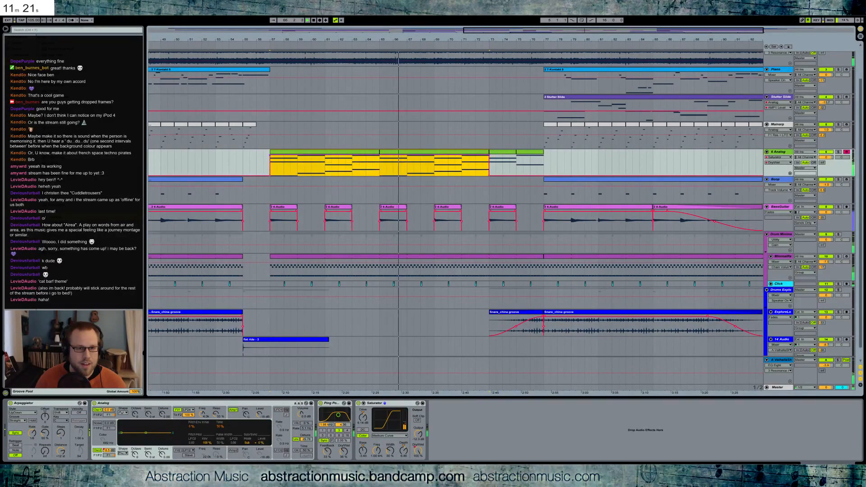
pyautogui.click(271, 156)
pyautogui.click(428, 168)
pyautogui.moveTo(489, 156); pyautogui.dragTo(465, 156)
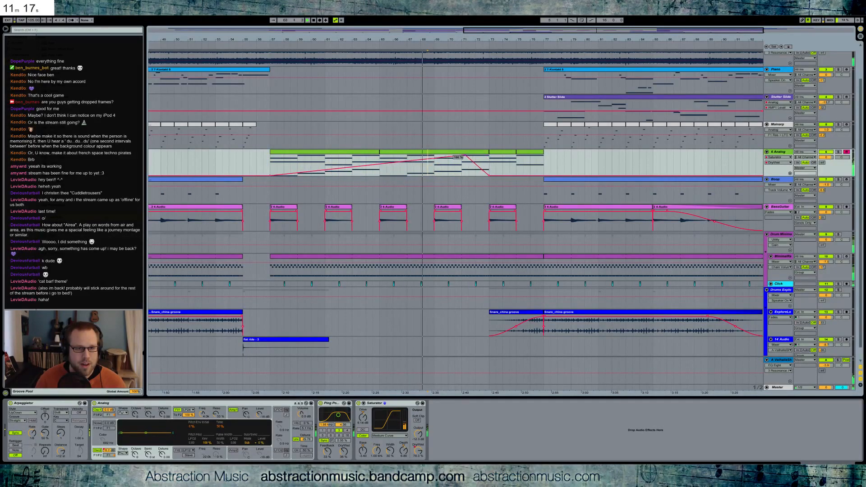
pyautogui.click(546, 176)
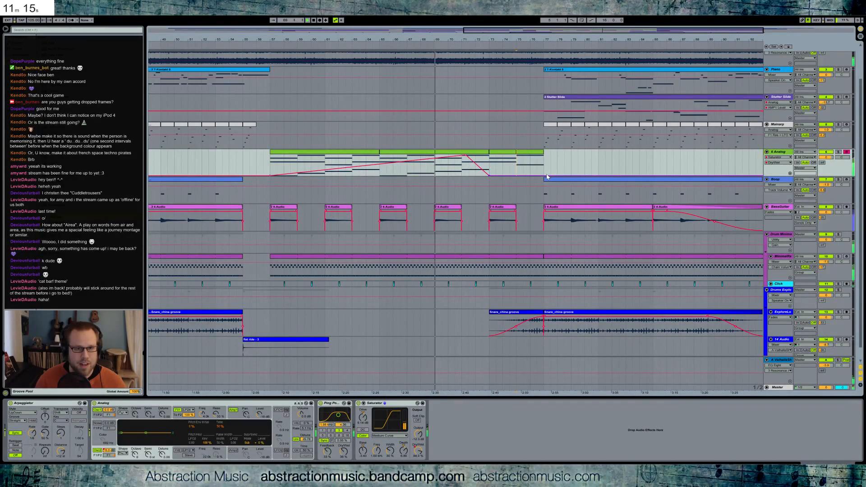
pyautogui.click(489, 176)
pyautogui.moveTo(510, 167); pyautogui.dragTo(510, 162)
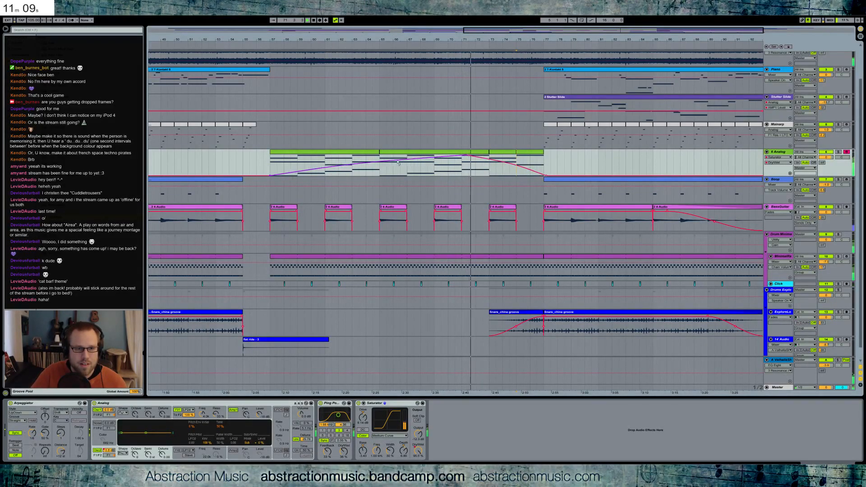
# Step: Raise the Saturator's Drive on the Analog track and reduce its Output to compensate
pyautogui.click(413, 435)
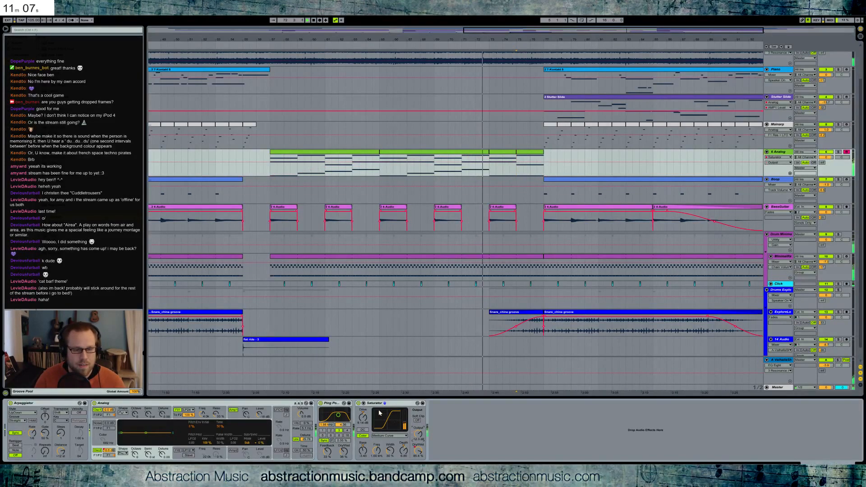
pyautogui.moveTo(363, 417); pyautogui.dragTo(363, 408)
pyautogui.moveTo(418, 434); pyautogui.dragTo(418, 445)
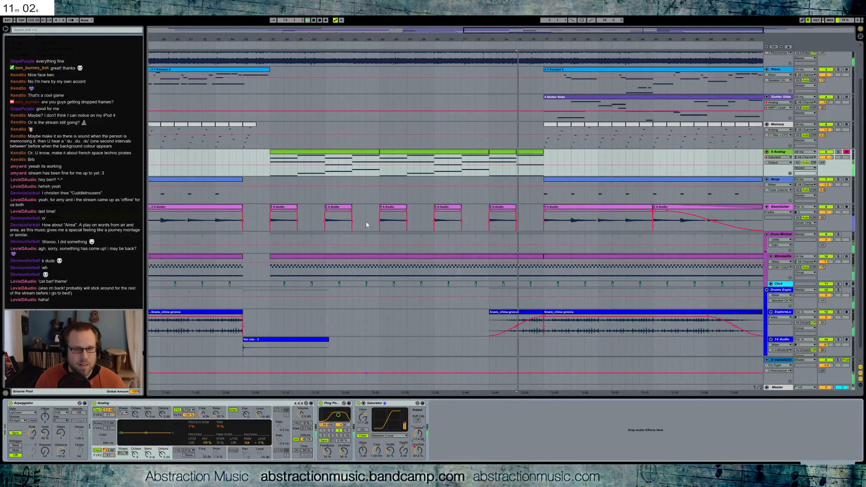
# Step: Open the Analog clip at bars 75 to 77 and delete the leftover notes beyond its end
pyautogui.click(522, 157)
pyautogui.doubleClick(522, 156)
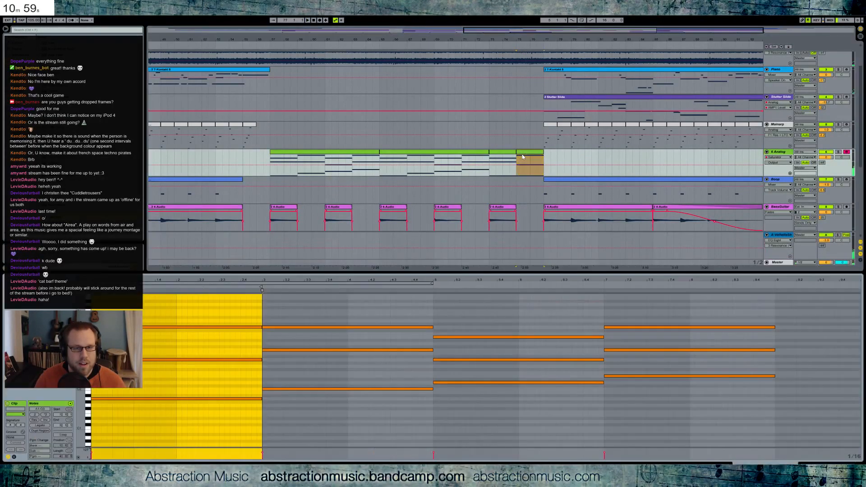
pyautogui.moveTo(298, 310); pyautogui.dragTo(713, 416)
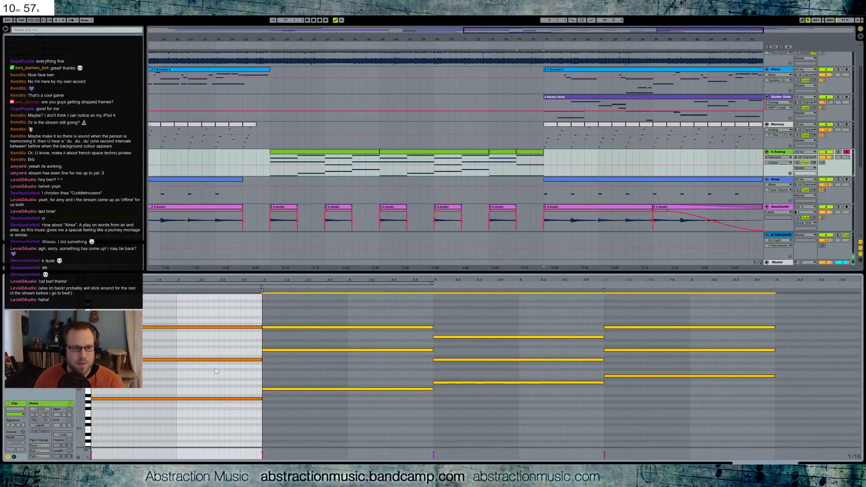
pyautogui.press('Delete')
# Step: Revoice the clip's remaining chord by raising its lowest note five semitones and lowering the upper octave pair one semitone, and play it back
pyautogui.moveTo(188, 381); pyautogui.dragTo(180, 412)
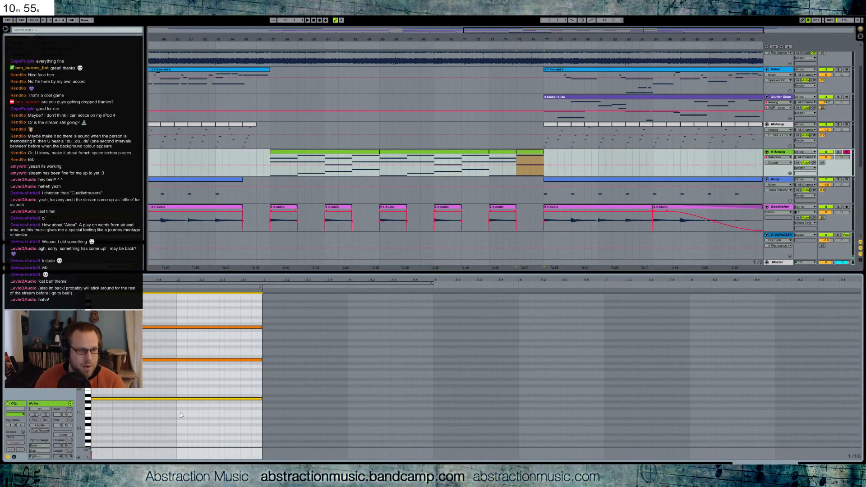
pyautogui.press('Up')
pyautogui.press('Up')
pyautogui.press('Up')
pyautogui.press('Up')
pyautogui.press('Up')
pyautogui.press('Up')
pyautogui.press('Up')
pyautogui.press('Up')
pyautogui.press('Up')
pyautogui.press('Up')
pyautogui.press('Up')
pyautogui.press('Up')
pyautogui.press('Up')
pyautogui.press('Up')
pyautogui.press('Up')
pyautogui.press('Up')
pyautogui.press('Up')
pyautogui.press('Up')
pyautogui.press('Up')
pyautogui.press('Up')
pyautogui.press('Up')
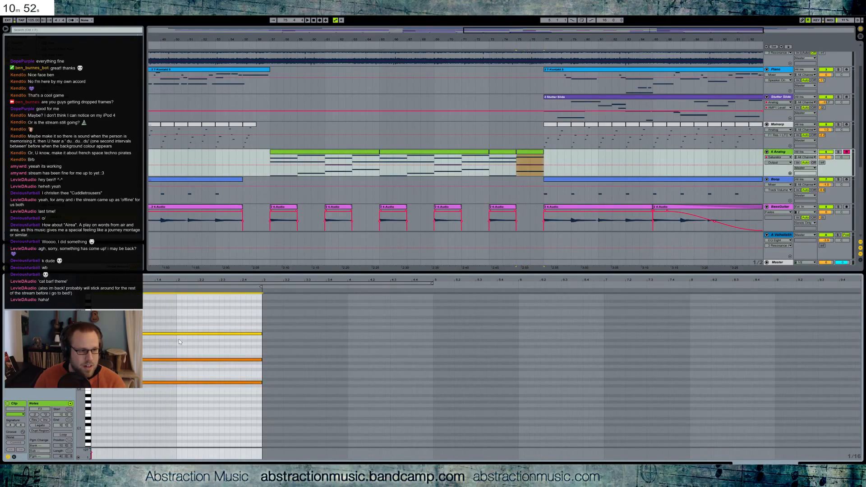
pyautogui.press('space')
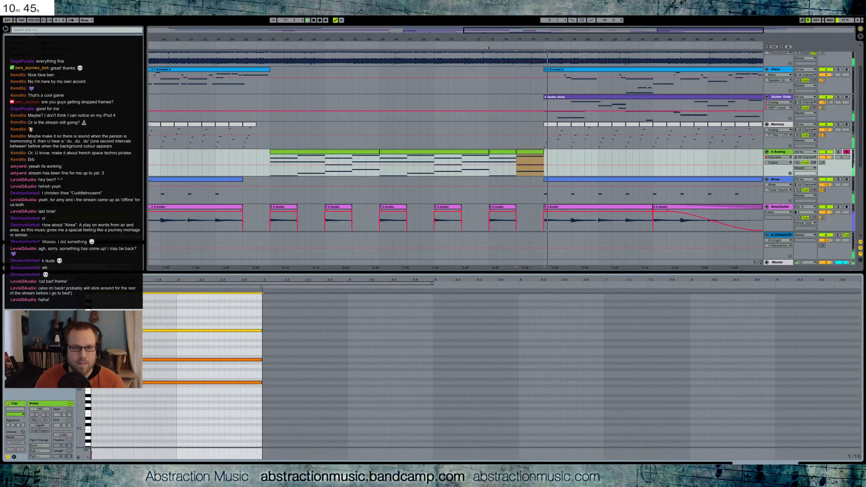
# Step: Duplicate the Analog clip at bars 75 to 77 into bars 77 to 79, and extend the Saturator's Dry/Wet fall to bar 79
pyautogui.click(540, 152)
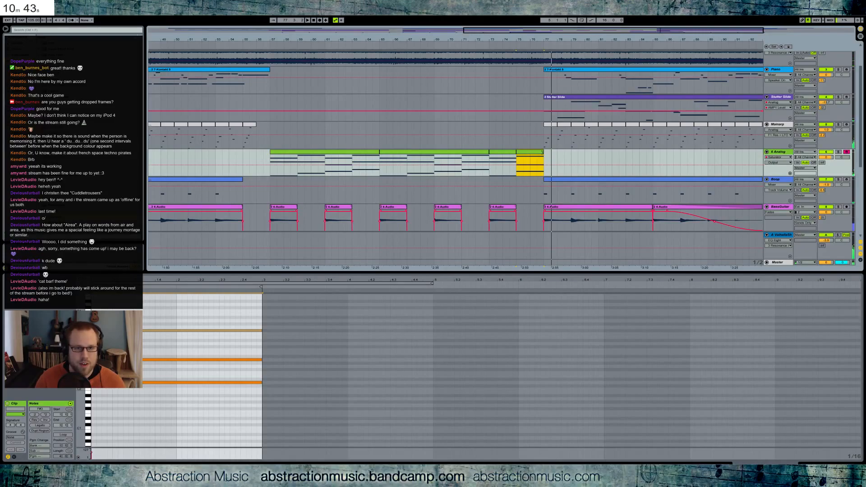
pyautogui.hotkey('ctrl', 'd')
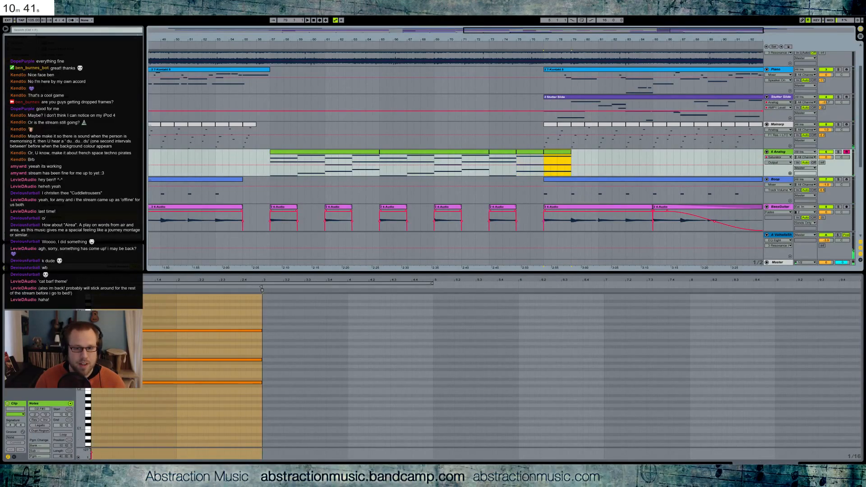
pyautogui.hotkey('shift', 'Tab')
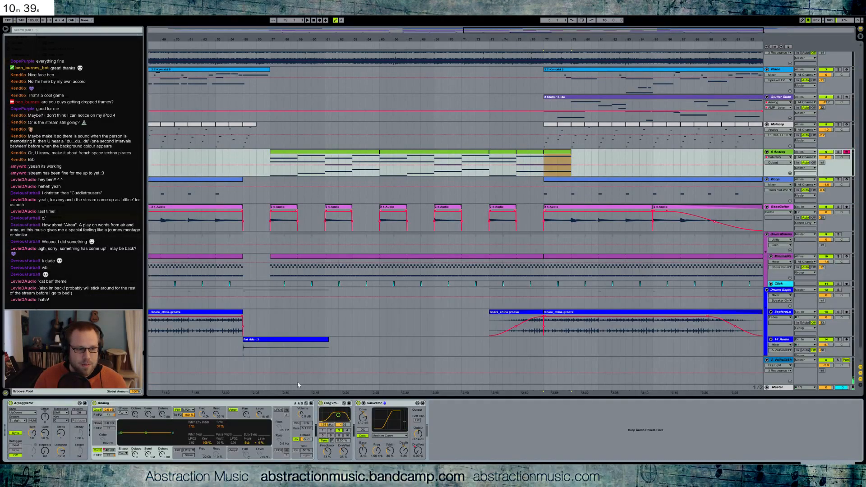
pyautogui.click(418, 450)
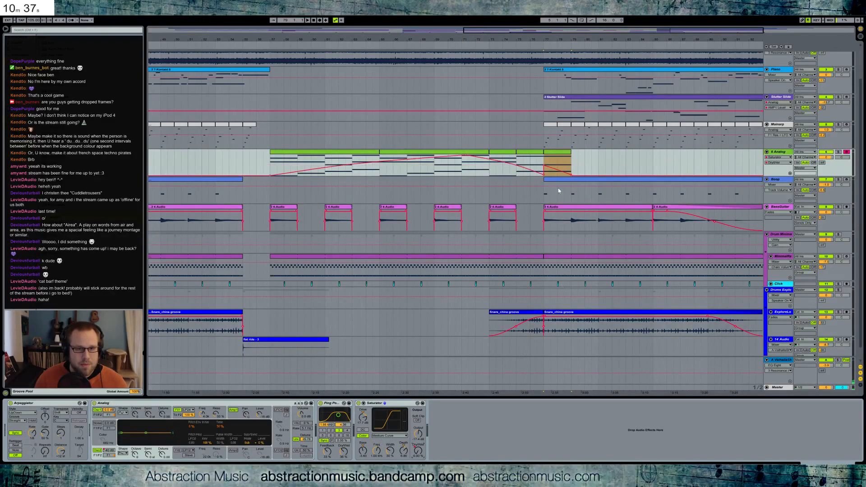
pyautogui.click(555, 165)
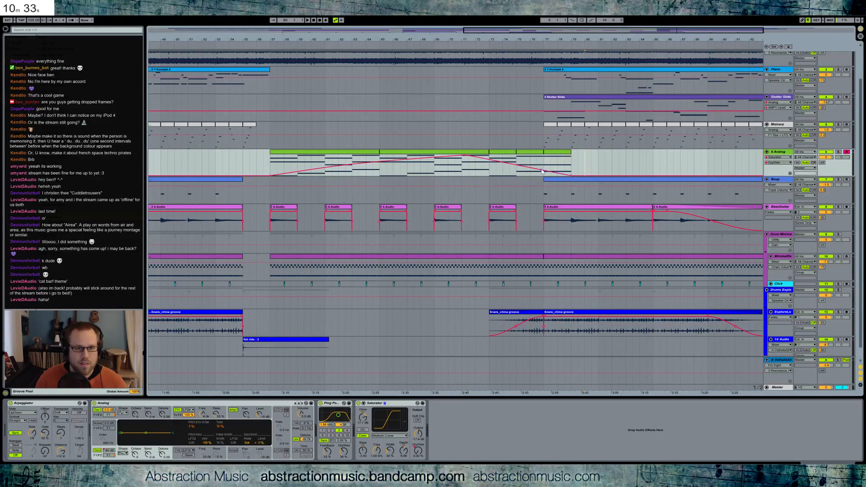
# Step: Reshape the Analog track's OSC2 Level automation into a fall from bar 73 to bar 79, and play the transition
pyautogui.click(109, 450)
pyautogui.click(535, 172)
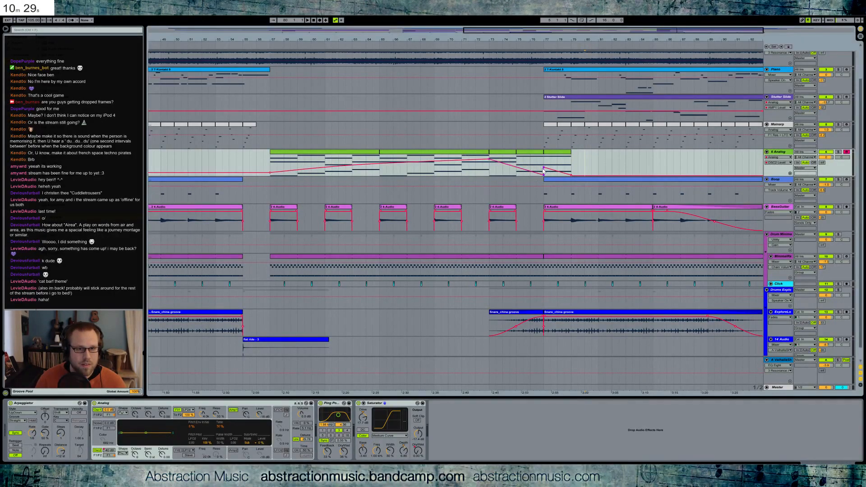
pyautogui.click(544, 179)
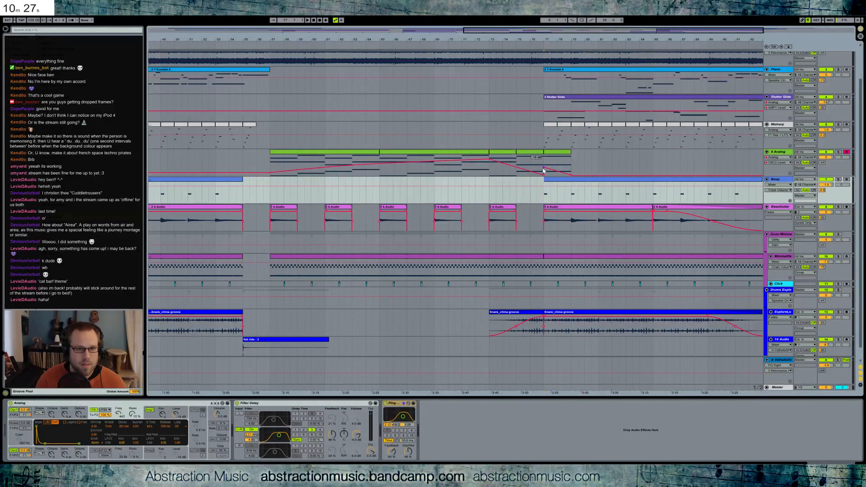
pyautogui.moveTo(543, 171); pyautogui.dragTo(545, 178)
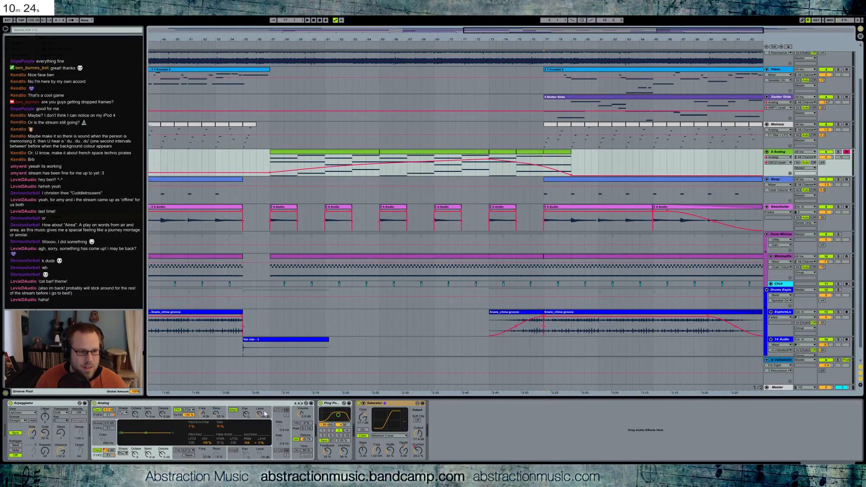
pyautogui.press('space')
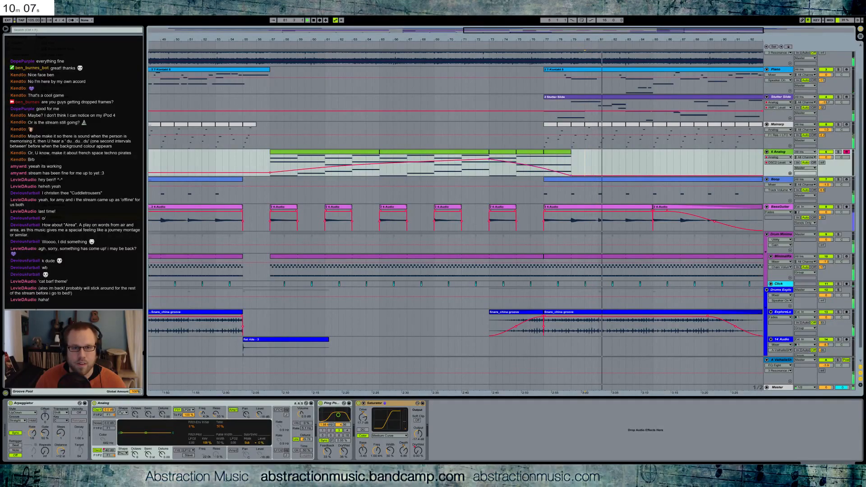
# Step: Unfold the BigBoom track and lower its volume
pyautogui.press('-')
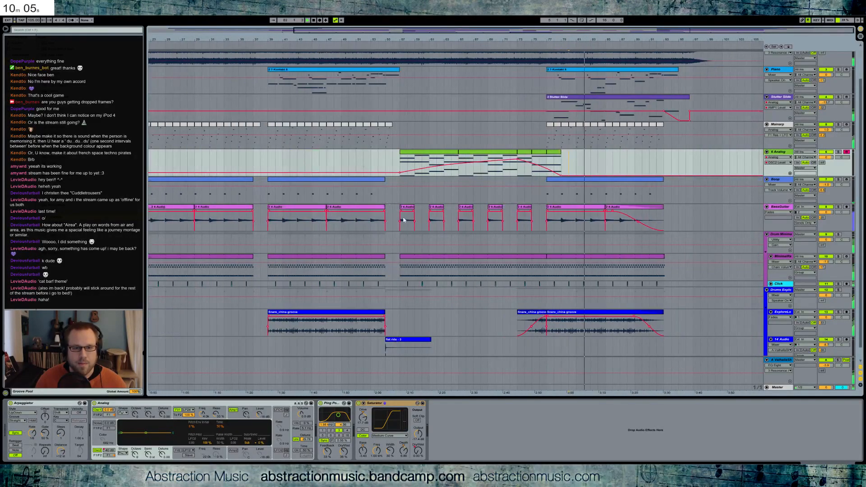
pyautogui.scroll(-1, 522, 249)
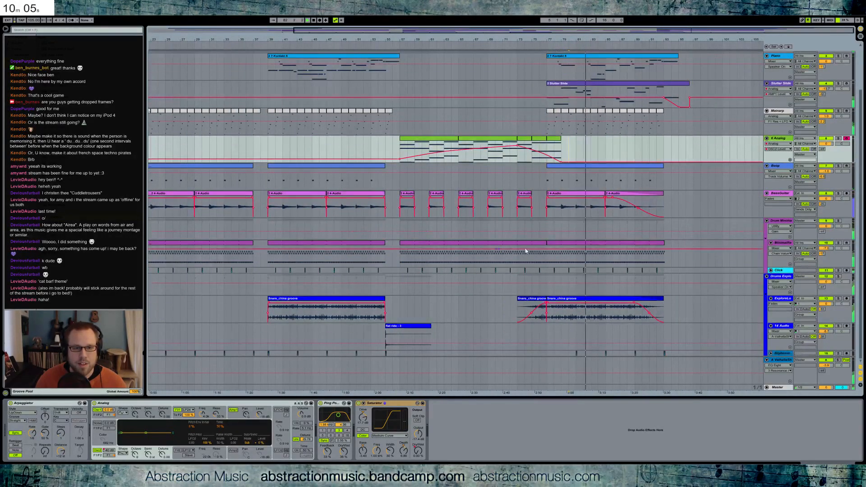
pyautogui.click(576, 353)
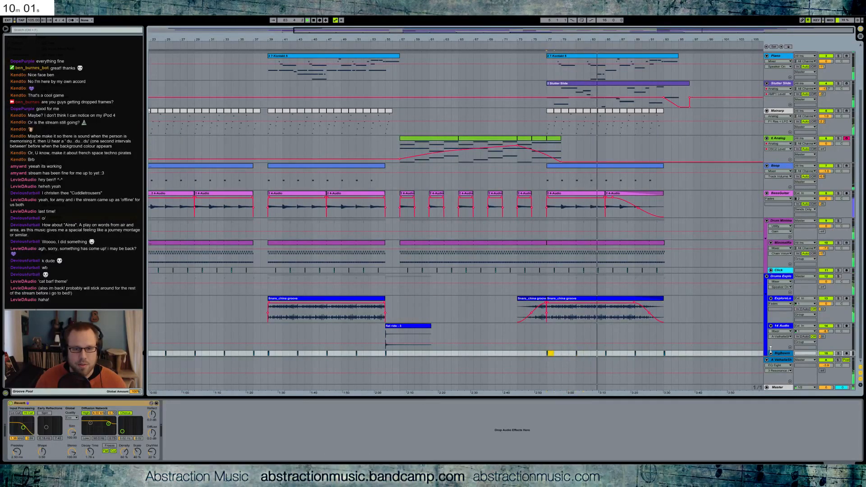
pyautogui.scroll(-1, 752, 351)
pyautogui.moveTo(826, 336); pyautogui.dragTo(826, 345)
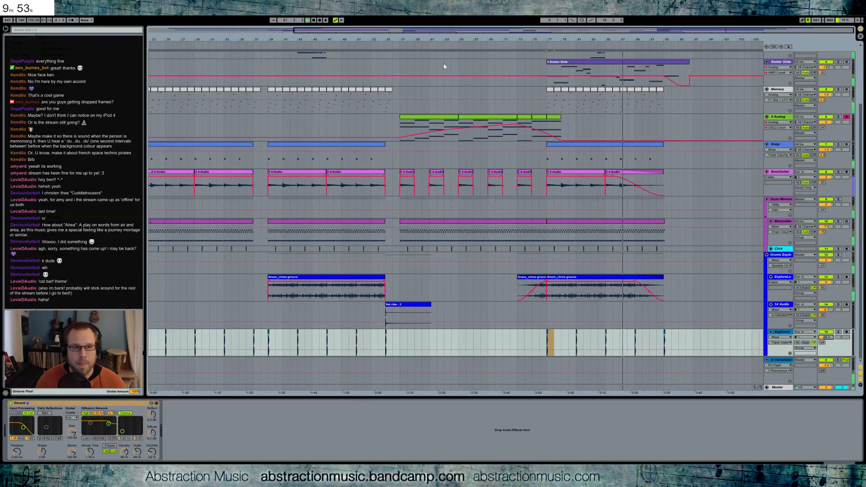
# Step: Show the whole arrangement, select the Piano clip at bar 77, and fold the Snare_china groove, 14 Audio and minimal drum-rack tracks
pyautogui.moveTo(367, 29); pyautogui.dragTo(367, 32)
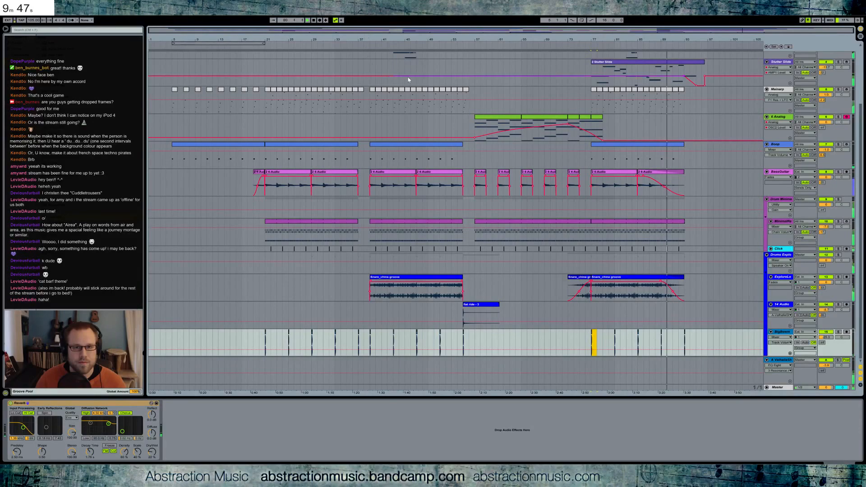
pyautogui.scroll(2, 632, 91)
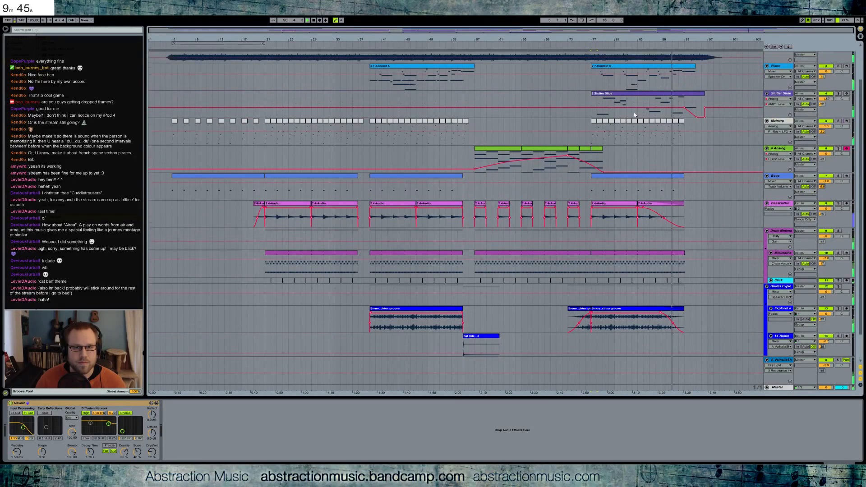
pyautogui.click(660, 90)
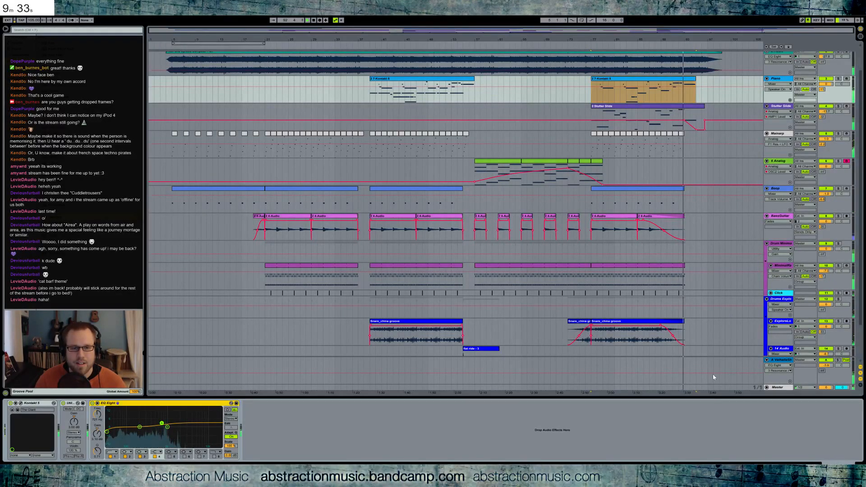
pyautogui.click(771, 321)
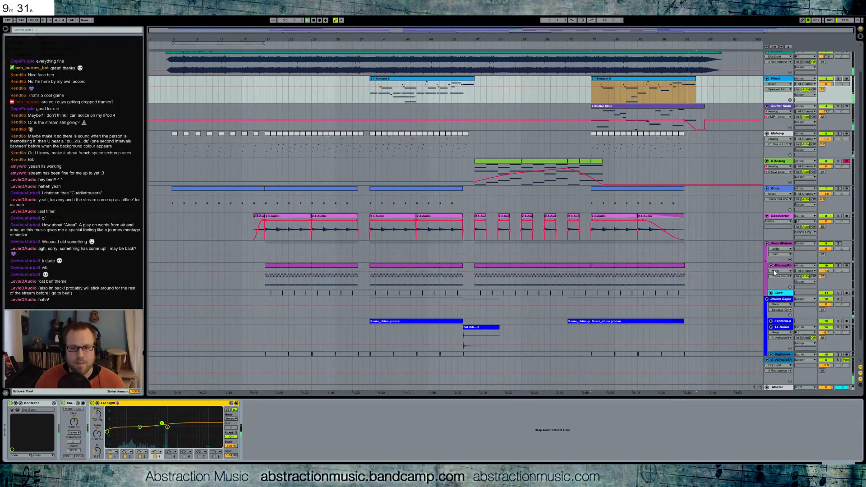
pyautogui.click(771, 327)
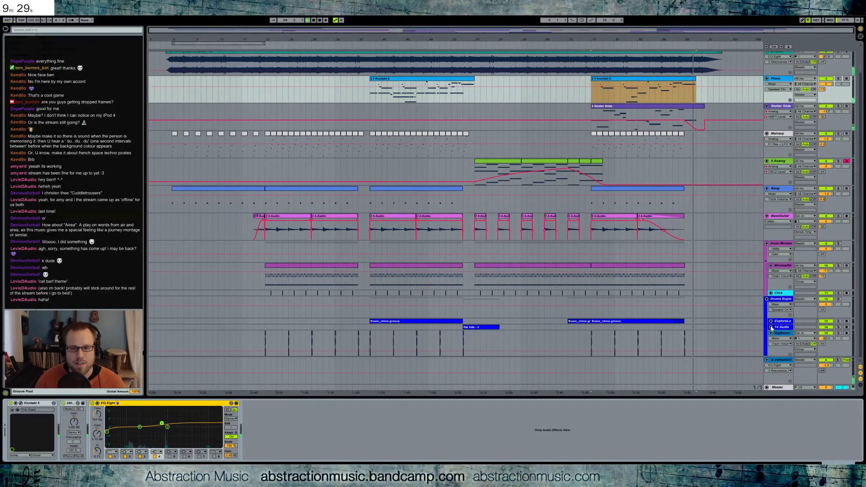
pyautogui.click(770, 265)
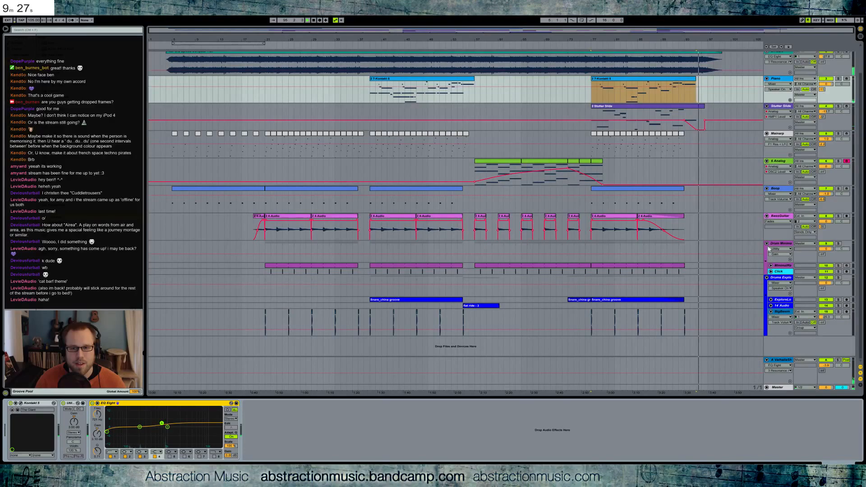
# Step: Fold the two drum groups and the BassGuitar, Beep, Analog, Mainarp and Stutter Slide tracks
pyautogui.click(767, 243)
pyautogui.click(766, 280)
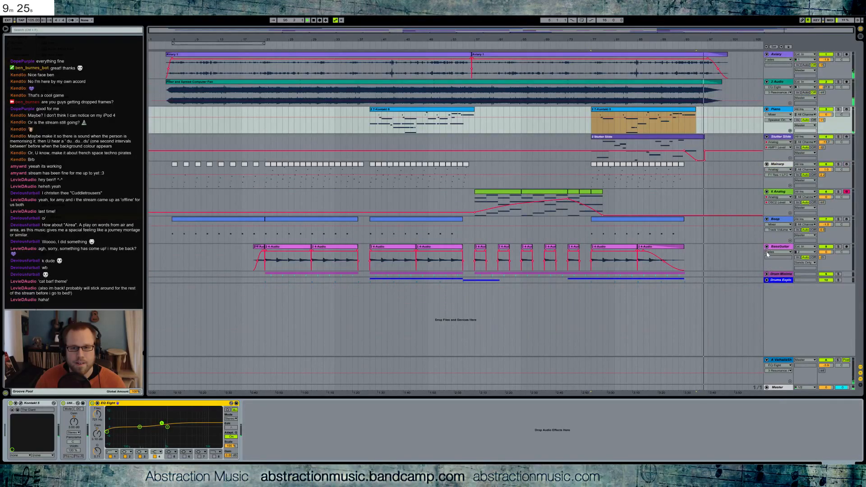
pyautogui.click(766, 246)
pyautogui.click(766, 219)
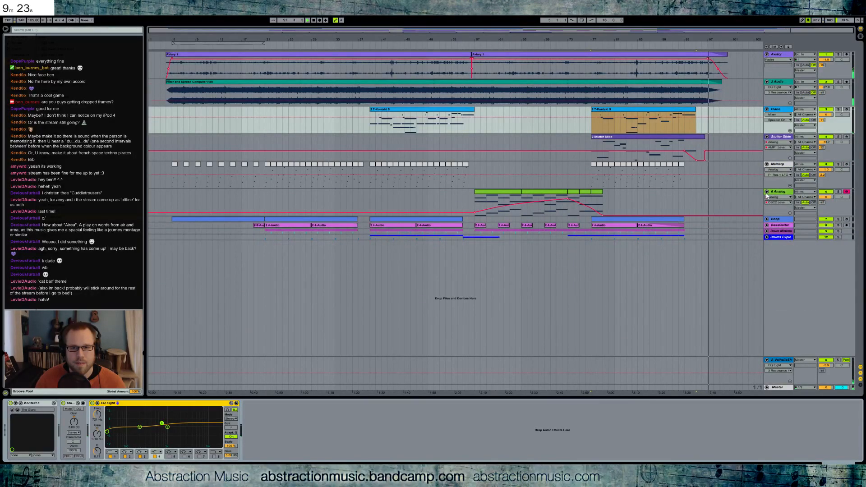
pyautogui.click(766, 192)
pyautogui.click(766, 164)
pyautogui.click(767, 137)
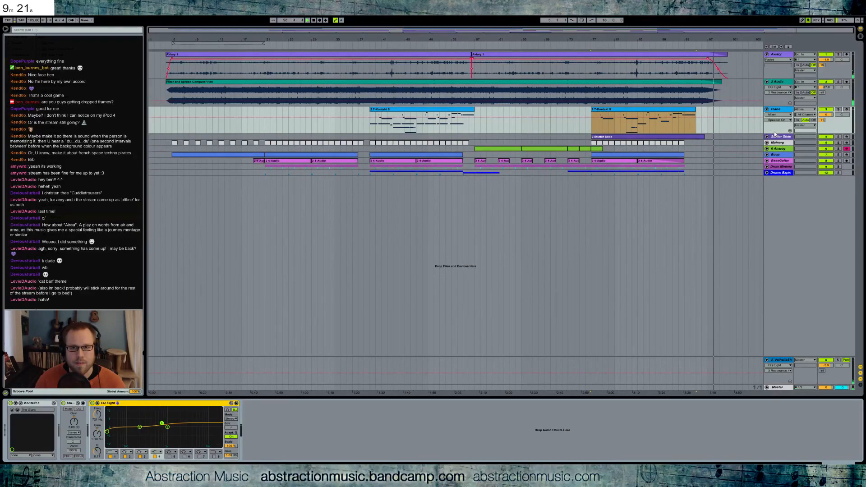
# Step: Shorten the endings of the Aviary and Computer Fan clips to about bars 98 and 96, and play from the start
pyautogui.moveTo(725, 56); pyautogui.dragTo(700, 82)
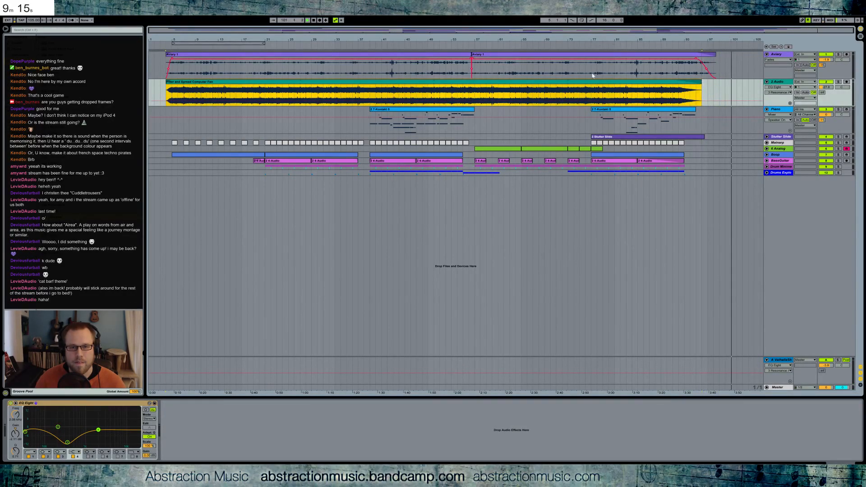
pyautogui.click(668, 45)
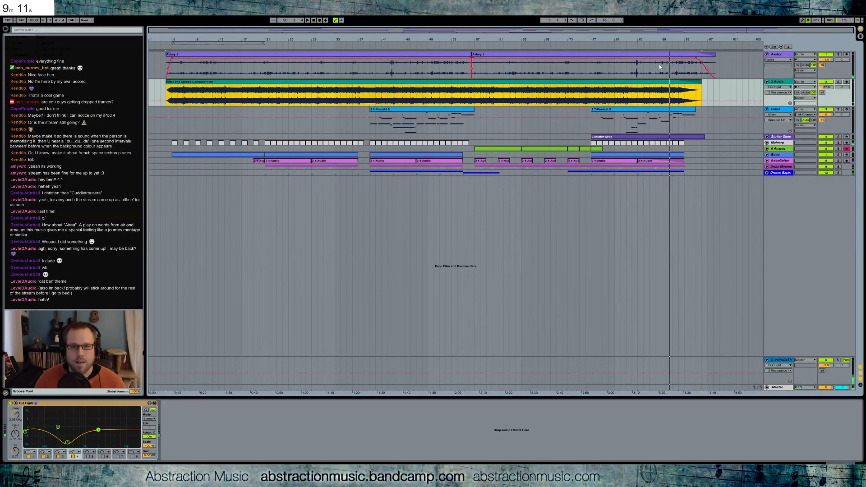
pyautogui.click(194, 44)
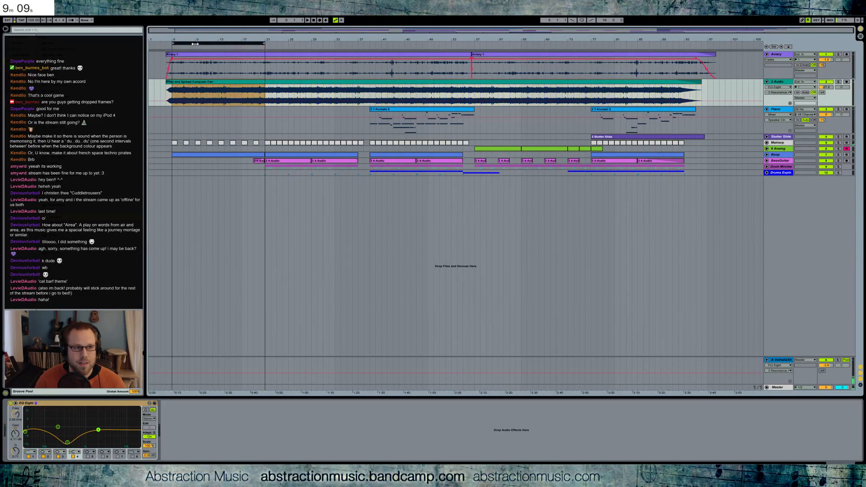
pyautogui.click(165, 47)
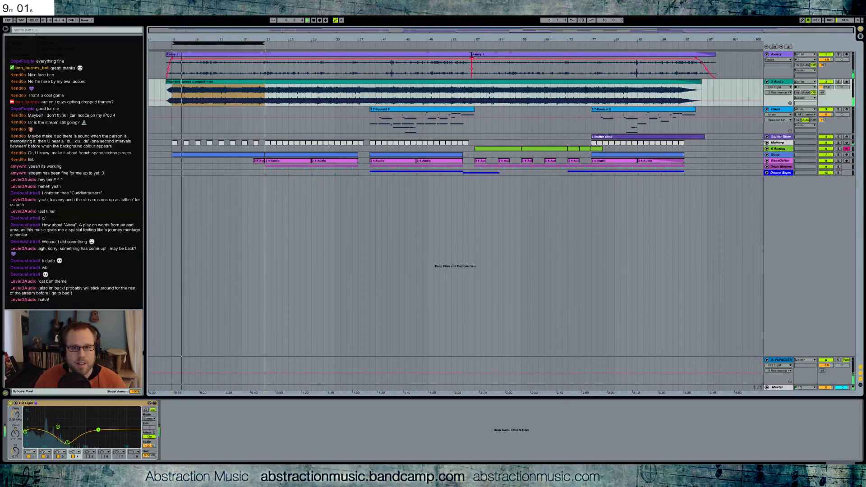
# Step: Unfold the Mainarp track, copy its first clip to bar 57, and open the copy's notes
pyautogui.click(766, 142)
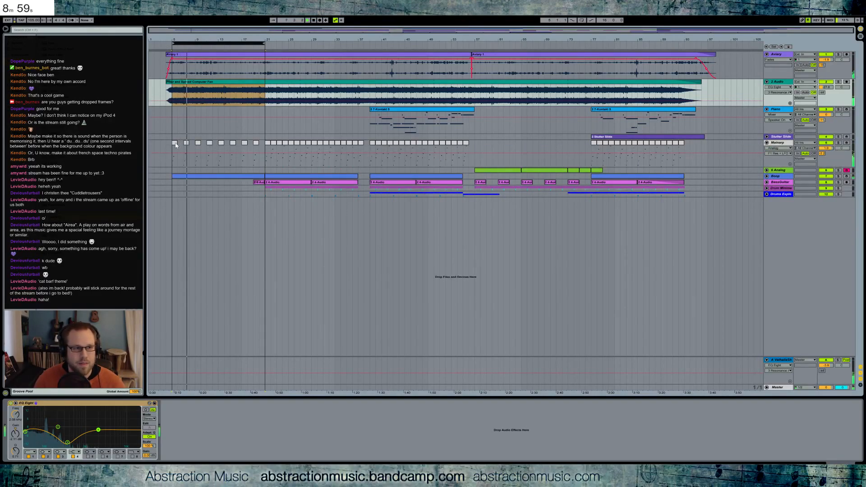
pyautogui.click(483, 145)
pyautogui.click(475, 146)
pyautogui.hotkey('ctrl', 'v')
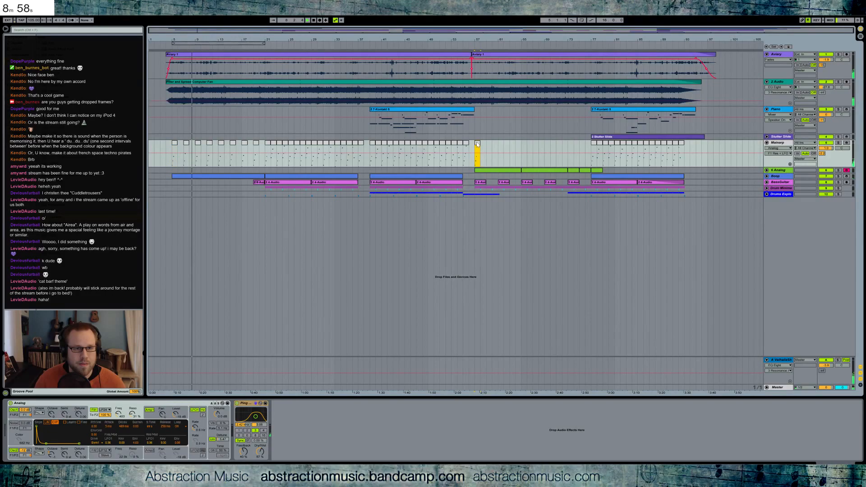
pyautogui.doubleClick(476, 143)
# Step: Transpose the first note of the bar 57 arp clip up an octave and down five semitones
pyautogui.click(129, 399)
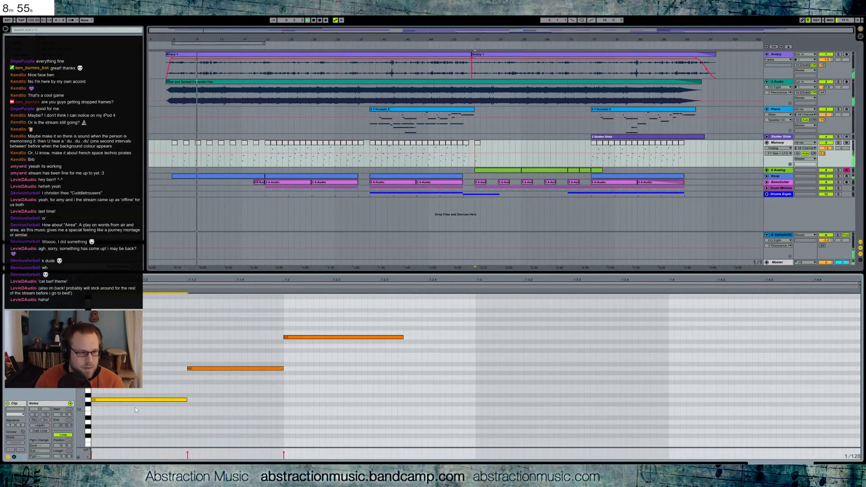
pyautogui.hotkey('shift', 'Up')
pyautogui.press('Down')
pyautogui.press('Down')
pyautogui.press('Down')
pyautogui.press('Down')
pyautogui.press('Down')
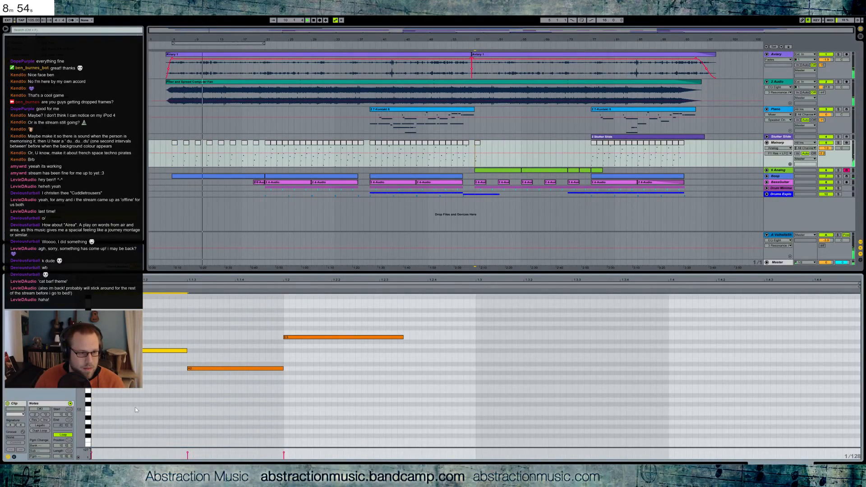
# Step: Replace the notes of the bar 57 arp clip with the first chord copied from the Analog clip
pyautogui.click(489, 169)
pyautogui.moveTo(135, 323); pyautogui.dragTo(190, 406)
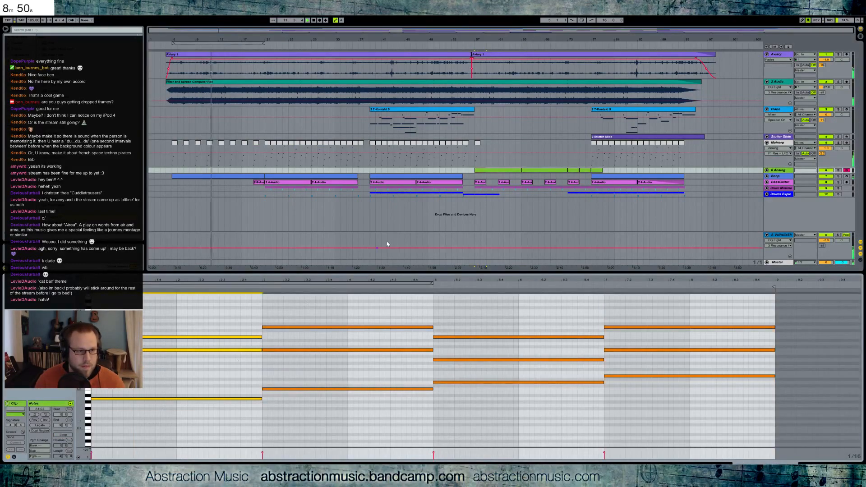
pyautogui.click(477, 142)
pyautogui.click(93, 352)
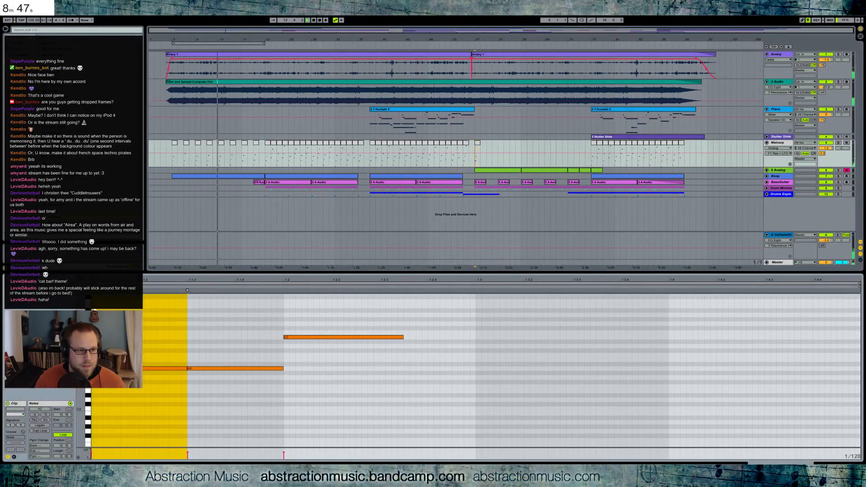
pyautogui.hotkey('ctrl', 'v')
pyautogui.click(188, 369)
pyautogui.press('Delete')
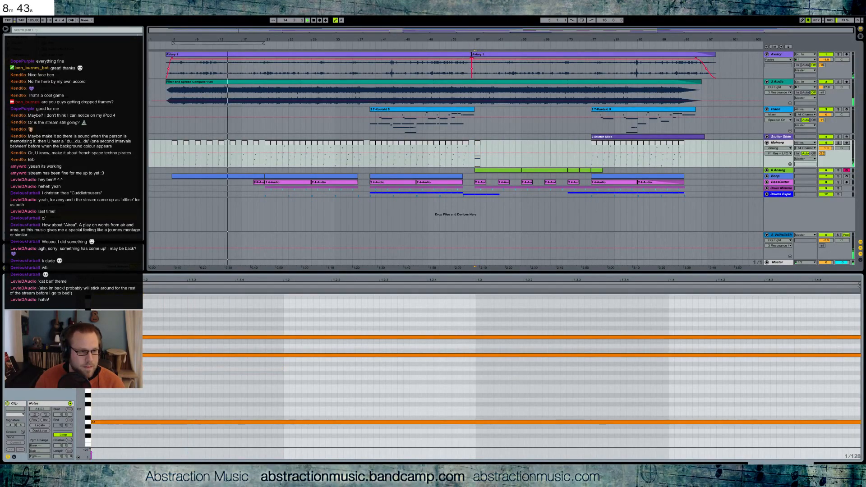
# Step: Raise the chord's two lower notes an octave and stagger the upper two notes to start at 1.1.3 and 1.2
pyautogui.click(139, 422)
pyautogui.hotkey('shift', 'Up')
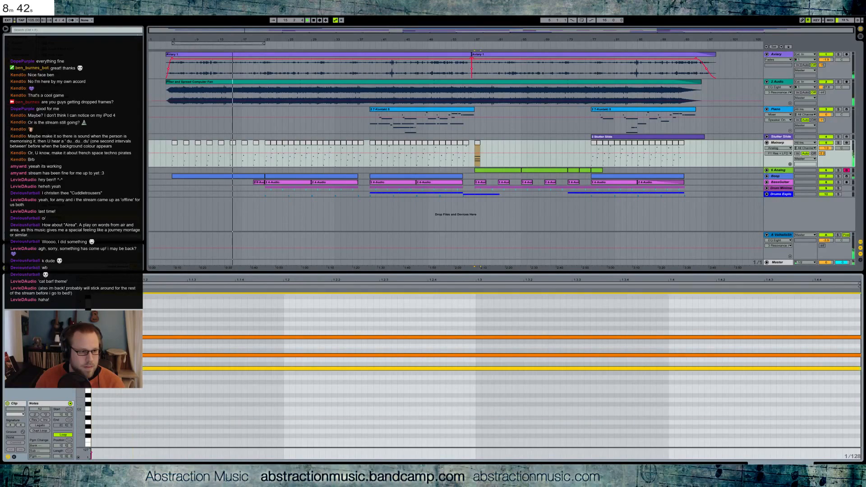
pyautogui.click(139, 355)
pyautogui.hotkey('shift', 'Up')
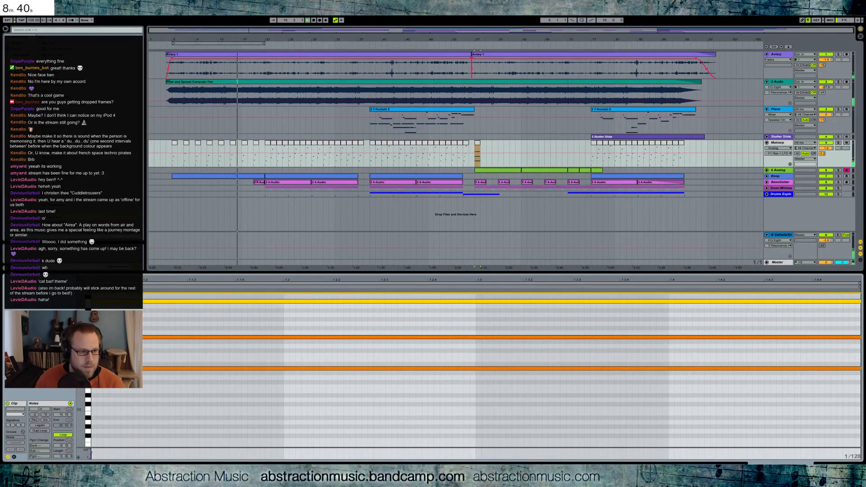
pyautogui.click(139, 337)
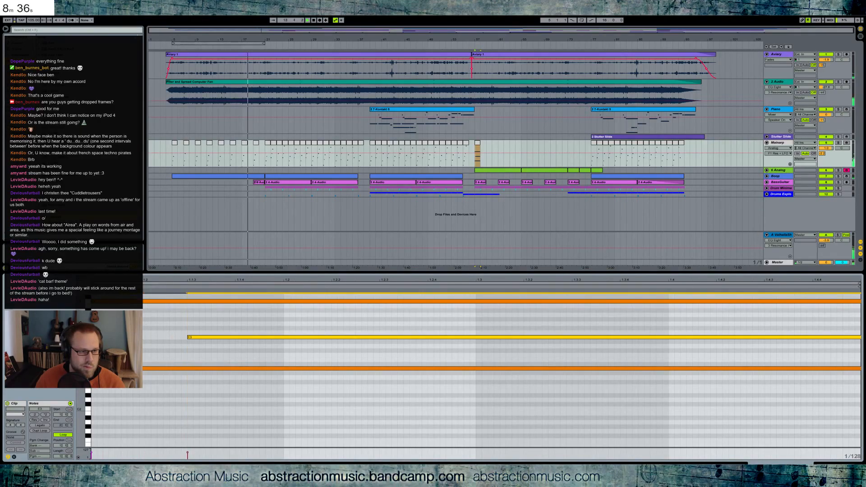
pyautogui.moveTo(91, 301); pyautogui.dragTo(284, 307)
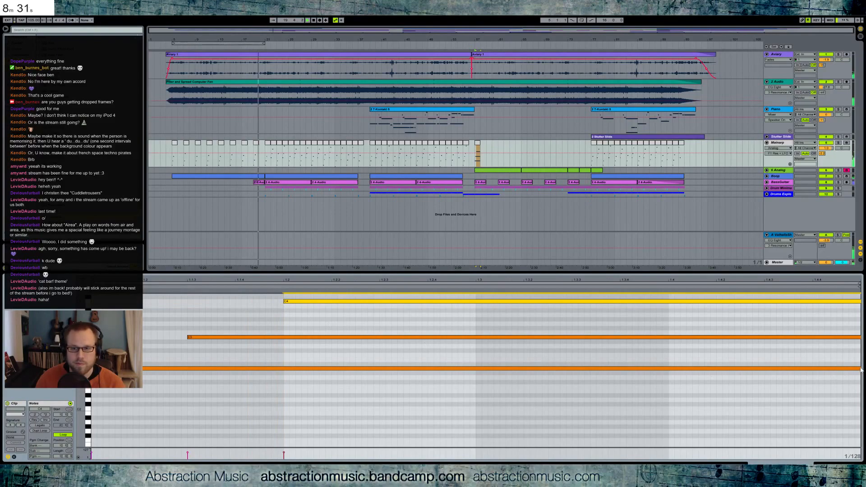
# Step: Shorten the three arpeggio notes to an eighth note each and close the note editor
pyautogui.moveTo(839, 277); pyautogui.dragTo(838, 239)
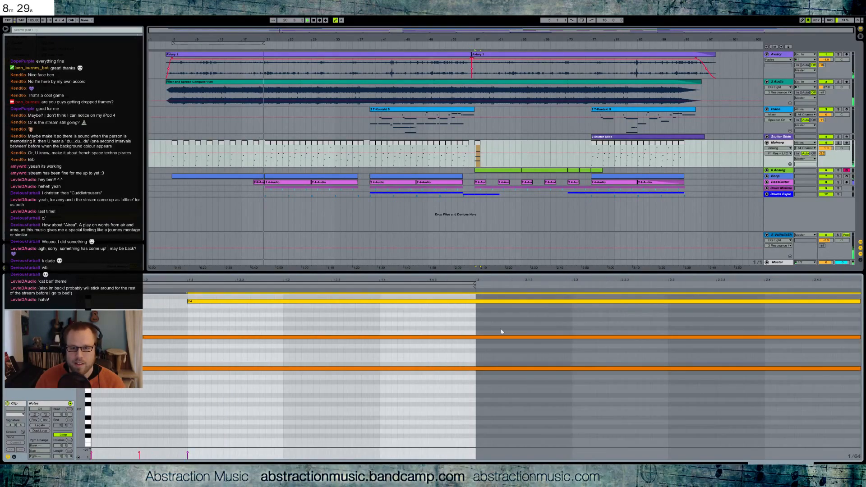
pyautogui.click(783, 310)
pyautogui.moveTo(782, 294); pyautogui.dragTo(821, 391)
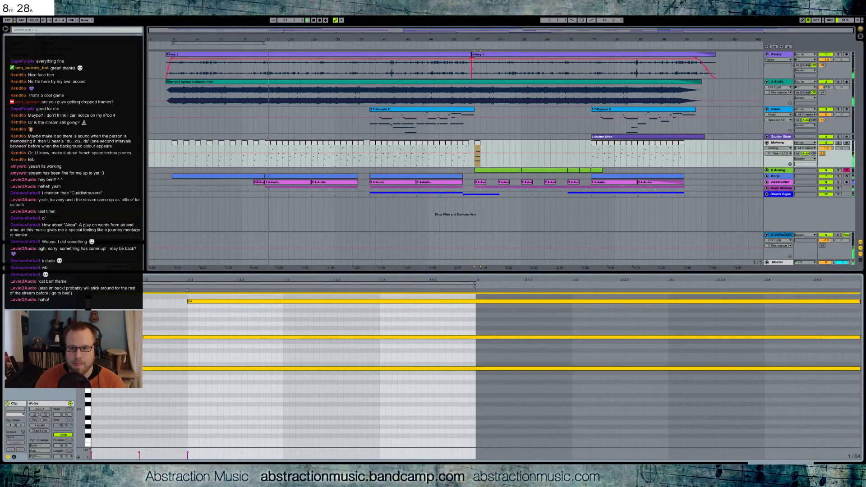
pyautogui.moveTo(858, 337); pyautogui.dragTo(228, 372)
pyautogui.moveTo(189, 337); pyautogui.dragTo(182, 337)
pyautogui.click(185, 369)
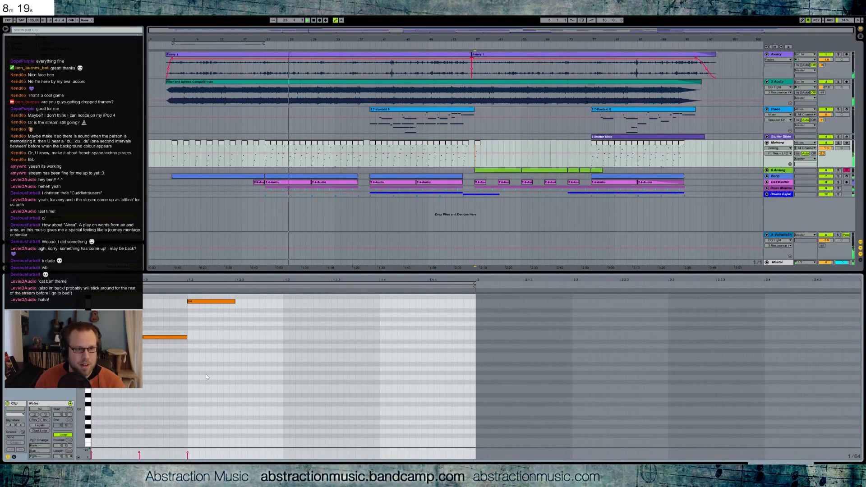
pyautogui.click(828, 466)
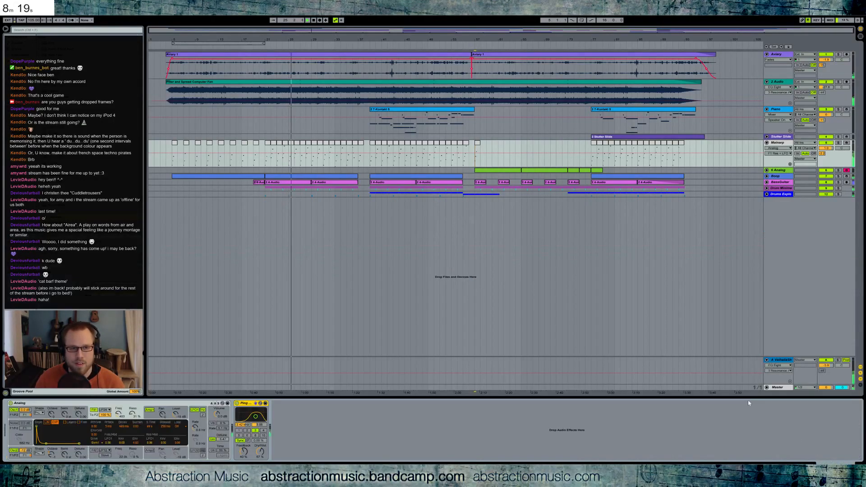
# Step: Repeat the new arp clip every four bars, at bars 61, 65 and 69
pyautogui.click(477, 145)
pyautogui.click(498, 151)
pyautogui.hotkey('ctrl', 'v')
pyautogui.moveTo(520, 148); pyautogui.dragTo(499, 149)
pyautogui.hotkey('ctrl', 'd')
pyautogui.hotkey('ctrl', 'd')
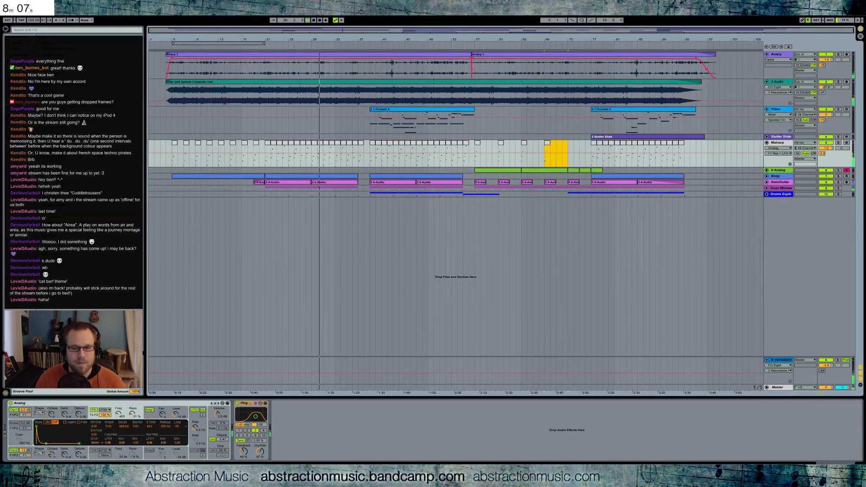
pyautogui.click(246, 404)
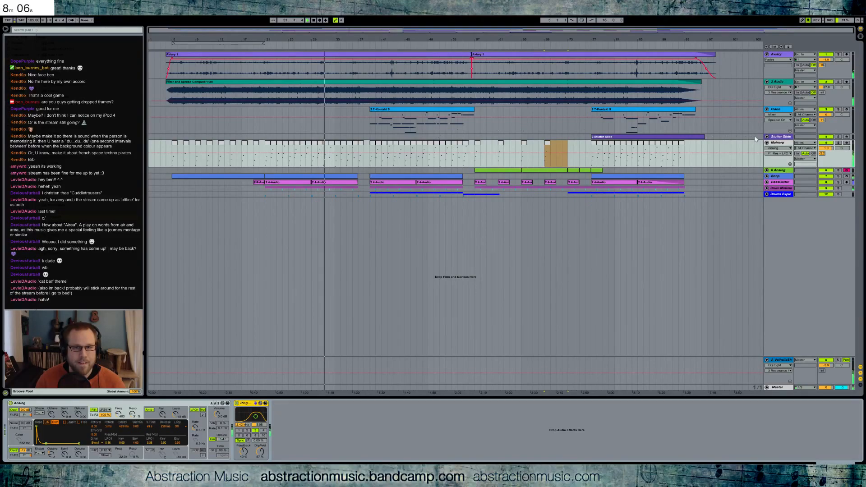
# Step: Insert an audio track below Stutter Slide, set the start position to bar 21, and raise the track's Valhalla reverb send
pyautogui.click(780, 137)
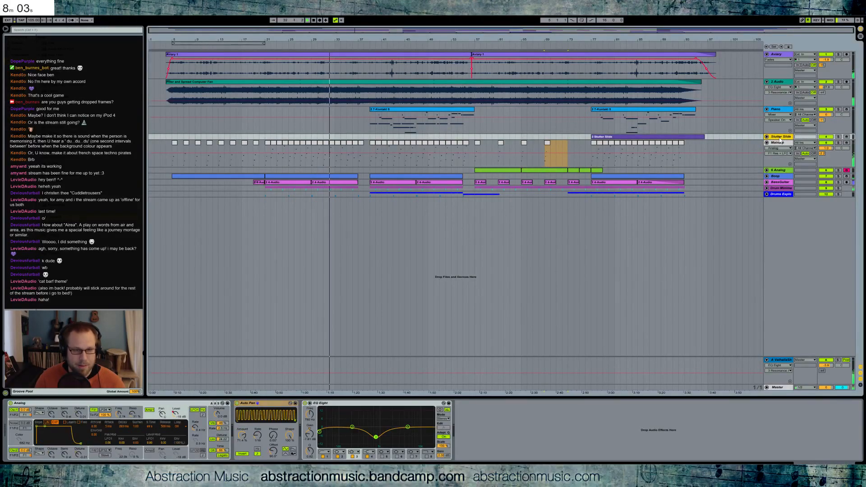
pyautogui.hotkey('ctrl', 't')
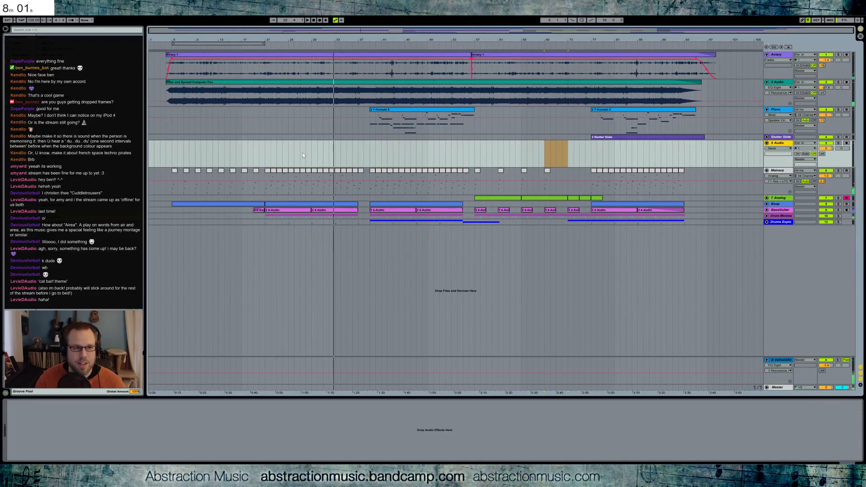
pyautogui.click(266, 157)
pyautogui.press('space')
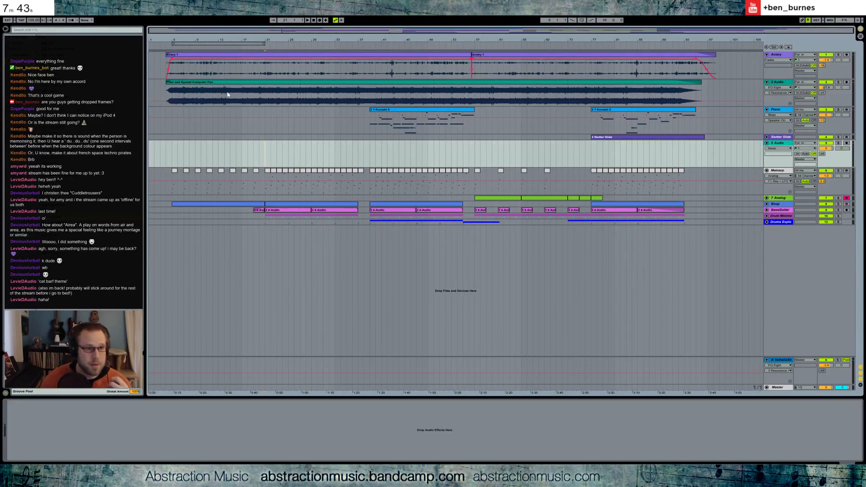
pyautogui.moveTo(822, 153); pyautogui.dragTo(822, 124)
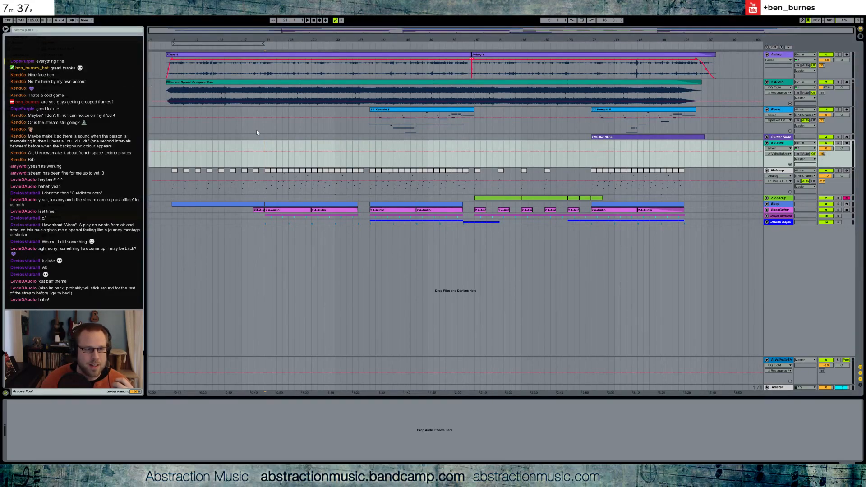
# Step: Arm the new audio track and record a take from bar 21 into bar 38
pyautogui.click(320, 20)
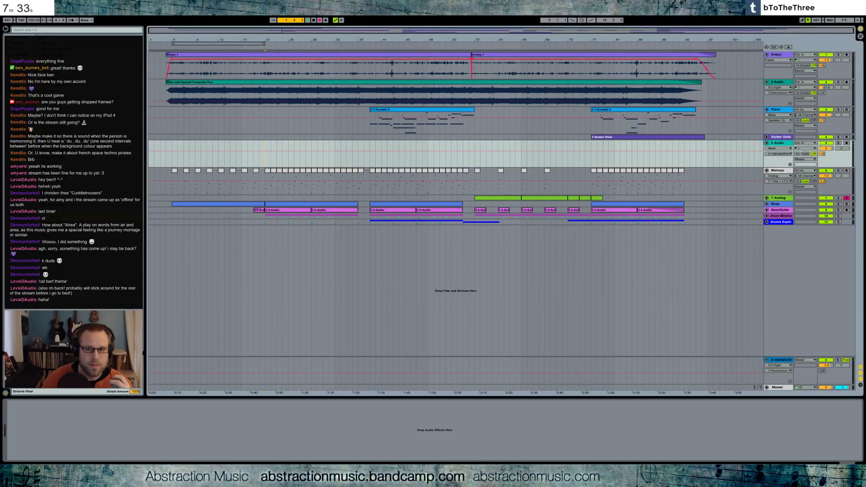
pyautogui.press('space')
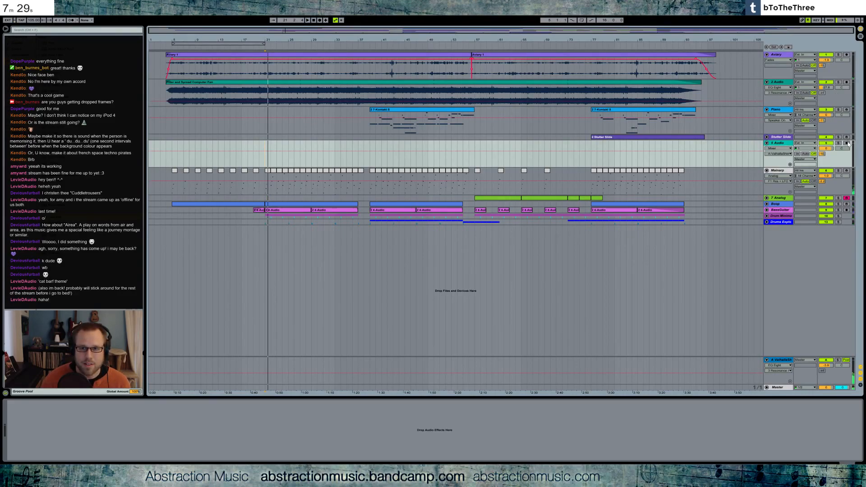
pyautogui.press('F9')
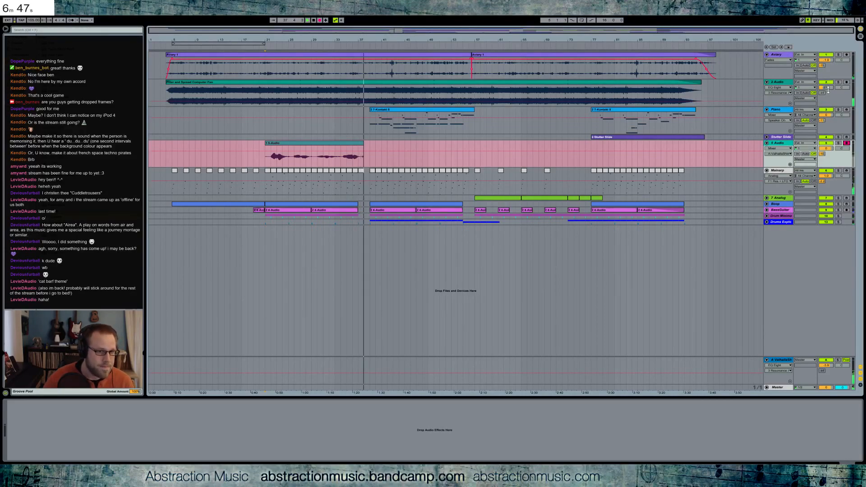
pyautogui.press('F9')
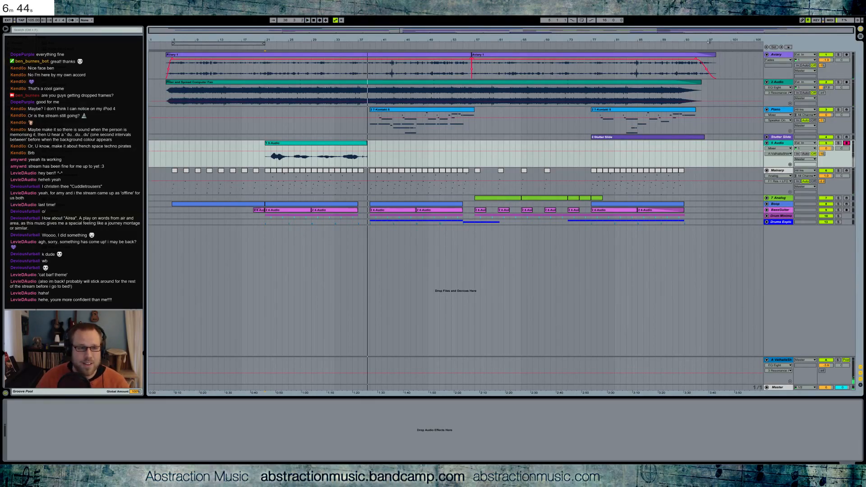
# Step: Trim the recorded clip to run from the middle of bar 21 to the middle of bar 37, and play it back
pyautogui.moveTo(396, 32); pyautogui.dragTo(368, 116)
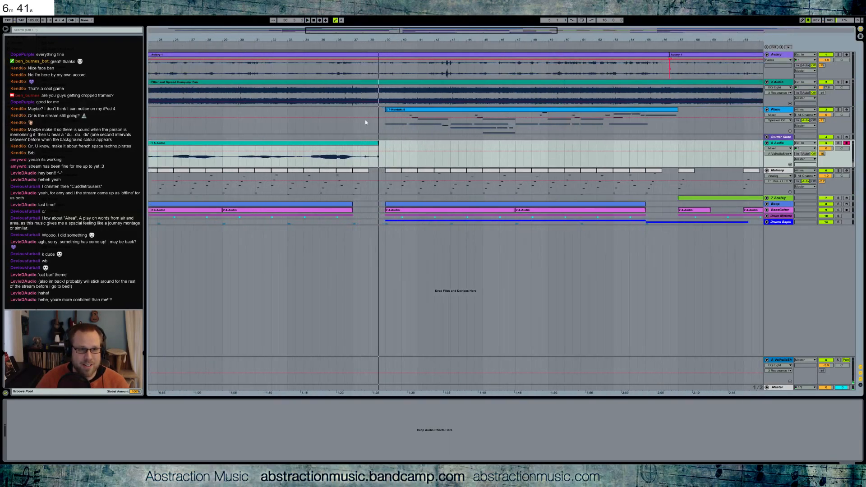
pyautogui.moveTo(378, 153); pyautogui.dragTo(360, 153)
pyautogui.moveTo(387, 32); pyautogui.dragTo(269, 110)
pyautogui.moveTo(250, 144); pyautogui.dragTo(257, 145)
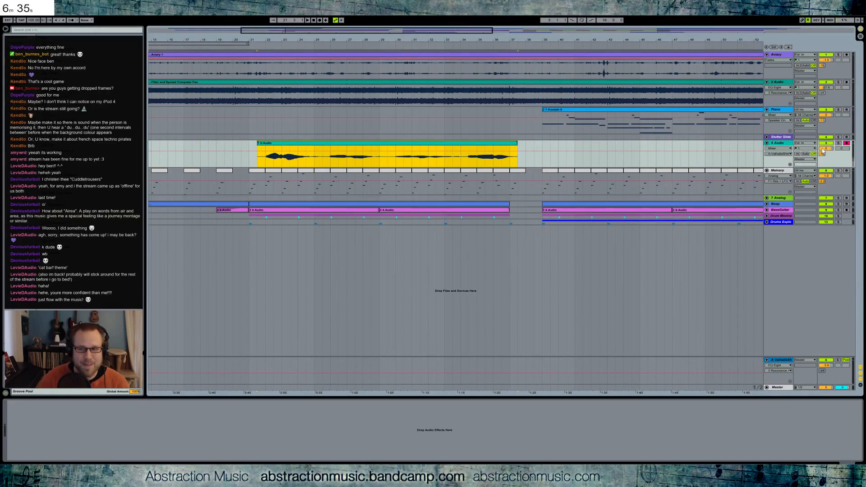
pyautogui.press('space')
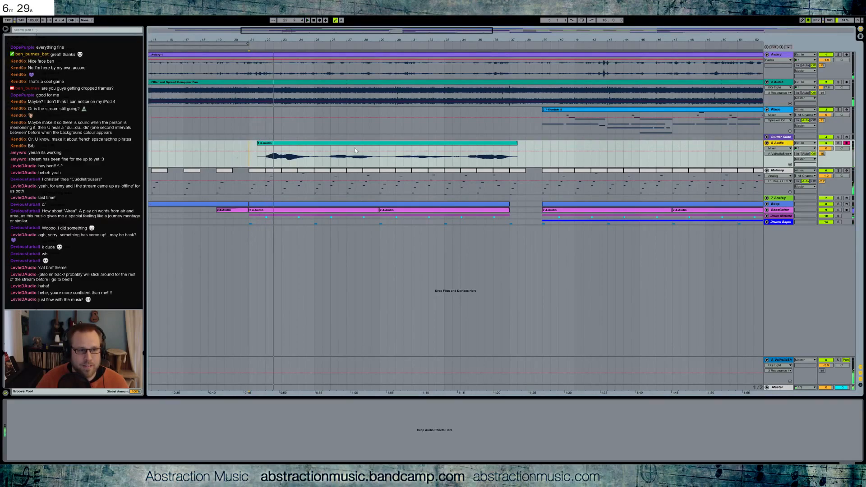
# Step: Stop playback, add a Compressor to the 5 Audio track, and adjust its threshold and output gain
pyautogui.click(406, 144)
pyautogui.press('space')
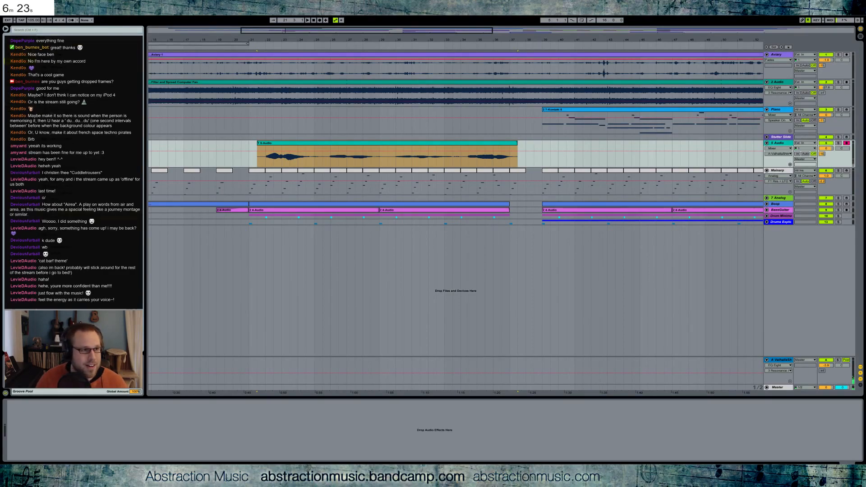
pyautogui.moveTo(107, 453); pyautogui.dragTo(35, 426)
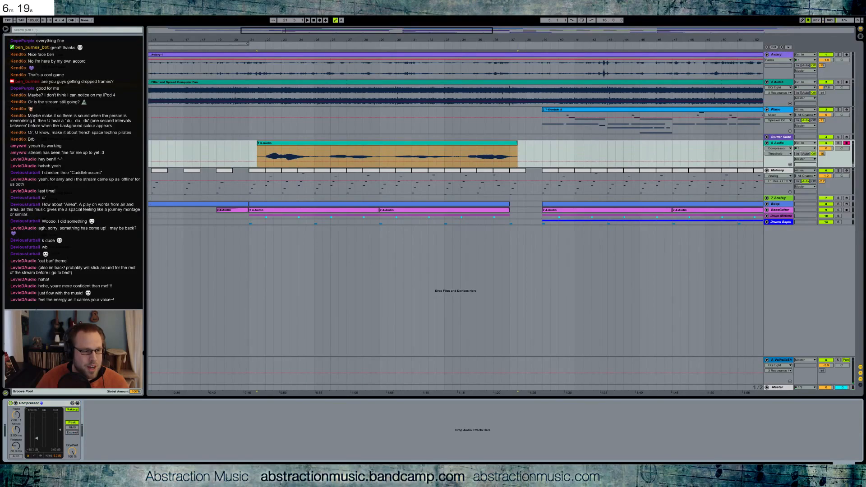
pyautogui.moveTo(61, 431)
pyautogui.mouseDown()
pyautogui.moveTo(38, 441)
pyautogui.moveTo(61, 434)
pyautogui.mouseUp()
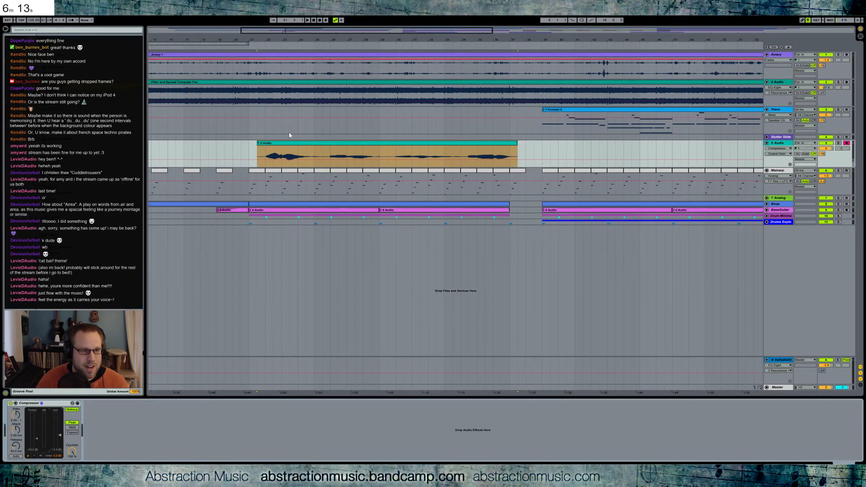
# Step: Play the compressed take from the start of its clip and rebalance the track's volume and Valhalla reverb send
pyautogui.click(260, 150)
pyautogui.press('space')
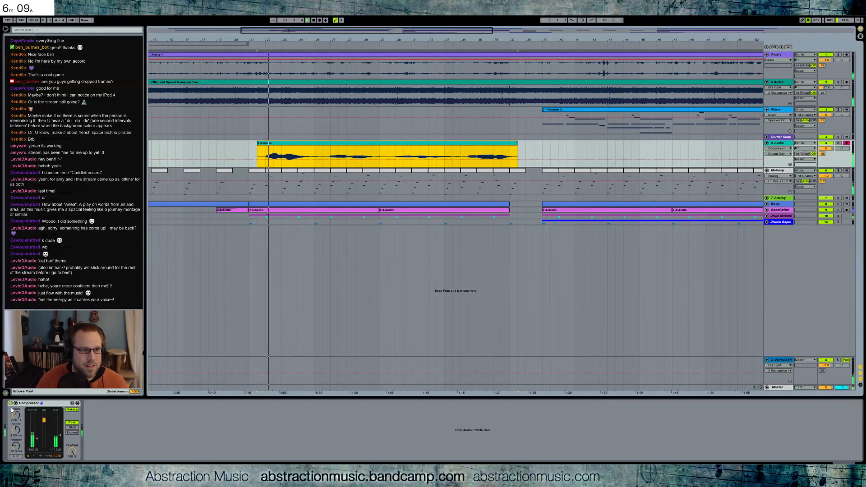
pyautogui.moveTo(825, 148)
pyautogui.mouseDown()
pyautogui.moveTo(825, 157)
pyautogui.moveTo(822, 144)
pyautogui.mouseUp()
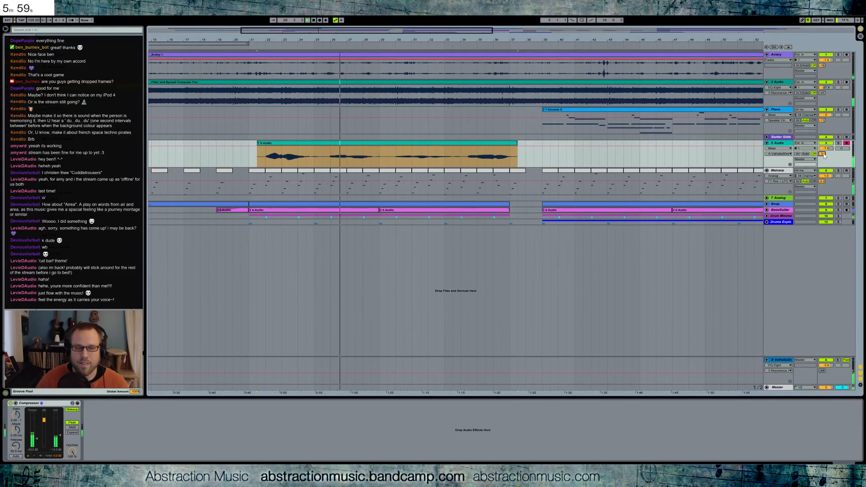
pyautogui.moveTo(826, 148); pyautogui.dragTo(826, 151)
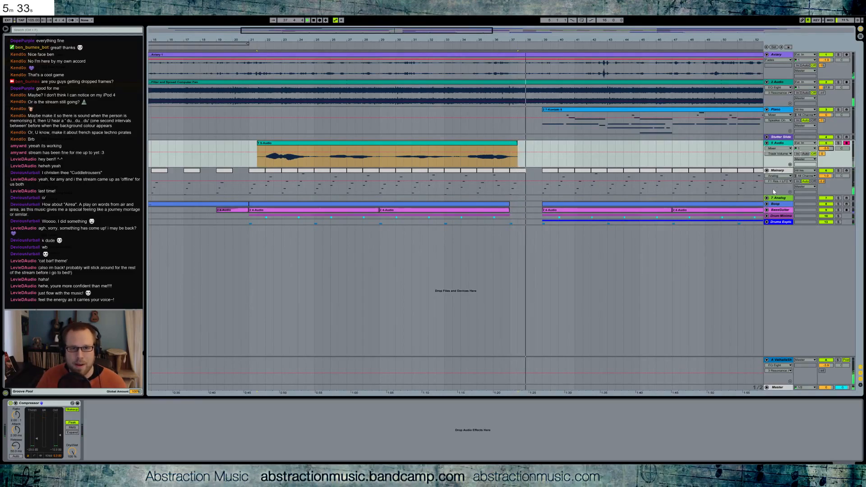
# Step: Copy the recorded take to the section starting at bar 39 and shift the copy half a bar later
pyautogui.moveTo(492, 40); pyautogui.dragTo(345, 22)
pyautogui.moveTo(186, 147); pyautogui.dragTo(367, 146)
pyautogui.click(376, 148)
pyautogui.hotkey('ctrl', 'v')
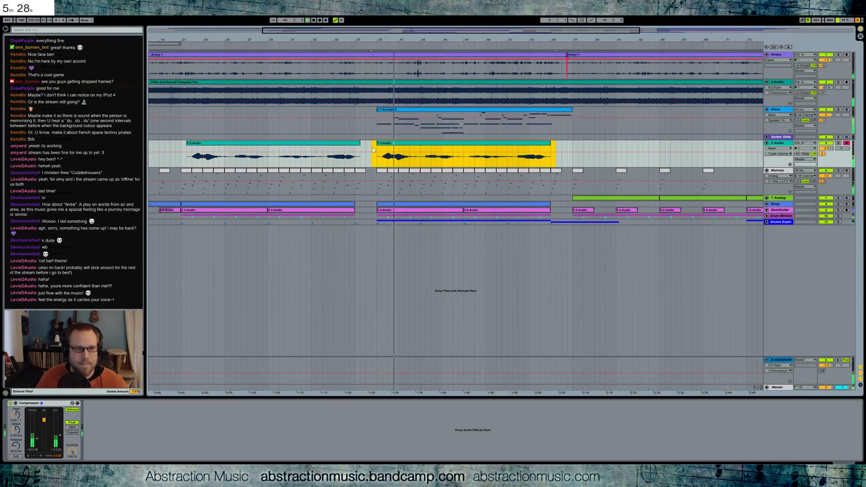
pyautogui.click(370, 145)
pyautogui.moveTo(384, 145); pyautogui.dragTo(389, 146)
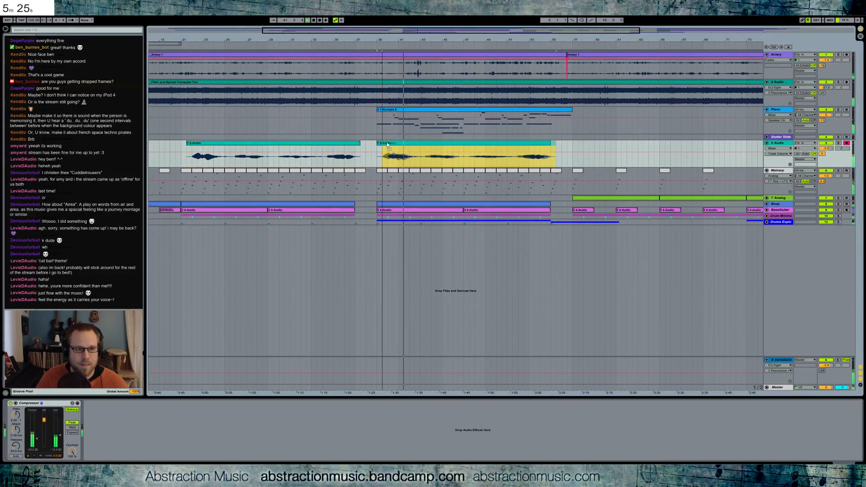
# Step: Copy the take again into the final section starting at bar 77, keeping its half-bar offset
pyautogui.moveTo(402, 29); pyautogui.dragTo(511, 24)
pyautogui.moveTo(379, 147); pyautogui.dragTo(247, 148)
pyautogui.click(543, 148)
pyautogui.hotkey('ctrl', 'v')
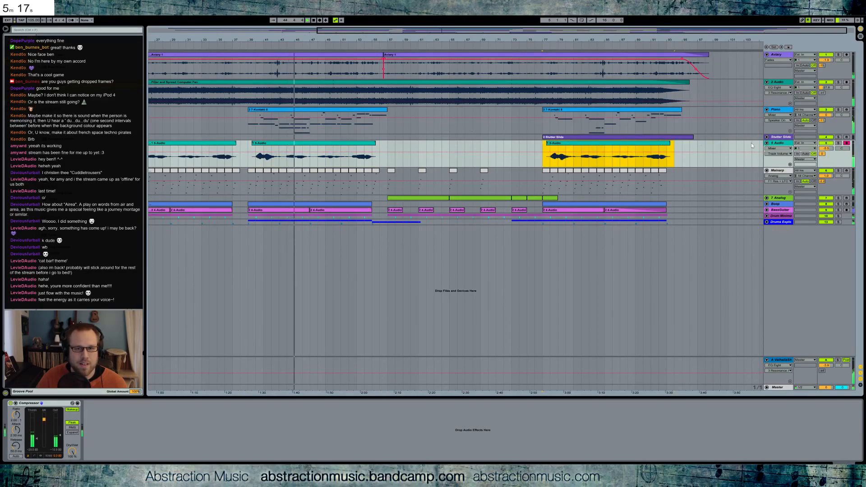
# Step: Add a Chorus before the Compressor on 5 Audio, reduce its modulation, raise the compressor's output gain, and rebalance the track level and reverb send
pyautogui.click(778, 143)
pyautogui.moveTo(85, 77); pyautogui.dragTo(26, 419)
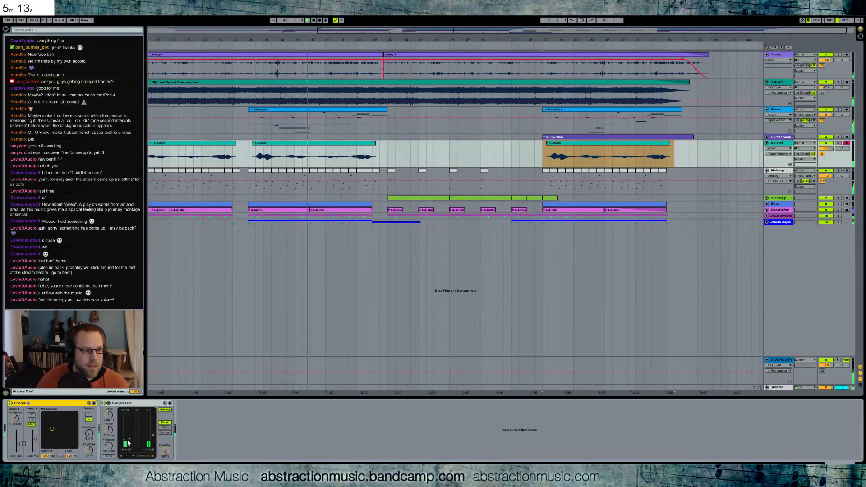
pyautogui.moveTo(152, 435); pyautogui.dragTo(153, 428)
pyautogui.moveTo(52, 429); pyautogui.dragTo(55, 436)
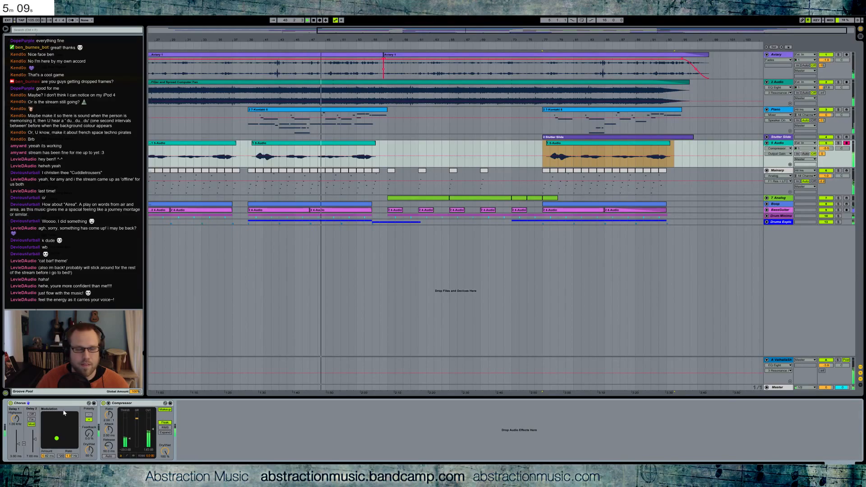
pyautogui.moveTo(57, 440); pyautogui.dragTo(53, 440)
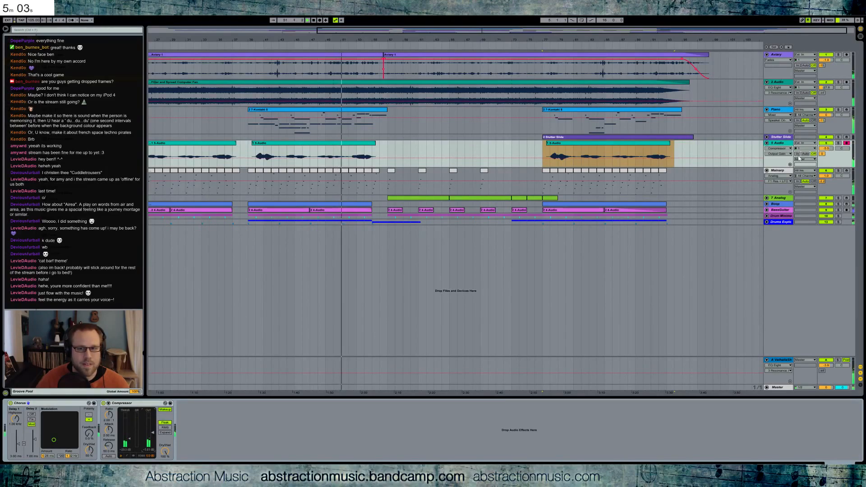
pyautogui.moveTo(826, 148); pyautogui.dragTo(821, 160)
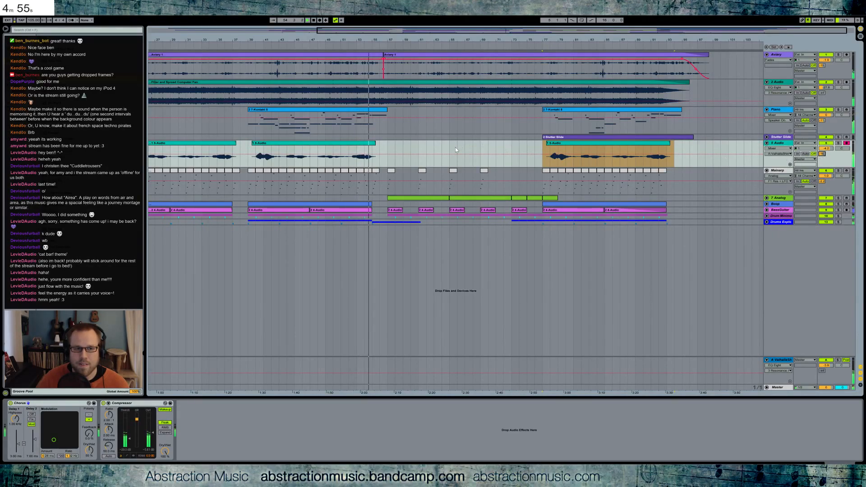
# Step: Record another take on 5 Audio from bar 57 to about bar 73 and play it back
pyautogui.click(388, 145)
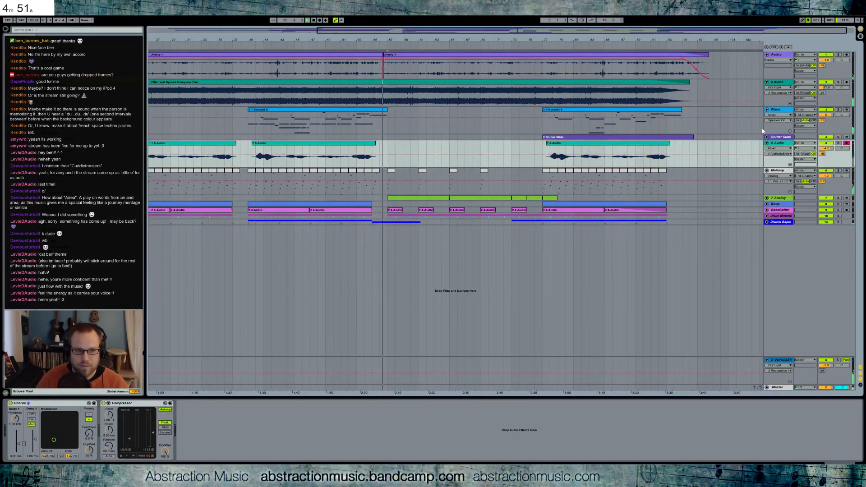
pyautogui.press('F9')
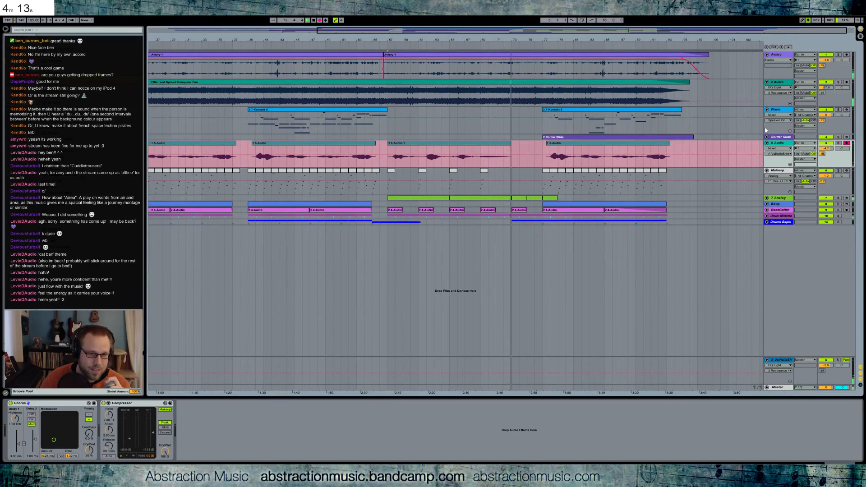
pyautogui.press('space')
pyautogui.press('space')
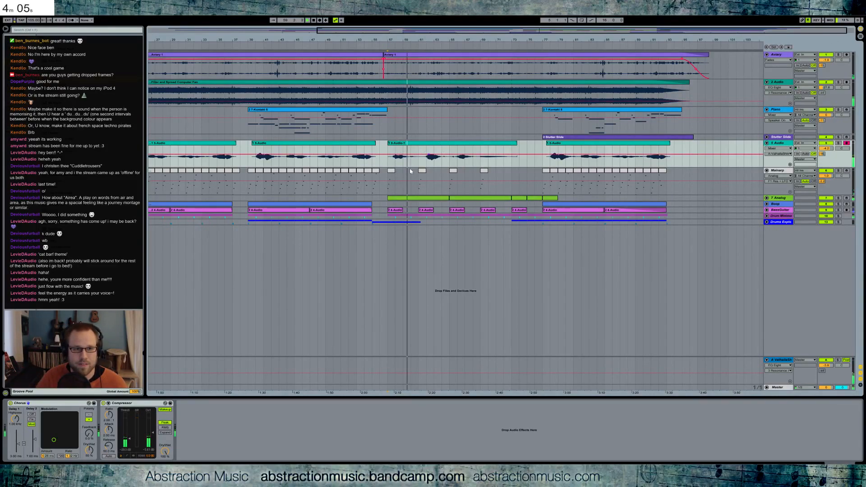
# Step: Unfold the 7 Analog track and duplicate it with its clips and devices
pyautogui.click(782, 173)
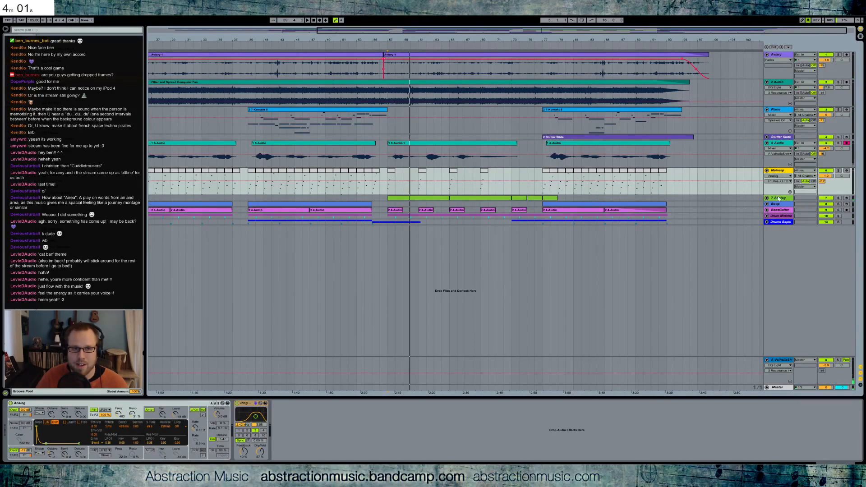
pyautogui.click(776, 198)
pyautogui.click(766, 198)
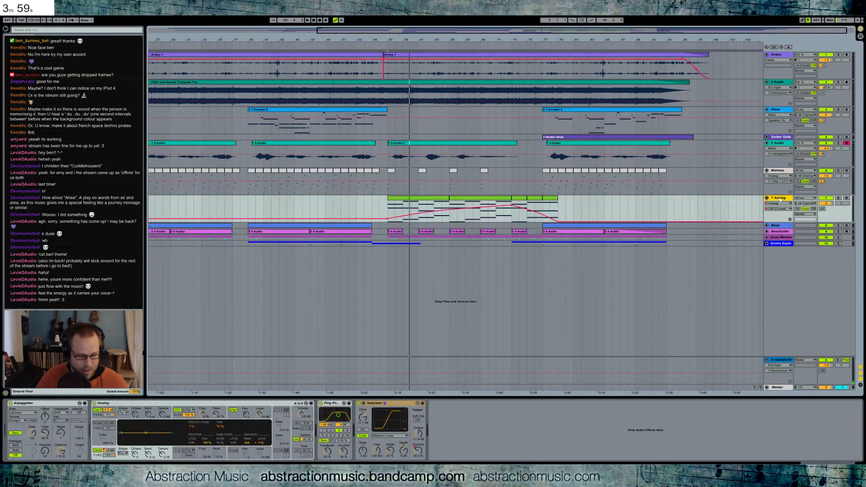
pyautogui.hotkey('ctrl', 'd')
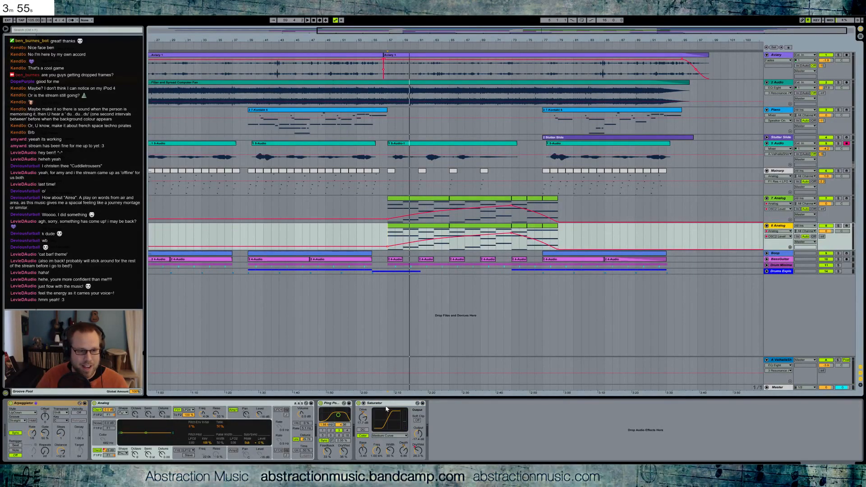
# Step: Delete the duplicate's Saturator, Ping Pong Delay and Arpeggiator, and lower Analog's filter frequency with a longer filter envelope attack
pyautogui.click(386, 409)
pyautogui.press('Delete')
pyautogui.press('Delete')
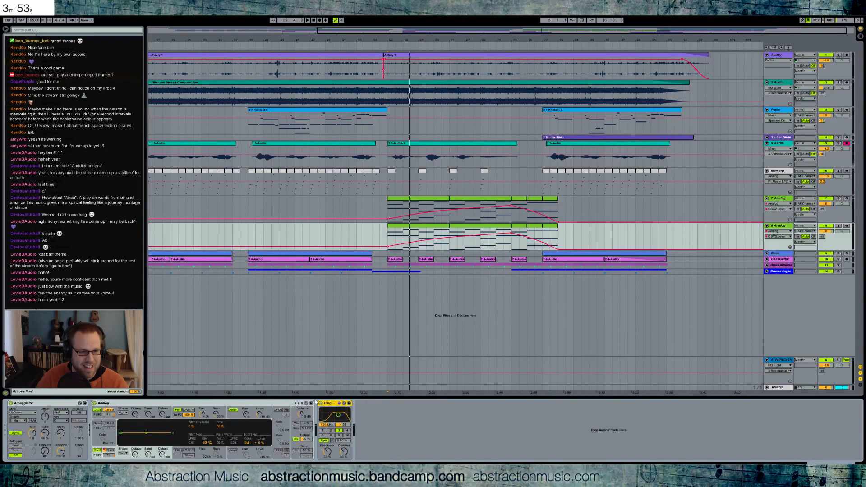
pyautogui.click(29, 405)
pyautogui.press('Delete')
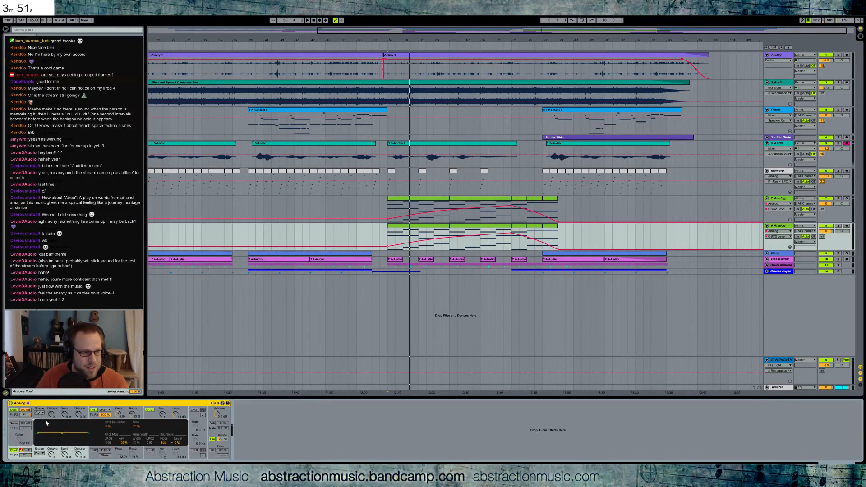
pyautogui.moveTo(119, 413); pyautogui.dragTo(119, 422)
pyautogui.moveTo(36, 428); pyautogui.dragTo(56, 427)
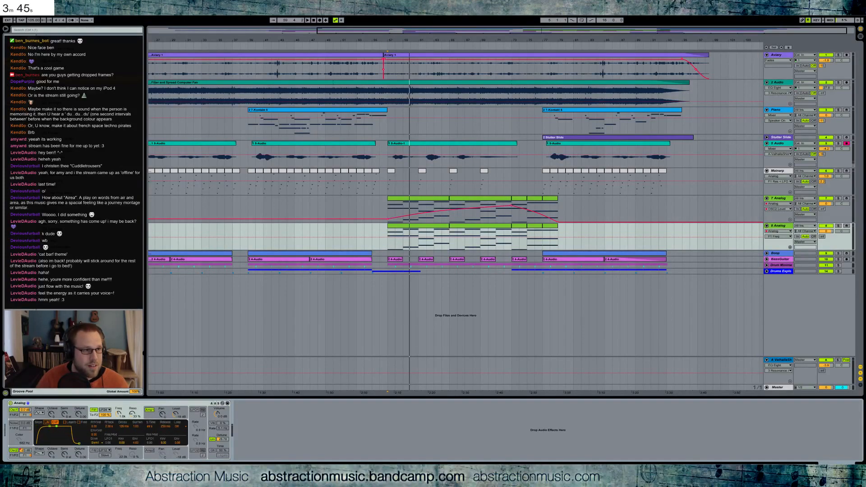
# Step: Consolidate the 8 Analog clips from bar 57 to bar 79 into one clip and open its notes
pyautogui.click(548, 225)
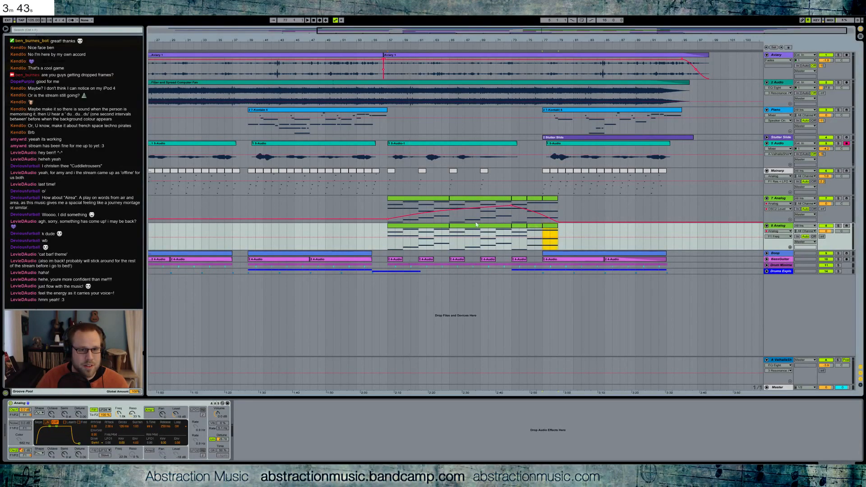
pyautogui.hotkey('ctrl', 'j')
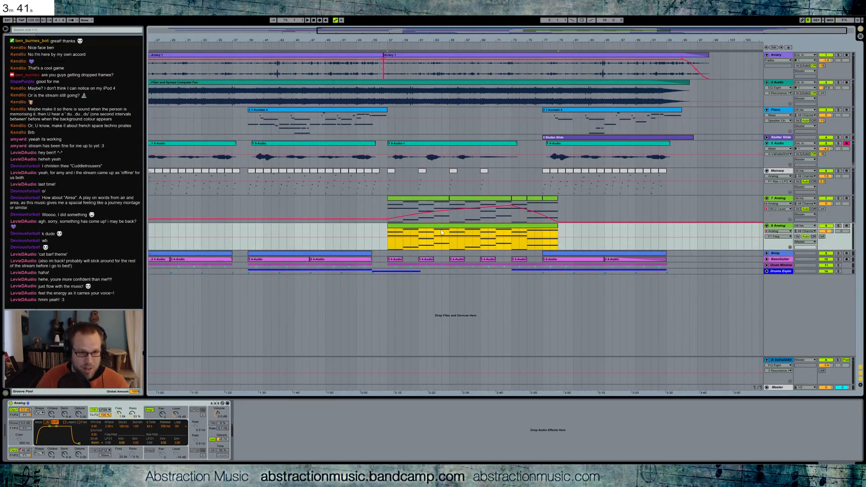
pyautogui.doubleClick(443, 228)
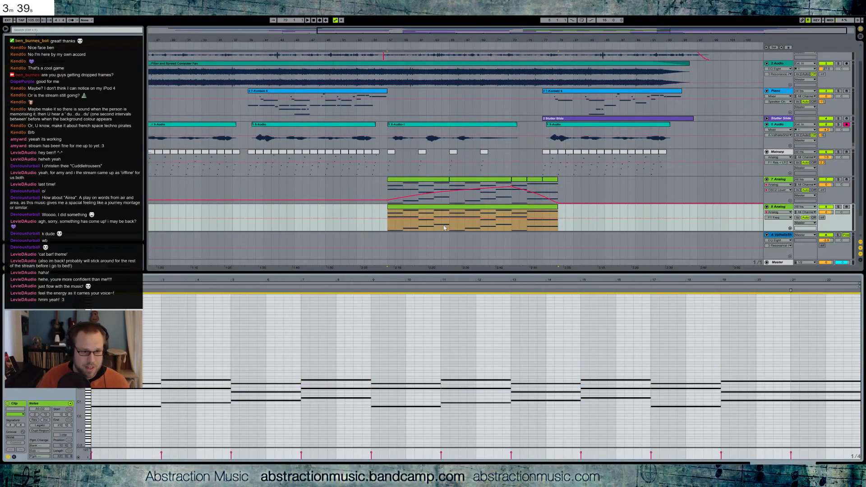
# Step: Play the section, return to 8 Analog's devices, and raise the sustain of the synth's amplitude envelope
pyautogui.press('space')
pyautogui.hotkey('shift', 'Tab')
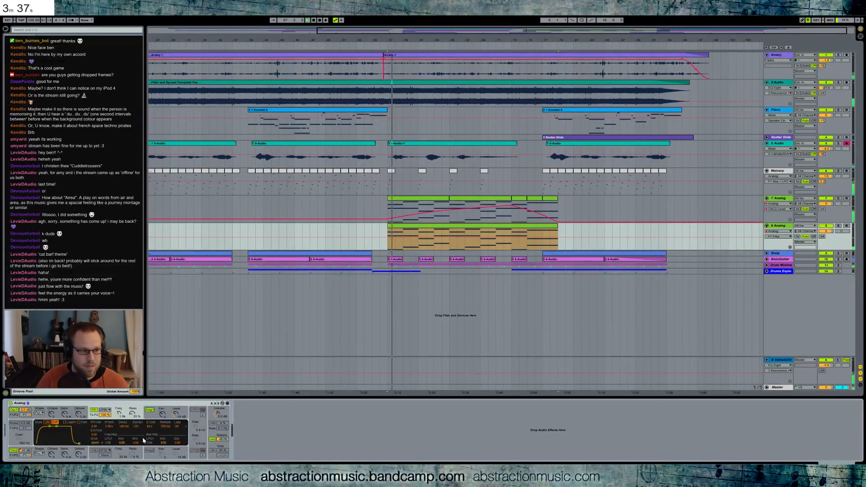
pyautogui.click(150, 412)
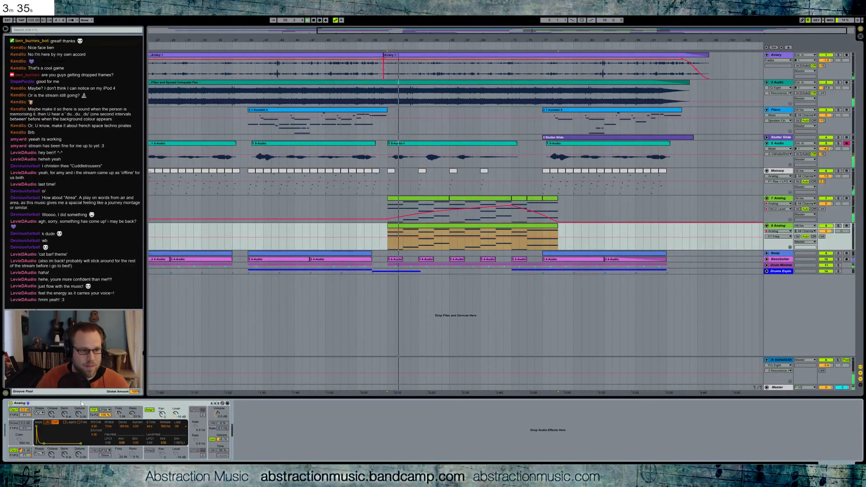
pyautogui.click(115, 414)
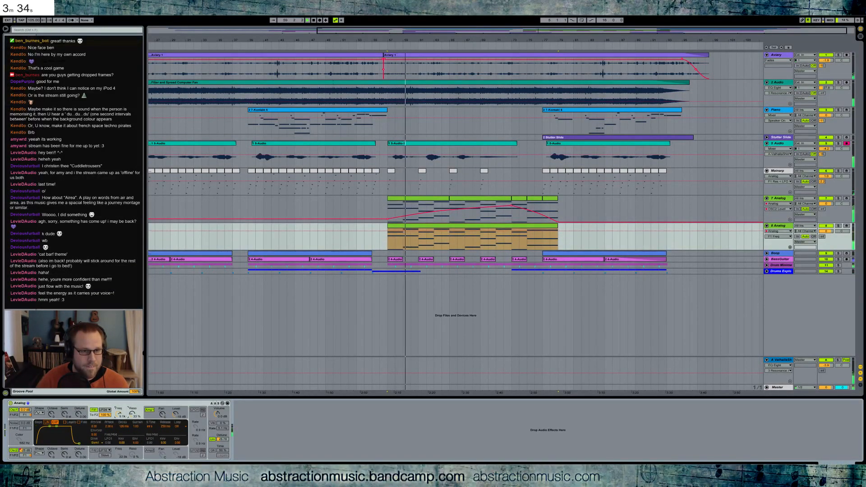
pyautogui.click(47, 438)
pyautogui.moveTo(45, 445); pyautogui.dragTo(45, 434)
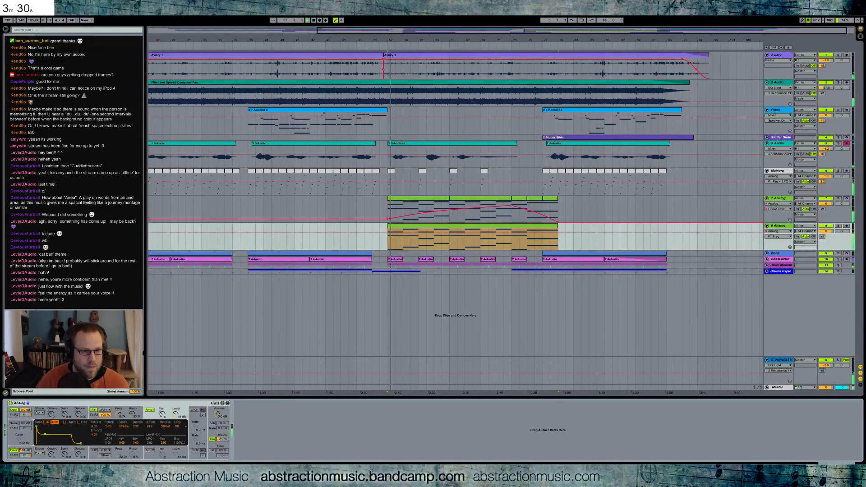
# Step: Change oscillator 1's waveform in 8 Analog's synth and adjust the unison detune
pyautogui.click(39, 412)
pyautogui.click(39, 421)
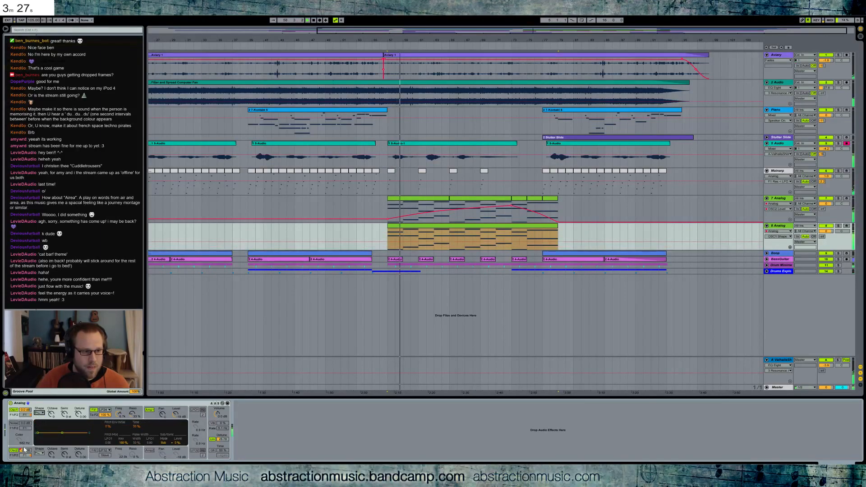
pyautogui.click(220, 439)
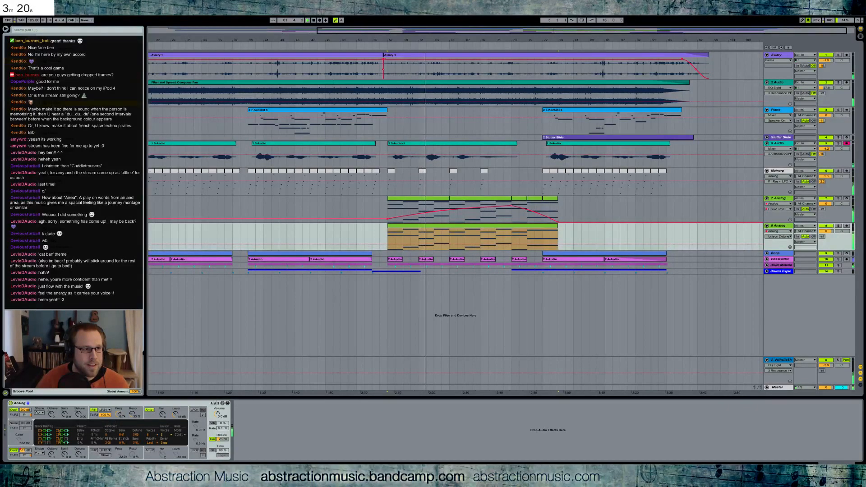
# Step: Add an EQ Eight after the synth on 8 Analog, cut the lows with band 2 as a low shelf, and reshape the upper bands
pyautogui.hotkey('ctrl', 'v')
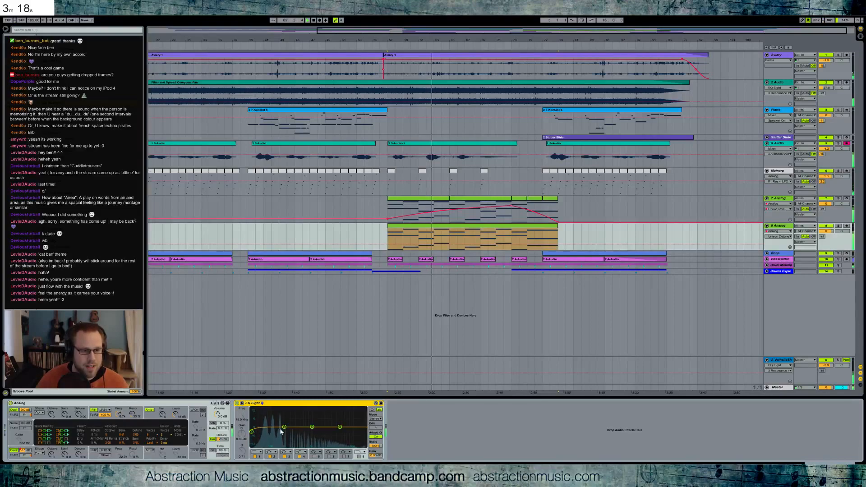
pyautogui.click(284, 426)
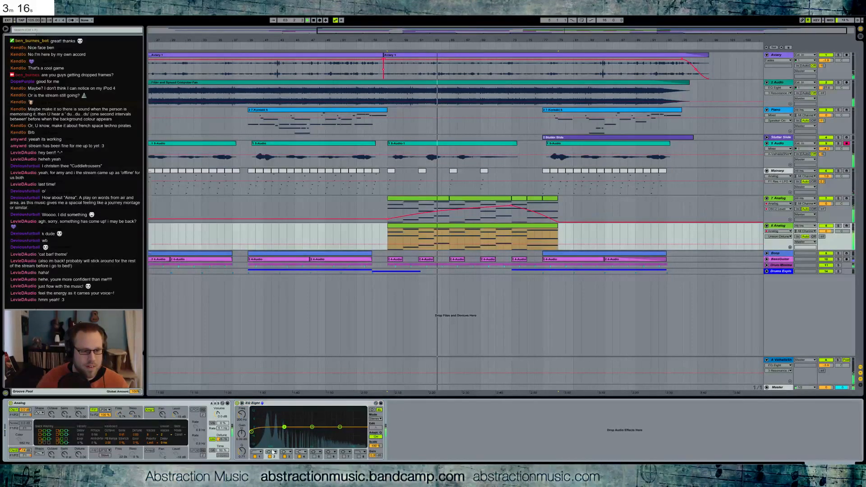
pyautogui.scroll(1, 273, 452)
pyautogui.moveTo(284, 427); pyautogui.dragTo(289, 434)
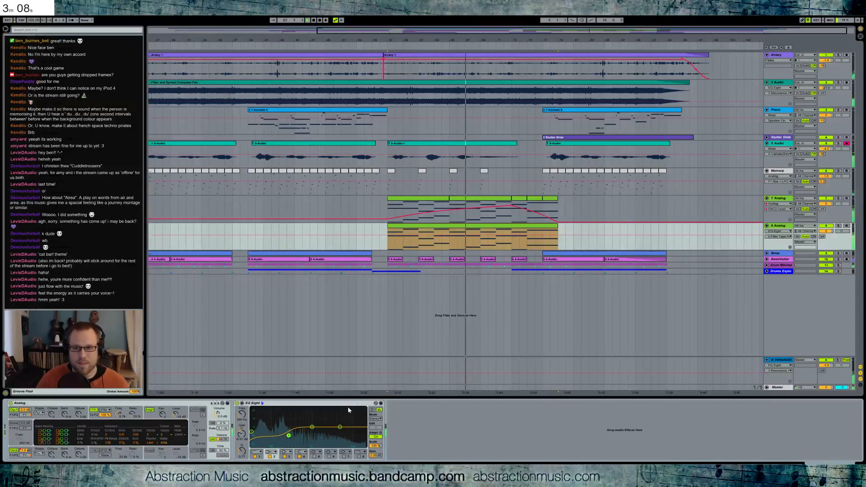
pyautogui.moveTo(340, 426); pyautogui.dragTo(287, 435)
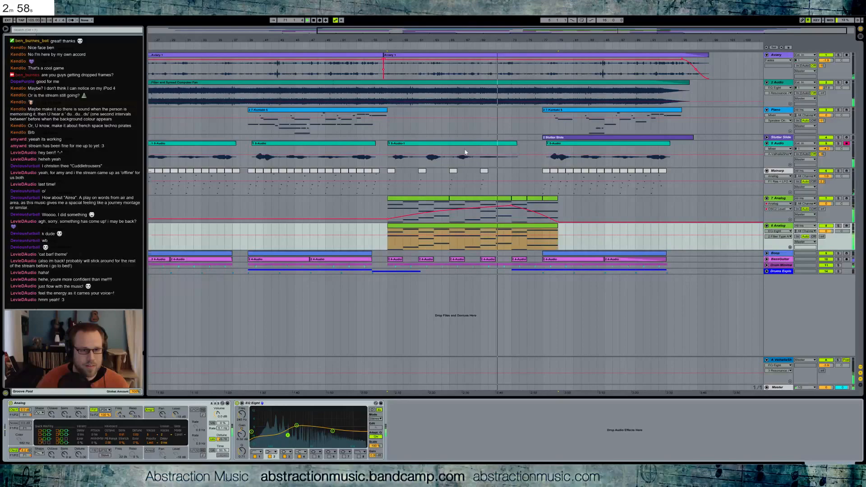
# Step: Delete the stretch of the 5 Audio clip from bar 64 to just before bar 66, and play from bar 57
pyautogui.press('+')
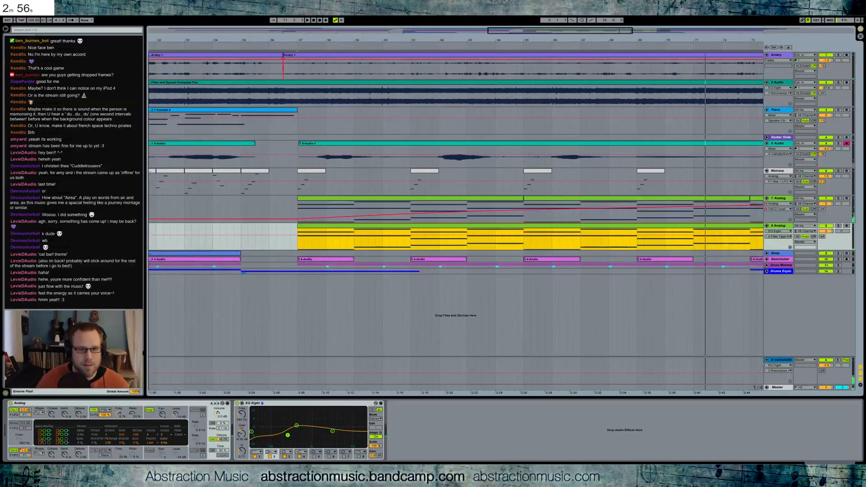
pyautogui.press('+')
pyautogui.moveTo(597, 158); pyautogui.dragTo(687, 161)
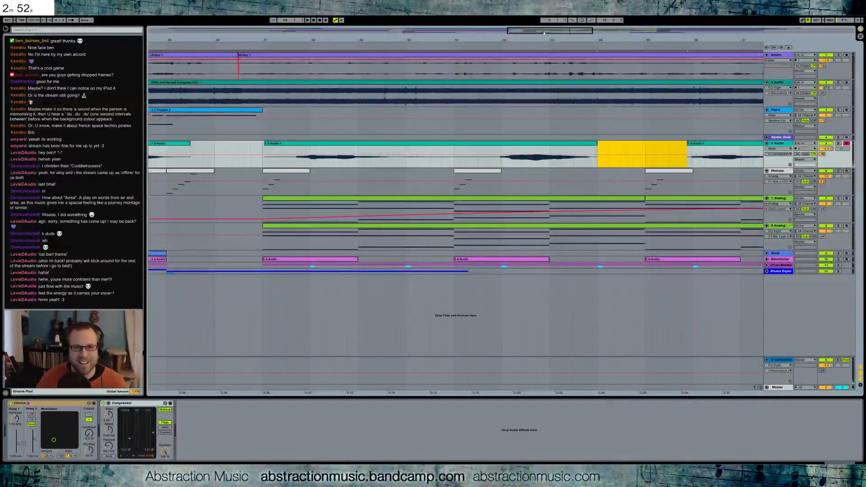
pyautogui.press('-')
pyautogui.click(389, 166)
pyautogui.press('space')
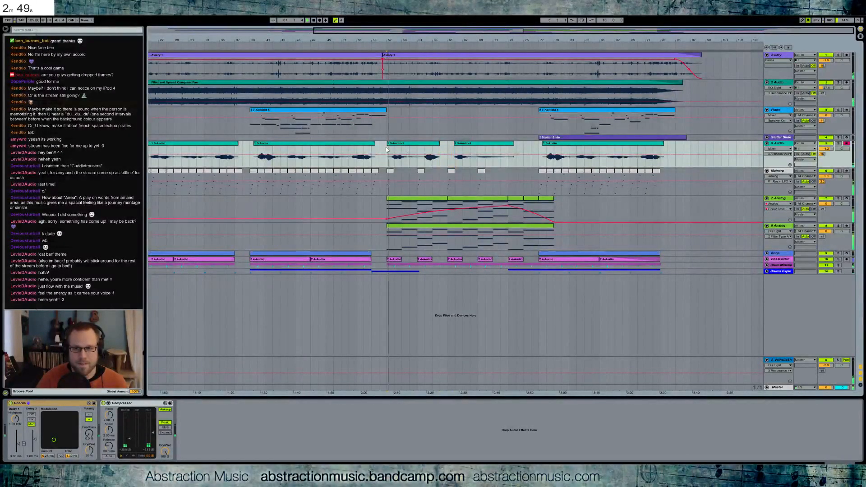
# Step: Lower the clip gain of the two 5 Audio clips between bar 57 and bar 74
pyautogui.click(420, 225)
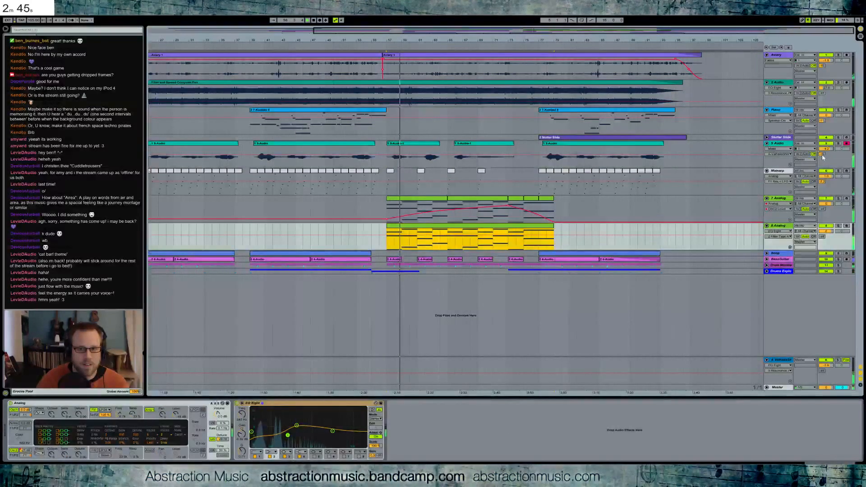
pyautogui.moveTo(386, 156); pyautogui.dragTo(538, 152)
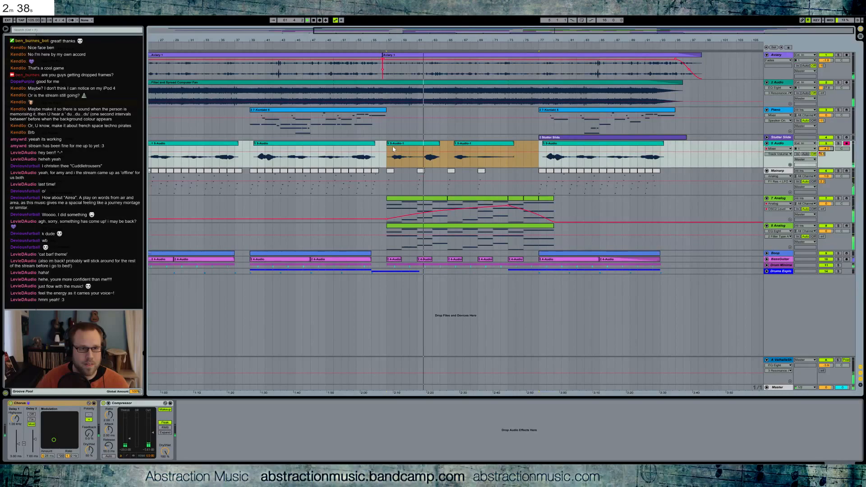
pyautogui.click(392, 146)
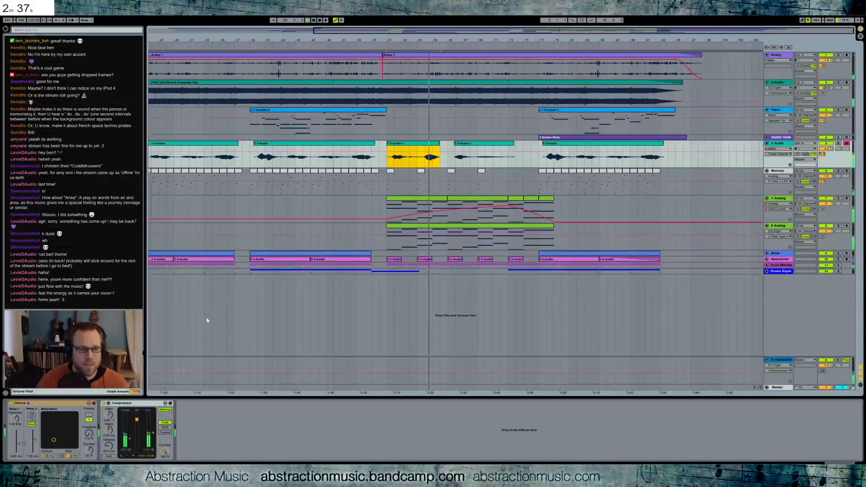
pyautogui.click(426, 147)
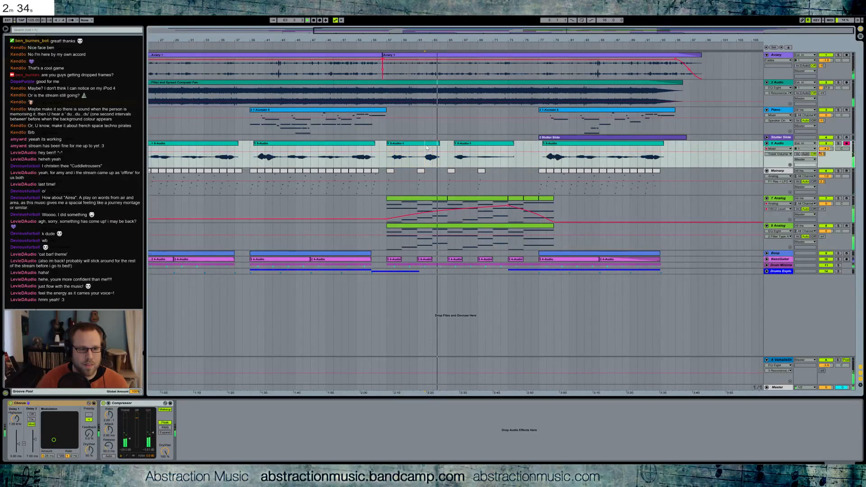
pyautogui.doubleClick(426, 147)
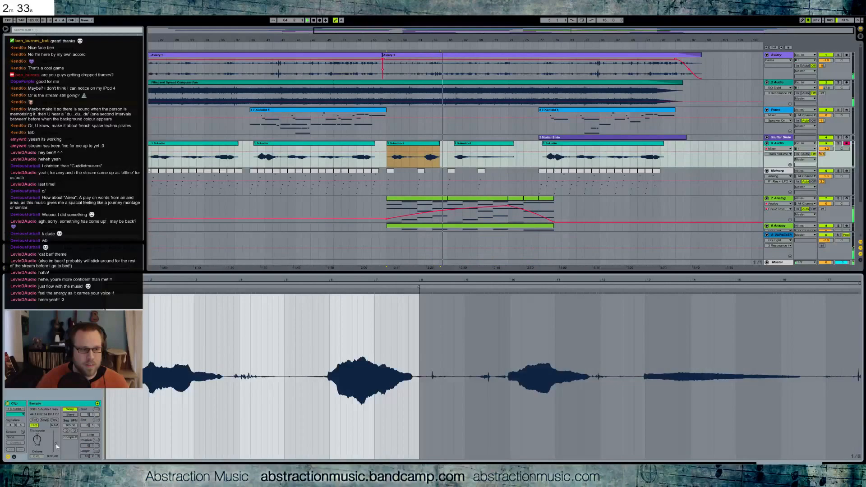
pyautogui.click(461, 144)
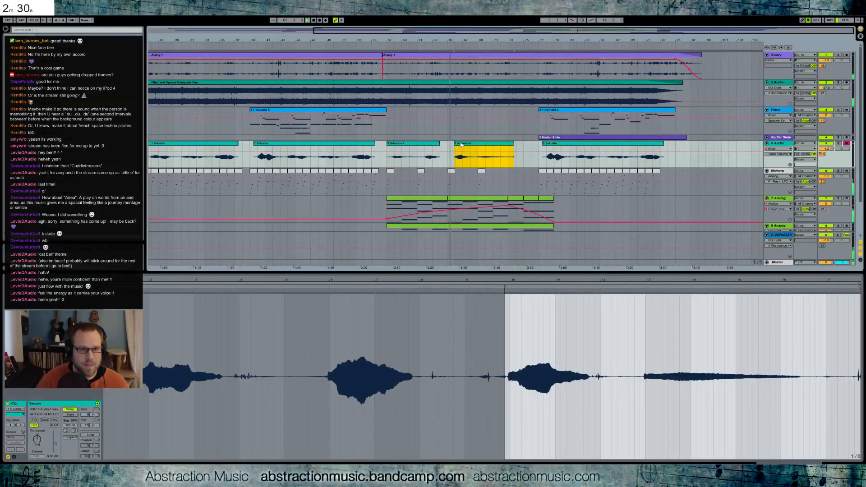
pyautogui.click(55, 444)
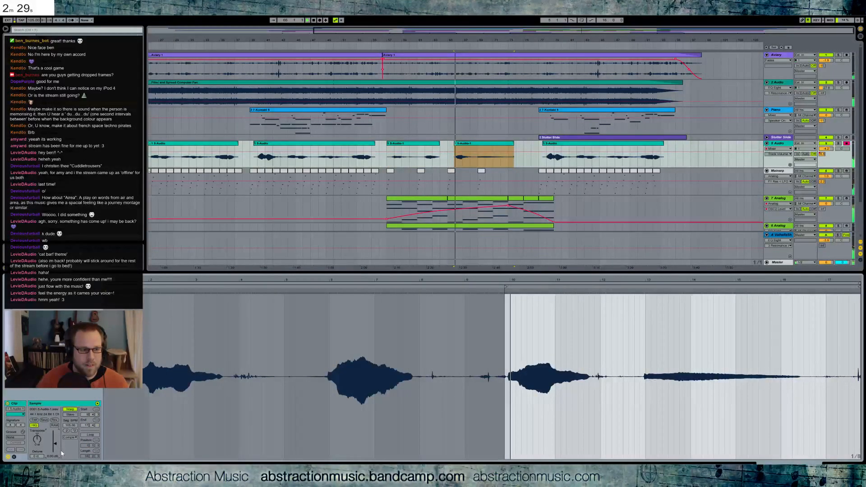
pyautogui.moveTo(55, 444); pyautogui.dragTo(55, 445)
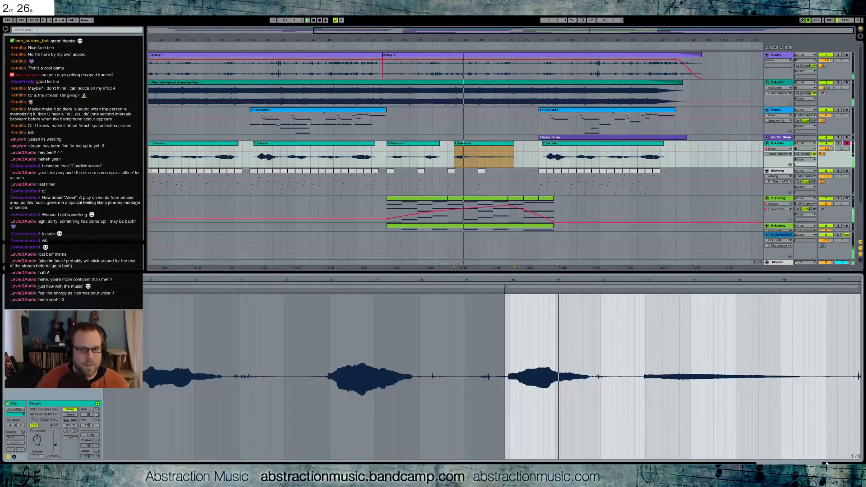
pyautogui.click(826, 463)
# Step: Try recording a new take on 5 Audio from bar 69
pyautogui.click(477, 159)
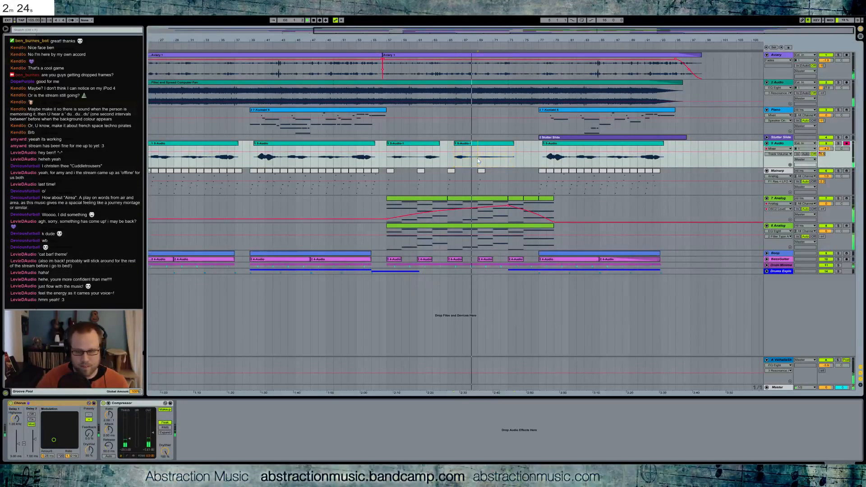
pyautogui.press('F9')
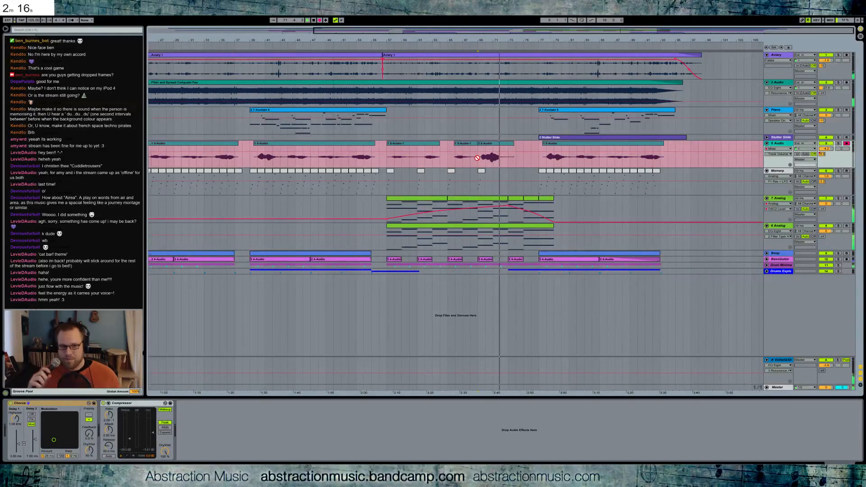
pyautogui.press('F9')
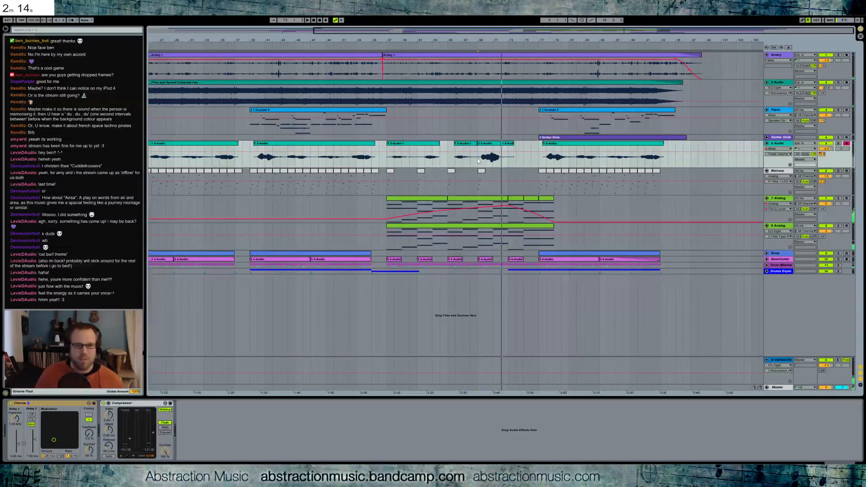
# Step: Record the 5 Audio take again from bar 69 to about bar 75 and play it back
pyautogui.click(478, 160)
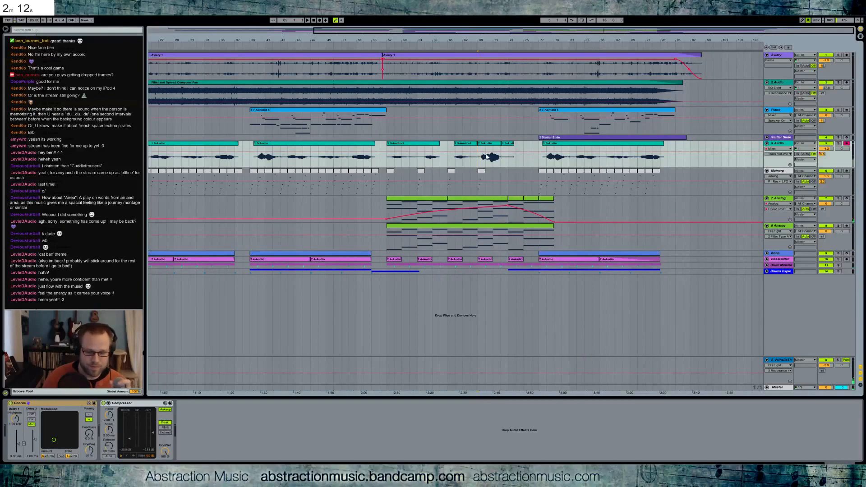
pyautogui.press('F9')
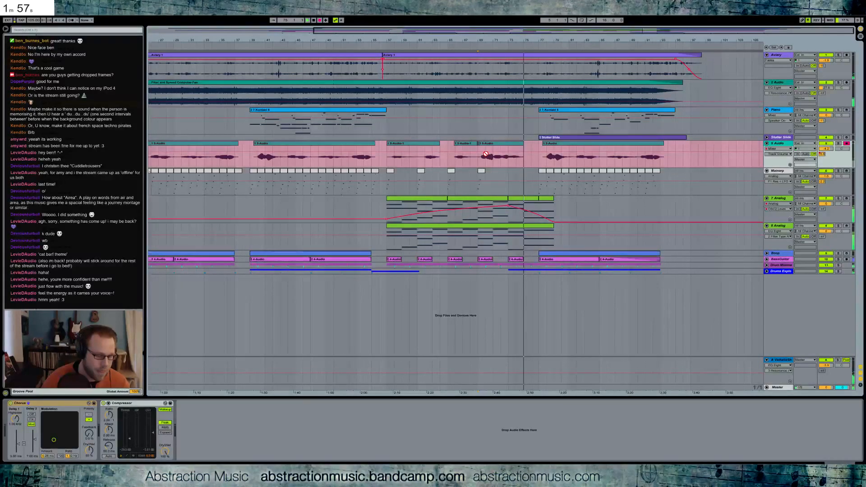
pyautogui.press('space')
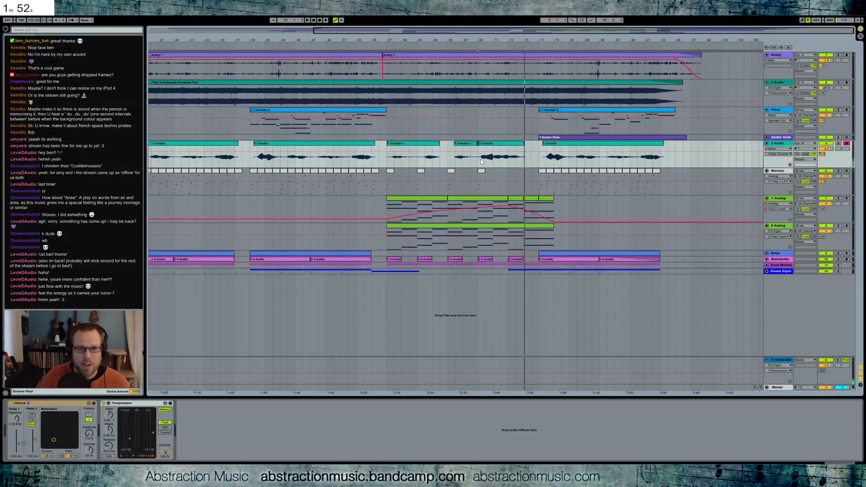
pyautogui.click(482, 162)
pyautogui.press('space')
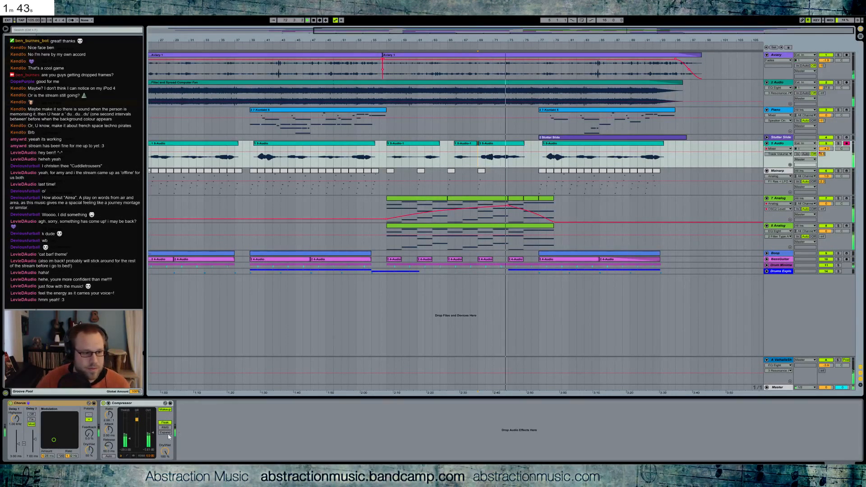
# Step: Raise the Chorus modulation rate on 5 Audio and insert a Ping Pong Delay before the Compressor, adjusting its filter and beat division
pyautogui.moveTo(54, 441); pyautogui.dragTo(66, 441)
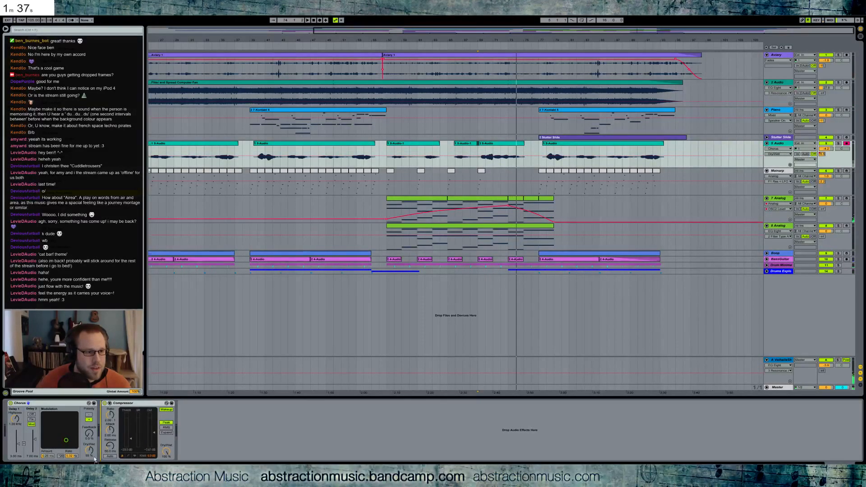
pyautogui.moveTo(101, 447); pyautogui.dragTo(102, 446)
pyautogui.moveTo(118, 412); pyautogui.dragTo(123, 411)
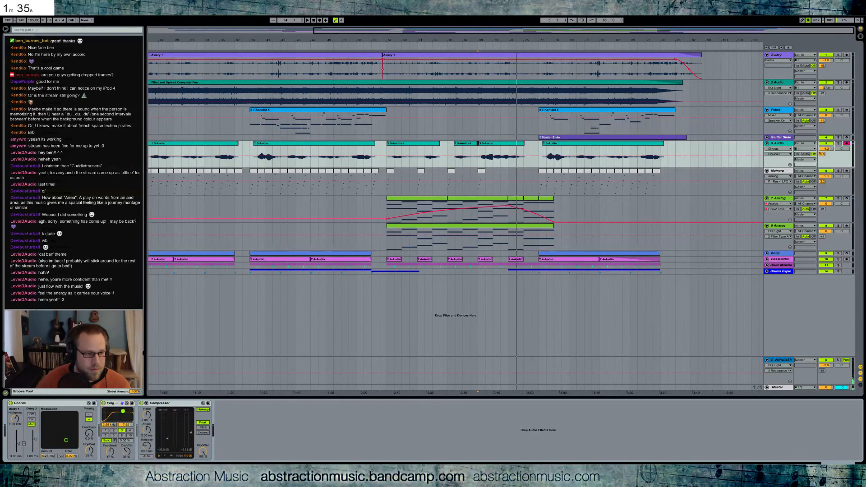
pyautogui.click(114, 435)
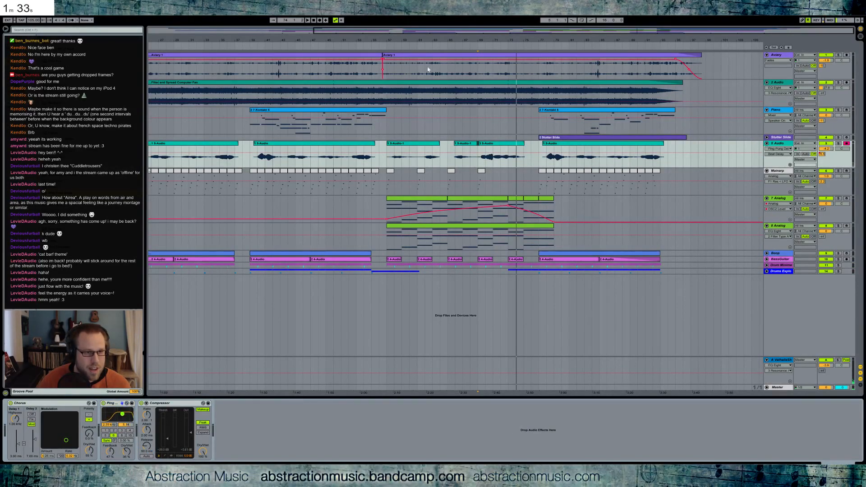
# Step: Play the lead-in to bar 57 and adjust the Ping Pong Delay's feedback and dry/wet mix
pyautogui.click(366, 56)
pyautogui.press('space')
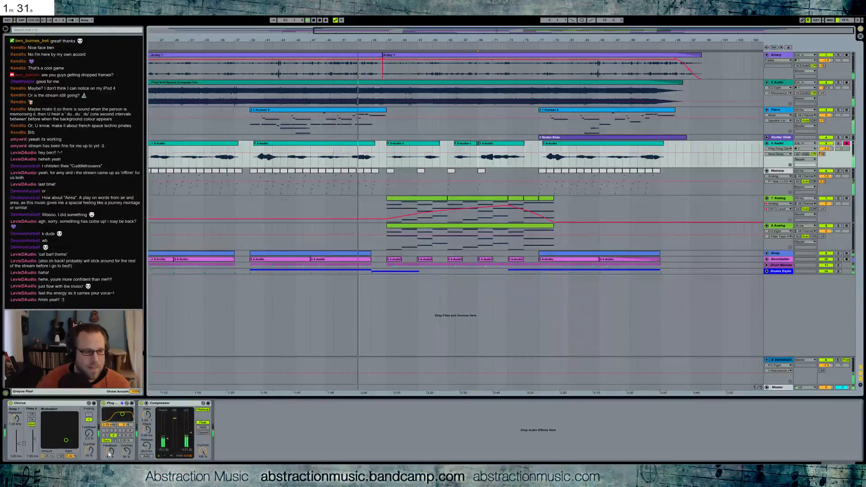
pyautogui.click(127, 453)
pyautogui.moveTo(110, 451); pyautogui.dragTo(126, 454)
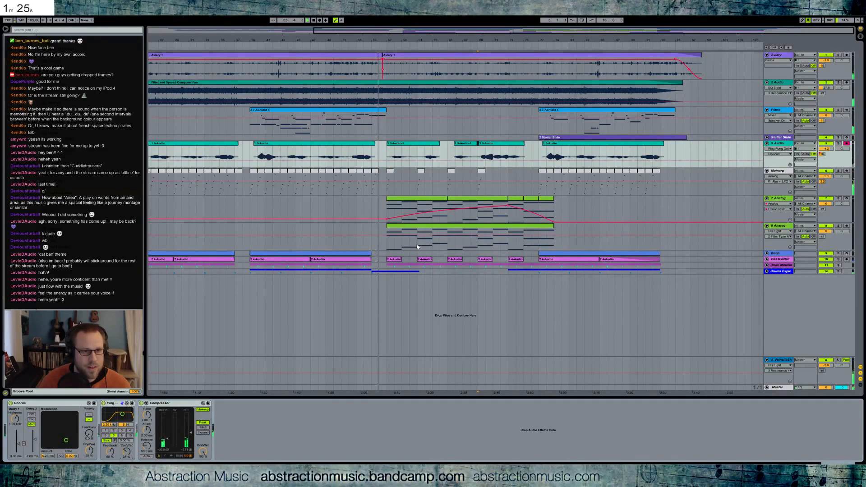
# Step: Check the sample settings of the 5 Audio clip at bar 57 and raise the output gain of the track's Compressor
pyautogui.click(407, 144)
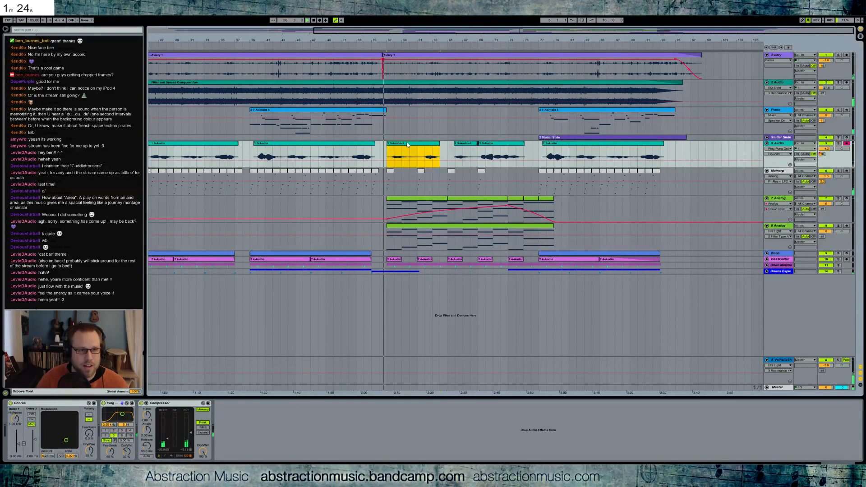
pyautogui.doubleClick(408, 145)
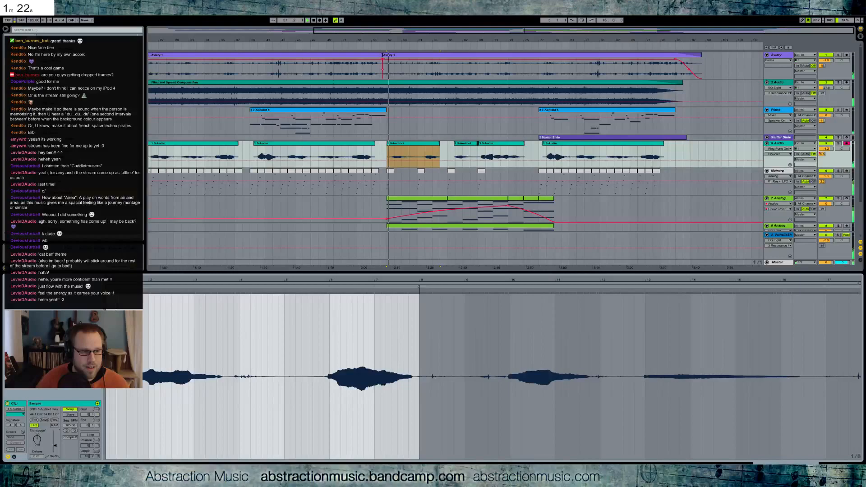
pyautogui.hotkey('shift', 'Tab')
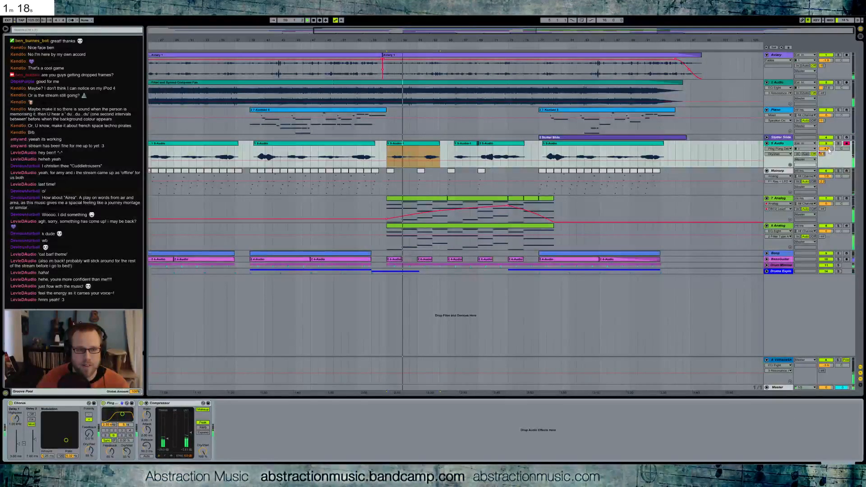
pyautogui.moveTo(168, 439); pyautogui.dragTo(190, 435)
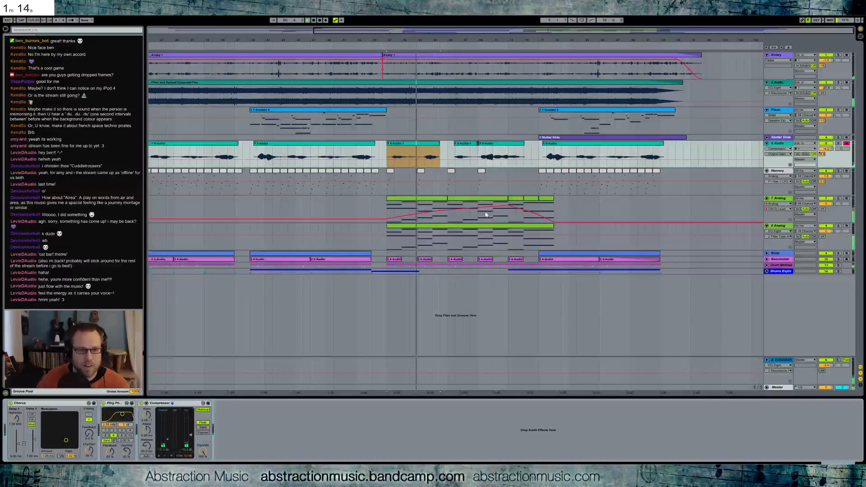
# Step: Add a Compressor after the EQ Eight on 8 Analog and enable its sidechain, fed by the minimal drum rack's Pre FX signal
pyautogui.click(734, 229)
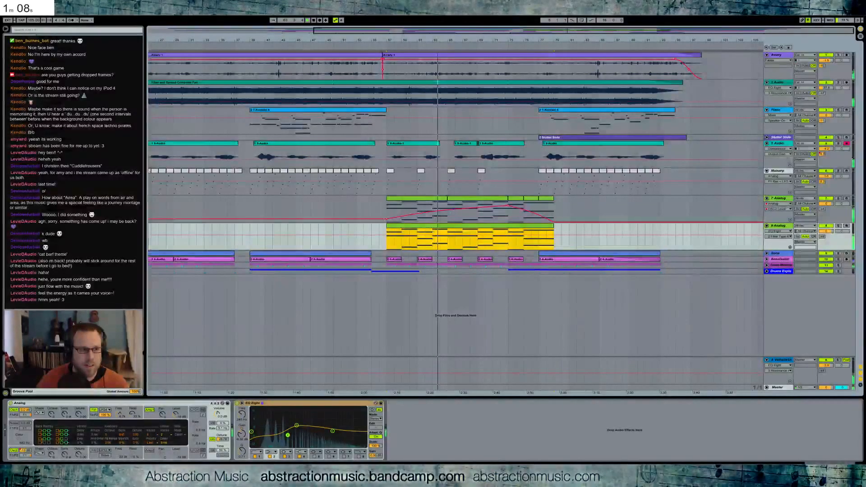
pyautogui.click(315, 403)
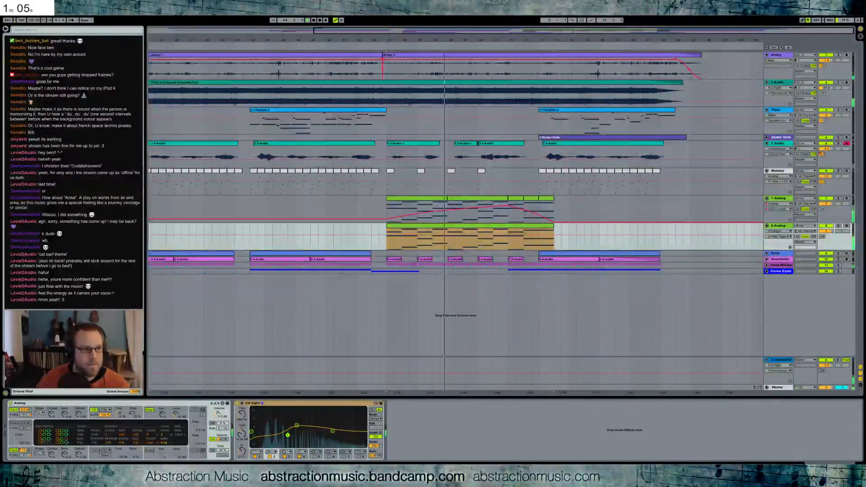
pyautogui.moveTo(182, 390); pyautogui.dragTo(399, 434)
pyautogui.click(396, 403)
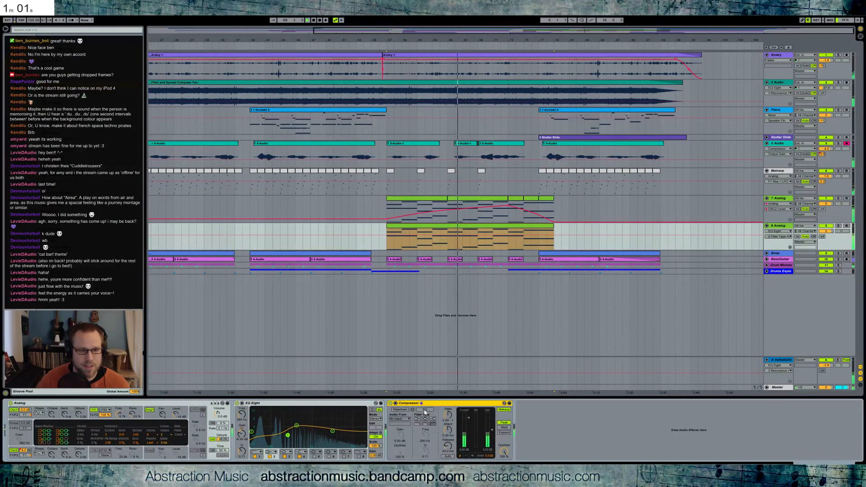
pyautogui.click(404, 418)
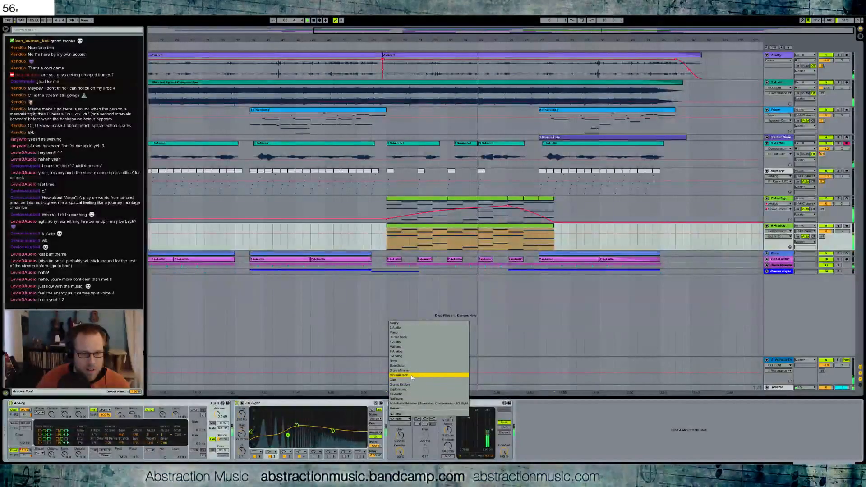
pyautogui.click(412, 375)
pyautogui.click(400, 424)
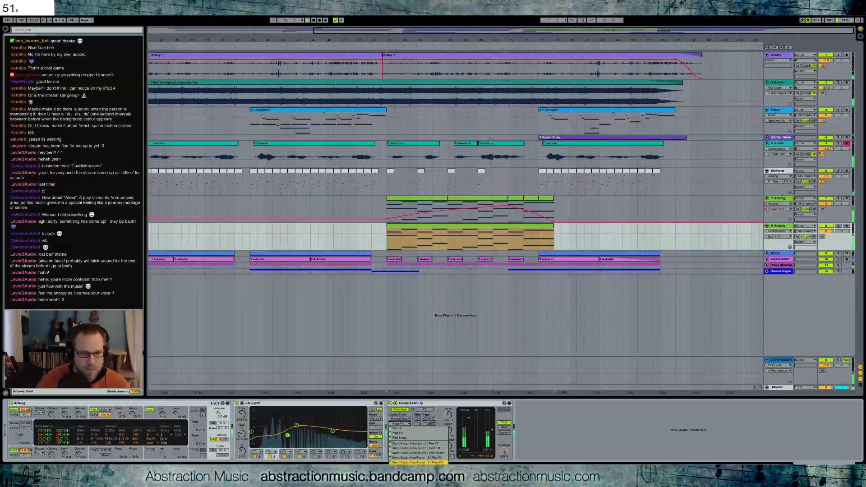
pyautogui.click(397, 428)
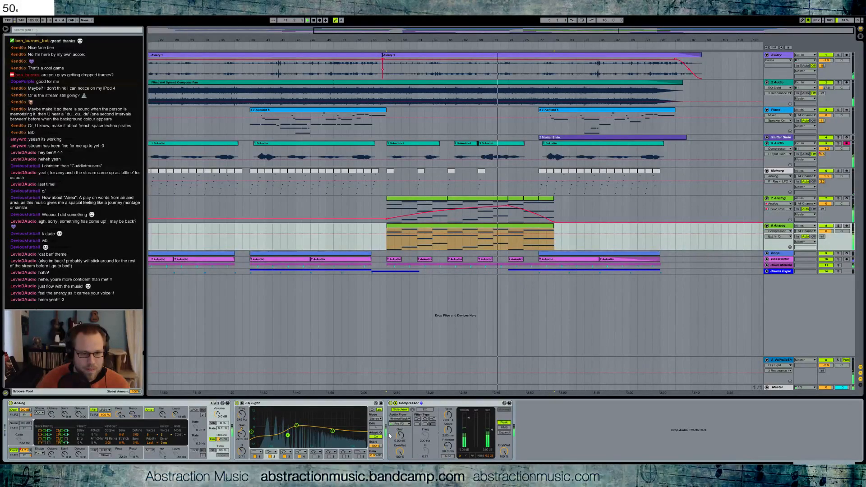
# Step: Raise the sidechain gain of 8 Analog's Compressor and lower its threshold during playback
pyautogui.moveTo(400, 436); pyautogui.dragTo(400, 434)
pyautogui.moveTo(468, 418); pyautogui.dragTo(468, 438)
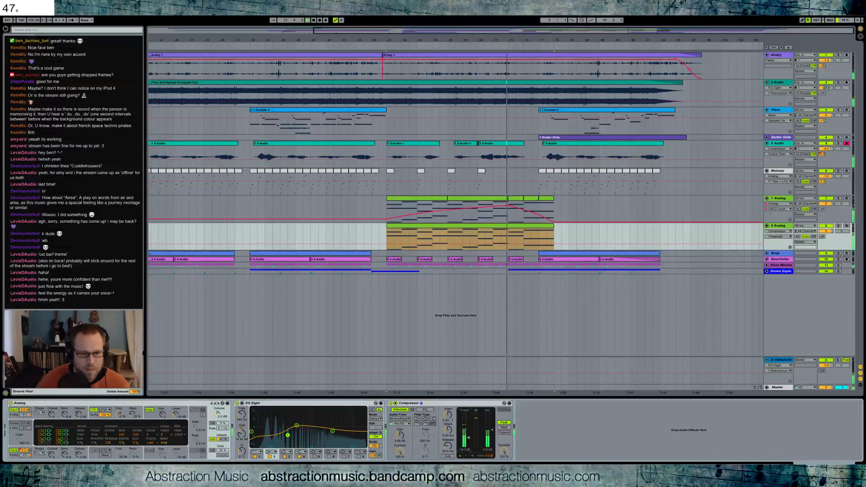
pyautogui.moveTo(400, 436); pyautogui.dragTo(400, 428)
pyautogui.moveTo(468, 437); pyautogui.dragTo(468, 436)
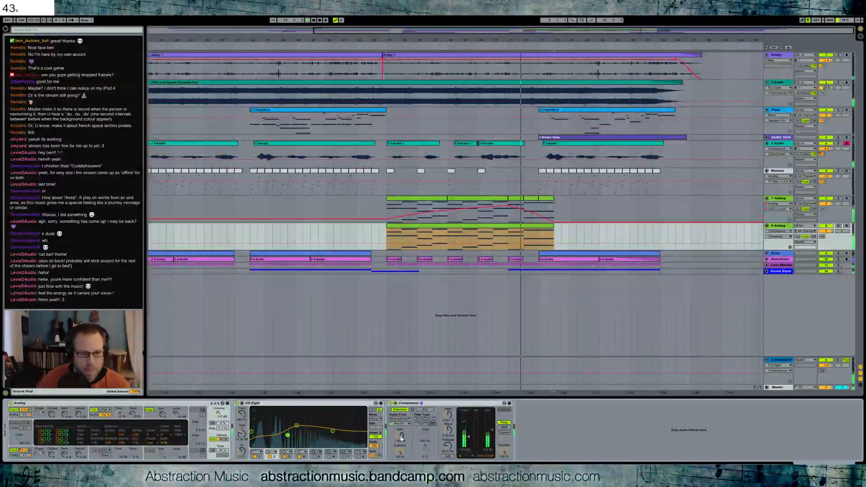
# Step: Automate the Compressor's sidechain gain on 8 Analog to rise steadily from bar 57 to bar 73
pyautogui.click(508, 242)
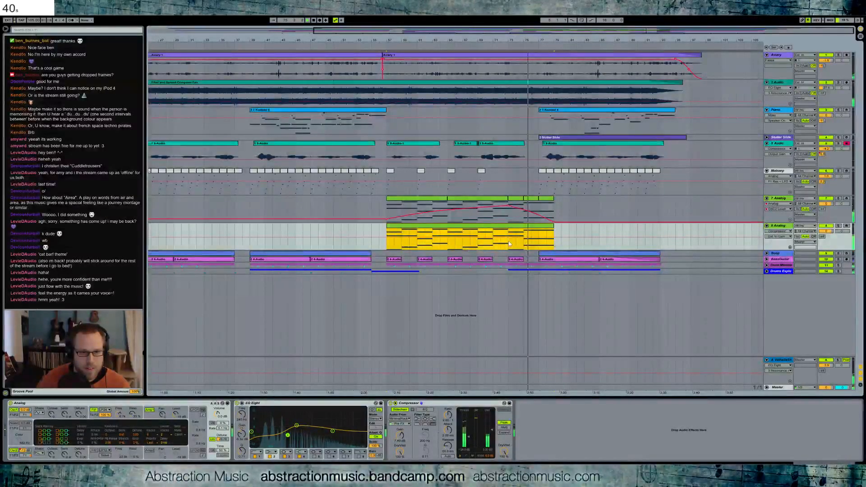
pyautogui.moveTo(508, 241); pyautogui.dragTo(386, 246)
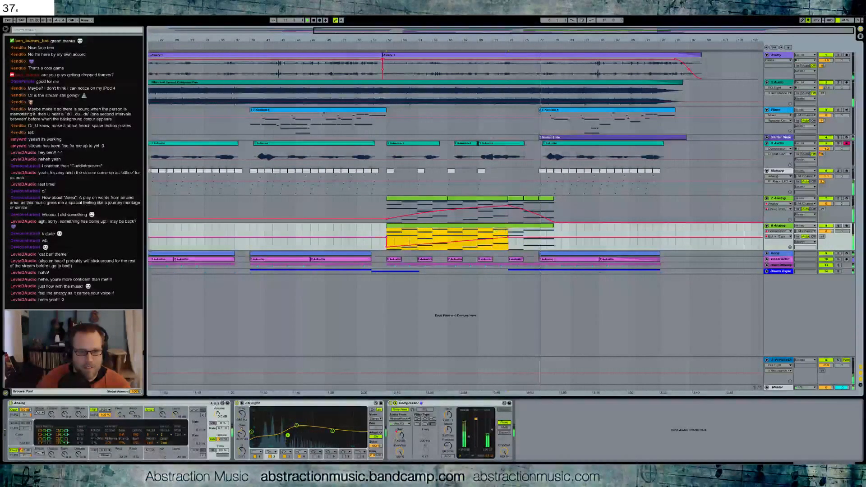
pyautogui.click(387, 237)
# Step: Load the BB-Simple Mastering rack onto the Master track and adjust its Glue Compressor's threshold and makeup gain
pyautogui.click(323, 315)
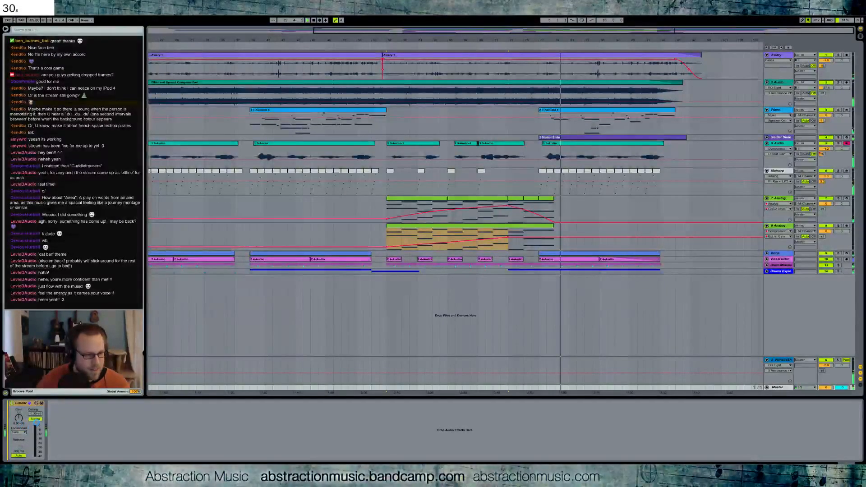
pyautogui.moveTo(36, 423); pyautogui.dragTo(37, 423)
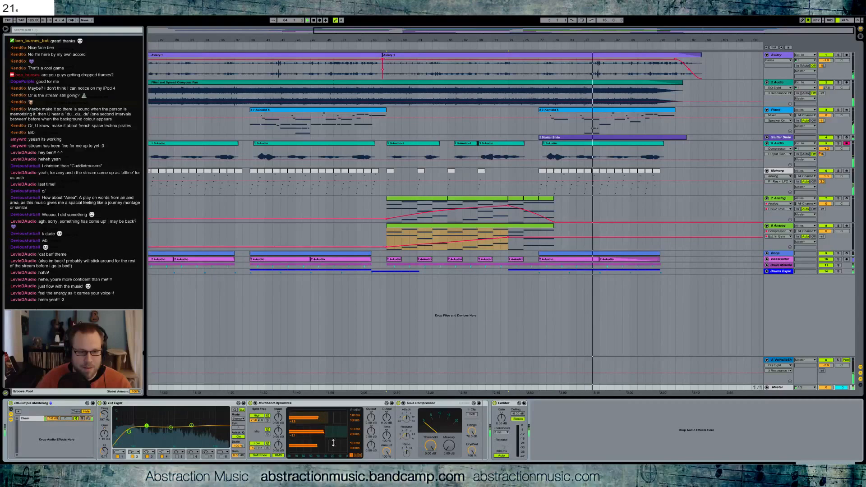
pyautogui.moveTo(430, 445)
pyautogui.mouseDown()
pyautogui.moveTo(430, 469)
pyautogui.moveTo(448, 426)
pyautogui.moveTo(430, 444)
pyautogui.mouseUp()
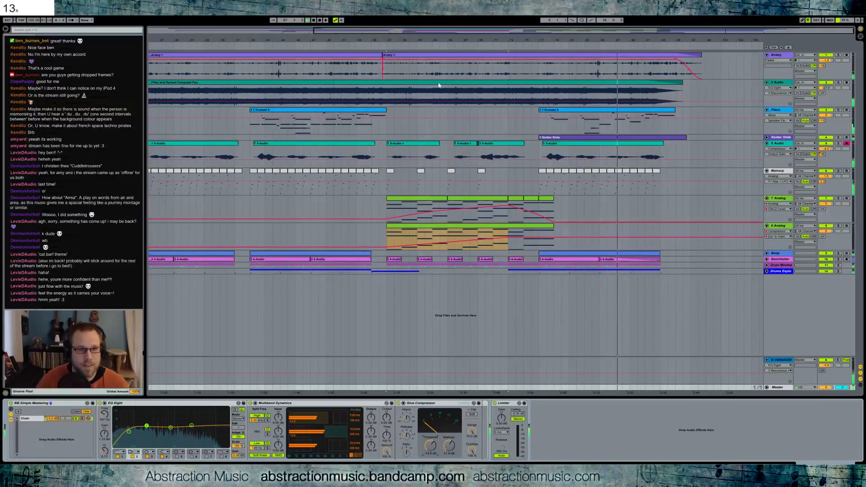
pyautogui.moveTo(449, 445); pyautogui.dragTo(431, 444)
pyautogui.click(431, 446)
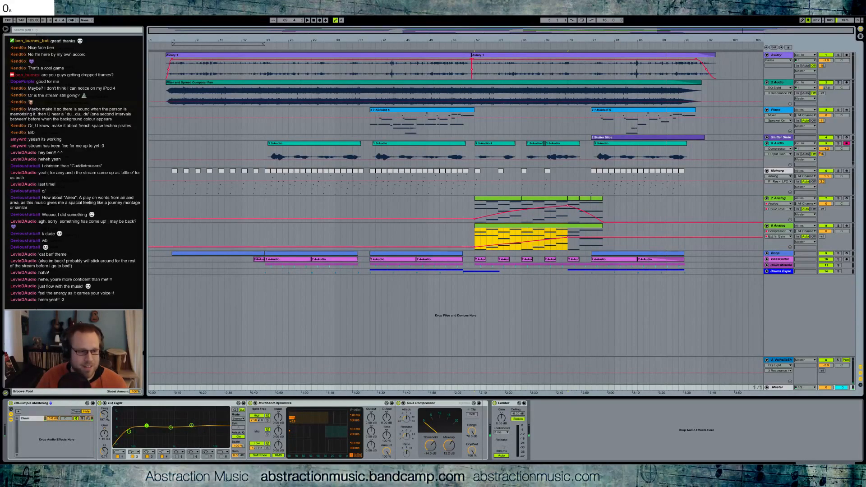
# Step: Play the arrangement from its start to listen through the full mix
pyautogui.hotkey('alt', 'Tab')
pyautogui.click(580, 75)
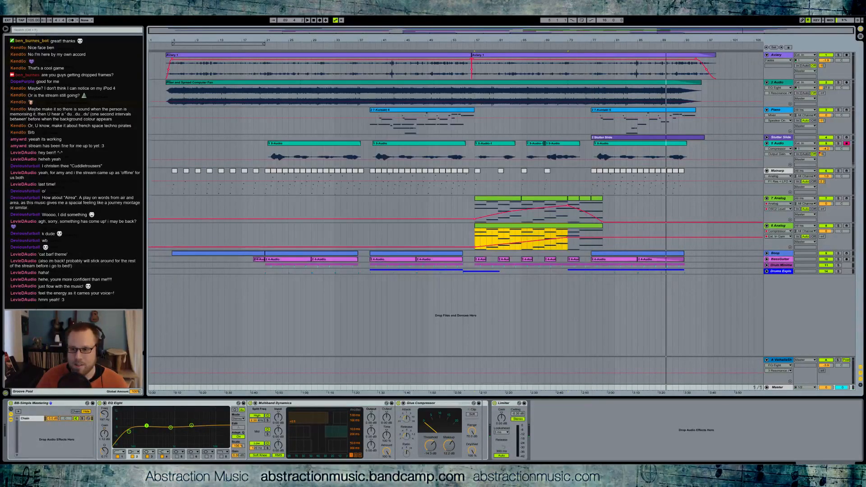
pyautogui.click(164, 45)
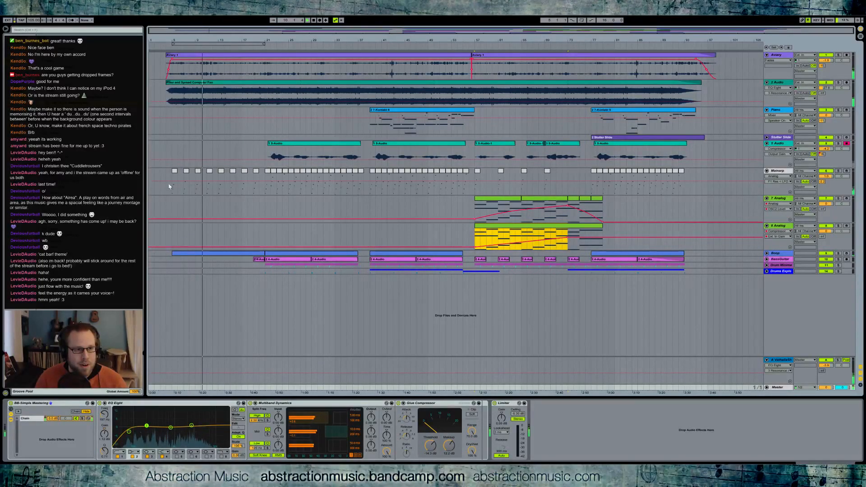
pyautogui.click(297, 157)
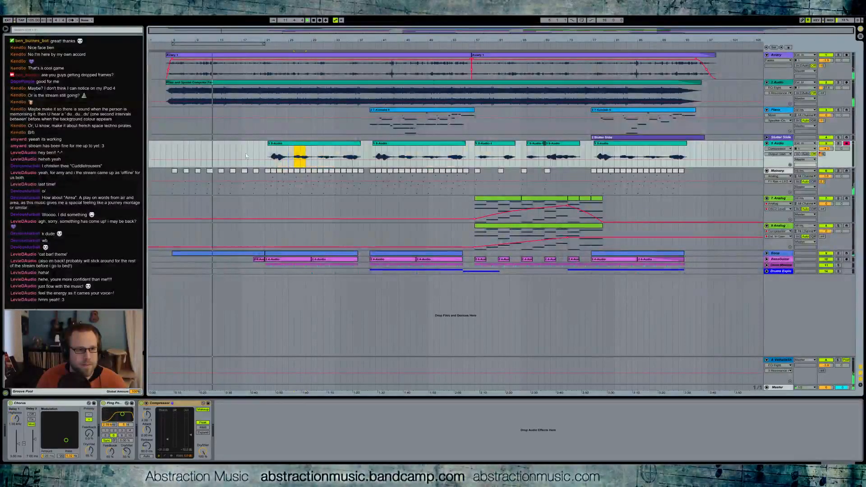
pyautogui.click(171, 150)
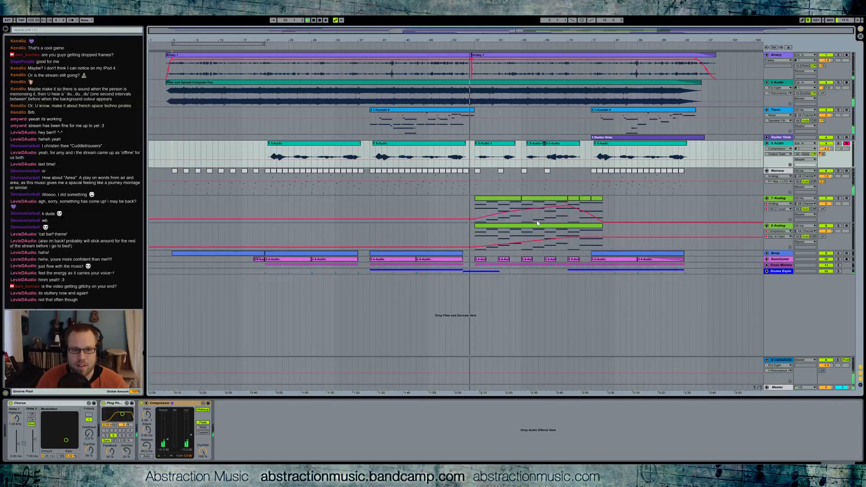
# Step: Automate 8 Analog's amplifier level to fade in from bar 57 to bar 61
pyautogui.click(540, 230)
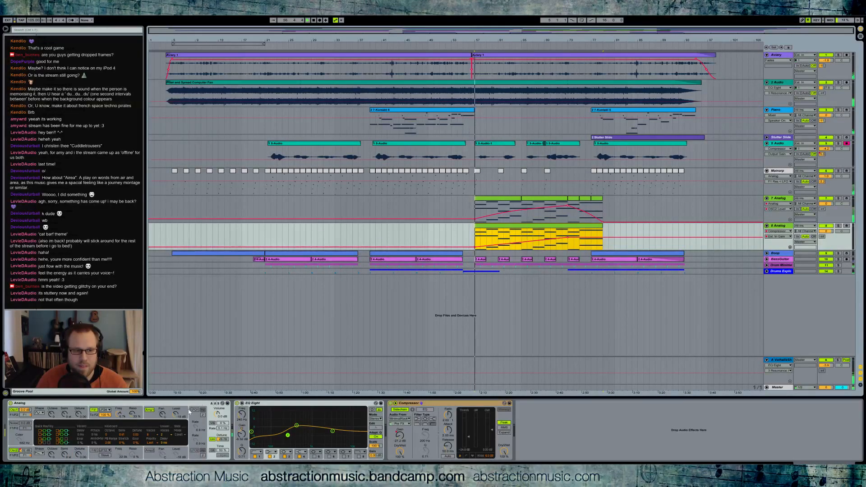
pyautogui.click(176, 414)
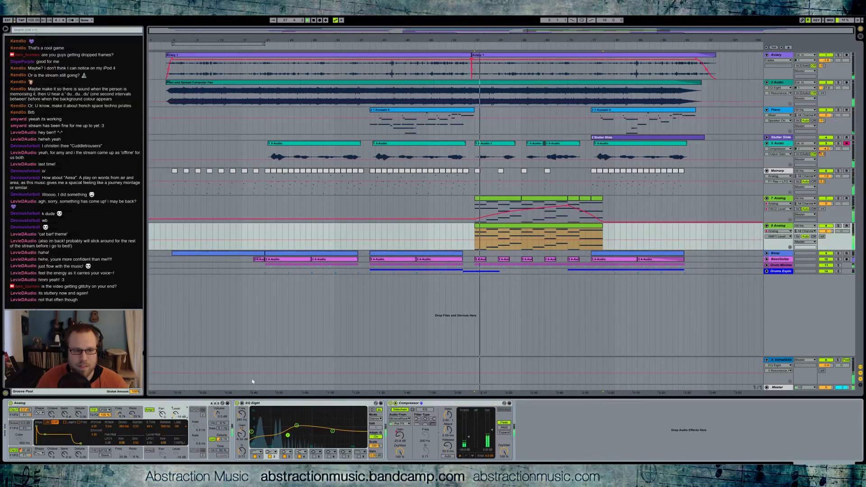
pyautogui.moveTo(498, 248); pyautogui.dragTo(482, 246)
pyautogui.click(498, 246)
pyautogui.click(474, 240)
pyautogui.click(476, 242)
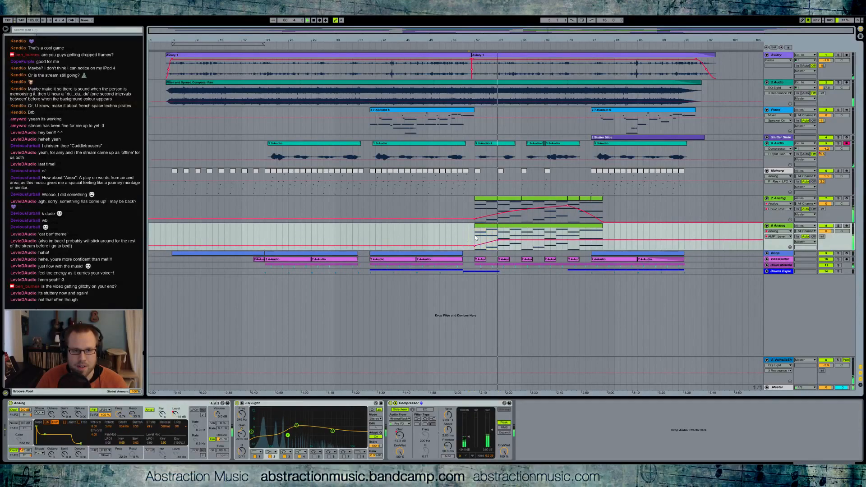
# Step: Automate a lower Analog filter frequency on the Memory track from bar 57 to about bar 72
pyautogui.click(477, 182)
pyautogui.click(121, 413)
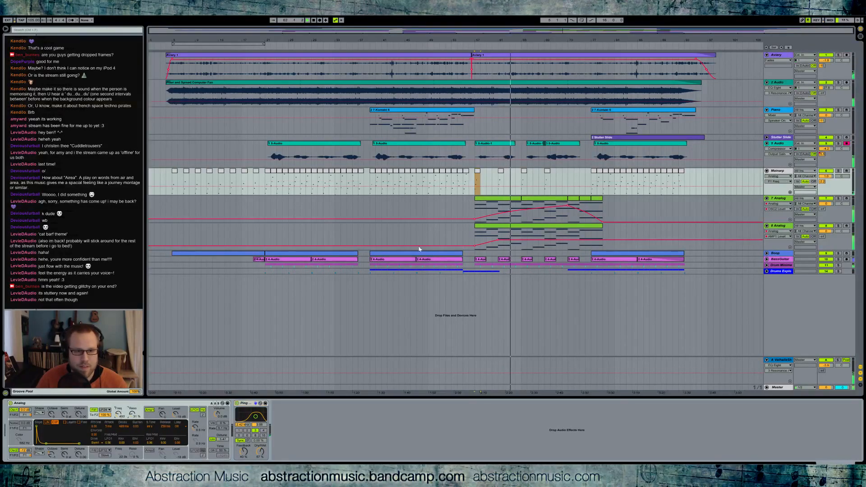
pyautogui.moveTo(475, 193); pyautogui.dragTo(557, 189)
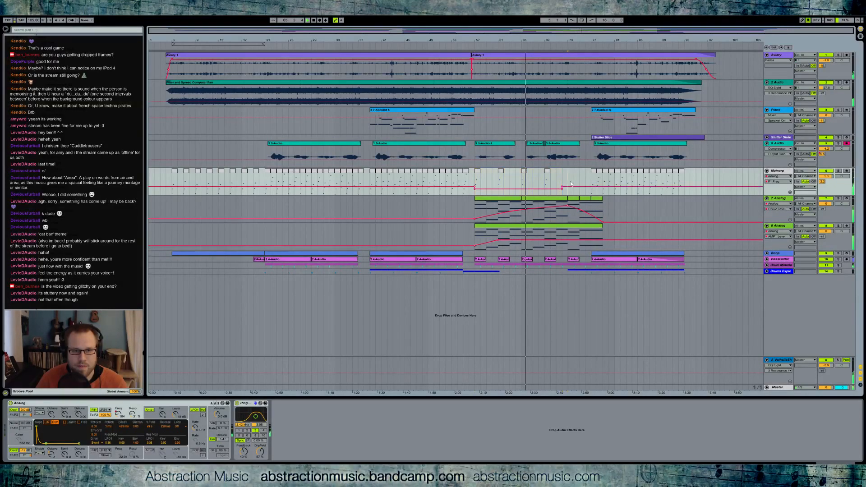
pyautogui.click(548, 189)
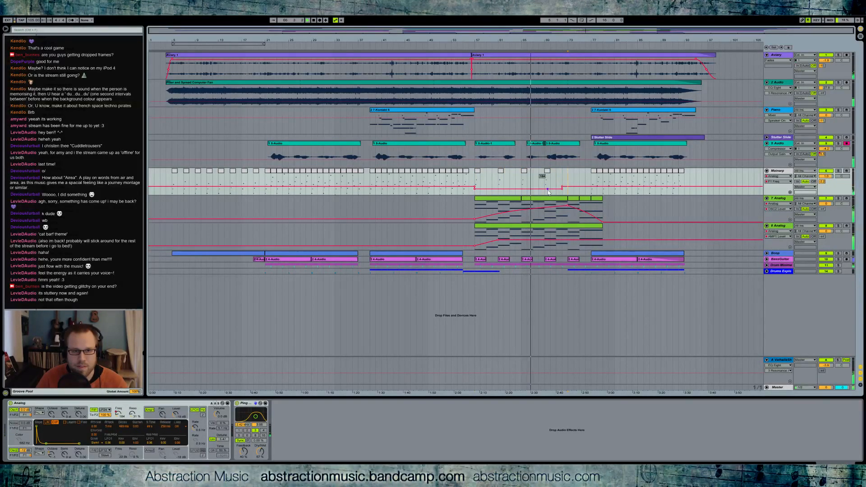
pyautogui.moveTo(547, 191); pyautogui.dragTo(548, 191)
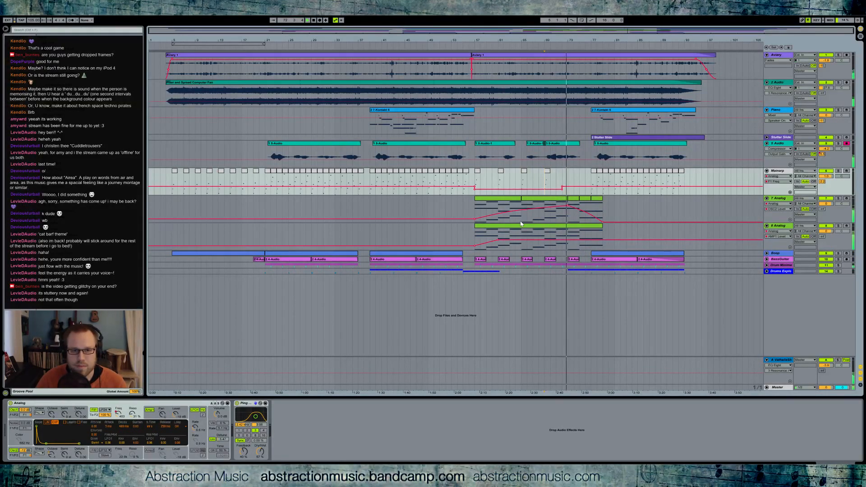
# Step: Show the filter frequency automation of 7 Analog
pyautogui.click(601, 199)
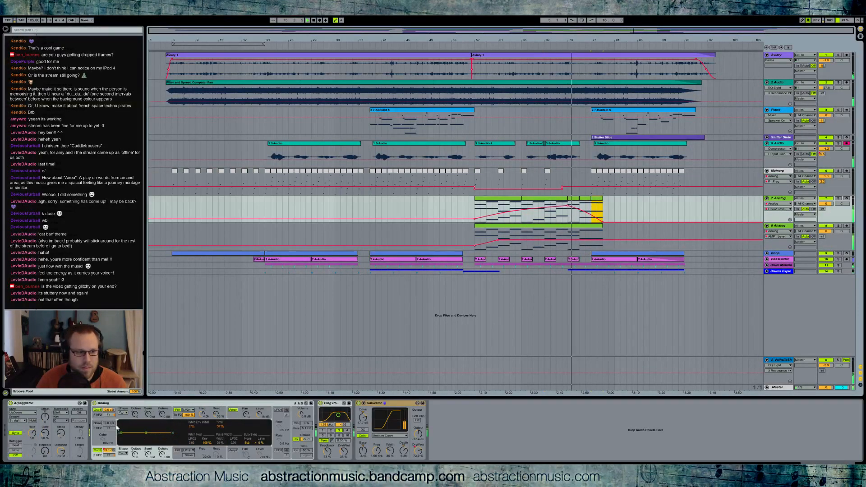
pyautogui.click(202, 413)
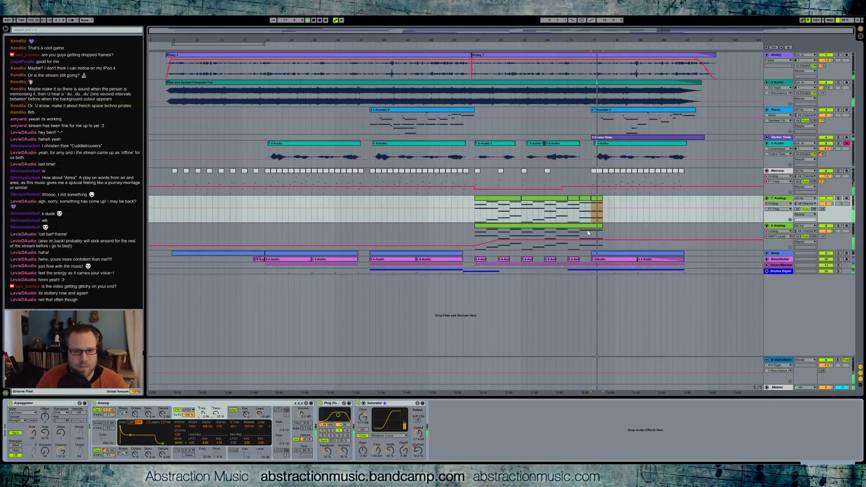
# Step: Automate 8 Analog's amplifier level to fade out from bar 75 to bar 79
pyautogui.click(536, 237)
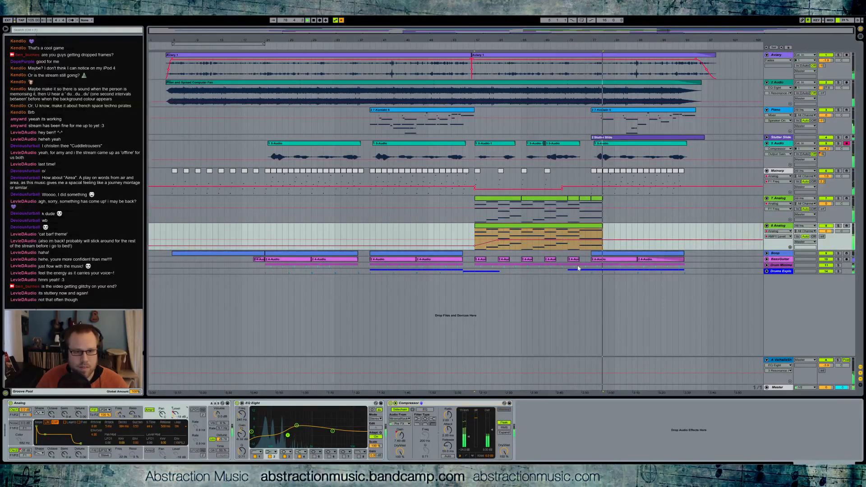
pyautogui.moveTo(579, 239); pyautogui.dragTo(602, 249)
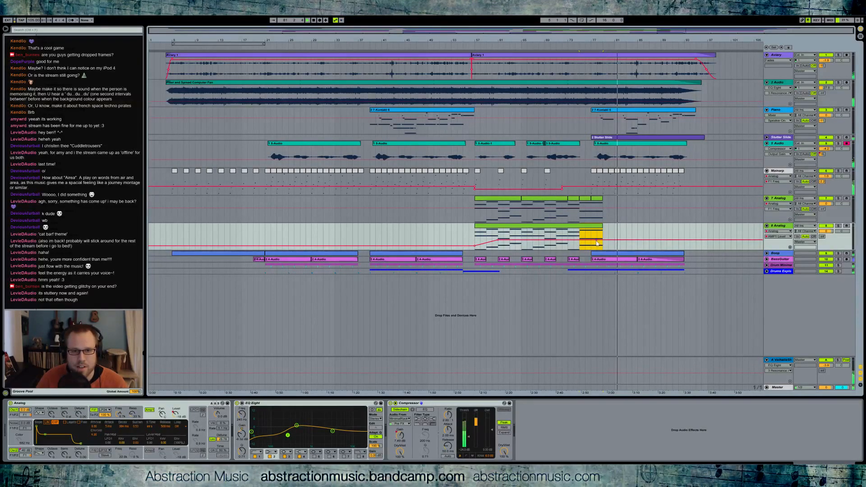
pyautogui.moveTo(597, 243); pyautogui.dragTo(598, 248)
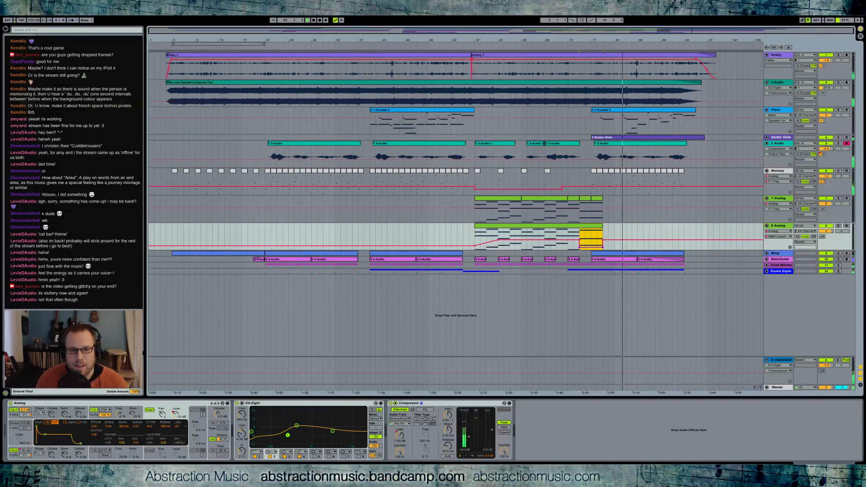
pyautogui.click(602, 240)
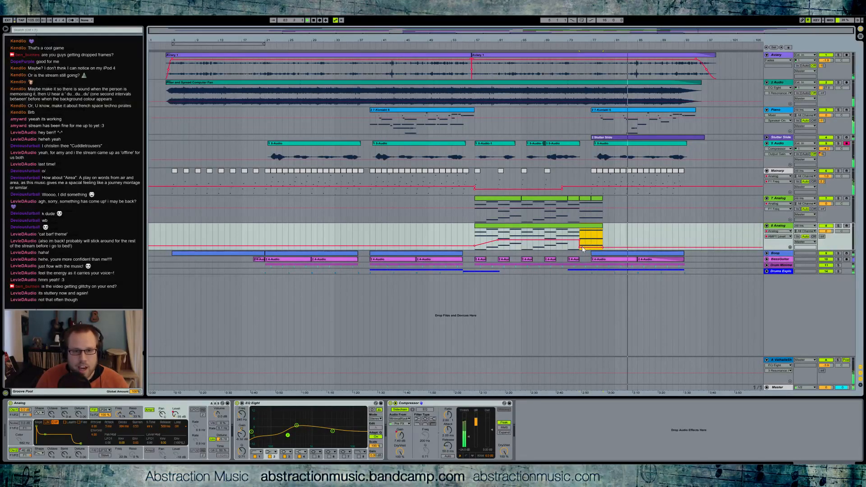
pyautogui.click(580, 247)
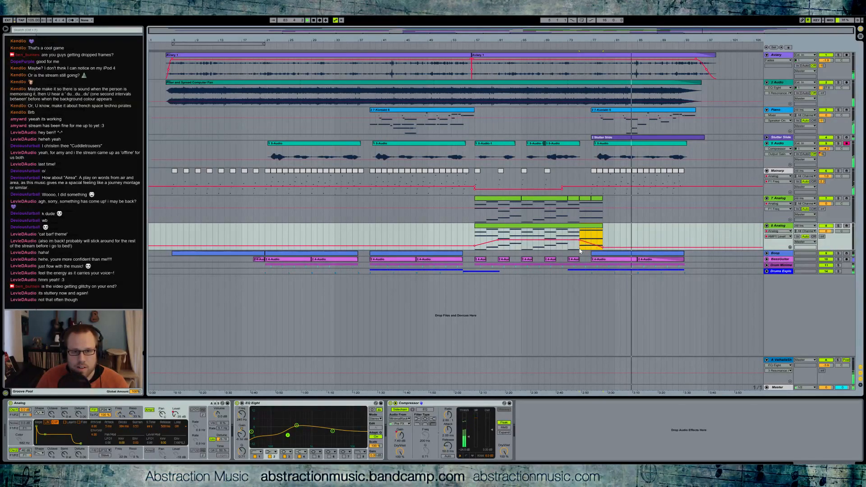
pyautogui.click(636, 230)
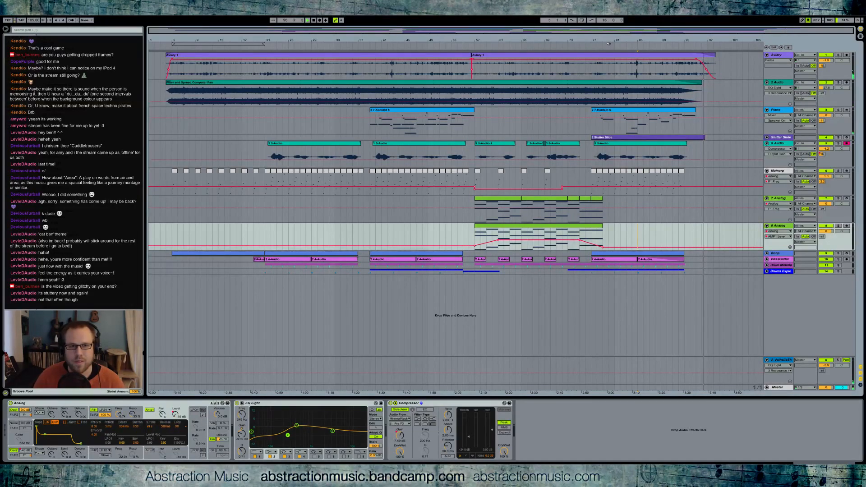
# Step: Automate the Resonators' dry/wet on the Aviary track to fade down from bar 94 to bar 97 and play the ending
pyautogui.click(714, 56)
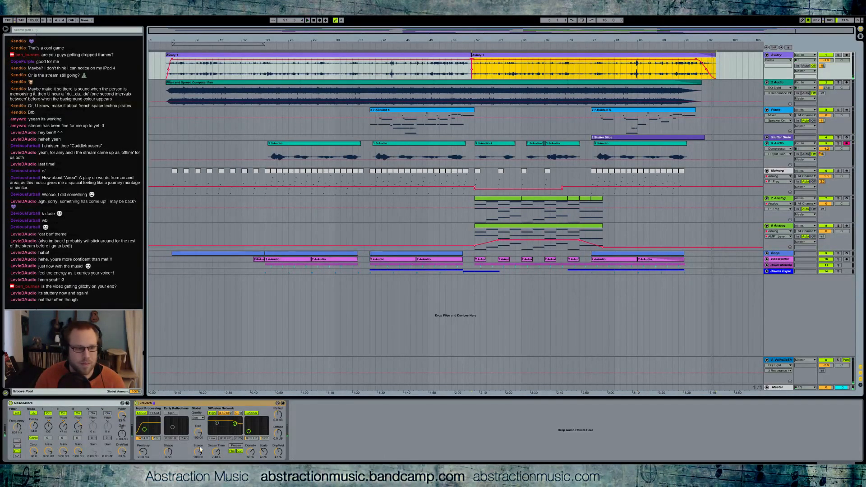
pyautogui.click(122, 452)
pyautogui.press('space')
pyautogui.click(695, 69)
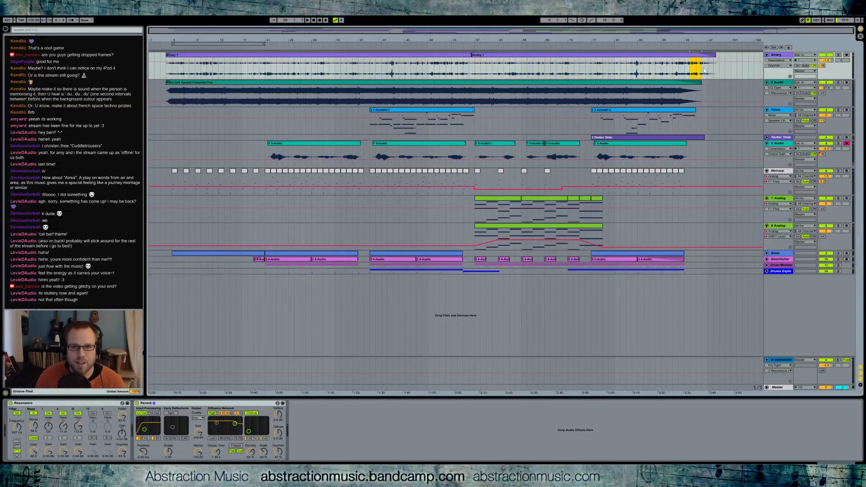
pyautogui.moveTo(701, 62)
pyautogui.mouseDown()
pyautogui.moveTo(701, 79)
pyautogui.moveTo(706, 67)
pyautogui.mouseUp()
pyautogui.press('space')
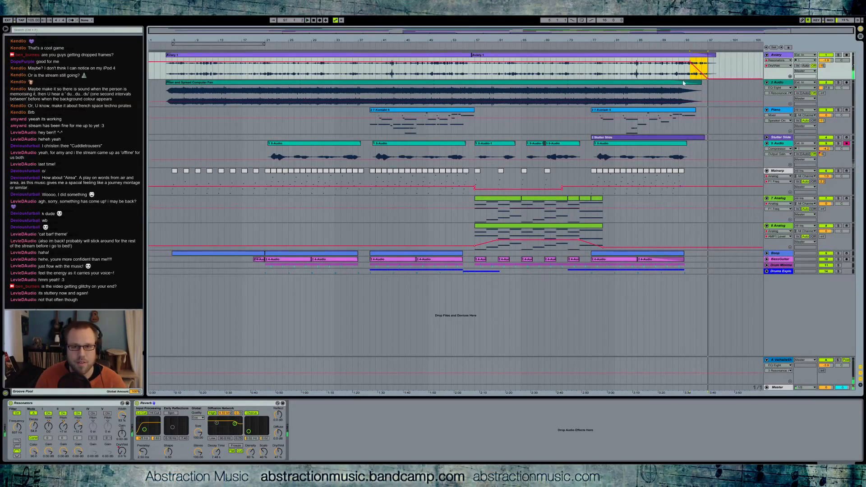
# Step: Add a Utility after the Reverb on the Aviary track and show its gain automation
pyautogui.moveTo(108, 300); pyautogui.dragTo(308, 434)
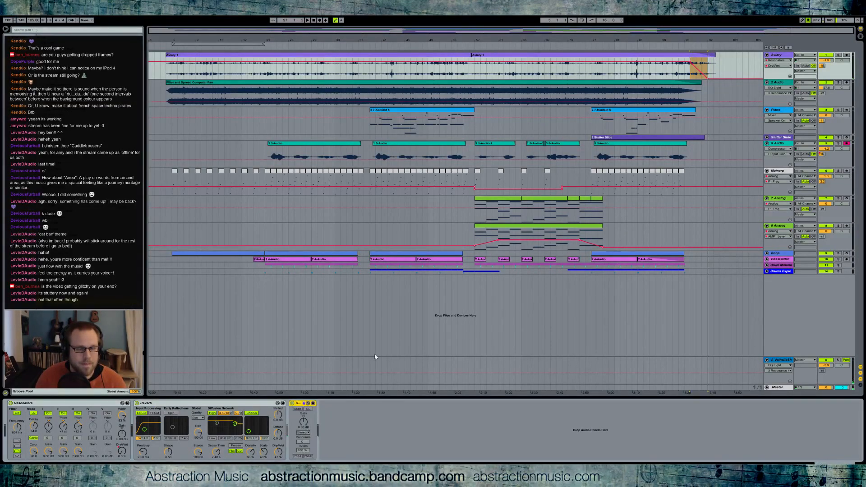
pyautogui.moveTo(822, 61); pyautogui.dragTo(823, 62)
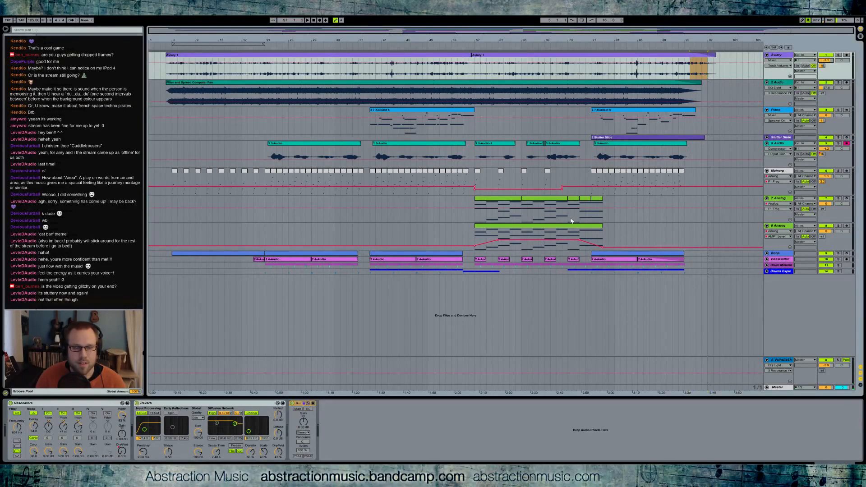
pyautogui.click(303, 423)
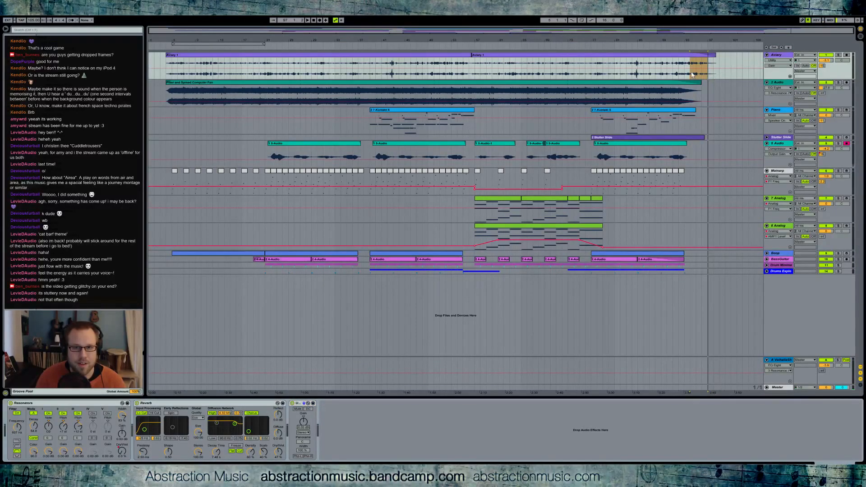
# Step: Automate the Utility's gain on the Aviary track to drop from bar 94 towards the clip's end
pyautogui.moveTo(700, 69); pyautogui.dragTo(698, 72)
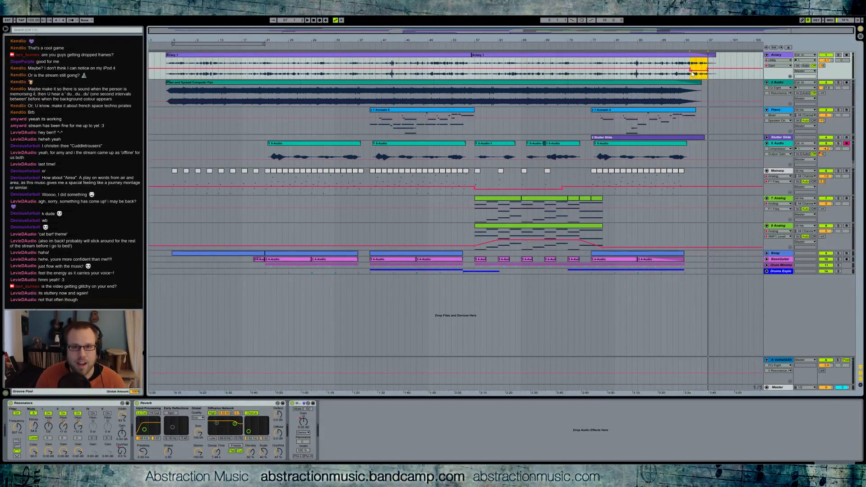
pyautogui.click(690, 71)
pyautogui.click(708, 69)
pyautogui.click(724, 64)
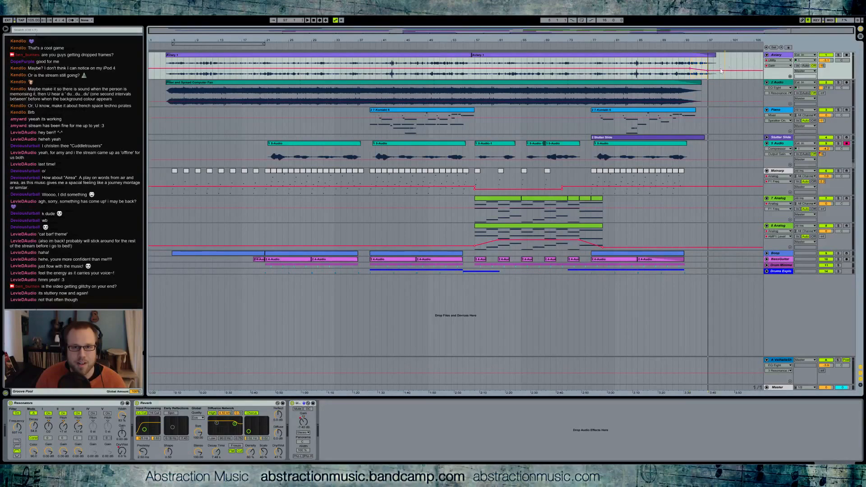
pyautogui.moveTo(716, 72); pyautogui.dragTo(717, 73)
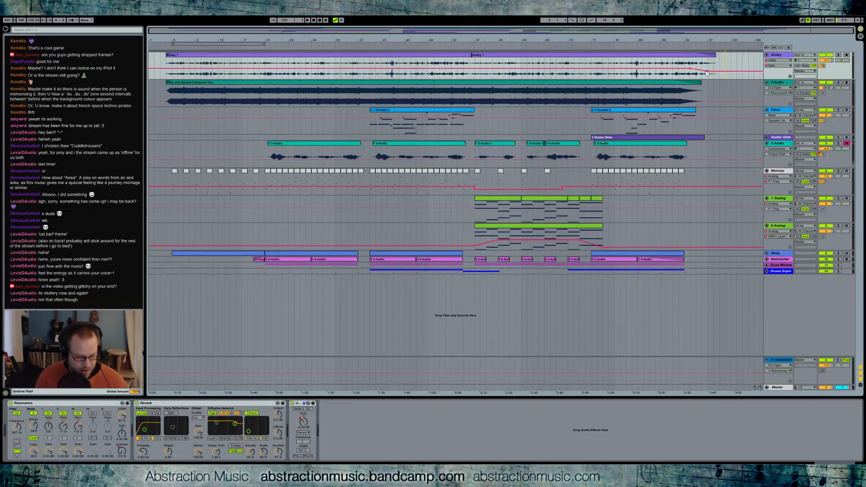